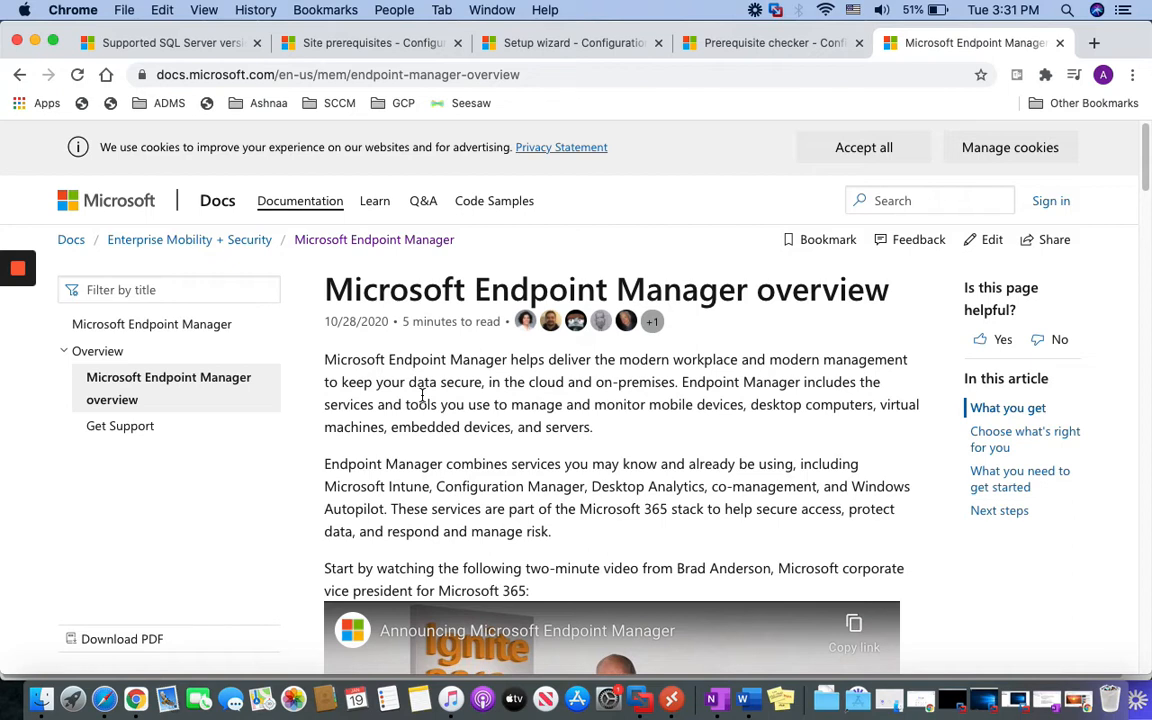
# Scroll the Microsoft Endpoint Manager overview down to the intro video and 'What you get' heading
pyautogui.scroll(-1, 457, 400)
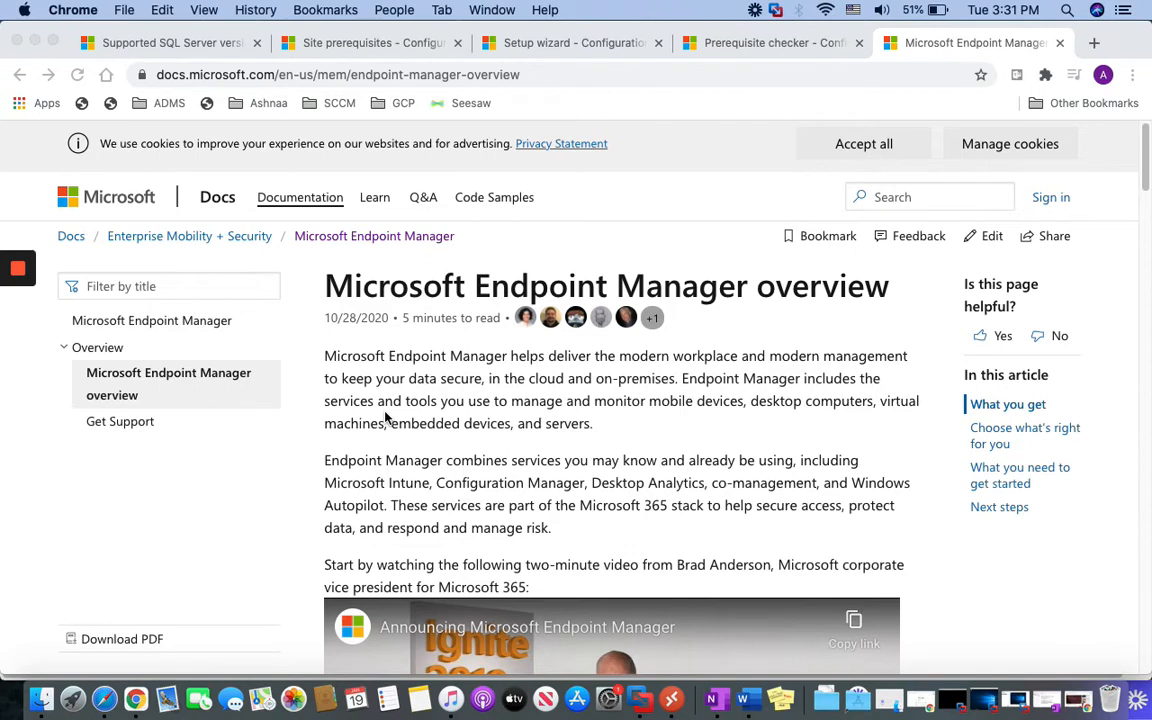
pyautogui.scroll(-1, 386, 418)
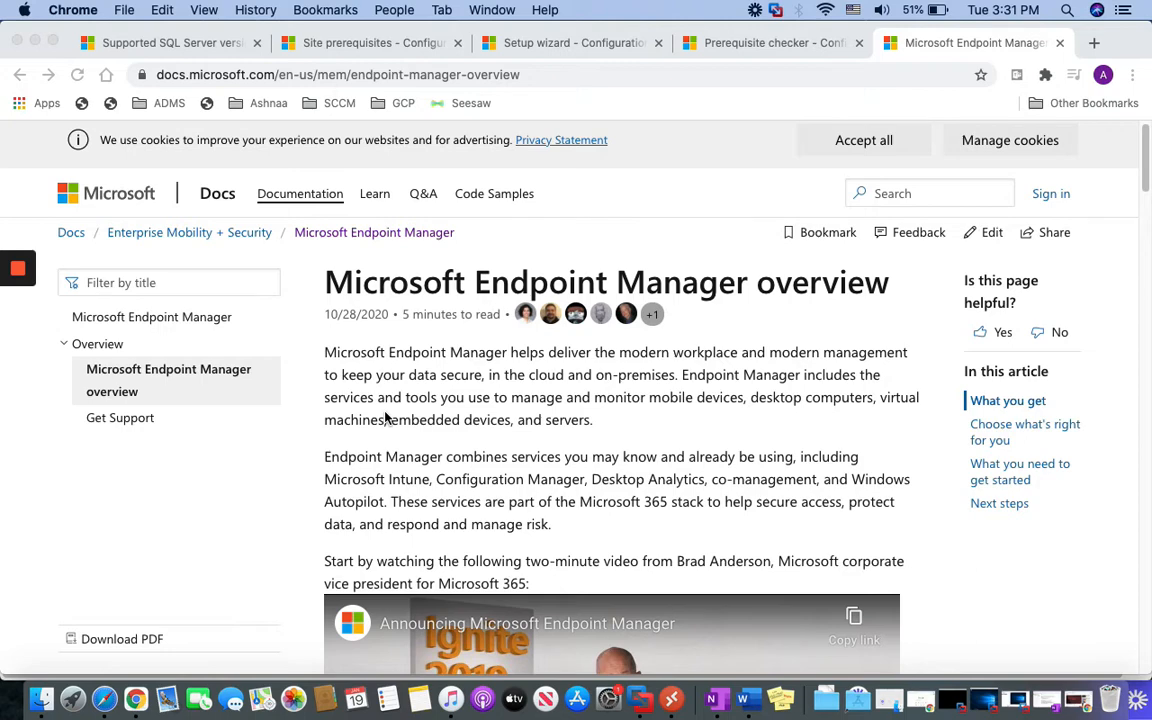
pyautogui.scroll(-5, 355, 420)
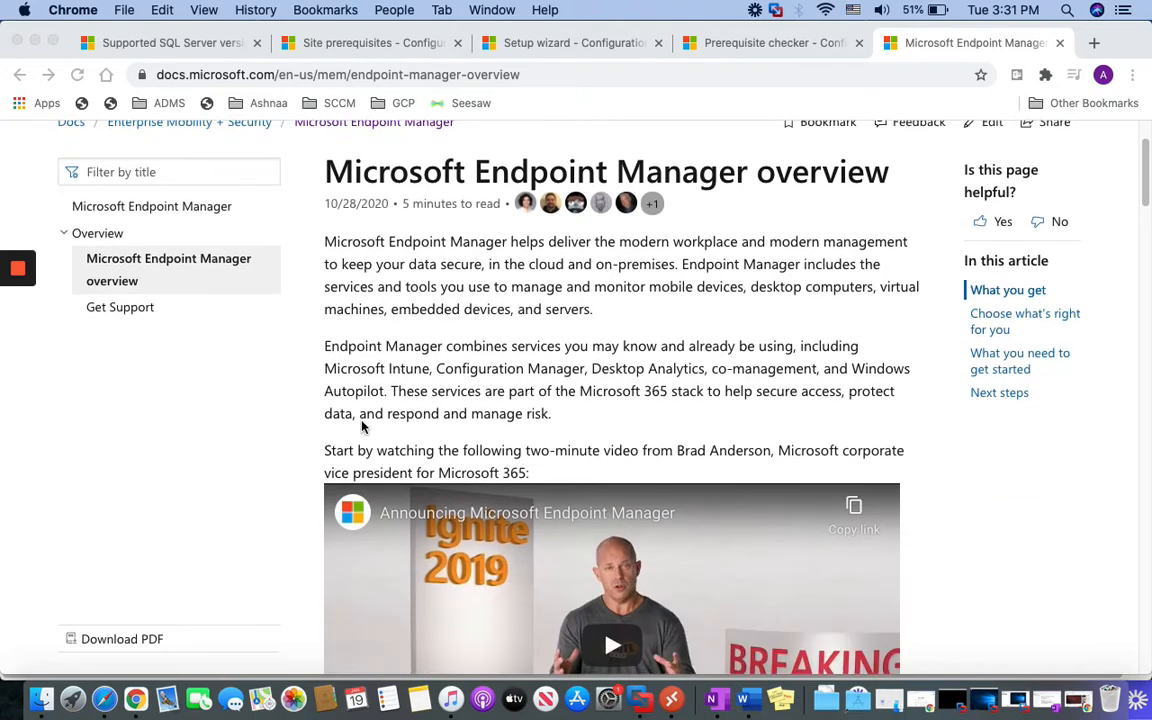
pyautogui.scroll(-2, 362, 425)
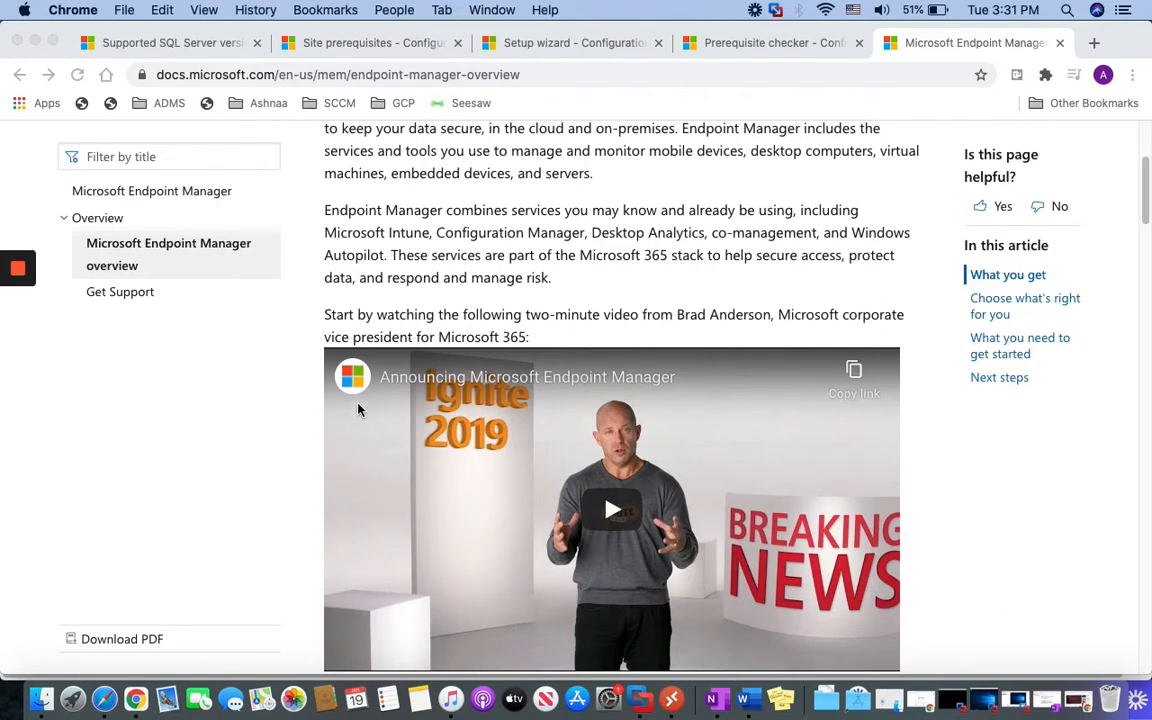
pyautogui.scroll(-3, 357, 410)
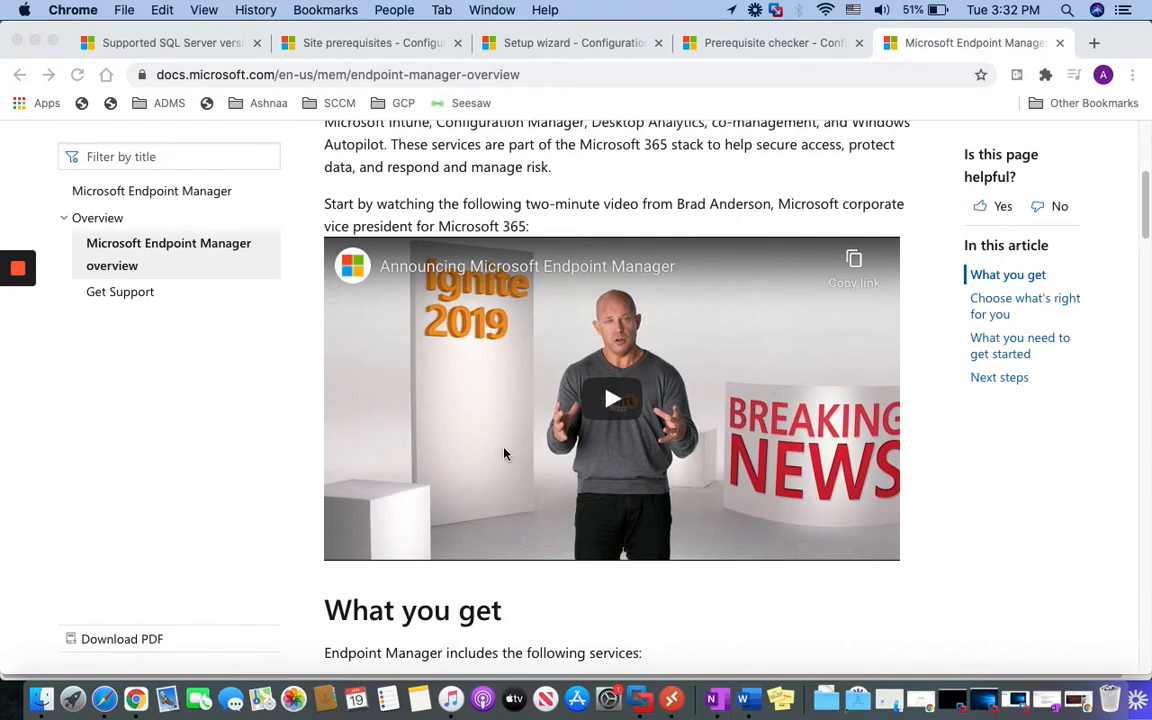
# Minimise Chrome and bring the ASDFDC01 VM back in full screen
pyautogui.click(35, 42)
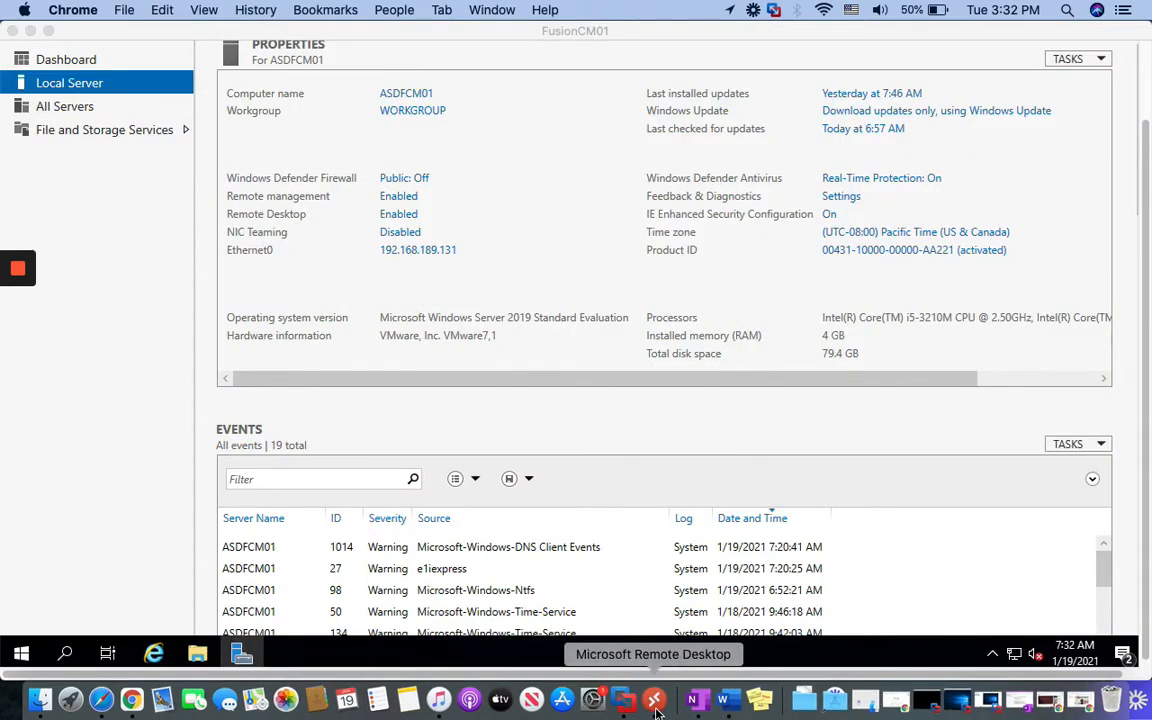
pyautogui.click(927, 702)
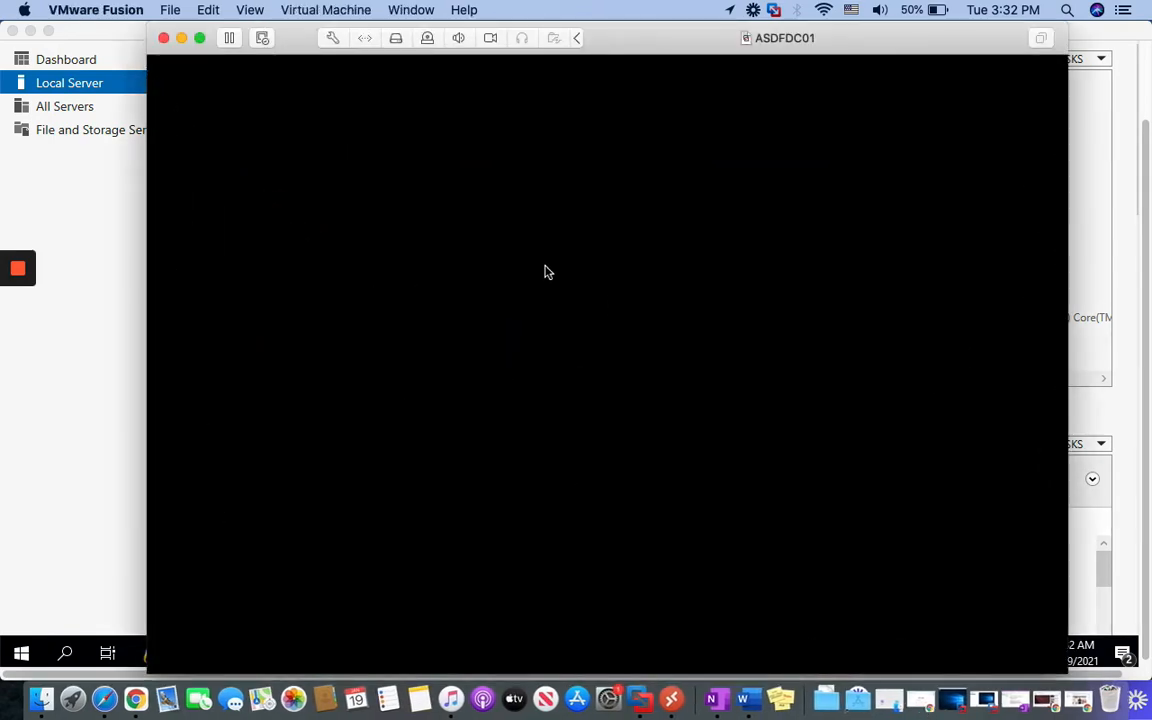
pyautogui.click(199, 38)
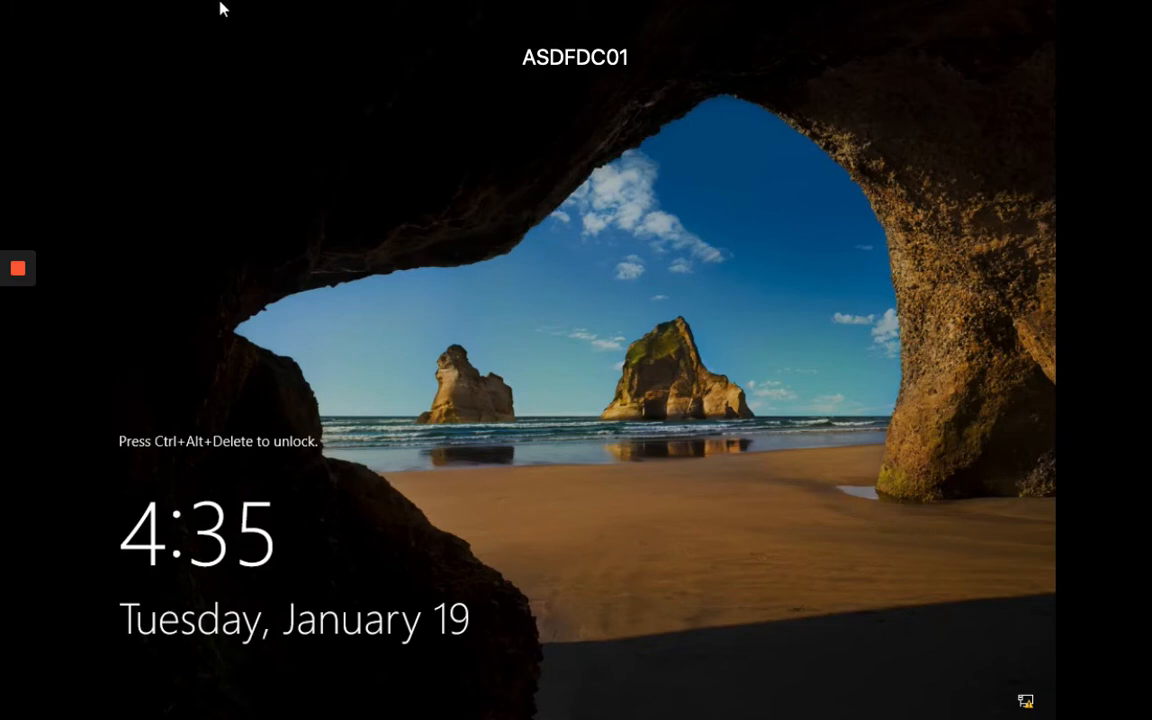
# Send Ctrl-Alt-Del to ASDFDC01 and sign in with the administrator password
pyautogui.moveTo(105, 5)
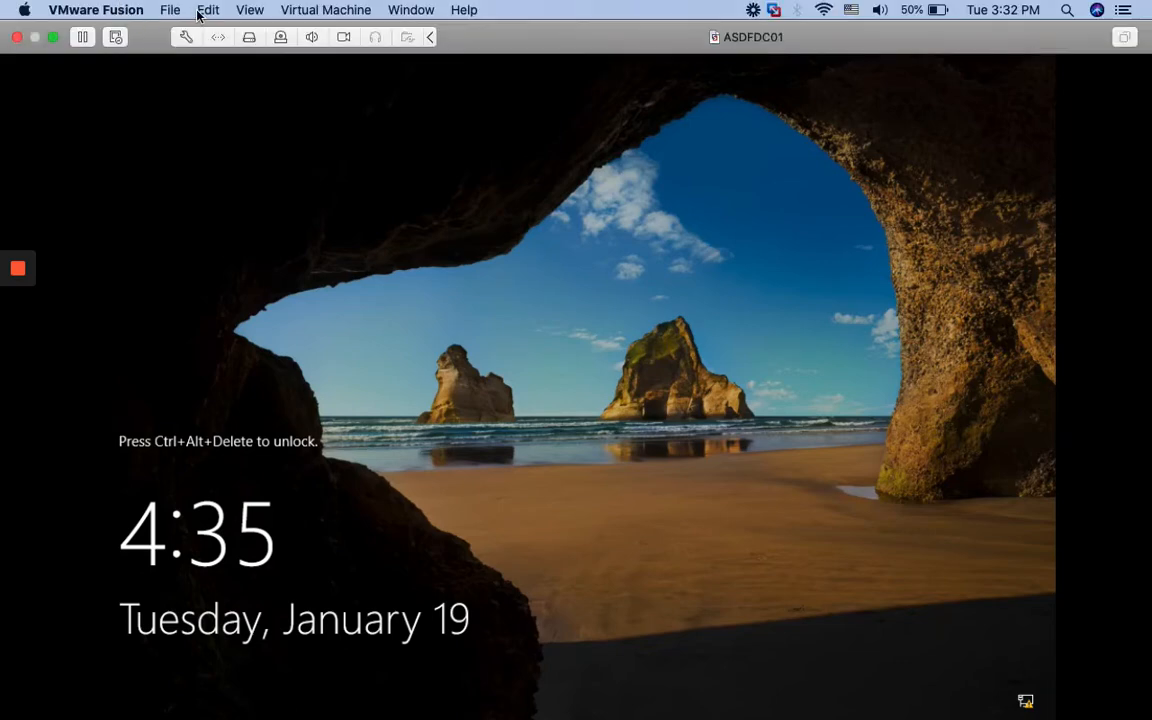
pyautogui.click(312, 11)
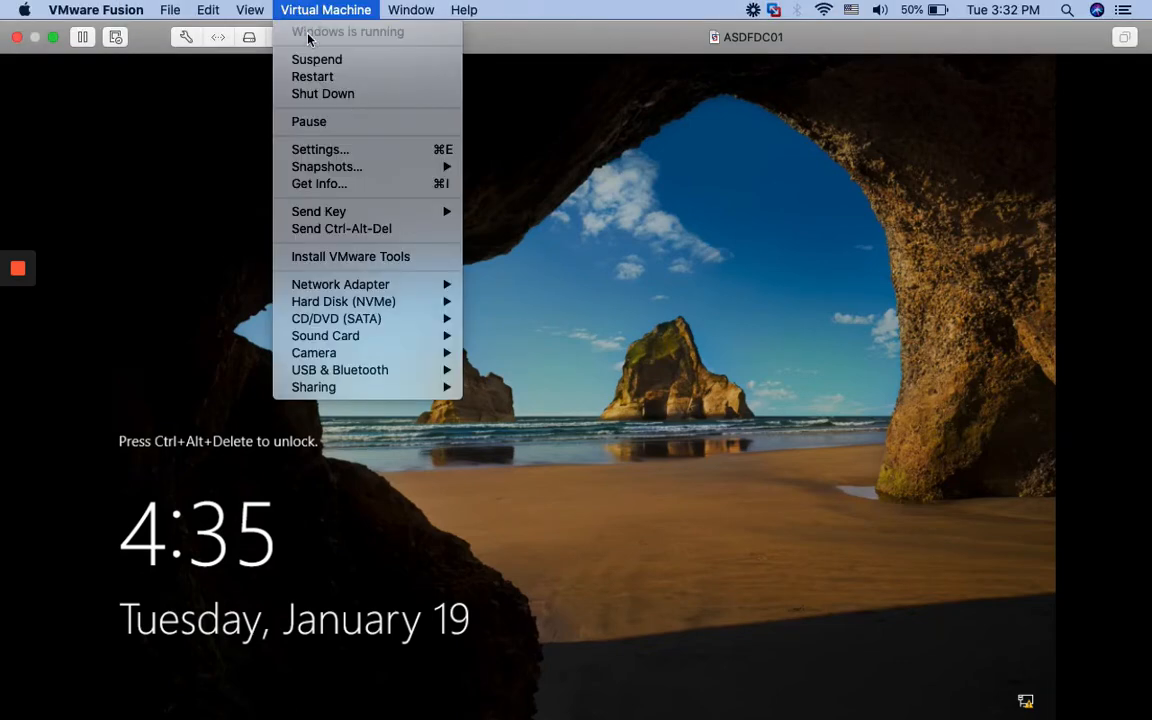
pyautogui.click(320, 229)
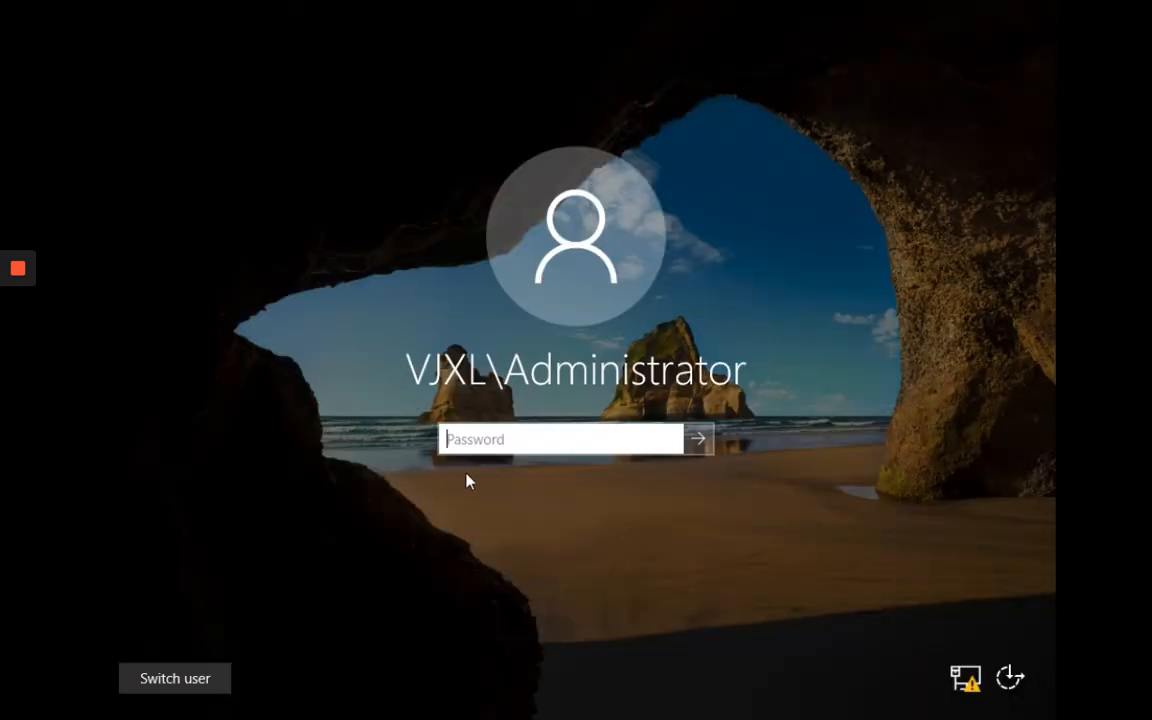
pyautogui.write('********')
pyautogui.press('Return')
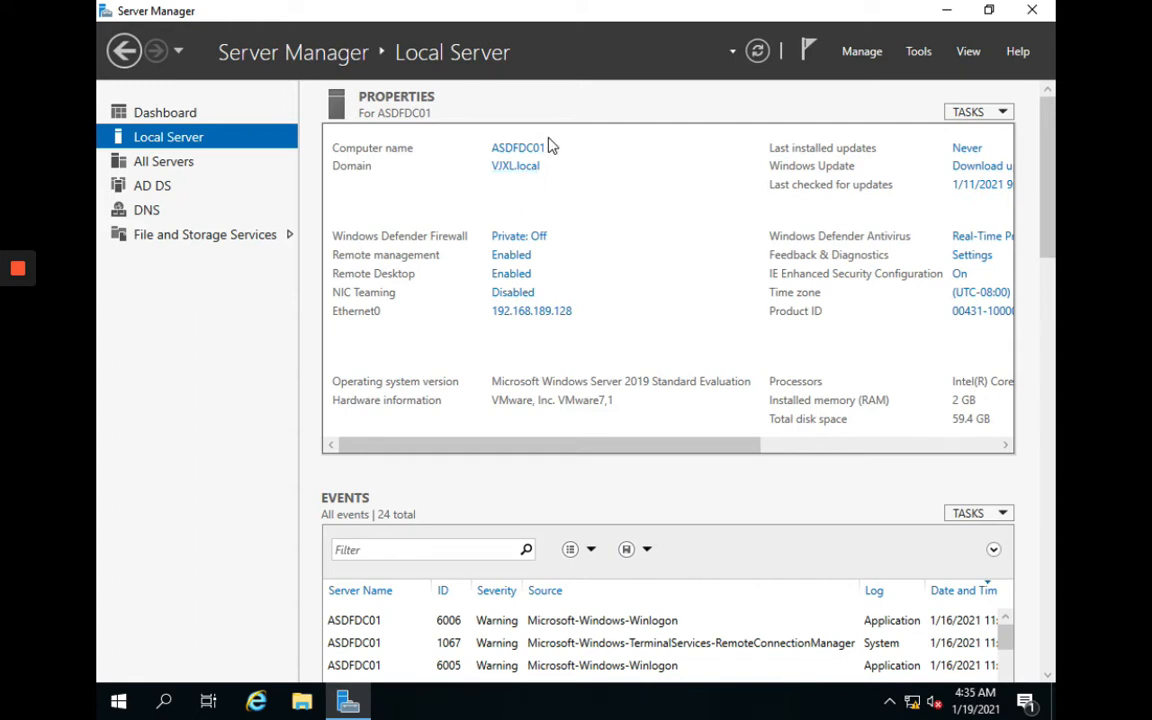
# Launch Active Directory Users and Computers by running dsa.msc
pyautogui.rightClick(119, 703)
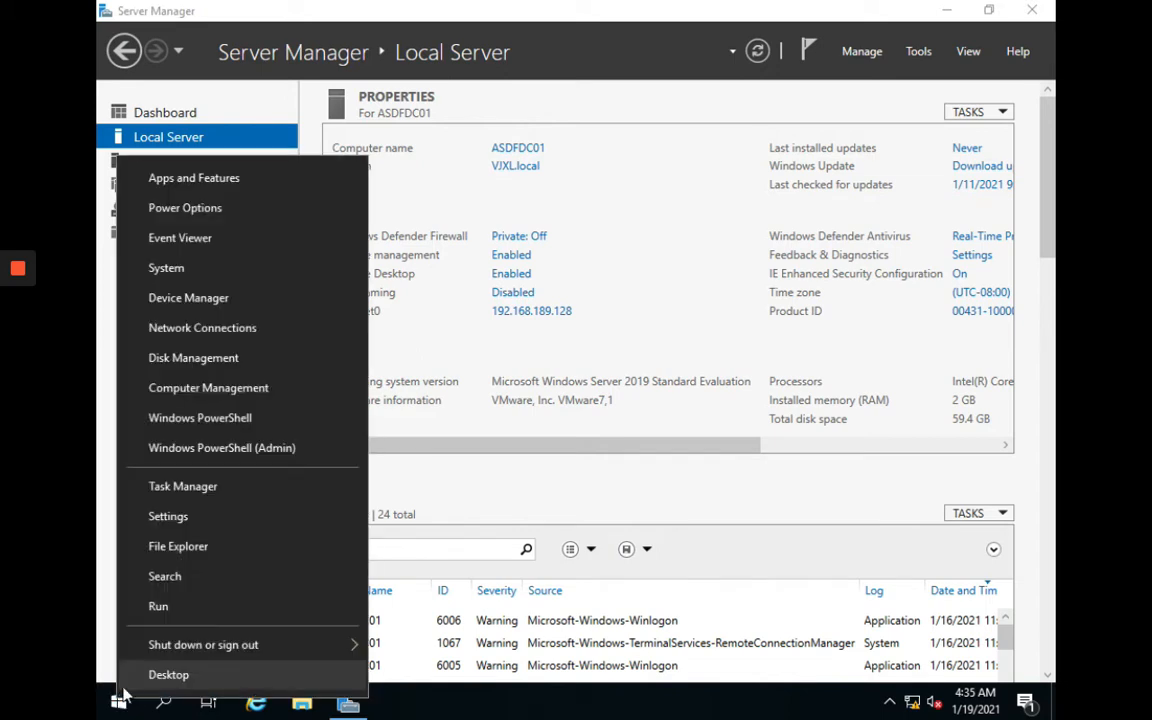
pyautogui.click(165, 606)
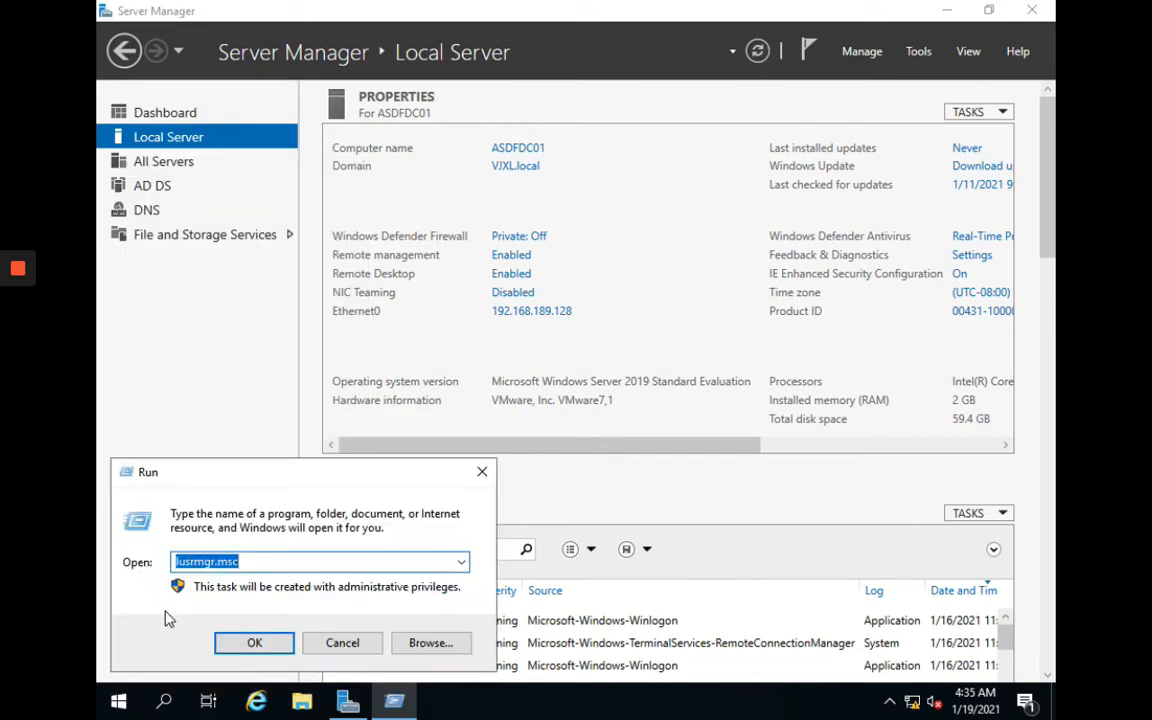
pyautogui.write('dsa.msc')
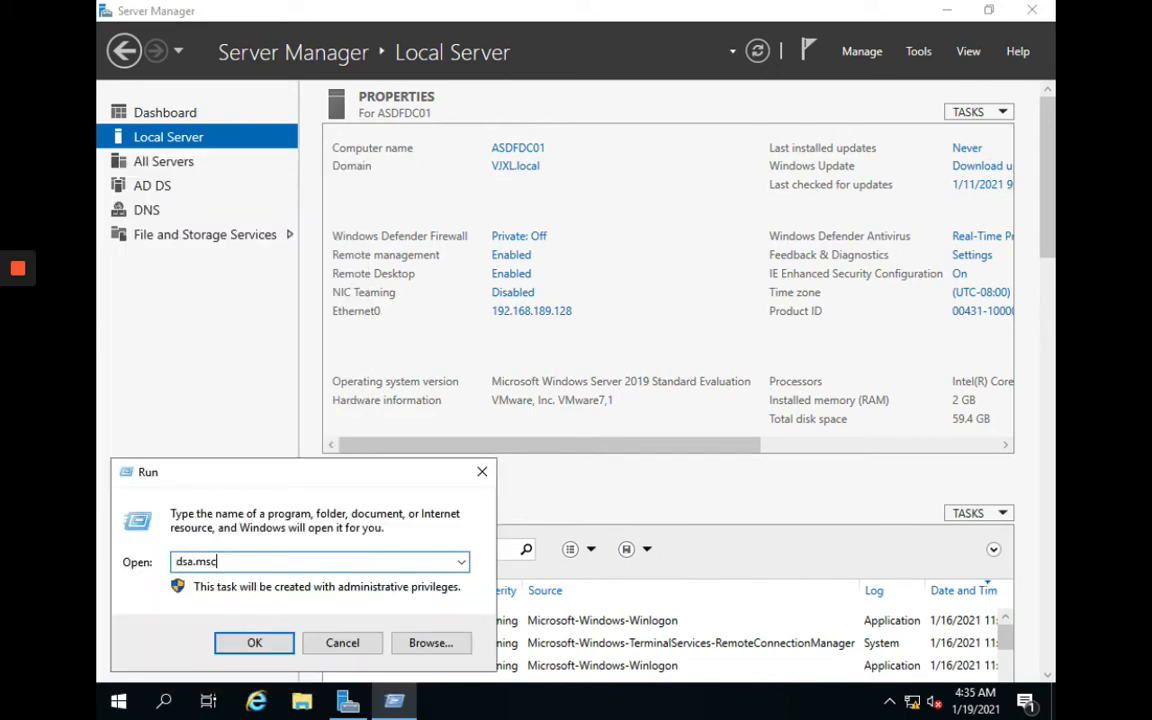
pyautogui.press('Return')
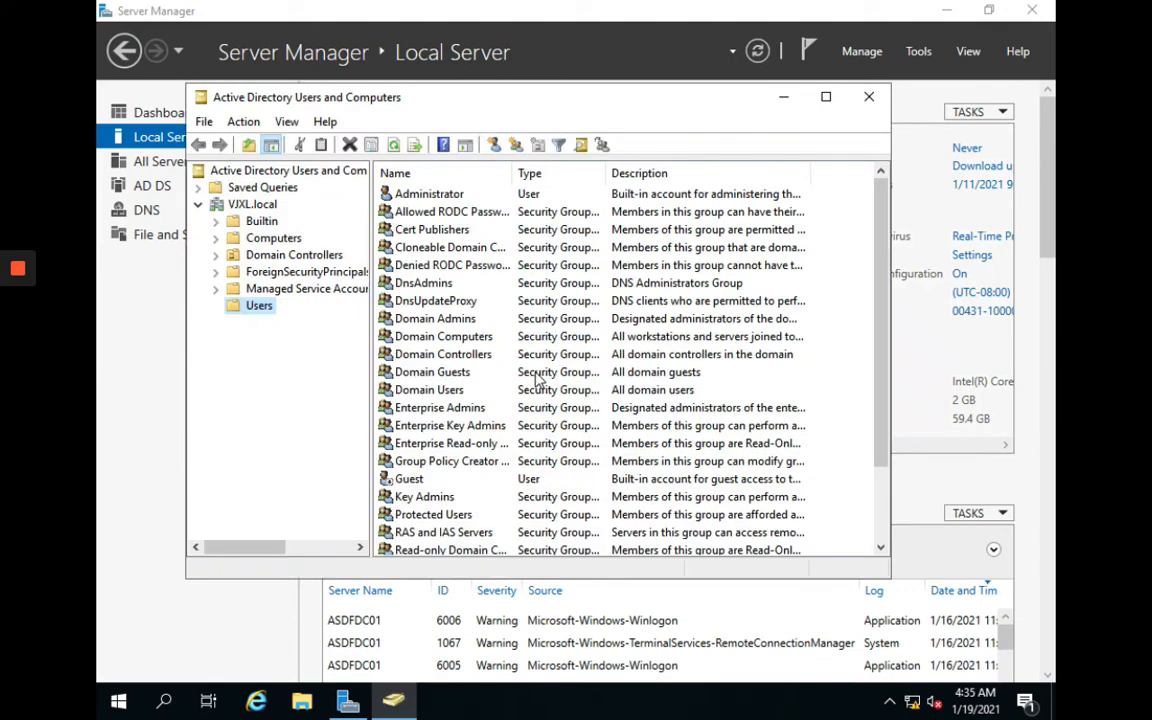
# Review the SQLAdmin and SCCMAdmin accounts in Users, then switch to the CM01 Remote Desktop session
pyautogui.scroll(-3, 430, 455)
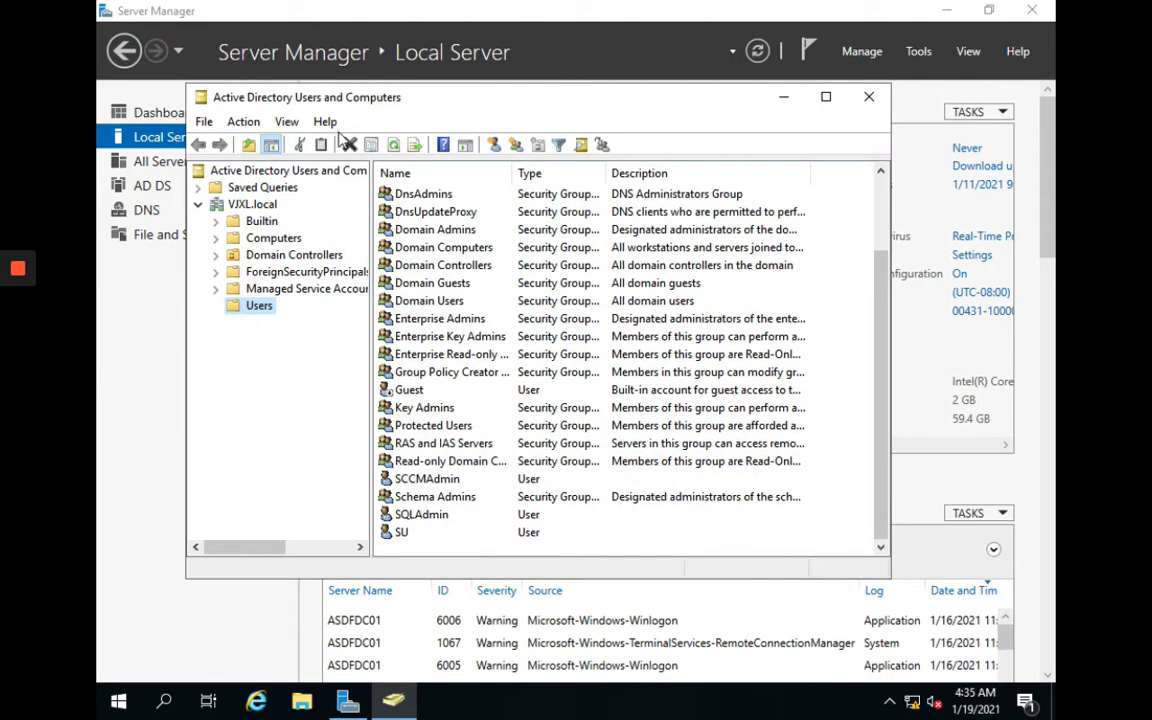
pyautogui.click(418, 520)
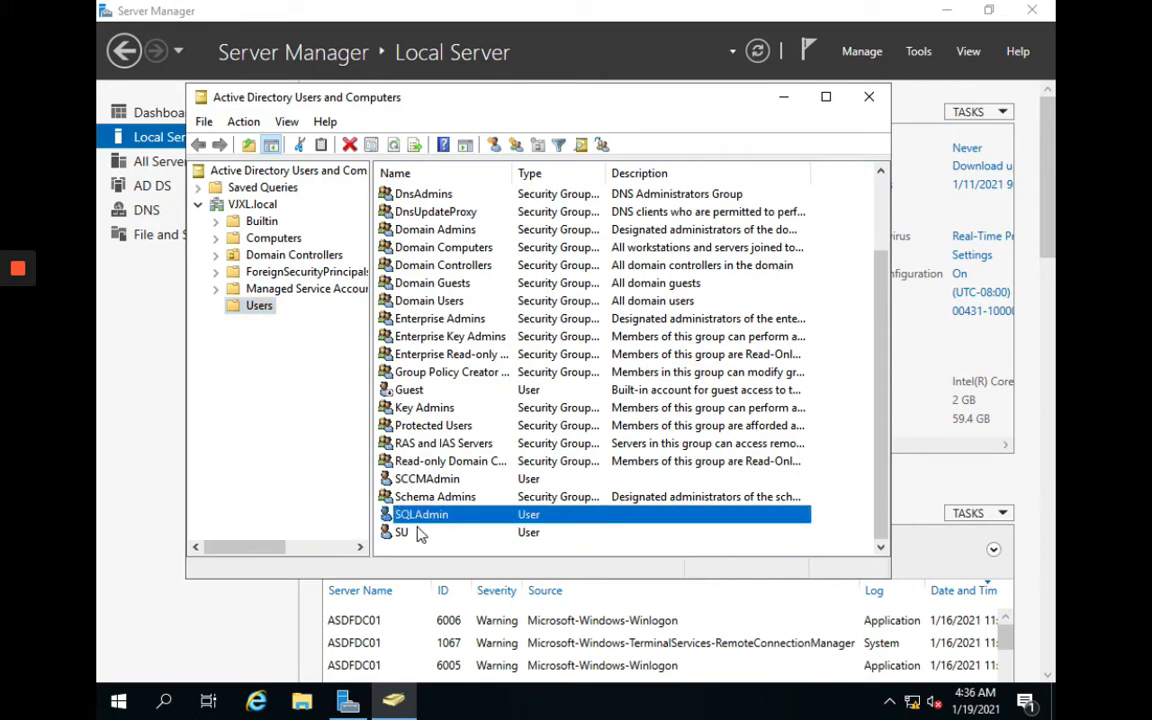
pyautogui.click(407, 537)
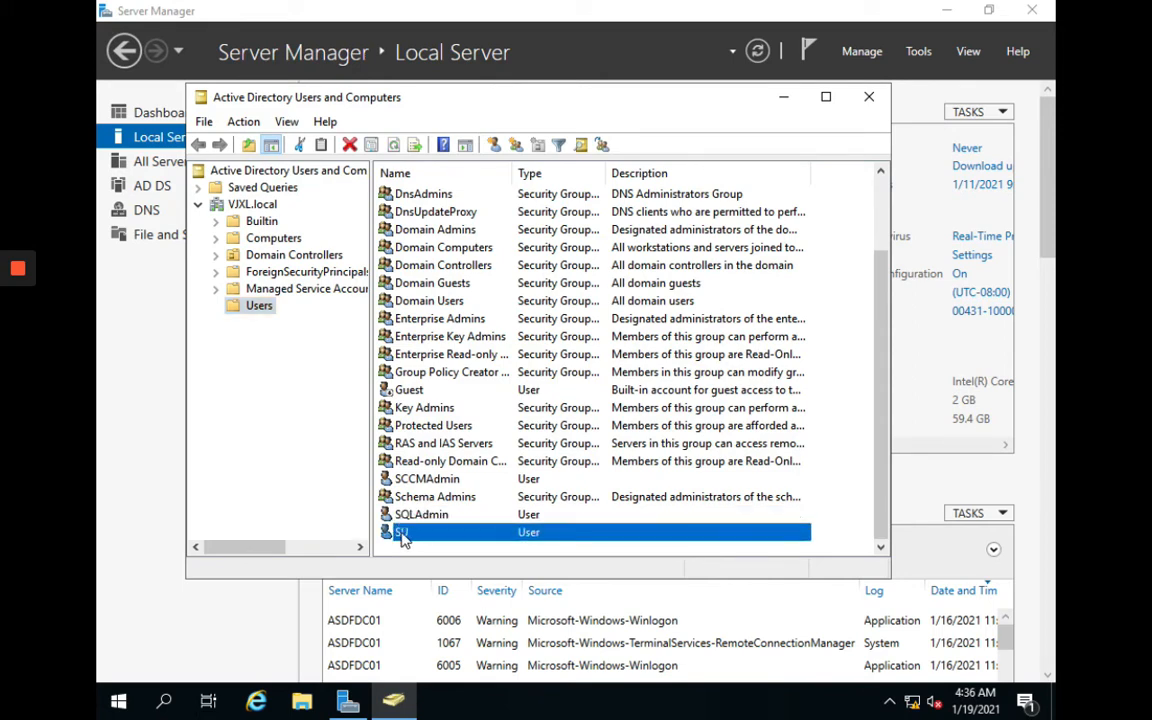
pyautogui.click(416, 484)
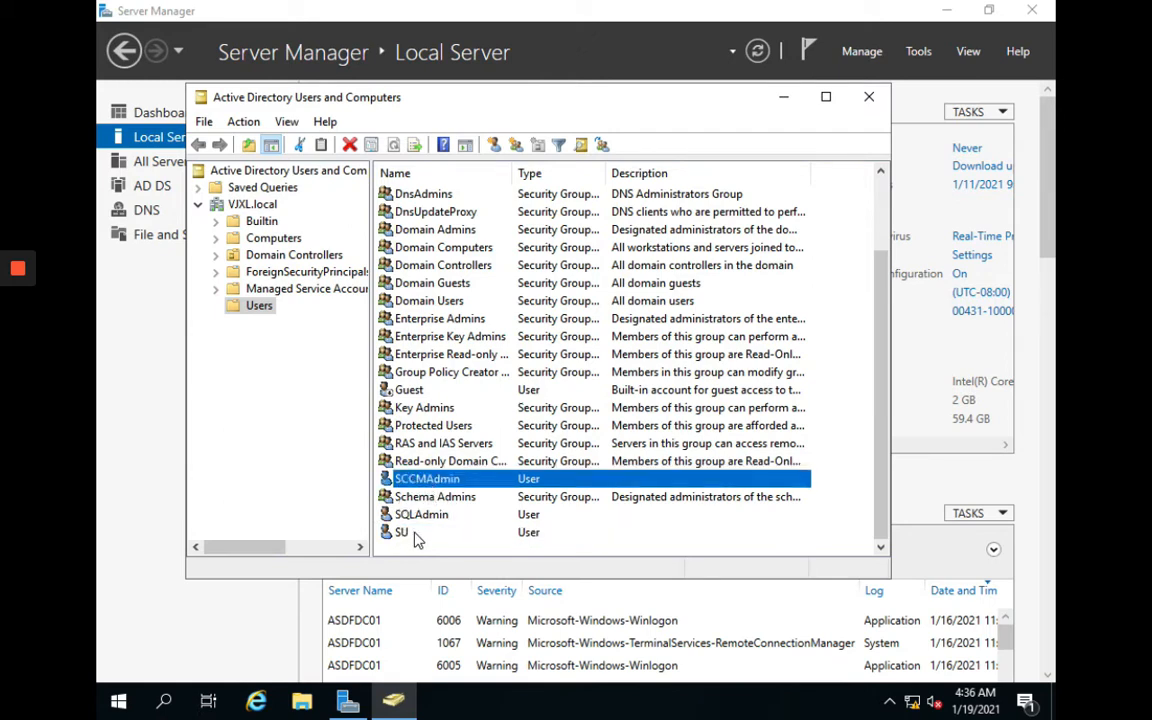
pyautogui.press('super+Tab')
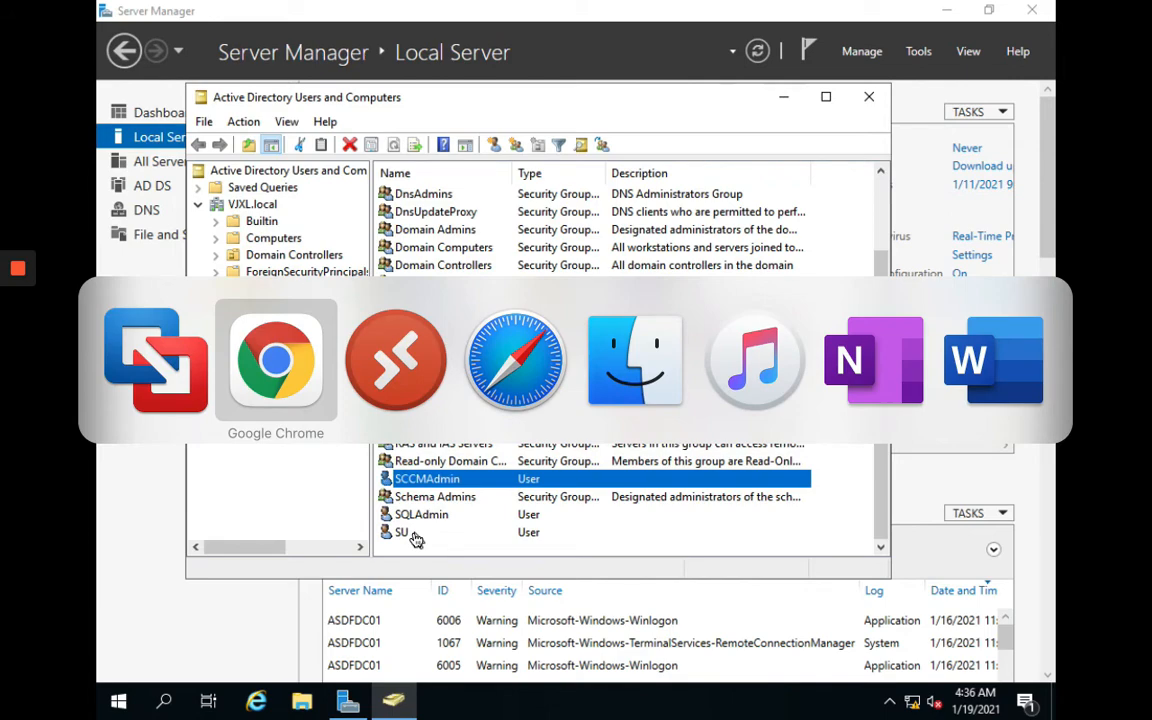
pyautogui.press('super+Tab')
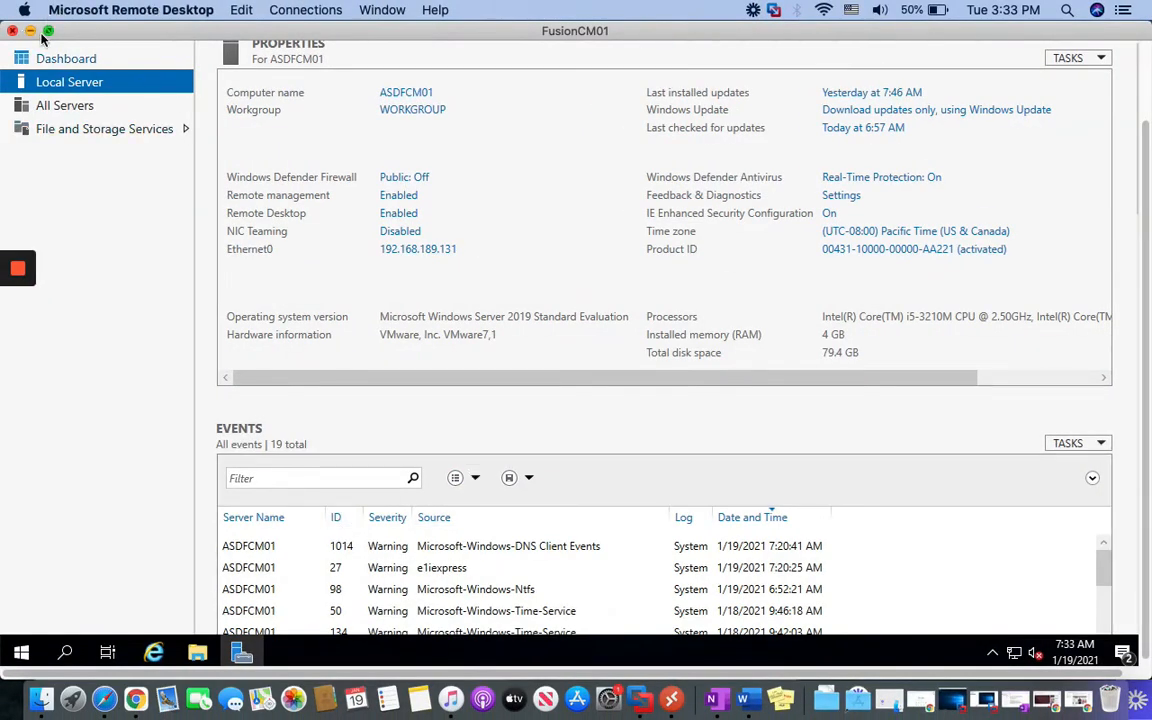
# Change ASDFCM01's membership from workgroup to the VJXL.local domain in System Properties
pyautogui.click(46, 30)
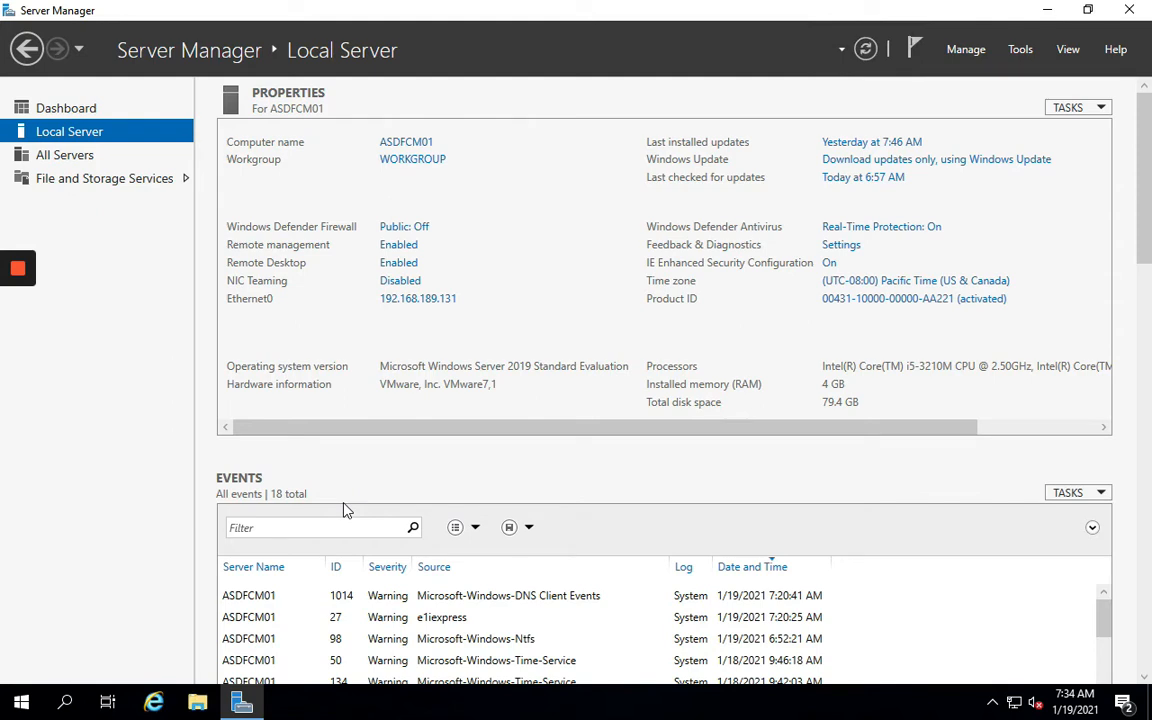
pyautogui.click(418, 160)
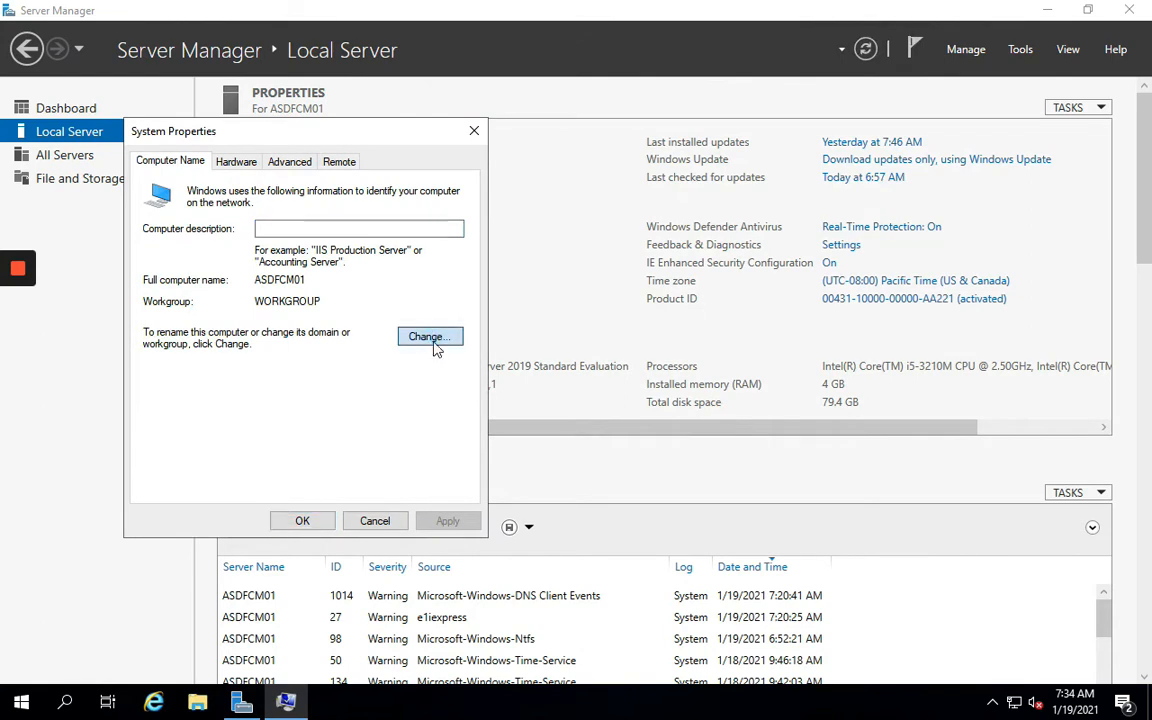
pyautogui.click(432, 340)
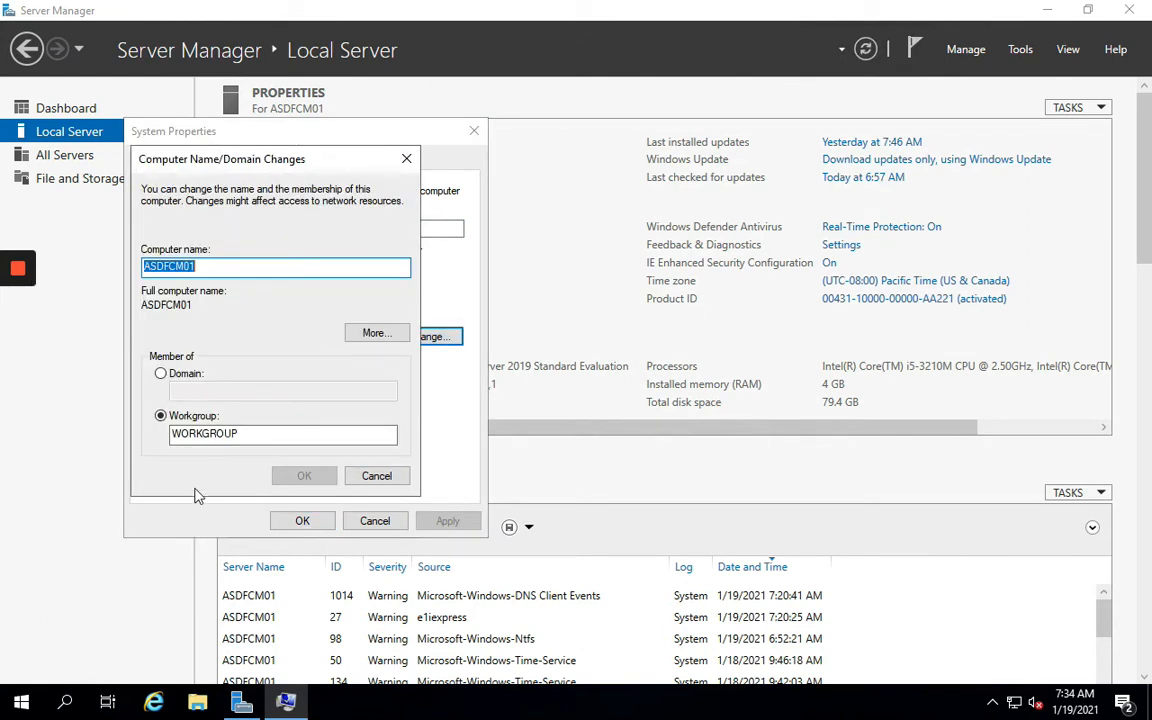
pyautogui.click(162, 374)
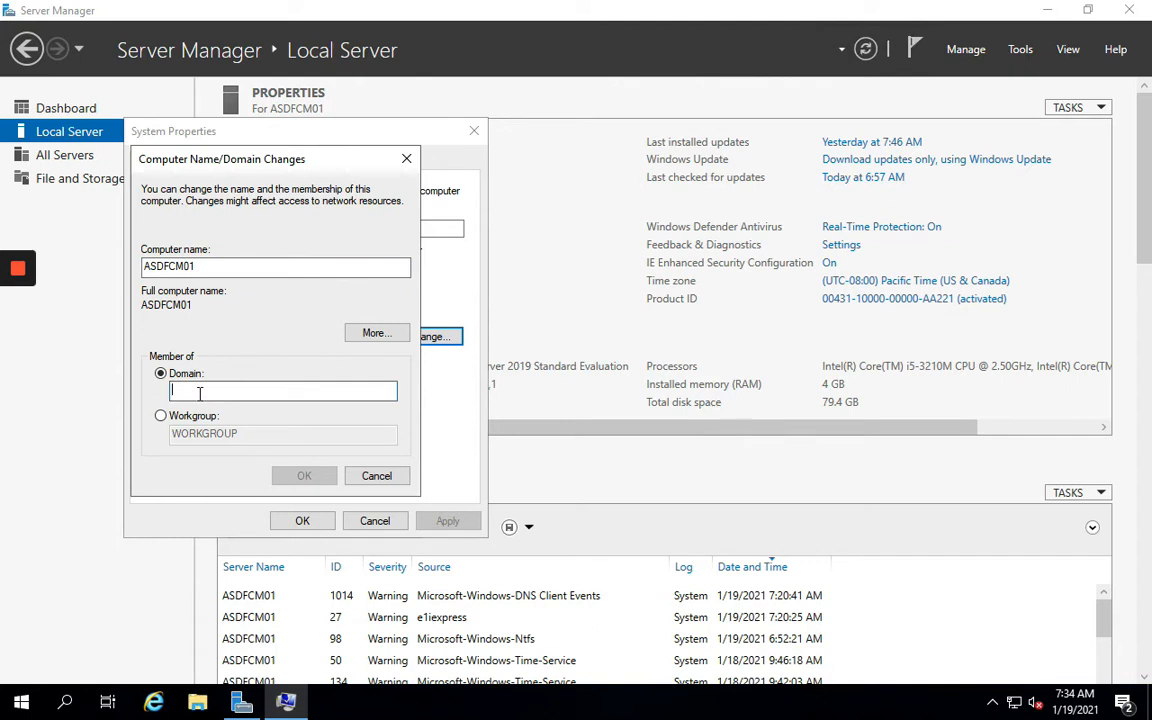
pyautogui.write('VJXL.local')
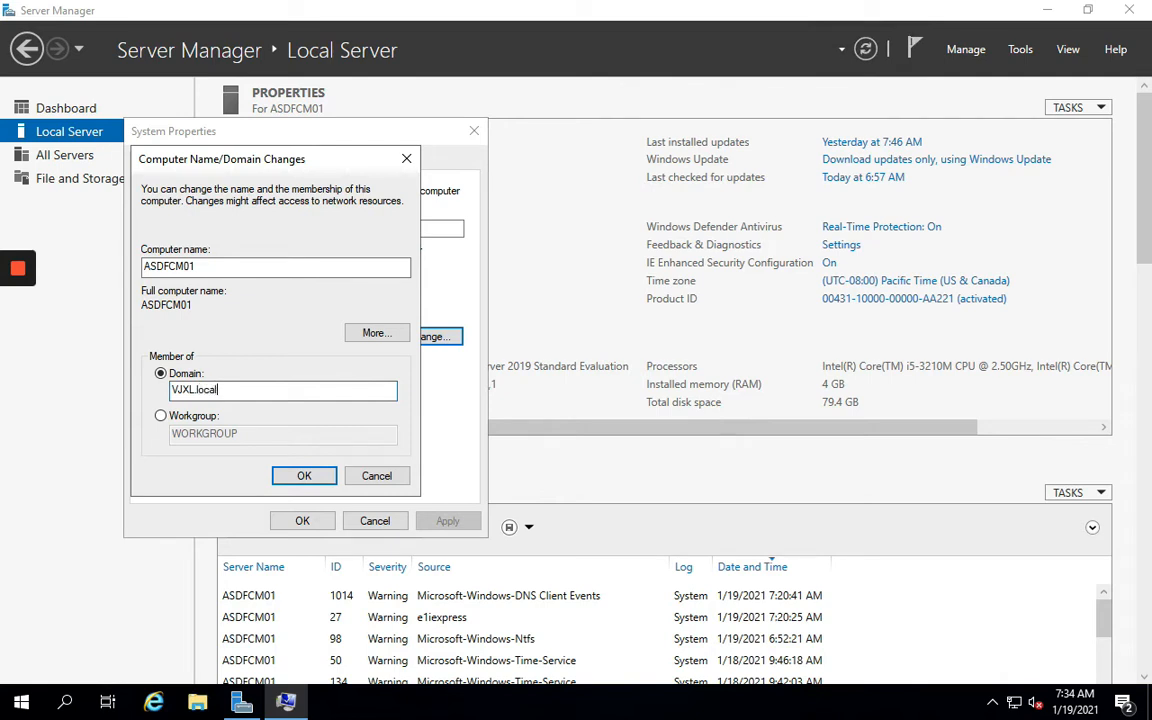
pyautogui.click(302, 475)
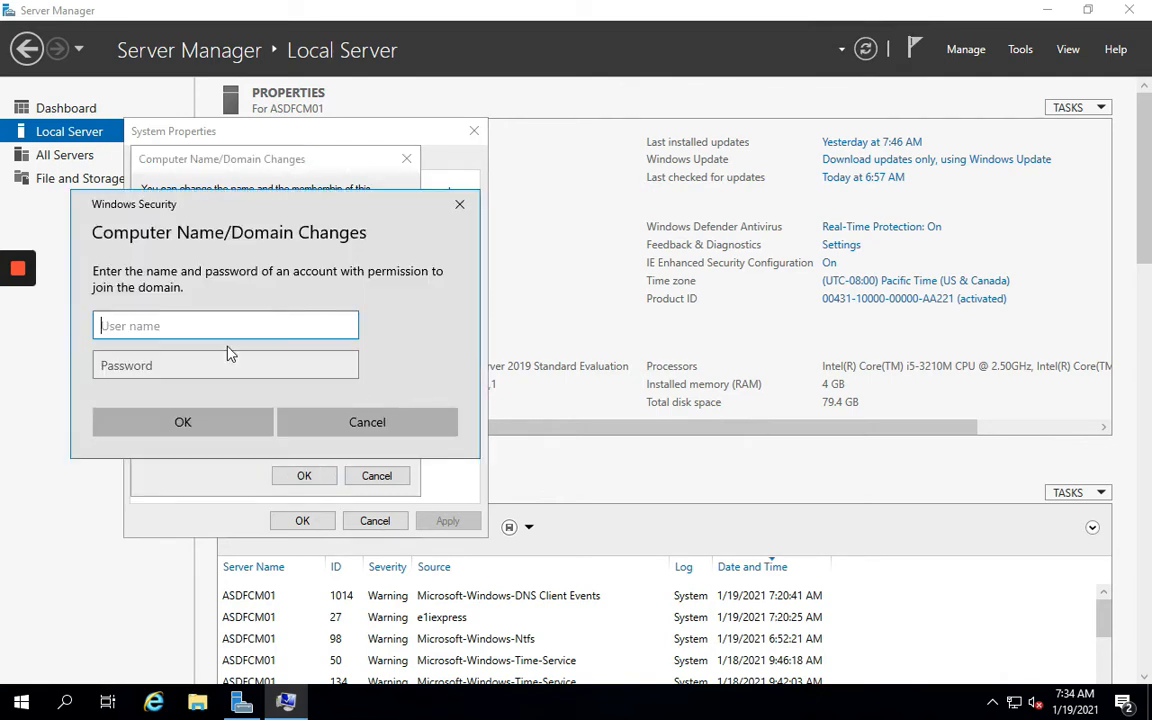
# Authenticate the domain join with the domain Administrator account and its password
pyautogui.write('Adi')
pyautogui.write('ministrator')
pyautogui.click(221, 363)
pyautogui.write('•')
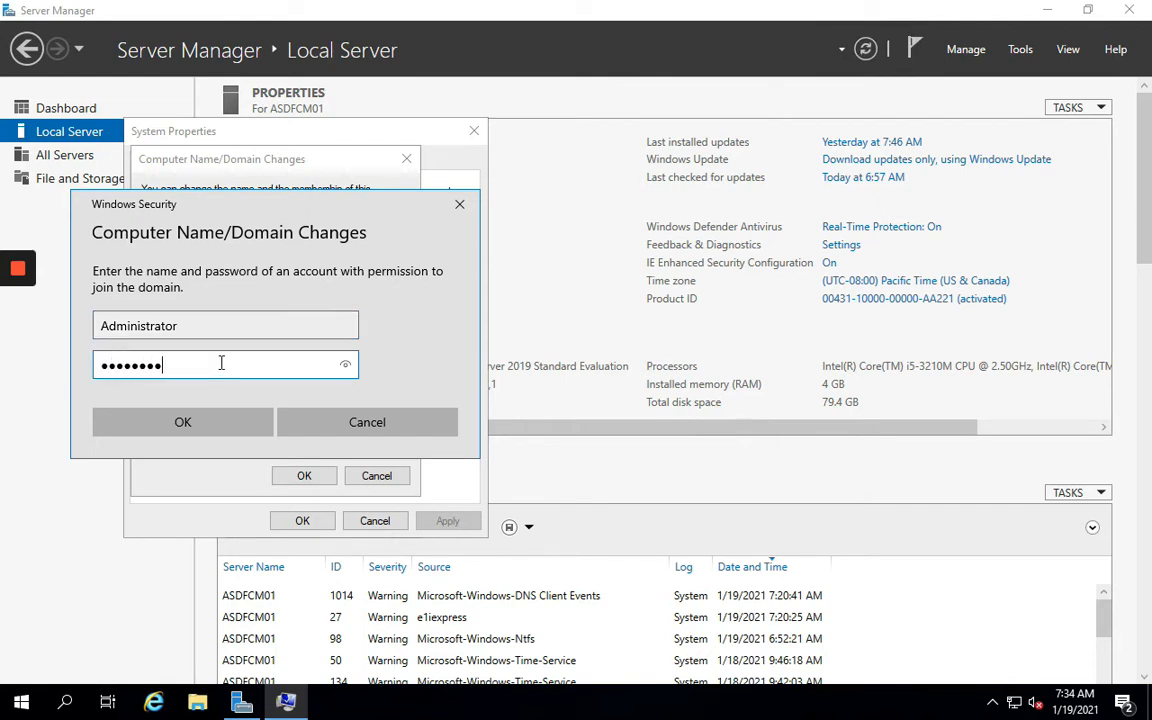
pyautogui.click(218, 419)
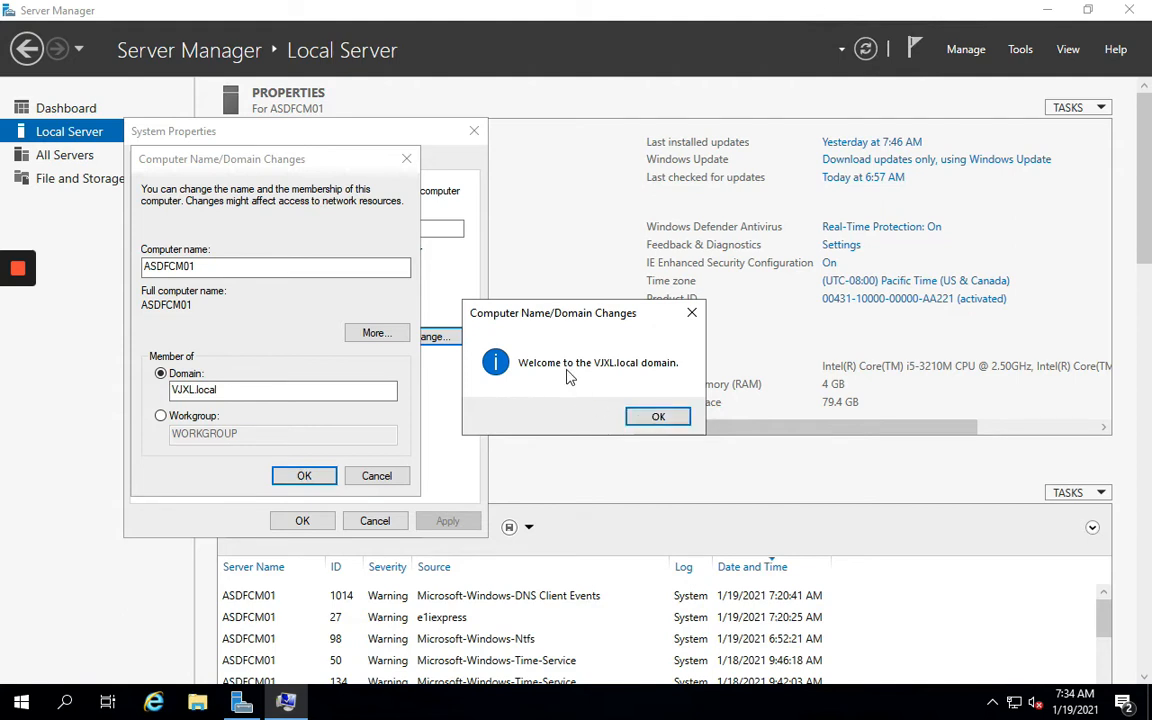
# Dismiss the welcome and restart notices, close System Properties and restart the server now
pyautogui.click(655, 418)
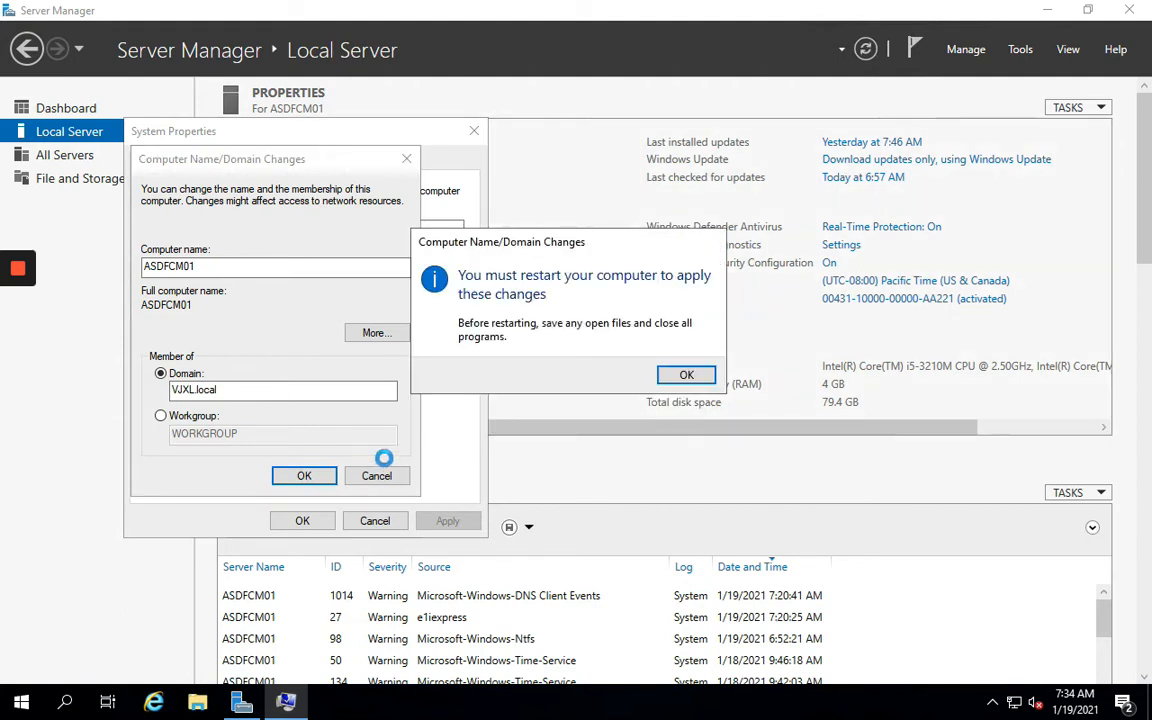
pyautogui.click(684, 376)
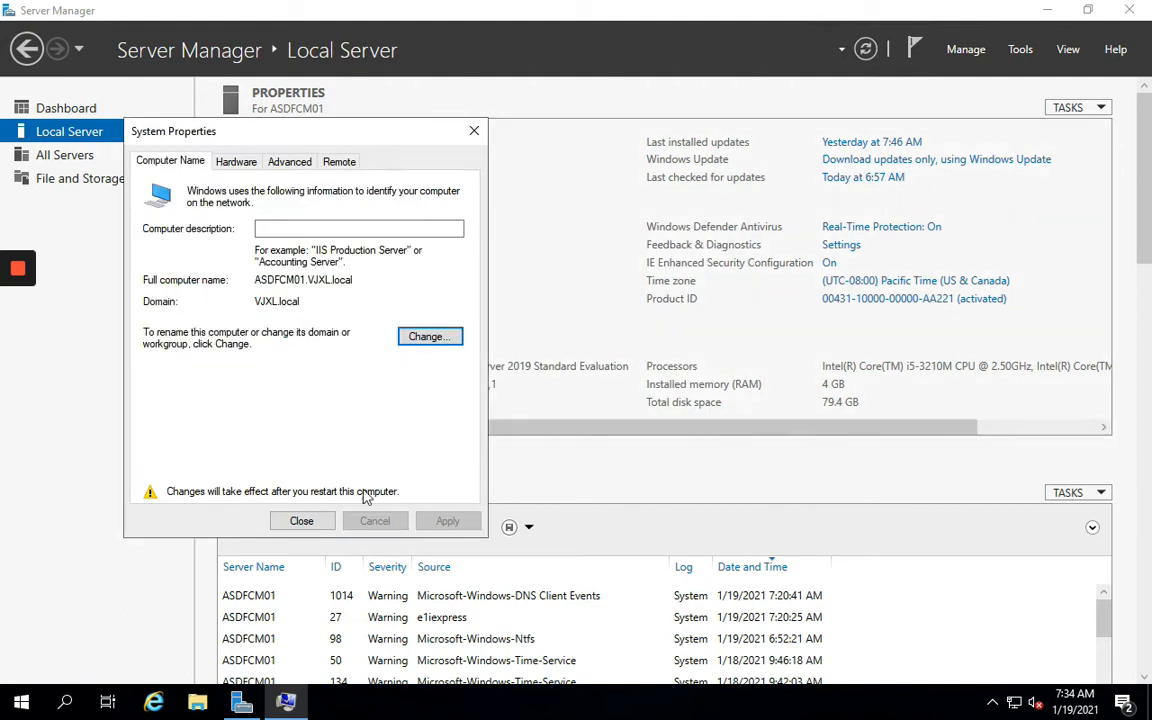
pyautogui.click(298, 520)
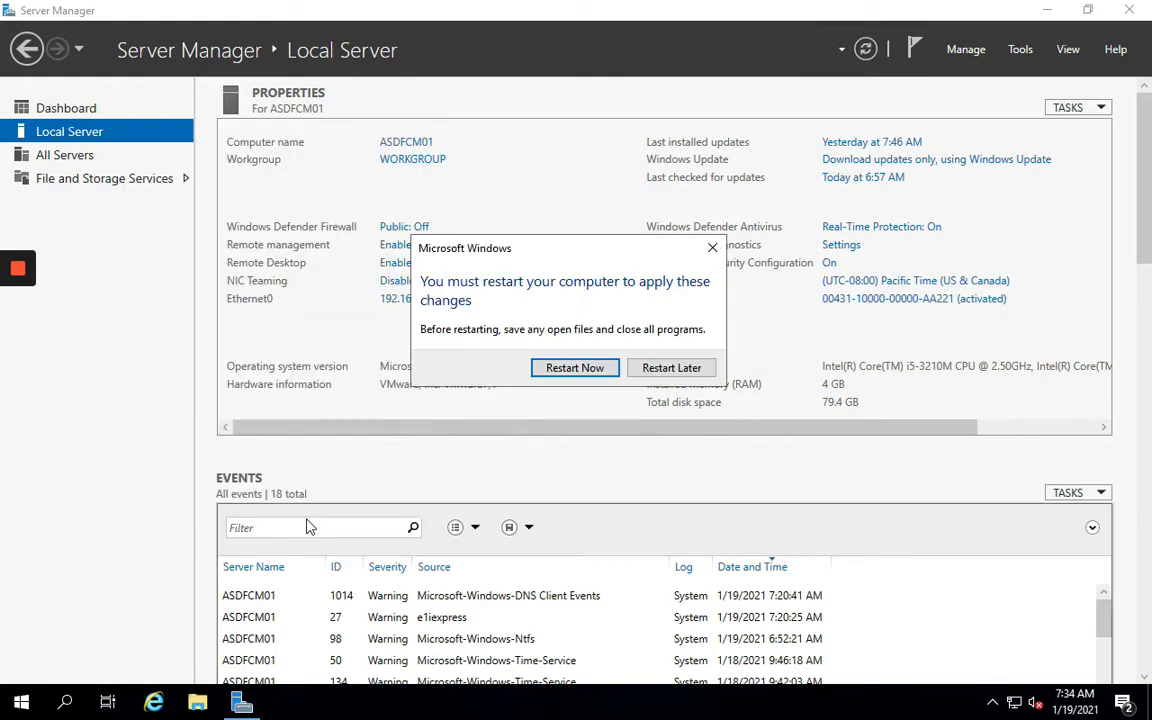
pyautogui.click(566, 368)
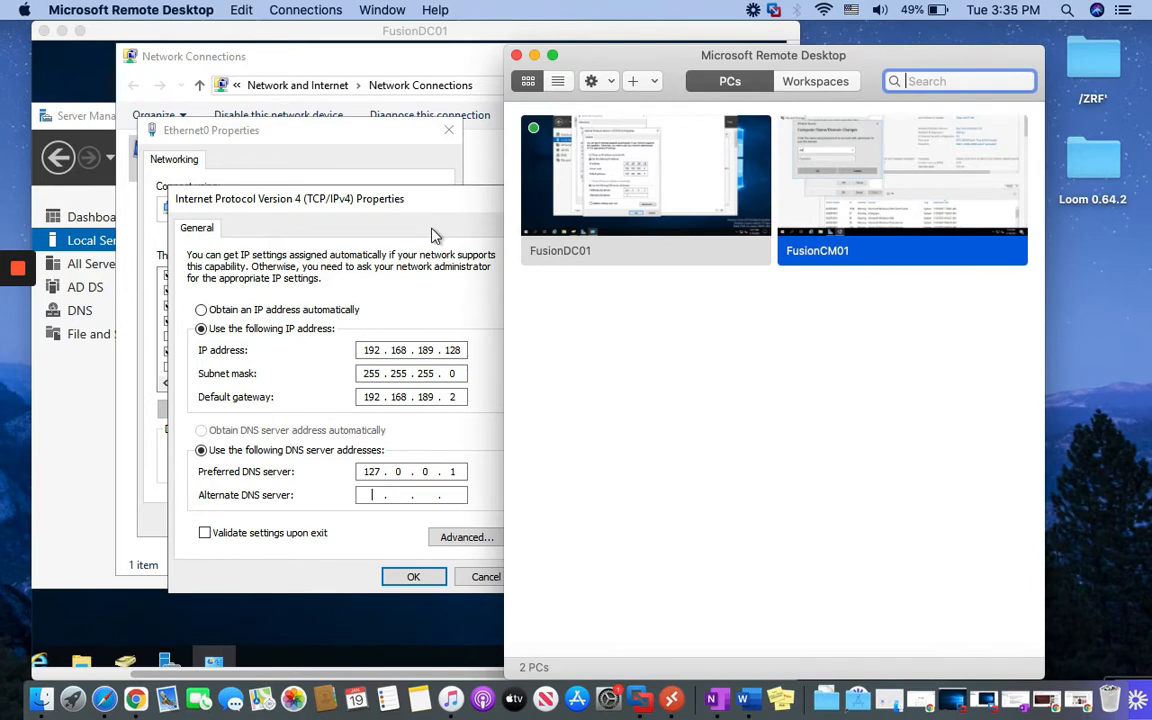
# Cancel the IPv4 and Ethernet0 Properties dialogs on FusionDC01 and rearrange the session windows
pyautogui.moveTo(591, 46); pyautogui.dragTo(683, 45)
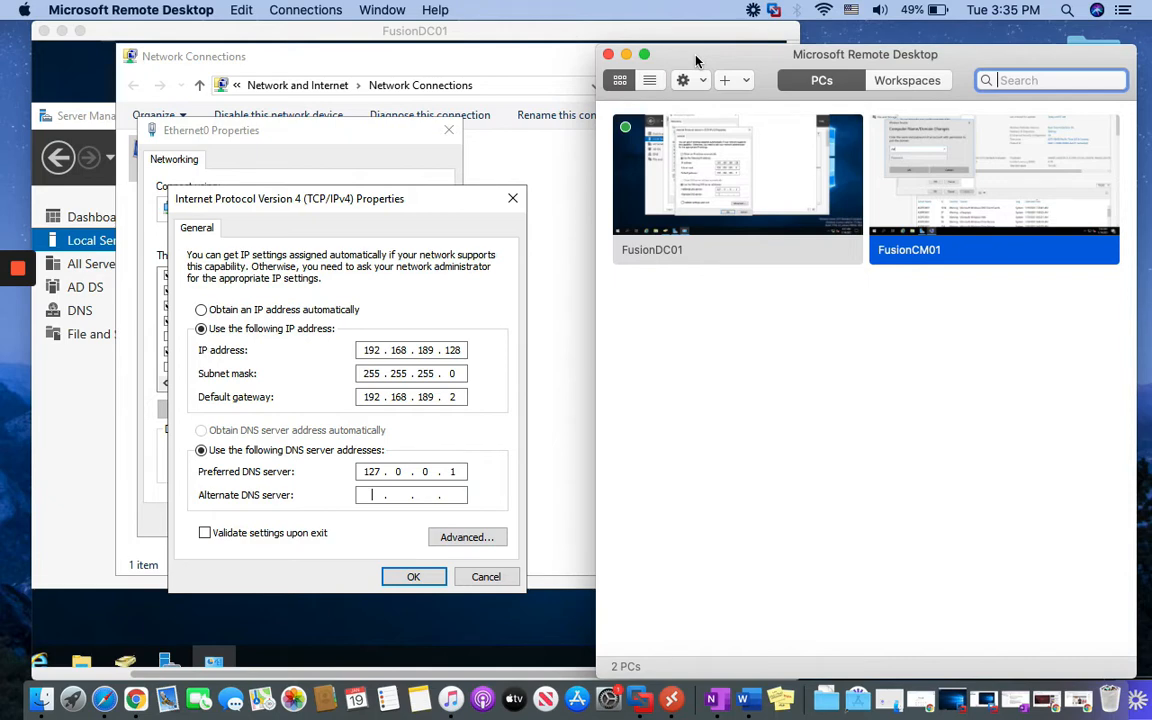
pyautogui.click(486, 577)
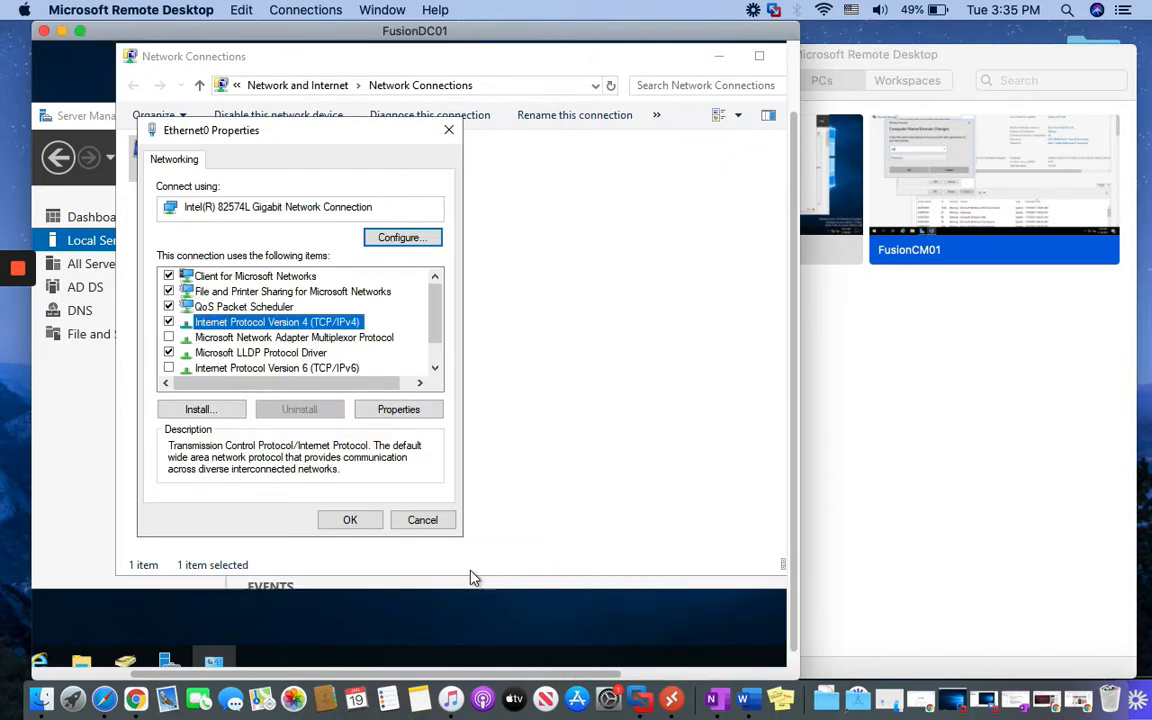
pyautogui.click(420, 520)
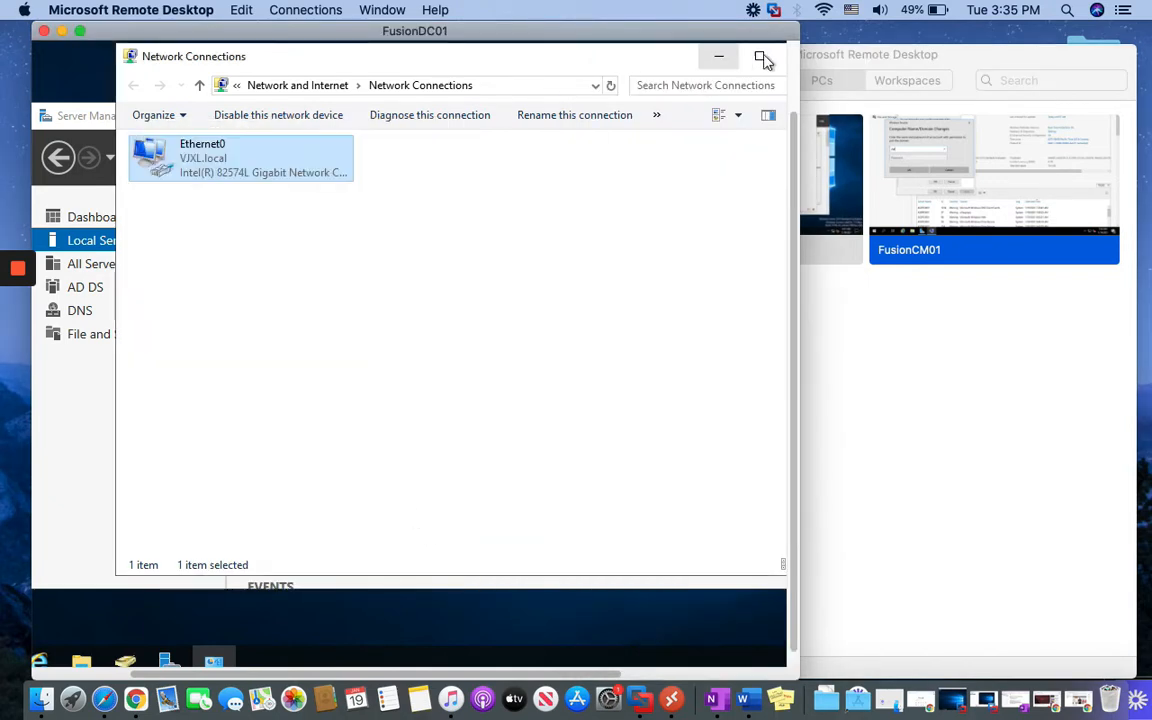
pyautogui.moveTo(797, 94); pyautogui.dragTo(856, 92)
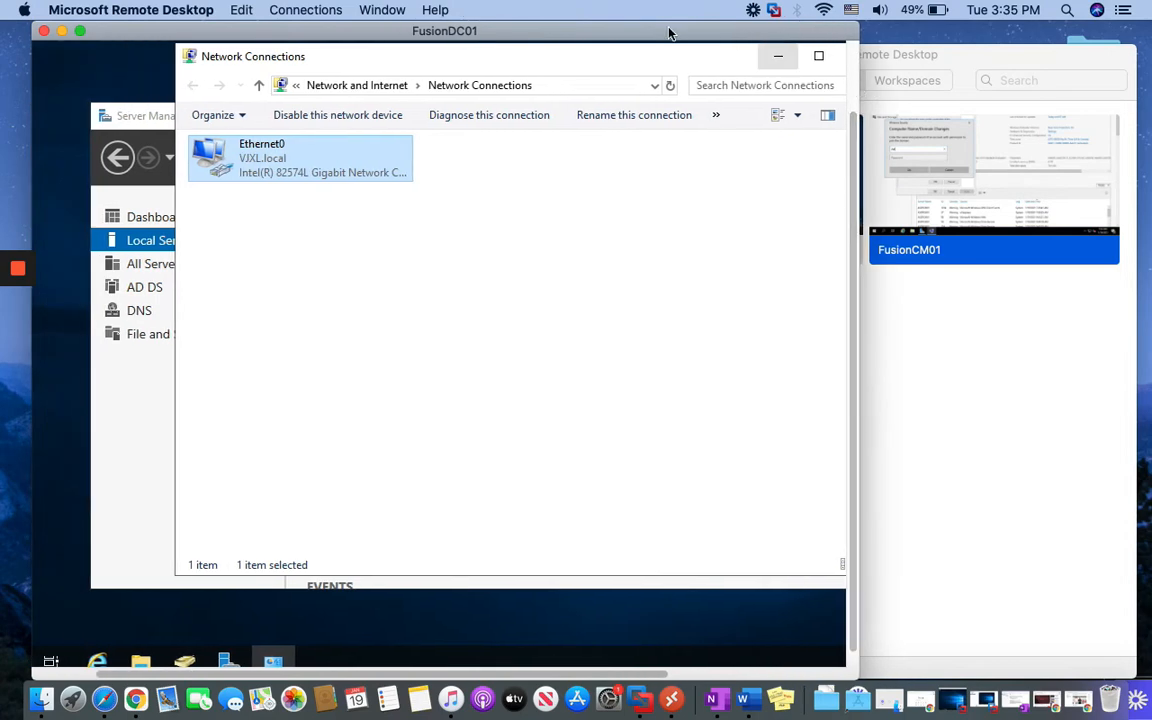
pyautogui.click(949, 59)
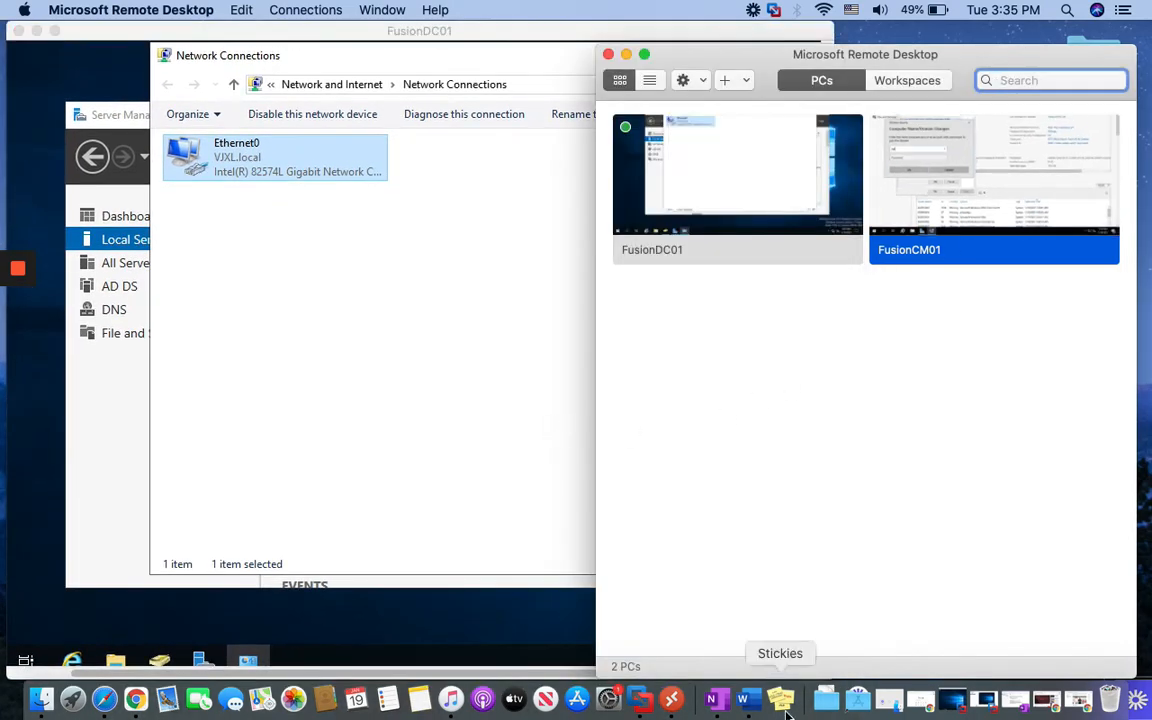
# Take the ASDFDC01 VMware window out of full screen and minimise it and the FusionDC01 session
pyautogui.click(640, 703)
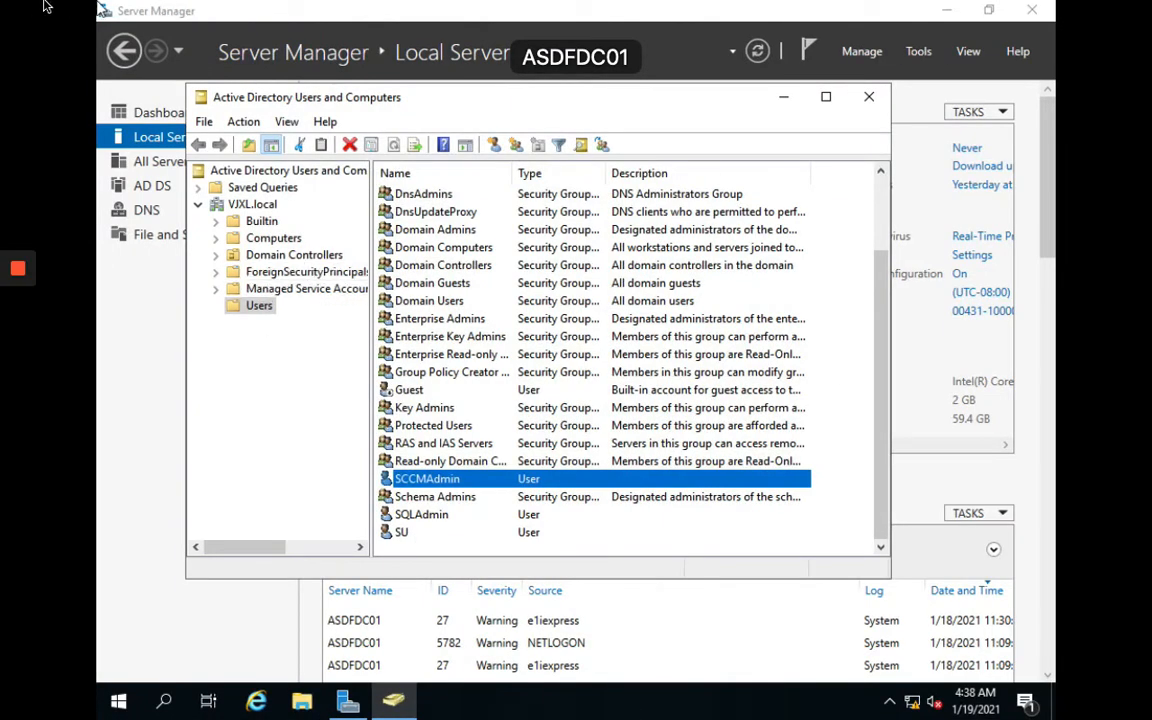
pyautogui.moveTo(30, 5)
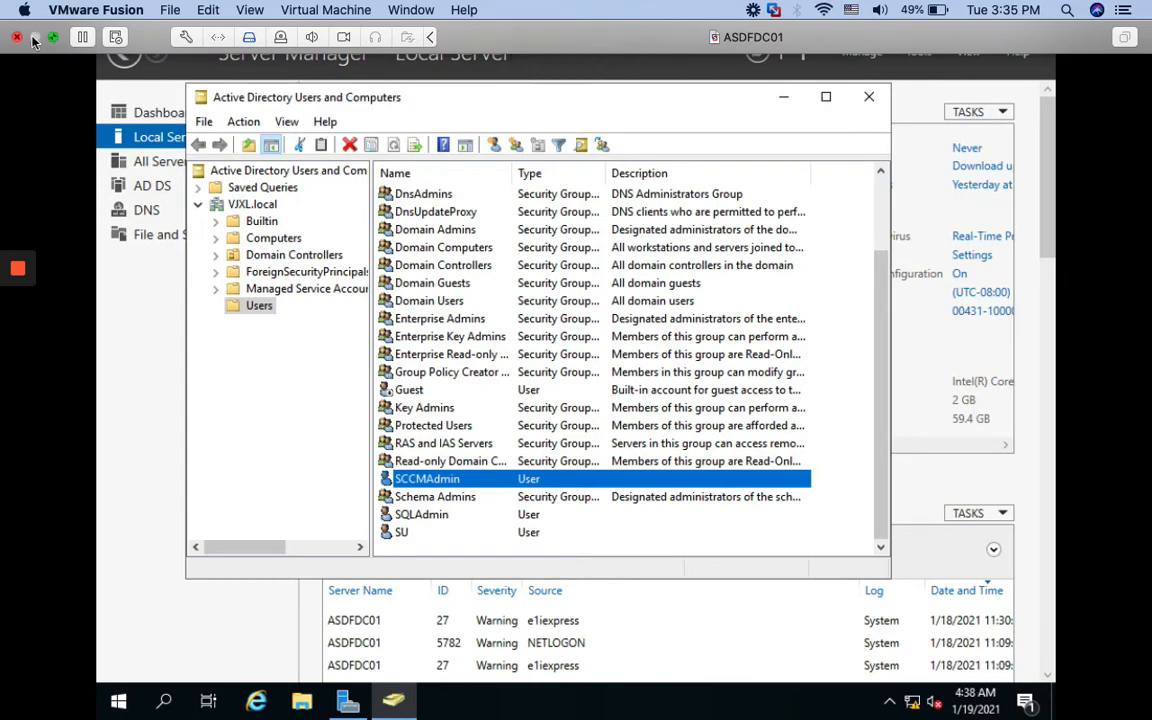
pyautogui.click(53, 37)
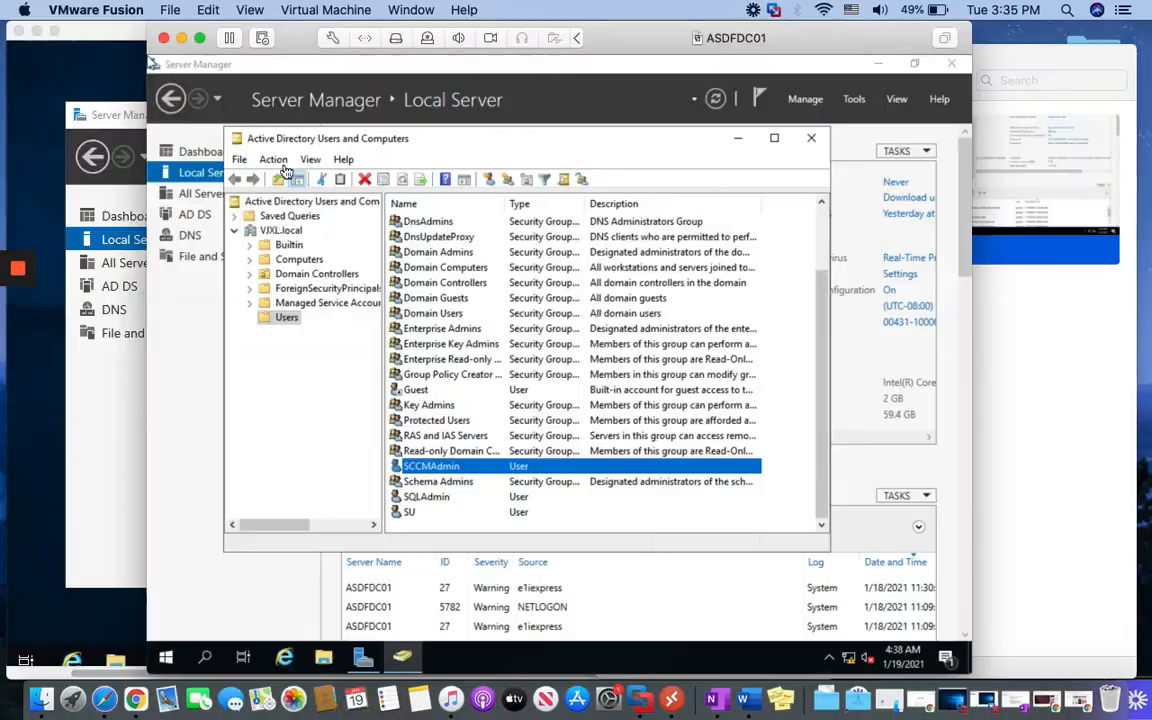
pyautogui.moveTo(76, 31); pyautogui.dragTo(215, 52)
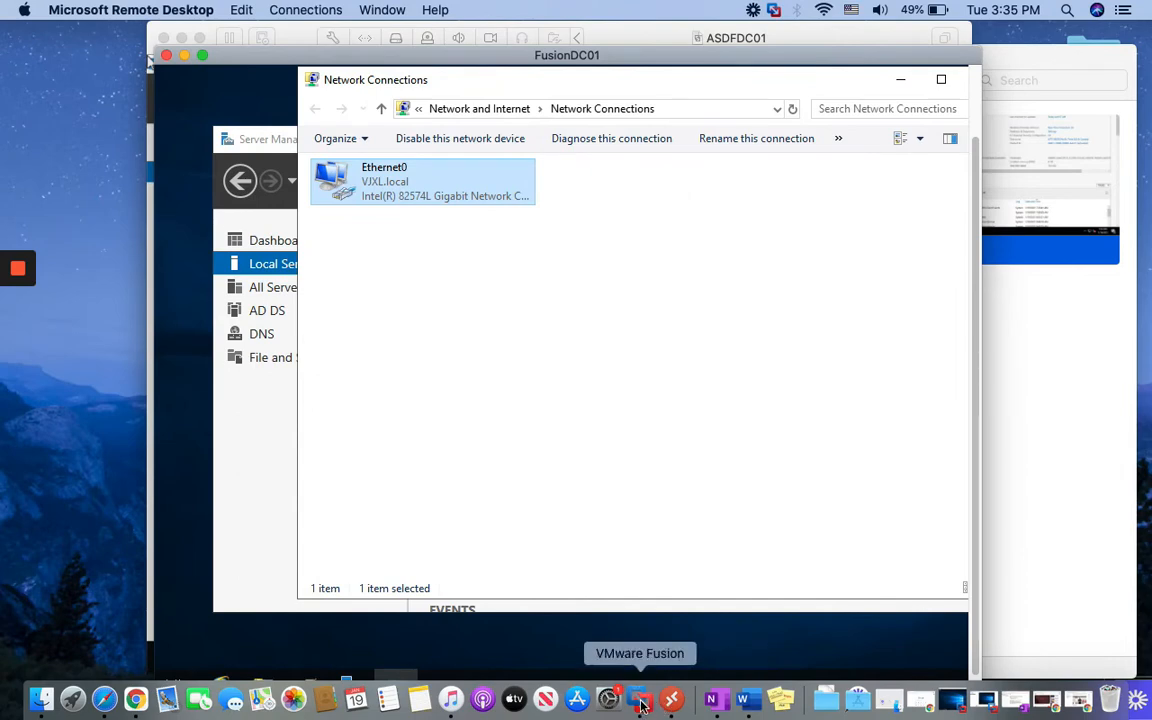
pyautogui.click(641, 700)
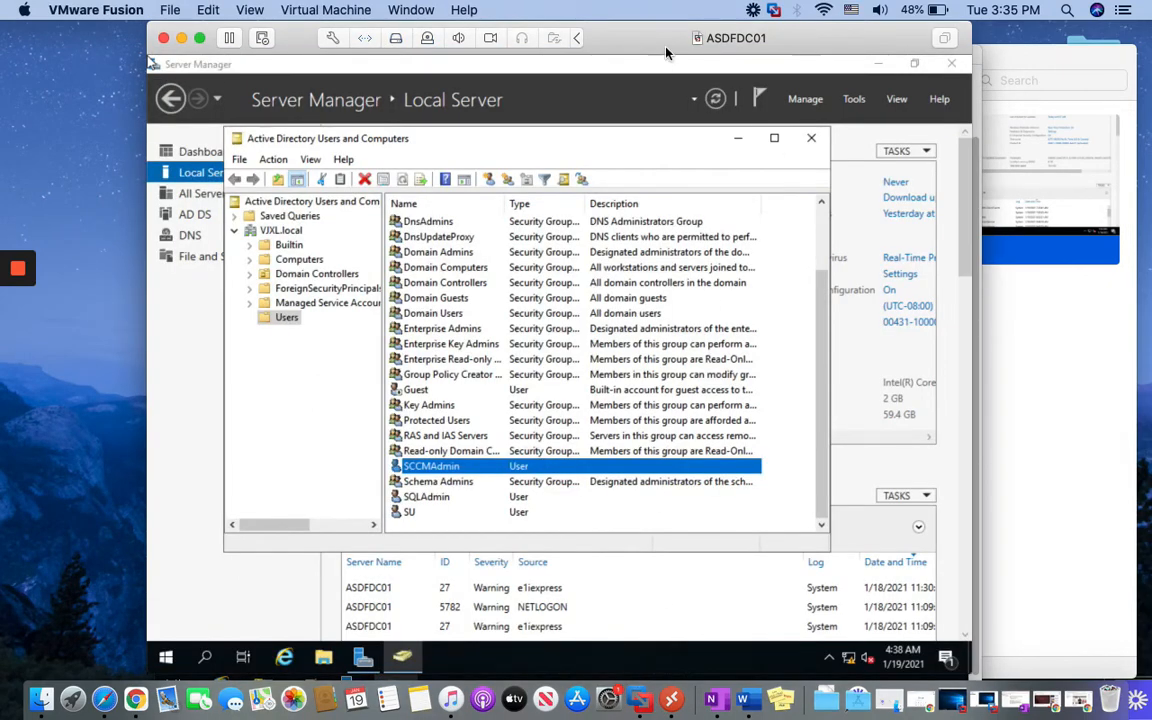
pyautogui.moveTo(664, 48); pyautogui.dragTo(815, 85)
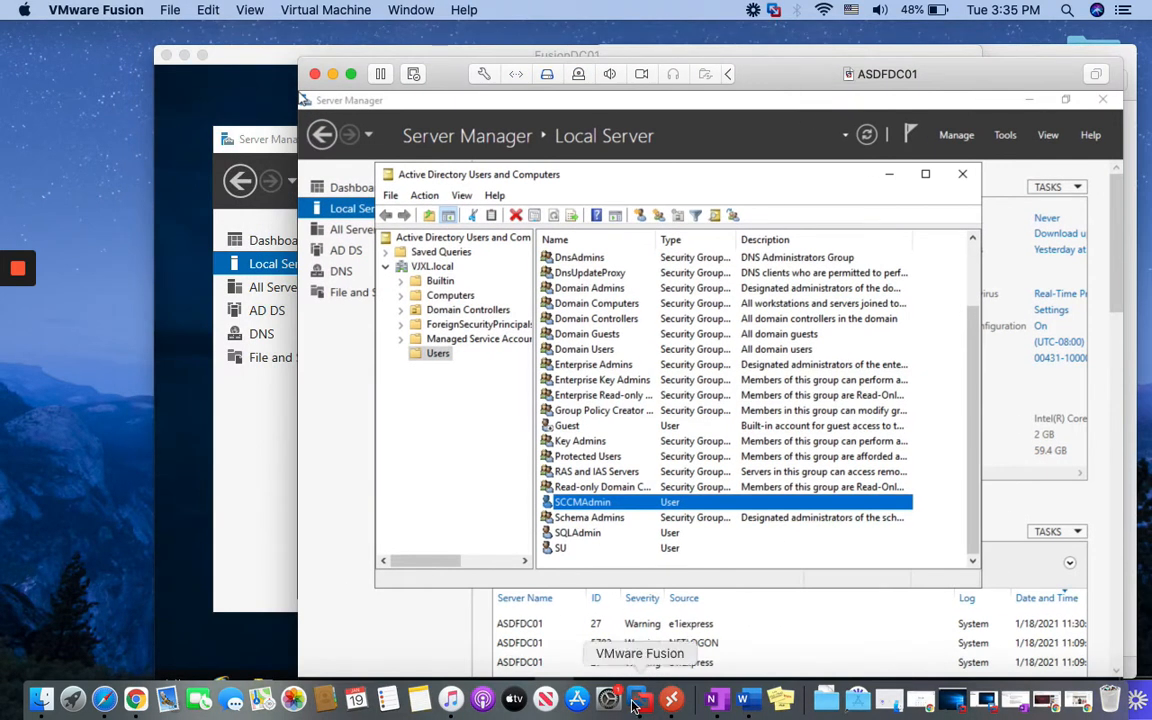
pyautogui.click(332, 74)
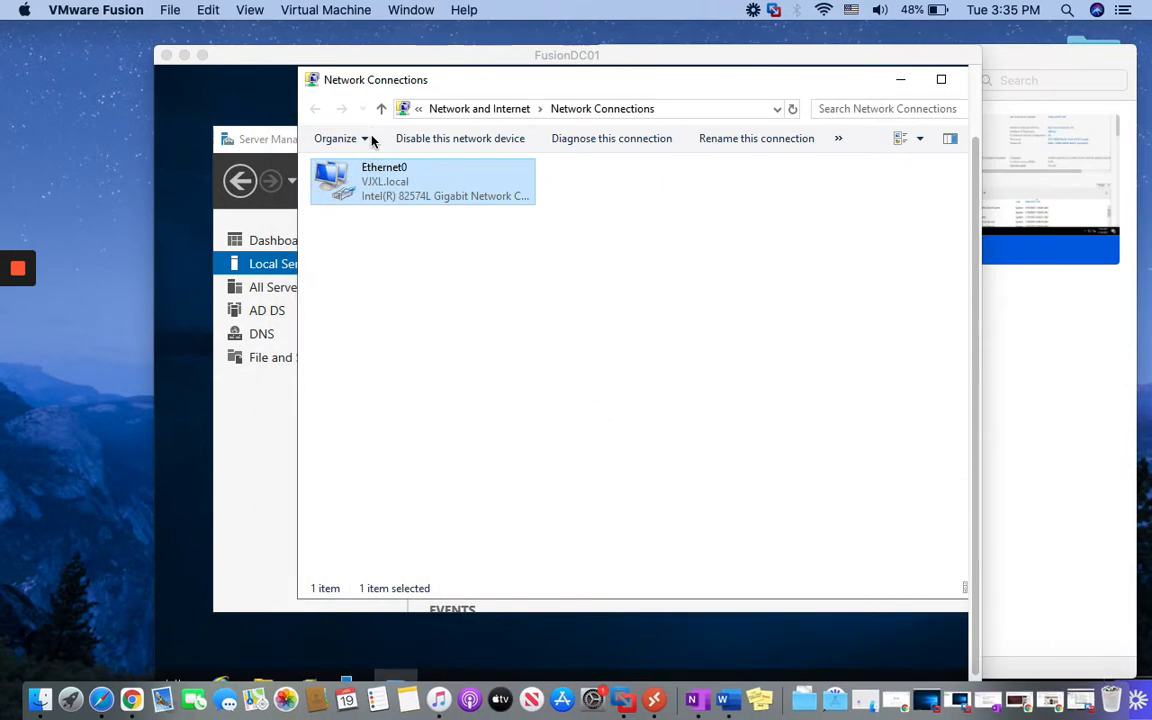
pyautogui.click(185, 46)
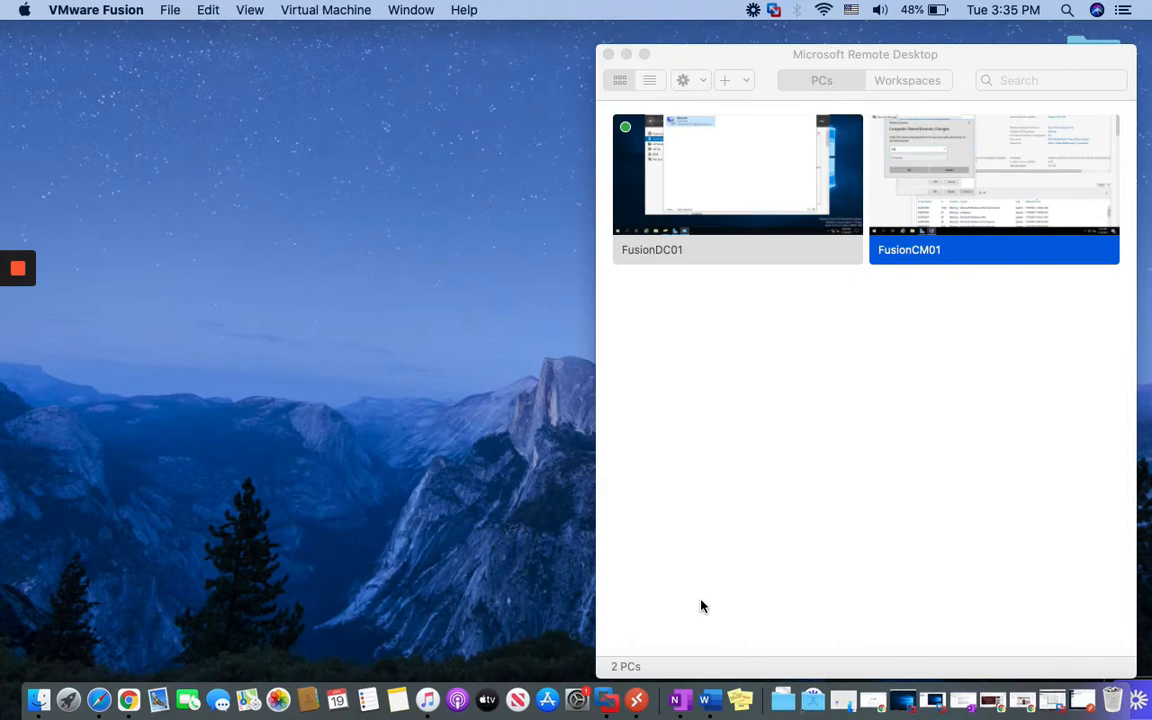
# Restore the VMware library and select the ASDFCM01 virtual machine
pyautogui.click(607, 700)
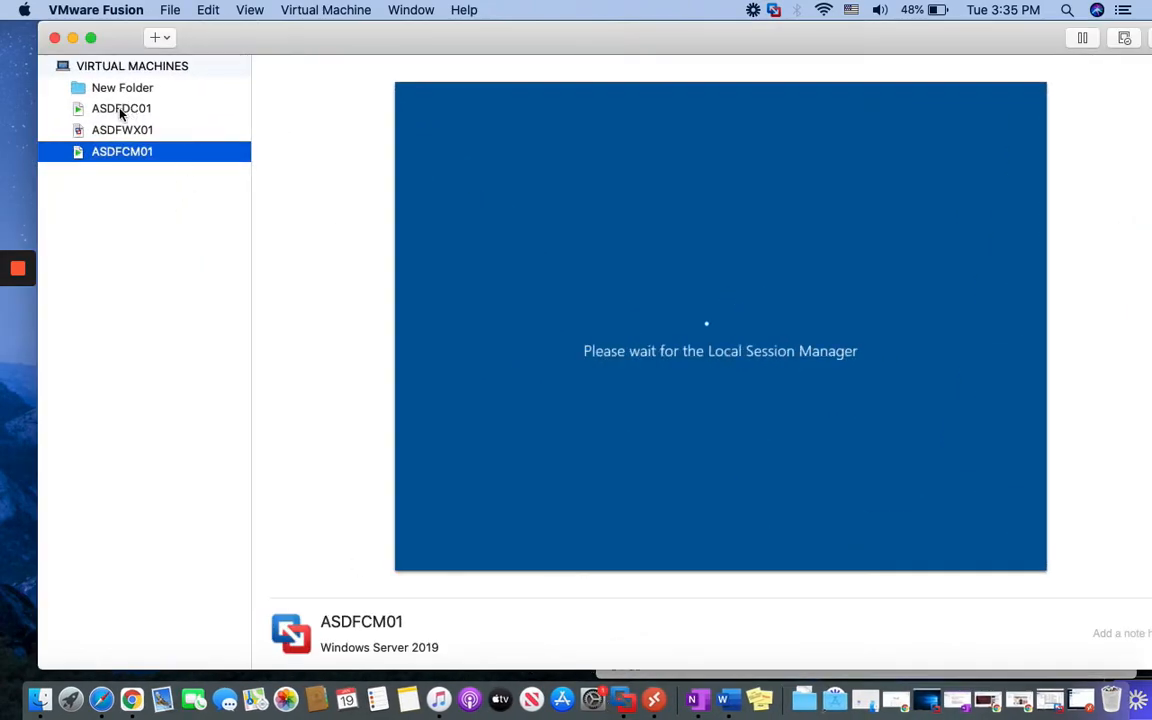
pyautogui.click(121, 110)
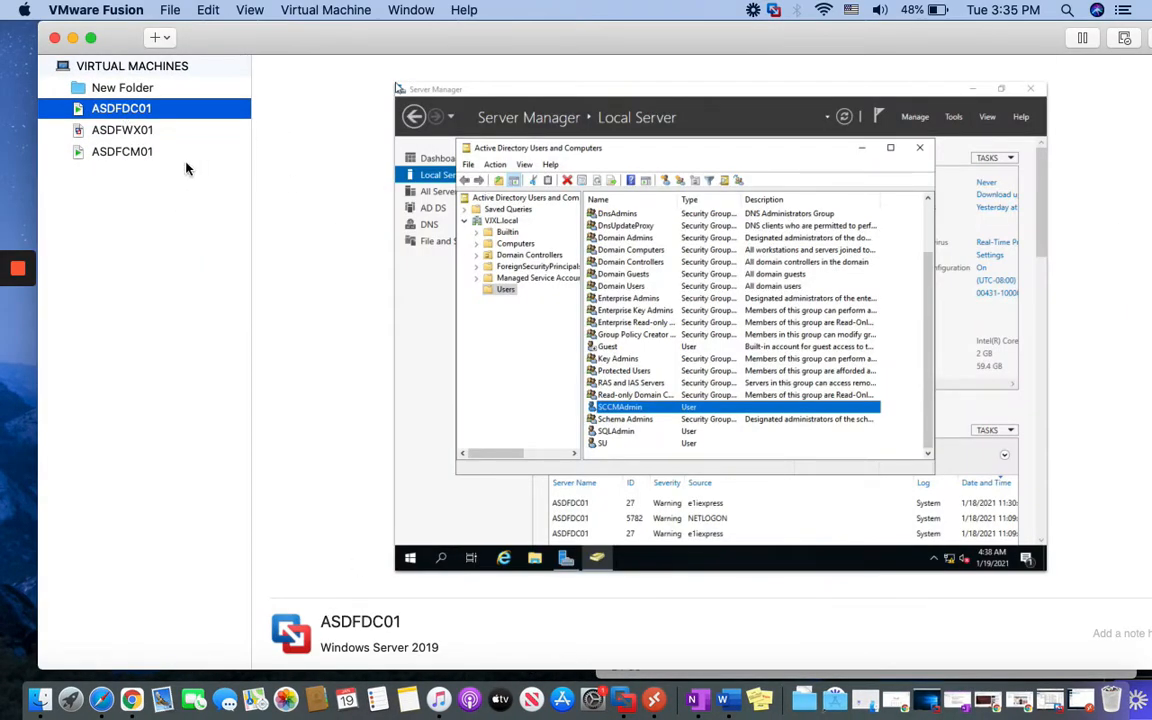
pyautogui.click(120, 152)
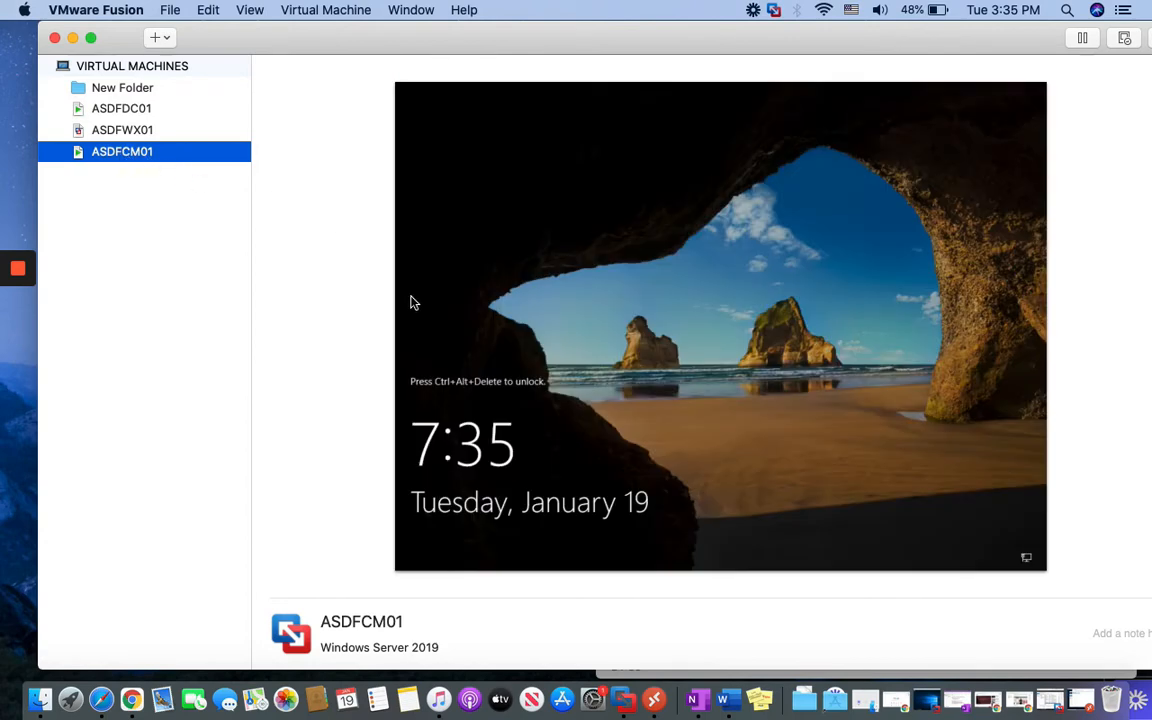
# Review ASDFCM01's settings: 80 GB hard disk, 2 processor cores and 4096 MB memory
pyautogui.click(302, 12)
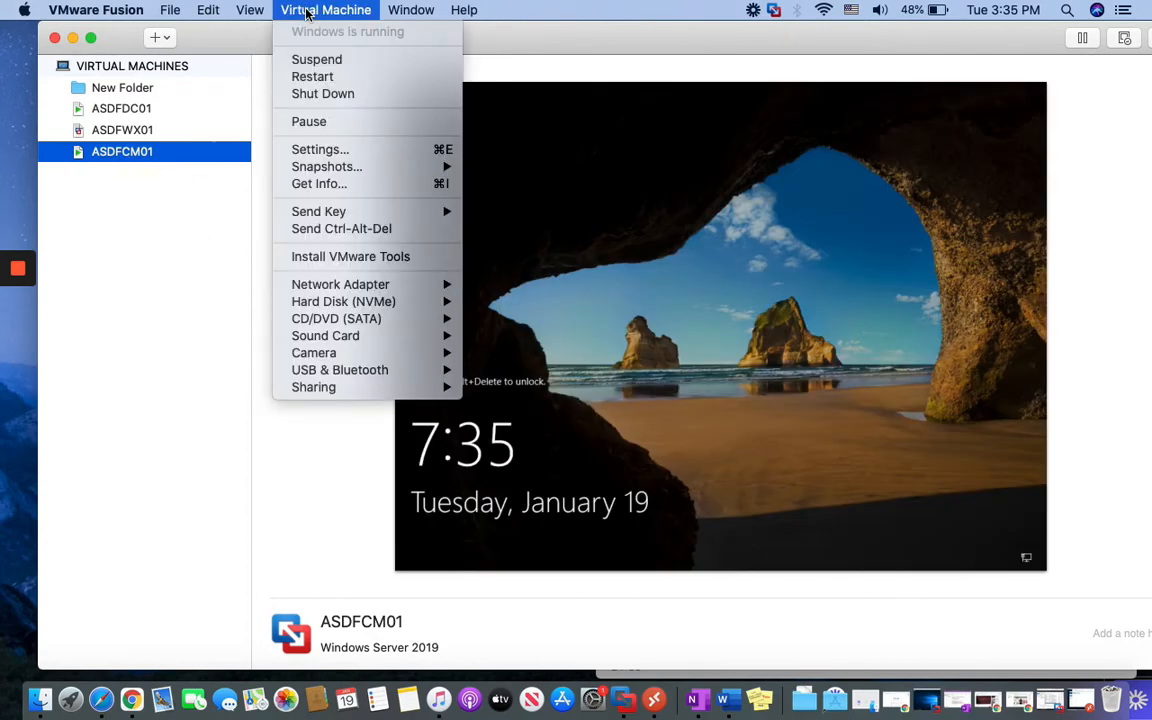
pyautogui.click(318, 150)
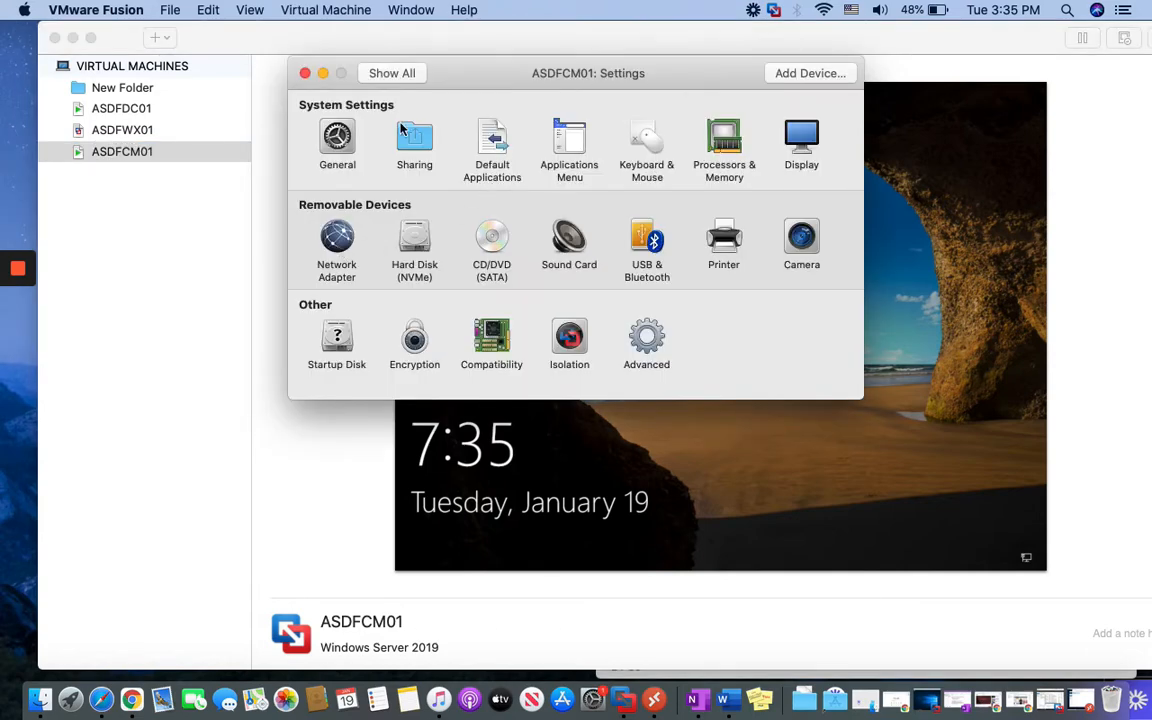
pyautogui.click(412, 245)
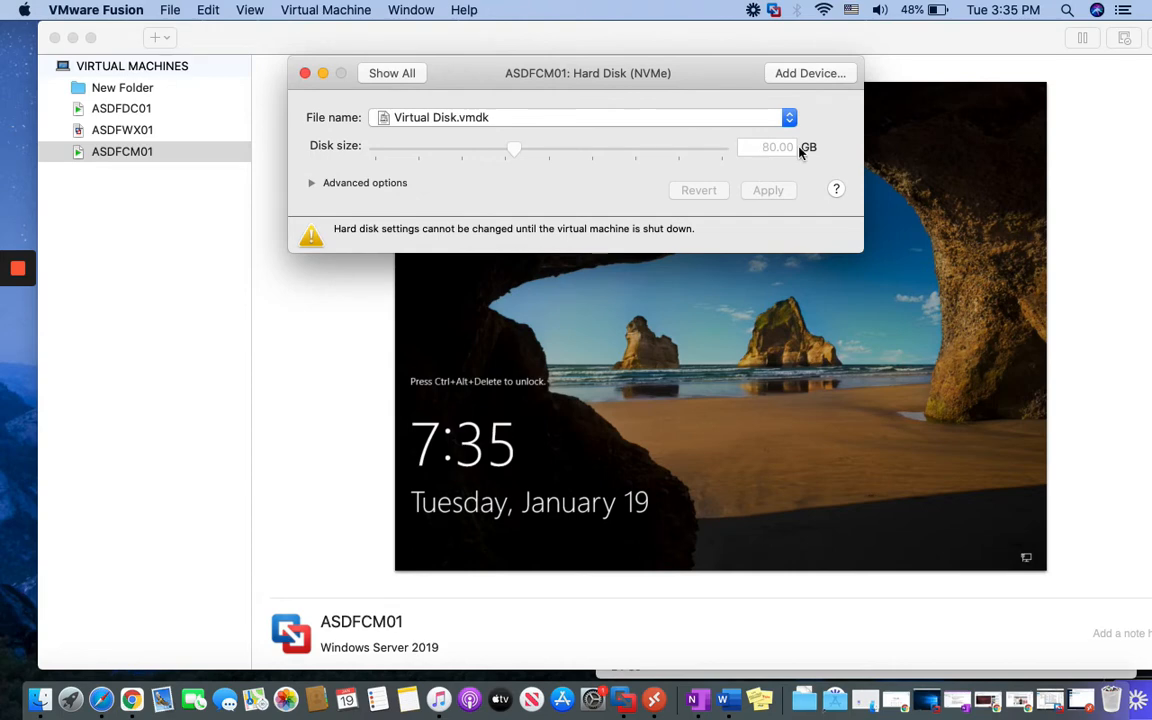
pyautogui.click(378, 76)
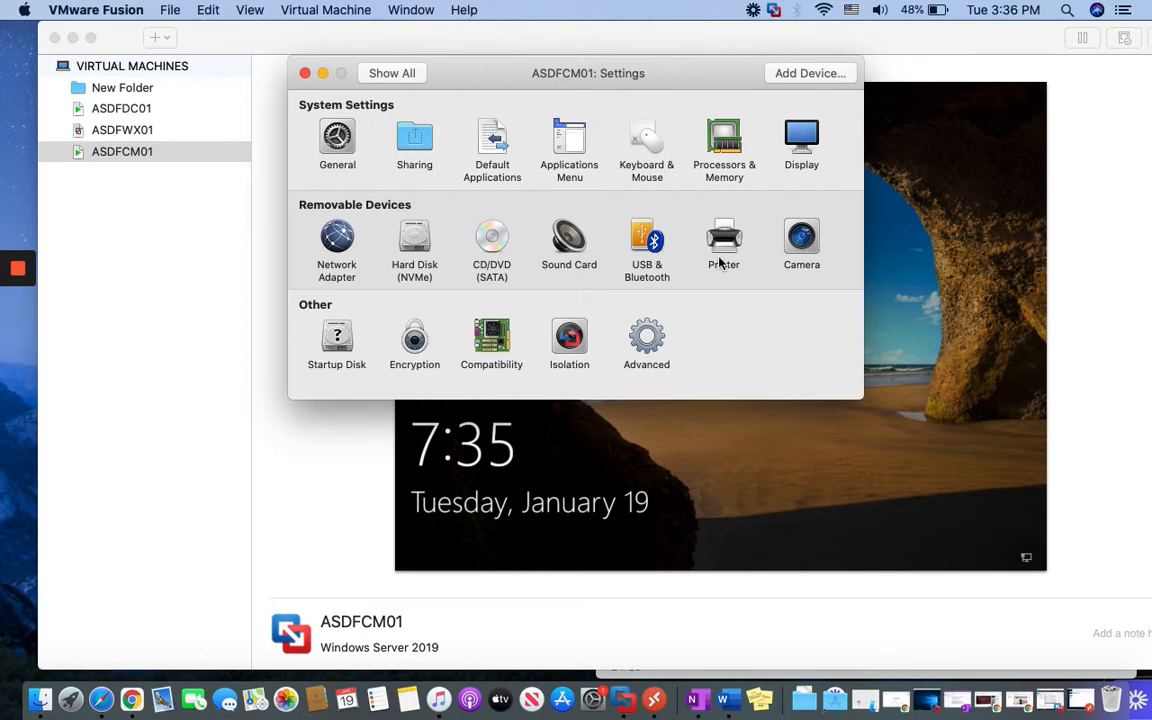
pyautogui.click(724, 145)
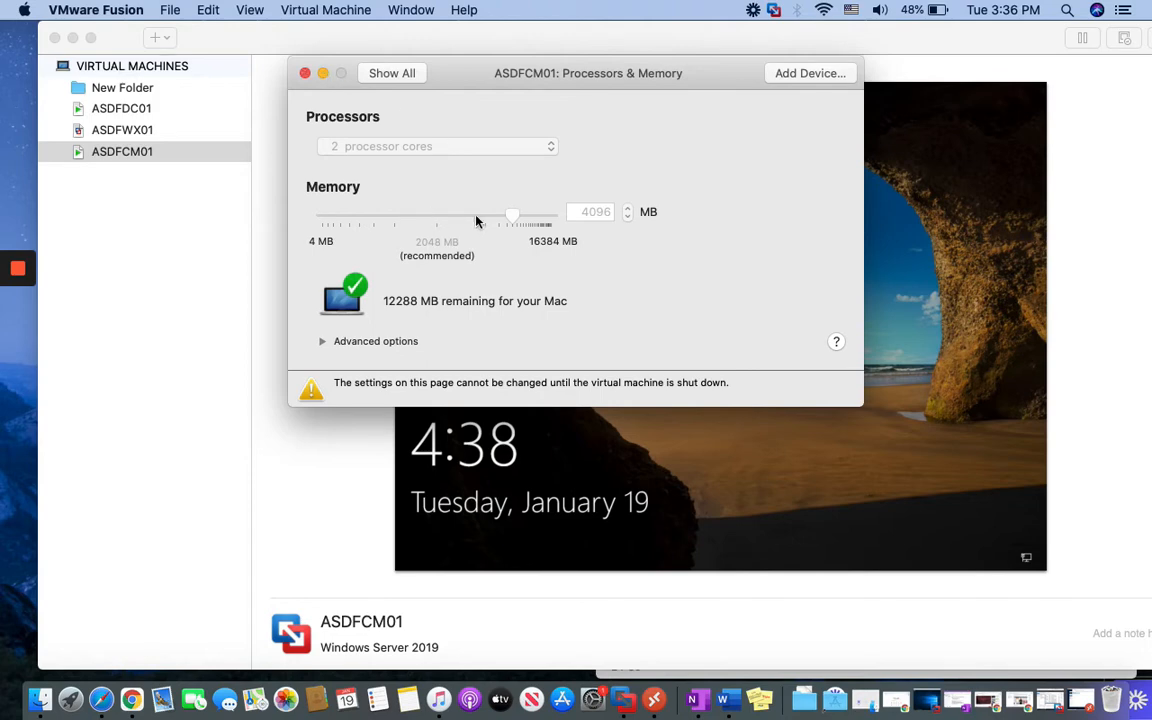
pyautogui.click(306, 74)
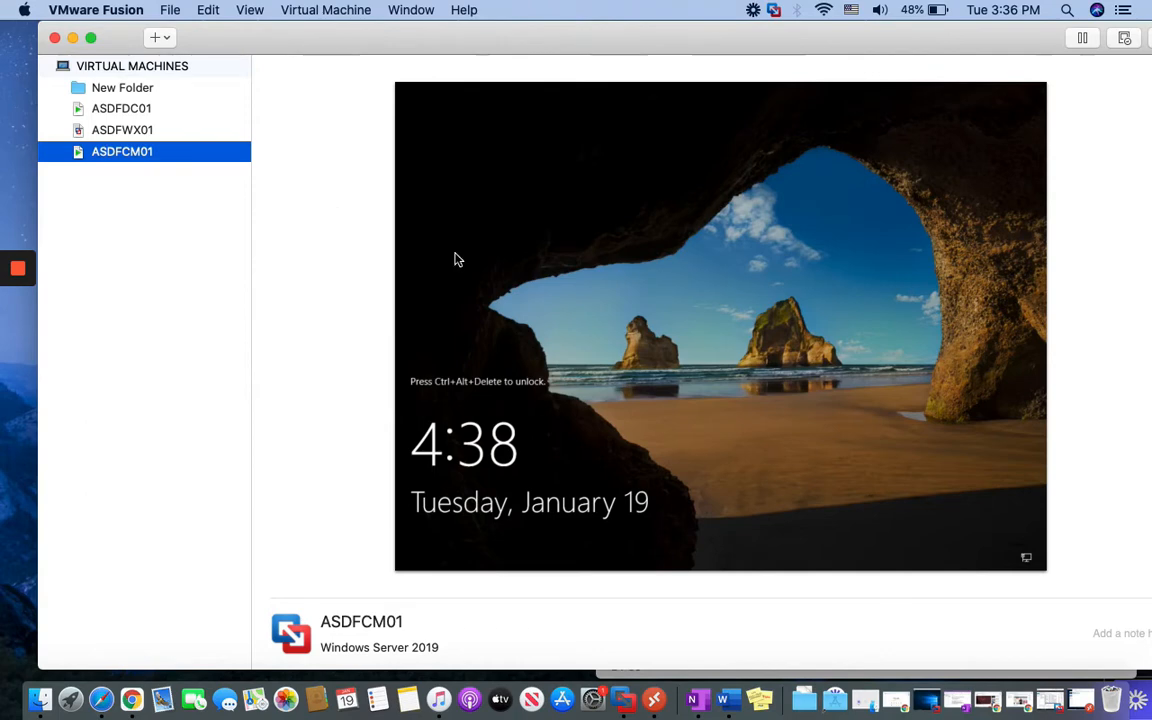
# Connect to FusionCM01 and enter the VJXL\SCCMAdmin username and its password
pyautogui.click(656, 695)
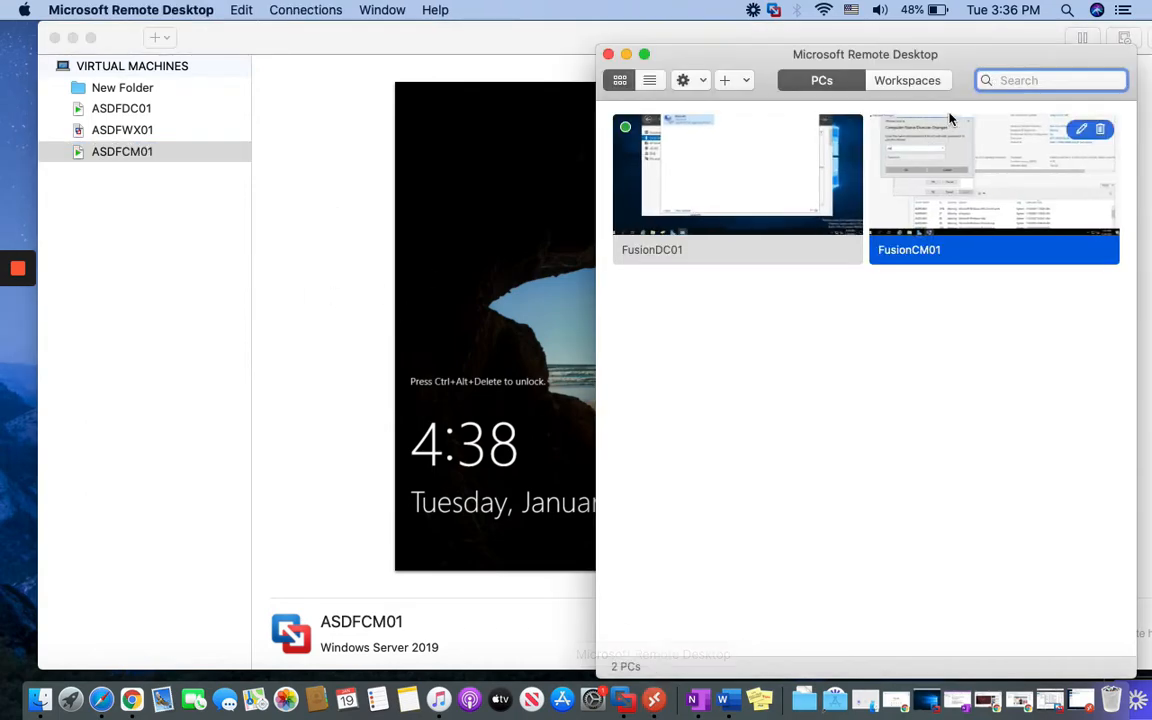
pyautogui.rightClick(938, 190)
pyautogui.click(982, 201)
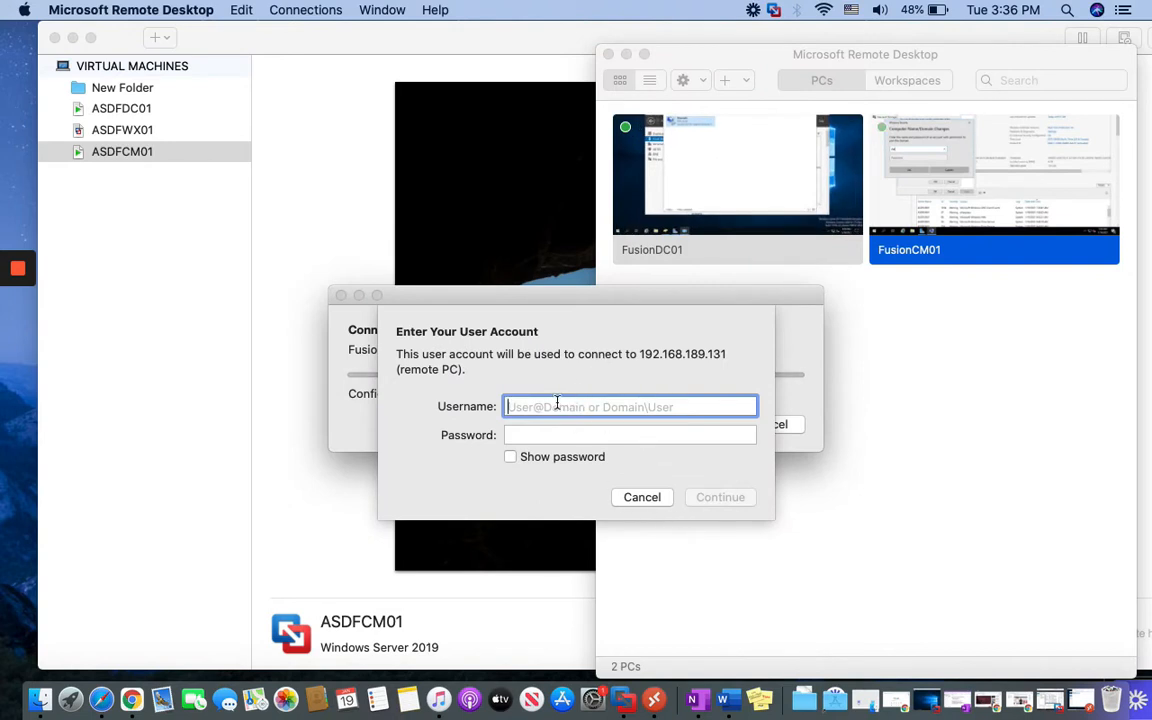
pyautogui.moveTo(941, 240)
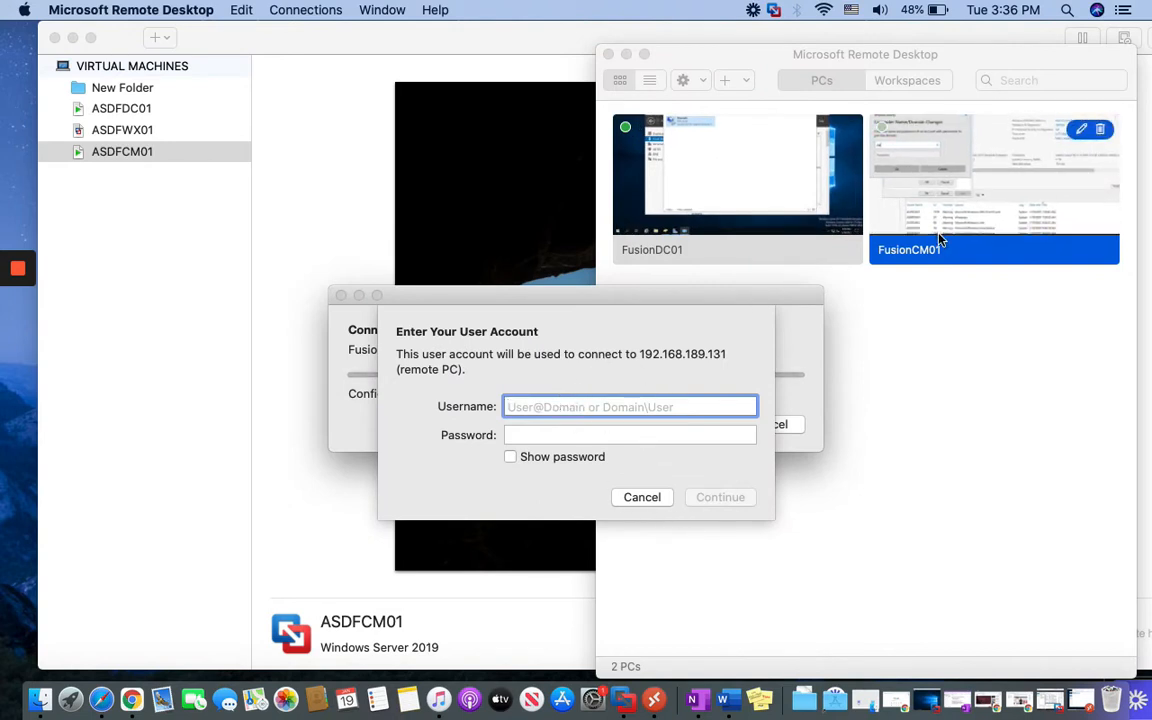
pyautogui.write('VJ')
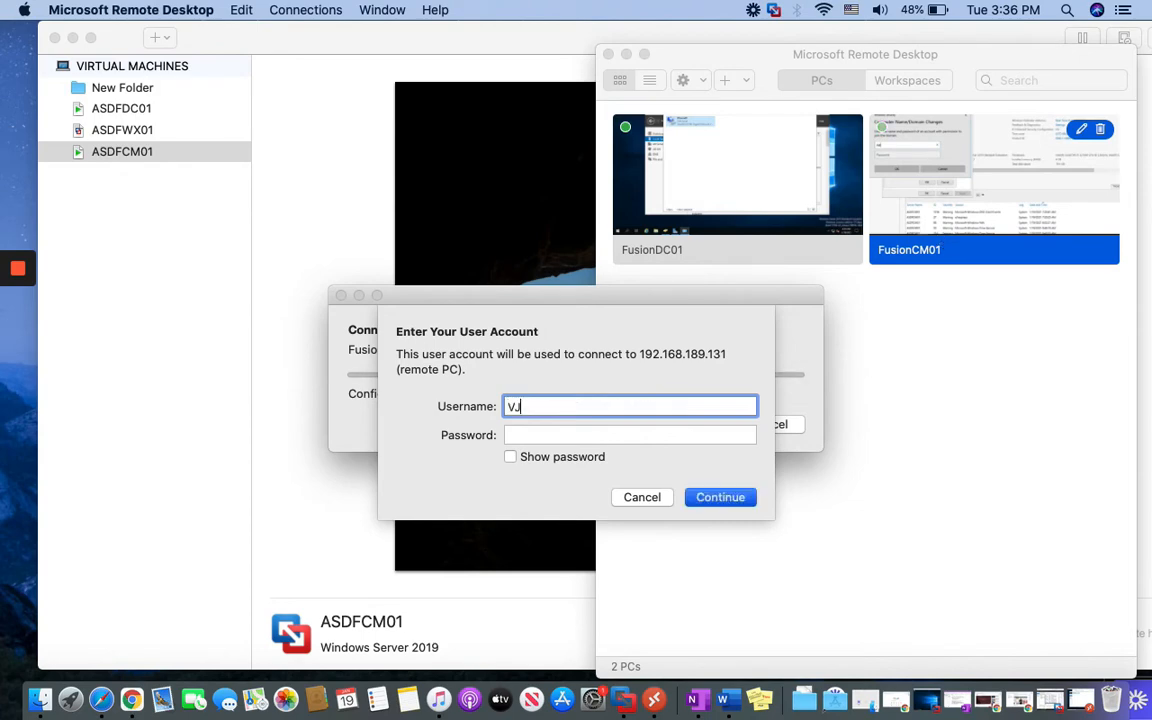
pyautogui.write('XL\\SCCMAdmin')
pyautogui.press('Tab')
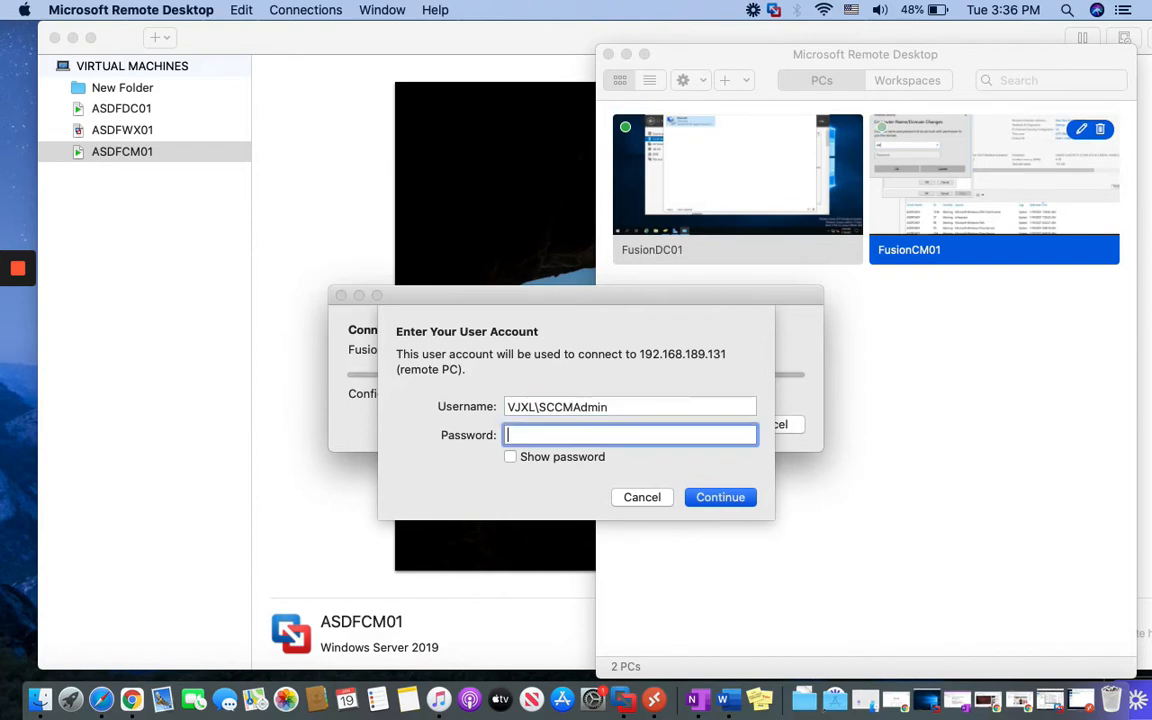
pyautogui.write('••••••••')
# Accept the certificate warning, open Server Manager and take the session out of full screen
pyautogui.click(734, 500)
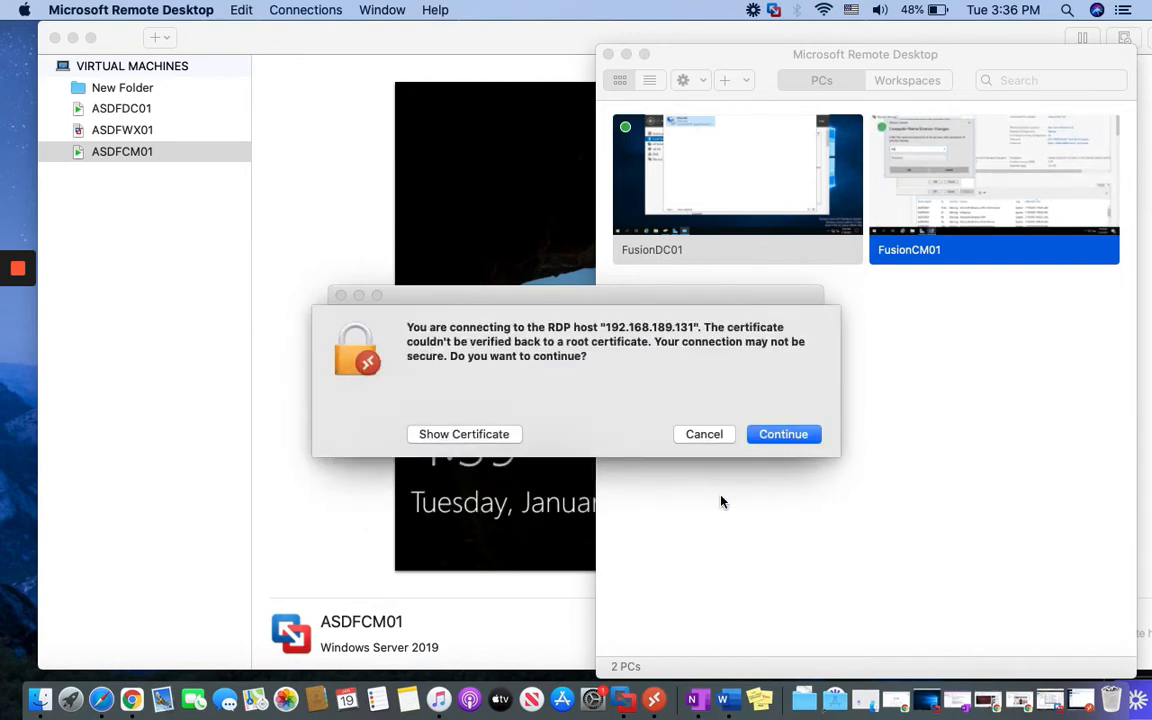
pyautogui.click(780, 440)
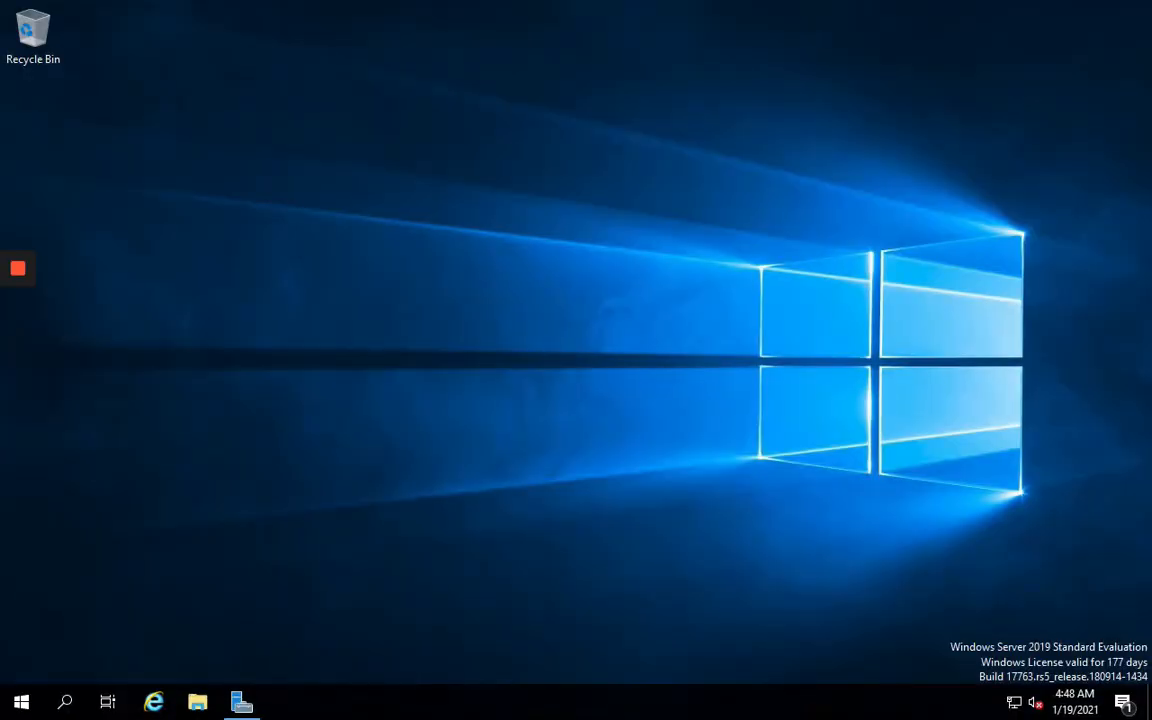
pyautogui.click(241, 701)
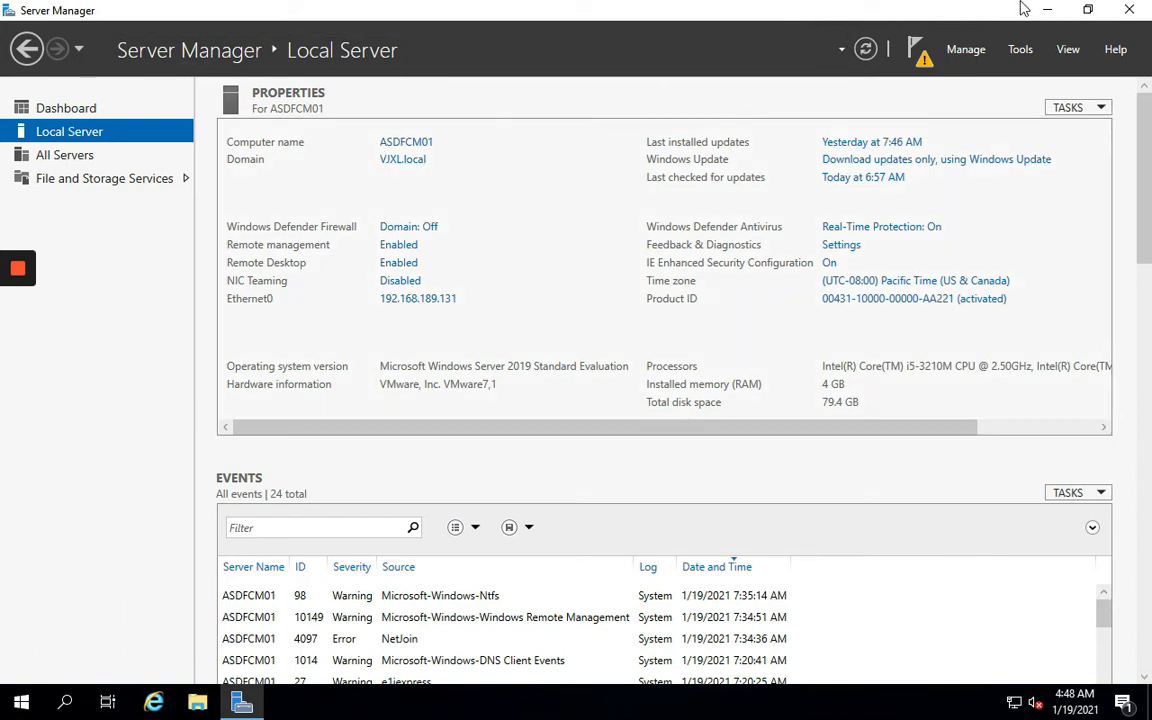
pyautogui.click(48, 31)
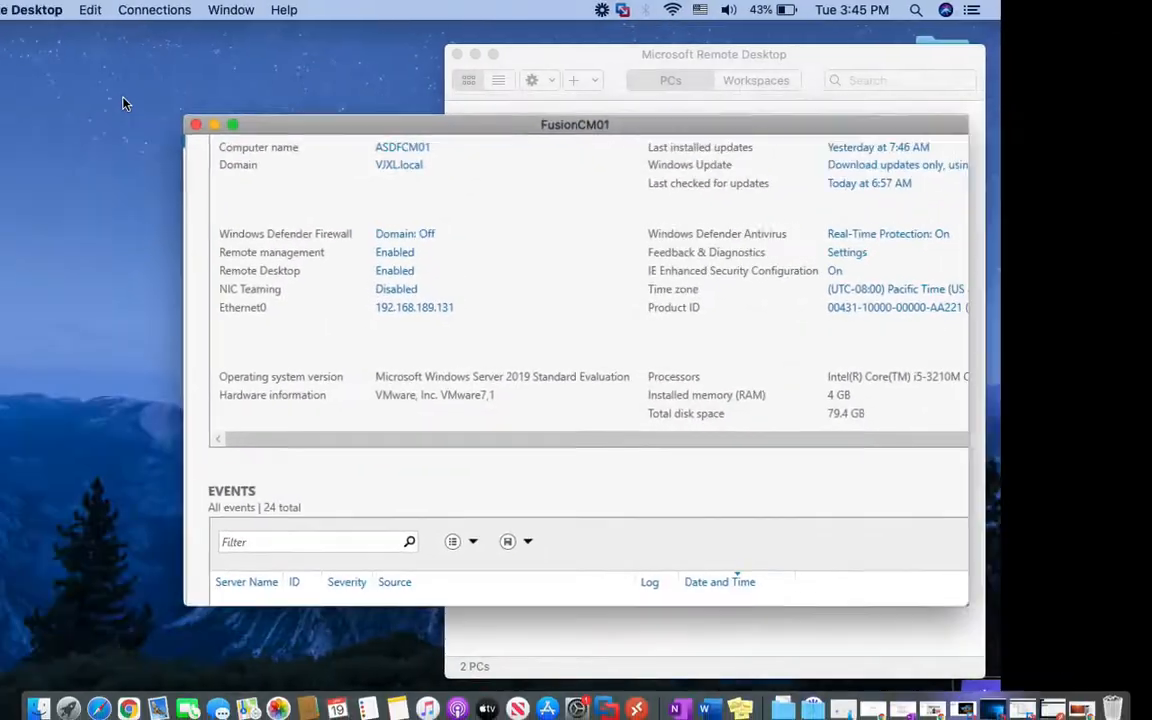
# Open the 'Step by step SCCM 2002 installation' page in OneNote and select the completed checklist lines
pyautogui.click(676, 703)
pyautogui.click(273, 205)
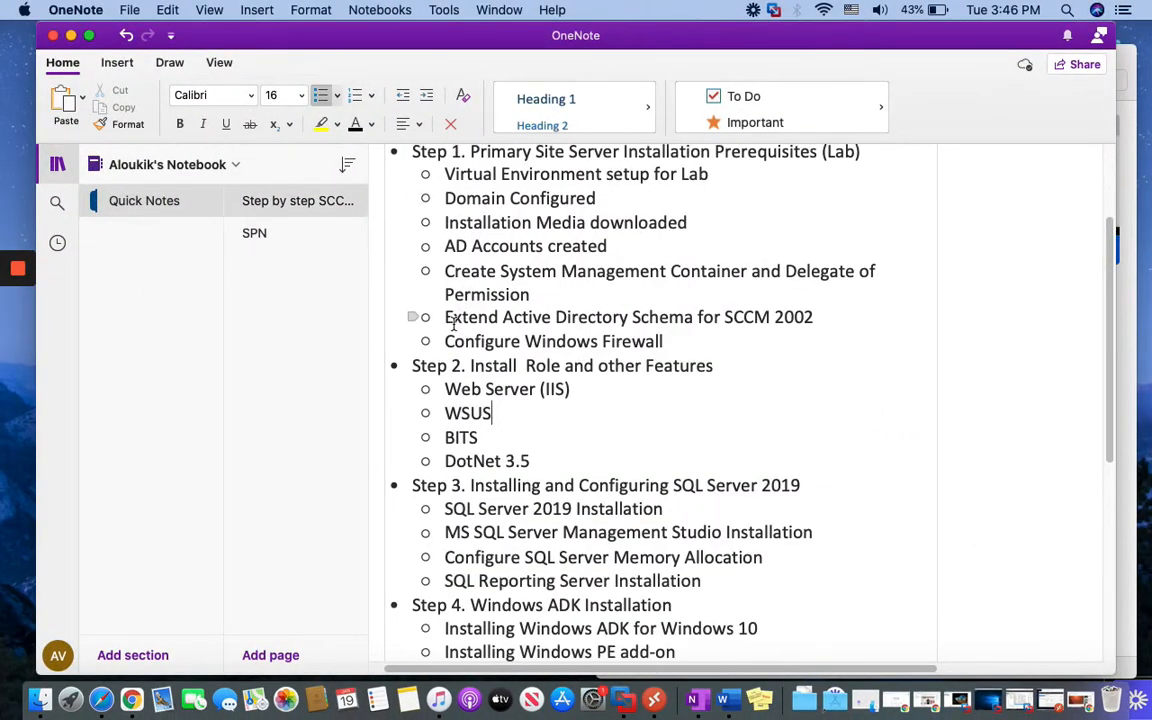
pyautogui.scroll(2, 589, 437)
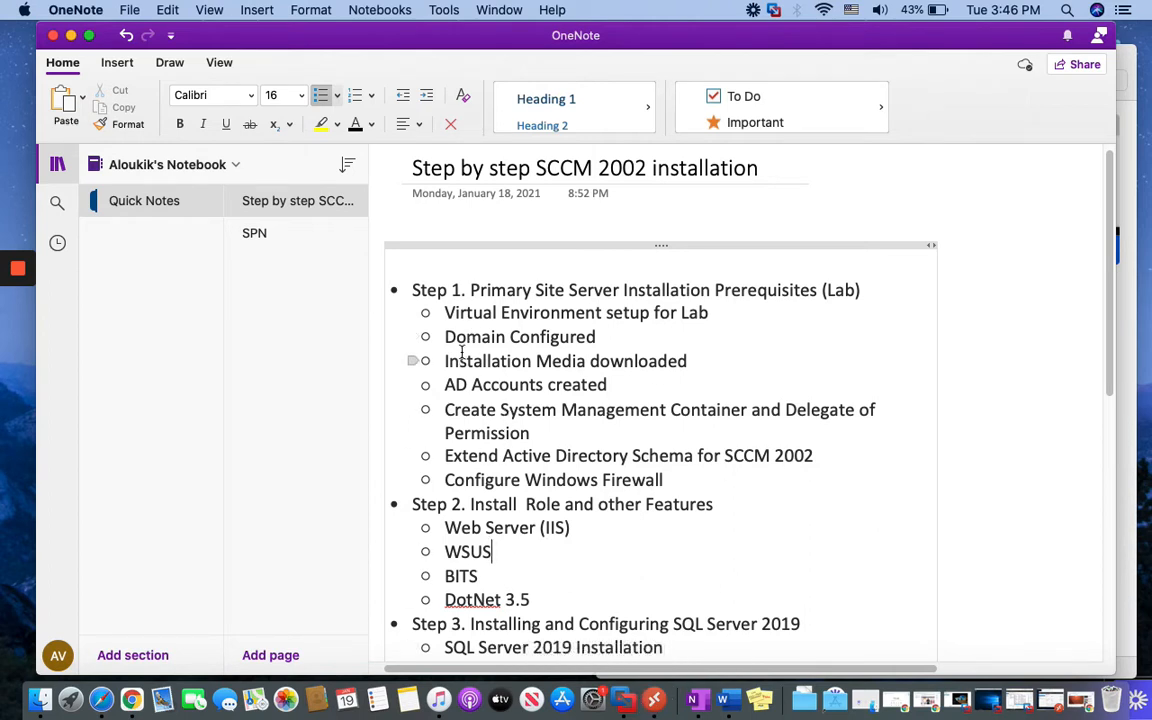
pyautogui.moveTo(446, 340); pyautogui.dragTo(597, 338)
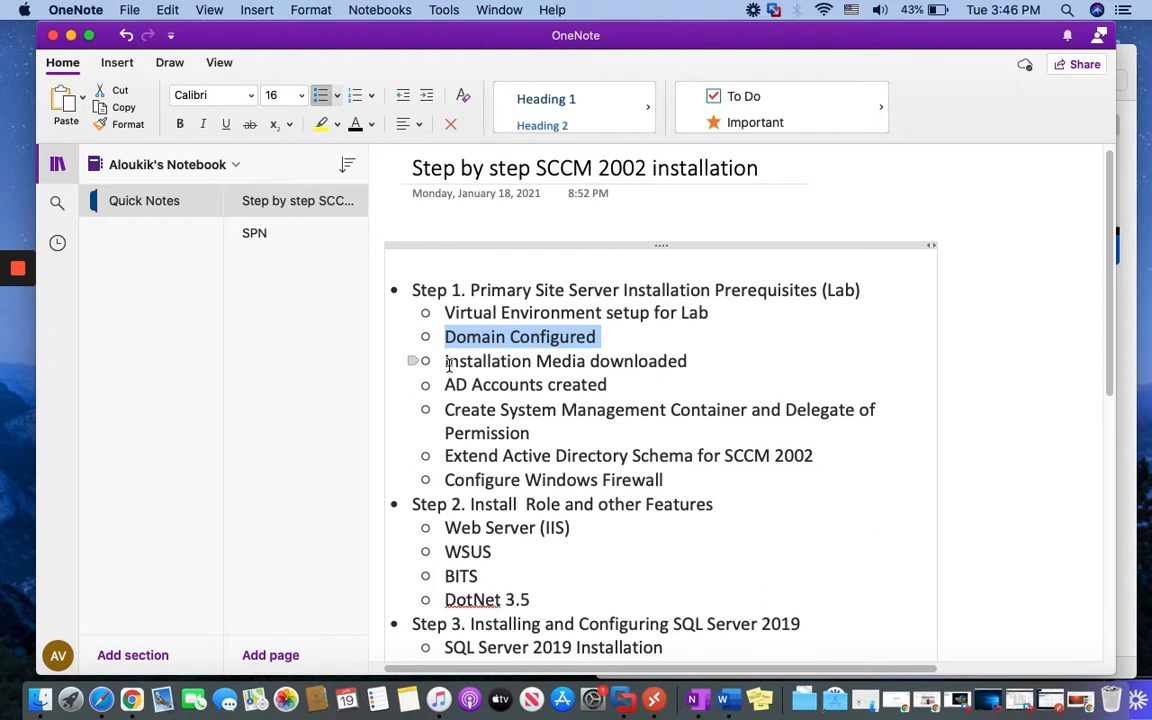
pyautogui.moveTo(447, 362); pyautogui.dragTo(677, 362)
pyautogui.moveTo(441, 388); pyautogui.dragTo(625, 391)
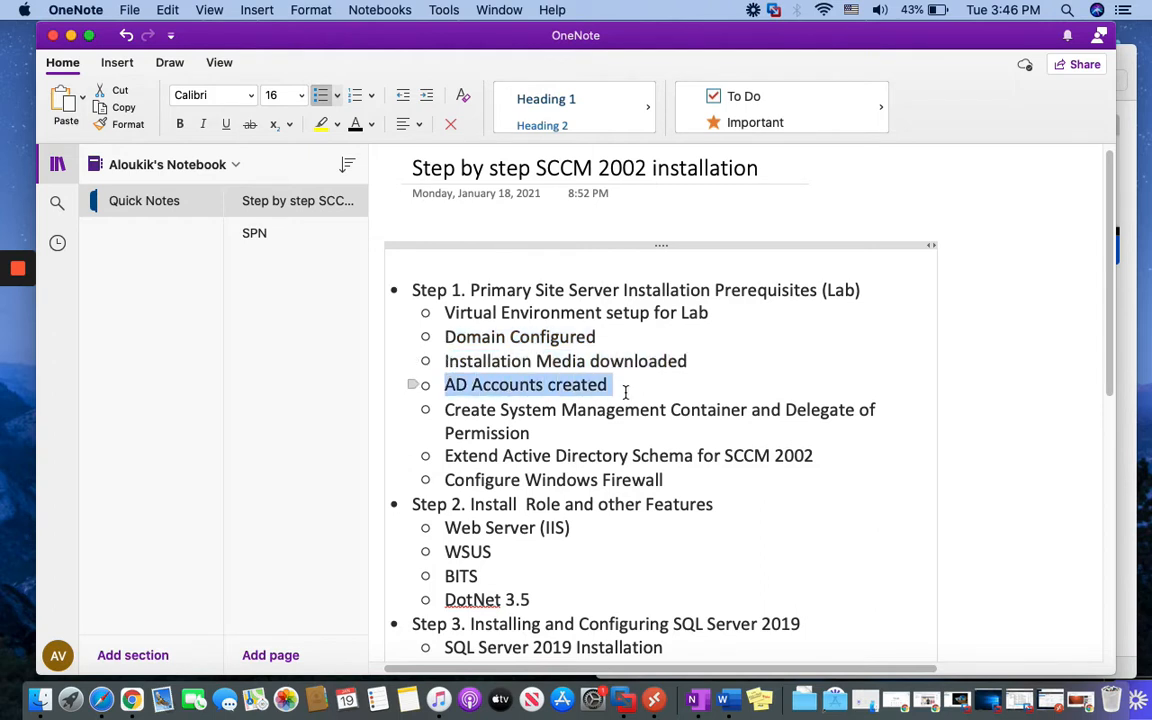
# Bold the 'Create System Management Container and Delegate of Permission' step
pyautogui.click(531, 431)
pyautogui.moveTo(441, 407); pyautogui.dragTo(533, 431)
pyautogui.press('Left')
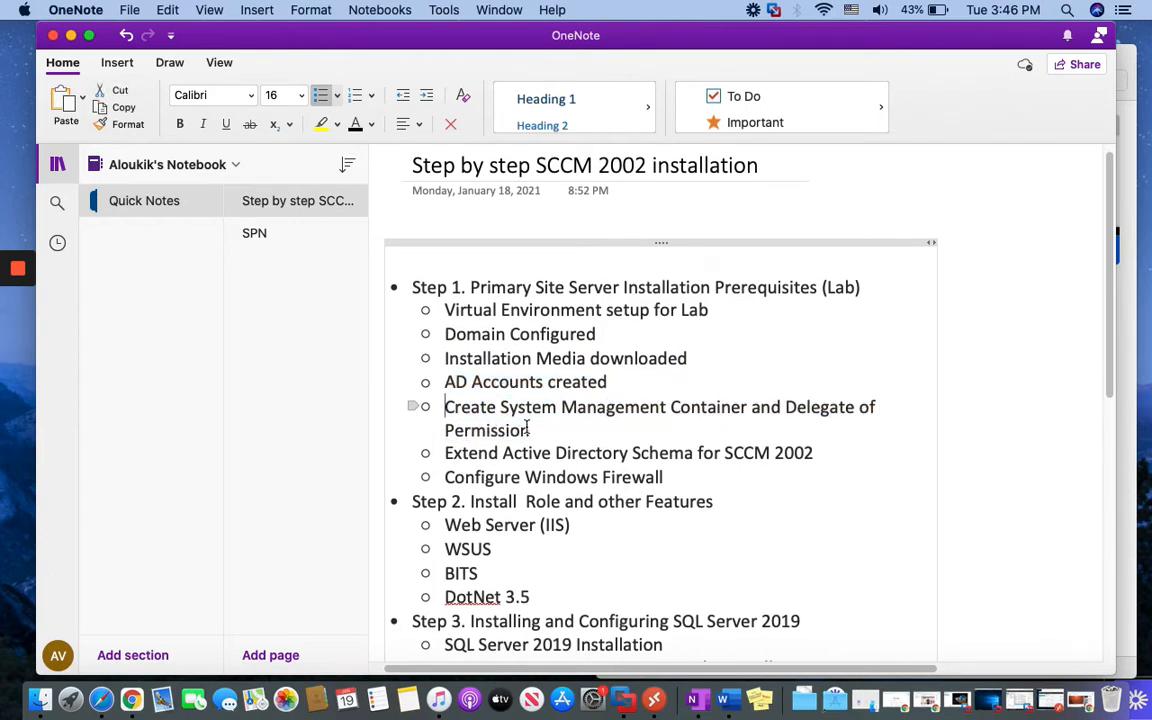
pyautogui.click(531, 430)
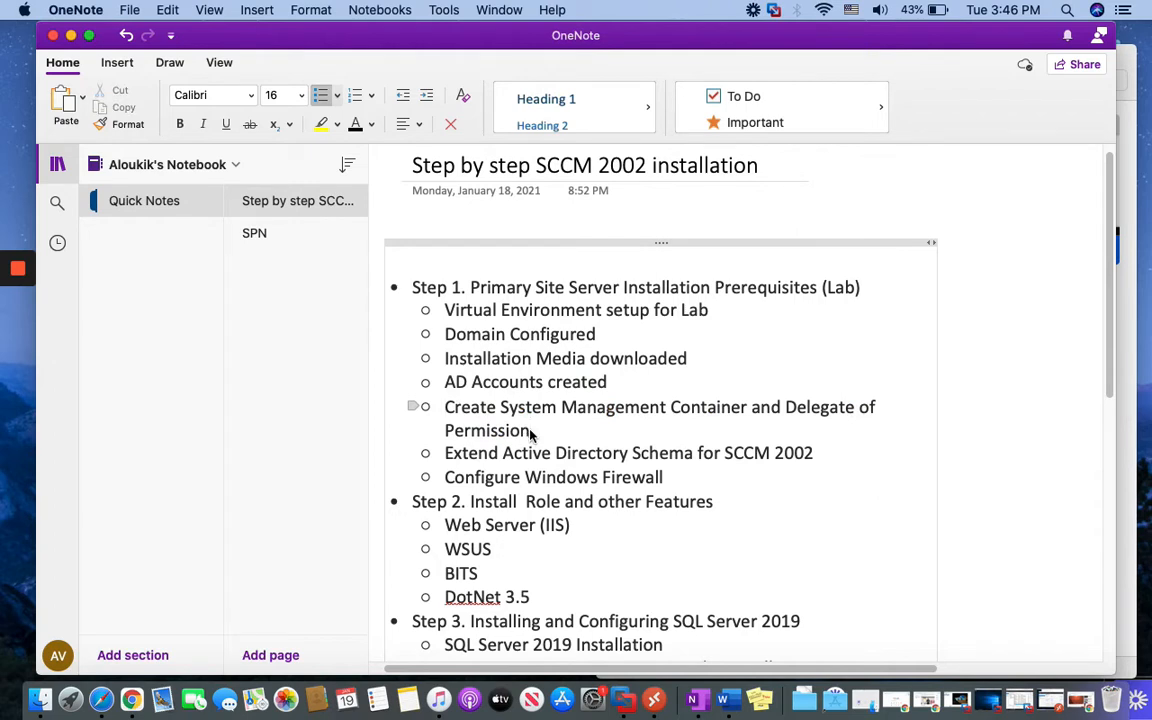
pyautogui.moveTo(531, 431); pyautogui.dragTo(442, 406)
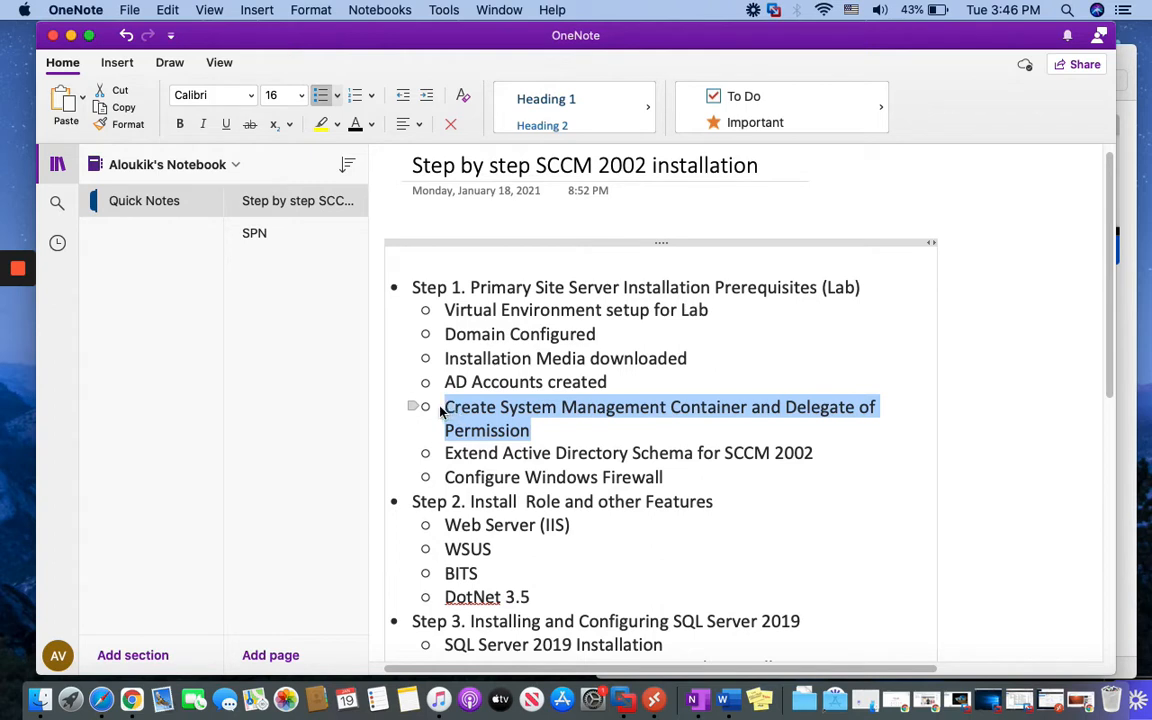
pyautogui.click(181, 131)
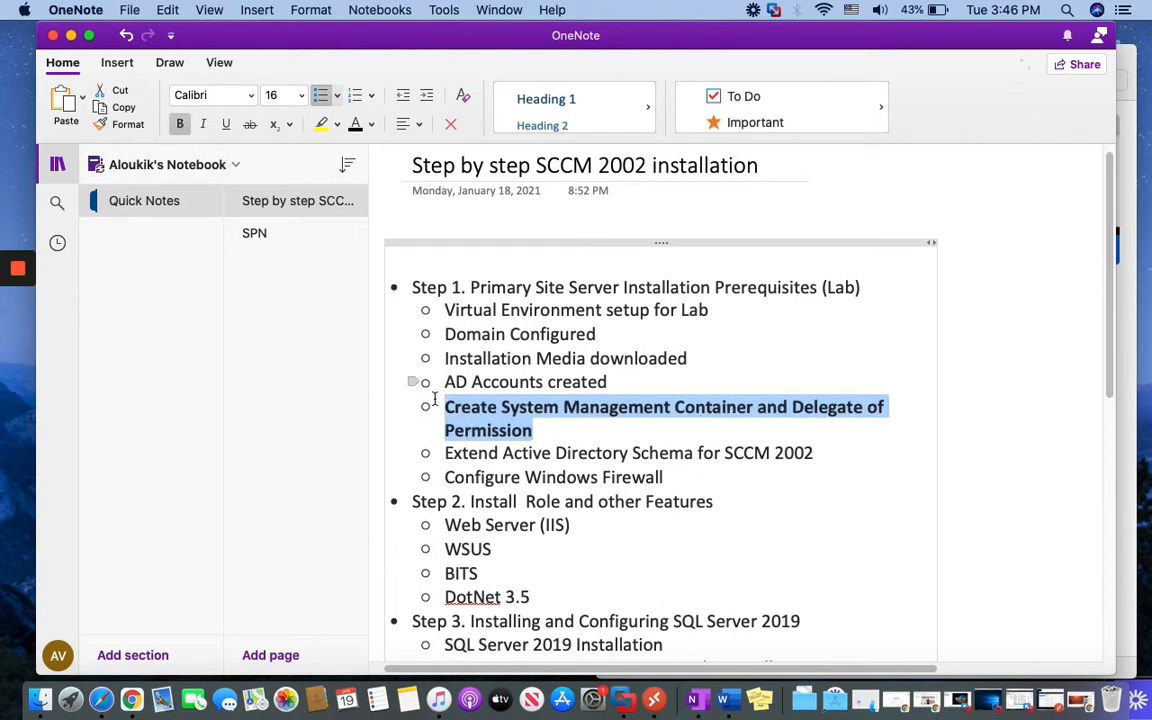
pyautogui.click(540, 432)
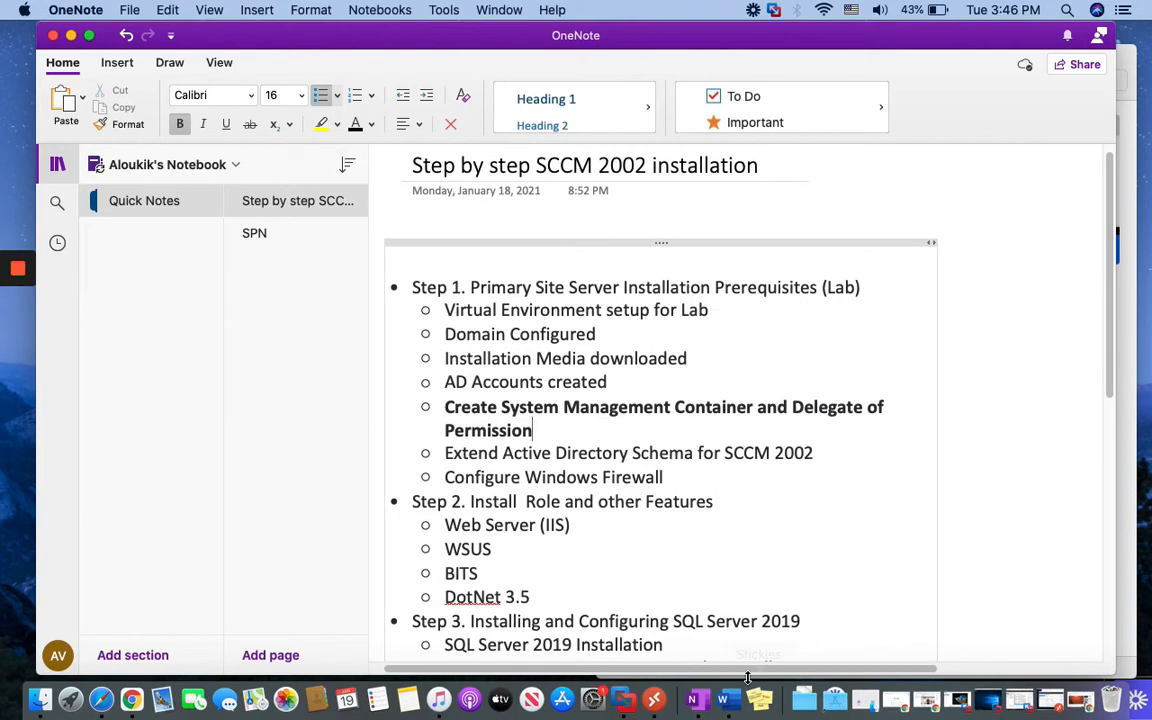
pyautogui.press('super+Tab')
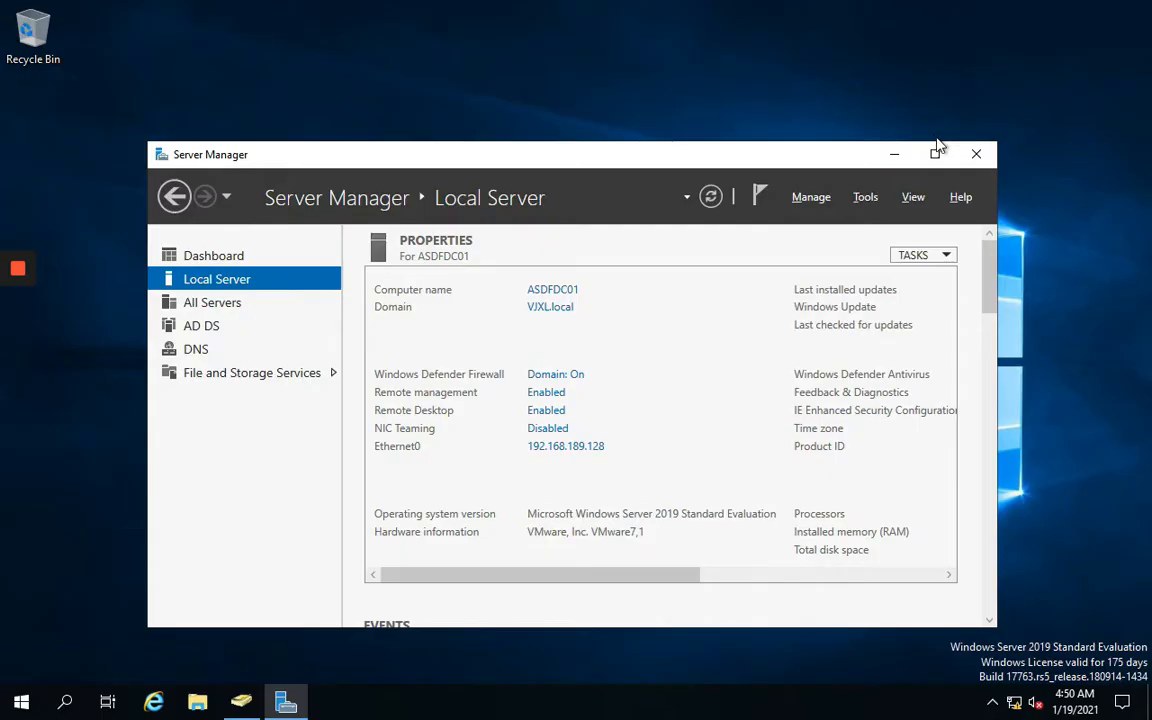
# Launch ADSI Edit from Server Manager's Tools and connect it to the Default naming context
pyautogui.click(936, 152)
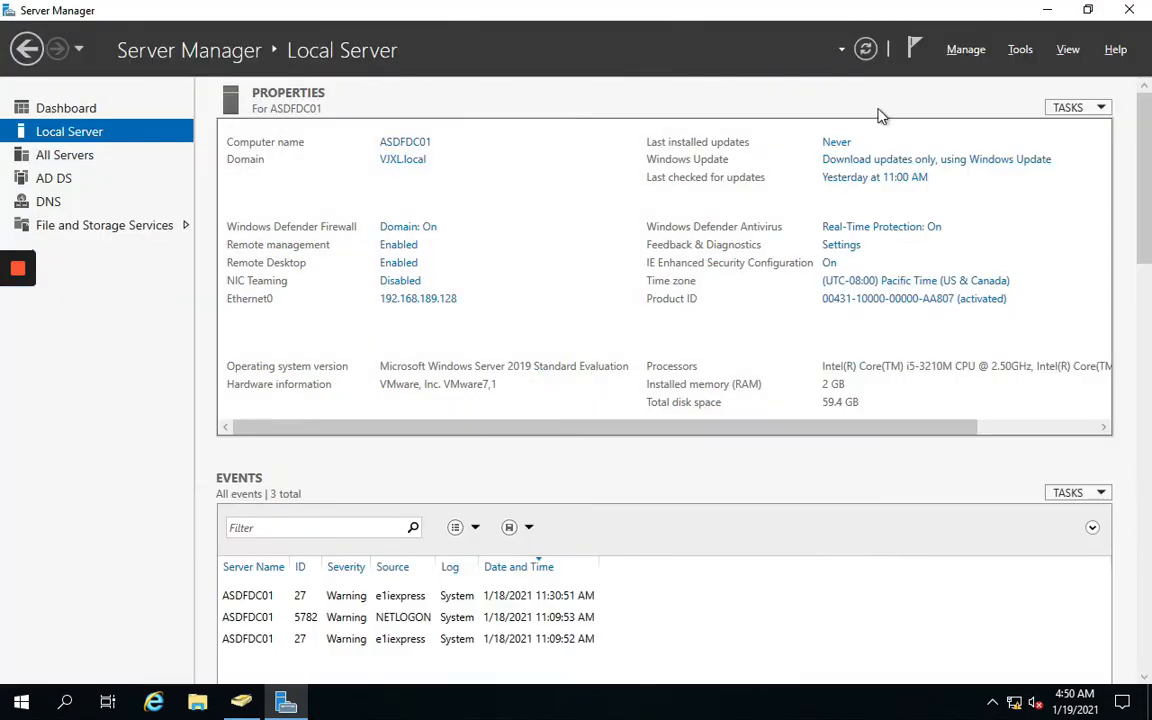
pyautogui.click(1020, 50)
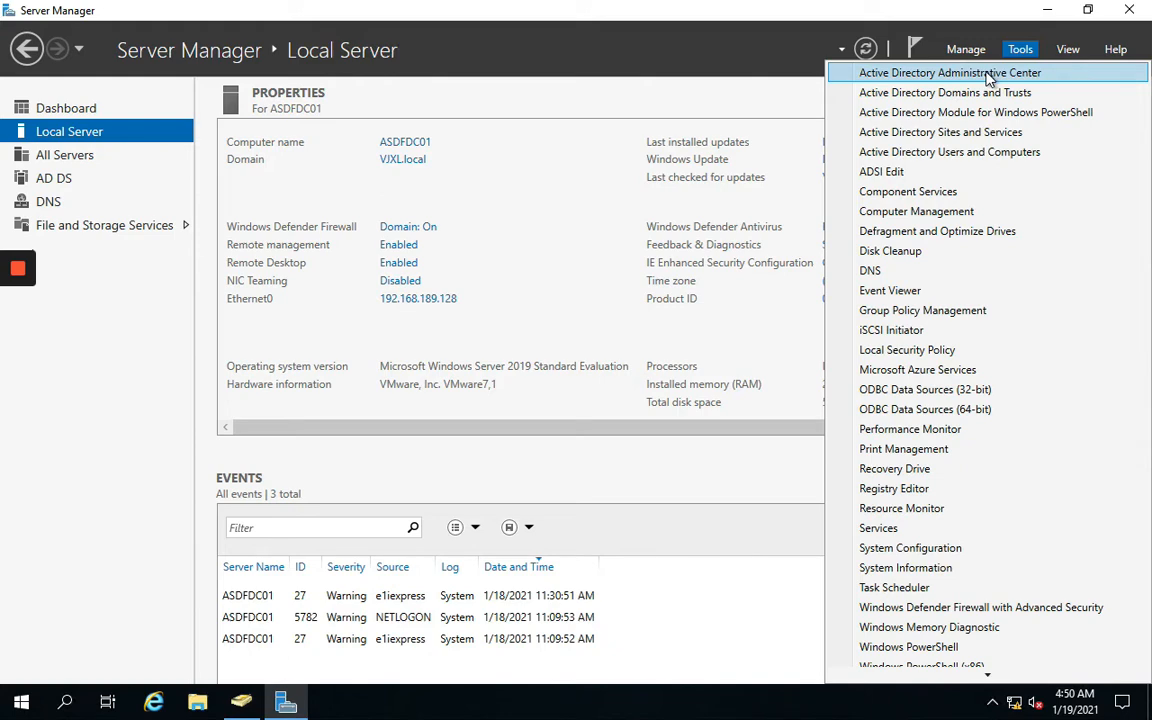
pyautogui.click(893, 172)
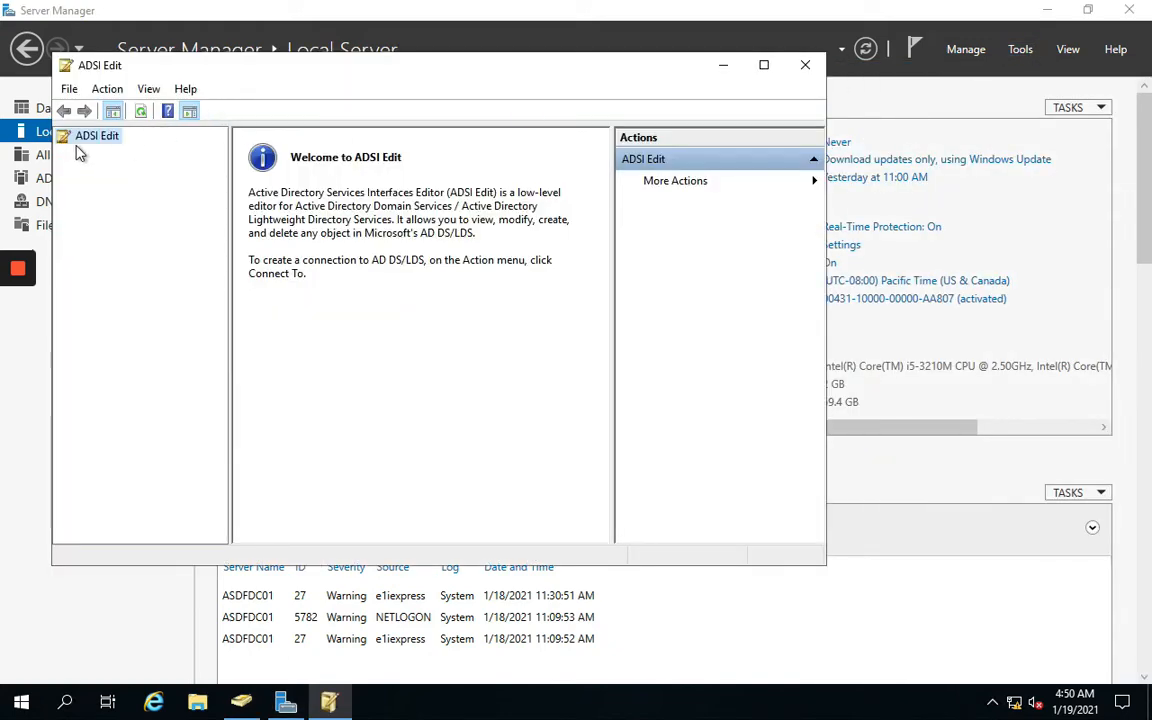
pyautogui.moveTo(291, 62); pyautogui.dragTo(487, 64)
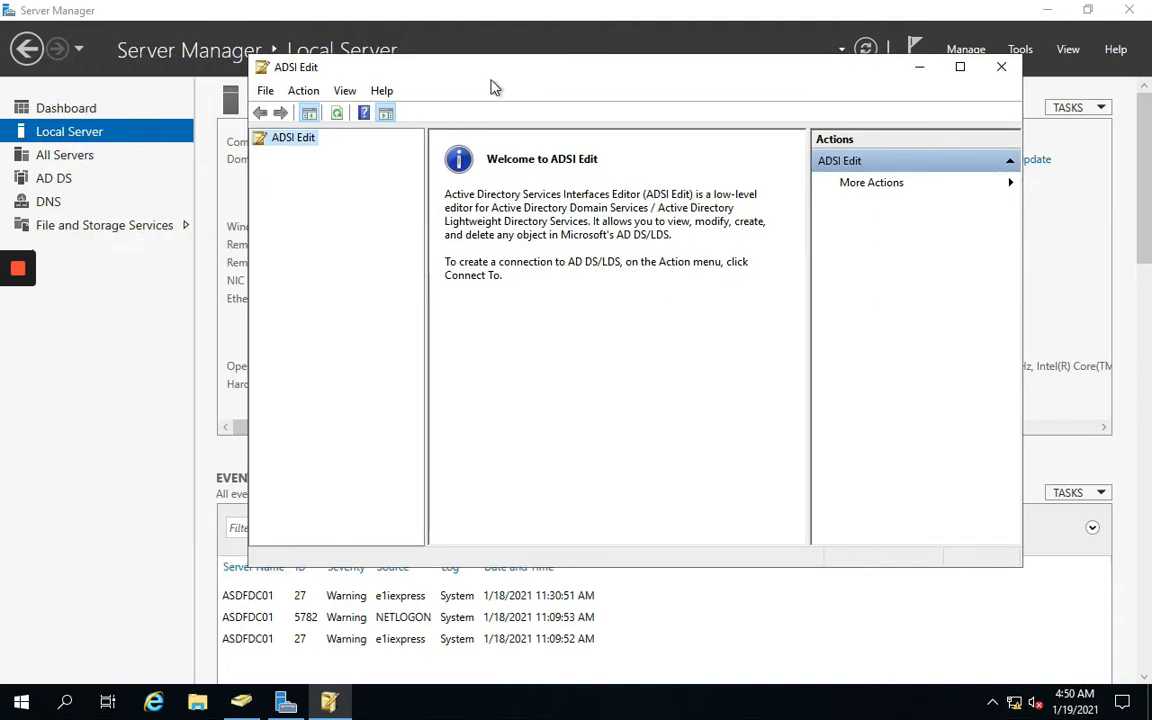
pyautogui.rightClick(283, 145)
pyautogui.click(305, 149)
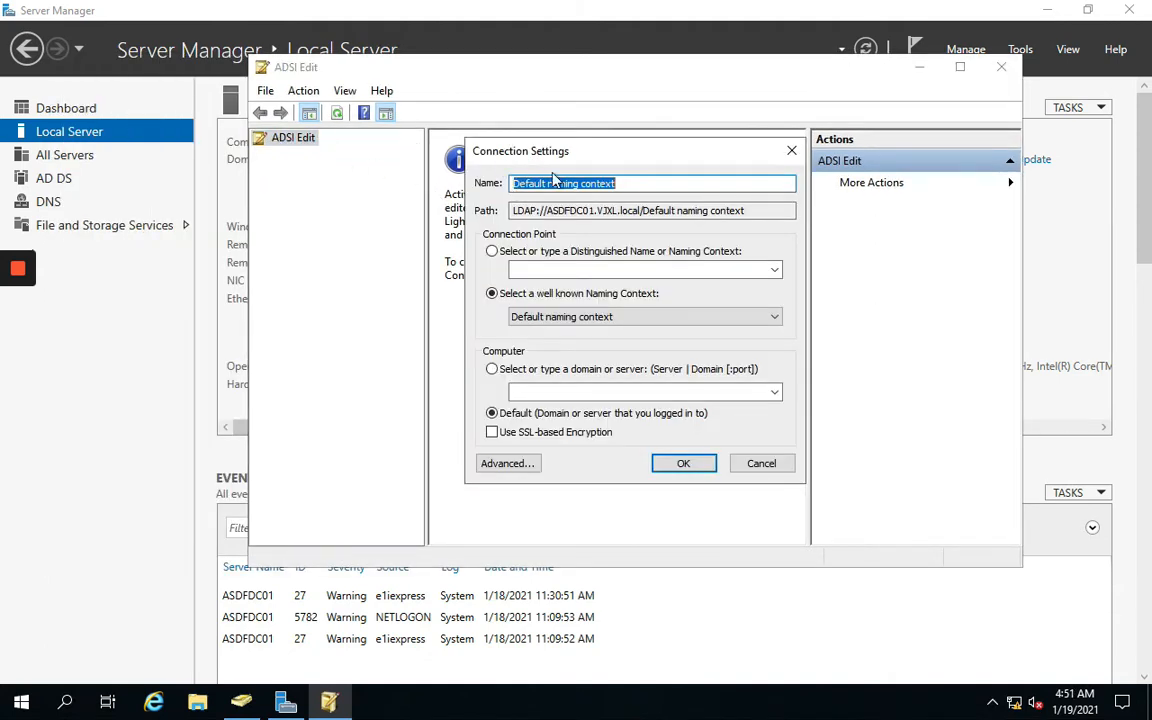
pyautogui.click(686, 465)
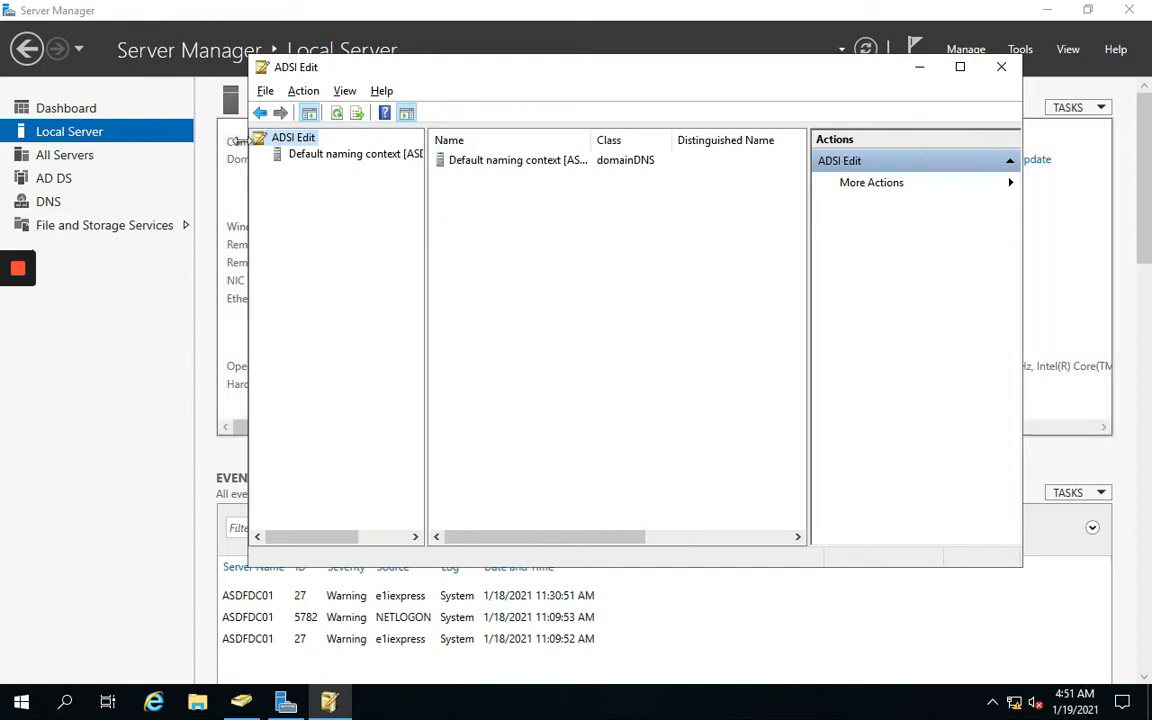
# Expand the Default naming context down to the DC=VJXL,DC=local domain node
pyautogui.click(330, 160)
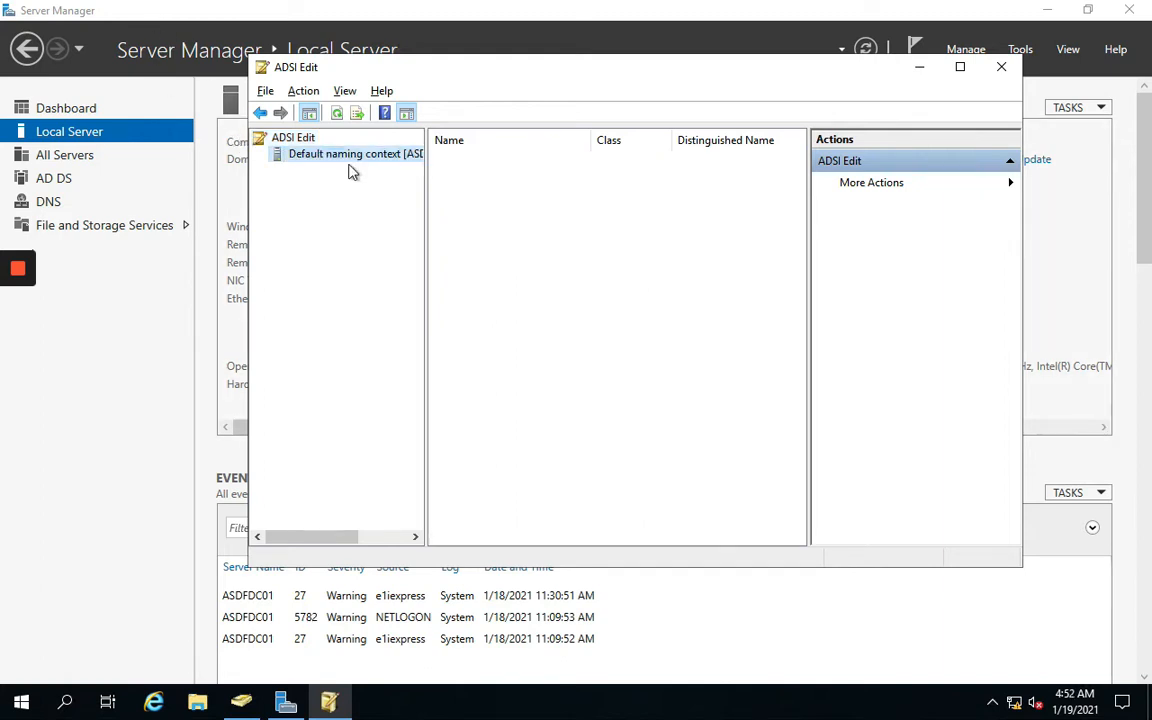
pyautogui.click(262, 162)
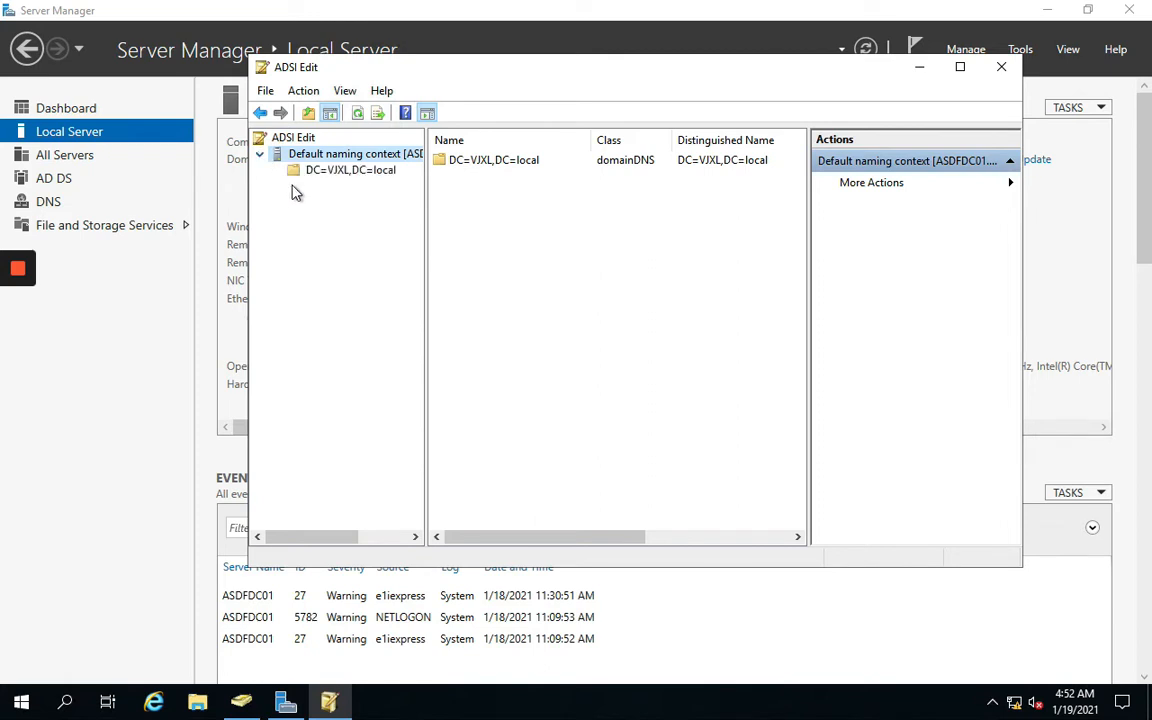
pyautogui.click(328, 172)
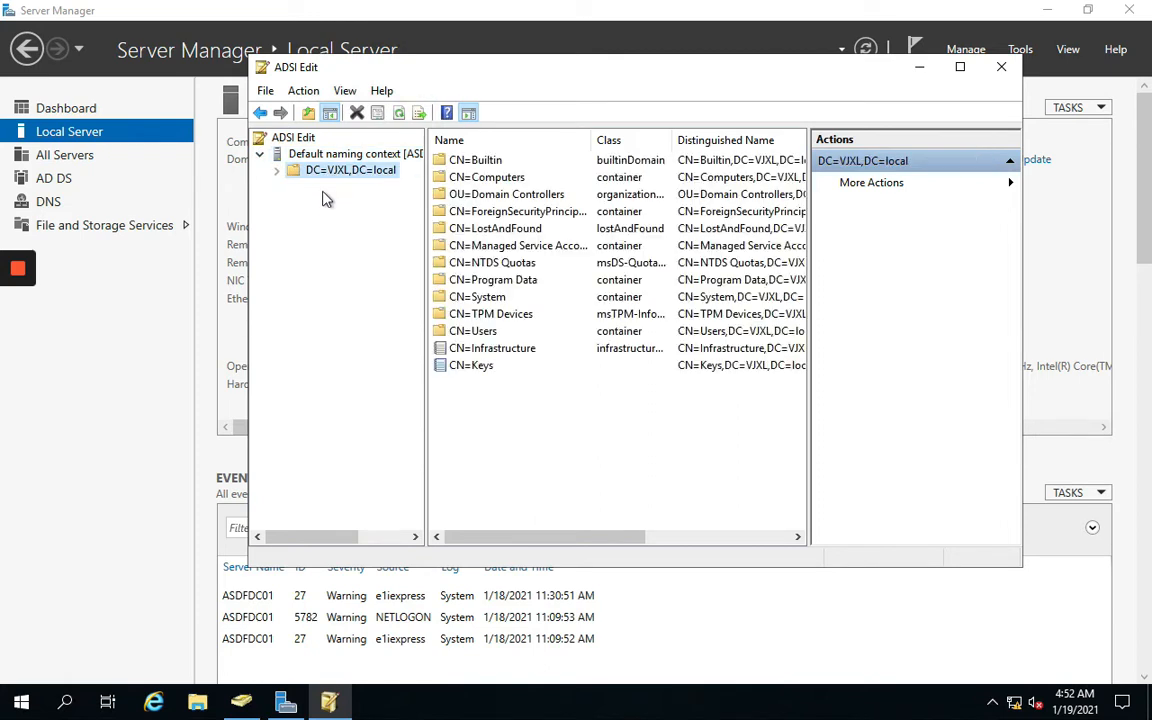
pyautogui.click(278, 171)
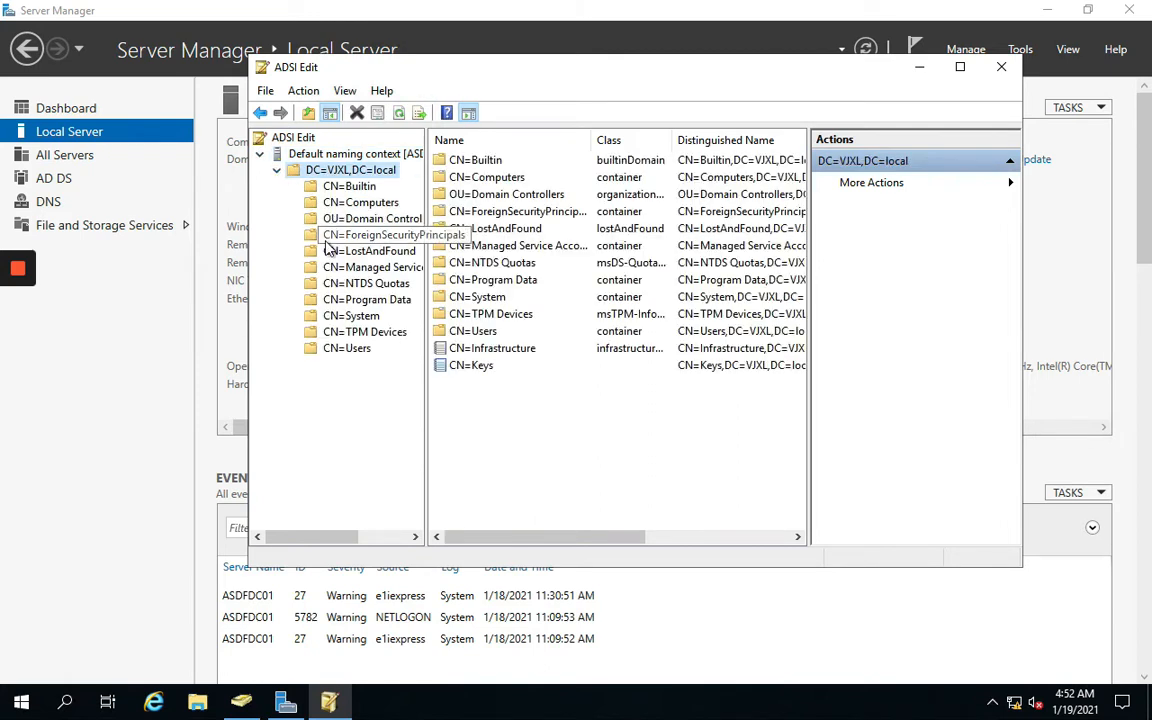
# Create a container object named 'System Management' under CN=System
pyautogui.rightClick(369, 320)
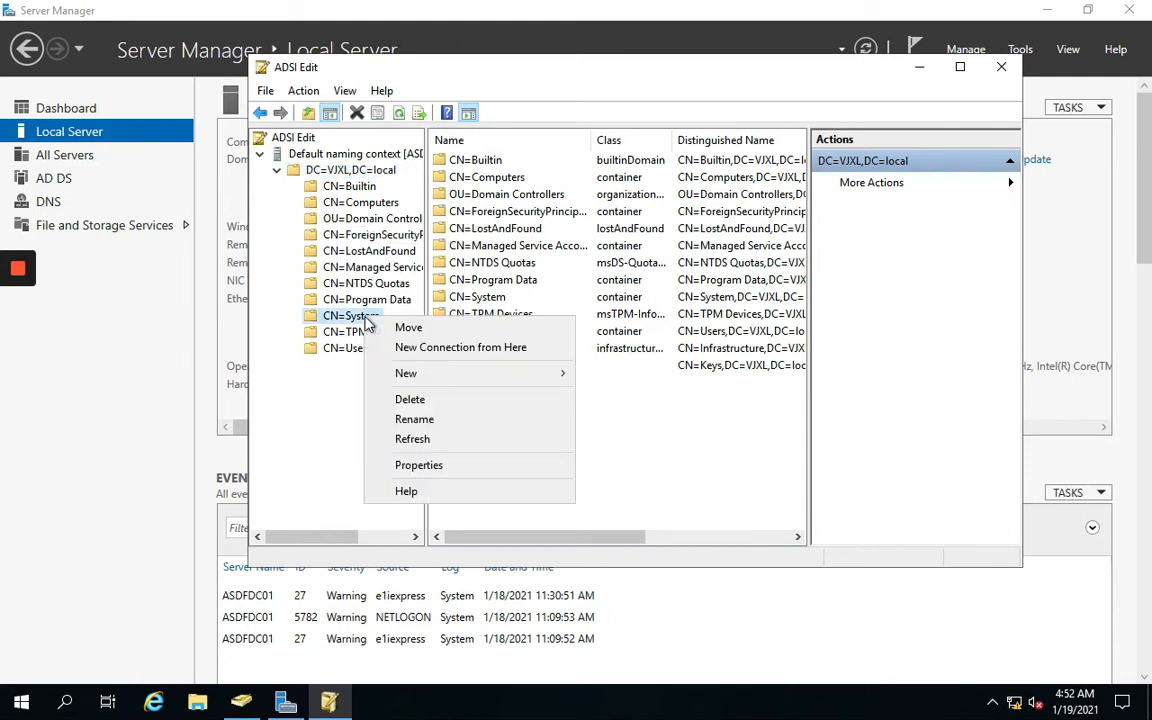
pyautogui.moveTo(498, 378)
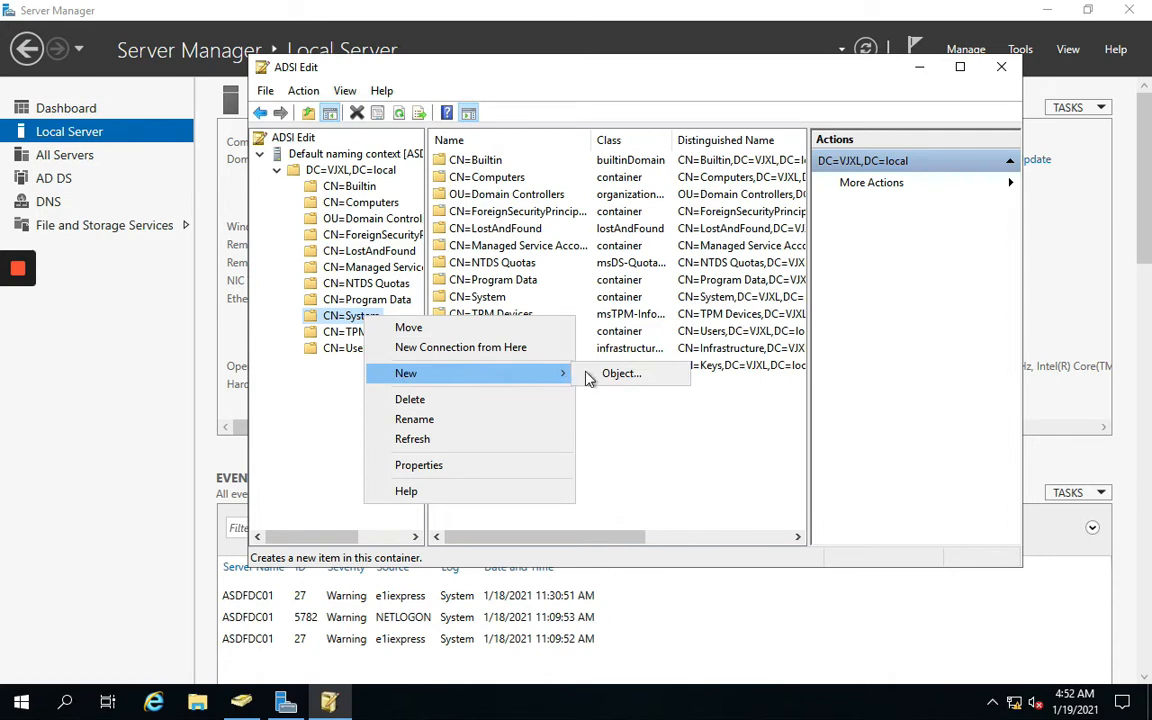
pyautogui.click(614, 374)
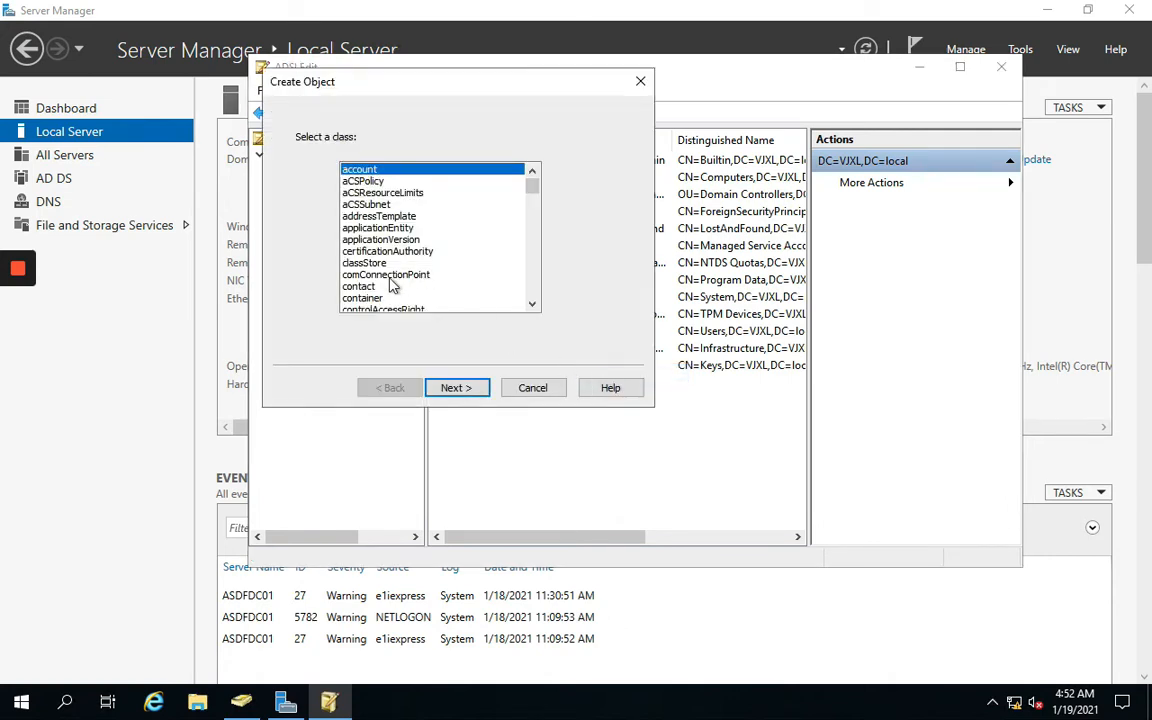
pyautogui.click(385, 298)
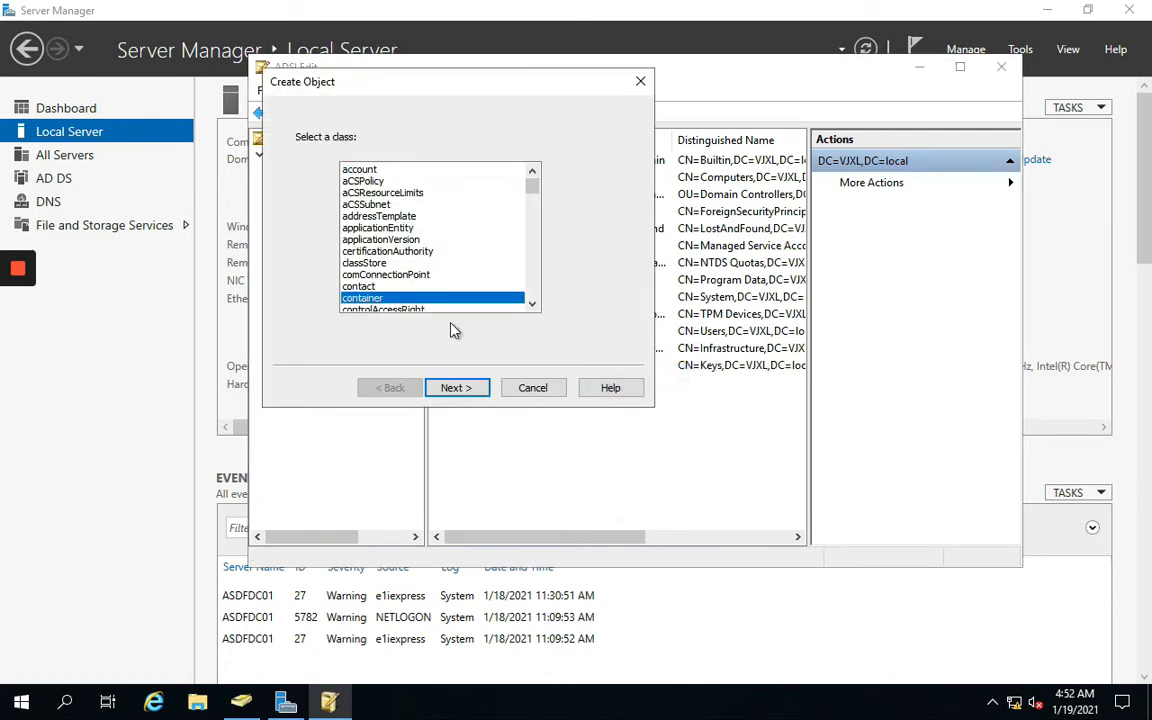
pyautogui.click(458, 389)
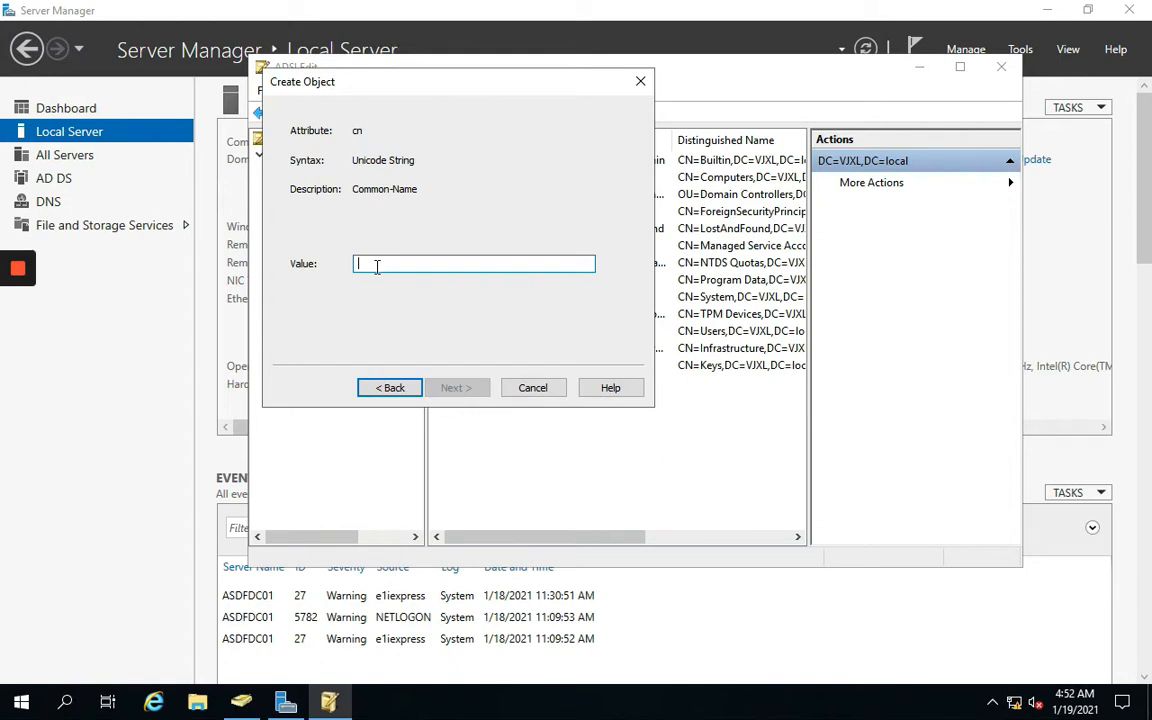
pyautogui.write('System')
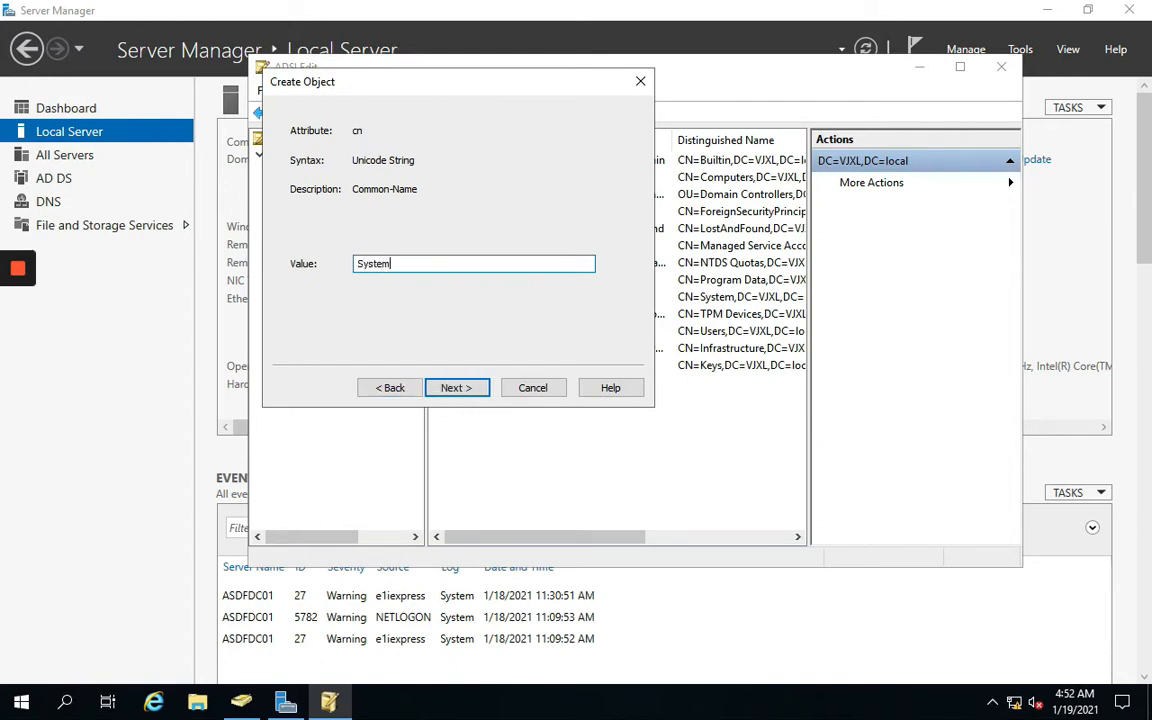
pyautogui.write(' Management')
pyautogui.click(449, 390)
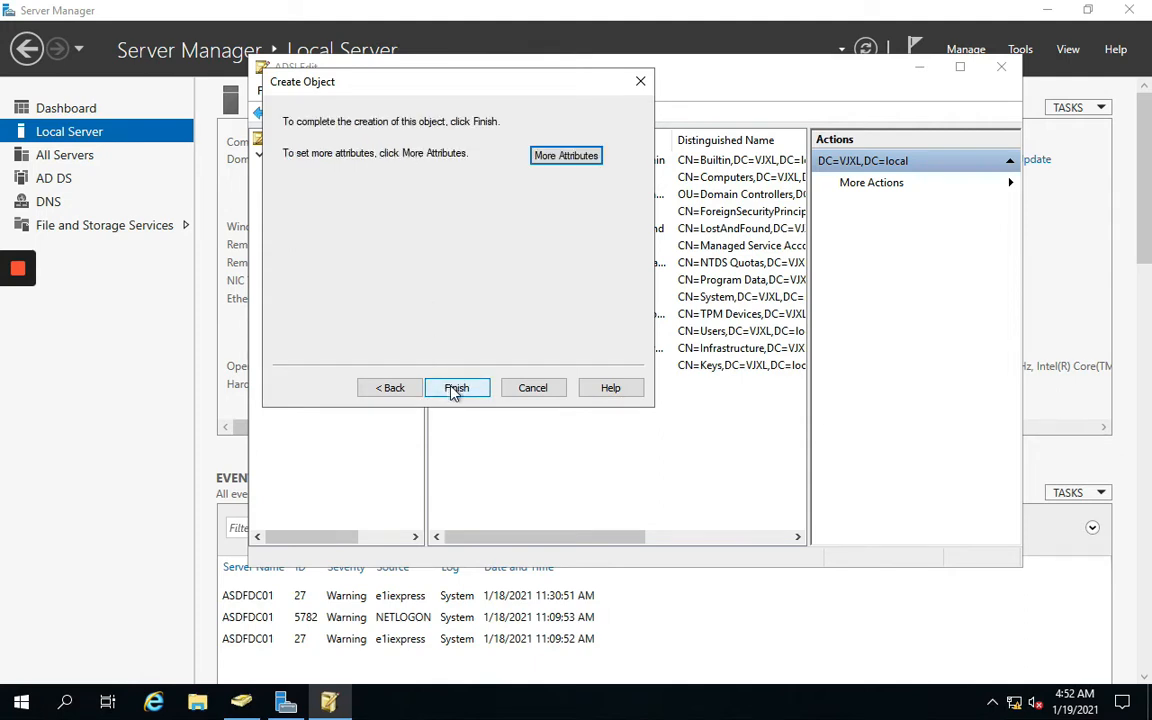
pyautogui.click(455, 390)
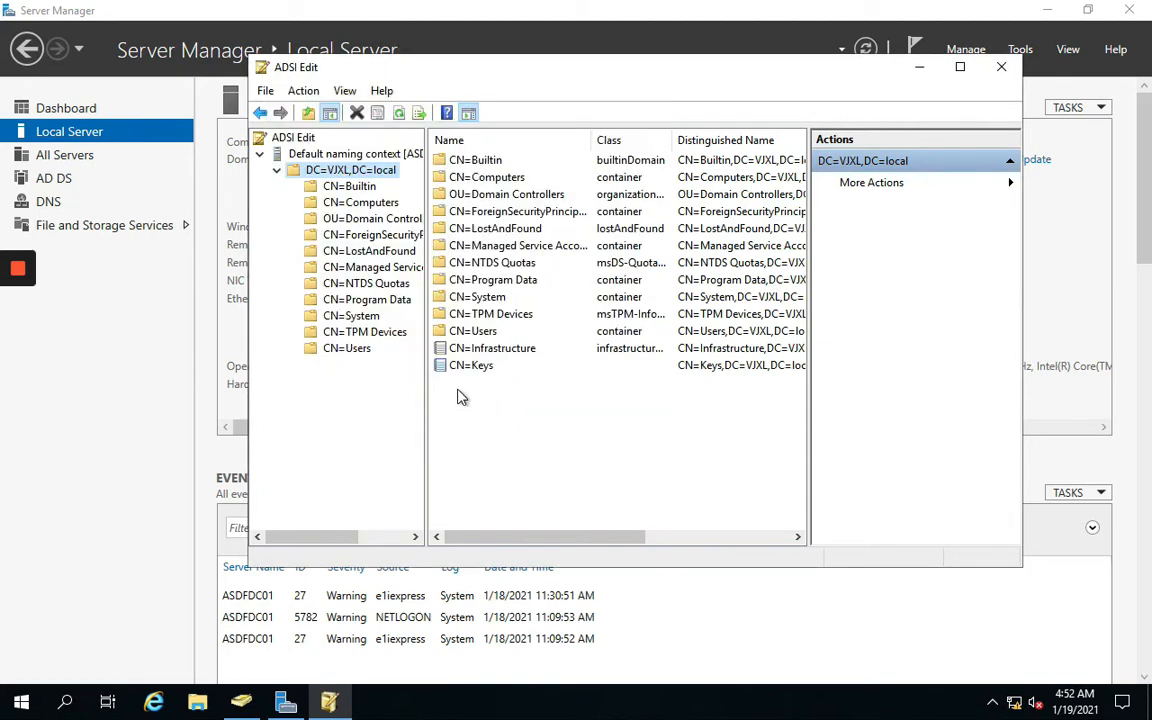
# Turn on Advanced Features in Active Directory Users and Computers
pyautogui.click(243, 703)
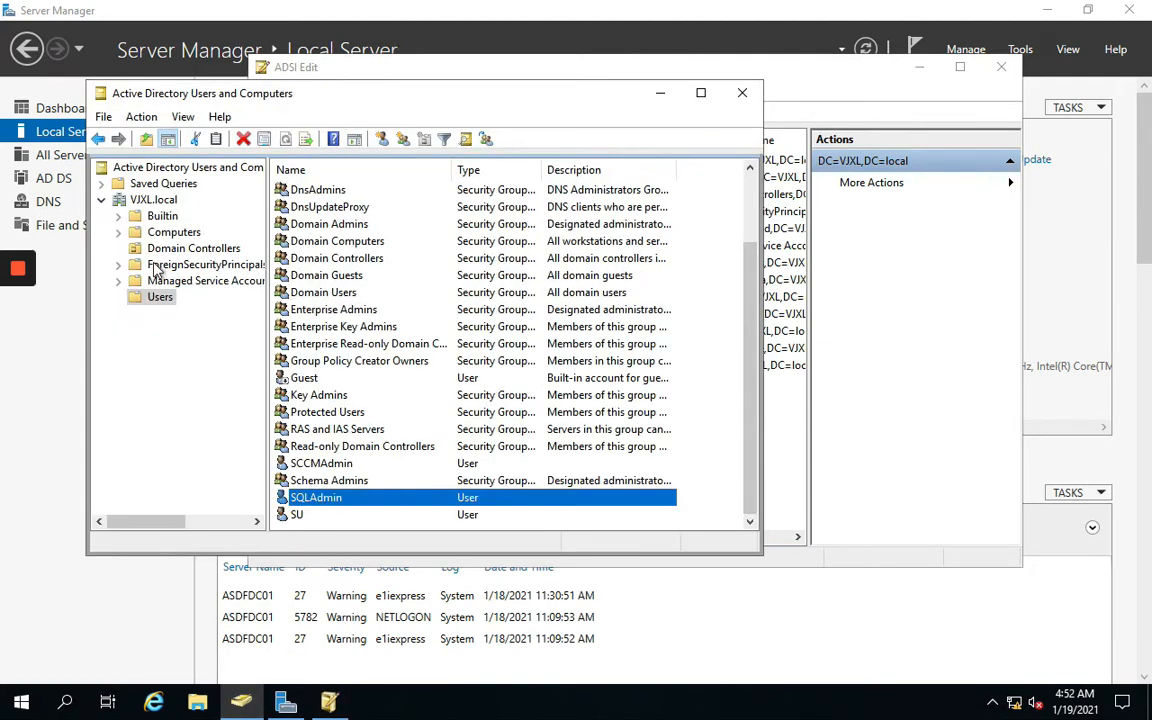
pyautogui.click(184, 118)
pyautogui.click(221, 272)
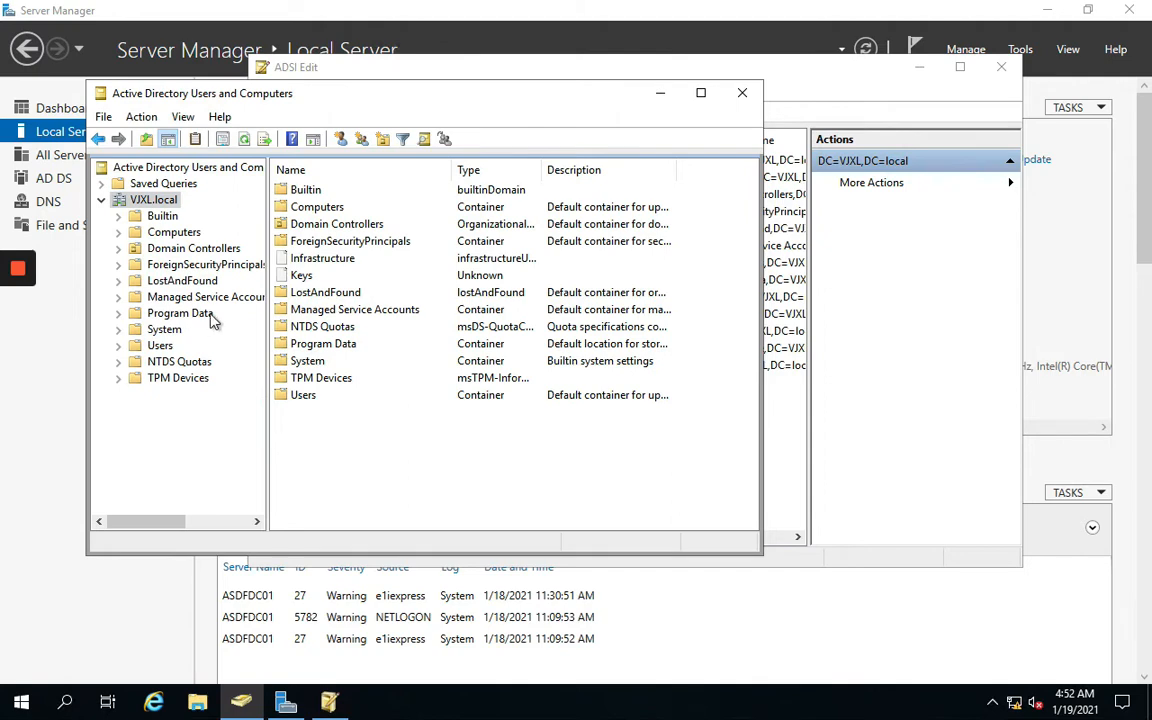
pyautogui.moveTo(342, 97); pyautogui.dragTo(513, 110)
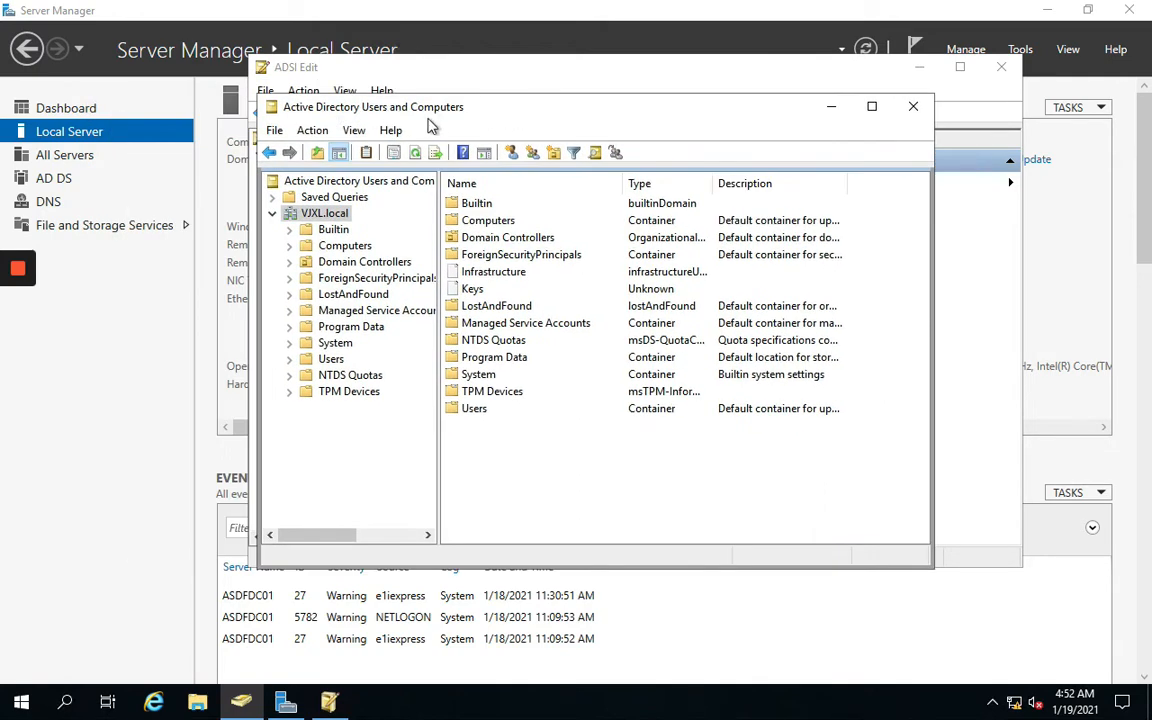
pyautogui.click(355, 131)
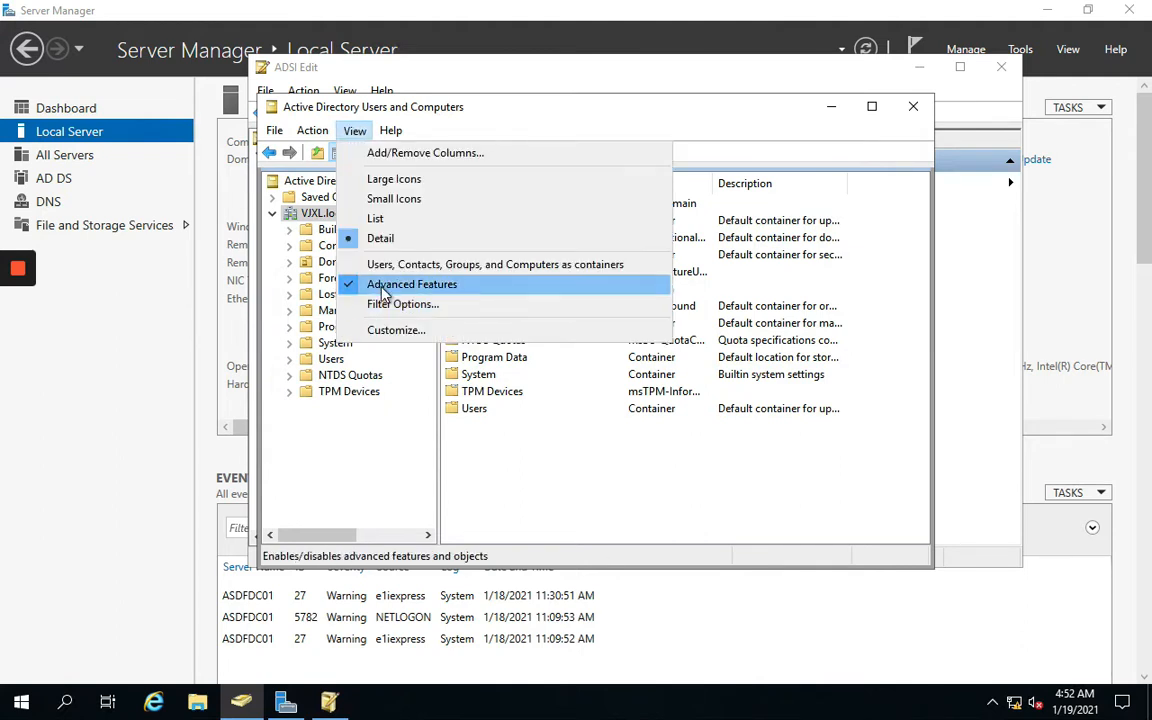
pyautogui.click(547, 115)
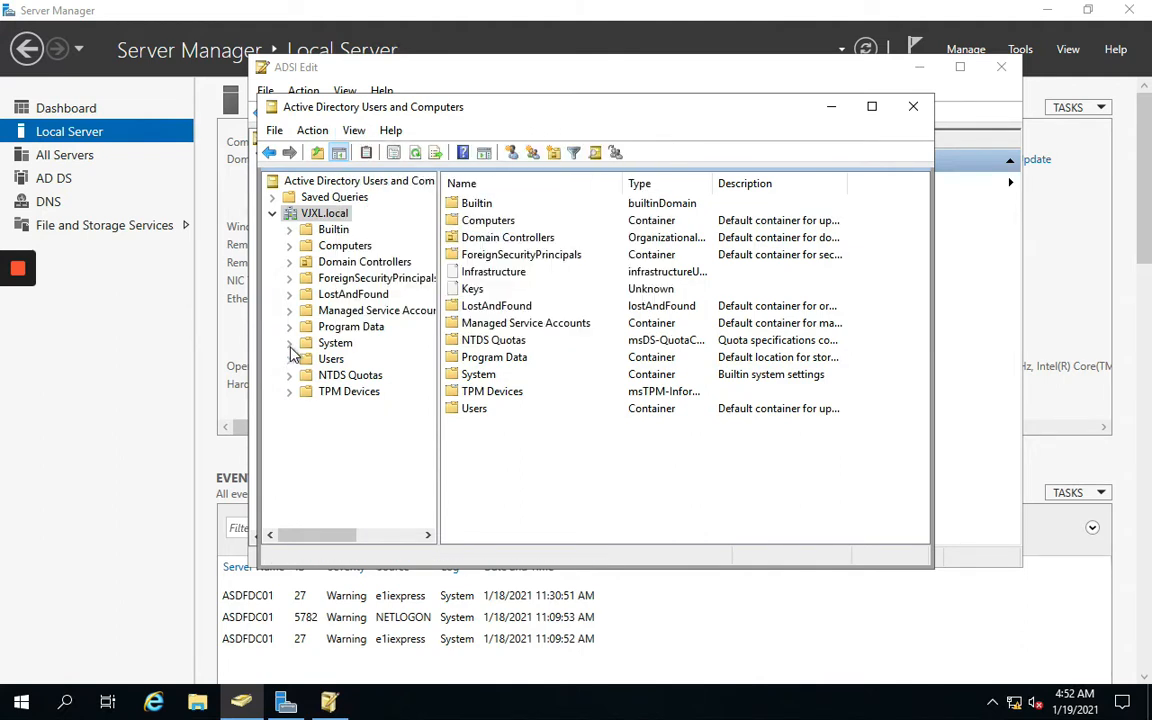
# Expand VJXL.local > System and select the System Management container
pyautogui.click(289, 343)
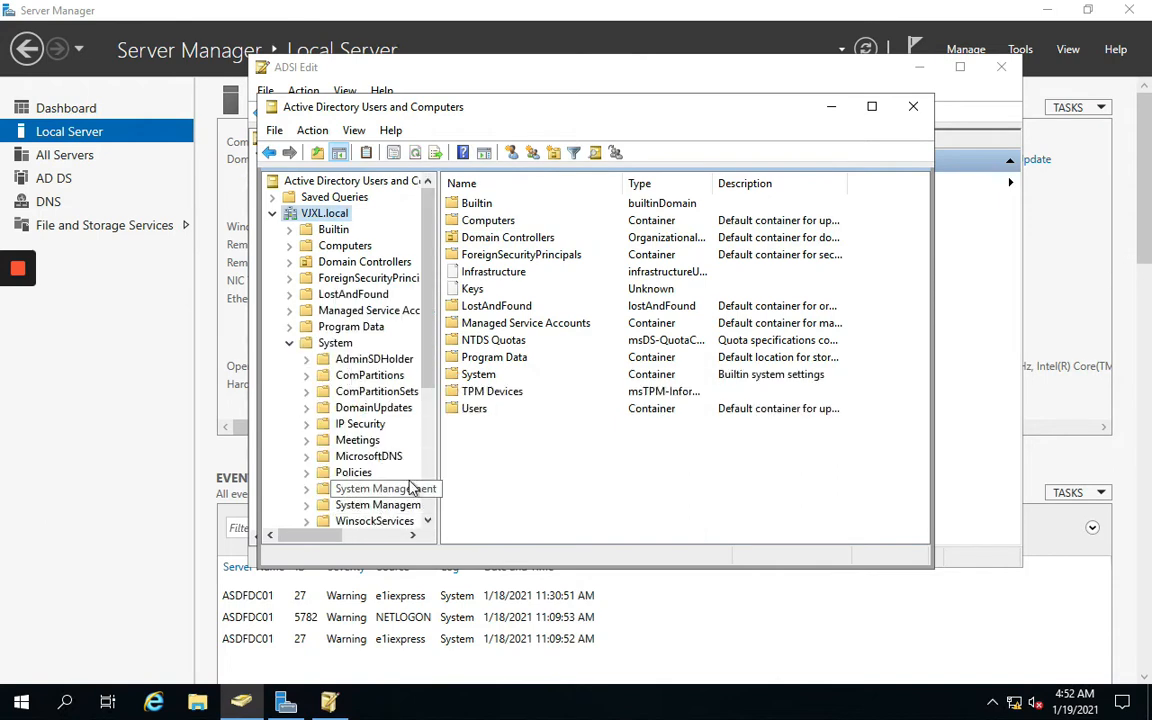
pyautogui.click(428, 521)
pyautogui.click(428, 521)
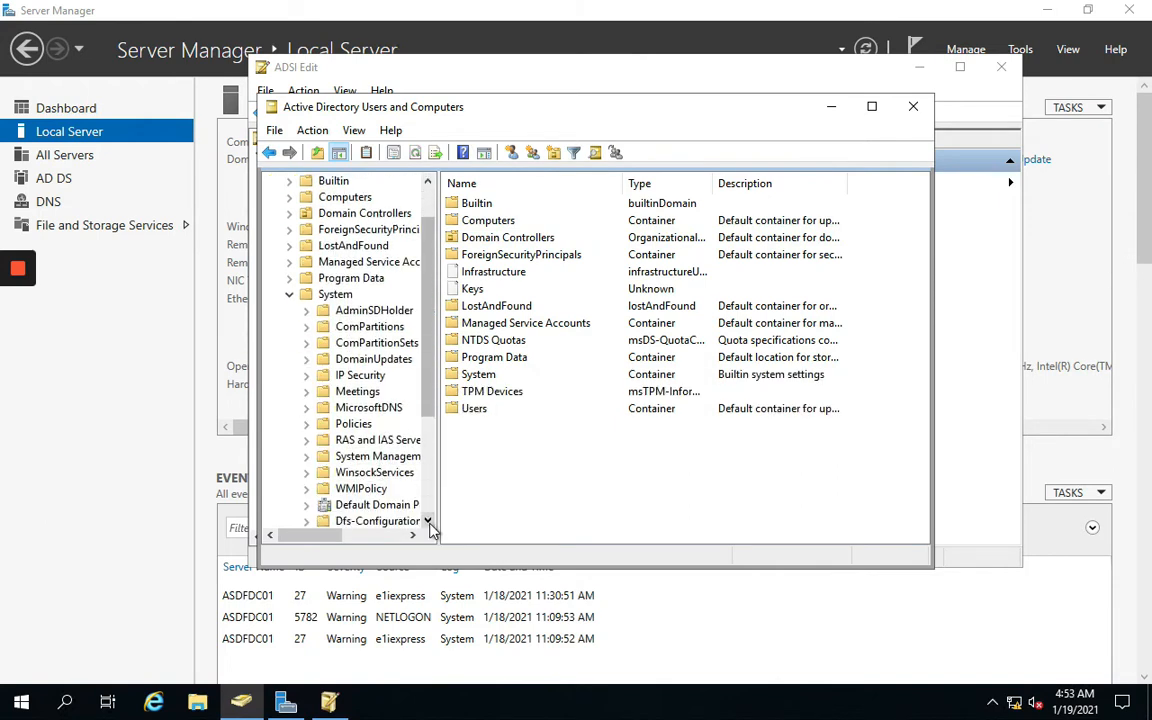
pyautogui.click(428, 521)
pyautogui.click(428, 521)
pyautogui.click(428, 521)
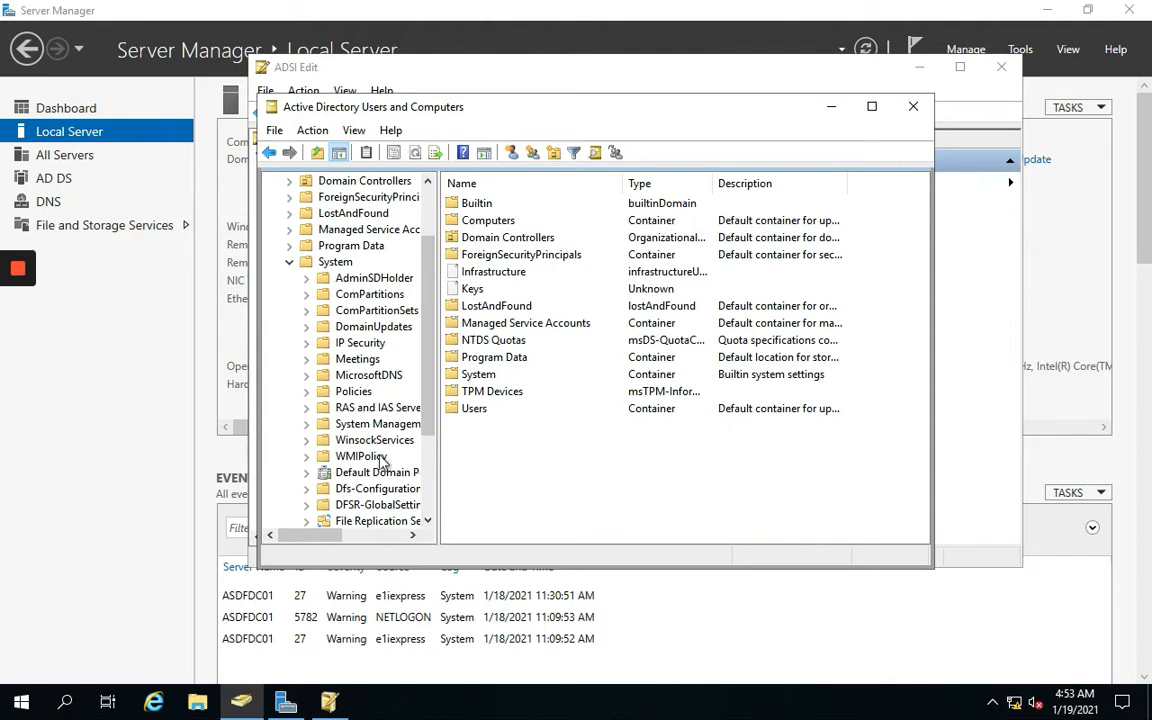
pyautogui.click(377, 424)
# Start the Delegation of Control Wizard on System Management
pyautogui.rightClick(392, 426)
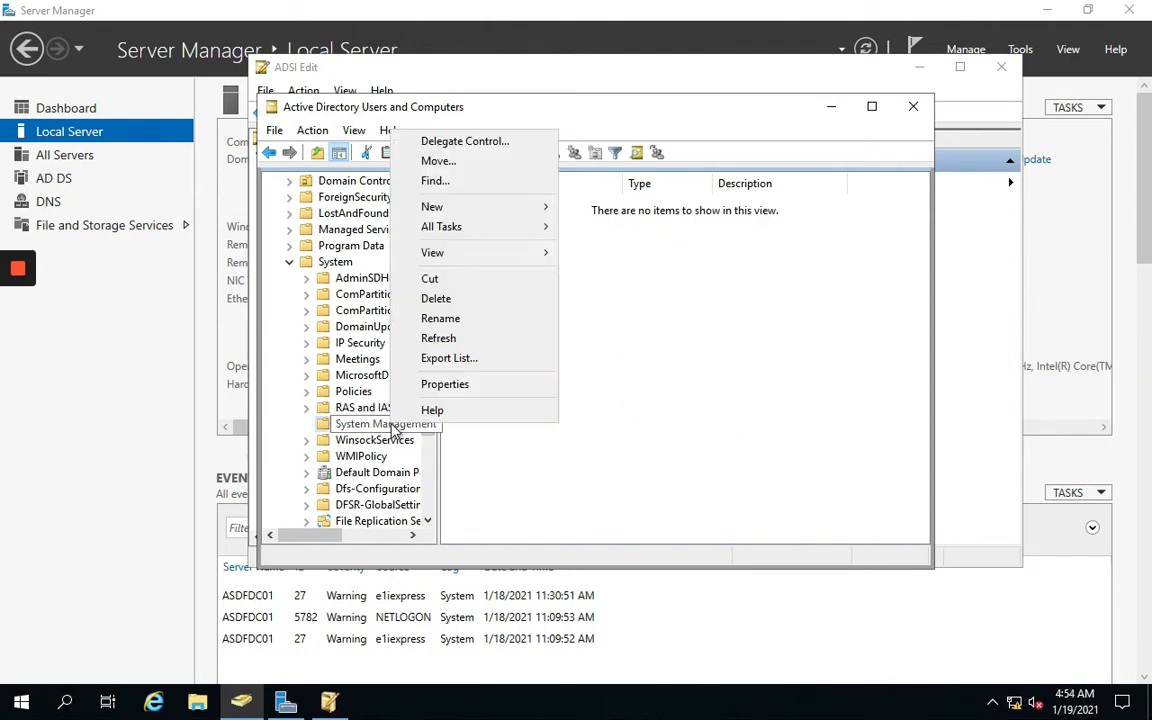
pyautogui.click(471, 144)
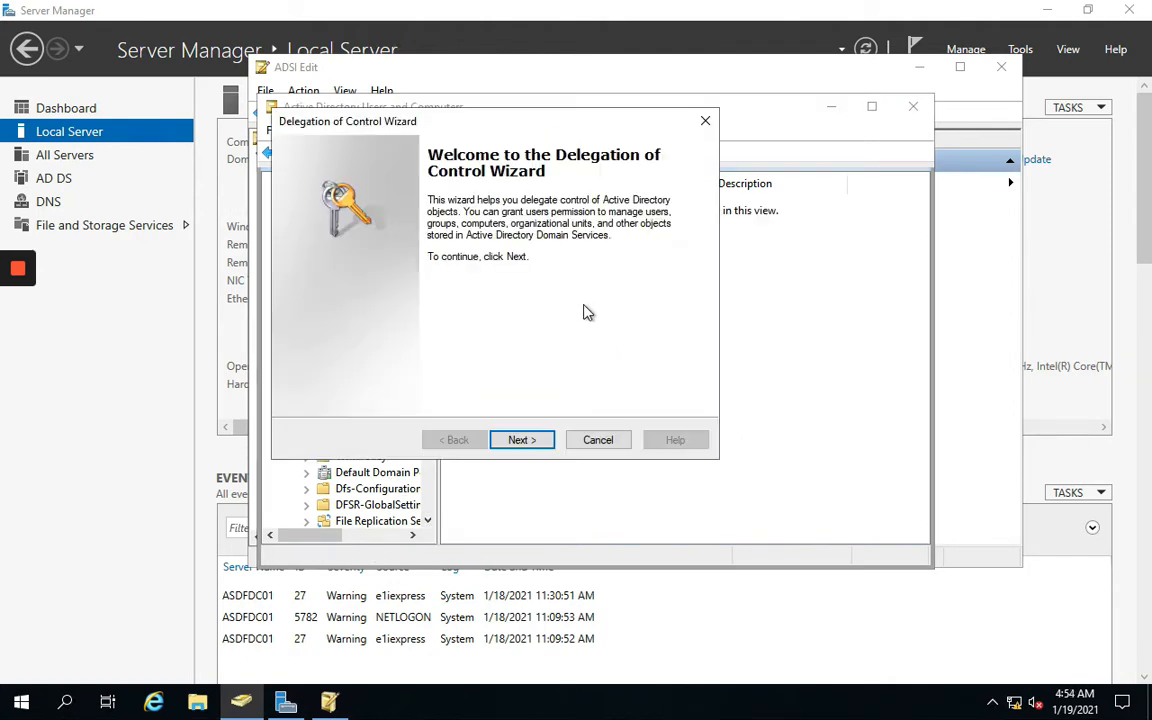
pyautogui.click(519, 437)
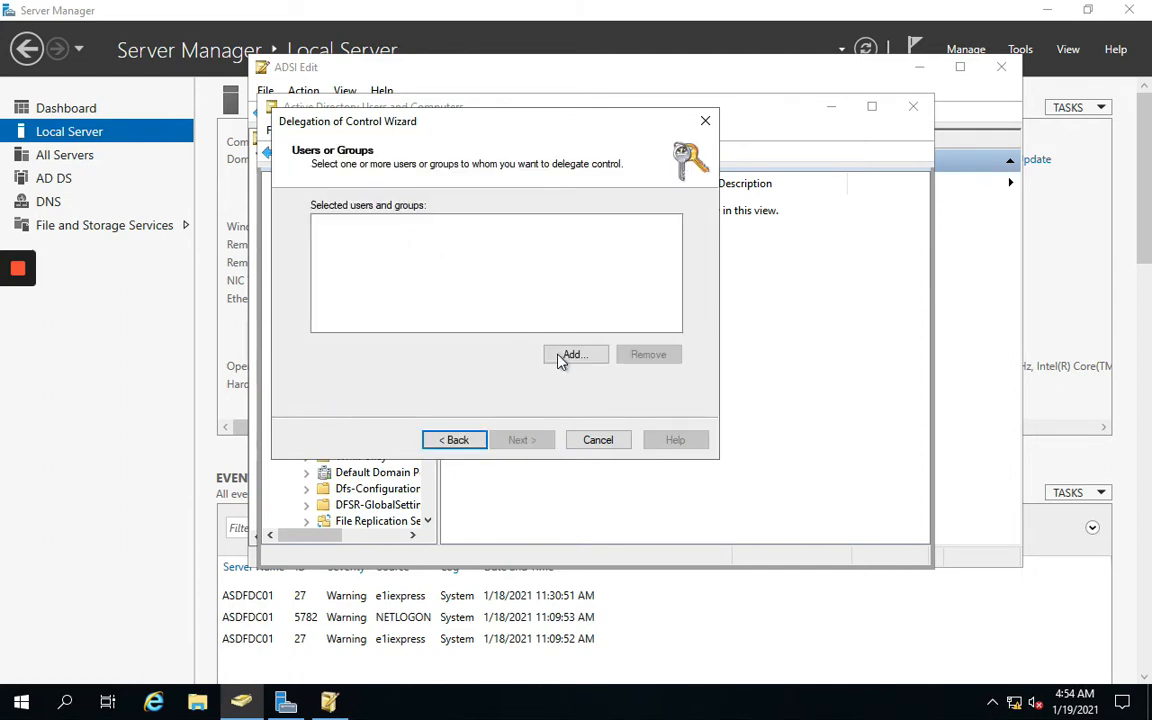
# Add computer ASDFCM01 as the delegate, with Computers enabled as an object type
pyautogui.click(570, 357)
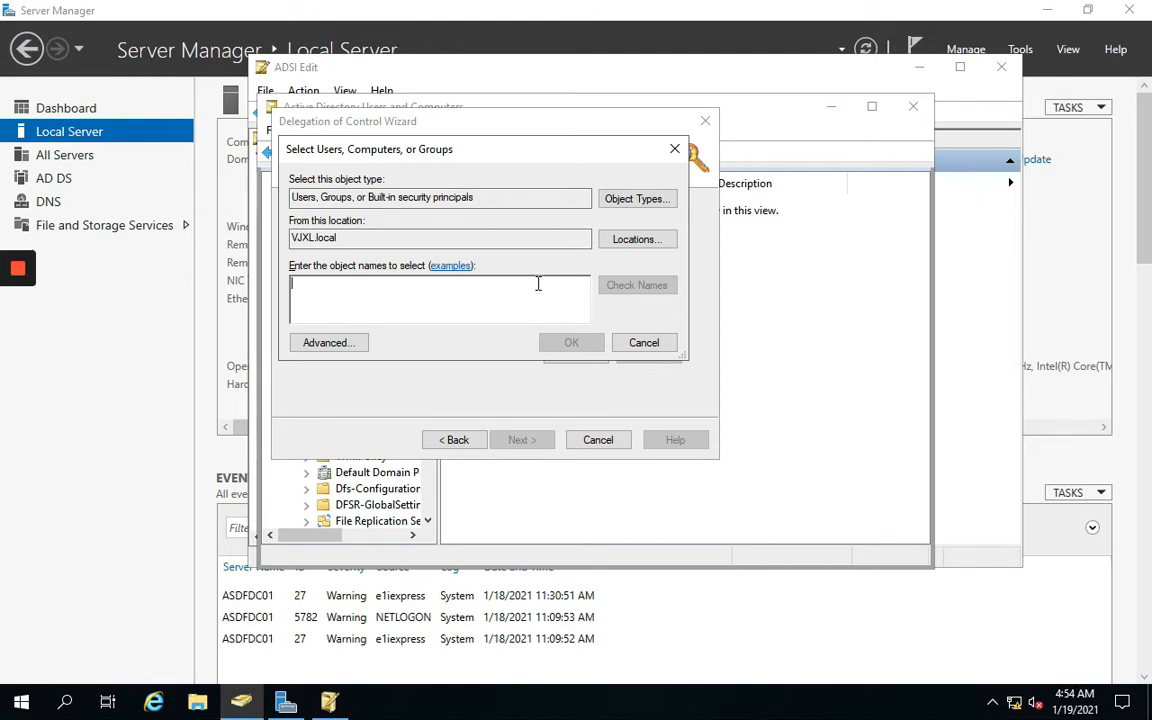
pyautogui.click(637, 199)
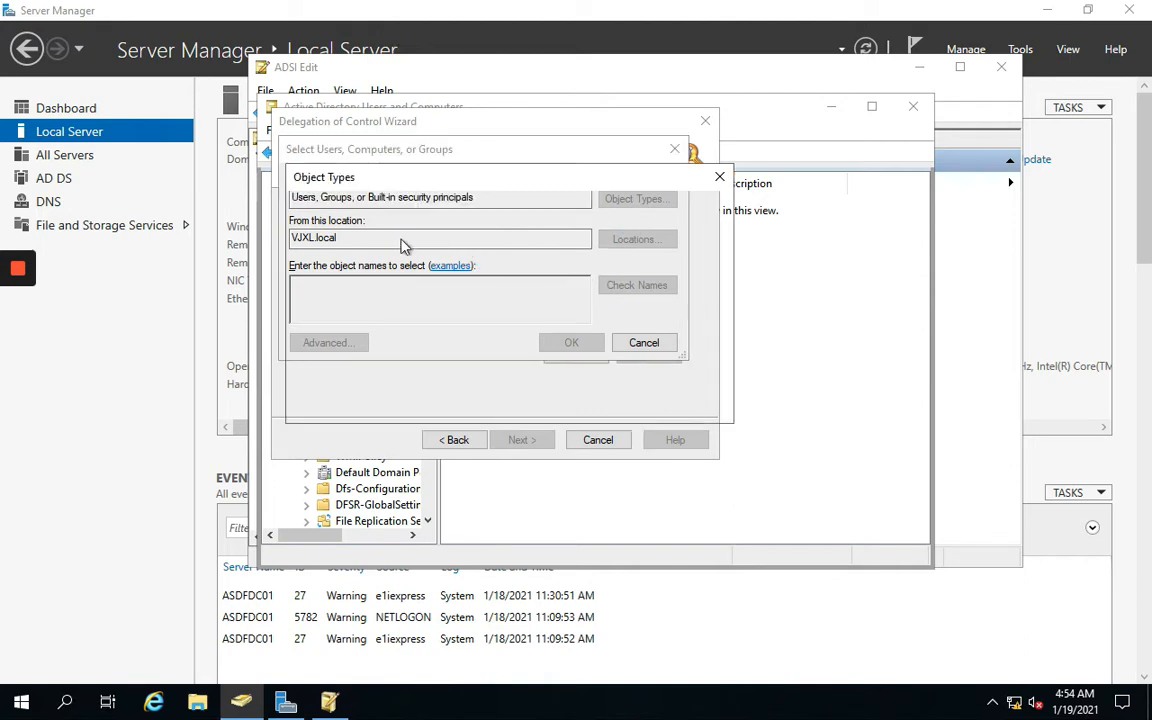
pyautogui.click(307, 270)
pyautogui.click(612, 400)
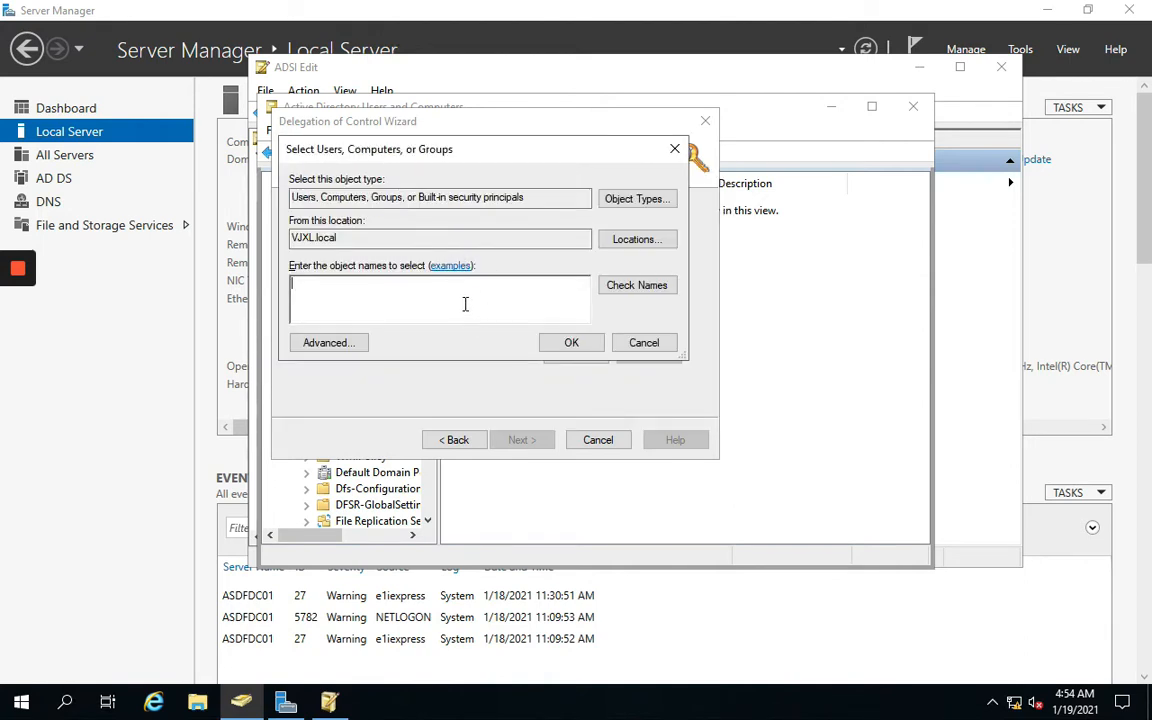
pyautogui.write('ASDFCM01')
pyautogui.click(636, 290)
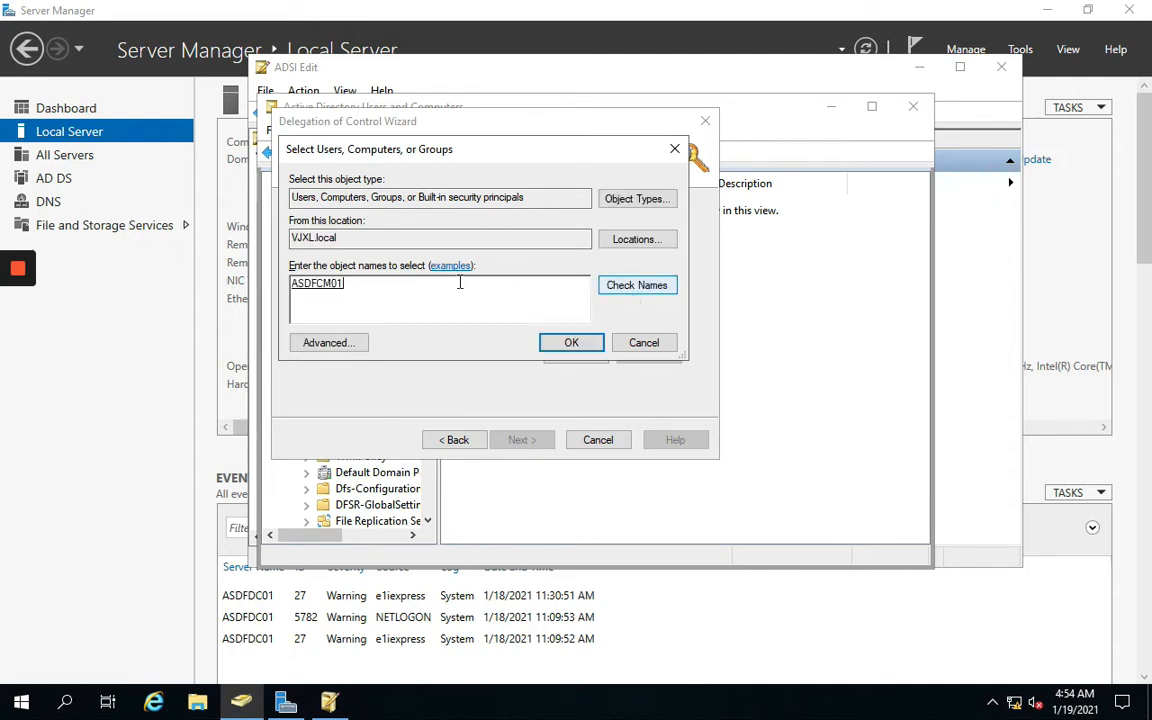
pyautogui.click(571, 343)
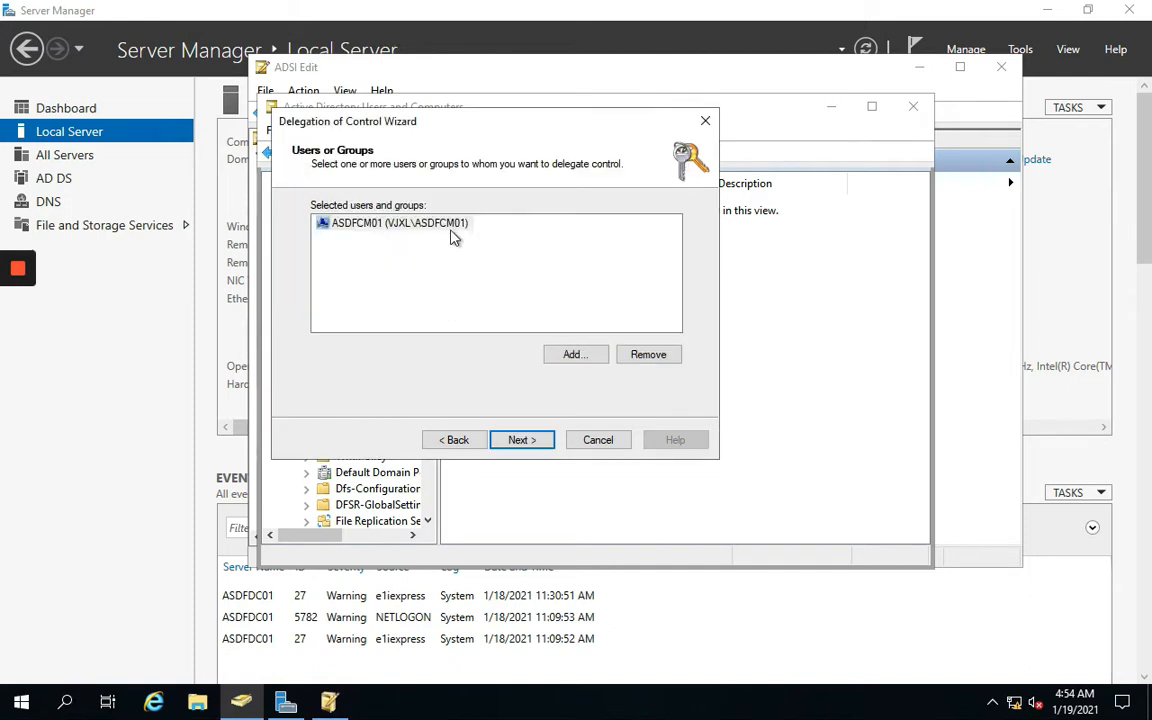
# Choose a custom task covering the whole System Management folder
pyautogui.click(522, 440)
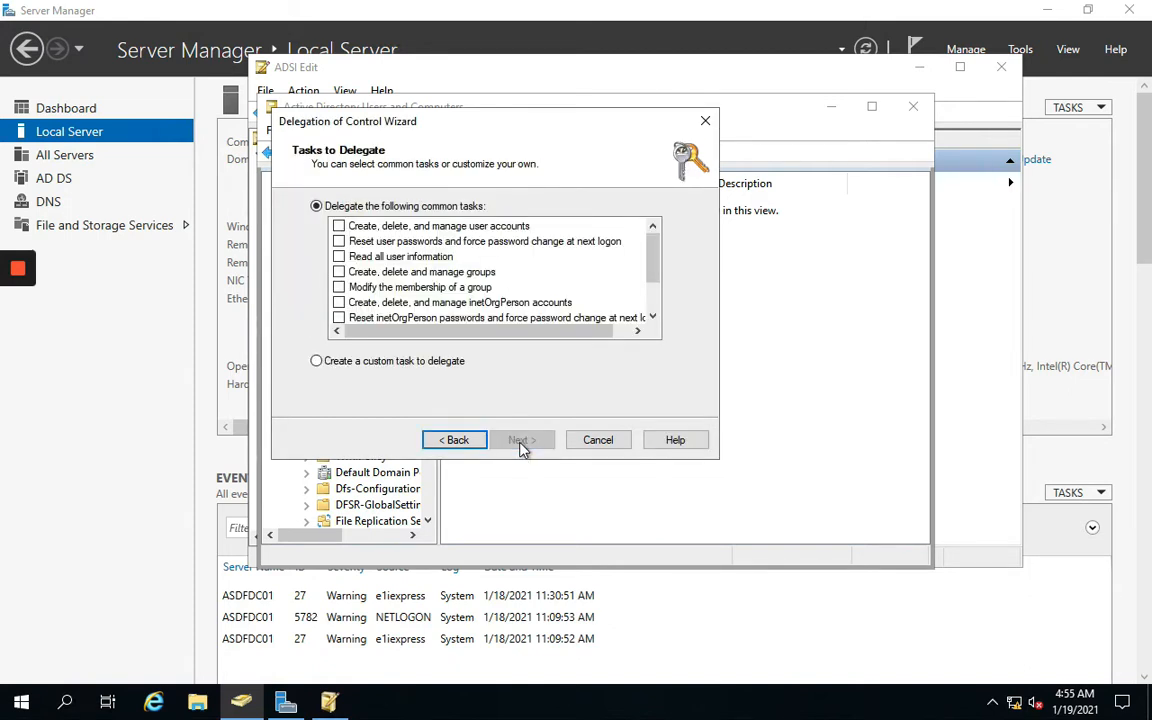
pyautogui.click(380, 363)
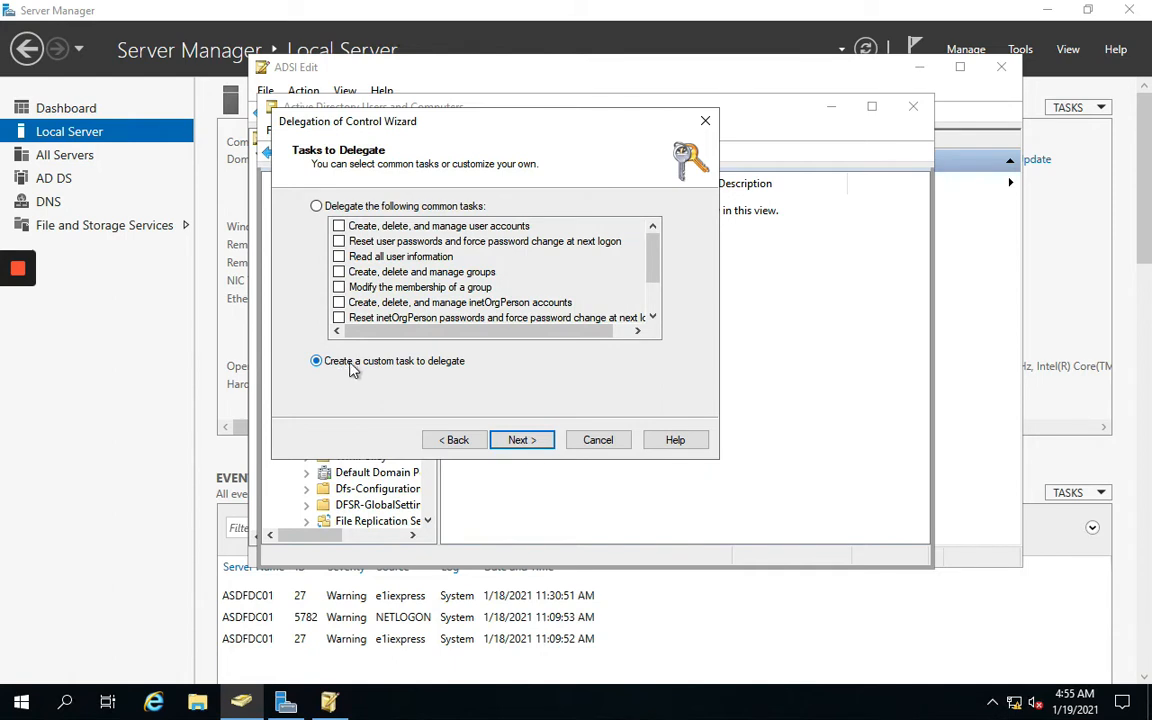
pyautogui.click(517, 444)
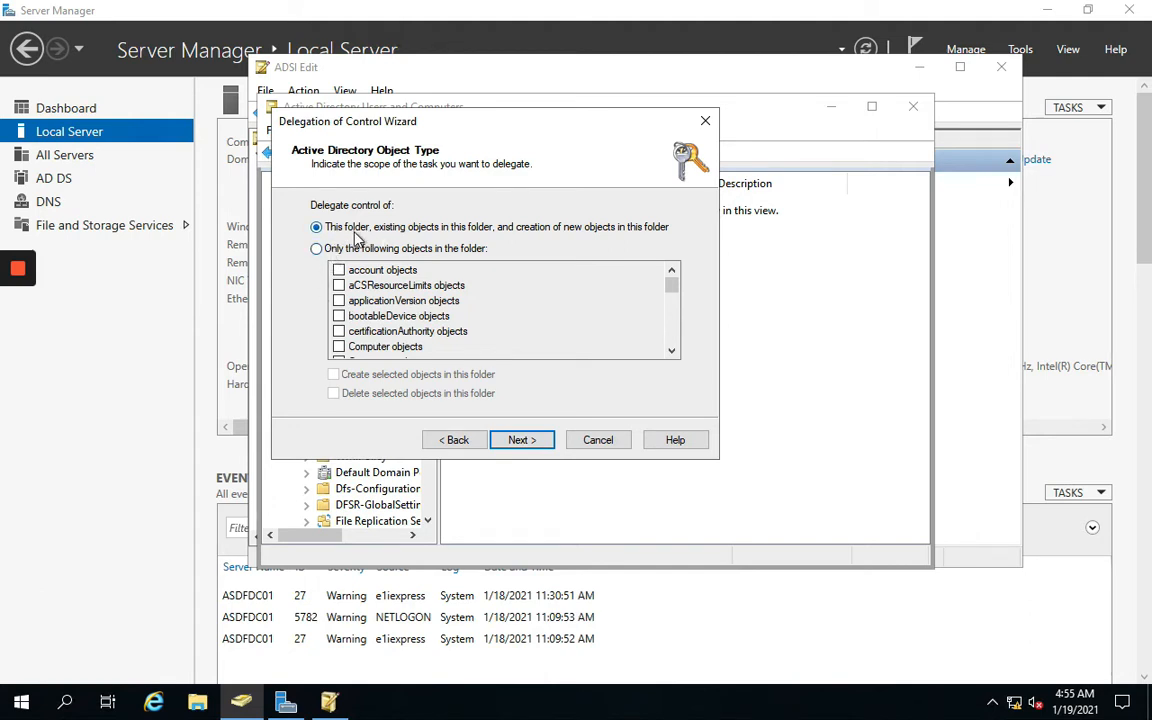
pyautogui.click(517, 440)
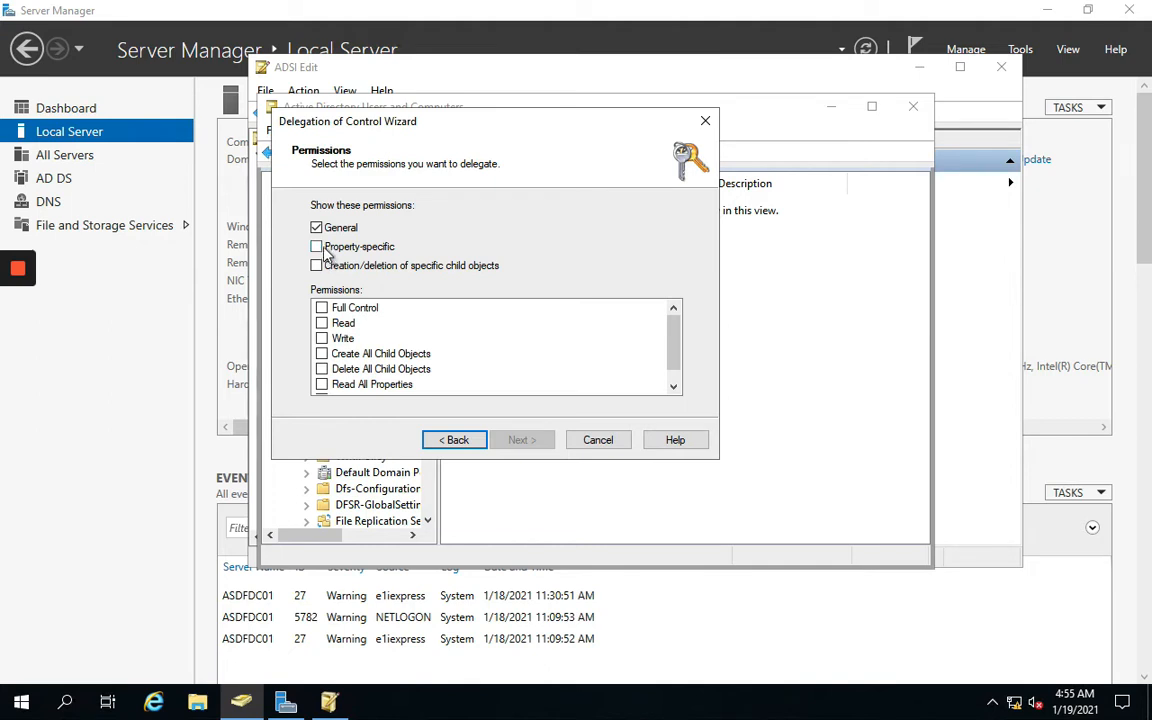
# Grant ASDFCM01 Full Control, finish the wizard, and minimize the console
pyautogui.click(316, 246)
pyautogui.click(329, 268)
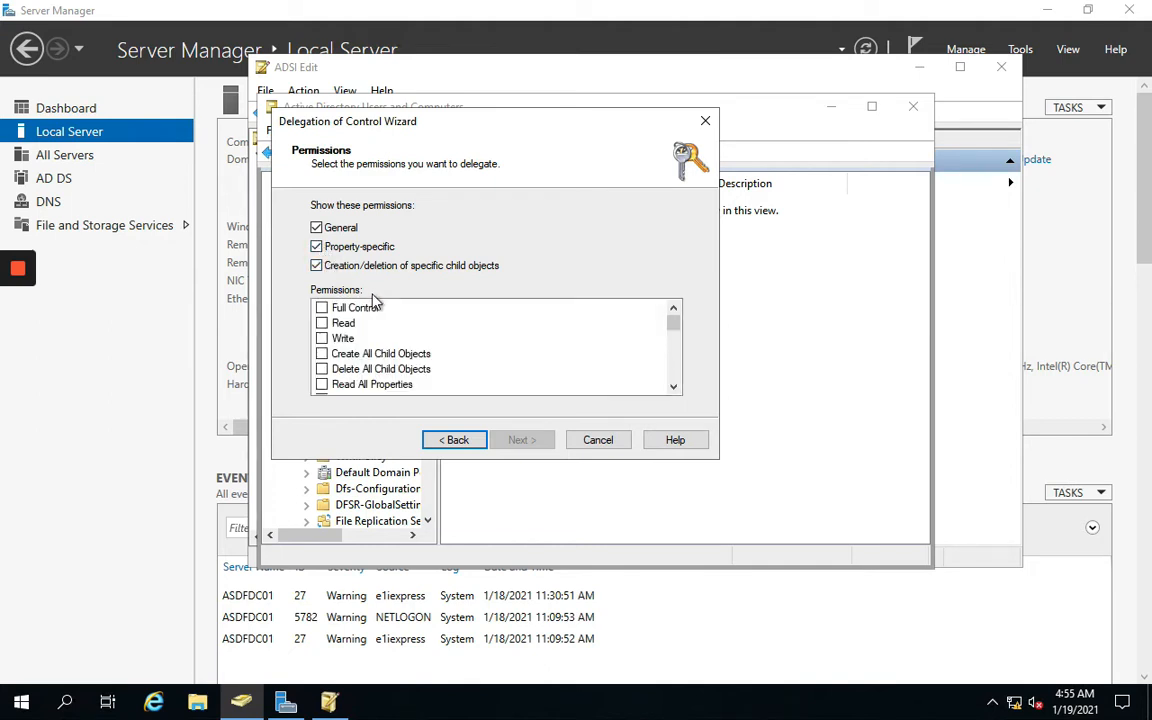
pyautogui.click(321, 307)
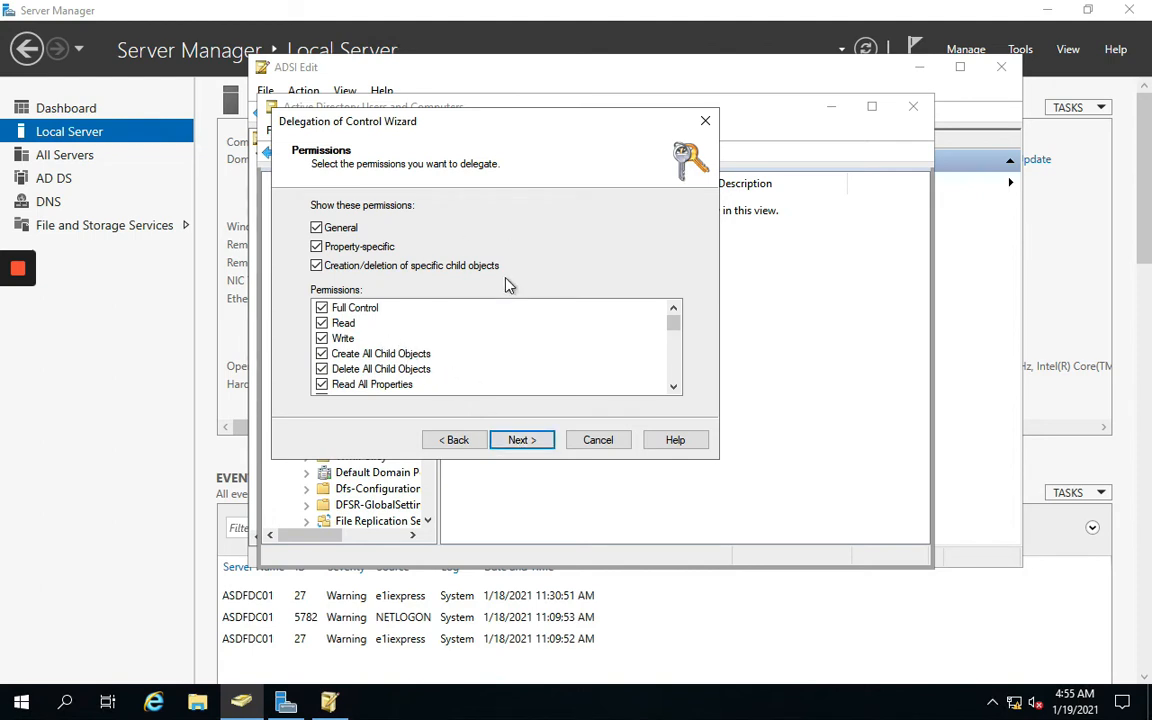
pyautogui.scroll(-10, 477, 359)
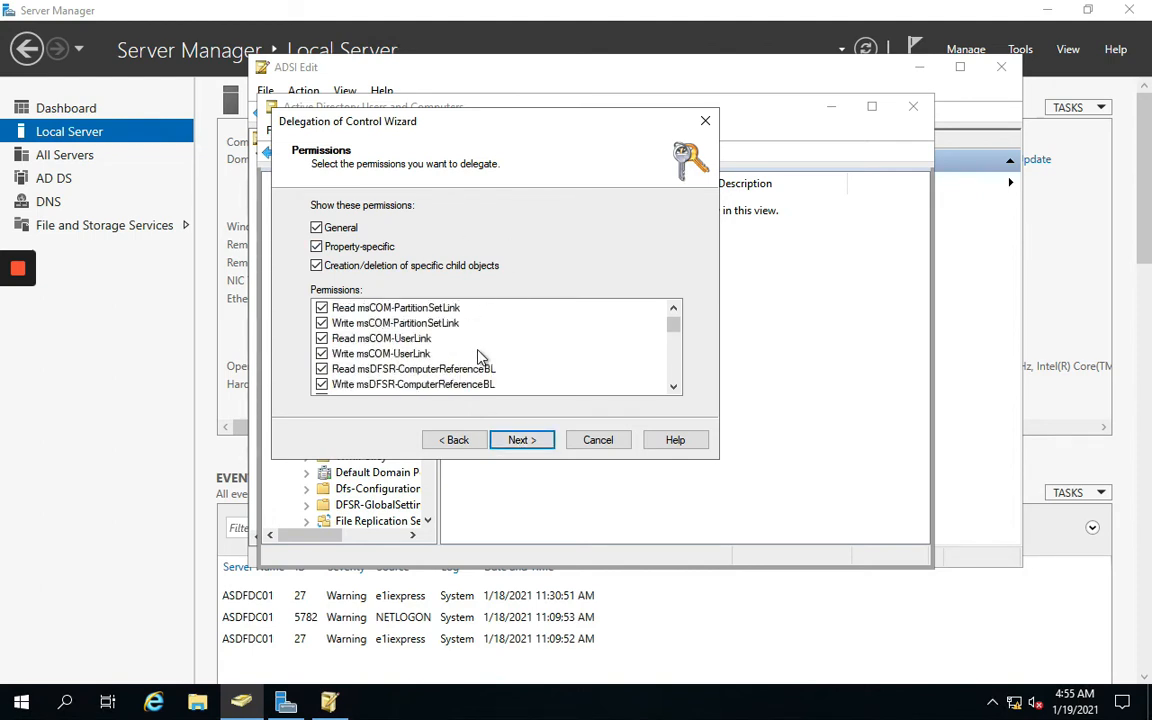
pyautogui.scroll(-2, 480, 357)
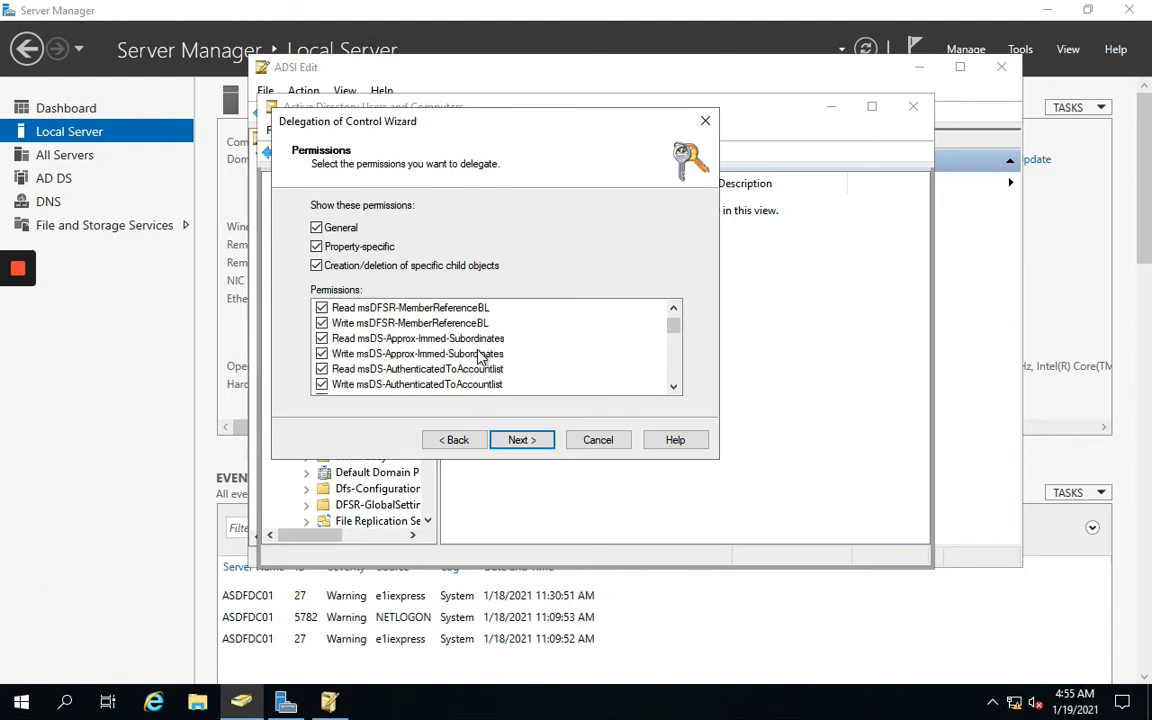
pyautogui.scroll(10, 480, 357)
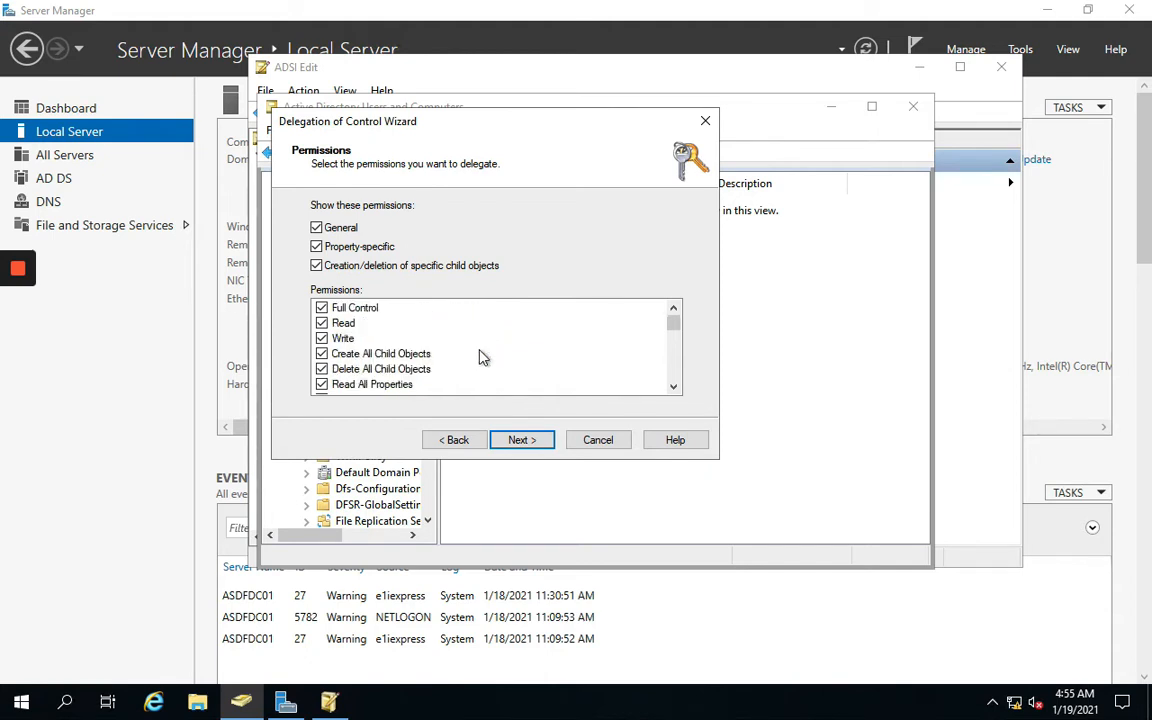
pyautogui.scroll(-10, 480, 357)
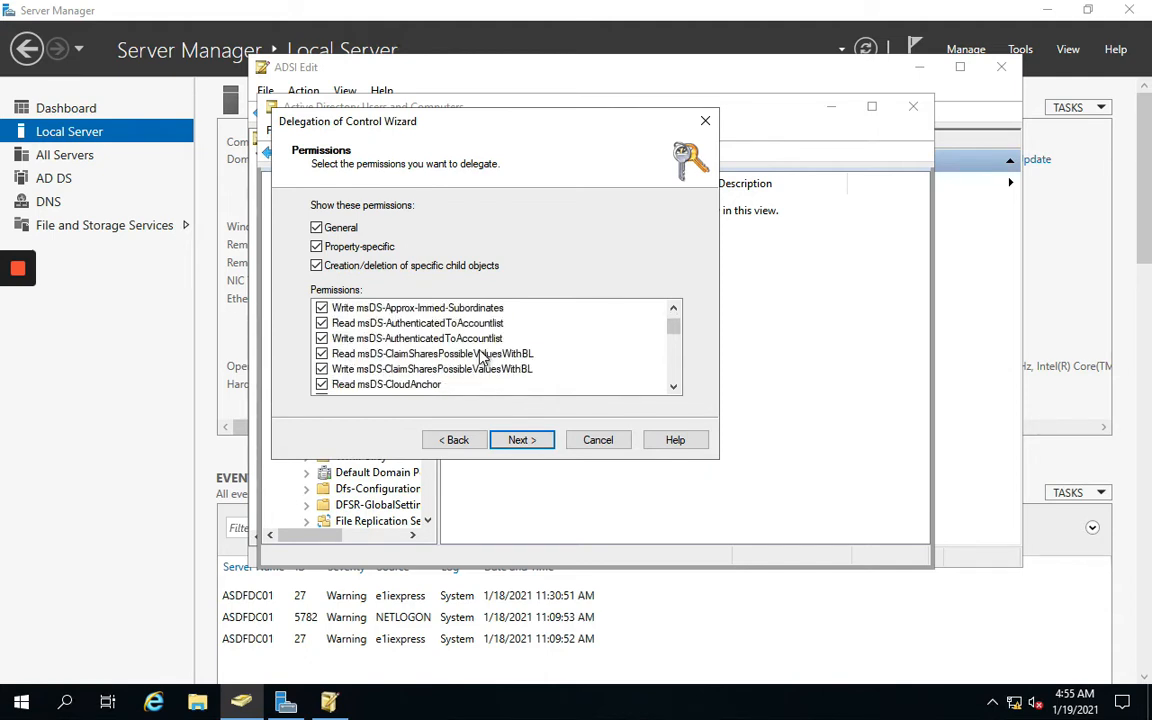
pyautogui.click(520, 446)
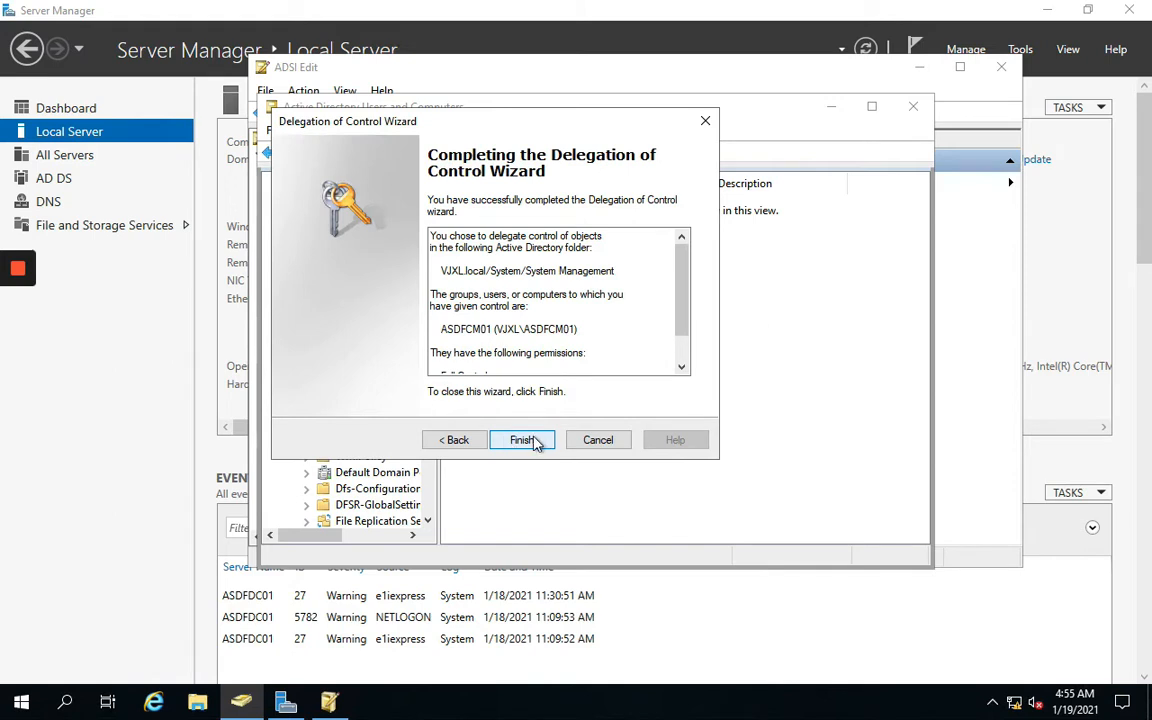
pyautogui.click(525, 441)
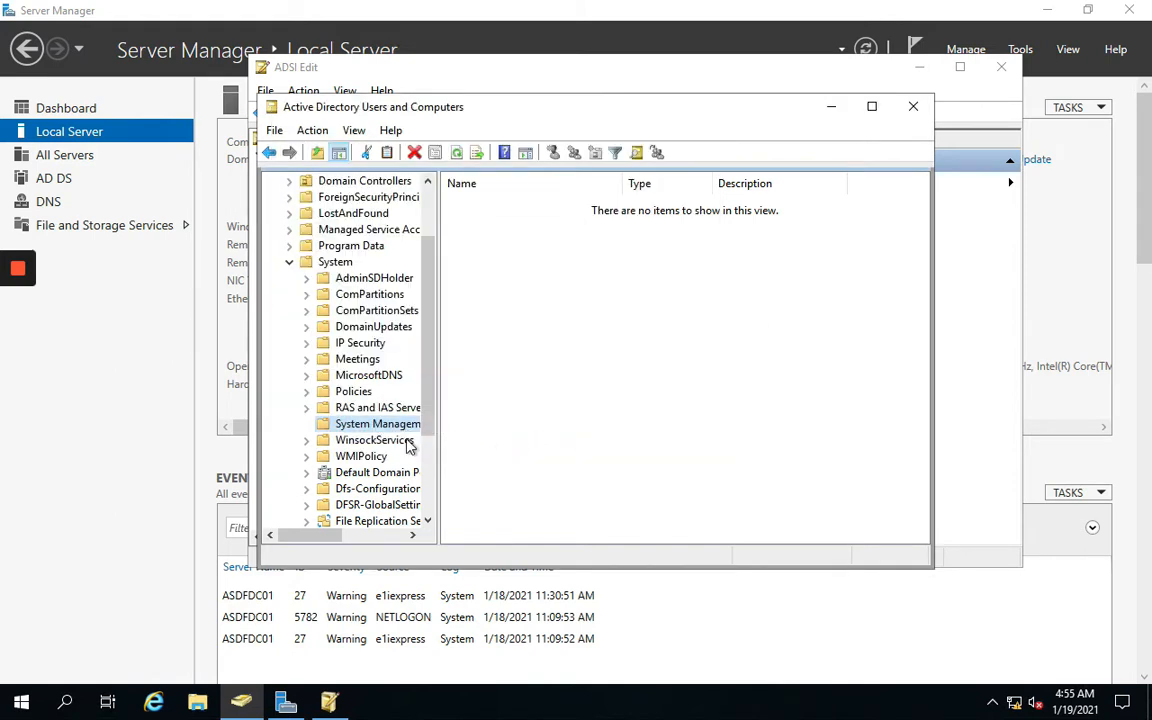
pyautogui.click(833, 107)
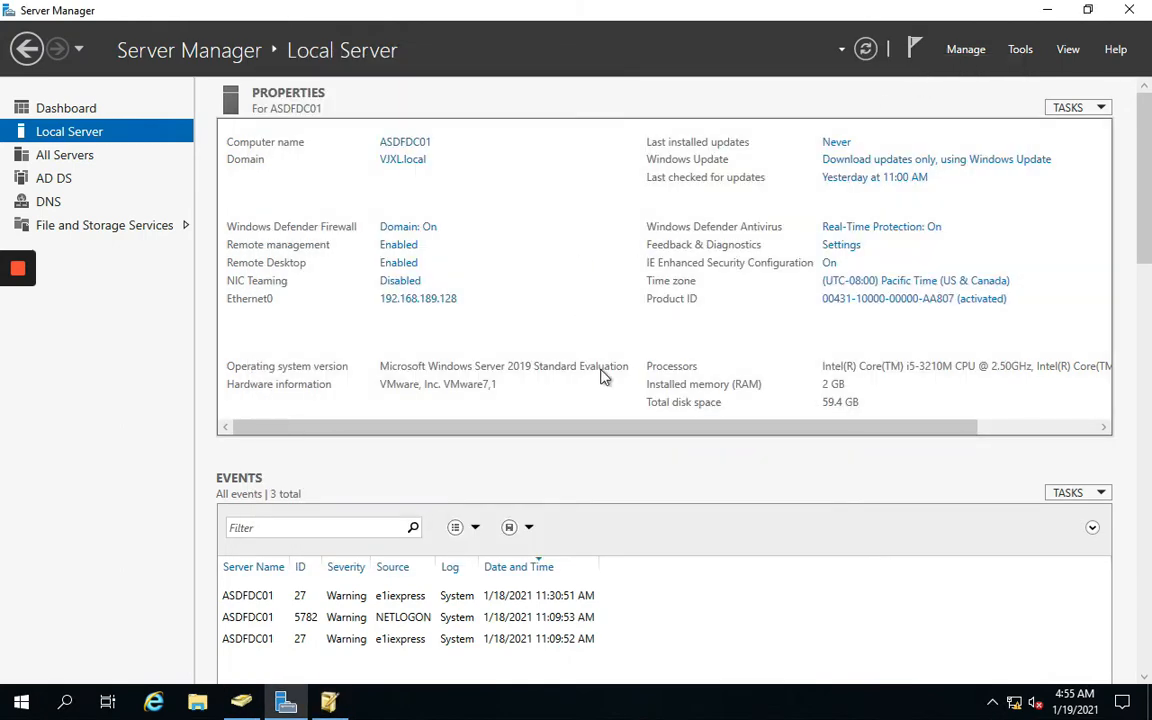
# Leave the remote session and bring the OneNote checklist forward on the Mac
pyautogui.press('super+Tab')
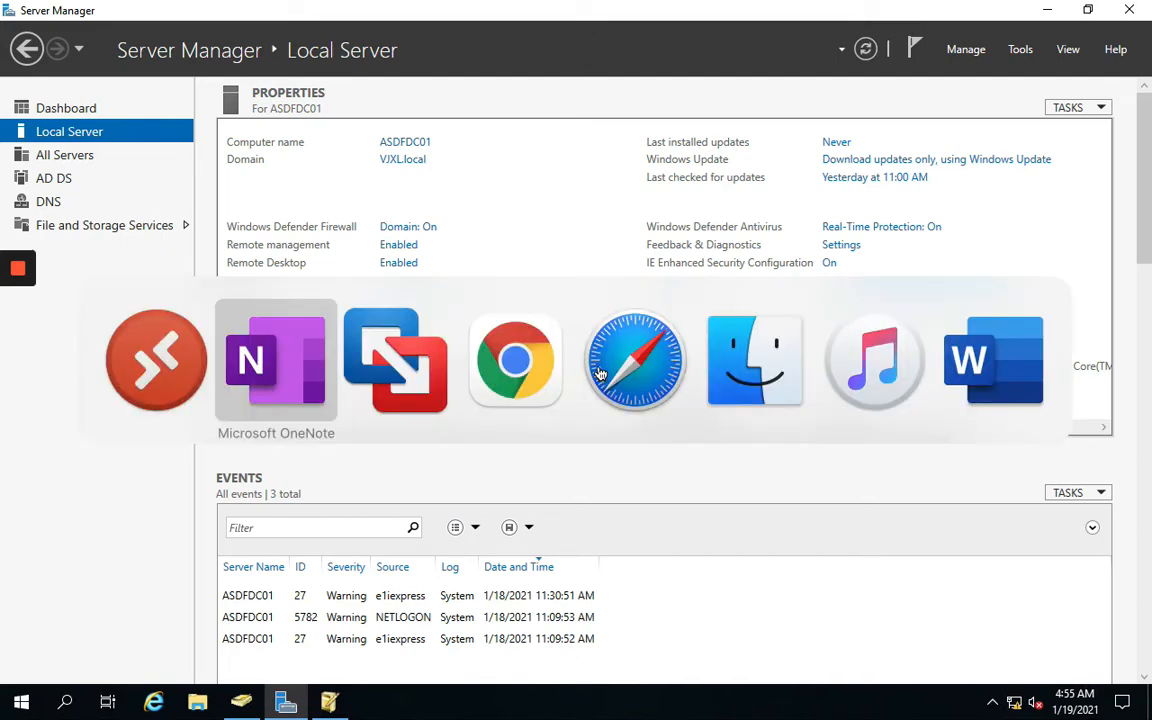
pyautogui.press('super+Tab')
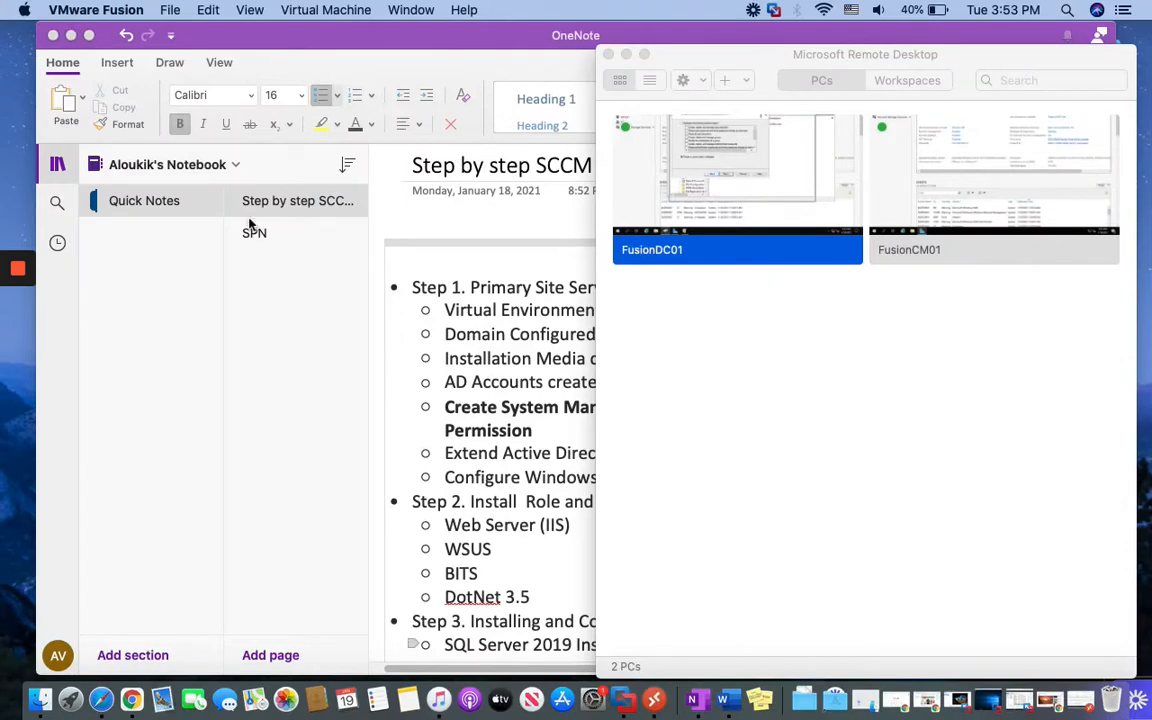
pyautogui.click(655, 700)
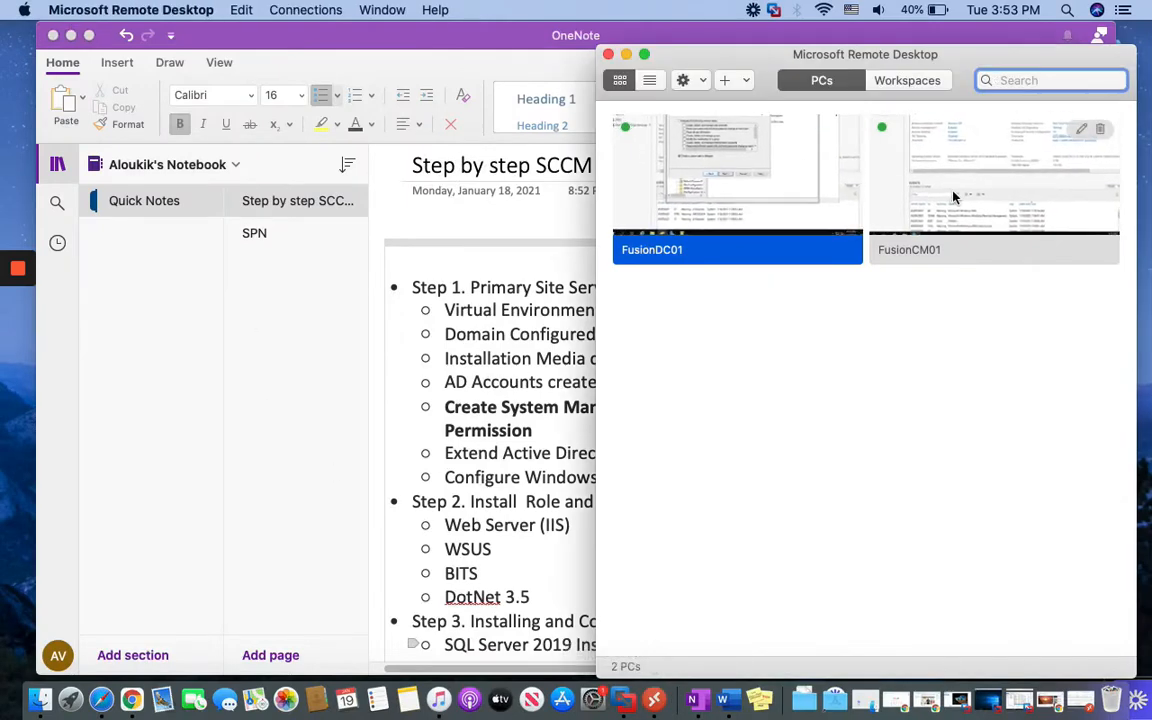
pyautogui.rightClick(953, 197)
pyautogui.click(511, 373)
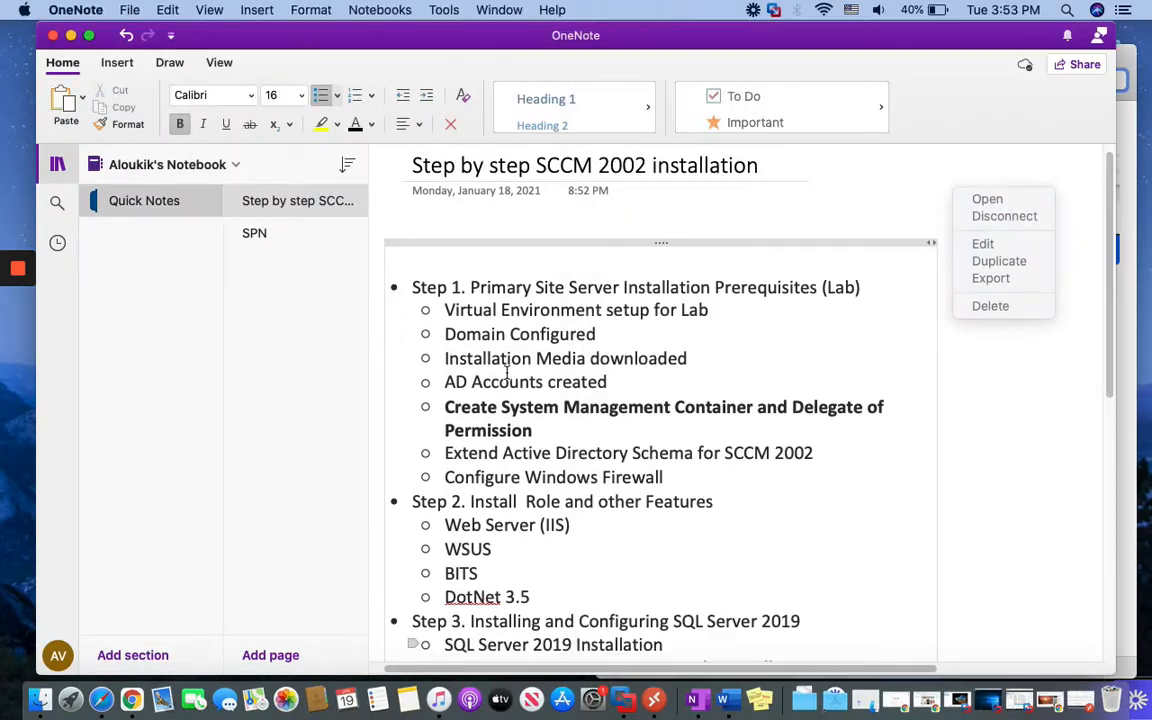
# Colour the Create System Management Container and Delegate of Permission step green
pyautogui.click(536, 431)
pyautogui.moveTo(538, 431); pyautogui.dragTo(443, 408)
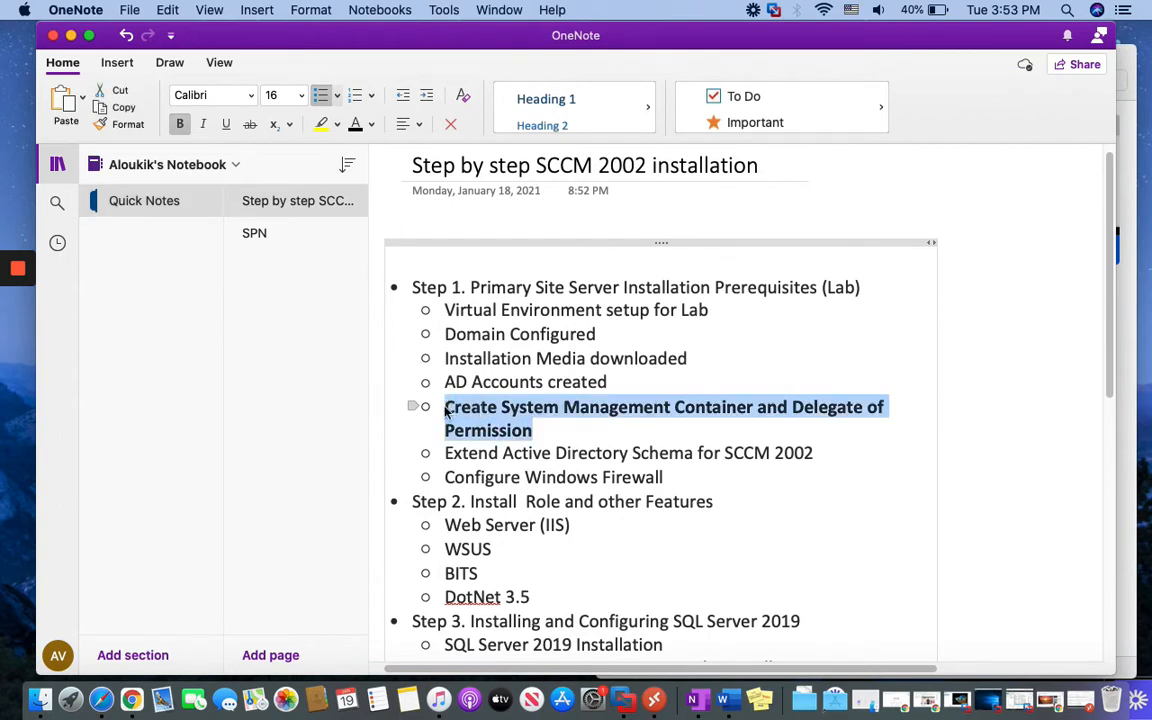
pyautogui.click(370, 124)
pyautogui.click(463, 196)
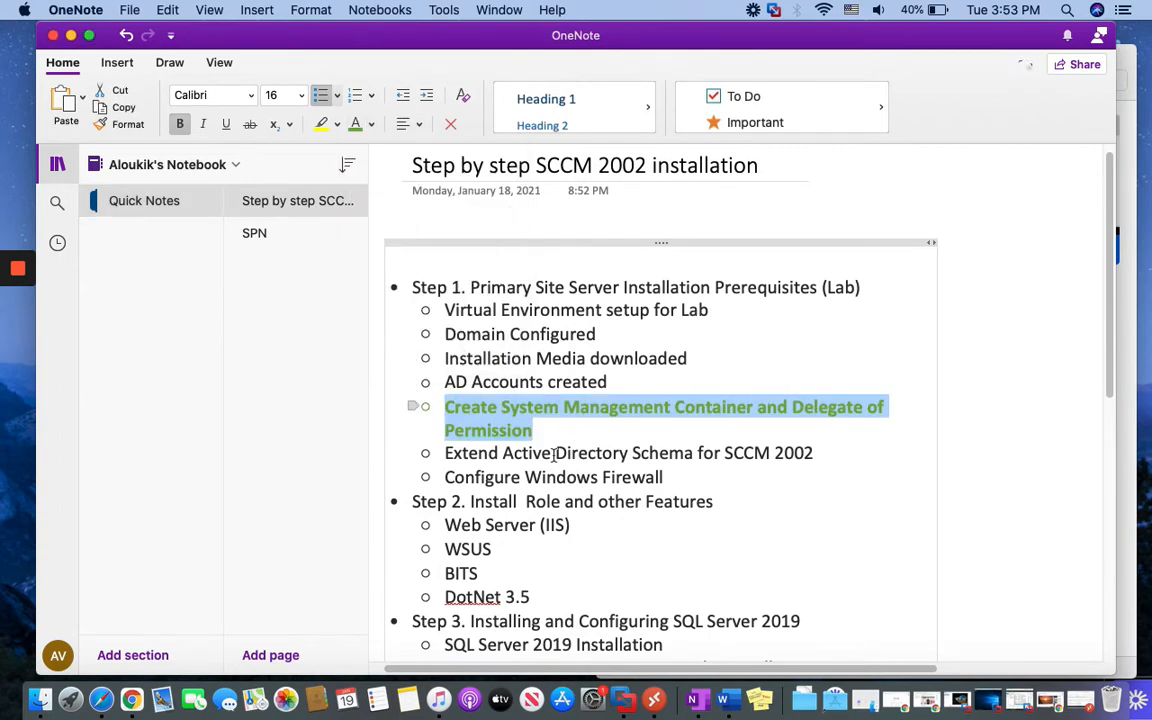
pyautogui.click(527, 453)
# Select the Extend Active Directory Schema line, then bring up FusionCM01's connection actions
pyautogui.moveTo(444, 453); pyautogui.dragTo(819, 456)
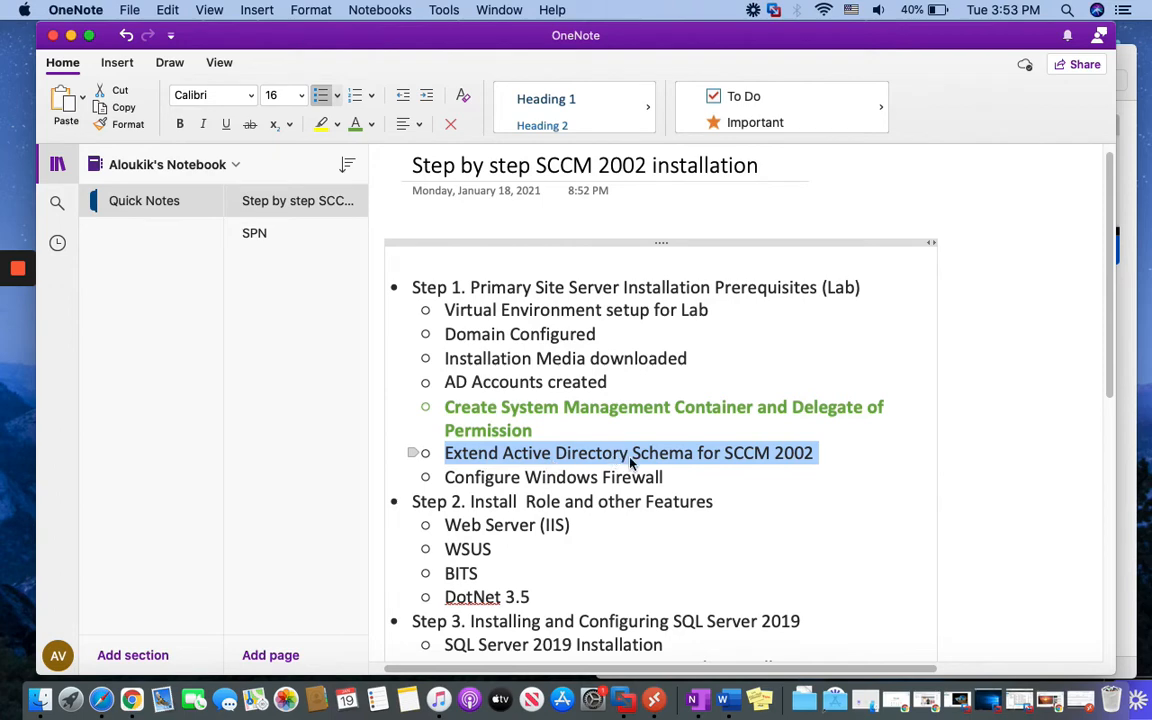
pyautogui.click(654, 699)
pyautogui.rightClick(948, 162)
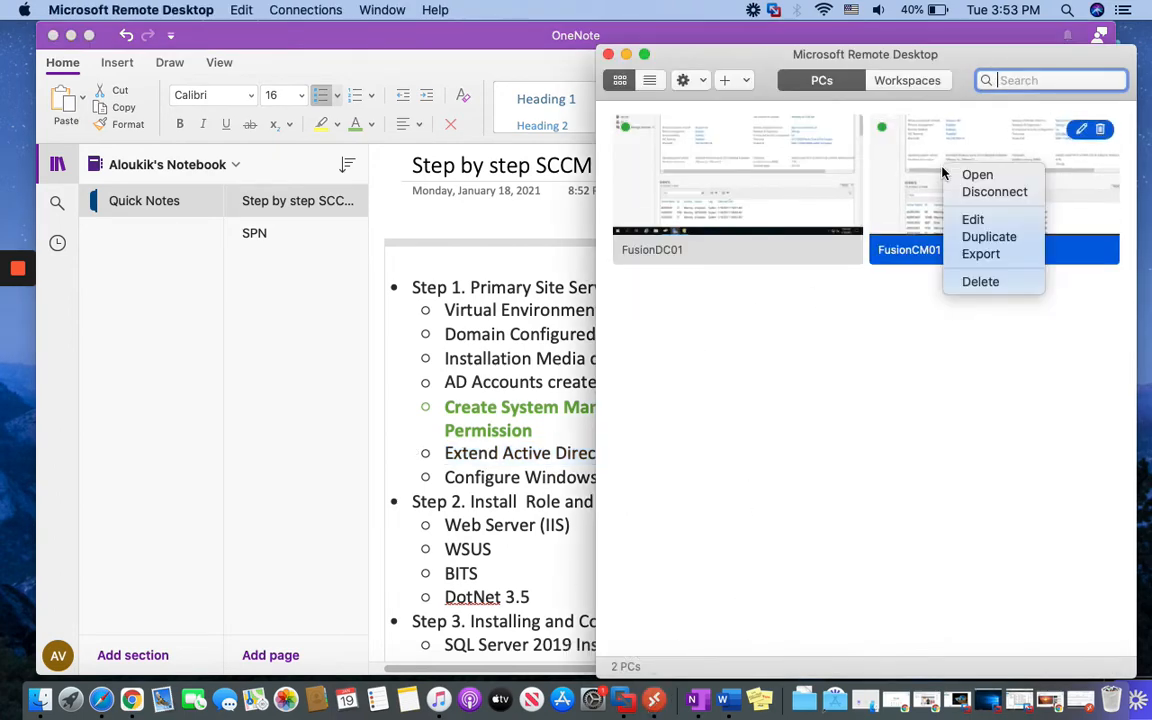
# Open the FusionCM01 session full screen and show This PC in File Explorer
pyautogui.click(965, 172)
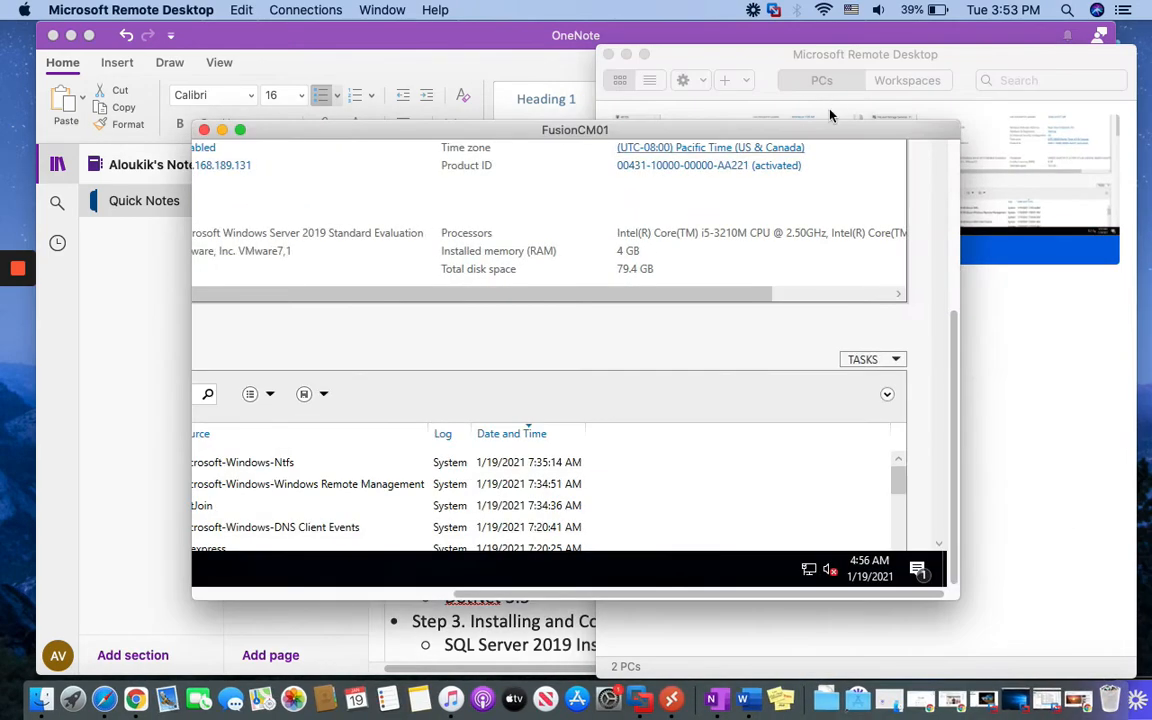
pyautogui.click(240, 130)
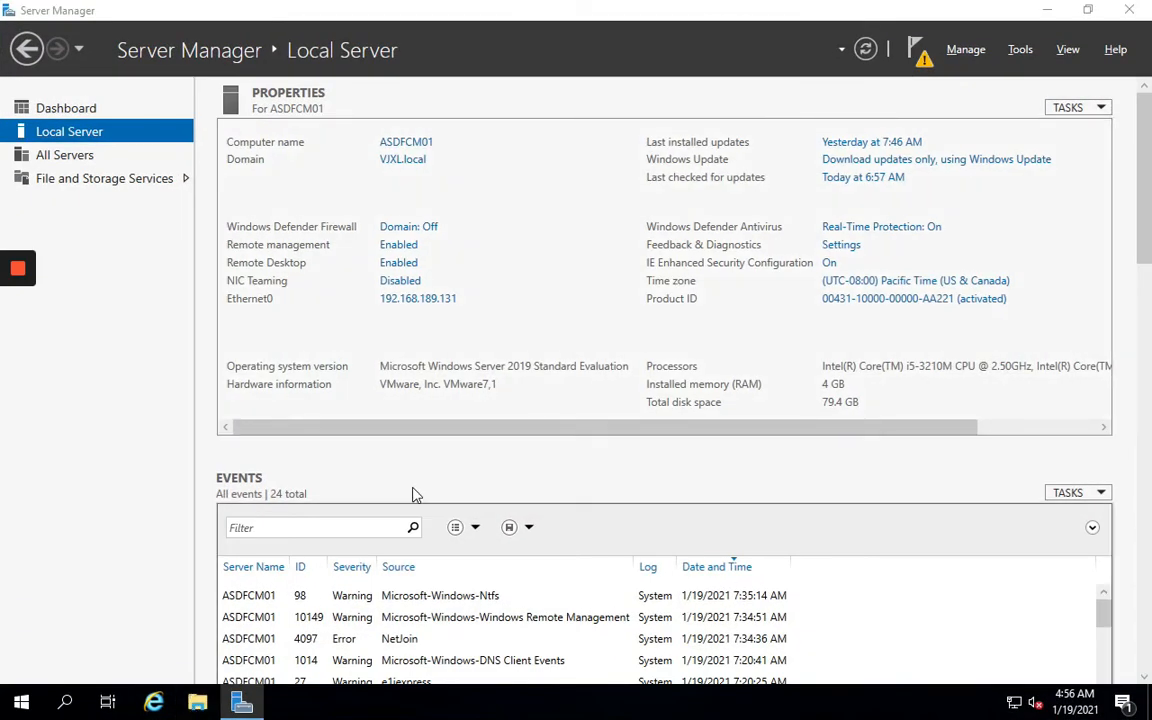
pyautogui.click(217, 706)
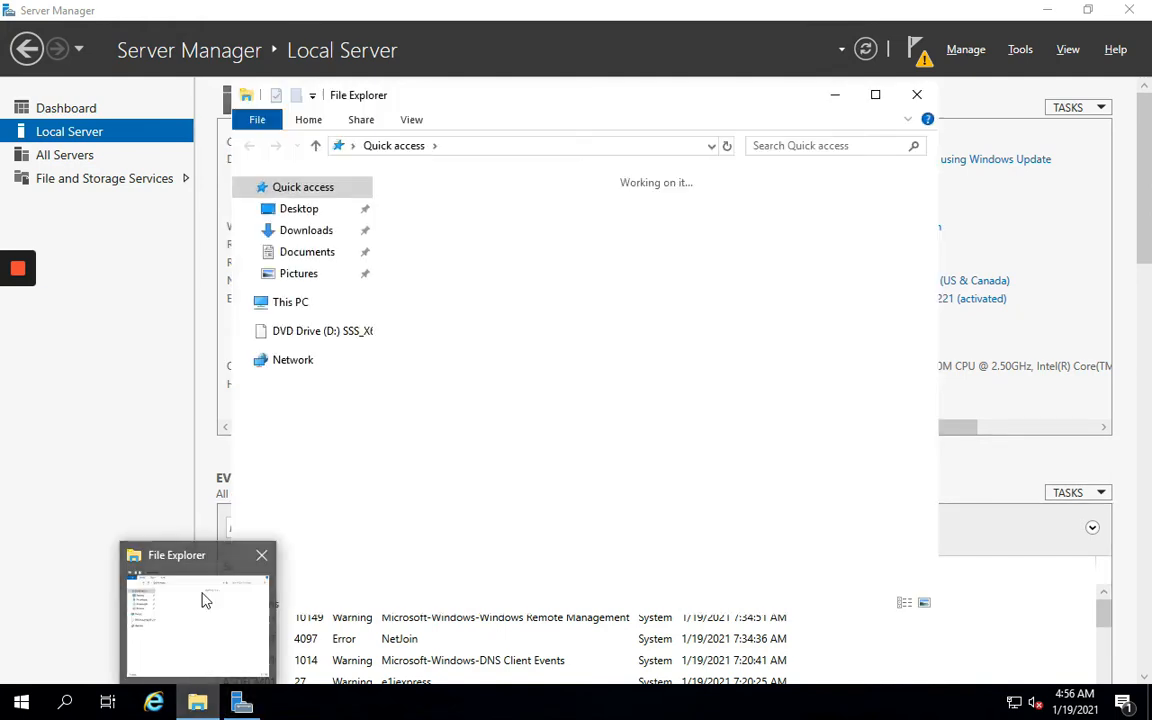
pyautogui.click(289, 311)
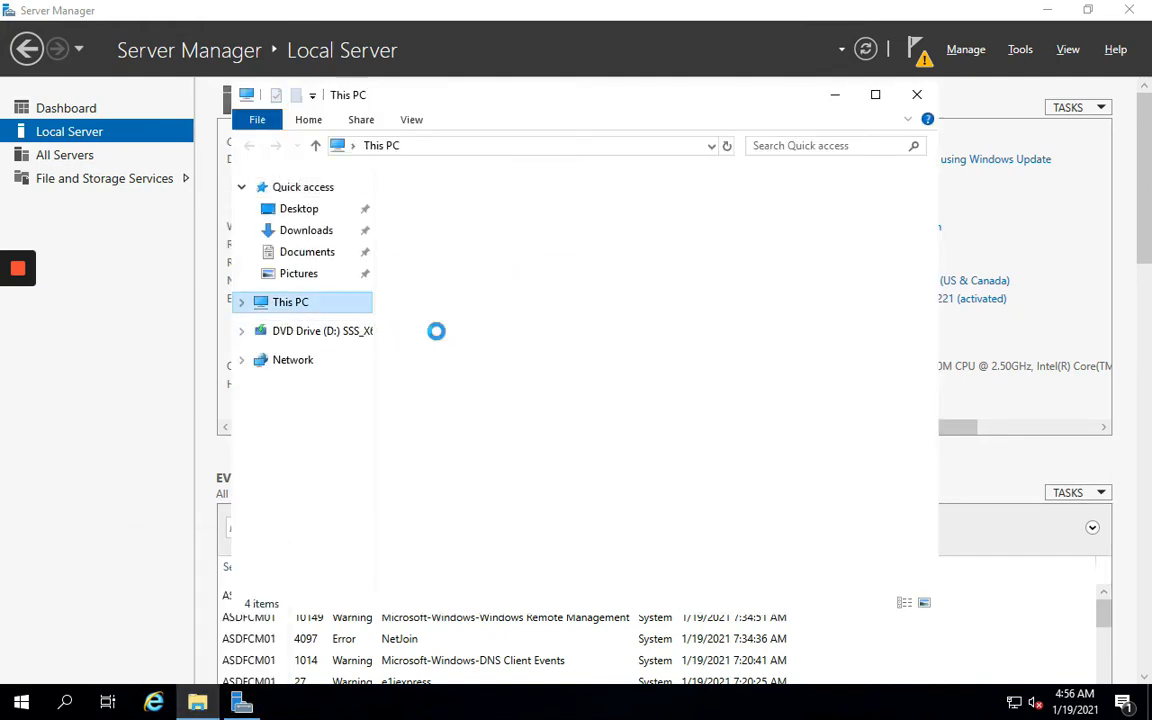
# Browse to C:\Lab\MEM_Configmgr_2002\SMSSETUP\BIN\X64
pyautogui.doubleClick(476, 443)
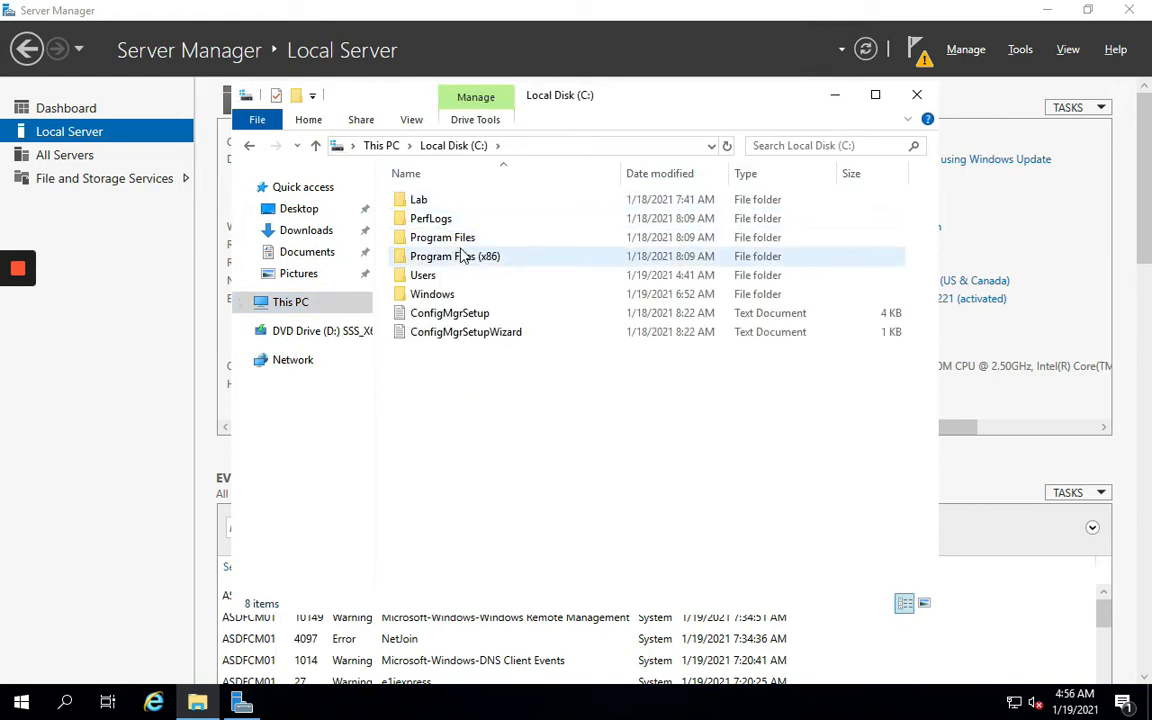
pyautogui.doubleClick(425, 203)
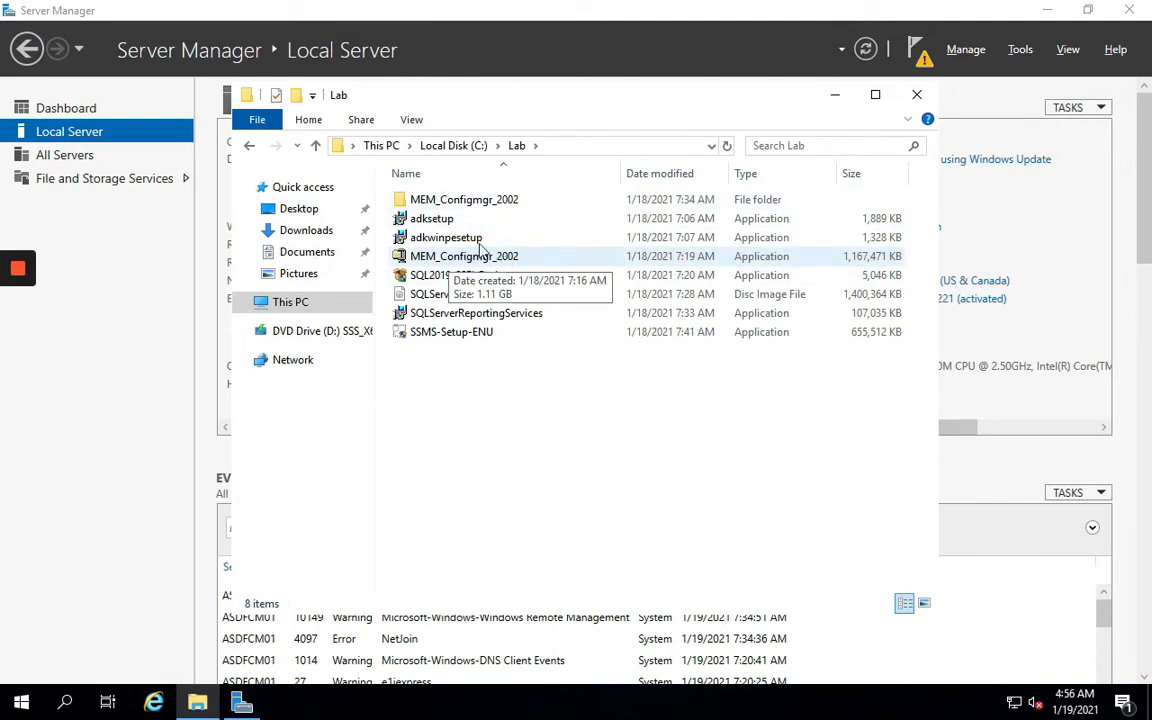
pyautogui.doubleClick(443, 204)
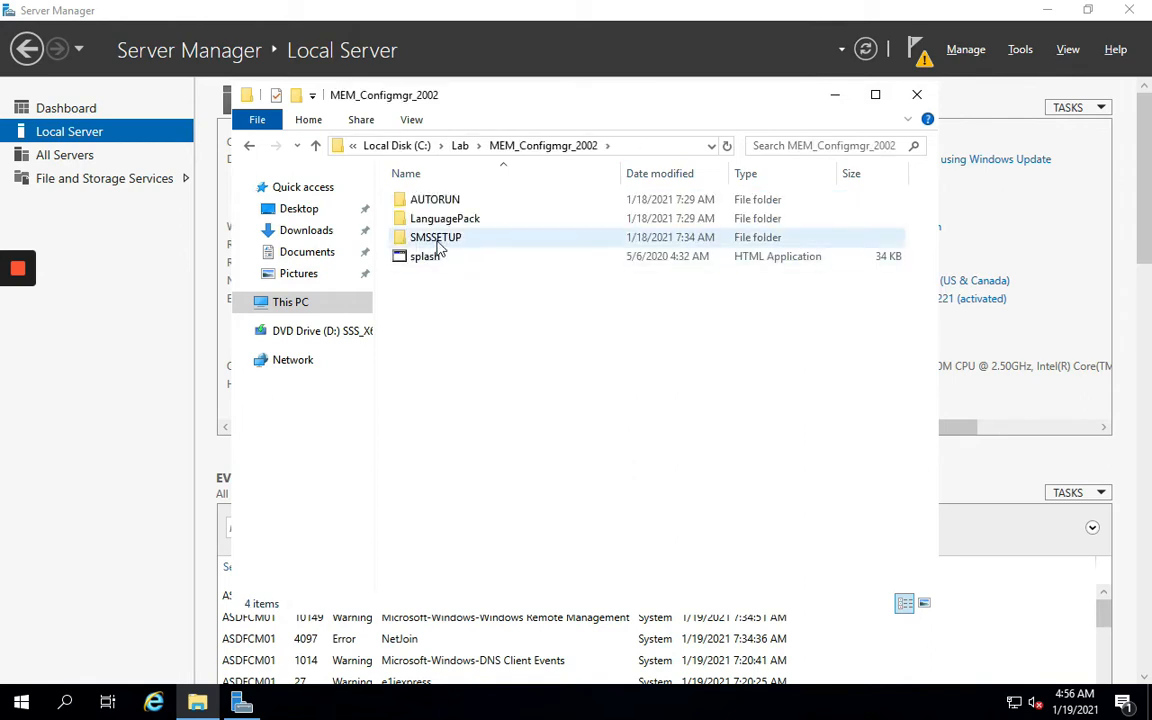
pyautogui.doubleClick(463, 242)
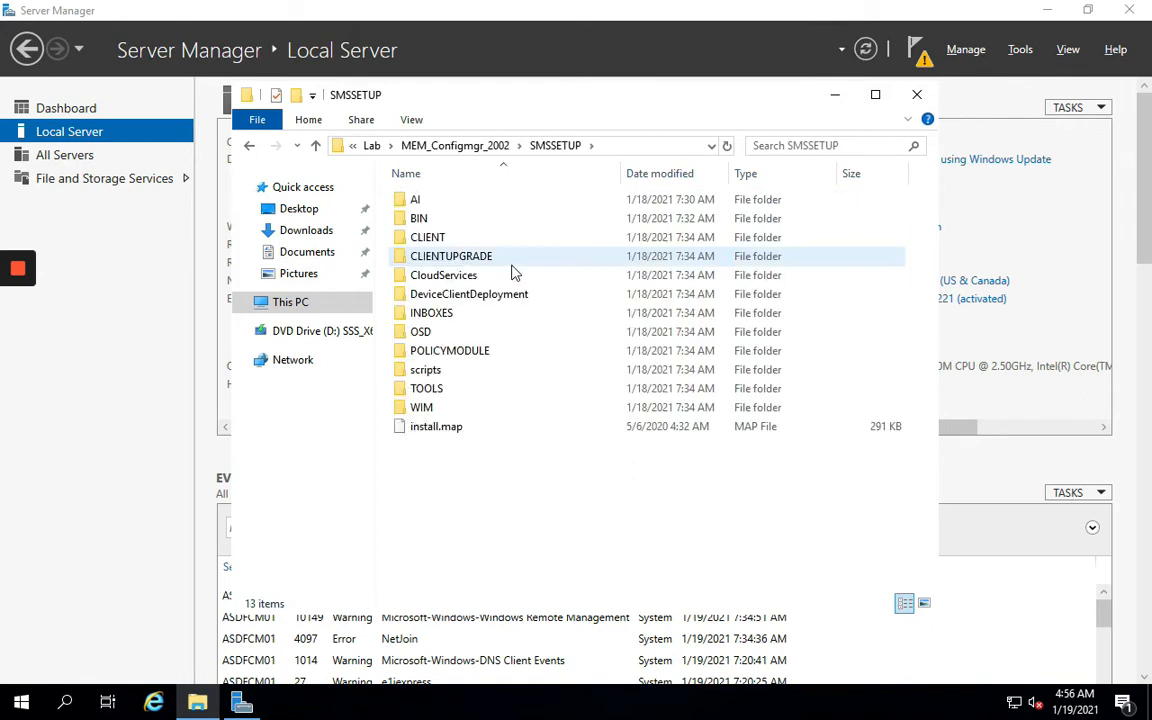
pyautogui.doubleClick(424, 219)
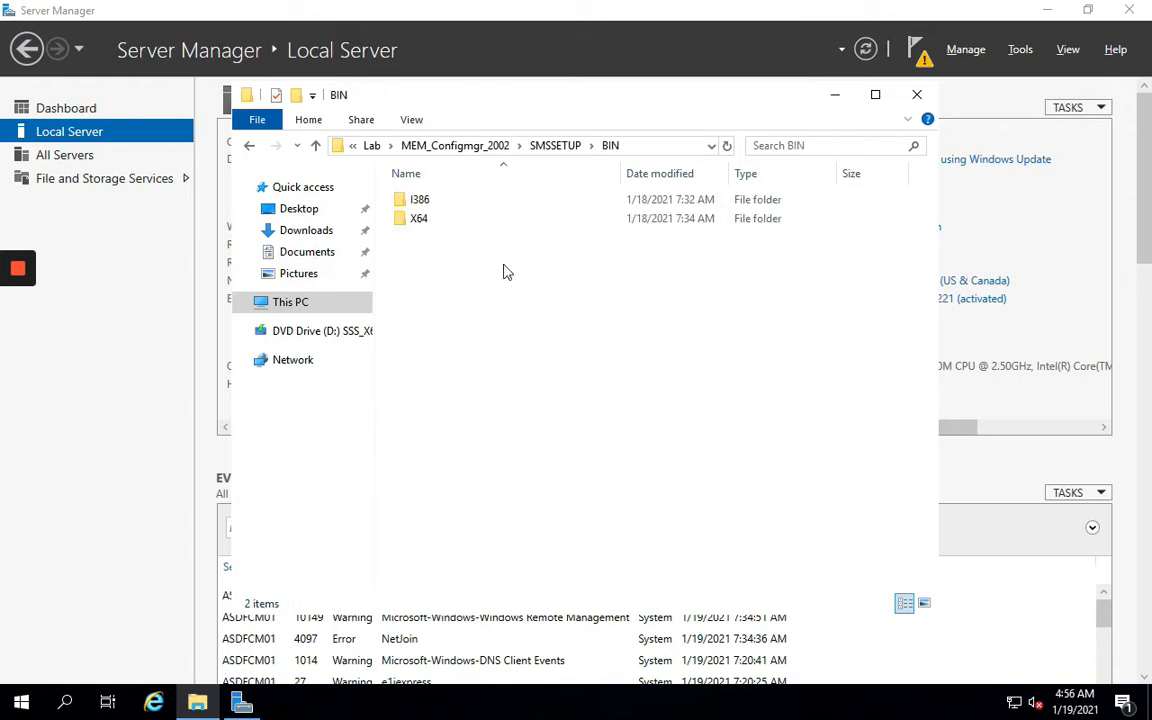
pyautogui.click(437, 226)
pyautogui.doubleClick(437, 226)
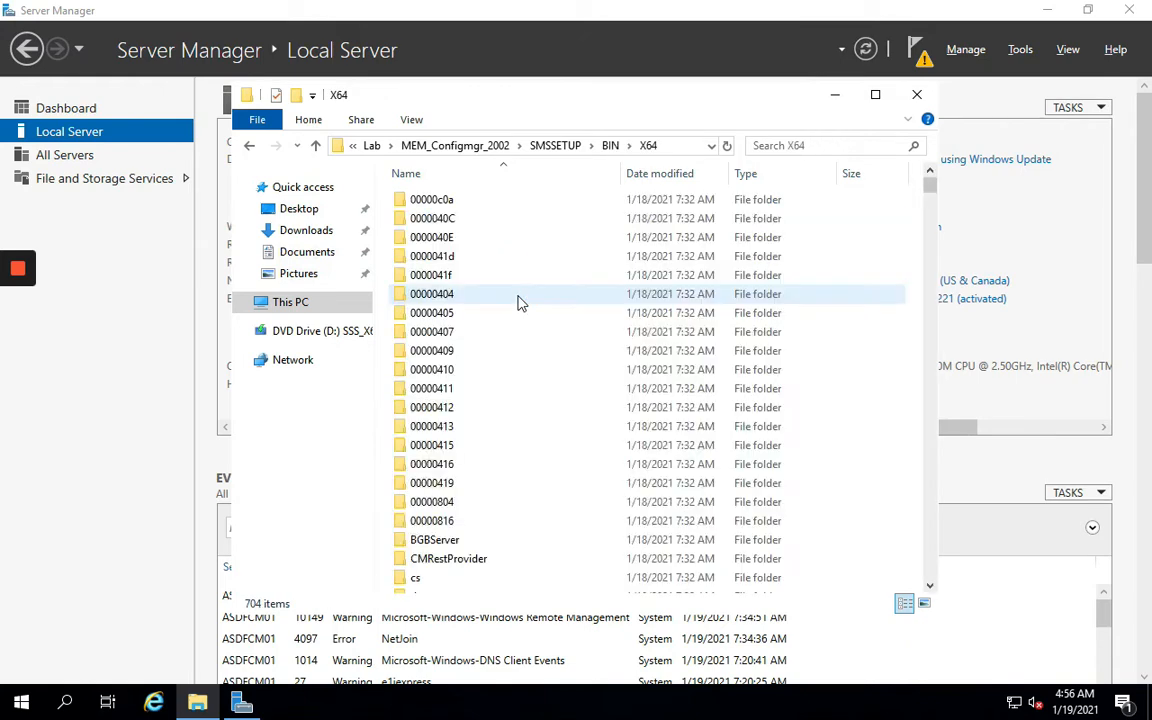
# Locate extadsch, copy the X64 folder path, and search Windows for cmd
pyautogui.click(452, 410)
pyautogui.write('ex')
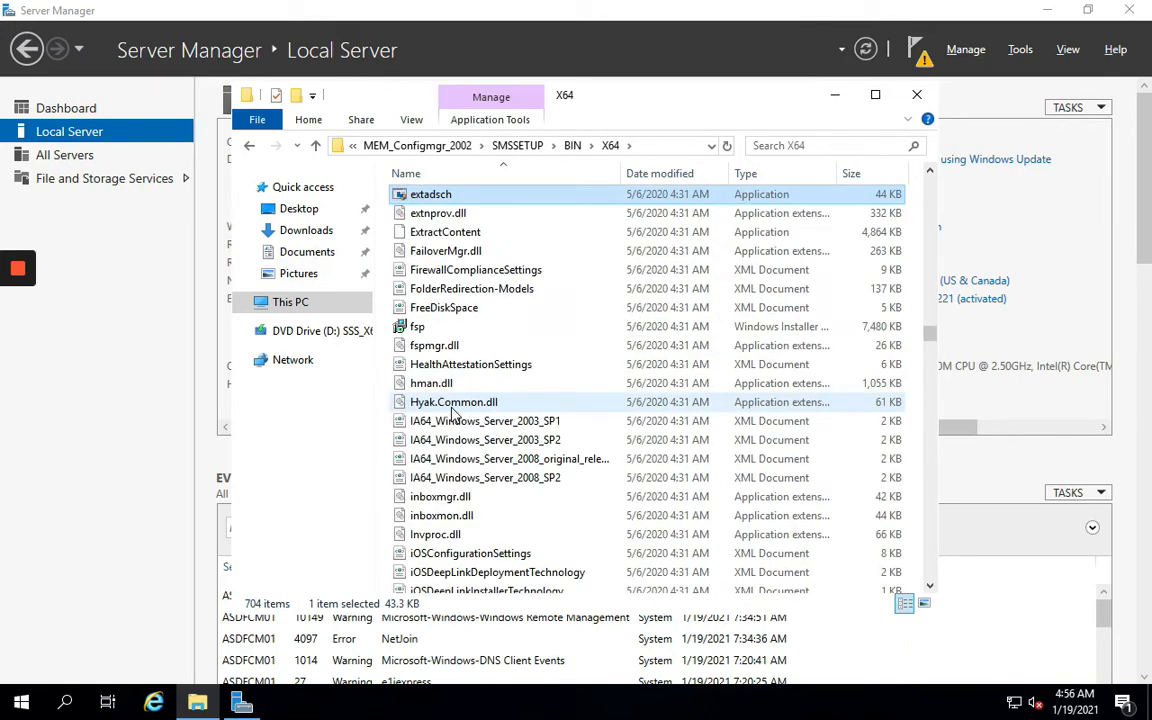
pyautogui.click(650, 147)
pyautogui.rightClick(585, 140)
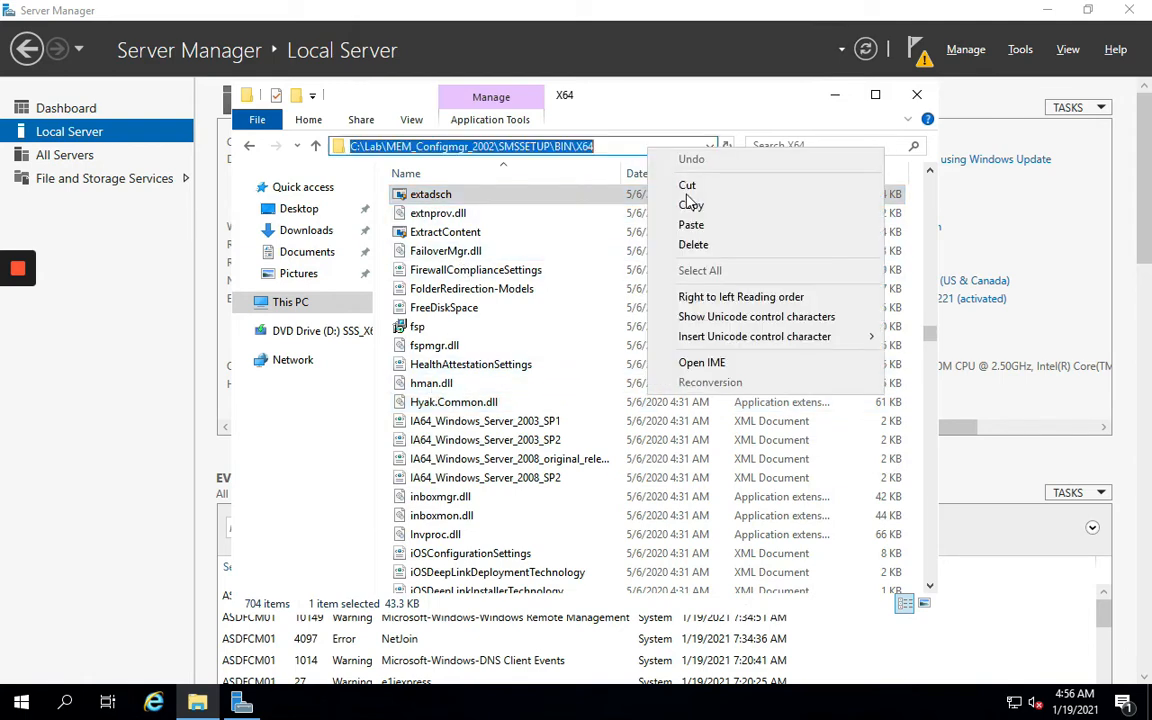
pyautogui.click(618, 184)
pyautogui.click(65, 703)
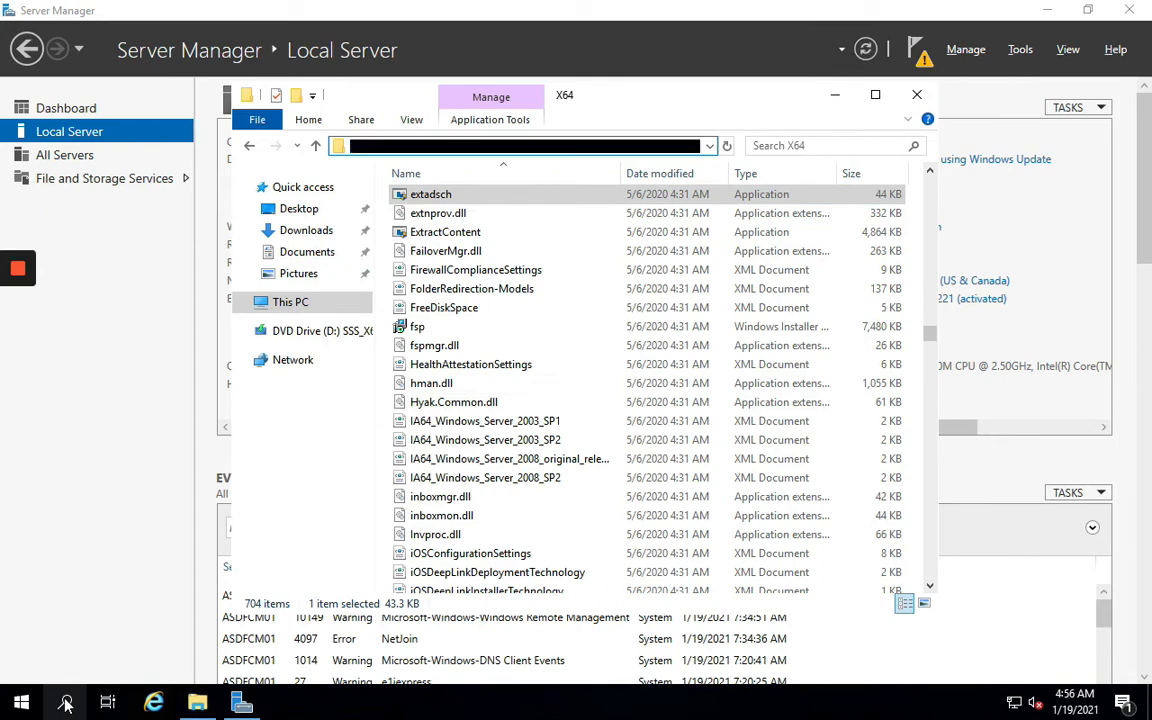
pyautogui.write('cmd')
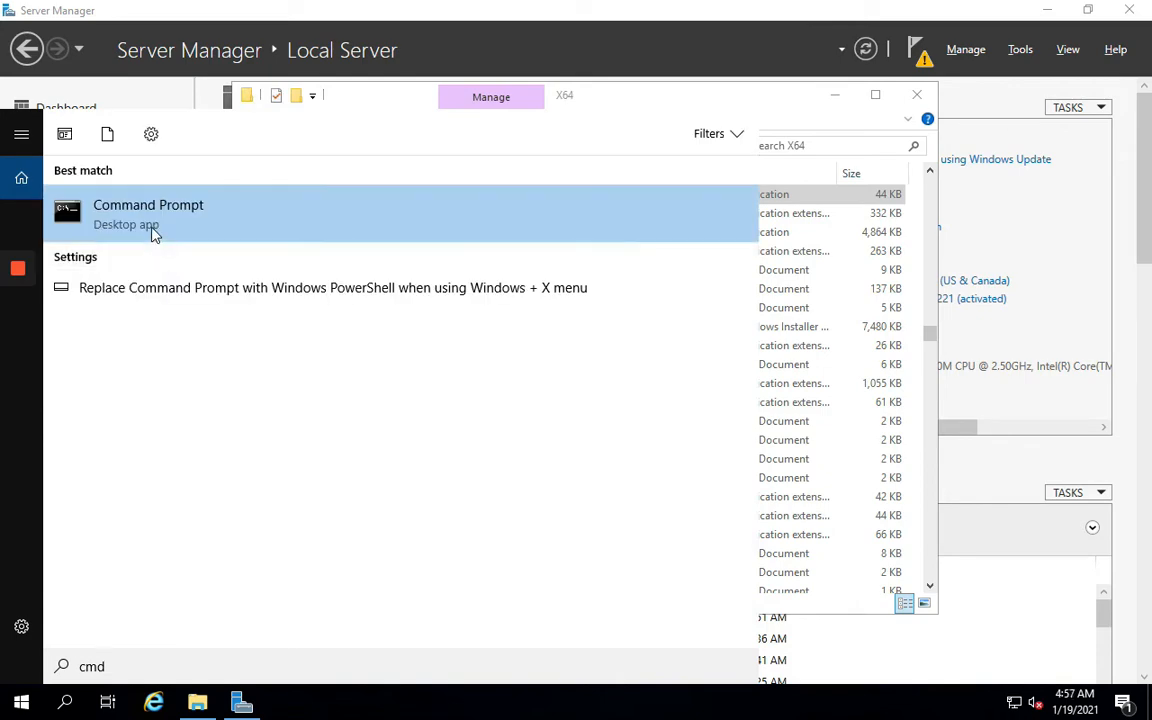
# Launch Command Prompt as administrator and cd into the copied X64 setup folder
pyautogui.rightClick(152, 230)
pyautogui.click(200, 246)
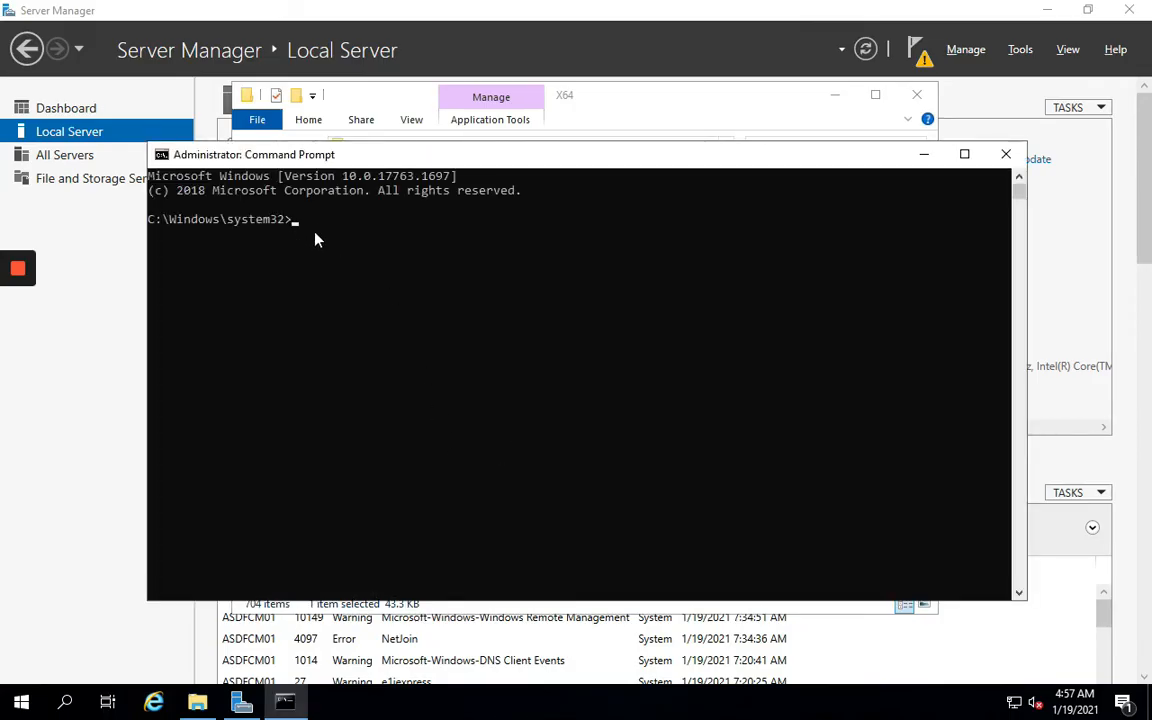
pyautogui.write('cd')
pyautogui.hotkey('ctrl', 'v')
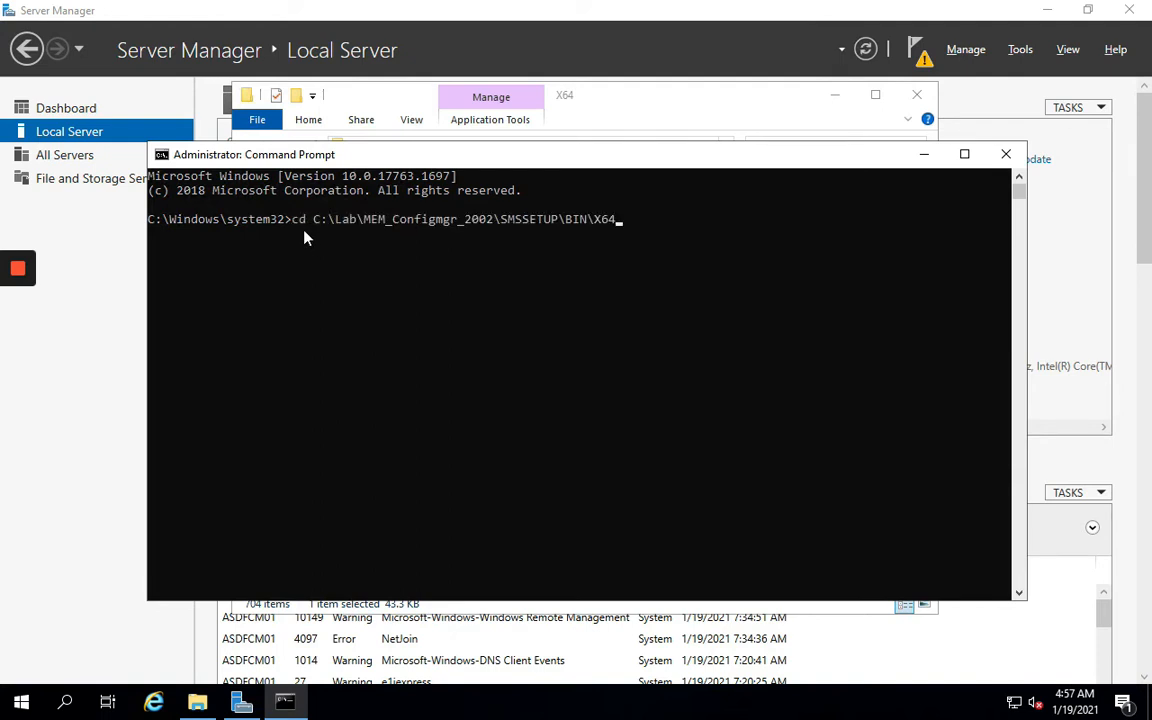
pyautogui.press('Return')
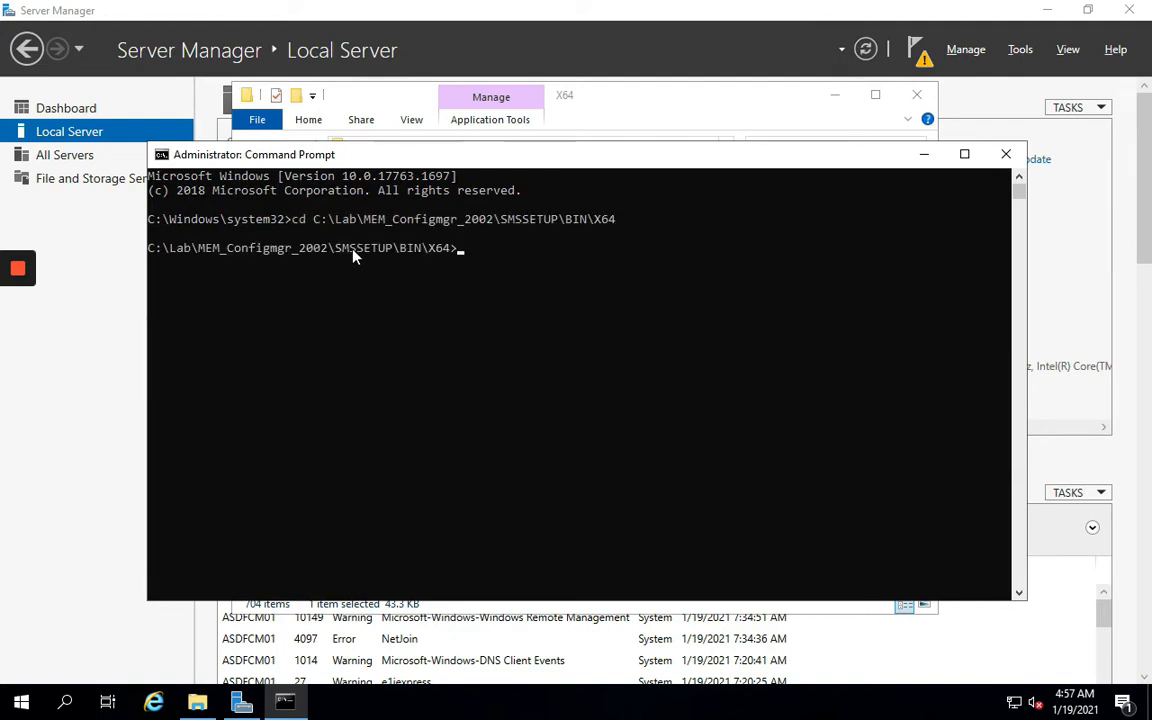
# Run extadsch.exe to extend the schema, then minimize the console
pyautogui.moveTo(440, 218); pyautogui.dragTo(455, 285)
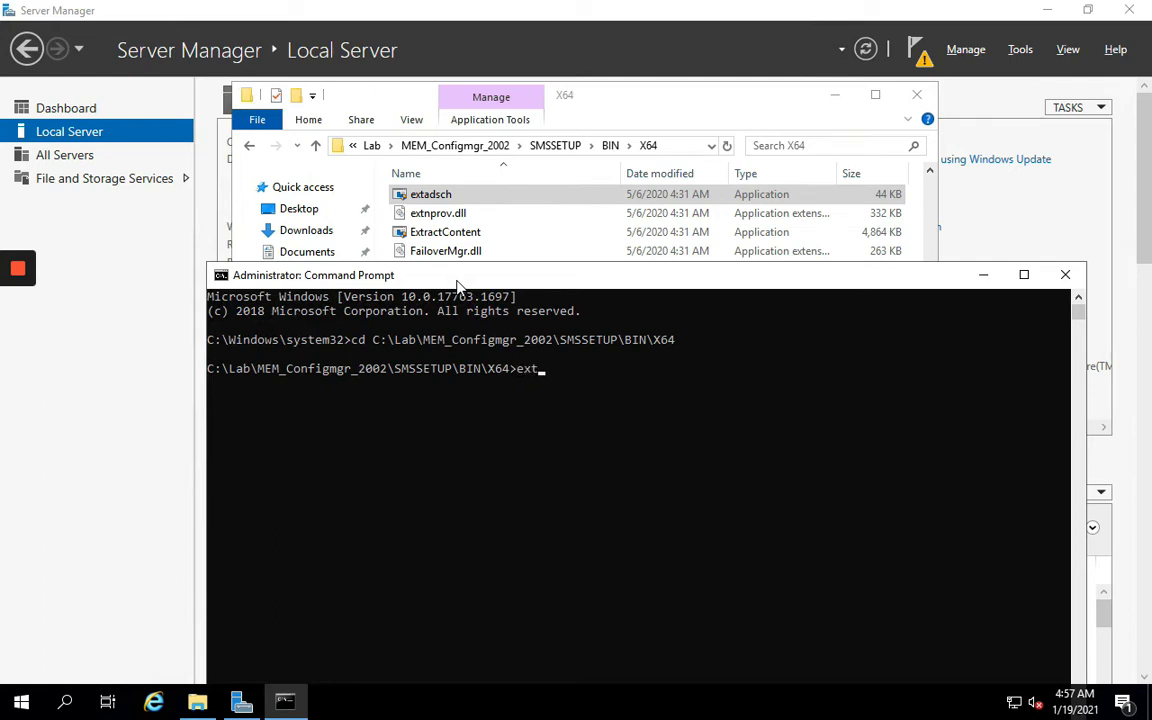
pyautogui.press('Tab')
pyautogui.press('Return')
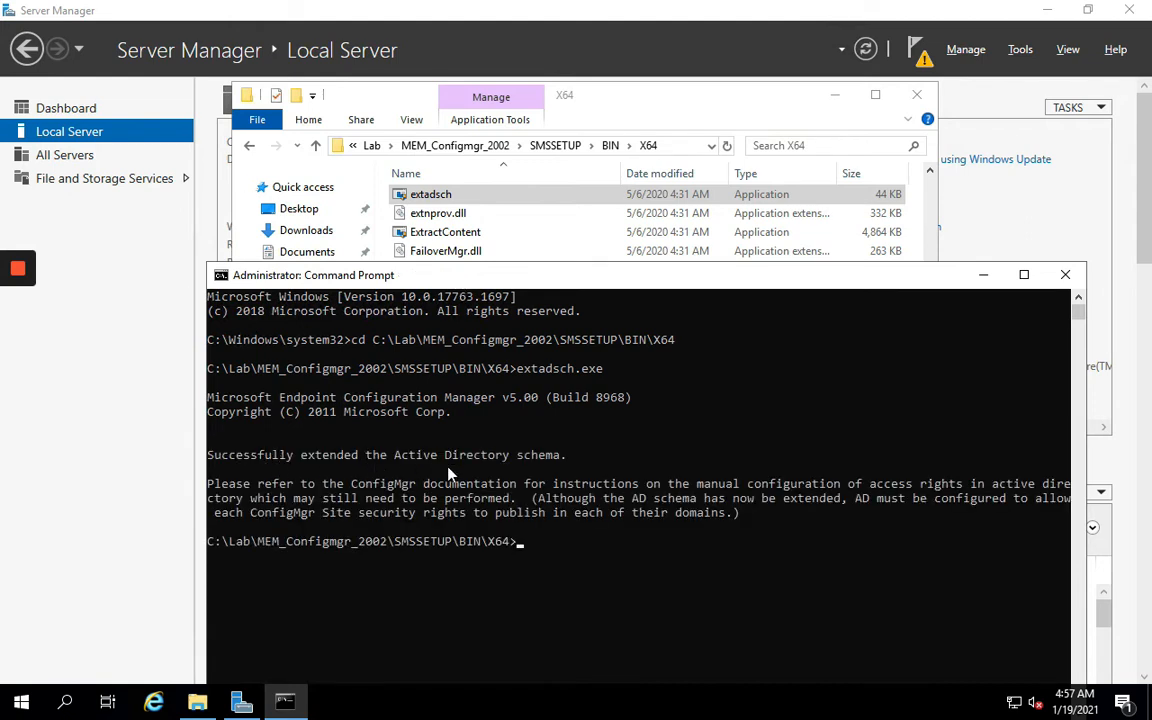
pyautogui.click(982, 275)
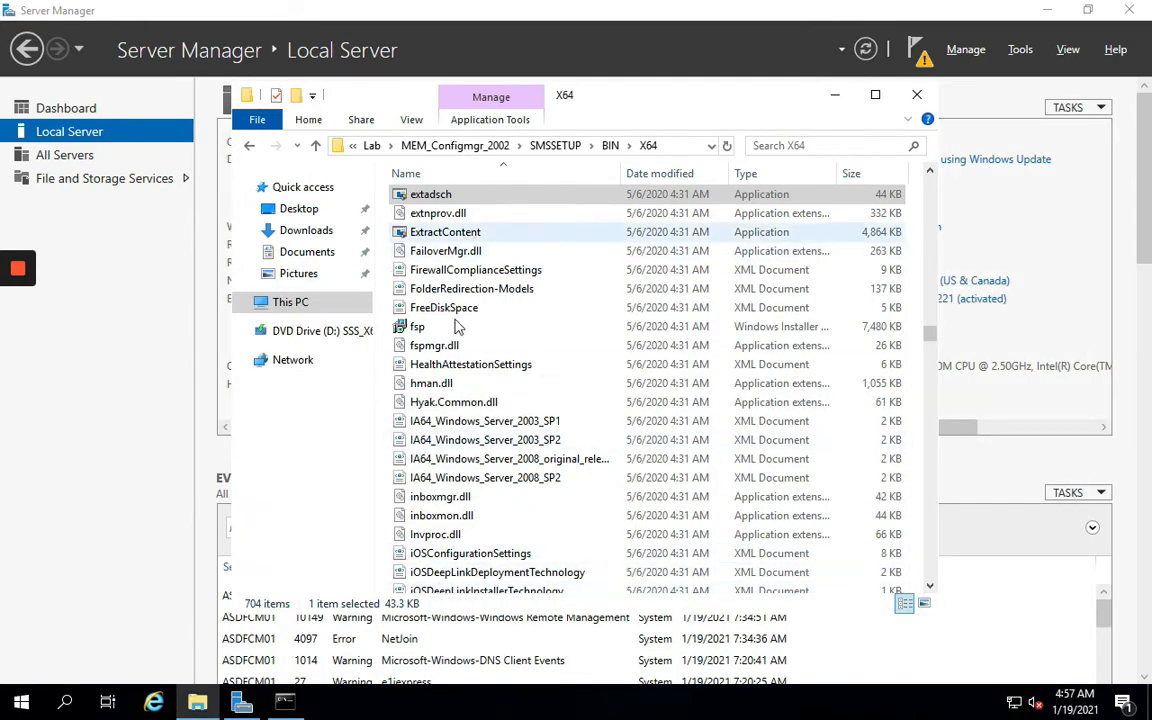
# Open C:\ExtADSch in Notepad, confirm the successful schema extension line, then minimize Explorer
pyautogui.click(290, 303)
pyautogui.doubleClick(424, 385)
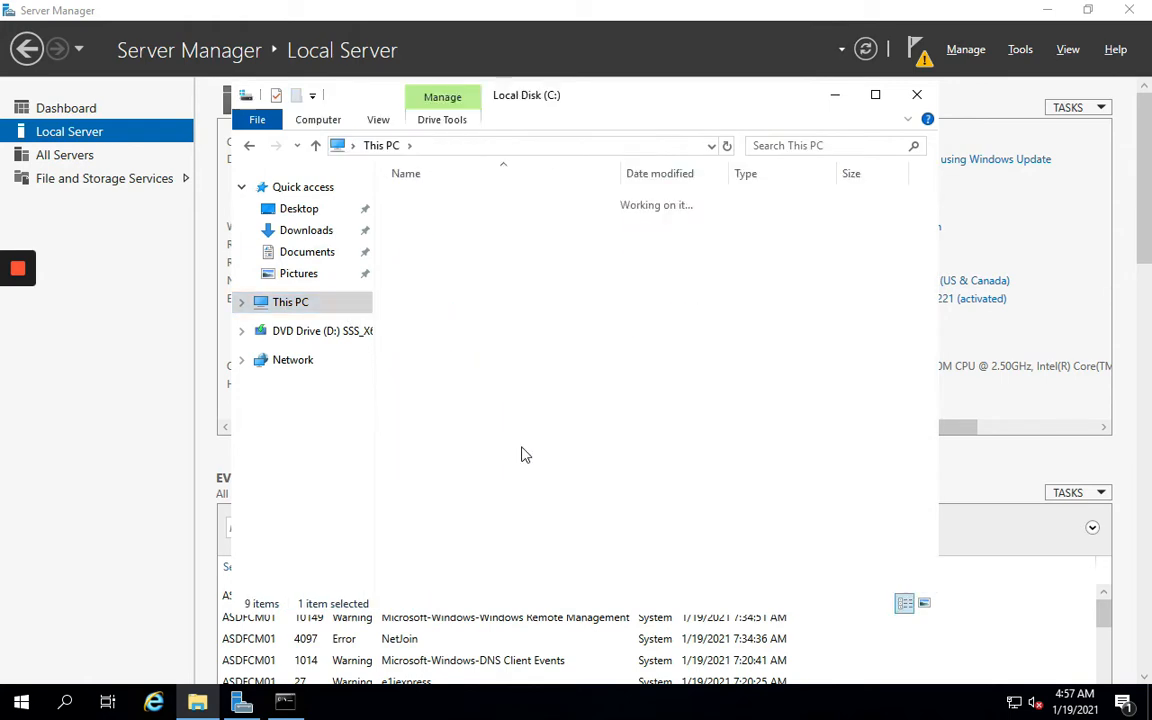
pyautogui.doubleClick(428, 350)
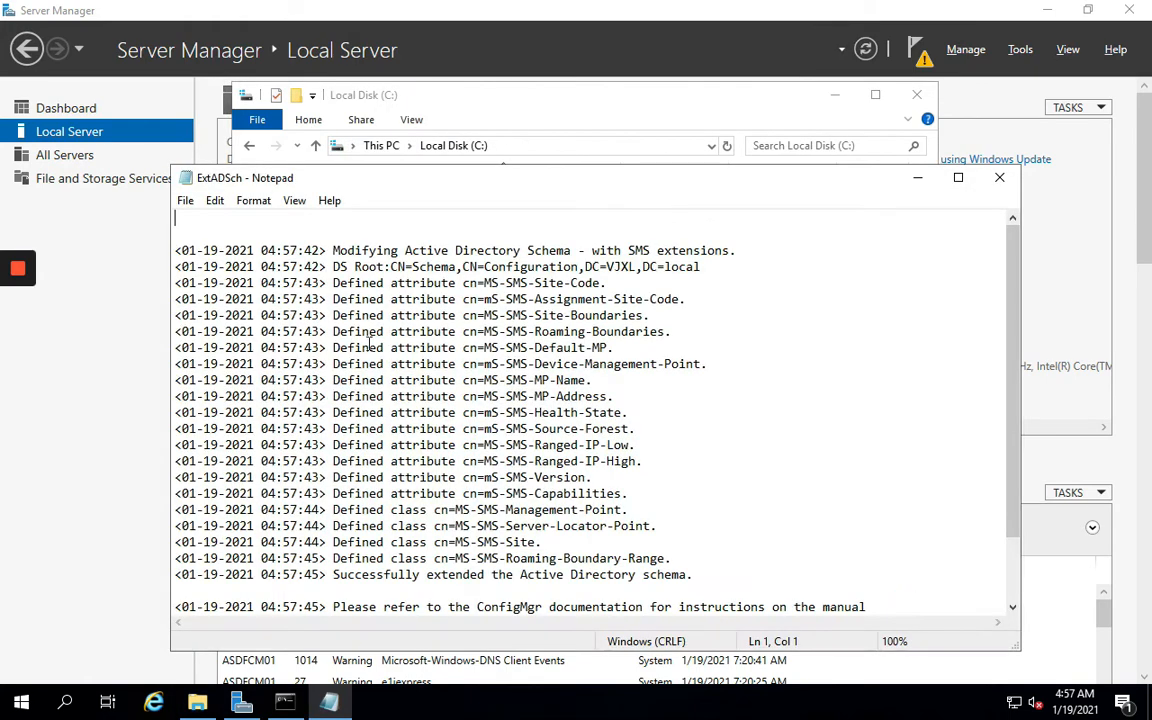
pyautogui.scroll(-2, 519, 484)
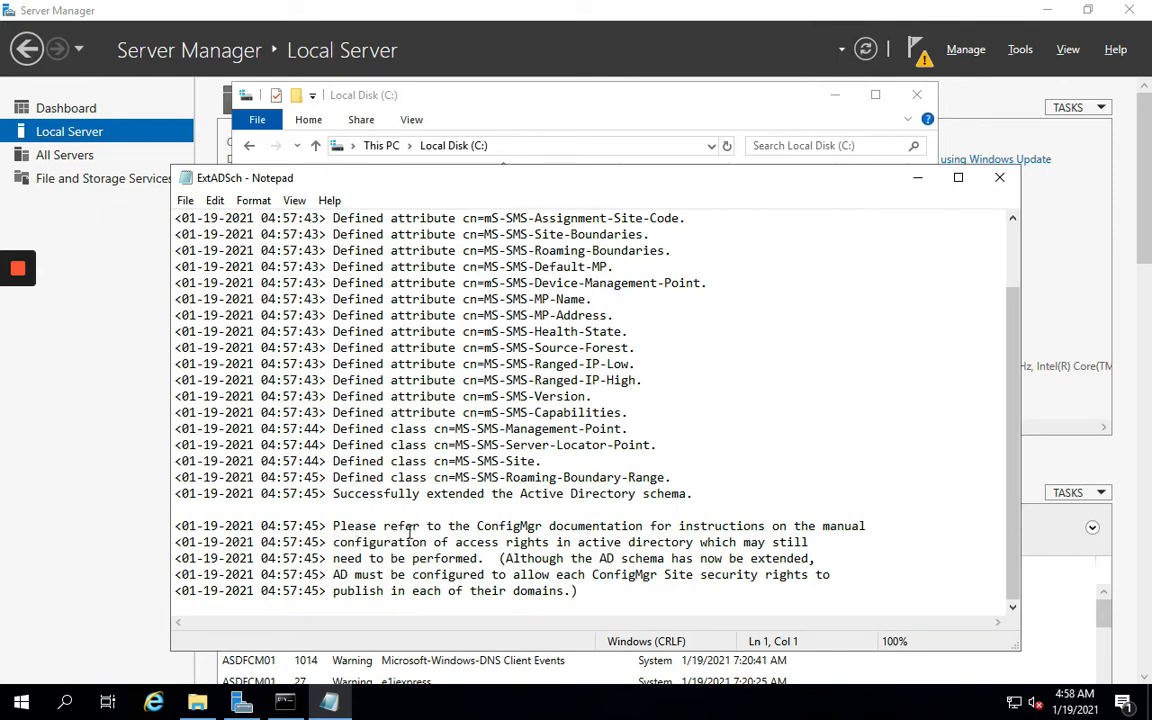
pyautogui.moveTo(335, 494); pyautogui.dragTo(702, 499)
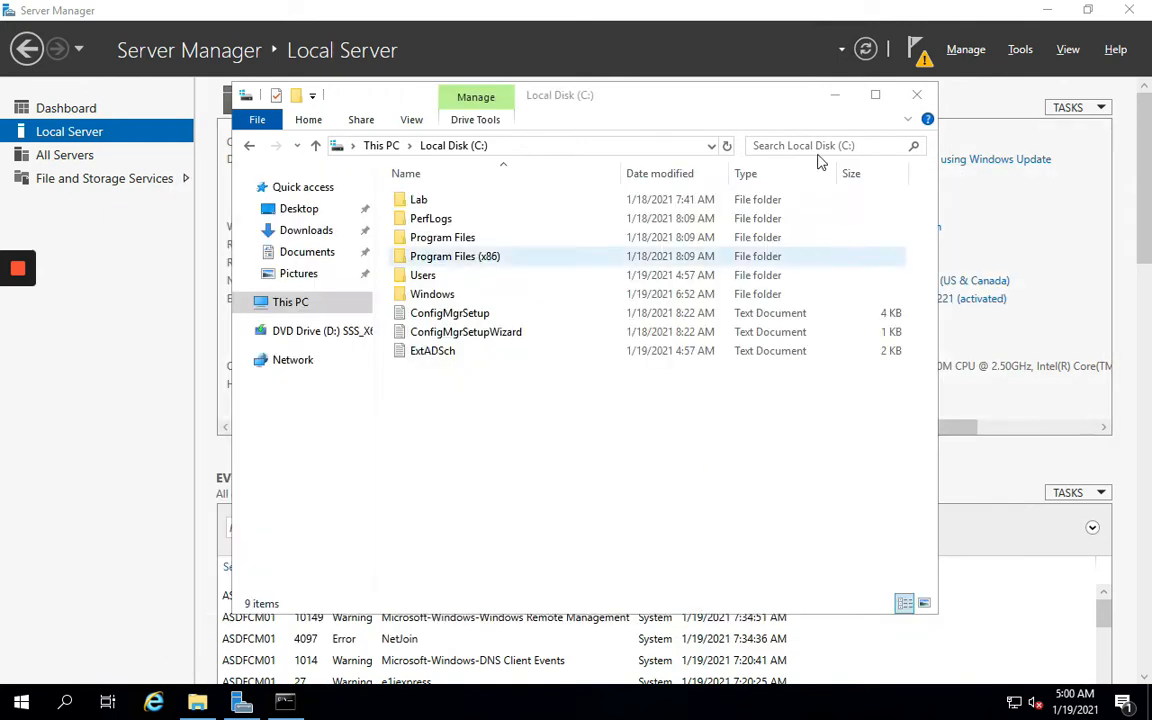
pyautogui.click(837, 95)
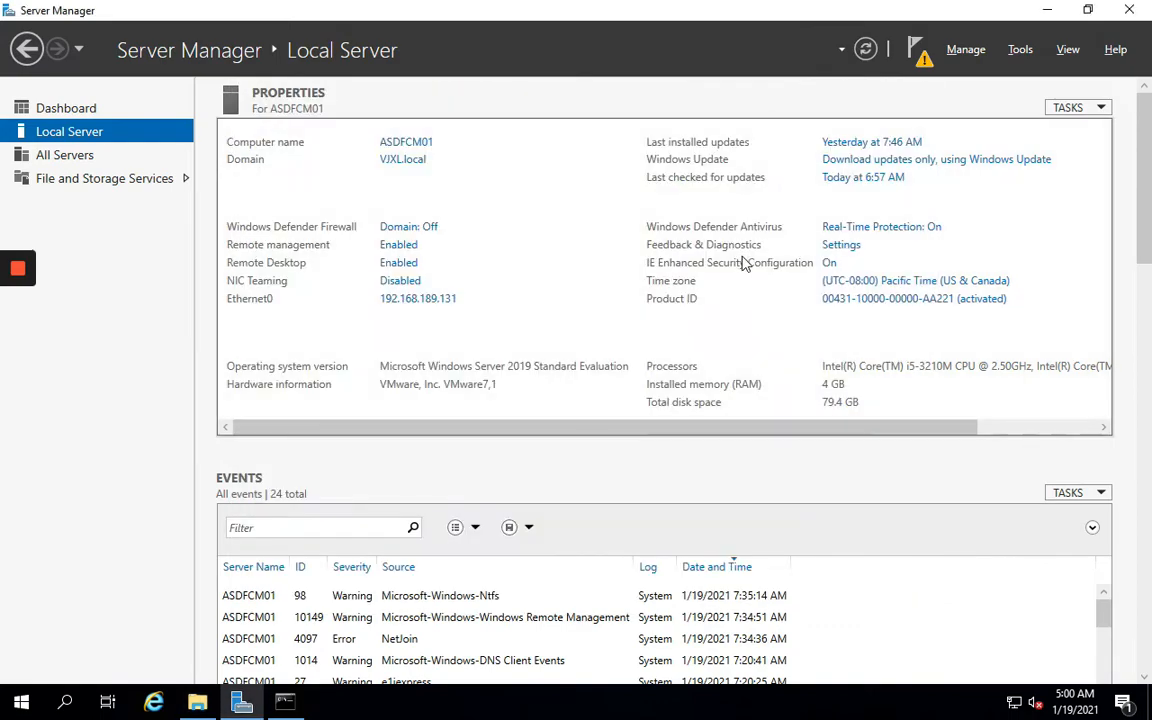
# Mark the schema extension step green in OneNote and select the Configure Windows Firewall step
pyautogui.press('super+Tab')
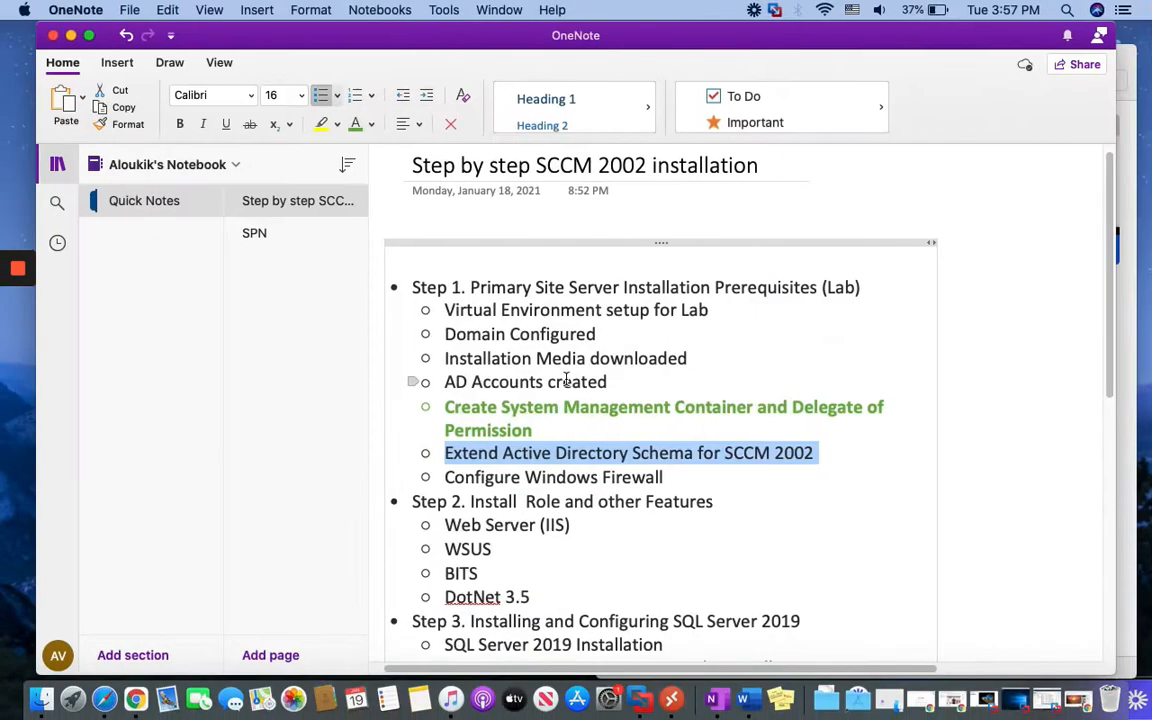
pyautogui.click(356, 127)
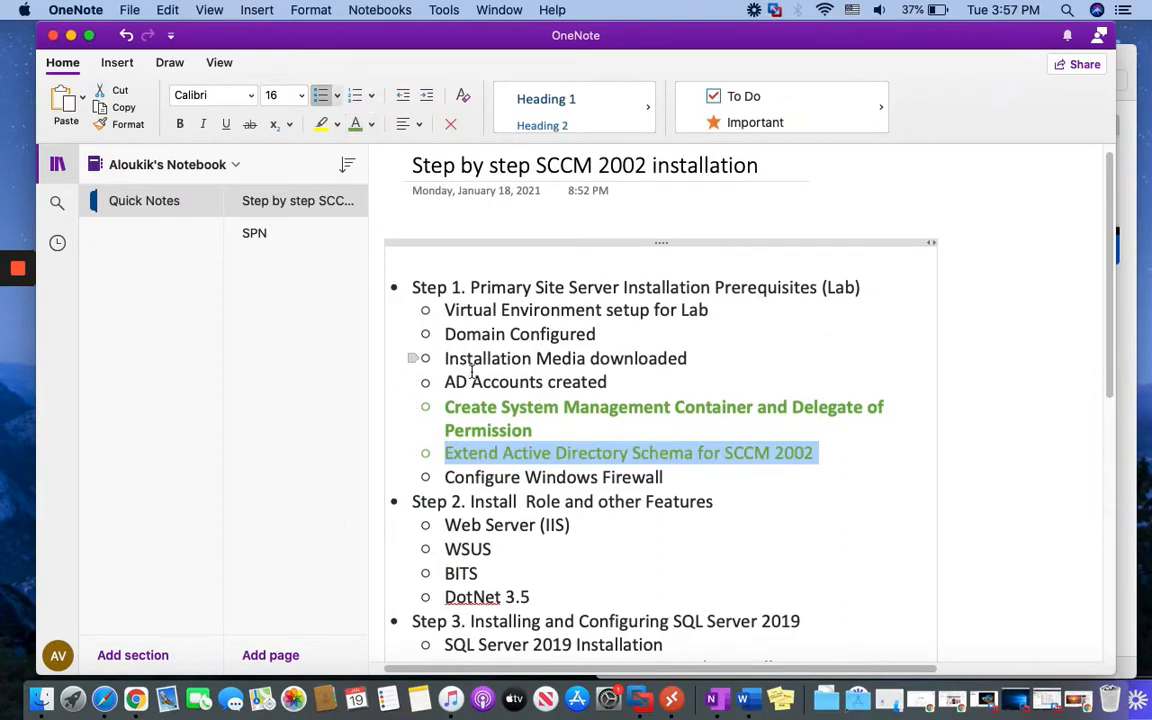
pyautogui.click(466, 478)
pyautogui.moveTo(444, 477); pyautogui.dragTo(663, 477)
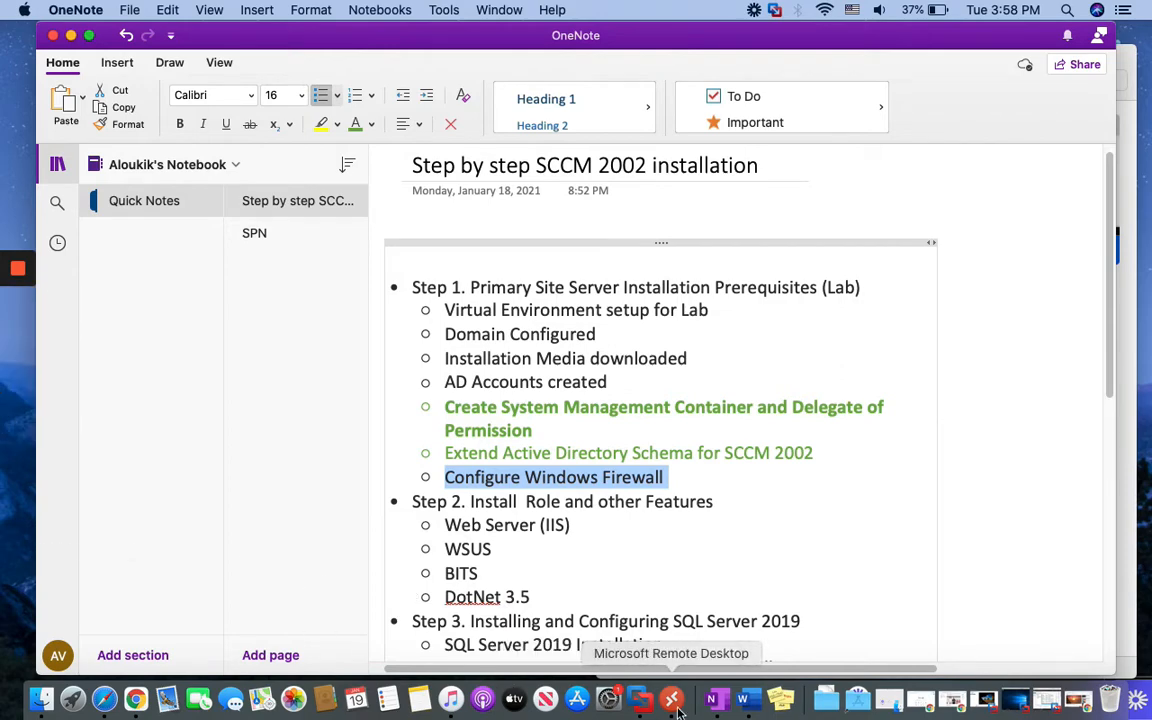
# Reconnect to FusionCM01 from Microsoft Remote Desktop's connection list
pyautogui.click(640, 692)
pyautogui.rightClick(945, 210)
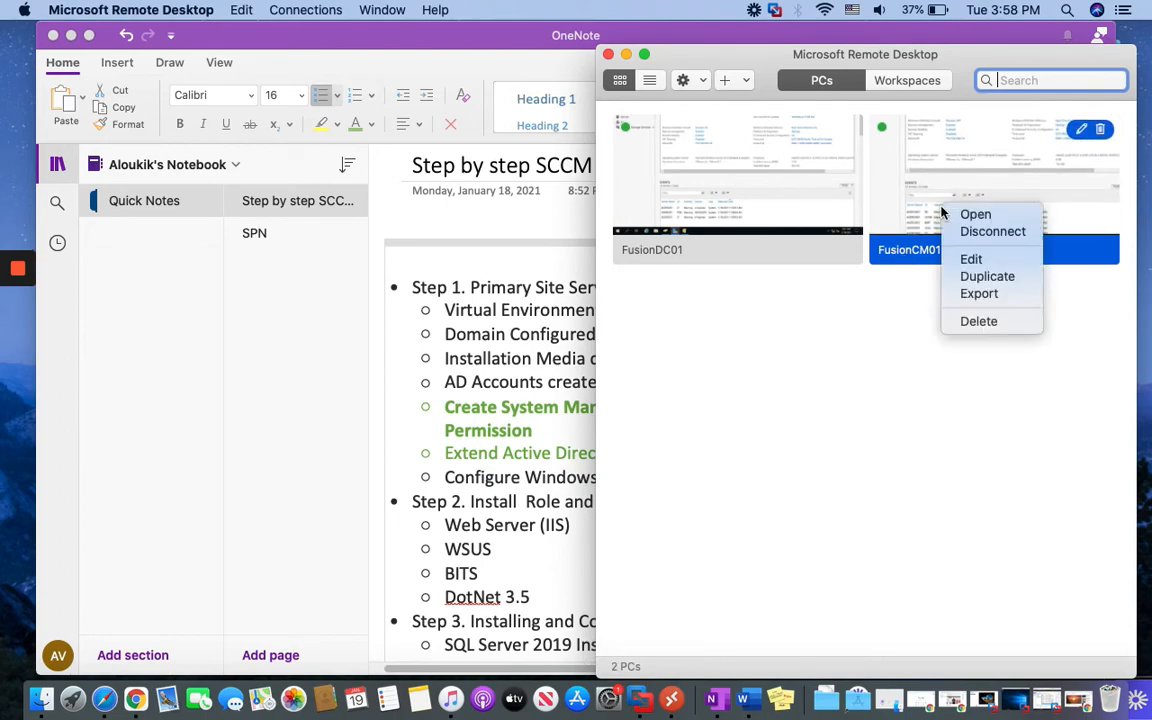
pyautogui.click(967, 218)
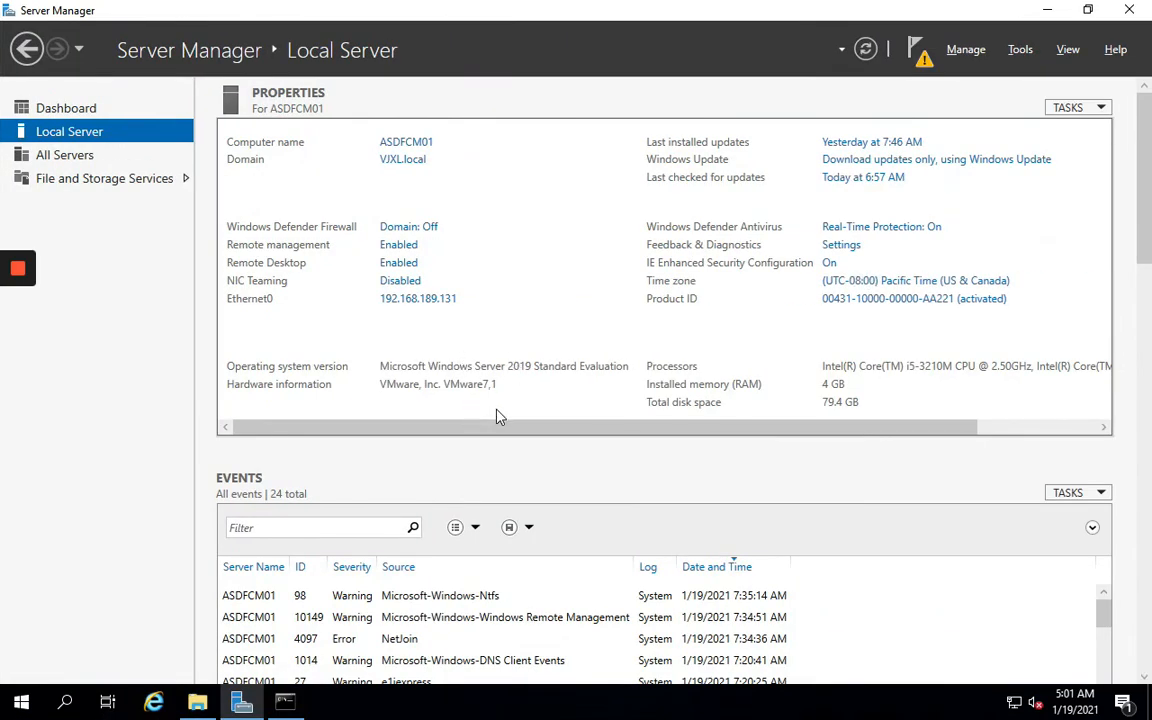
# Launch wf.msc and start a new inbound rule from the Action menu
pyautogui.click(65, 702)
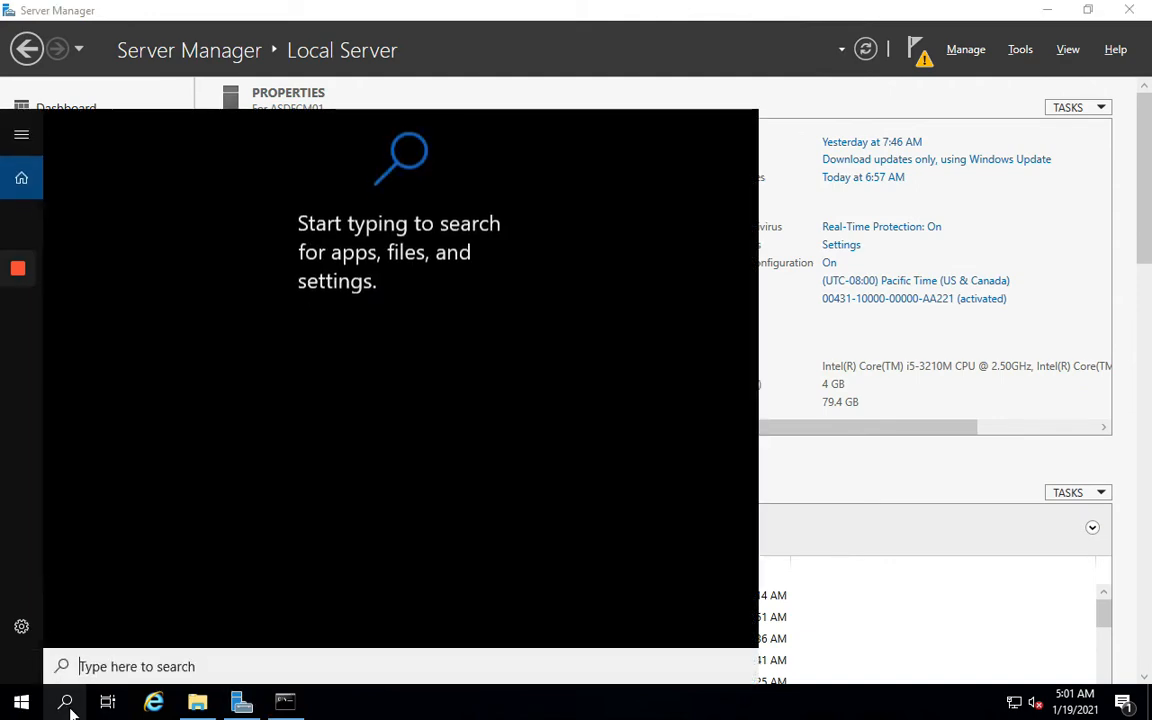
pyautogui.write('wf')
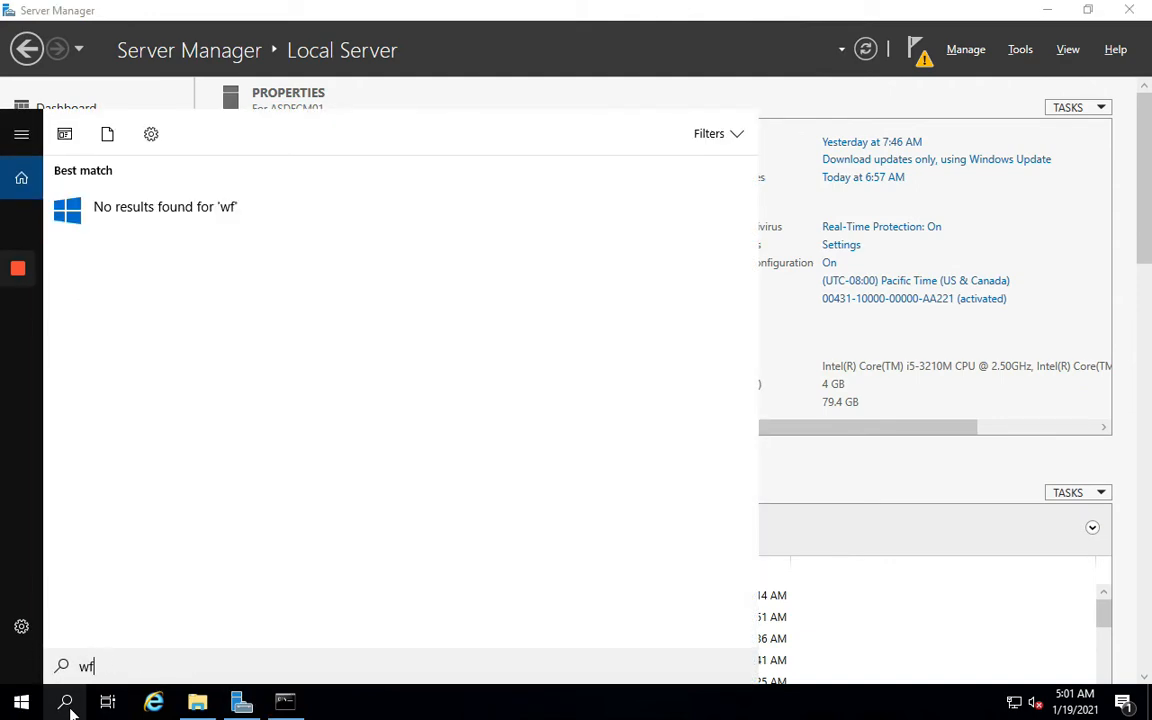
pyautogui.write('.msc')
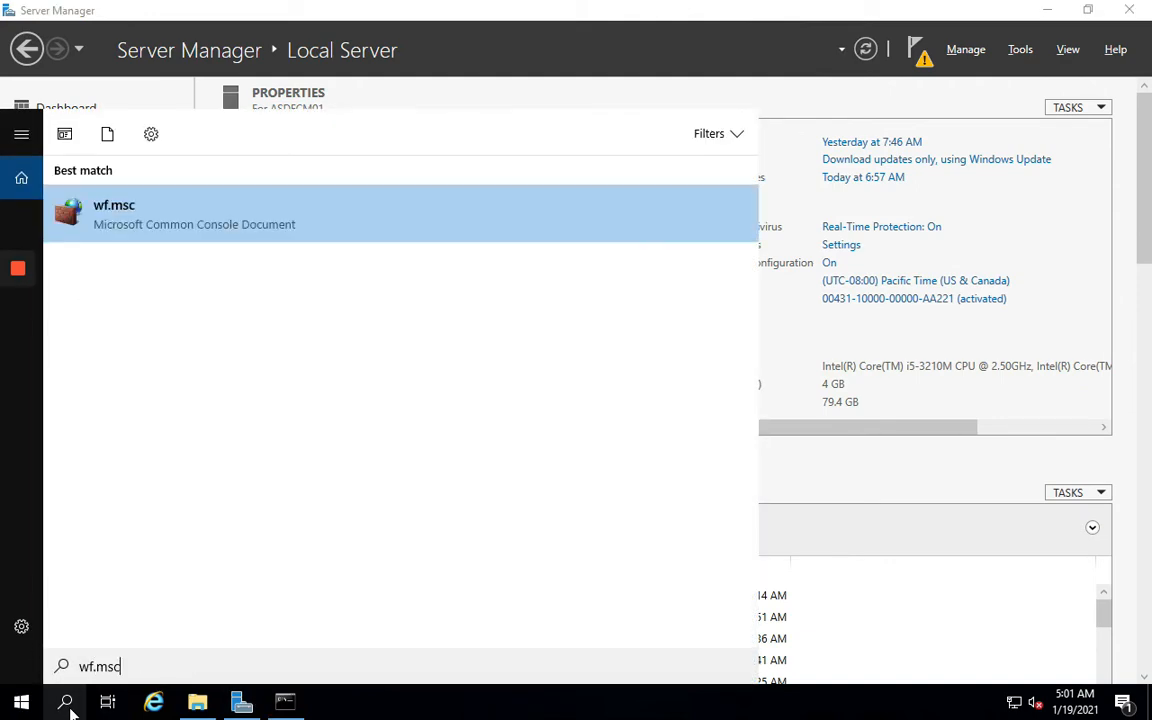
pyautogui.press('Return')
pyautogui.press('Down')
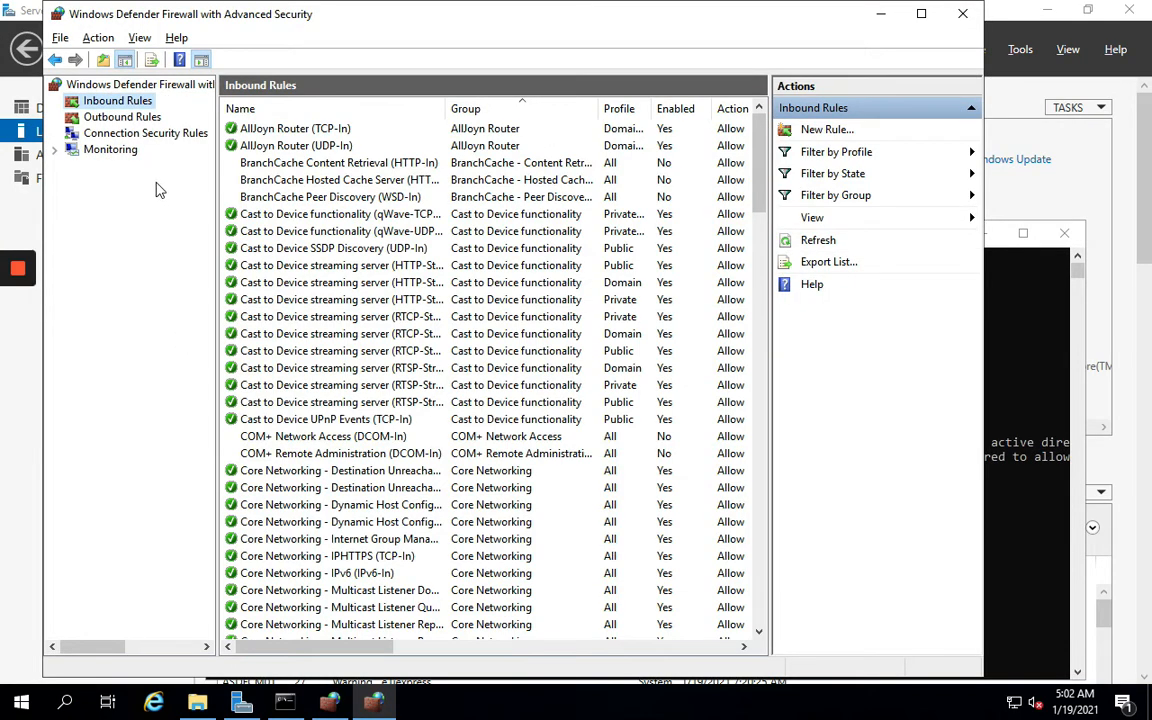
pyautogui.click(139, 38)
pyautogui.click(98, 38)
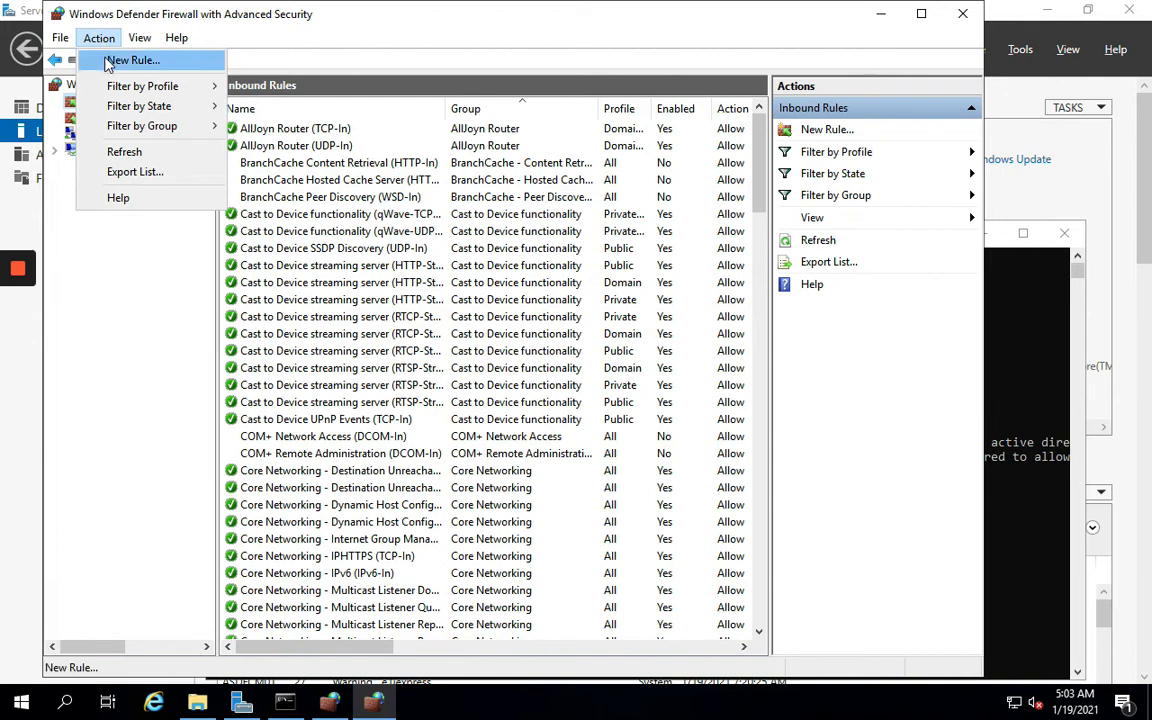
pyautogui.click(110, 62)
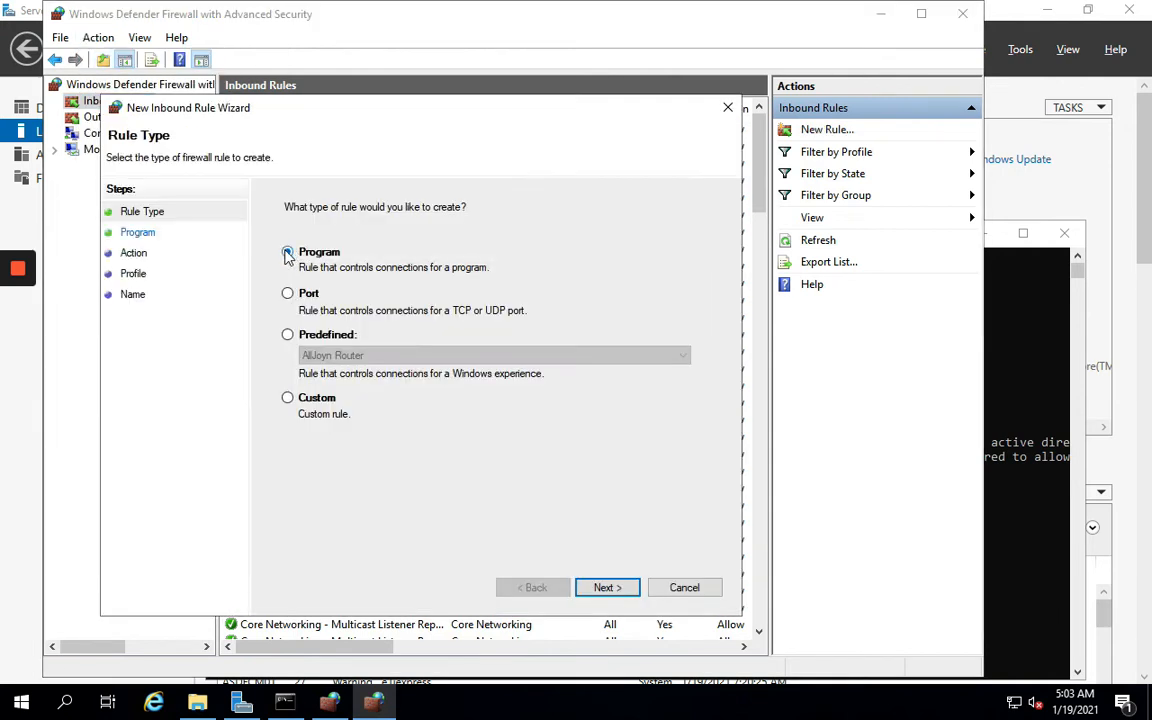
# Define a port rule allowing TCP ports 1433,4022
pyautogui.click(311, 299)
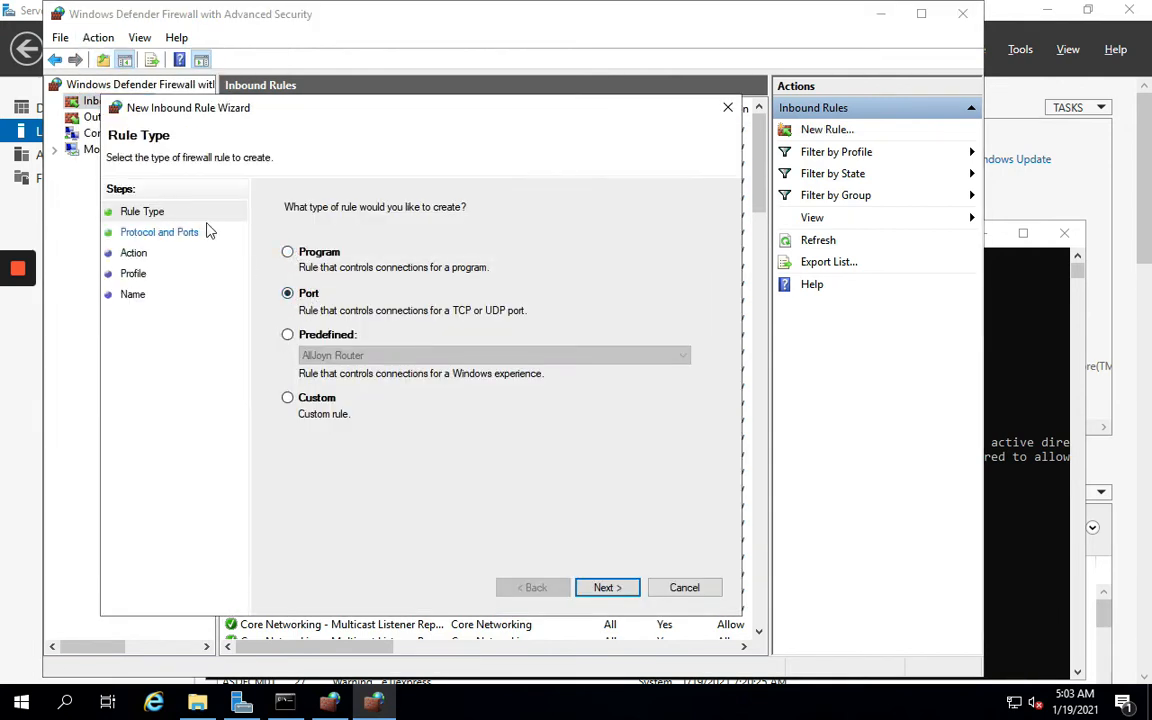
pyautogui.click(609, 590)
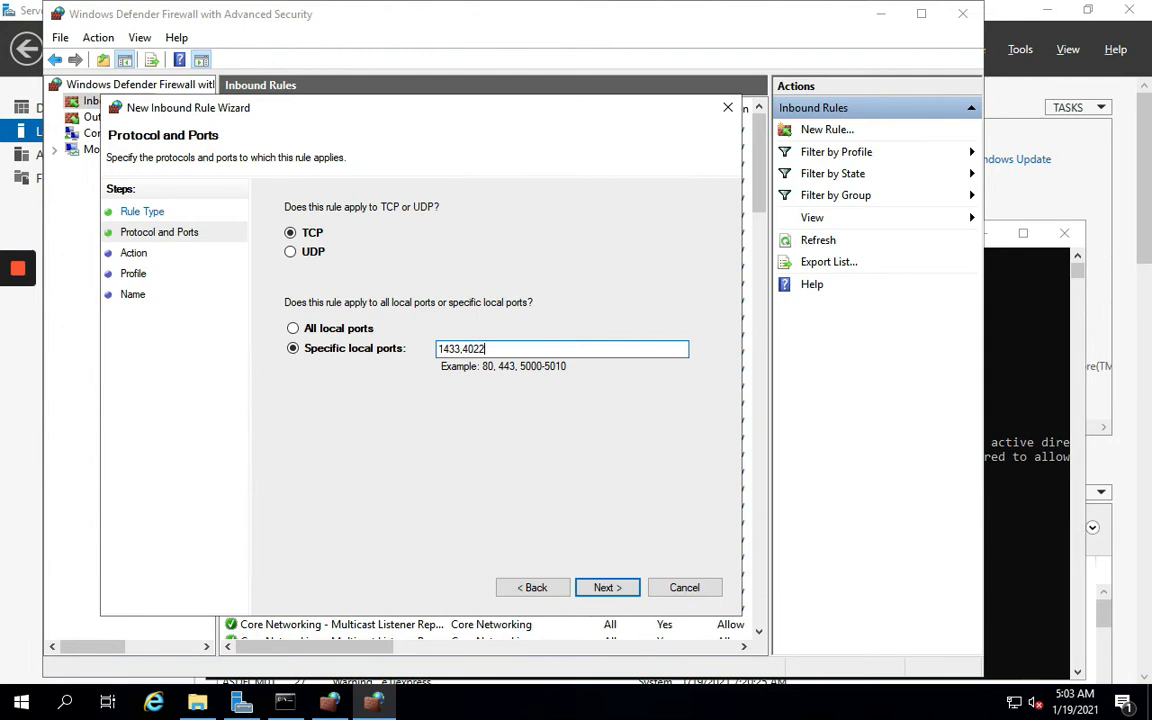
pyautogui.click(603, 588)
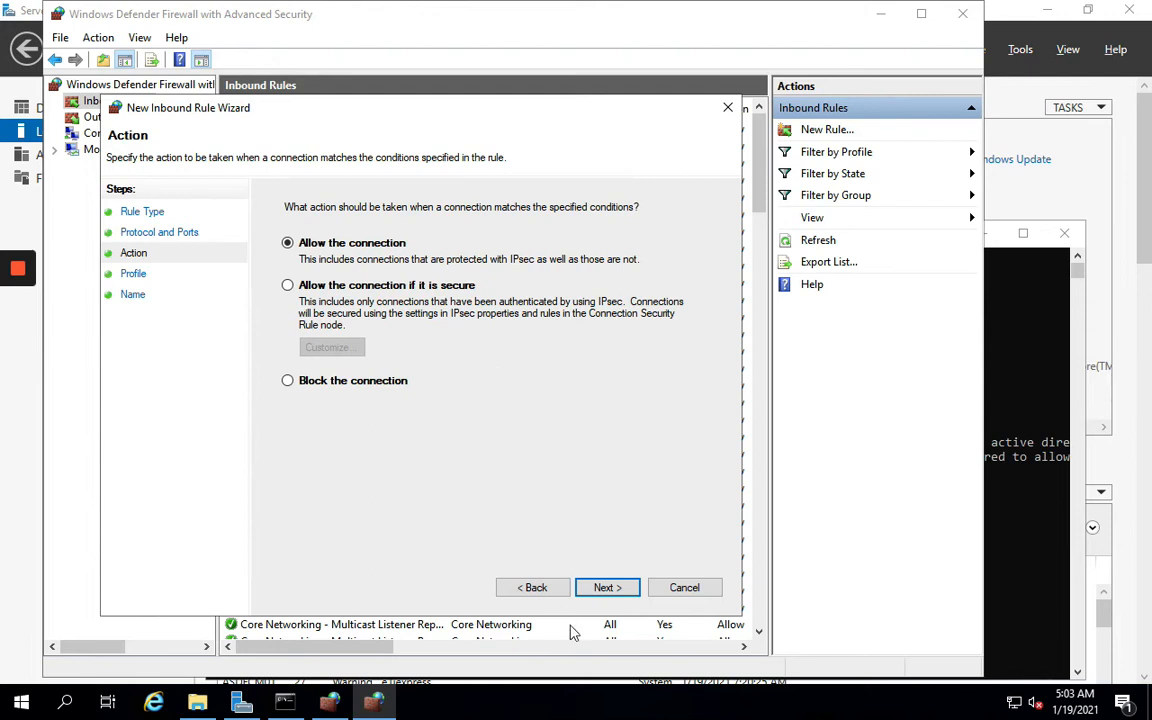
pyautogui.click(604, 588)
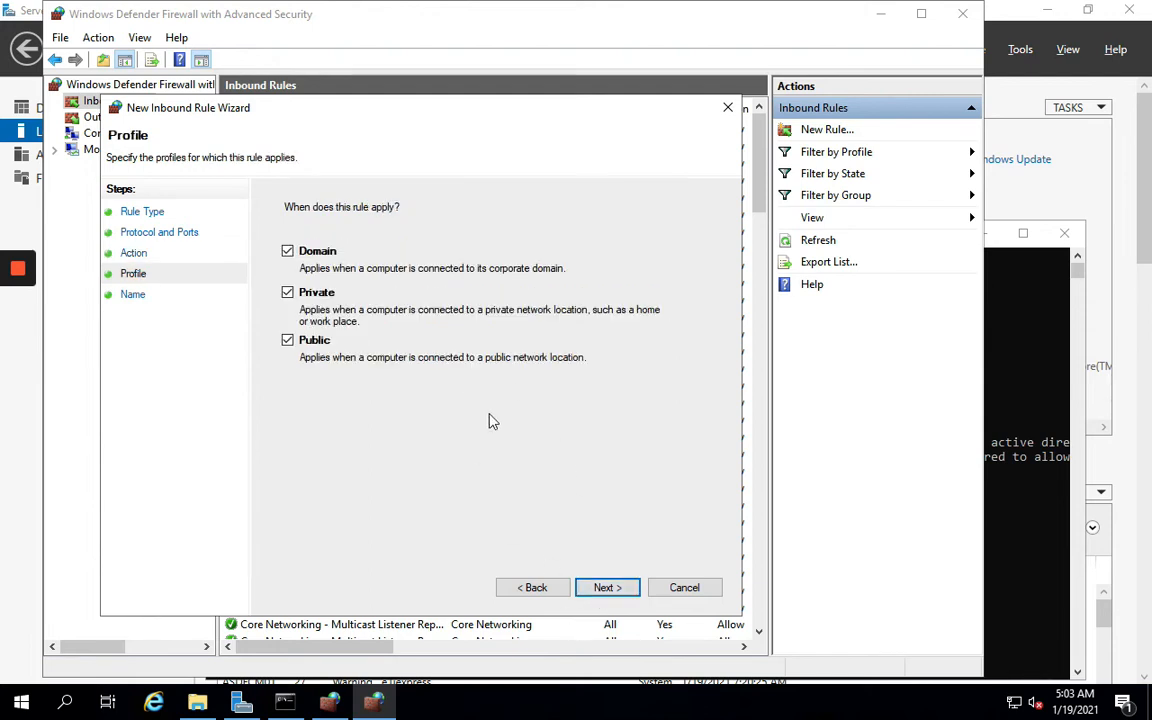
# Restrict the rule to the Domain profile and save it as 'Ports for SCCM (SQL)'
pyautogui.click(287, 292)
pyautogui.click(287, 340)
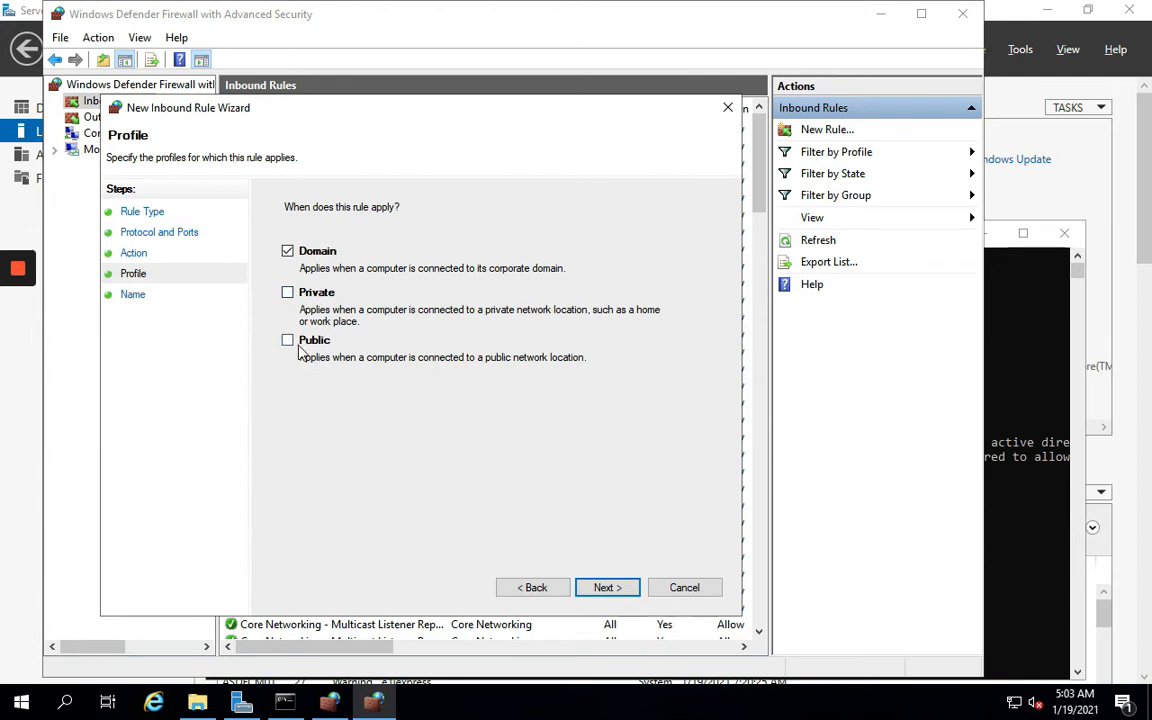
pyautogui.click(615, 590)
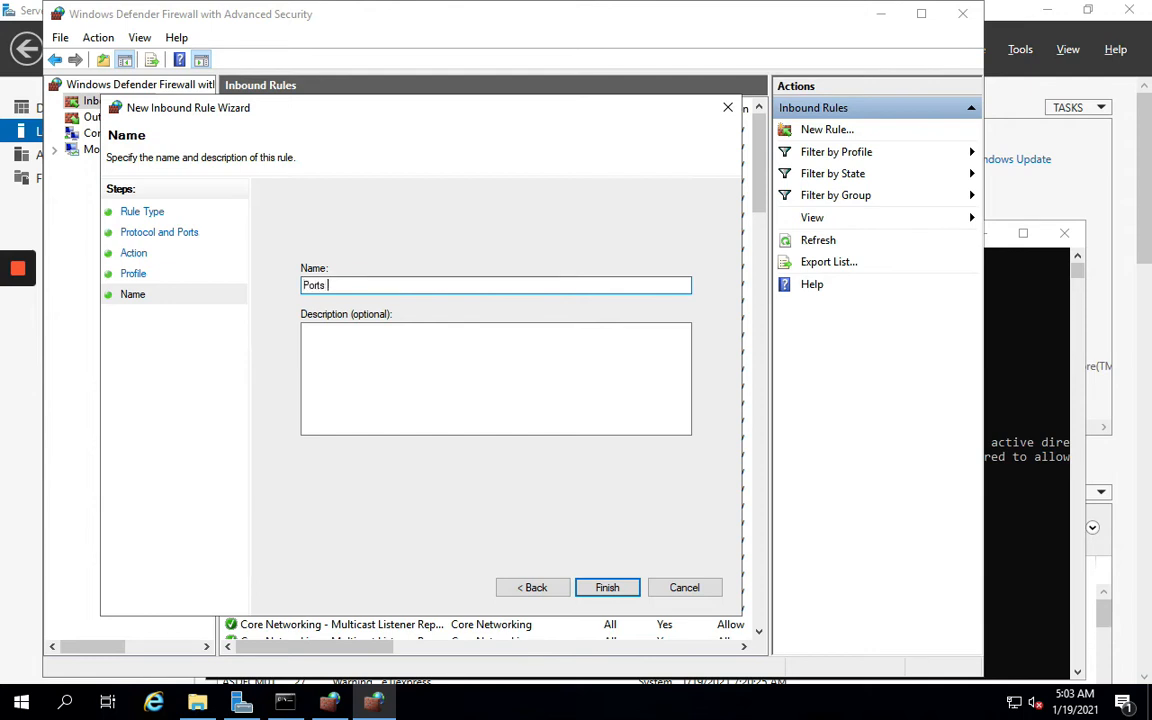
pyautogui.write('for SCCM (SQL')
pyautogui.click(618, 589)
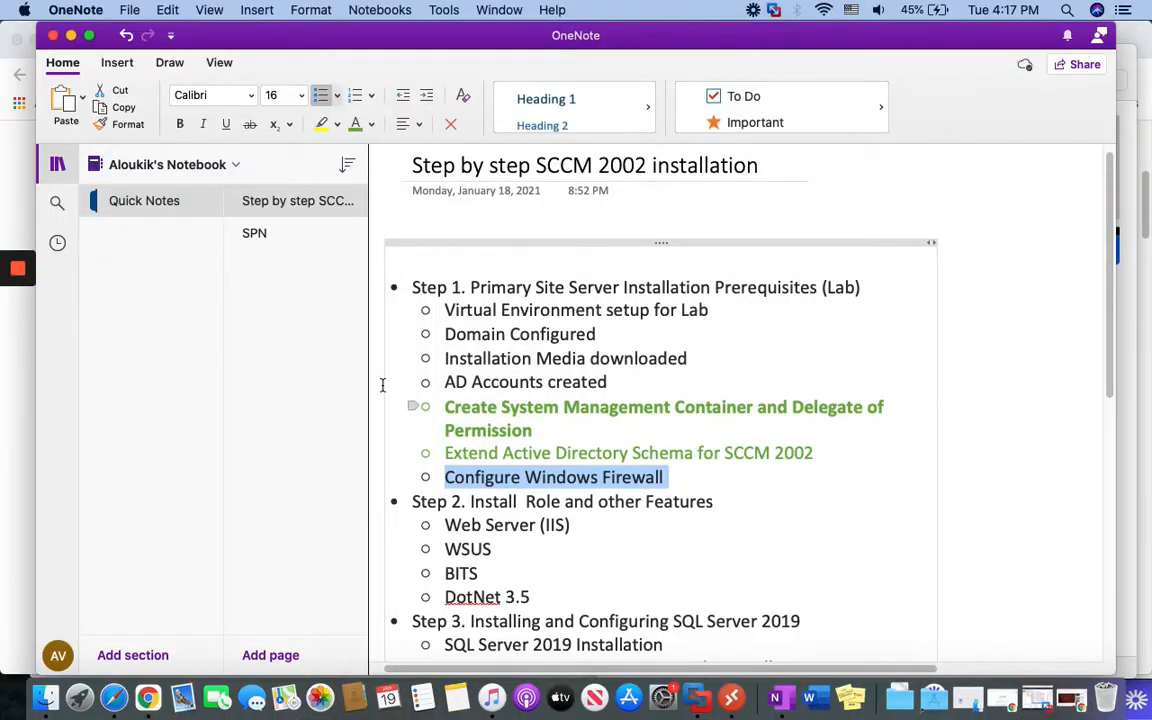
# Colour the 'Configure Windows Firewall' step green in OneNote to mark it done
pyautogui.click(356, 124)
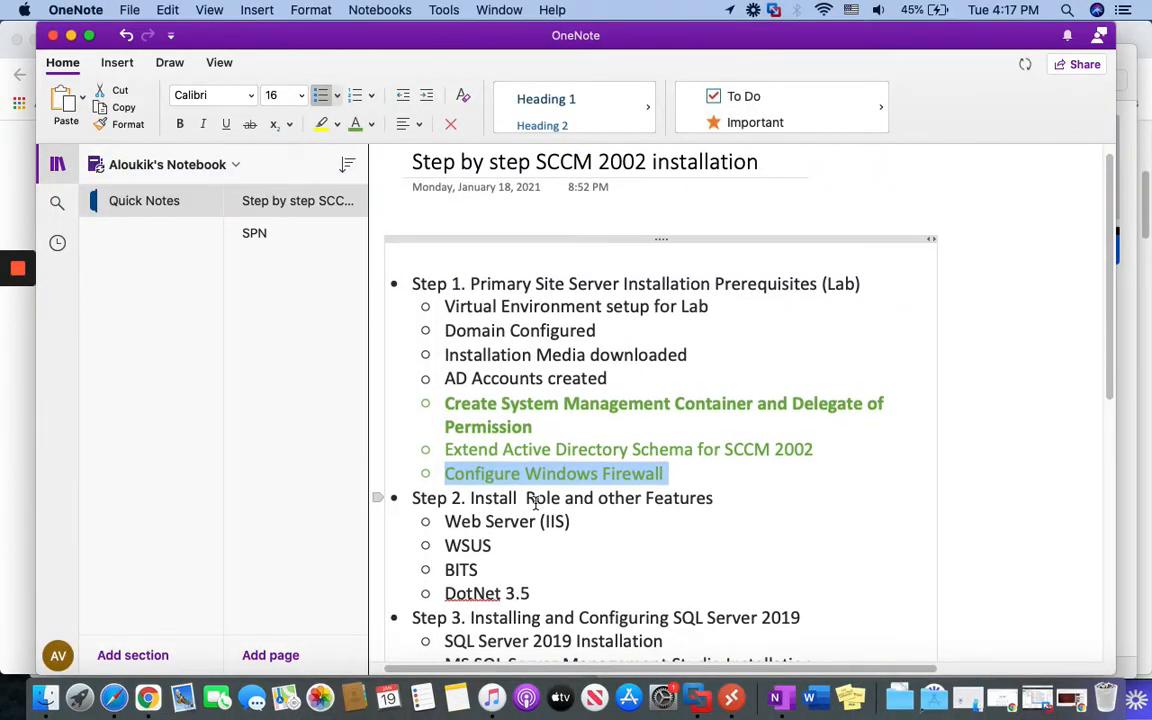
pyautogui.scroll(-2, 533, 505)
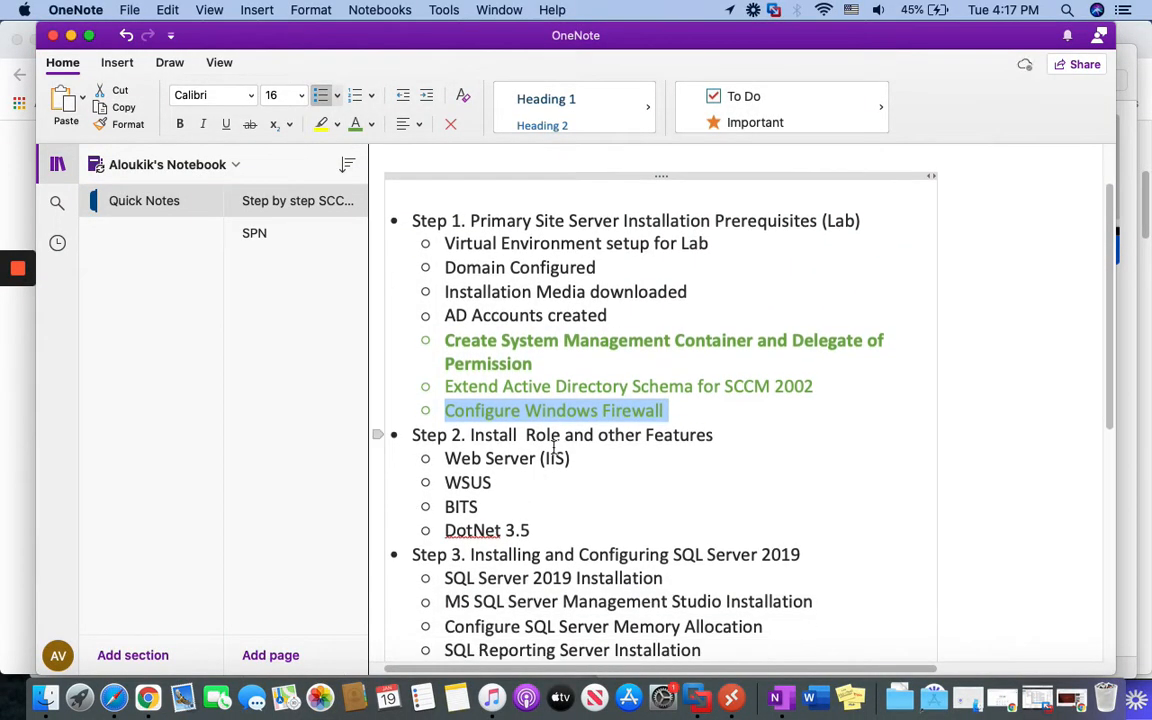
pyautogui.scroll(-2, 561, 458)
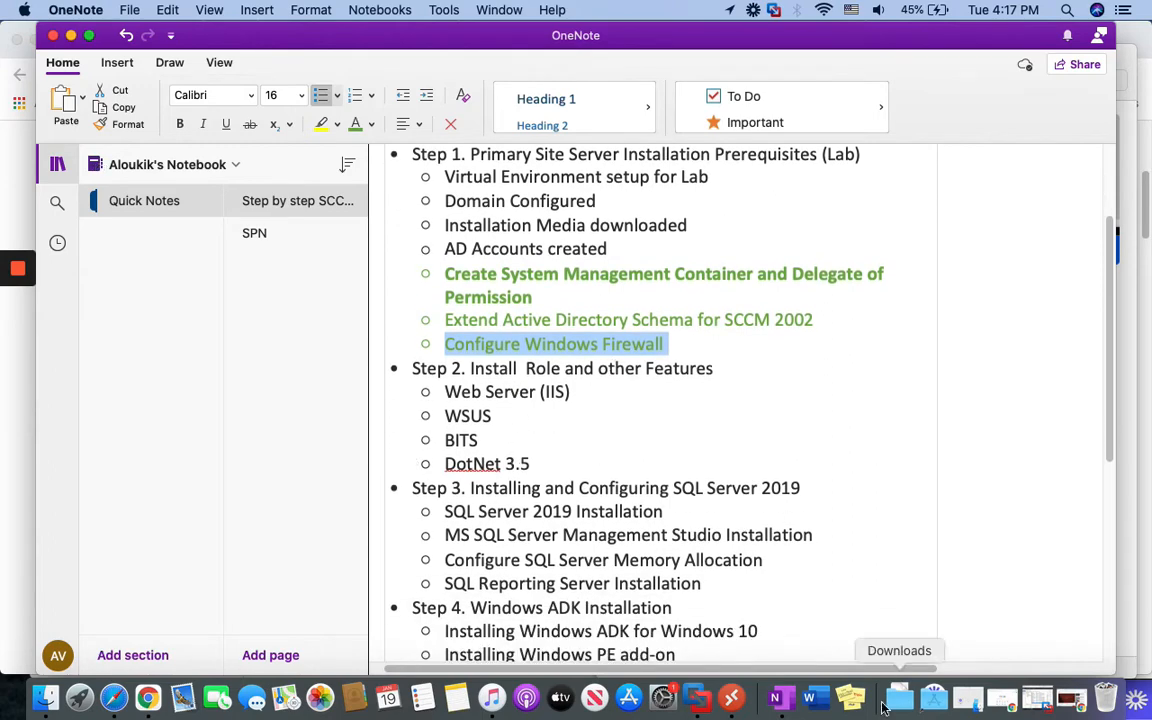
# Reconnect to the FusionCM01 server from Microsoft Remote Desktop
pyautogui.click(732, 697)
pyautogui.rightClick(953, 199)
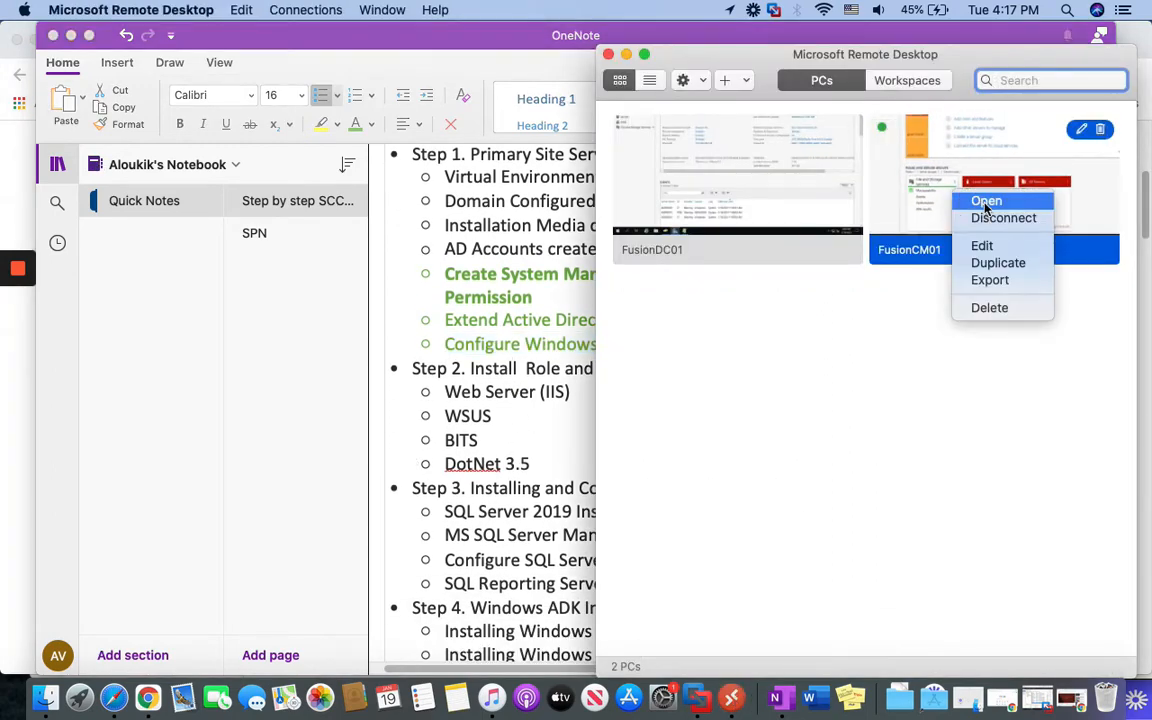
pyautogui.click(975, 205)
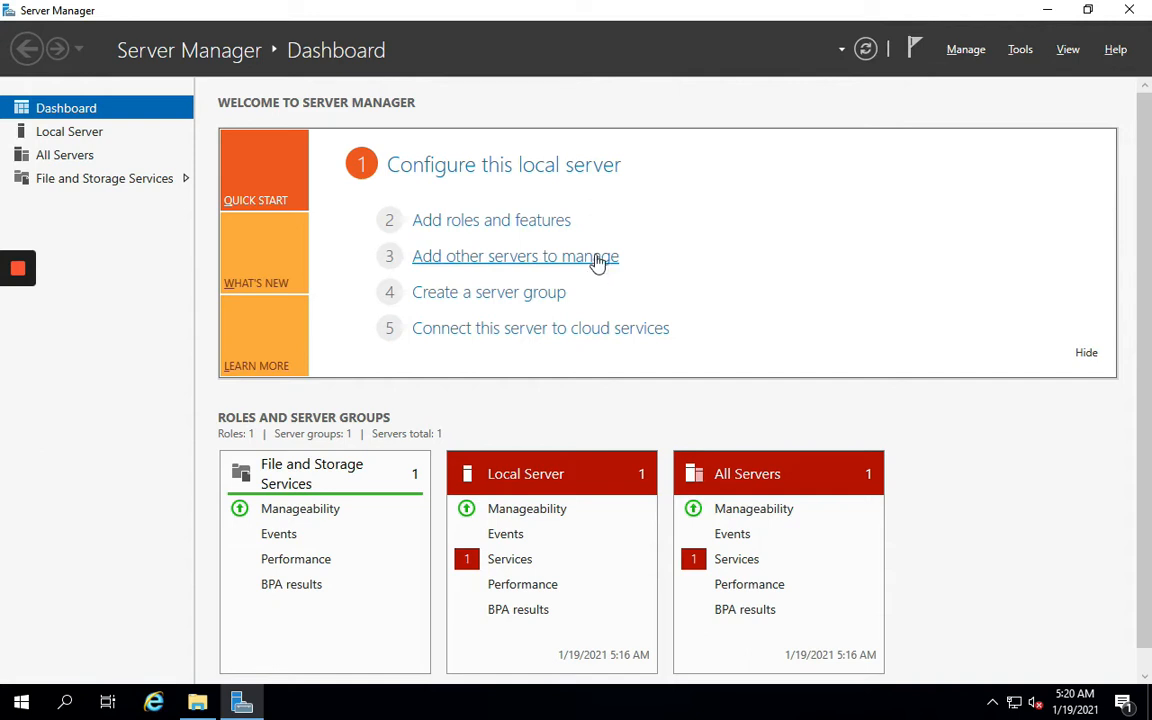
# Launch Add Roles and Features and reach Server Roles with role-based installation on CM01
pyautogui.click(543, 224)
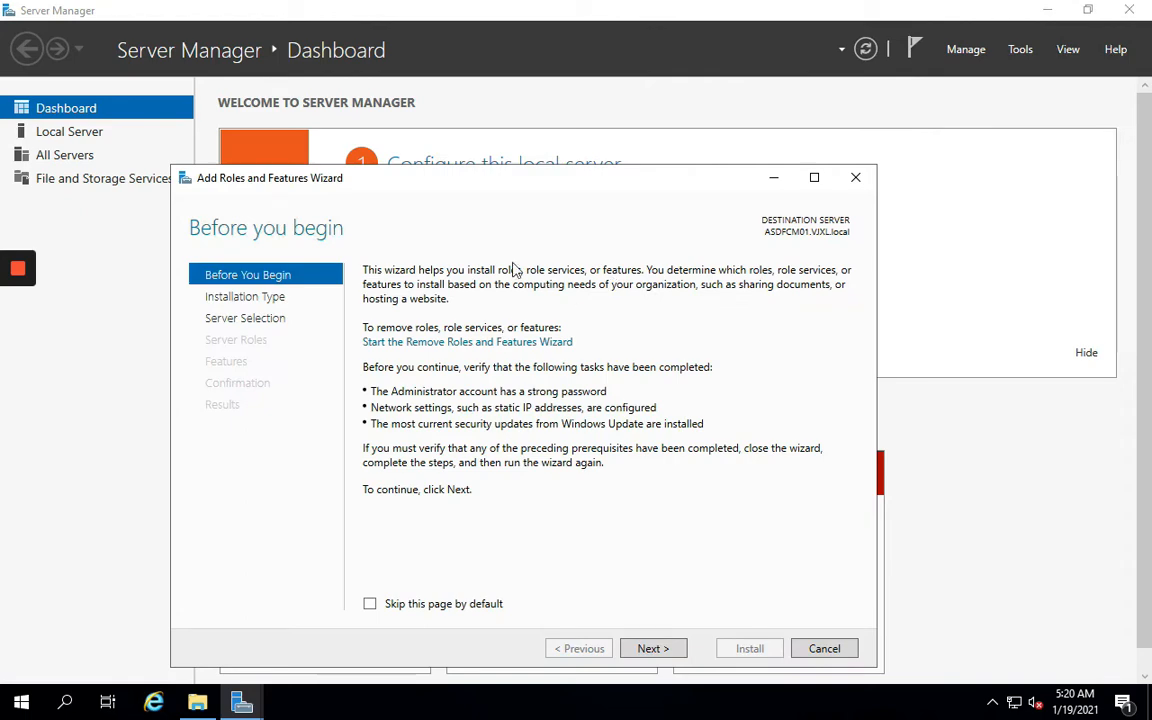
pyautogui.moveTo(507, 188); pyautogui.dragTo(562, 122)
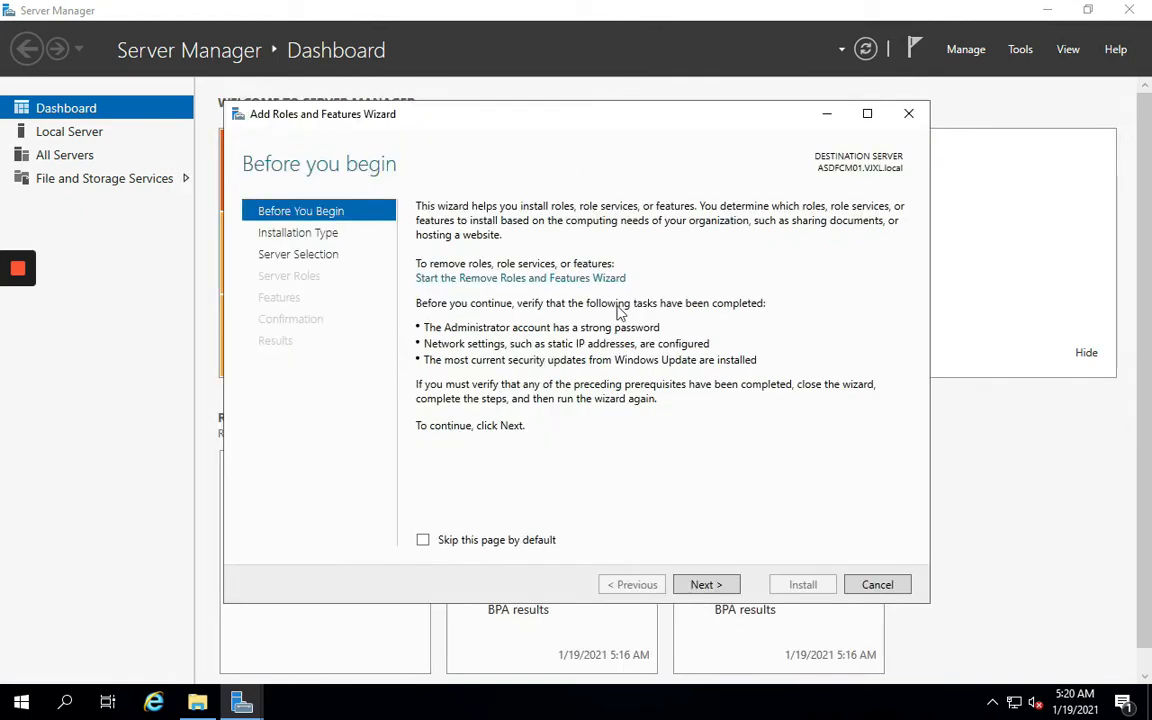
pyautogui.click(705, 588)
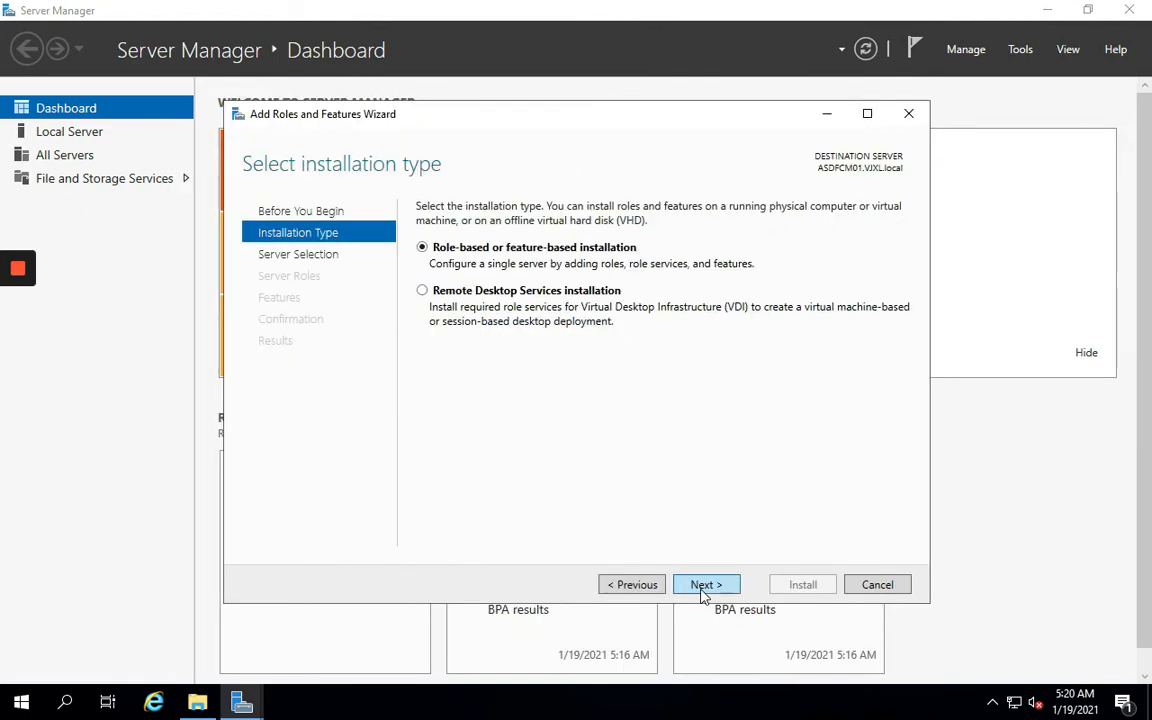
pyautogui.click(704, 588)
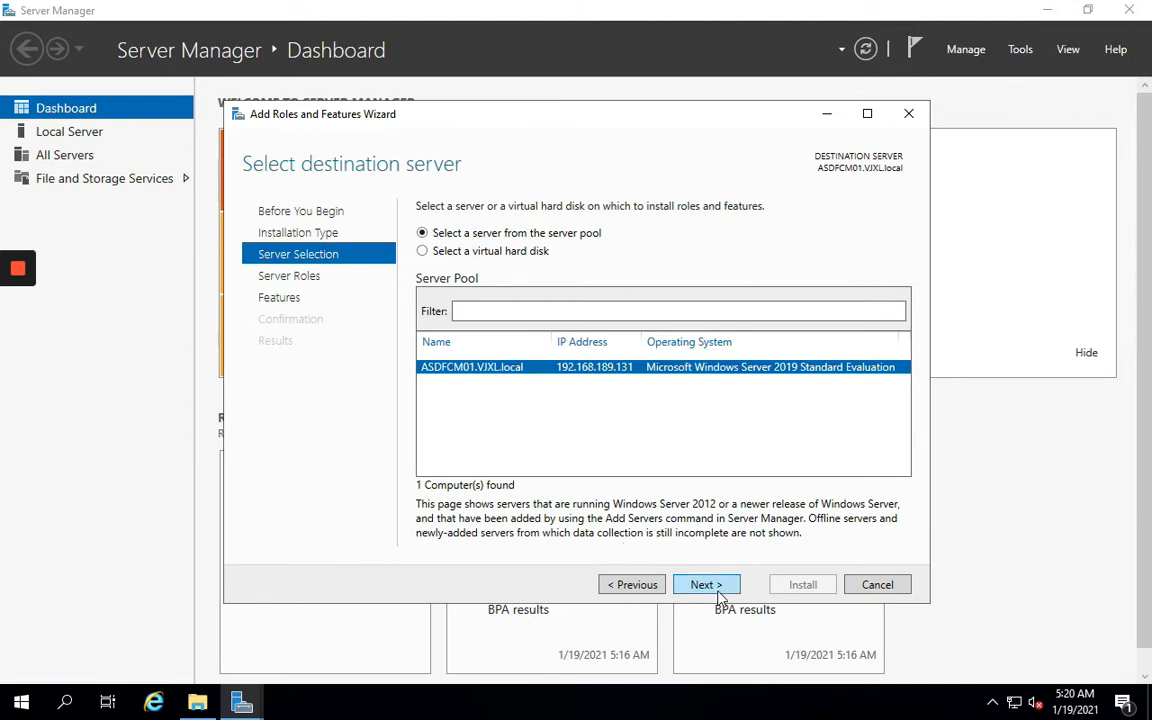
pyautogui.click(710, 588)
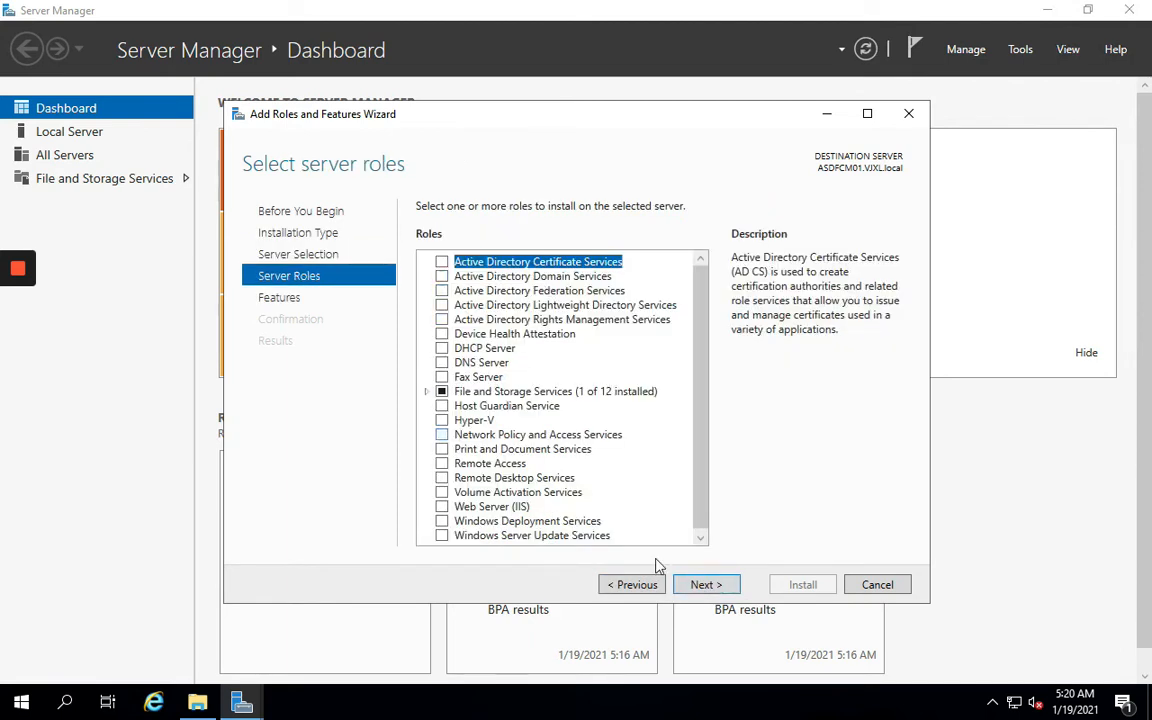
pyautogui.click(705, 584)
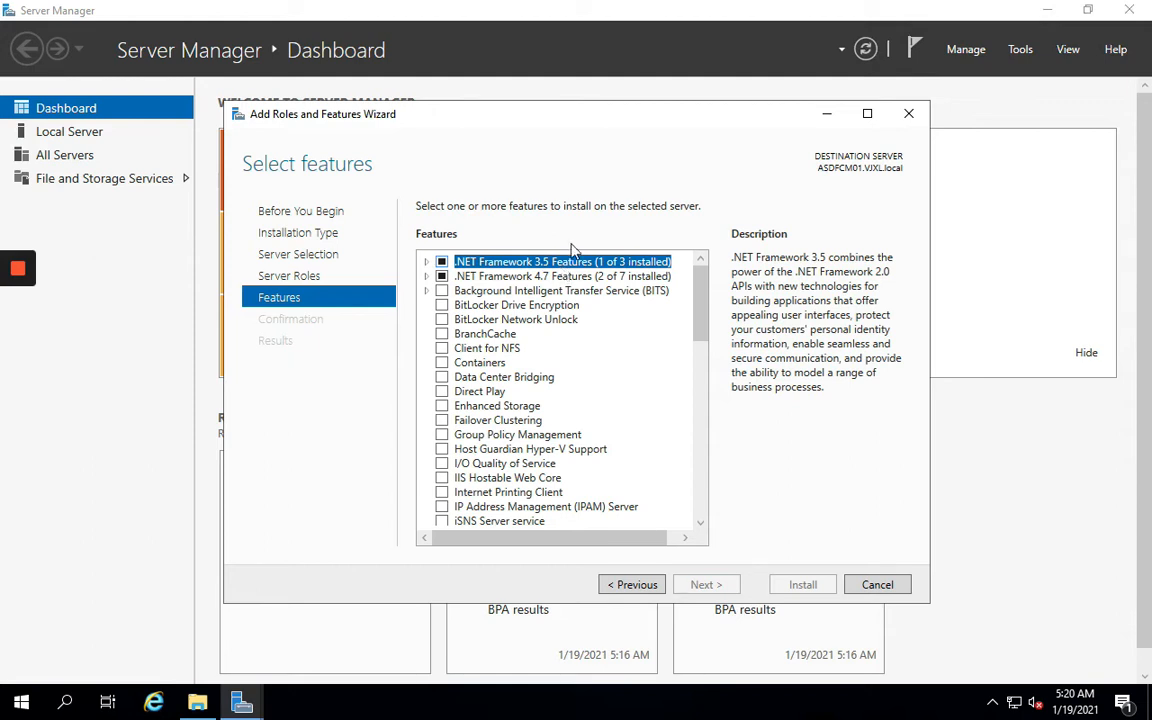
pyautogui.click(634, 586)
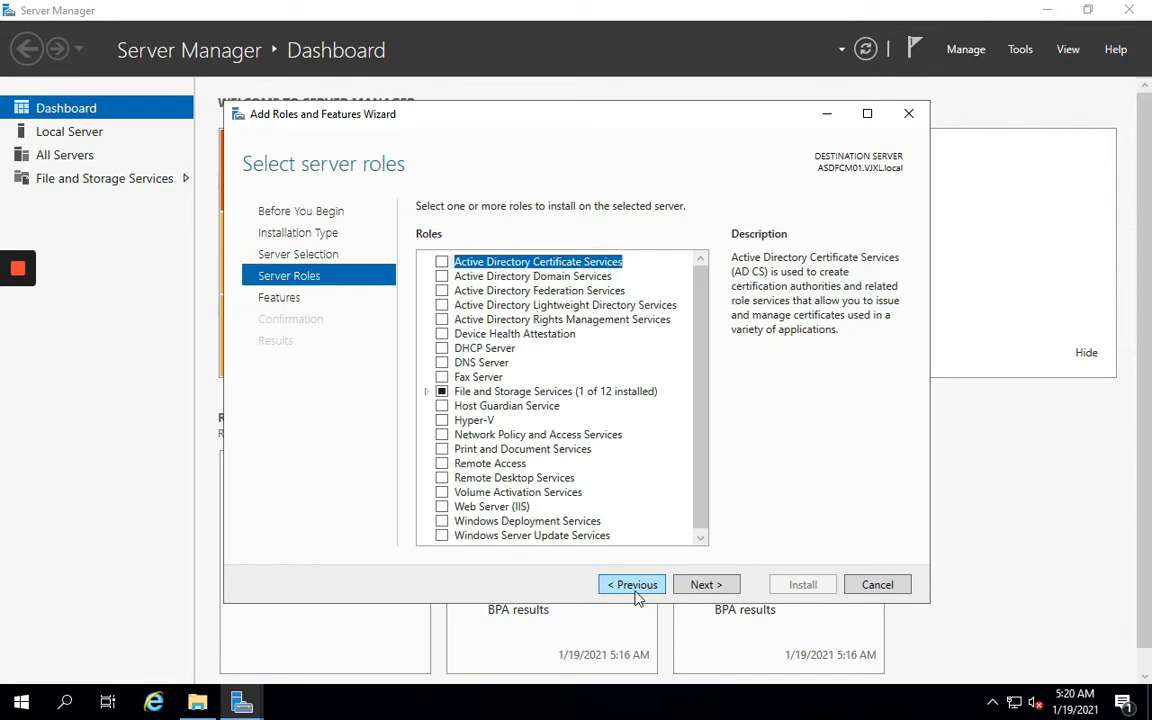
pyautogui.click(634, 586)
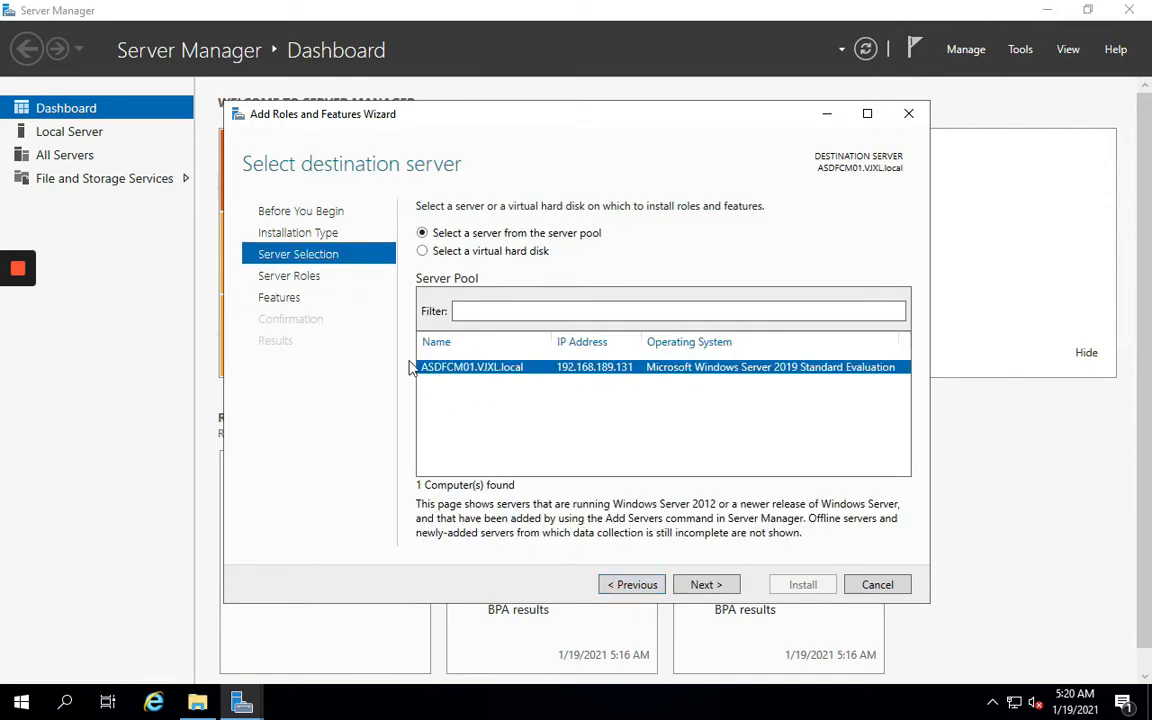
pyautogui.click(703, 586)
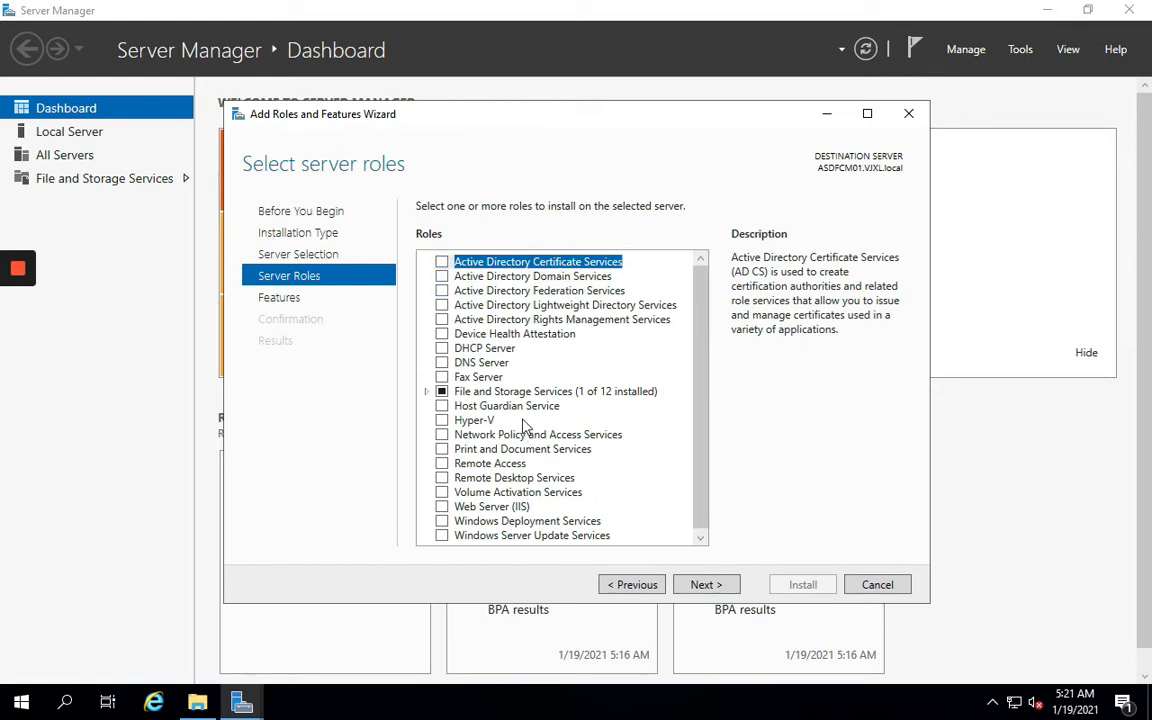
# Select the Web Server (IIS) and Windows Server Update Services roles, accepting their required features
pyautogui.click(442, 507)
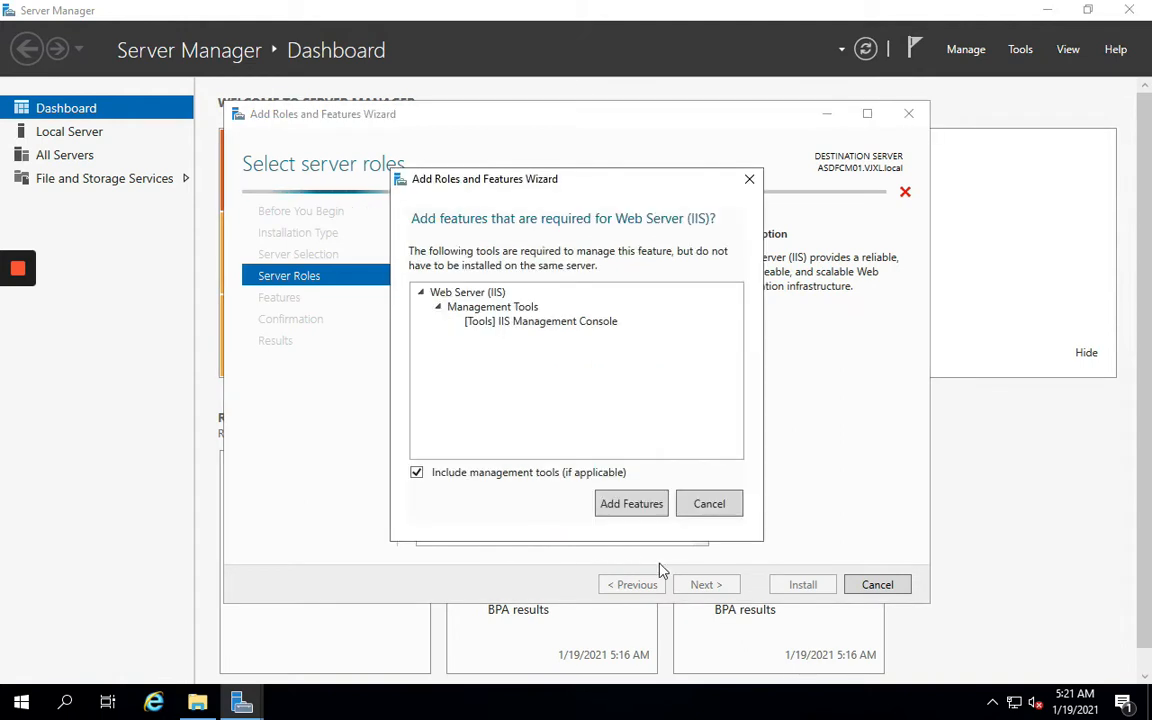
pyautogui.click(631, 504)
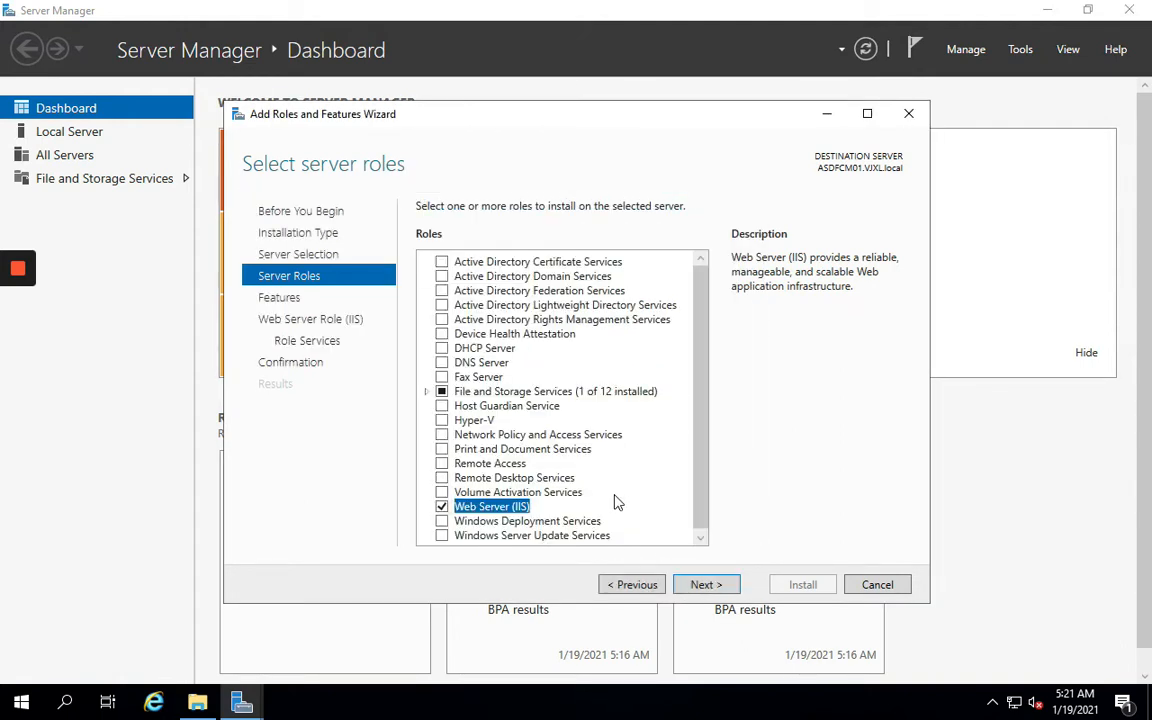
pyautogui.scroll(-1, 531, 504)
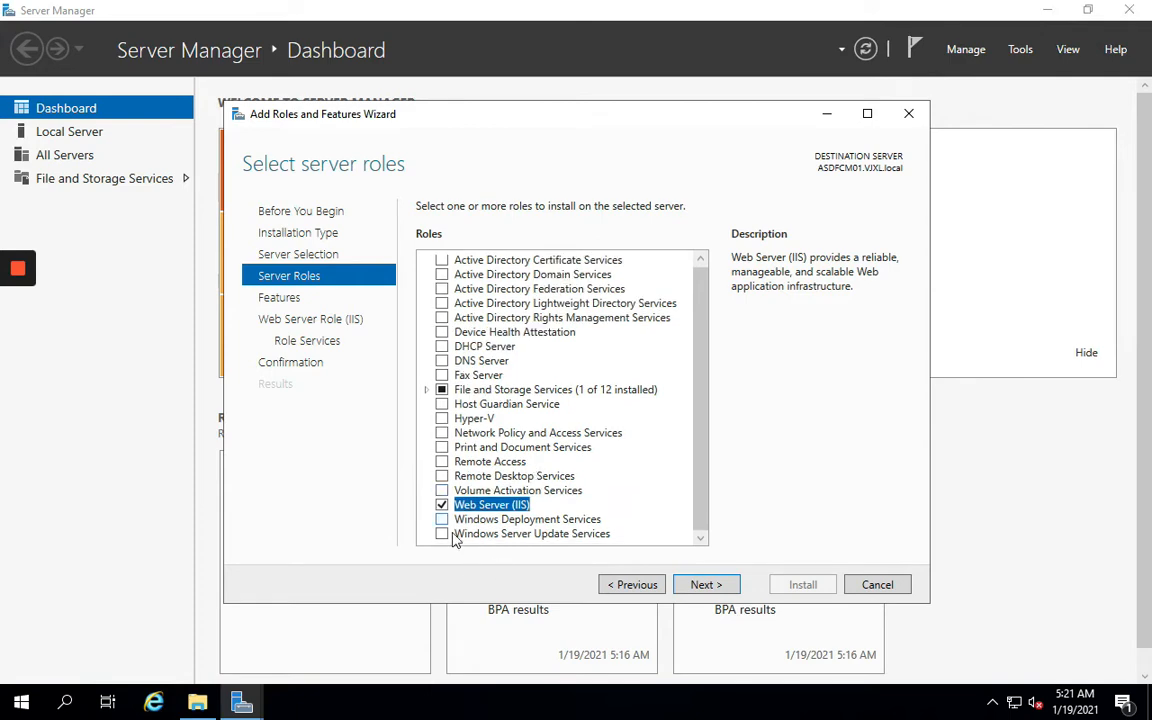
pyautogui.click(442, 535)
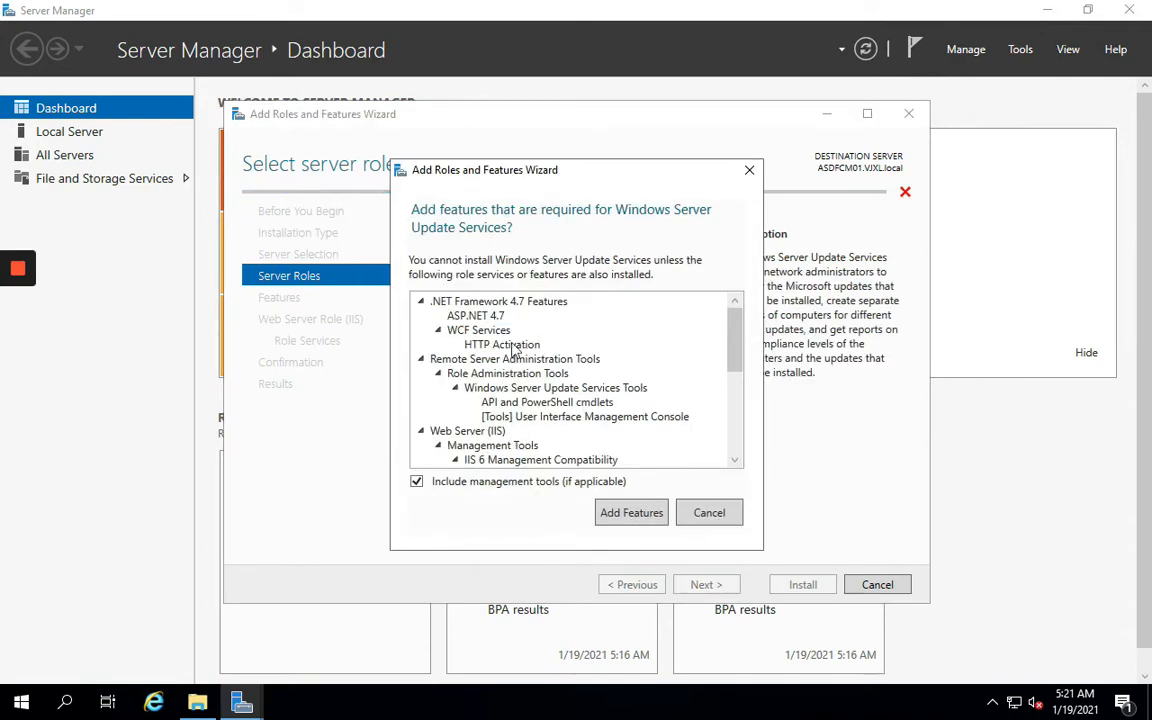
pyautogui.click(629, 515)
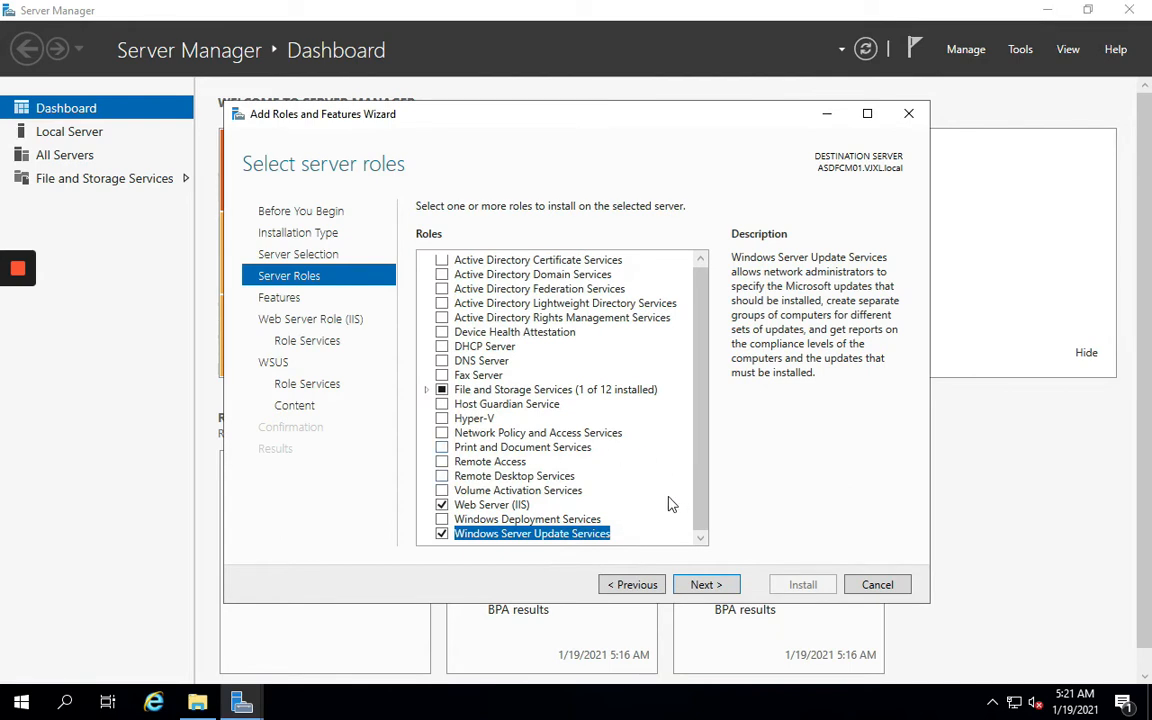
pyautogui.click(700, 588)
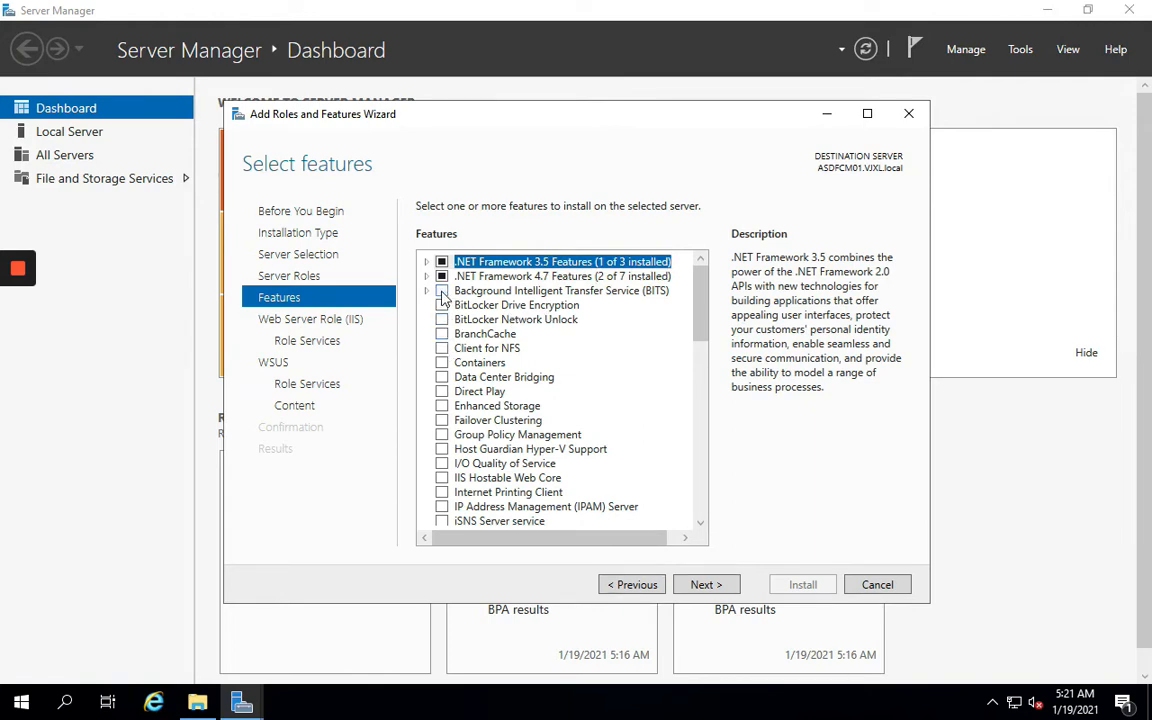
# Tick Background Intelligent Transfer Service (BITS) with its required features, plus Remote Differential Compression
pyautogui.click(441, 290)
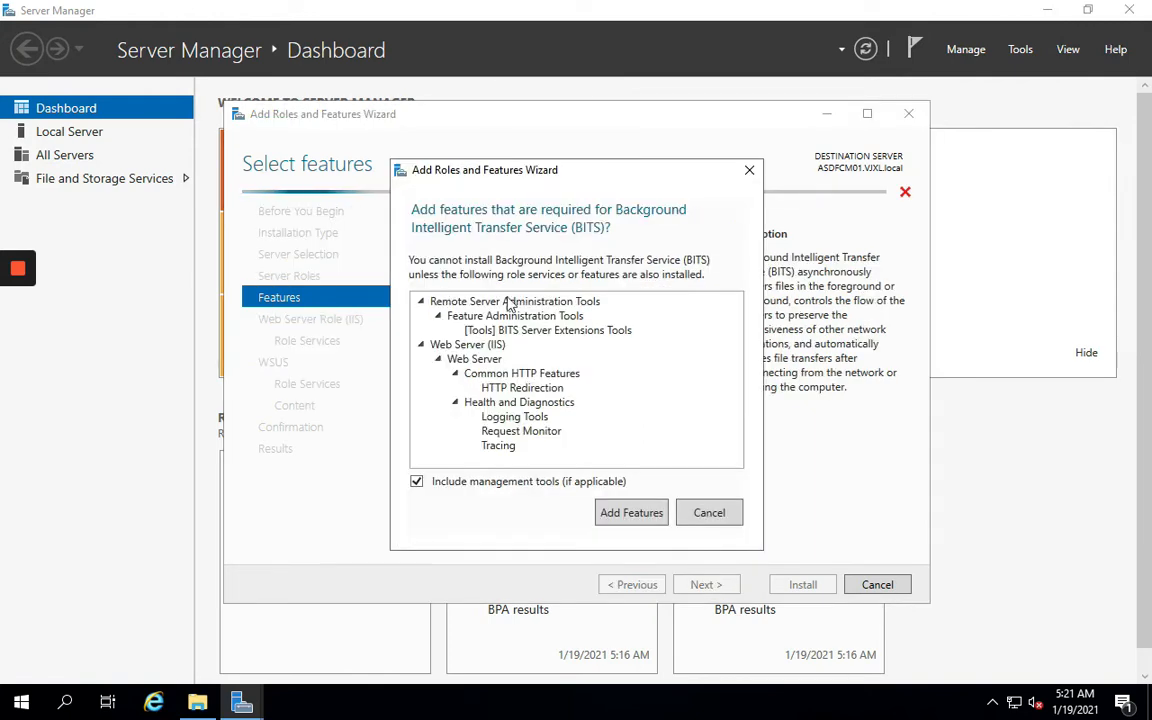
pyautogui.click(650, 520)
pyautogui.scroll(-5, 679, 315)
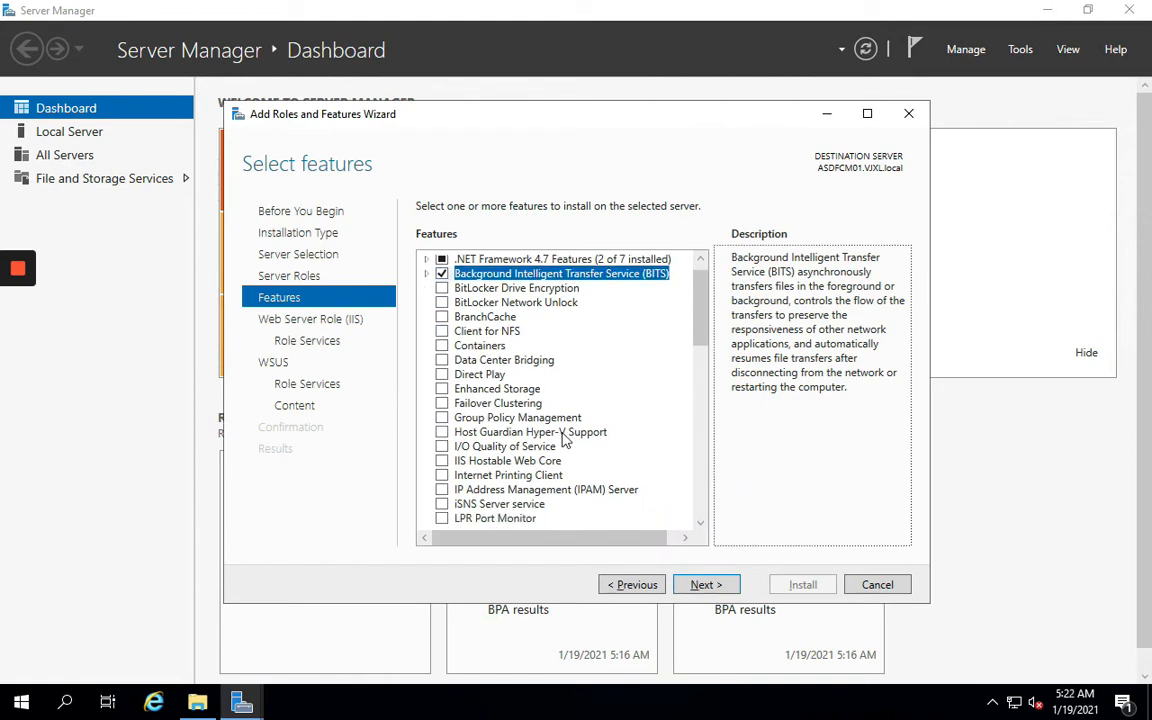
pyautogui.scroll(-2, 445, 403)
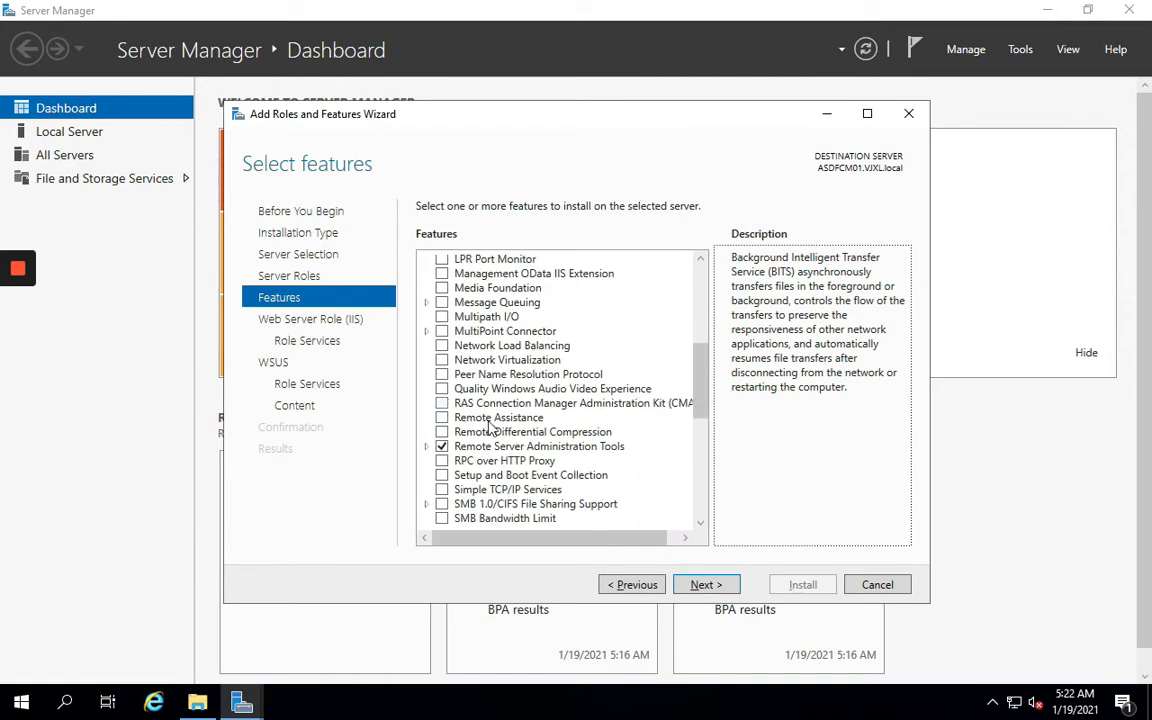
pyautogui.click(442, 432)
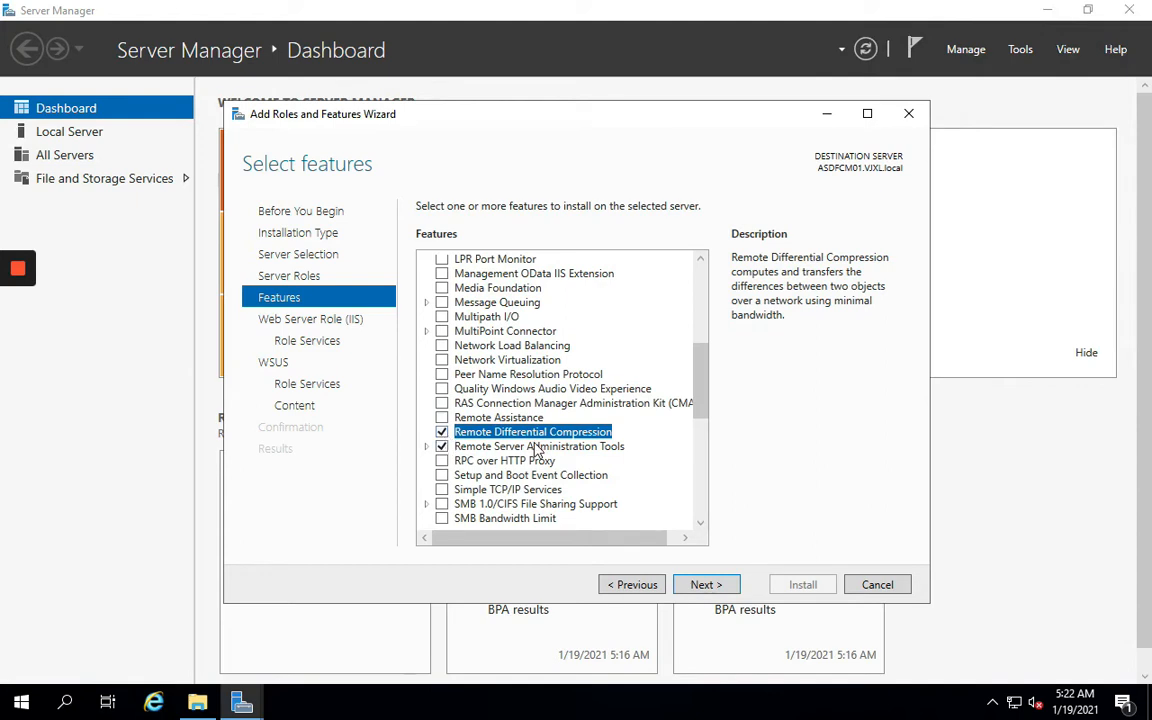
pyautogui.scroll(-8, 548, 460)
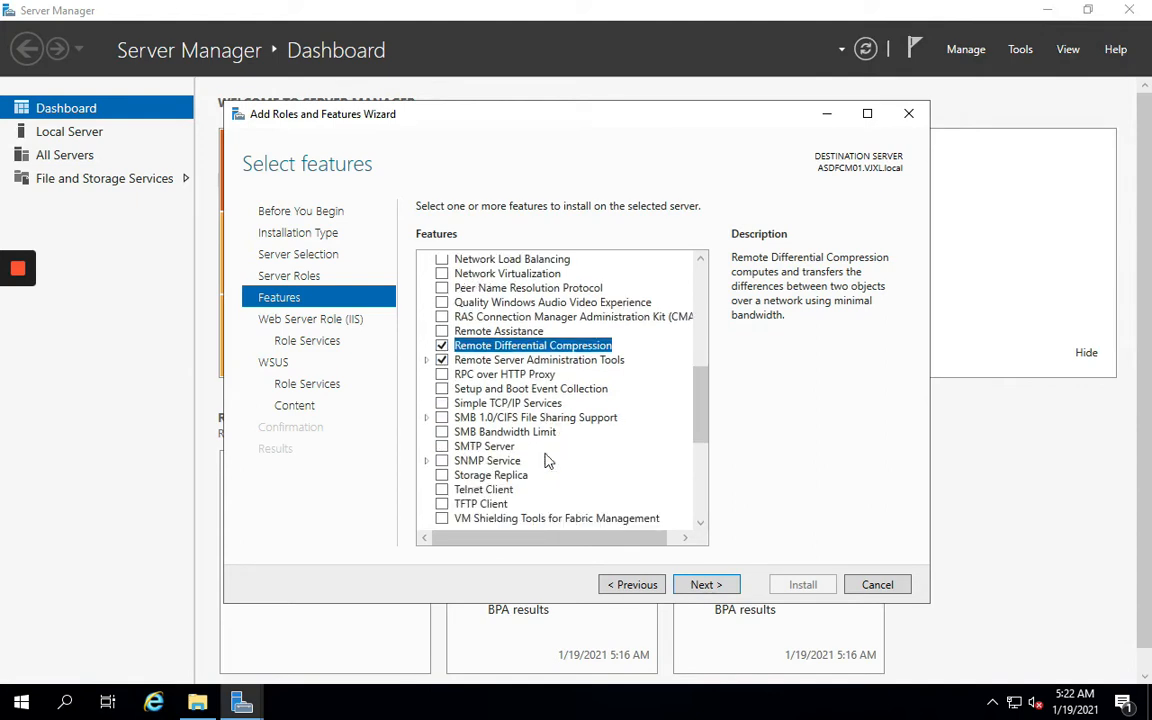
pyautogui.click(705, 588)
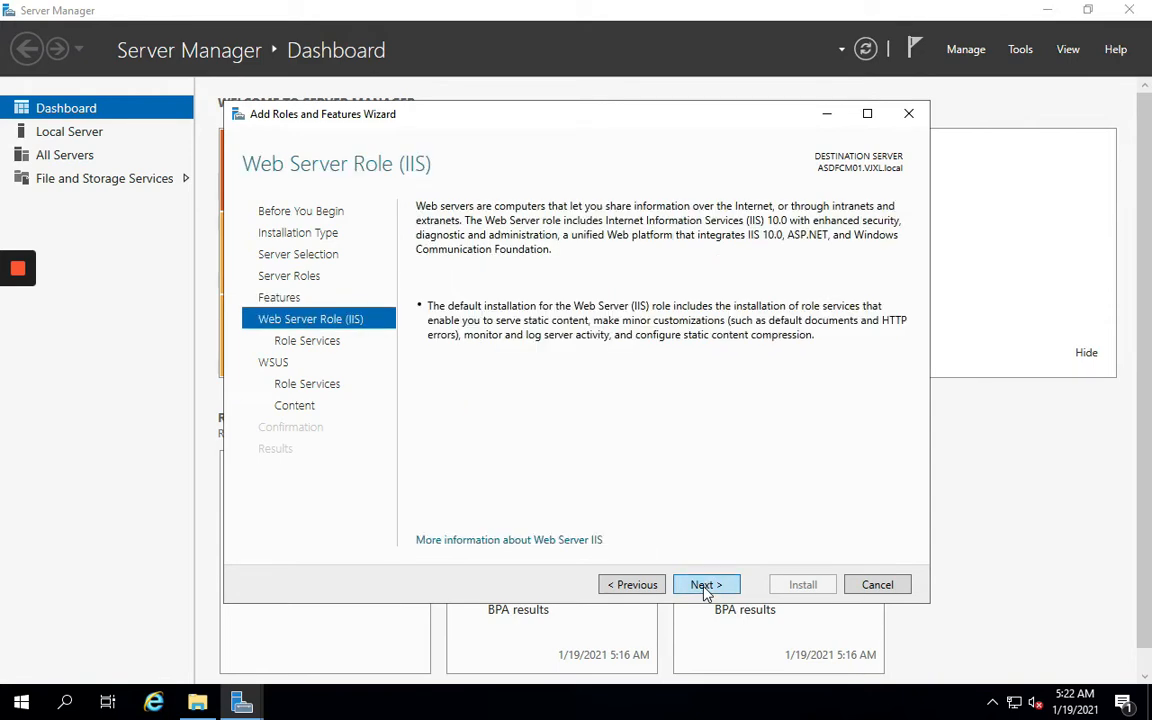
# Keep default IIS role services and add SQL Server Connectivity to the WSUS role services
pyautogui.click(705, 588)
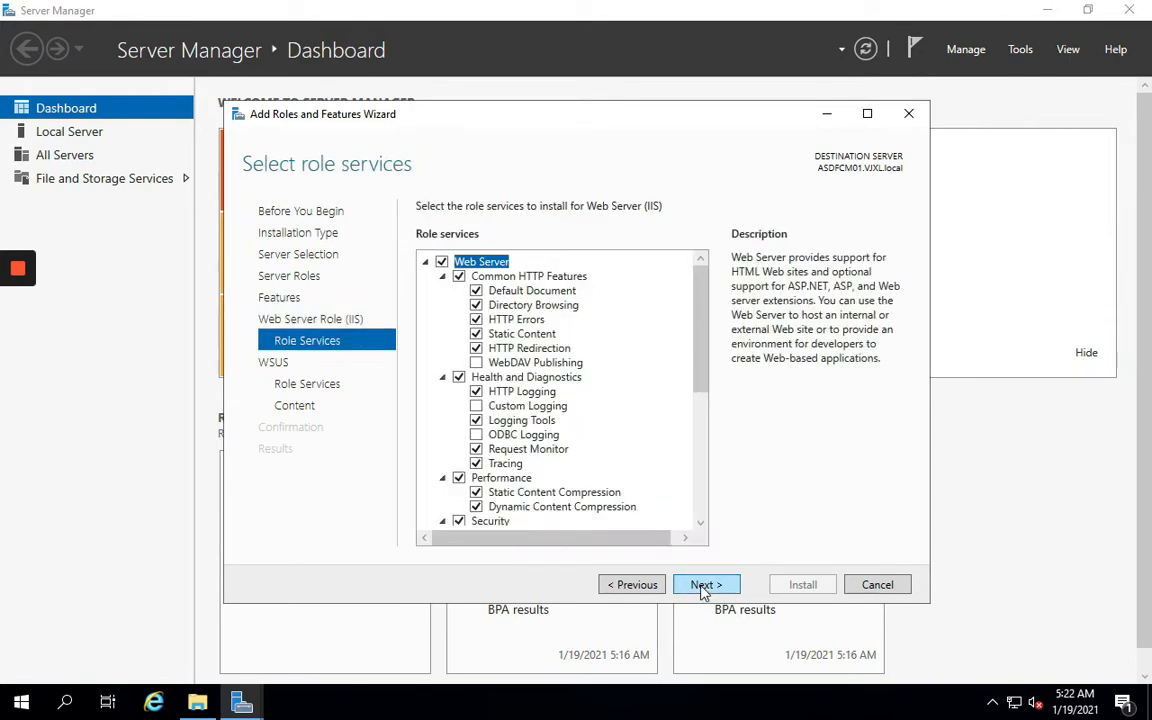
pyautogui.click(704, 590)
pyautogui.click(704, 590)
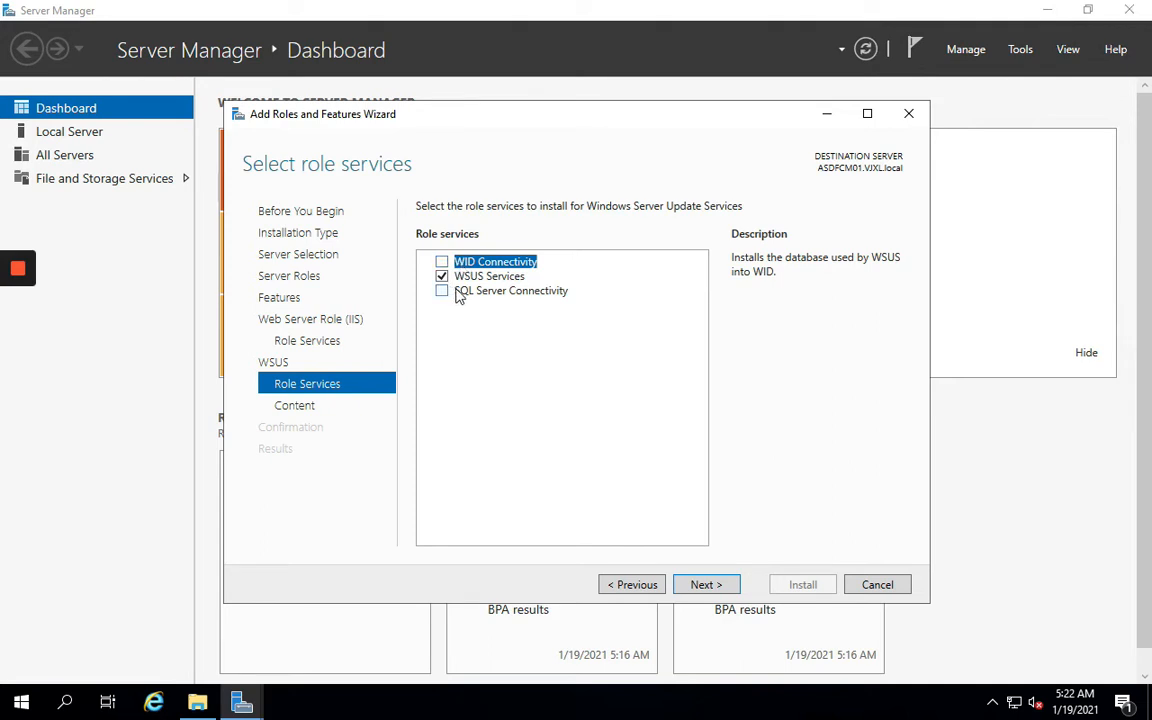
pyautogui.click(454, 293)
pyautogui.click(442, 291)
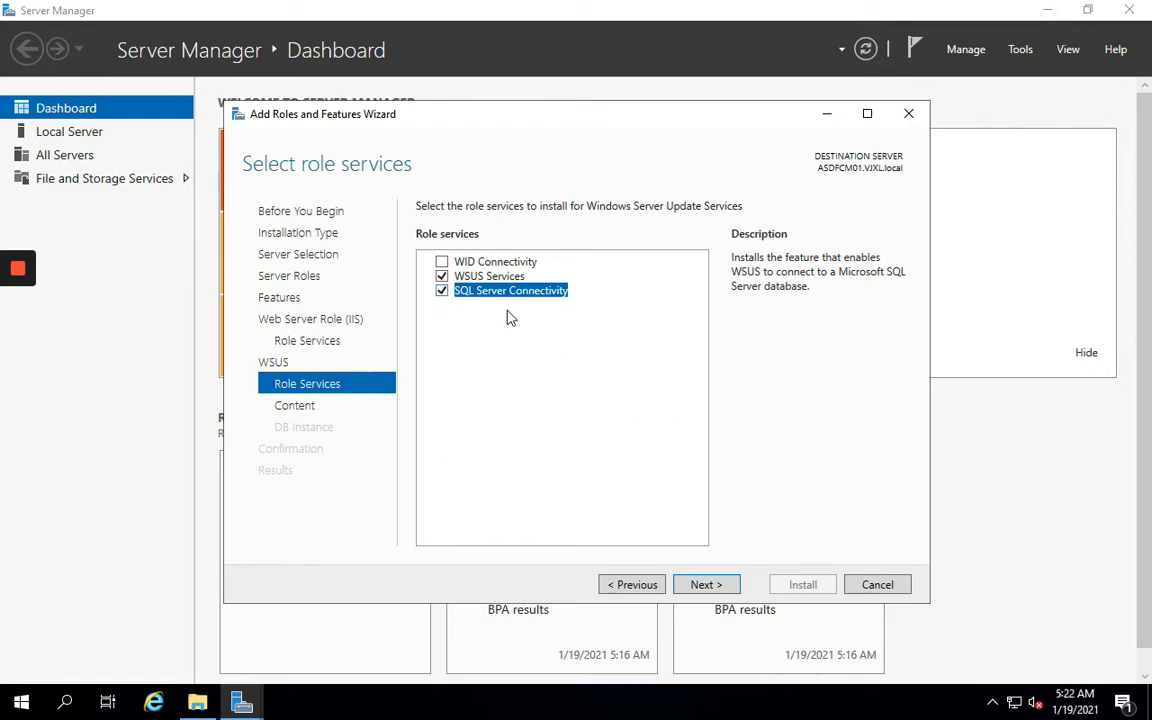
pyautogui.click(706, 585)
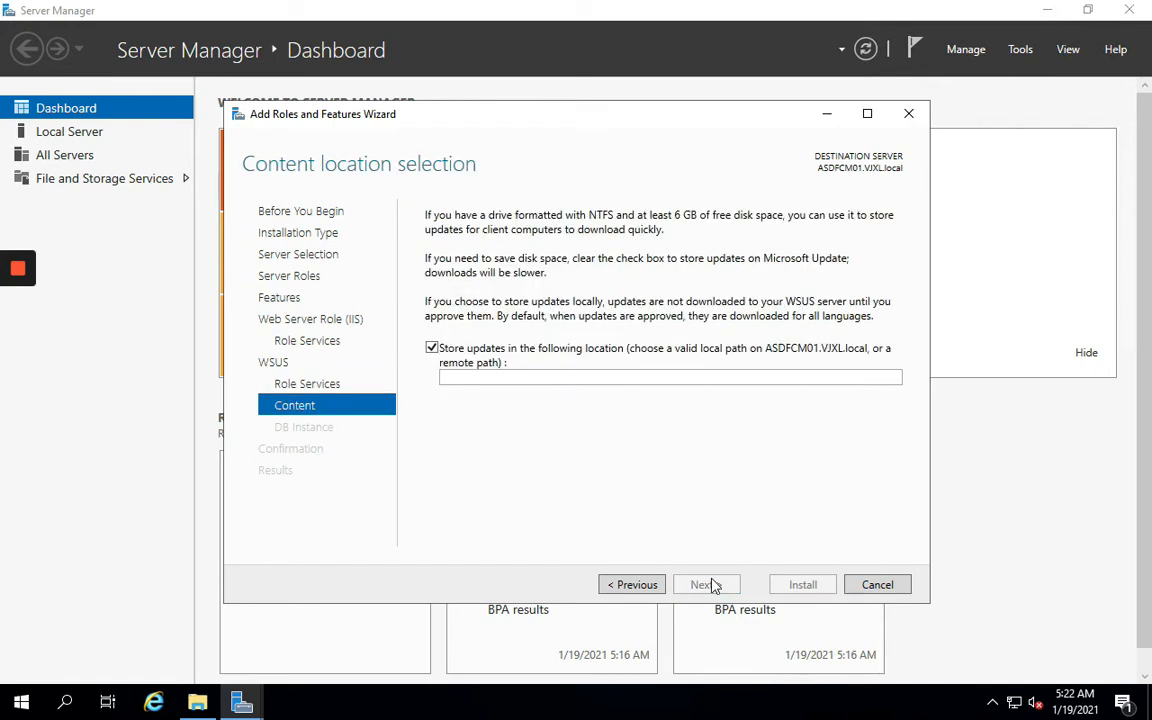
pyautogui.click(527, 376)
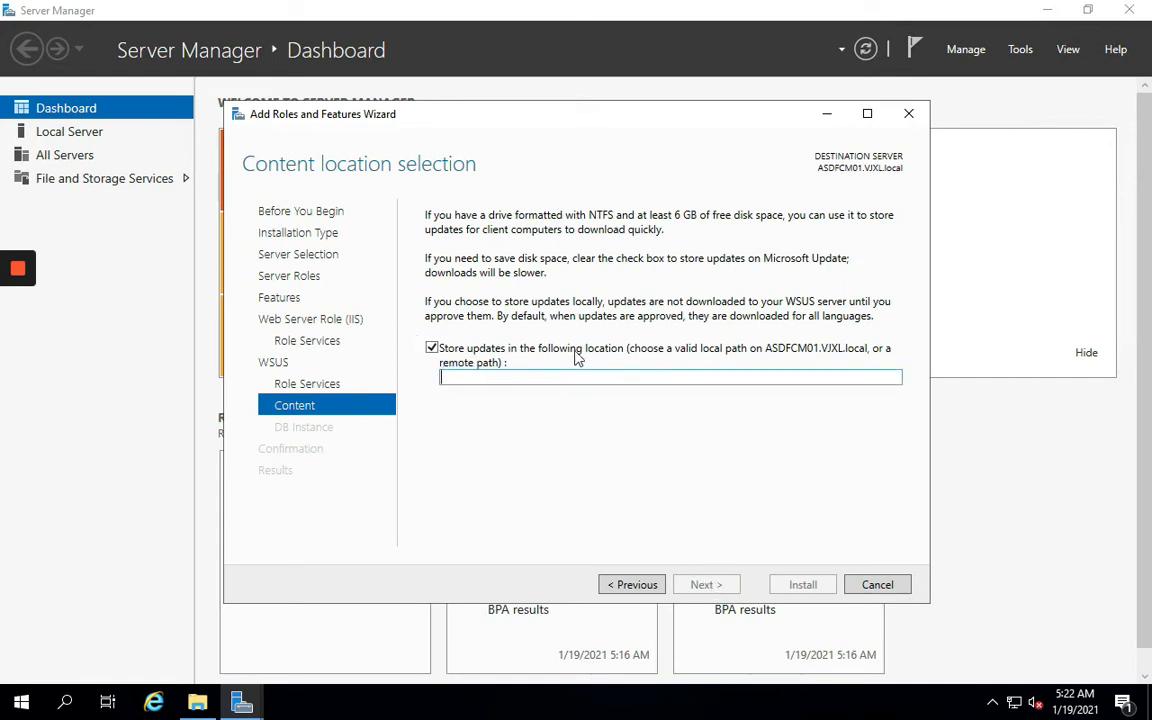
# Create a new folder named WSUS on Local Disk (C:), then minimize File Explorer
pyautogui.click(204, 703)
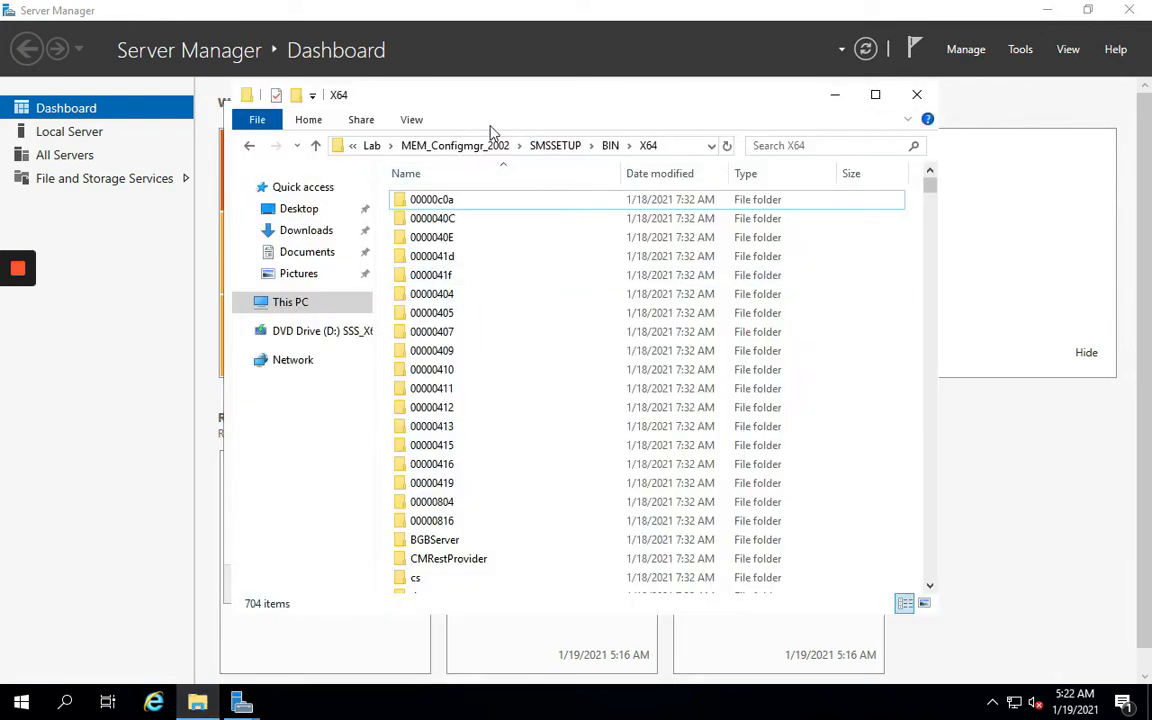
pyautogui.click(290, 302)
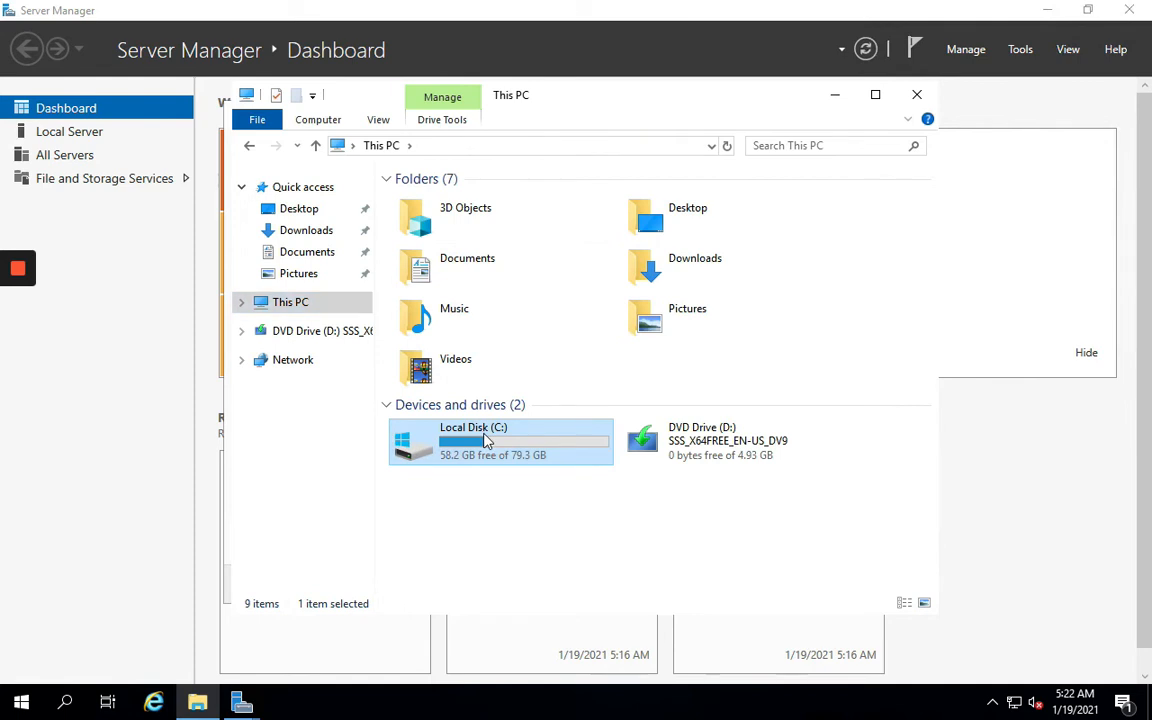
pyautogui.doubleClick(485, 438)
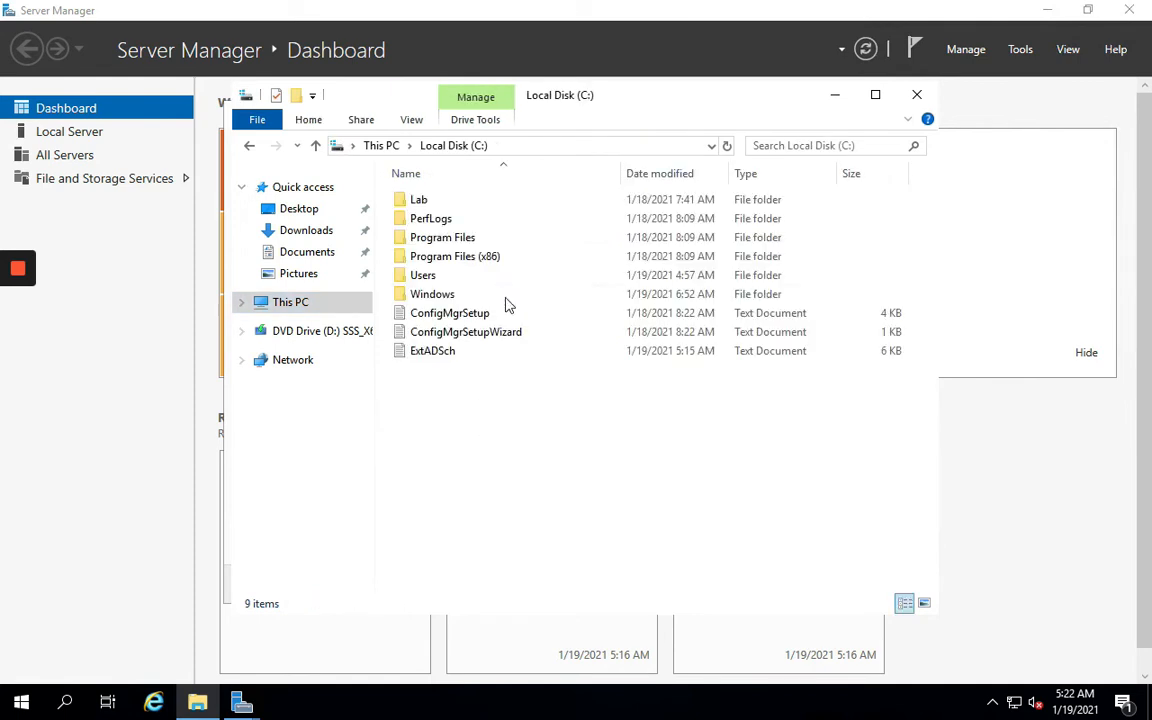
pyautogui.rightClick(459, 401)
pyautogui.moveTo(560, 567)
pyautogui.click(641, 574)
pyautogui.write('WSUS')
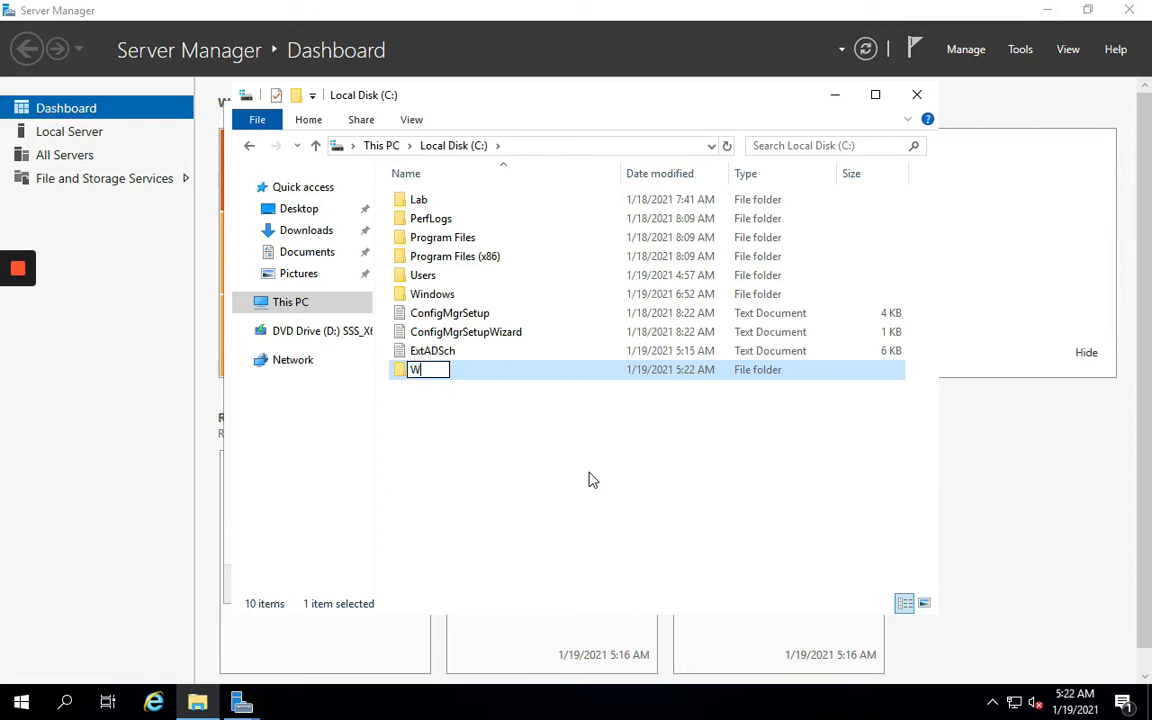
pyautogui.press('Return')
pyautogui.press('Return')
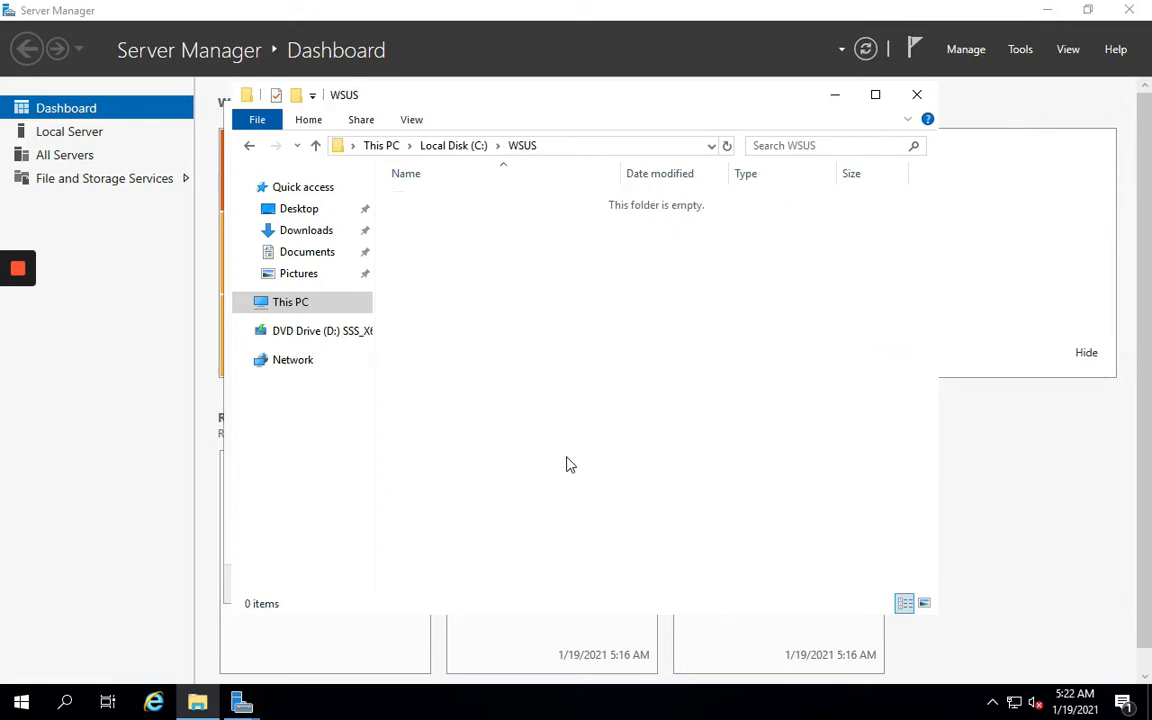
pyautogui.click(278, 305)
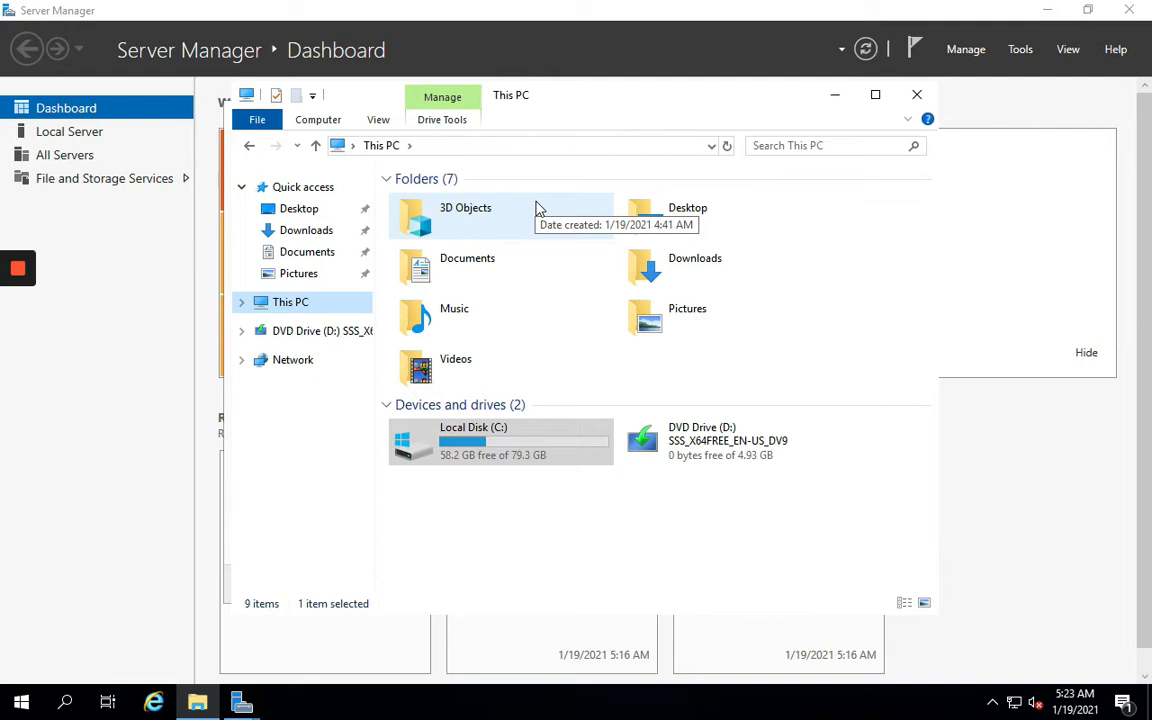
pyautogui.click(846, 104)
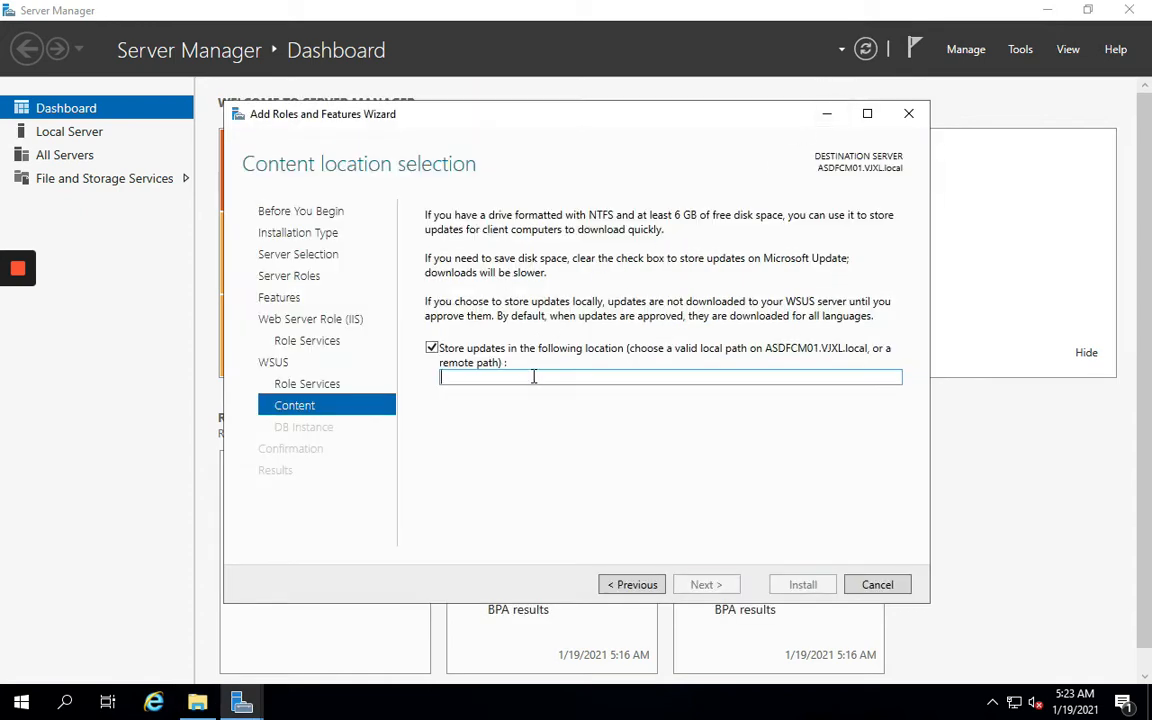
# Enter C:\WSUS as the update storage location and advance to Database Instance Selection
pyautogui.write('C:')
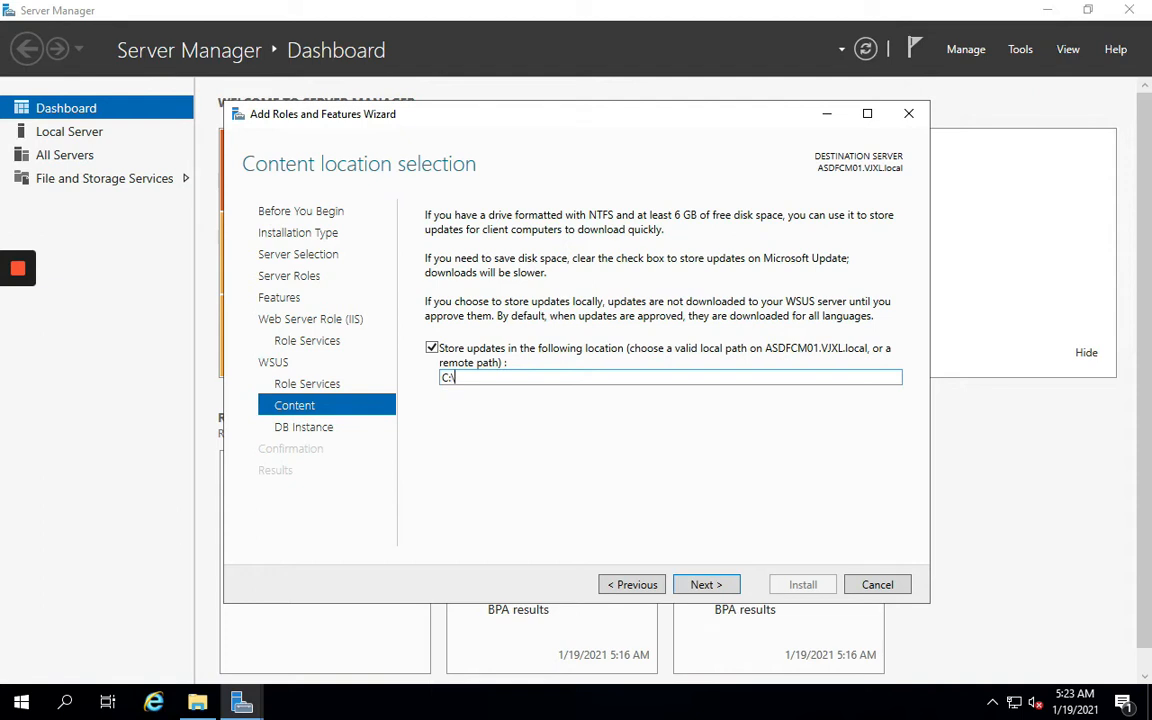
pyautogui.write('\\WSUS')
pyautogui.click(695, 588)
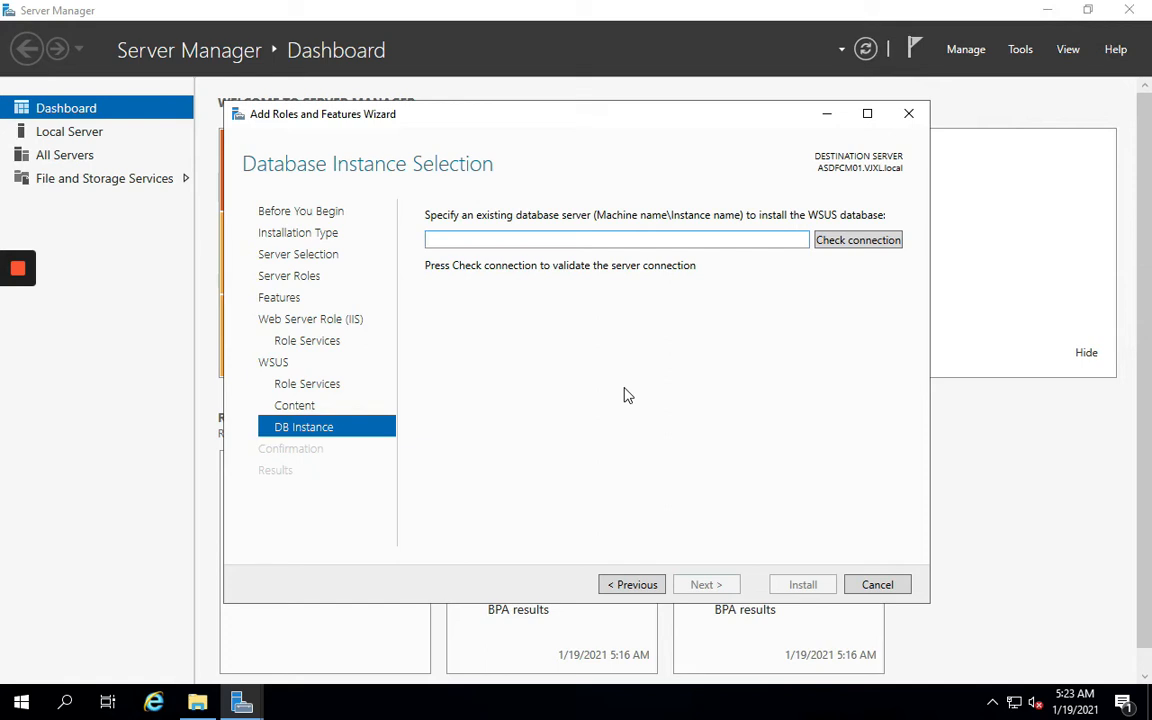
# Enter ASDFCM01 as the WSUS database server and test the connection, which fails
pyautogui.write('ASDFCM01')
pyautogui.click(860, 246)
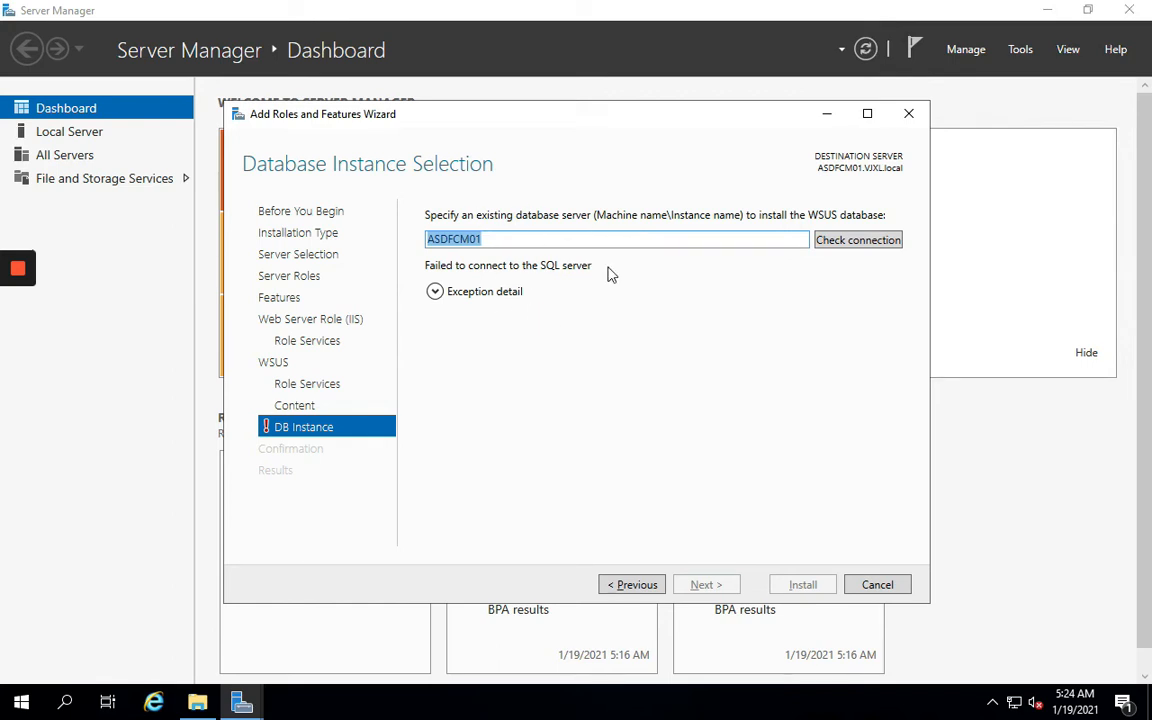
pyautogui.click(638, 584)
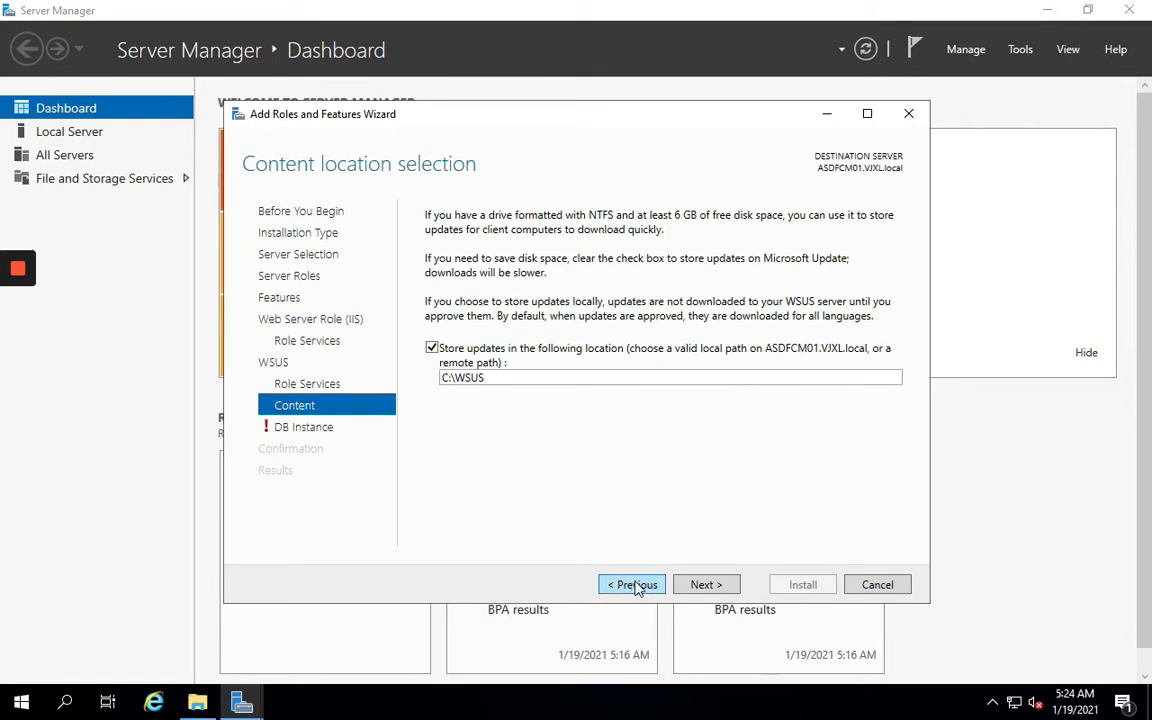
pyautogui.click(700, 584)
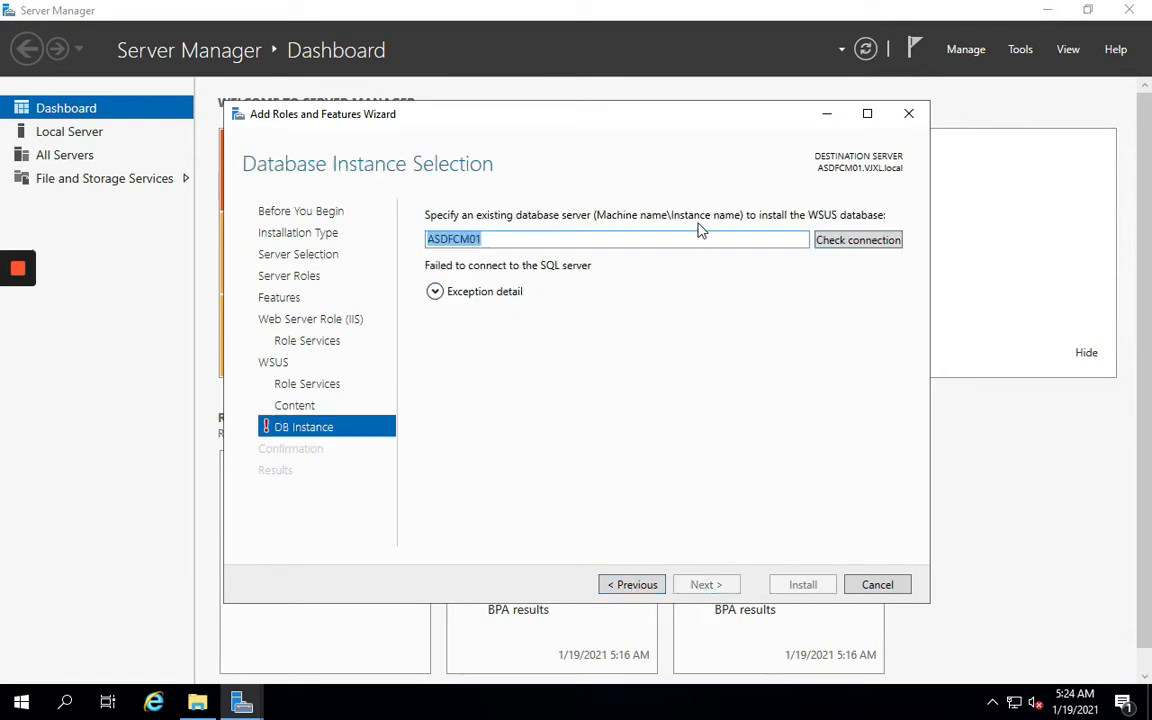
# Go back to Server Roles and untick Windows Server Update Services
pyautogui.click(636, 586)
pyautogui.click(636, 586)
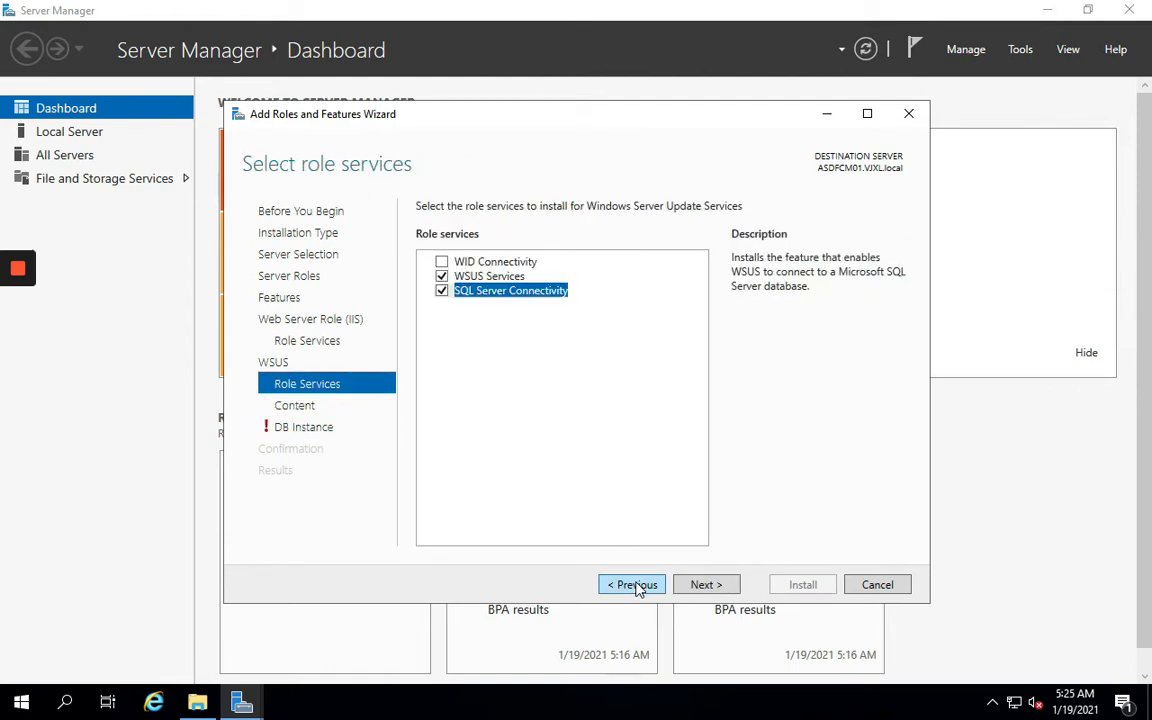
pyautogui.click(636, 586)
pyautogui.click(634, 586)
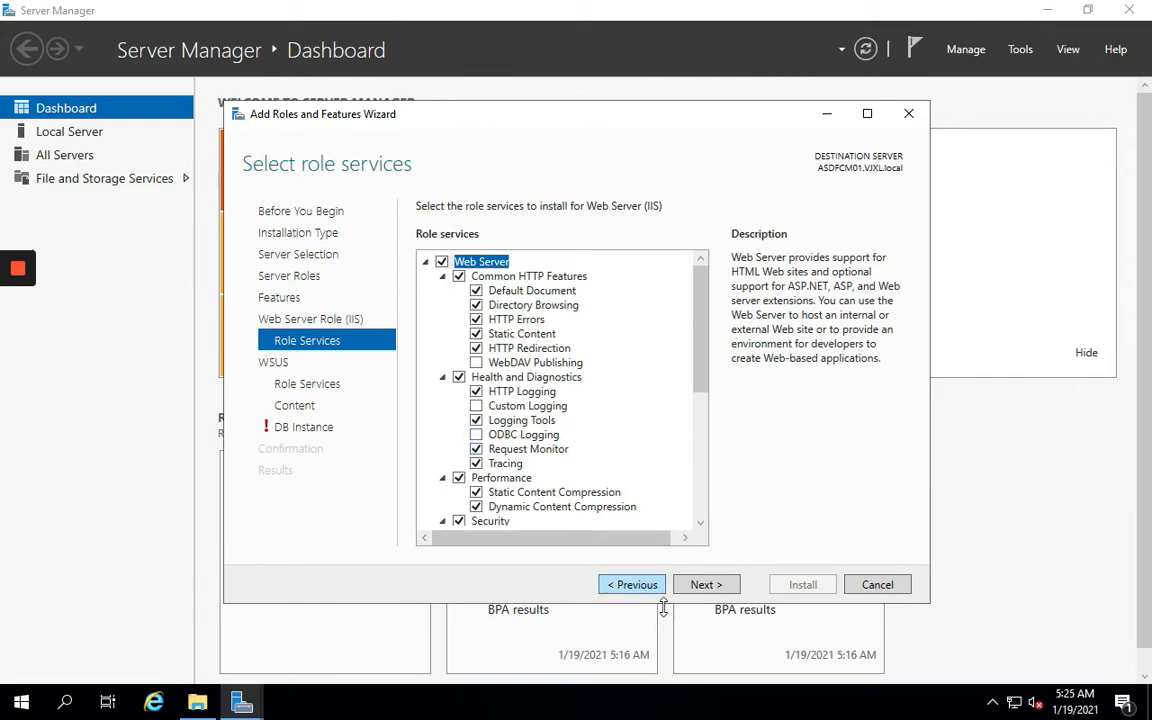
pyautogui.click(636, 590)
pyautogui.click(627, 589)
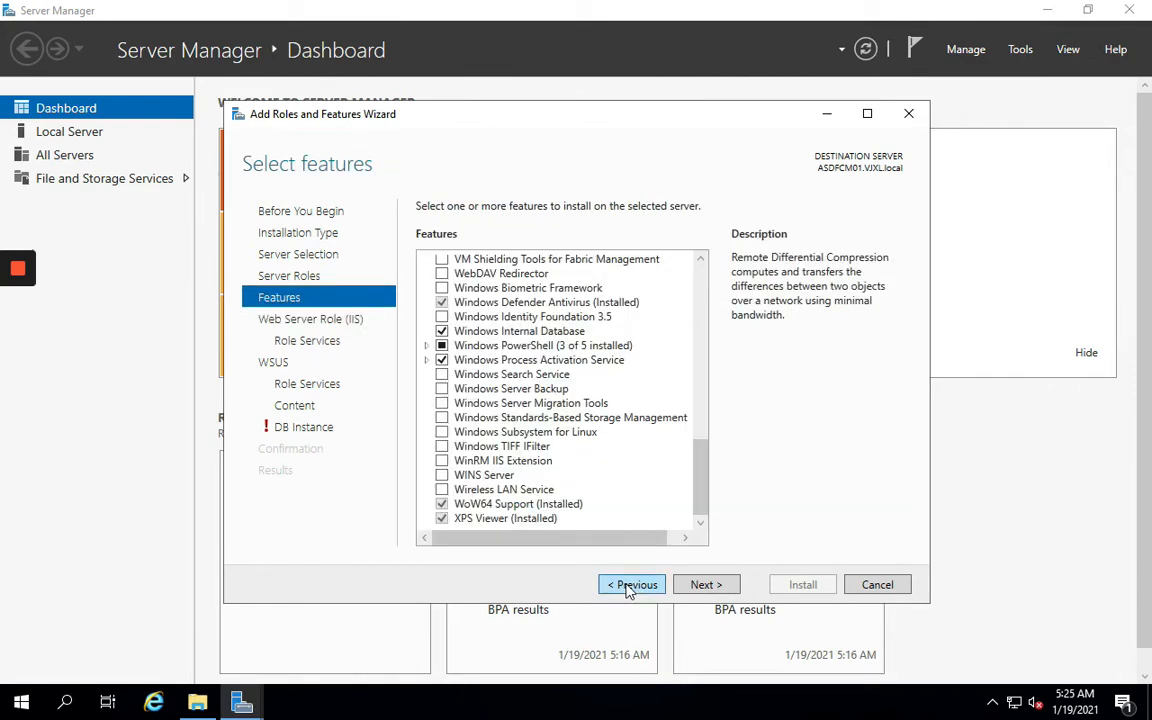
pyautogui.click(629, 590)
pyautogui.click(441, 534)
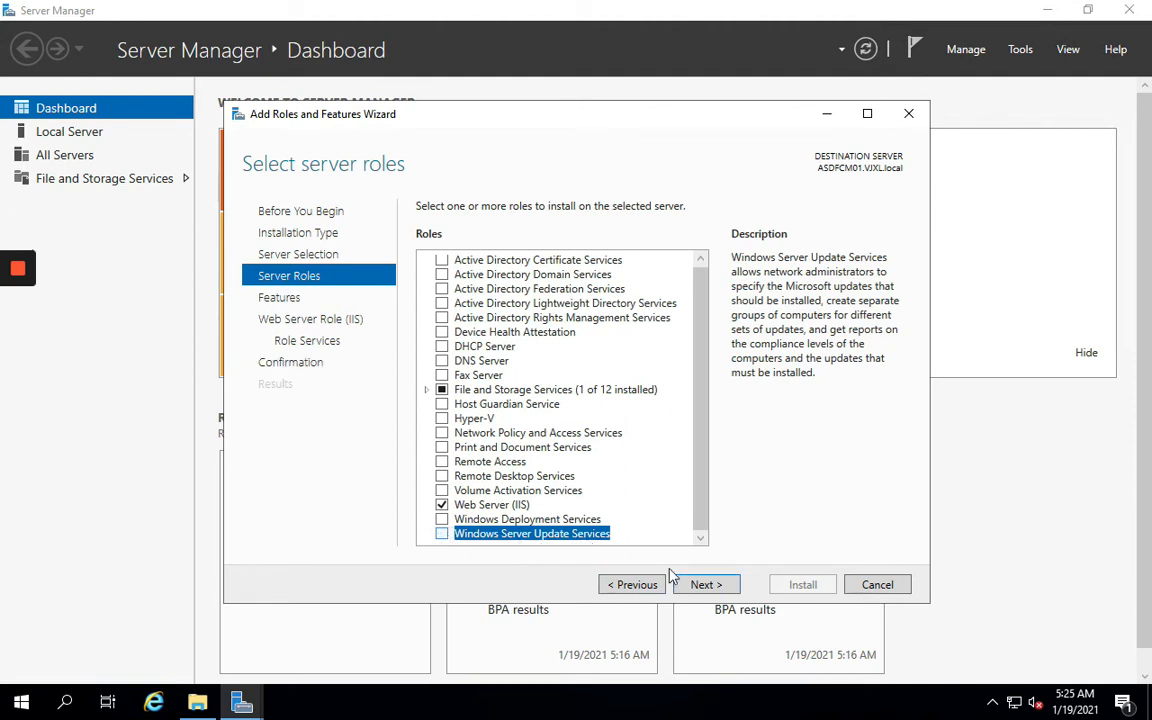
# Advance through the Features and Web Server pages to Confirm installation selections
pyautogui.click(705, 590)
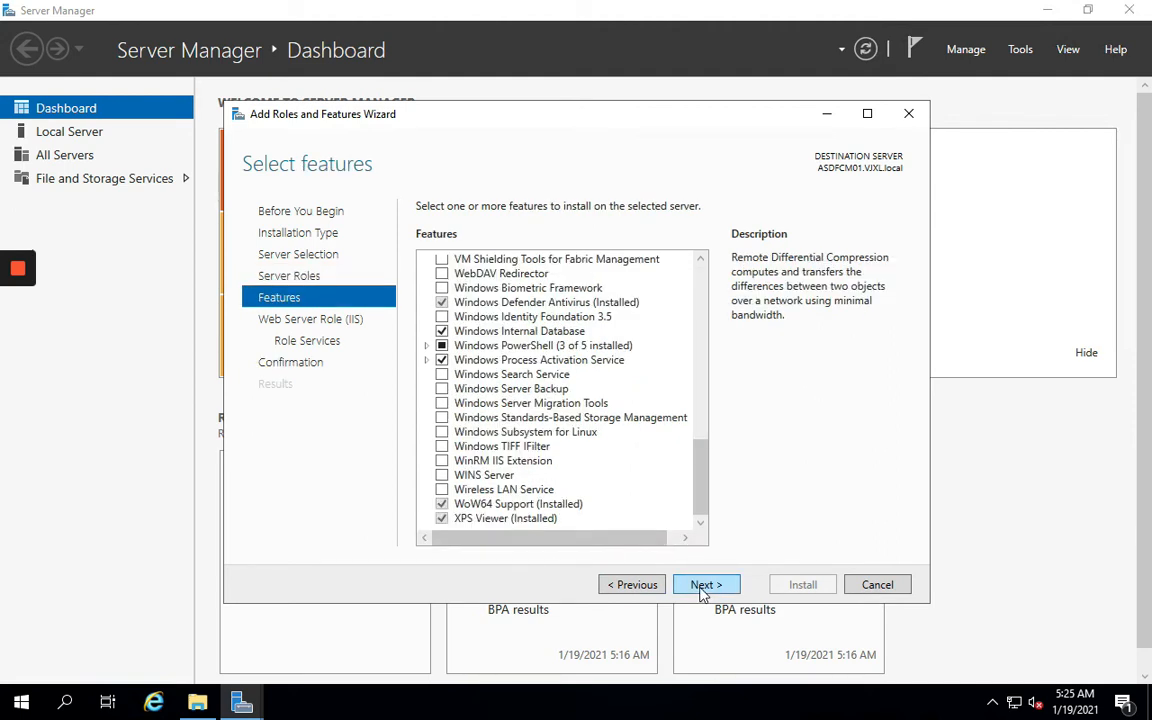
pyautogui.click(702, 592)
pyautogui.click(703, 590)
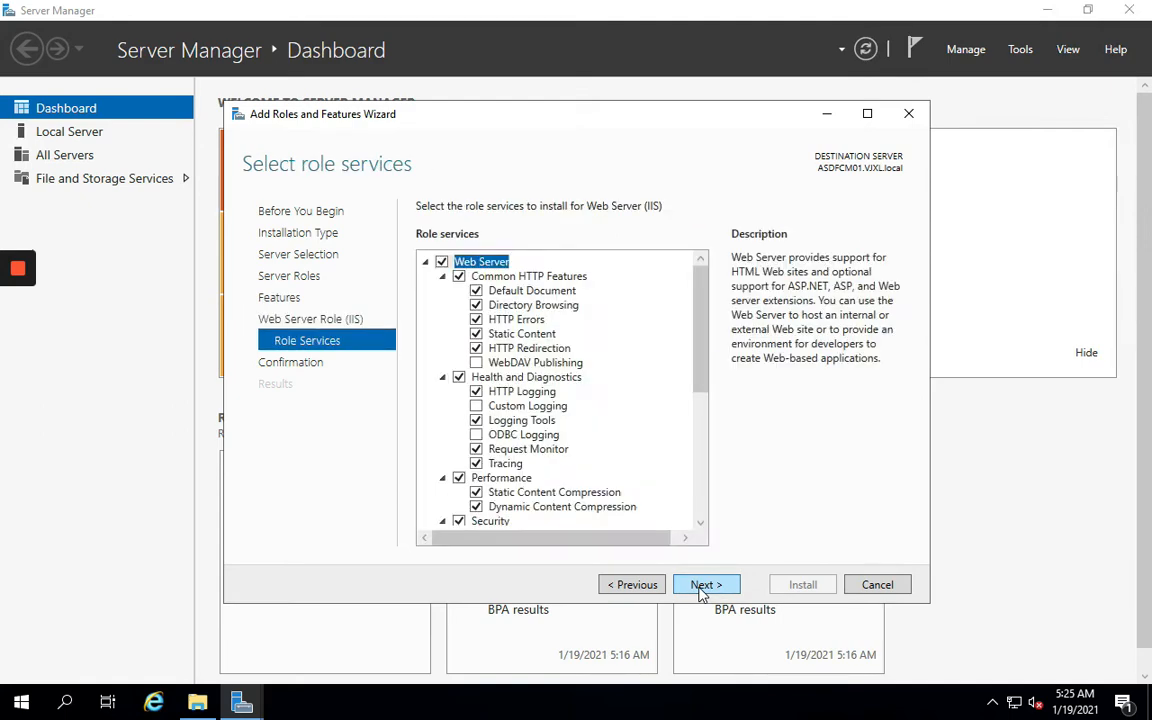
pyautogui.click(708, 590)
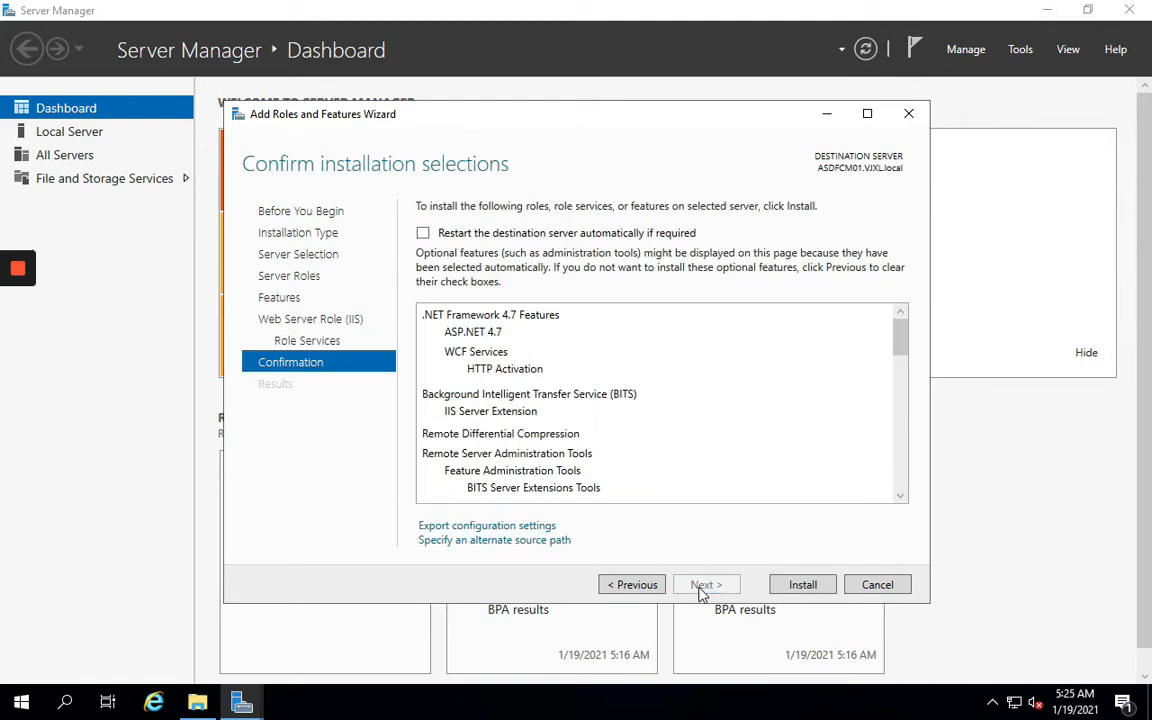
# Install IIS, BITS and Remote Differential Compression and review the installation progress list
pyautogui.click(787, 591)
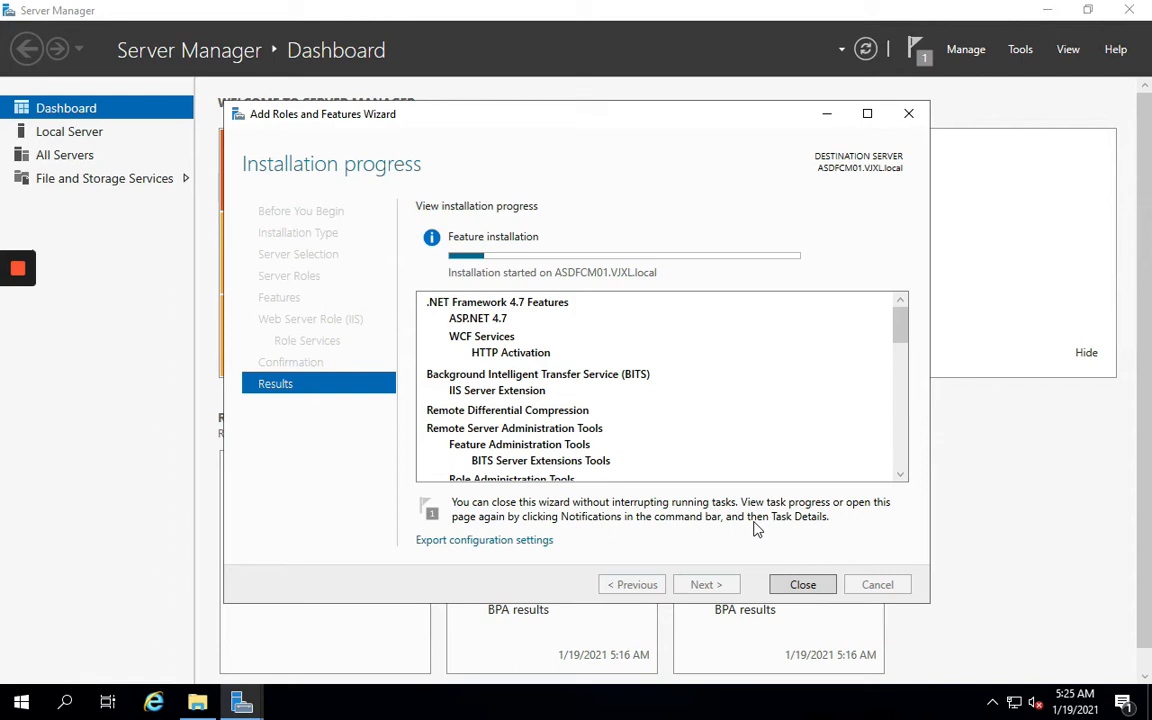
pyautogui.scroll(-4, 707, 440)
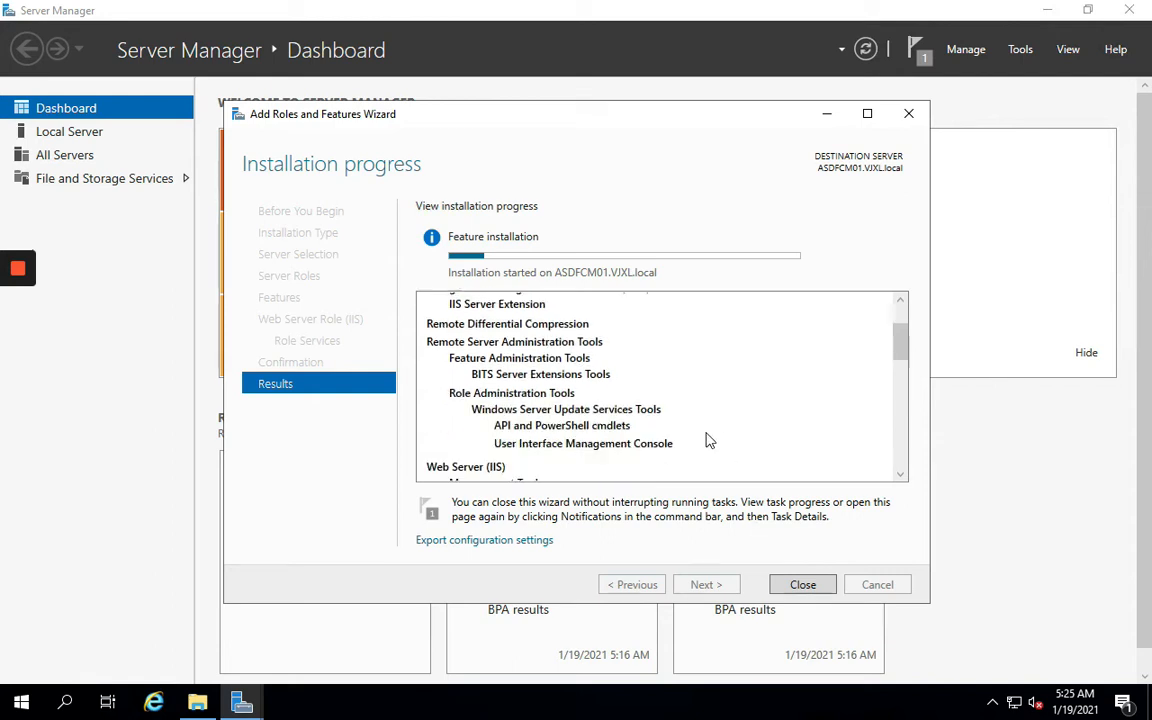
pyautogui.scroll(-8, 707, 440)
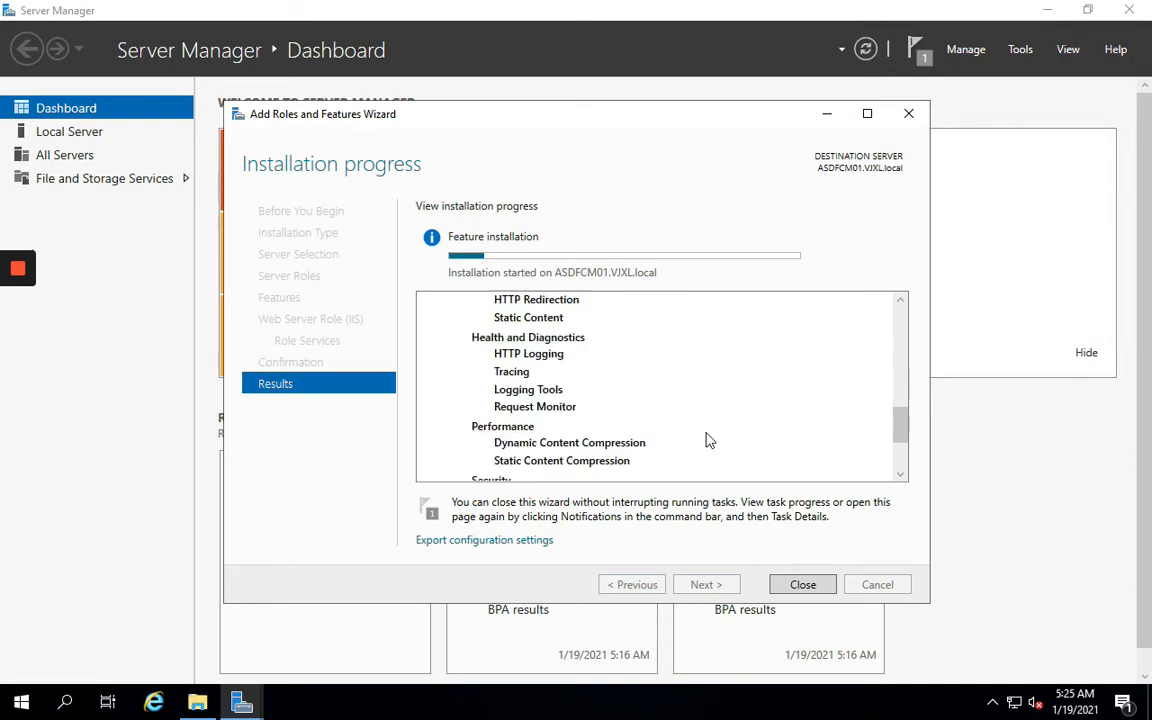
pyautogui.scroll(12, 707, 440)
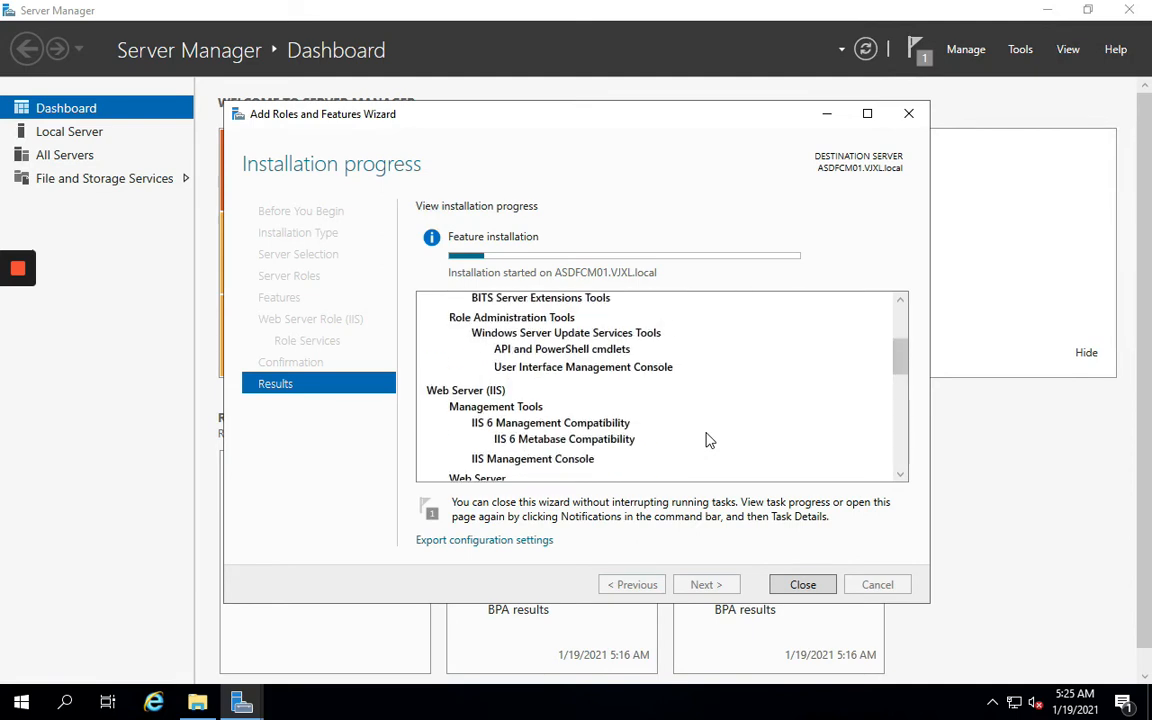
pyautogui.scroll(-3, 707, 440)
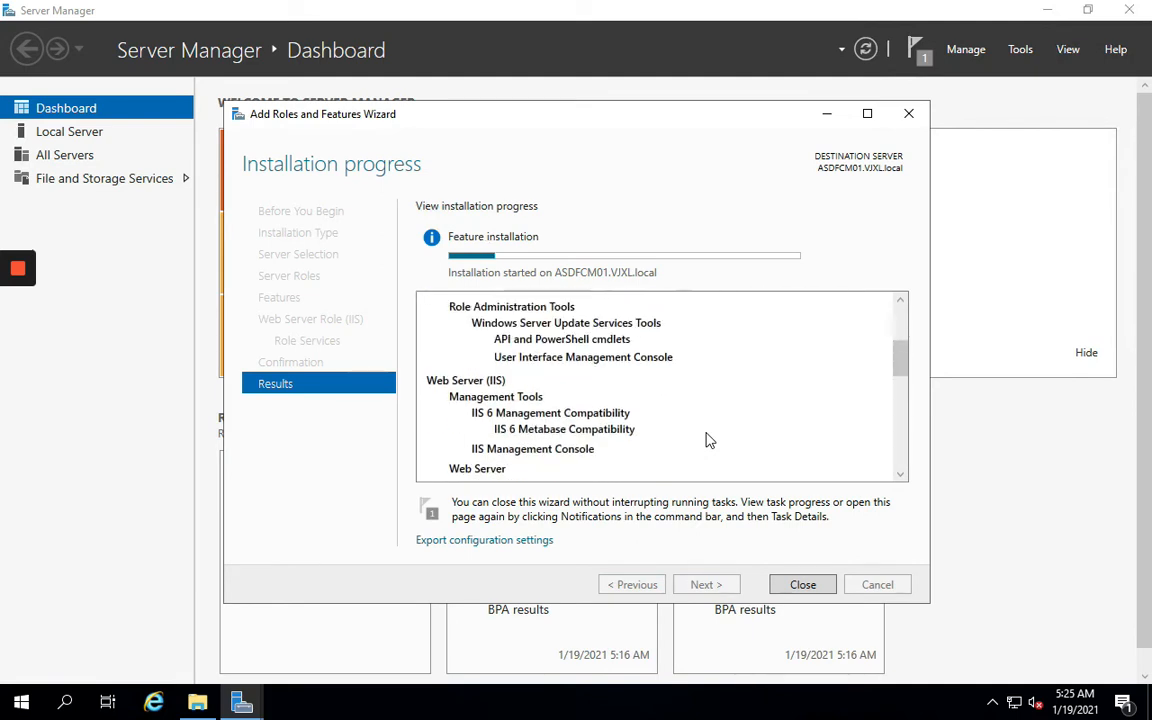
pyautogui.scroll(2, 707, 440)
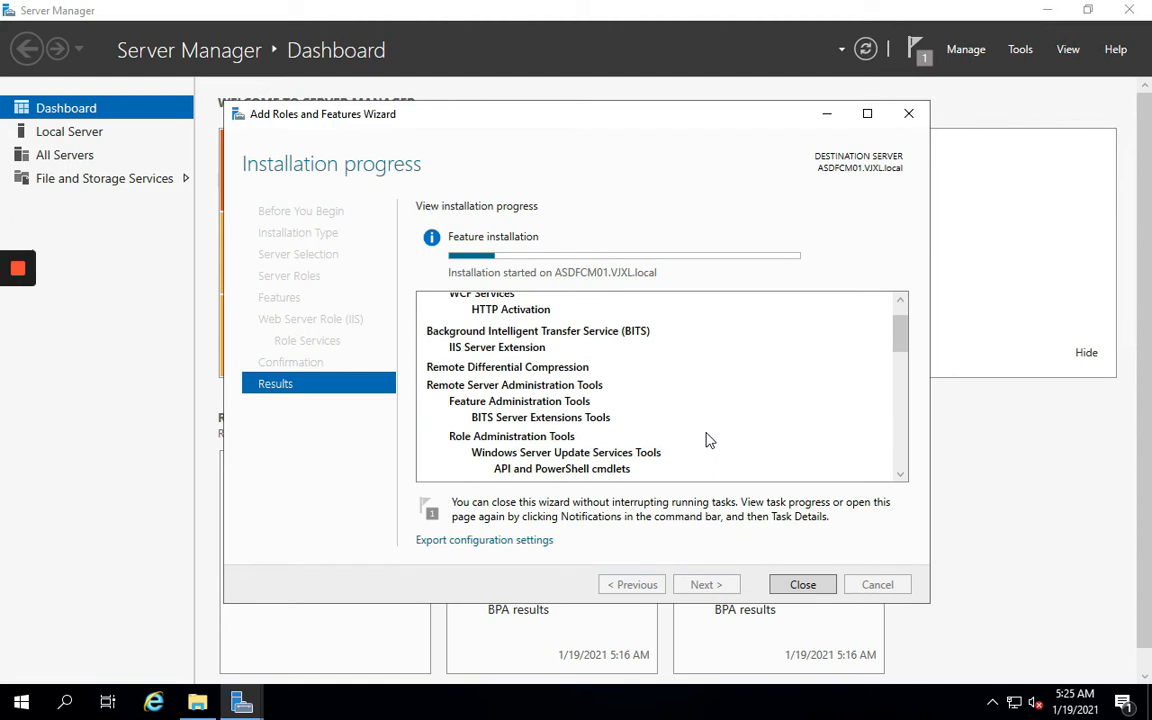
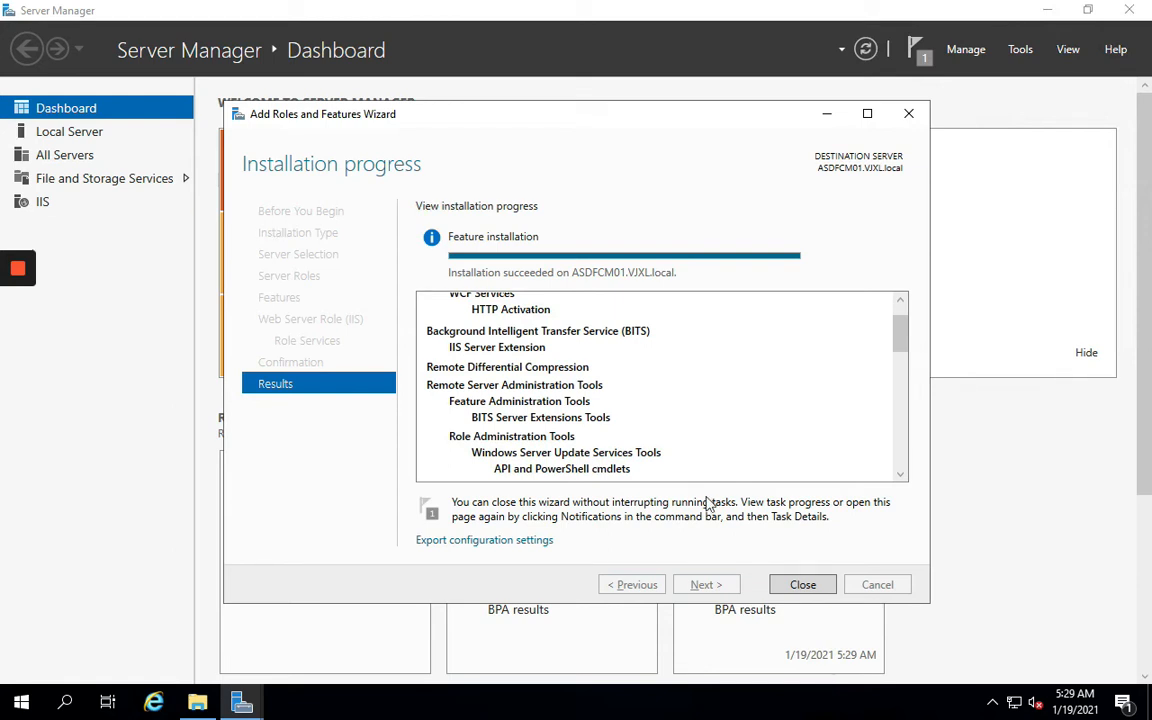
# Close the finished Add Roles and Features Wizard and check the installation notification
pyautogui.click(805, 585)
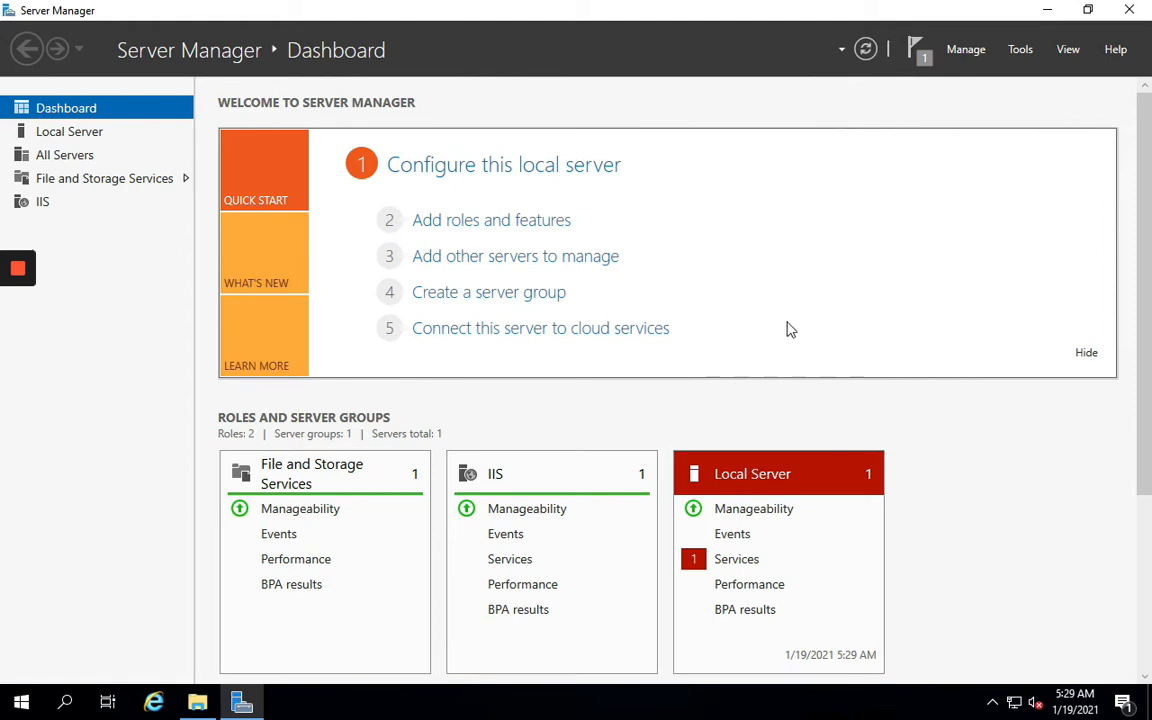
pyautogui.click(922, 61)
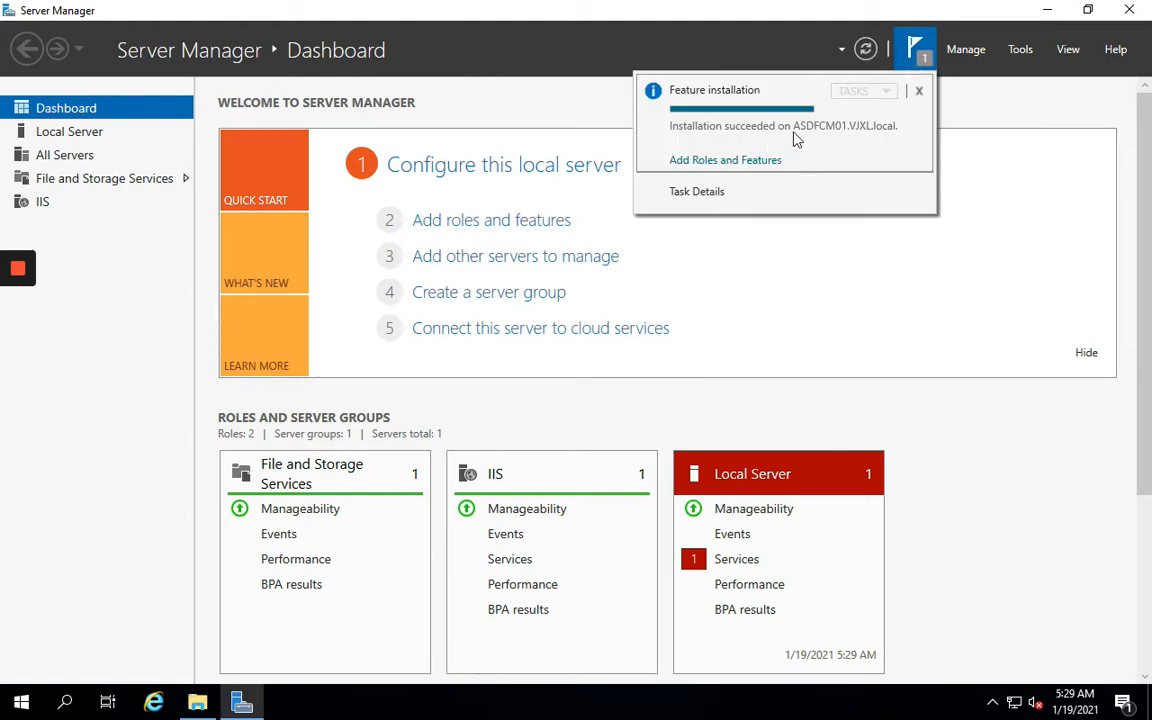
pyautogui.scroll(-3, 683, 458)
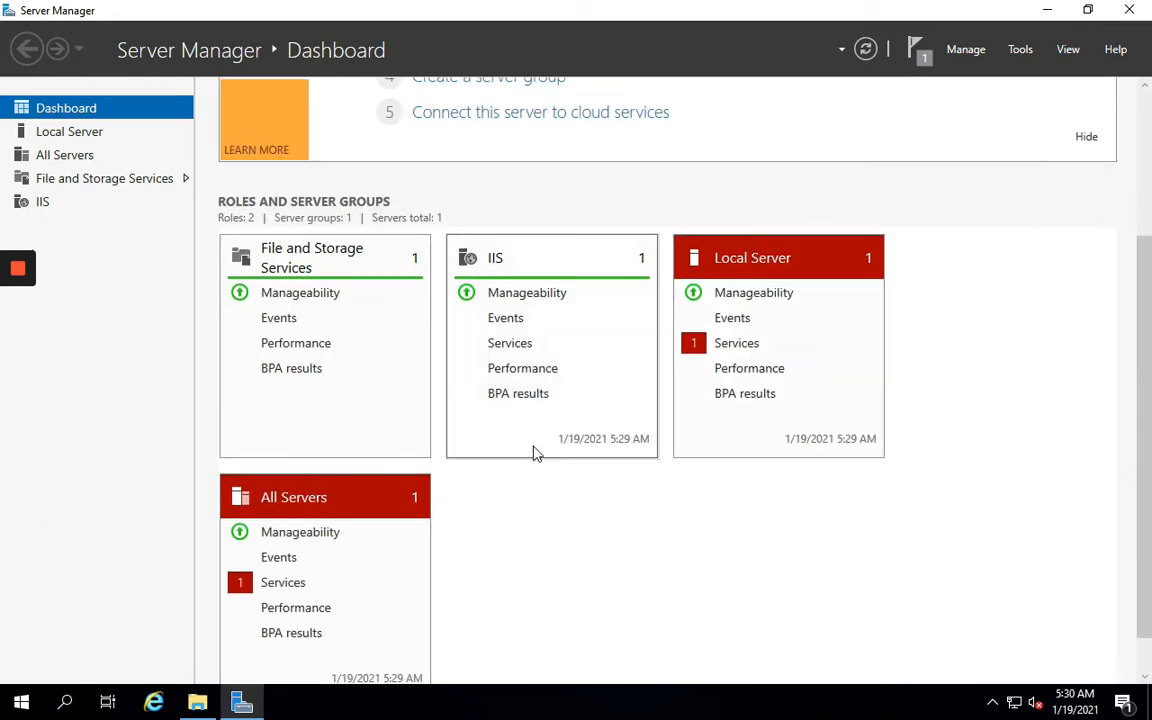
pyautogui.scroll(2, 505, 544)
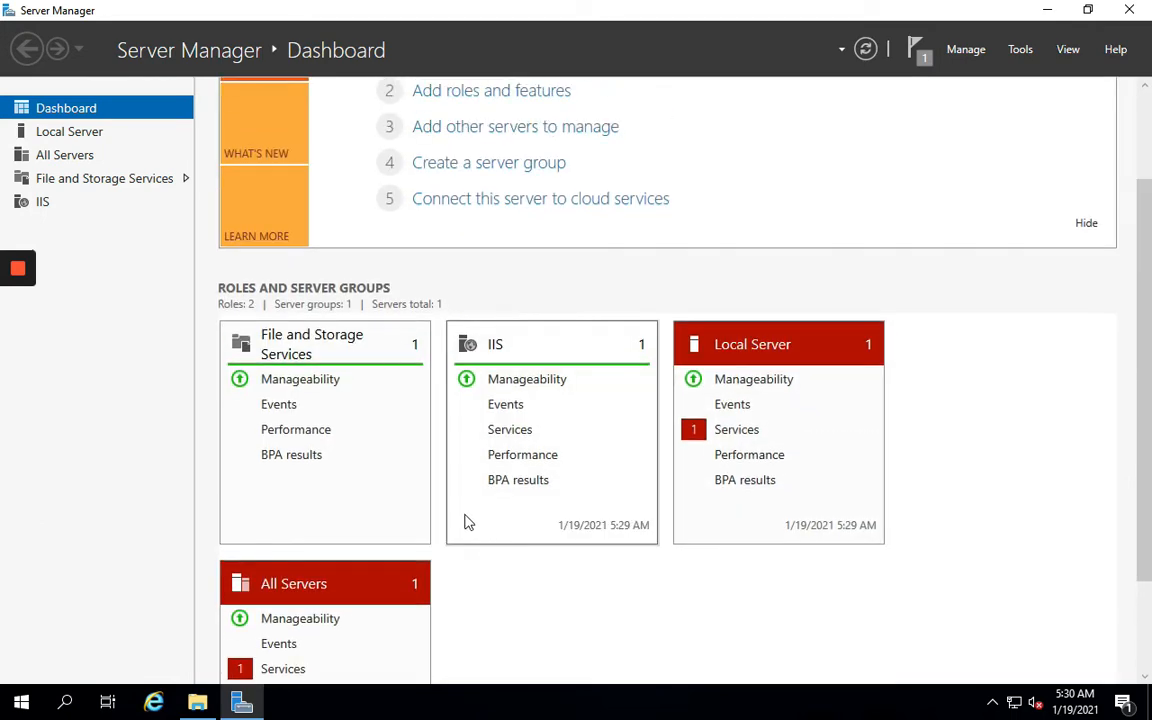
pyautogui.scroll(3, 600, 545)
# Inspect the stopped Downloaded Maps Manager service on Local Server, then return to the OneNote checklist
pyautogui.click(724, 561)
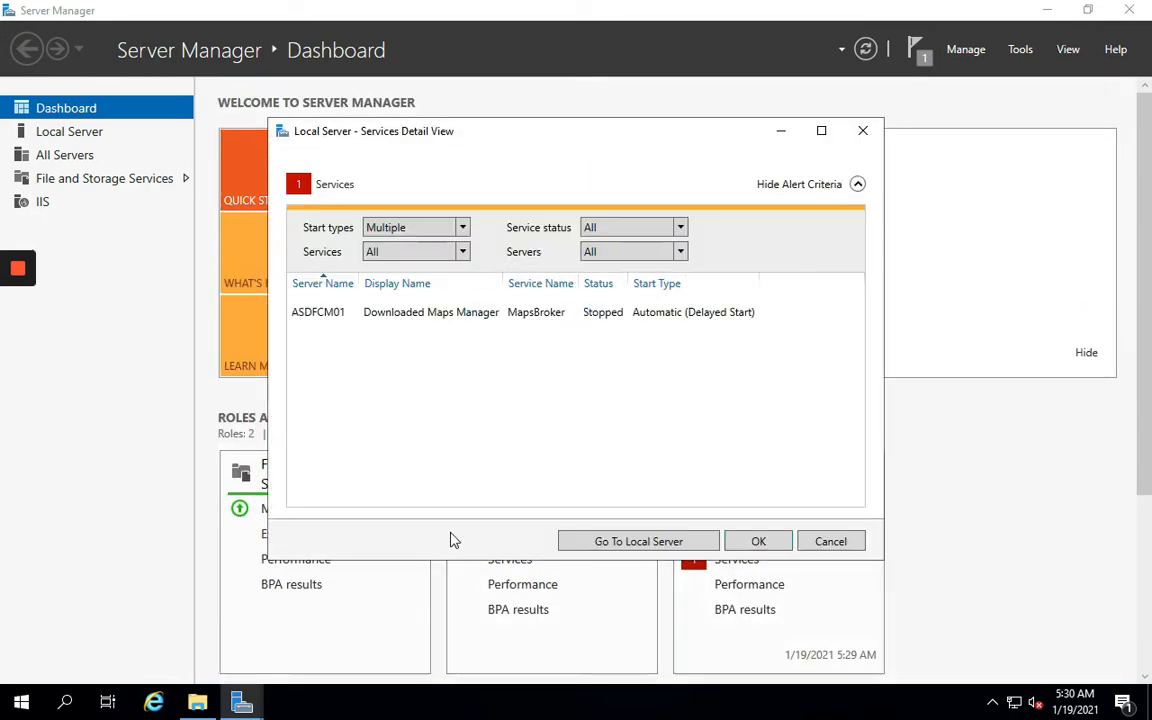
pyautogui.click(400, 314)
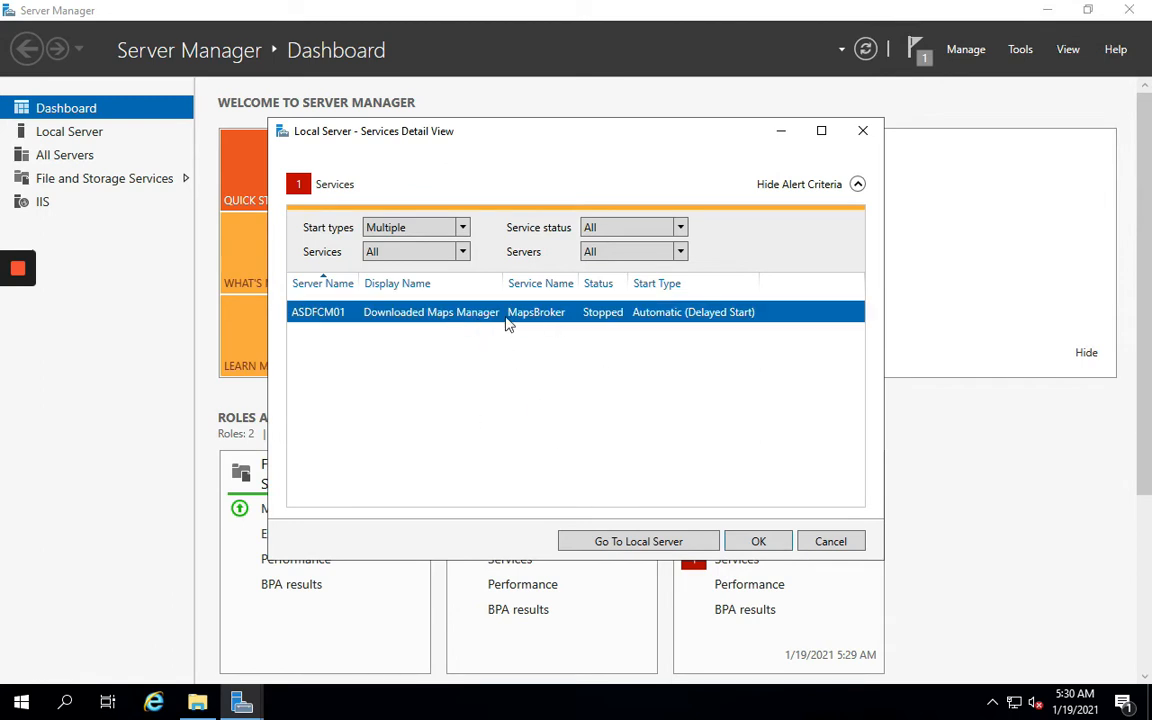
pyautogui.click(759, 541)
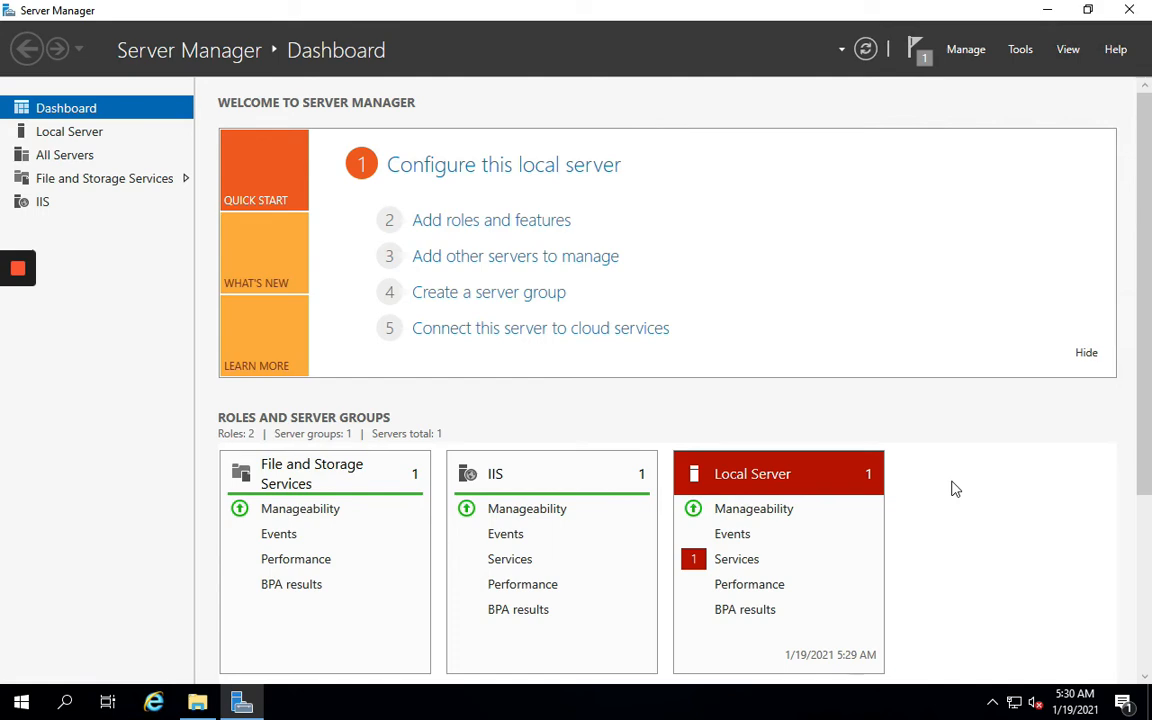
pyautogui.press('super+Tab')
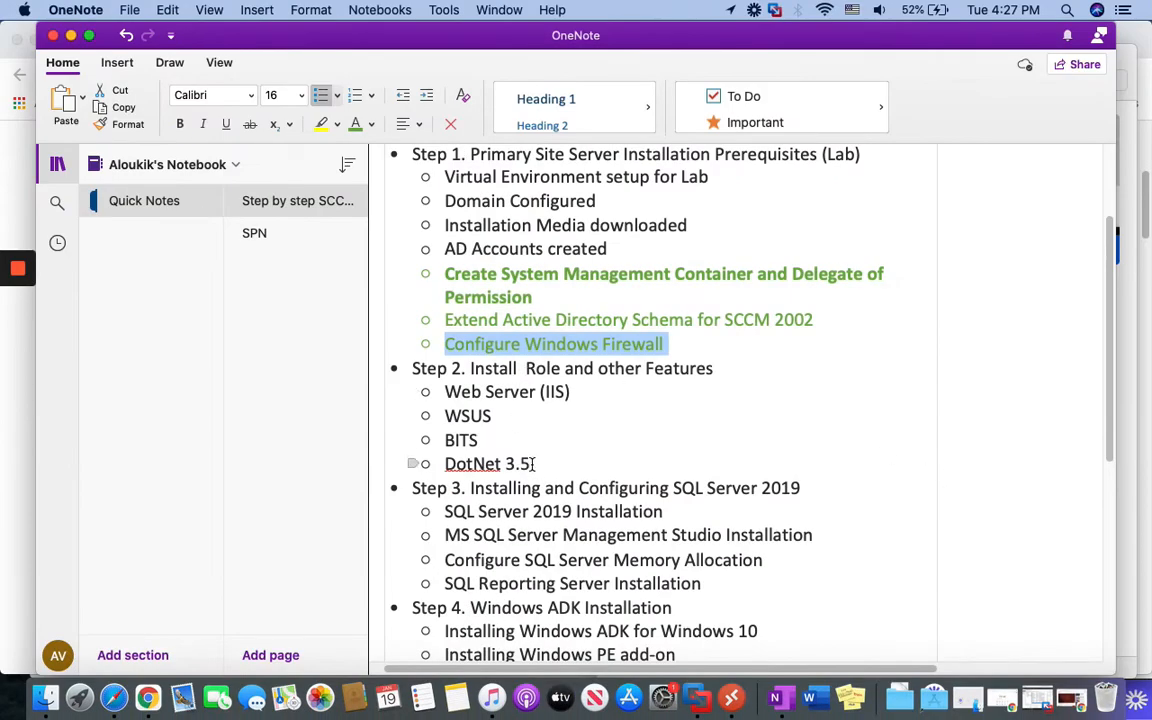
# Colour the Step 2 items green as completed, leaving WSUS in black
pyautogui.moveTo(531, 464); pyautogui.dragTo(385, 368)
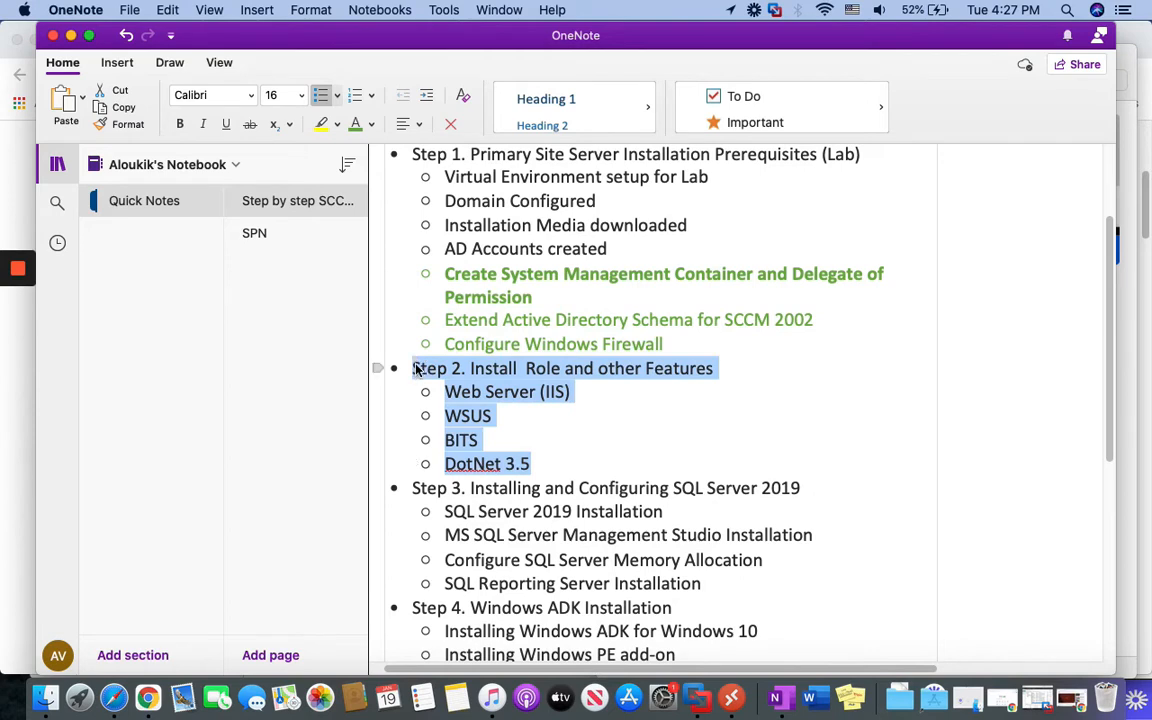
pyautogui.click(355, 124)
pyautogui.click(500, 441)
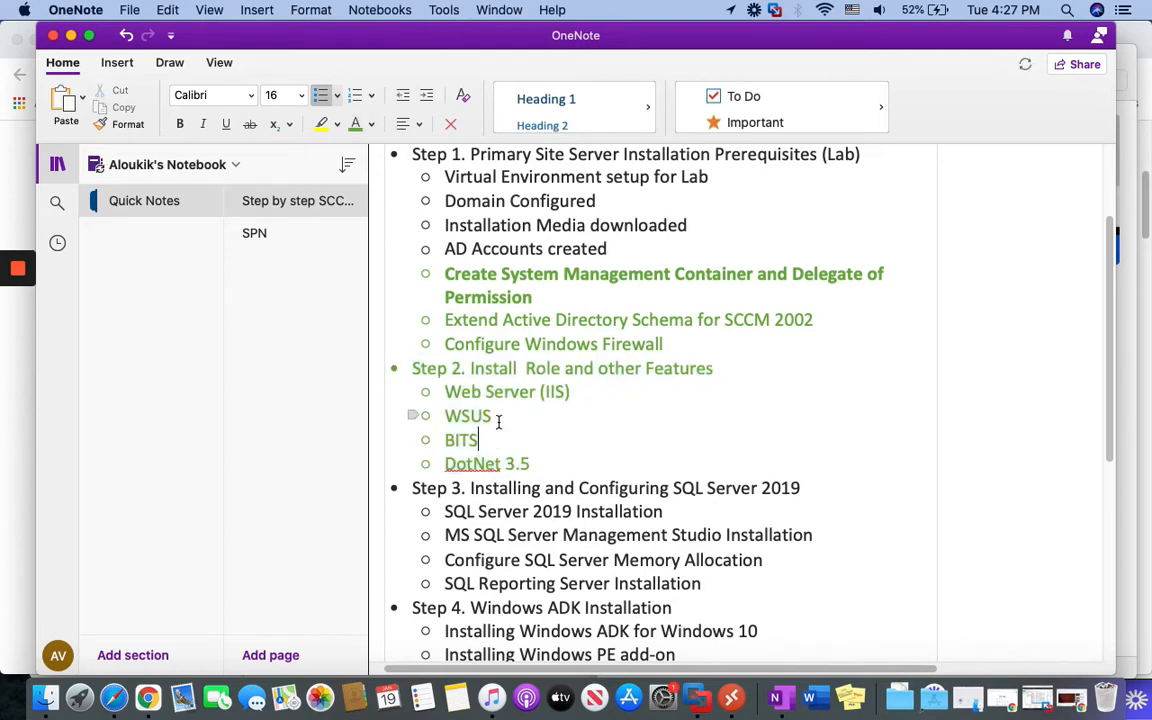
pyautogui.moveTo(493, 416); pyautogui.dragTo(444, 413)
pyautogui.click(370, 124)
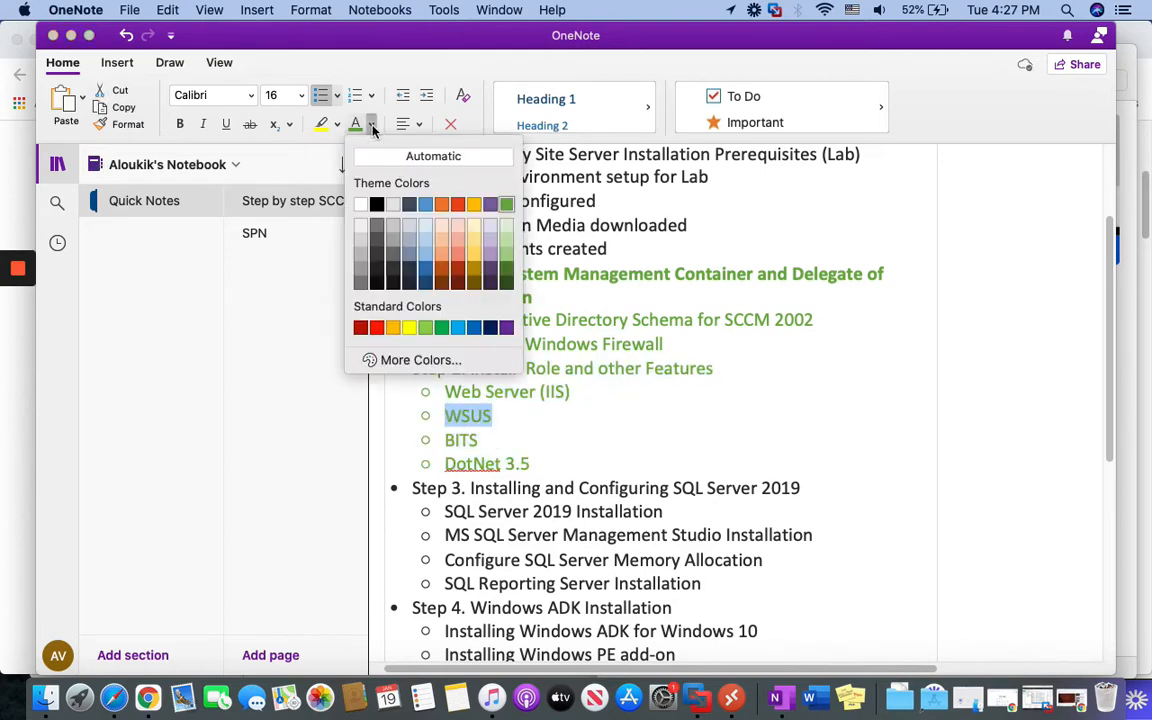
pyautogui.click(378, 203)
pyautogui.click(581, 442)
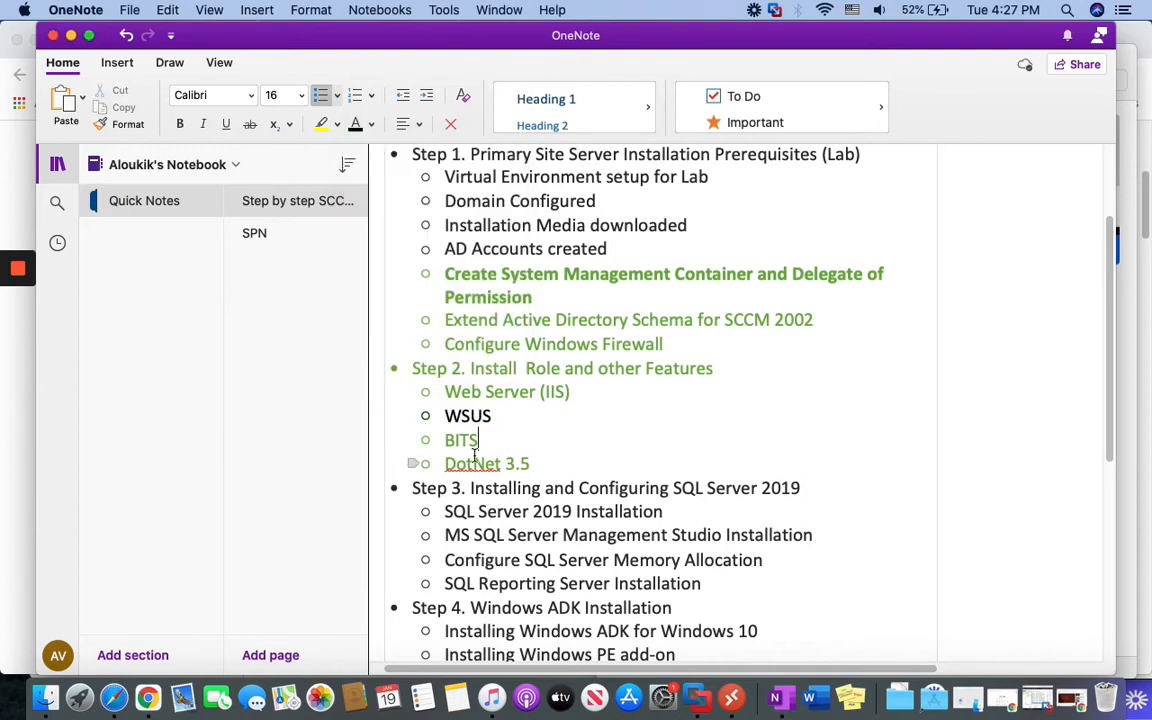
# Review the completed items from AD Accounts to DotNet 3.5 and highlight the Step 3 SQL Server heading
pyautogui.scroll(-1, 555, 475)
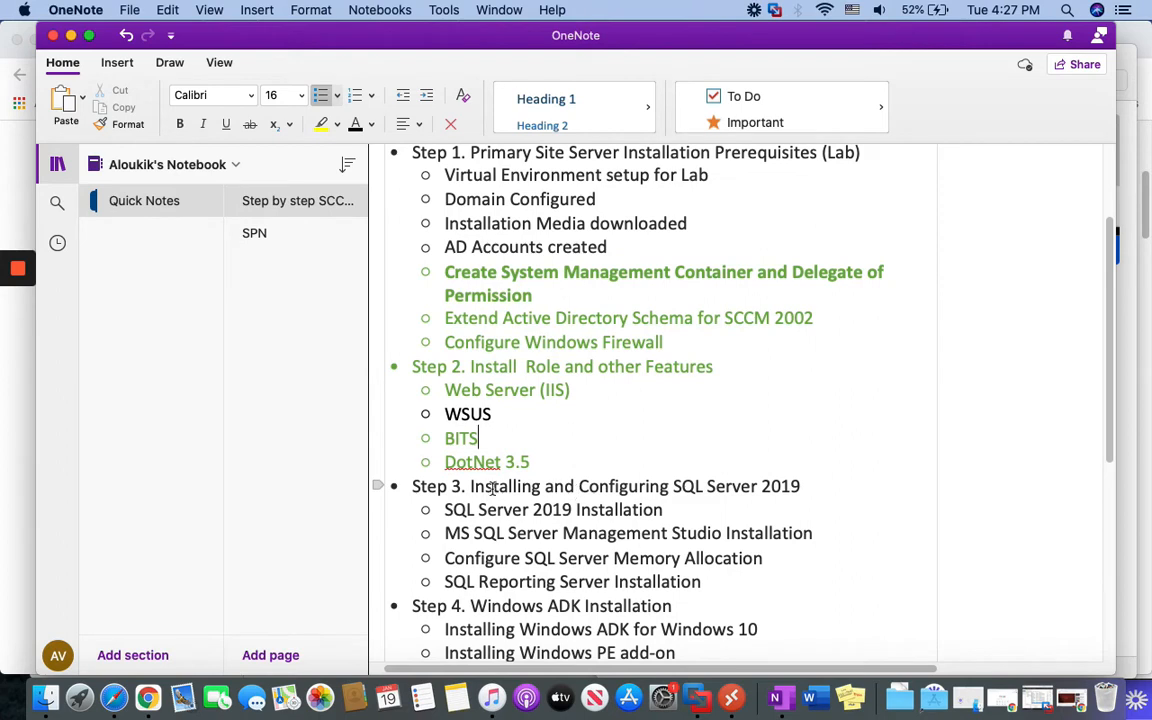
pyautogui.click(589, 509)
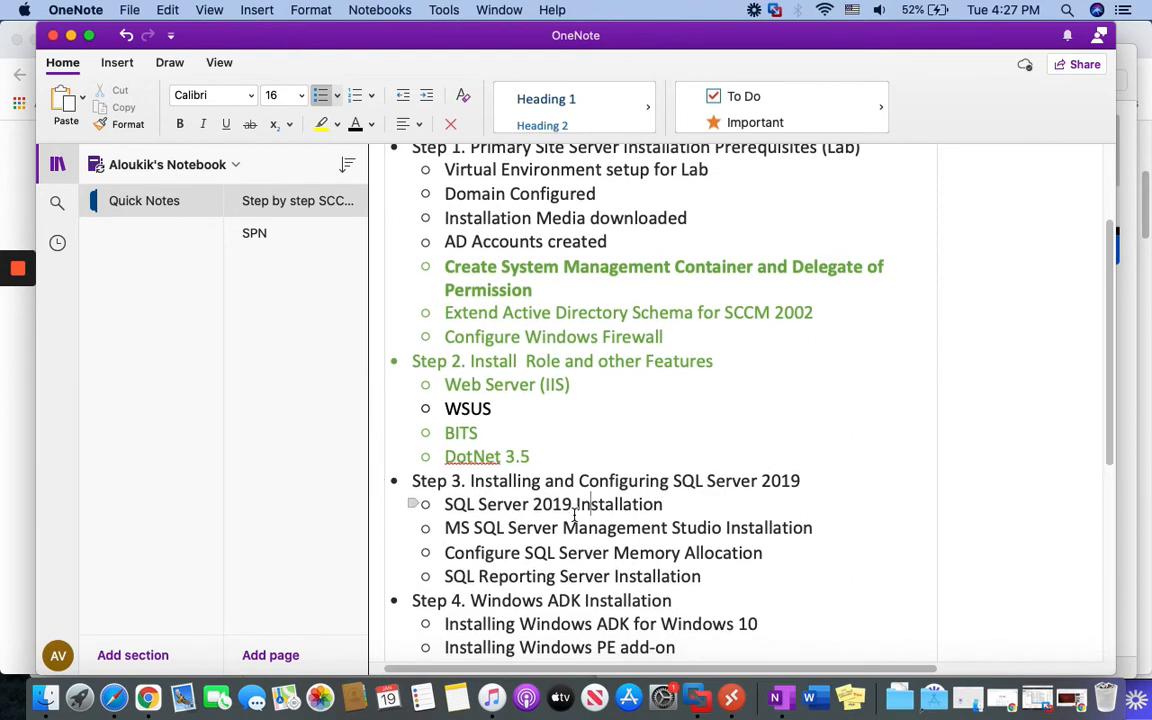
pyautogui.moveTo(532, 457); pyautogui.dragTo(444, 241)
pyautogui.click(584, 430)
pyautogui.scroll(-1, 566, 470)
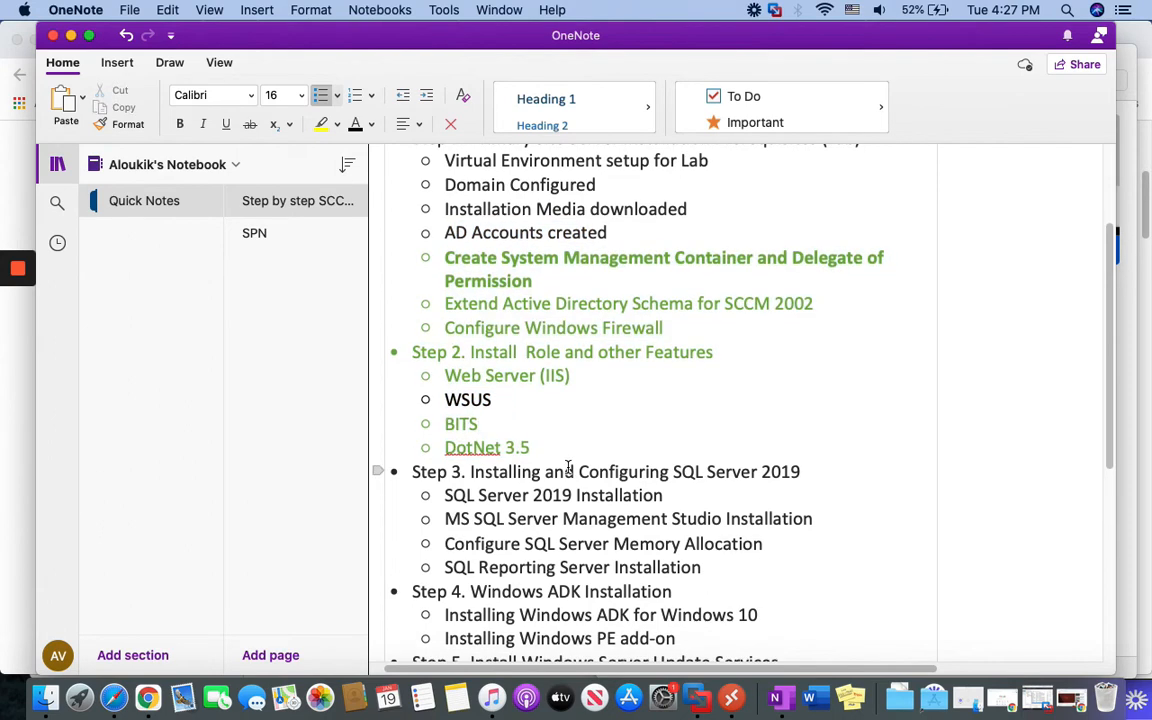
pyautogui.moveTo(413, 465); pyautogui.dragTo(717, 472)
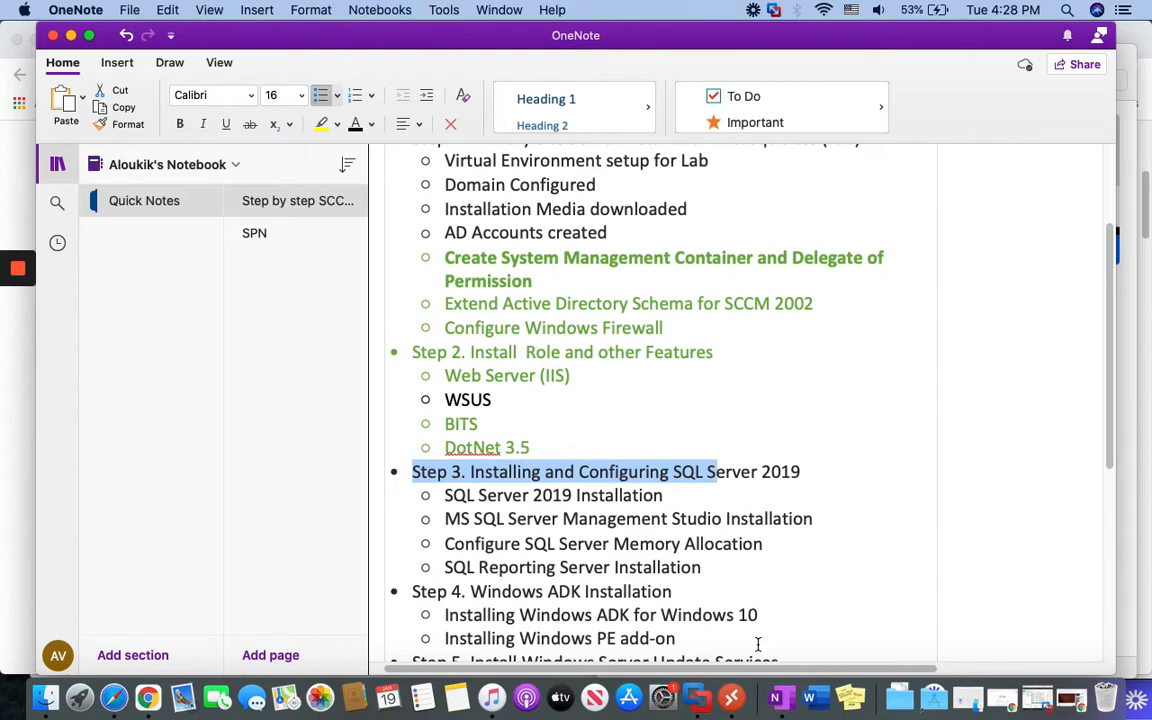
pyautogui.press('super+Tab')
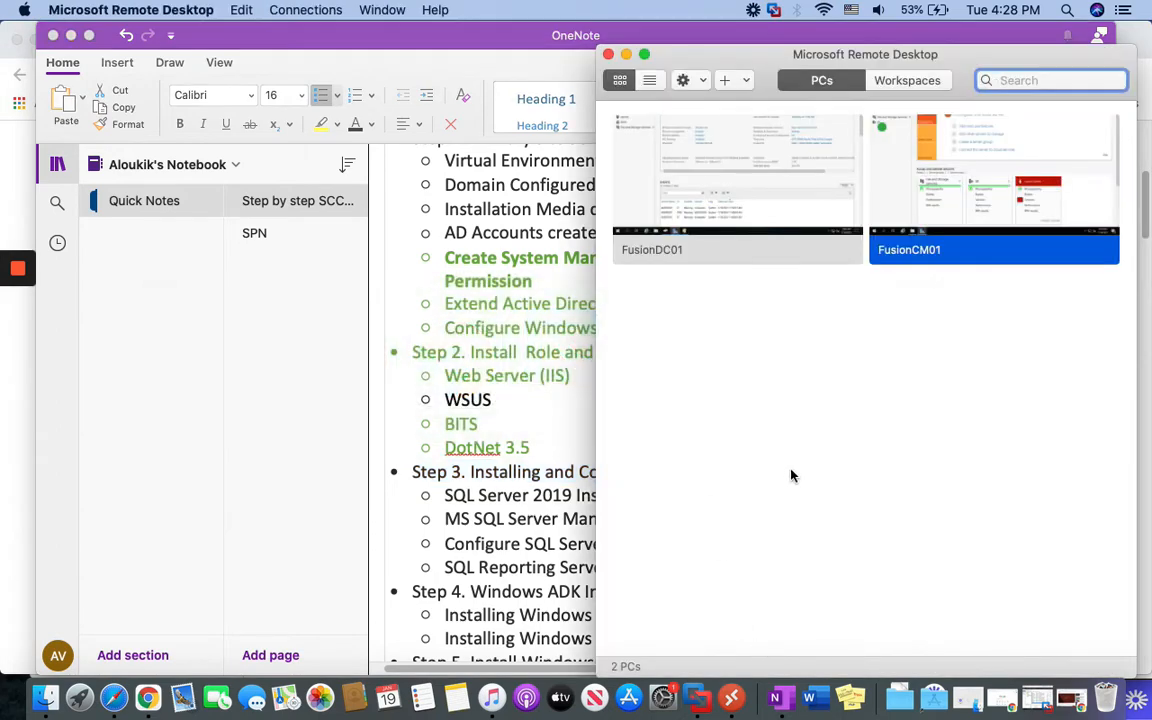
# Open the FusionCM01 session, browse to C:\Lab and select the SQL2019-SSEI-Eval installer
pyautogui.moveTo(928, 208)
pyautogui.rightClick(933, 184)
pyautogui.click(975, 192)
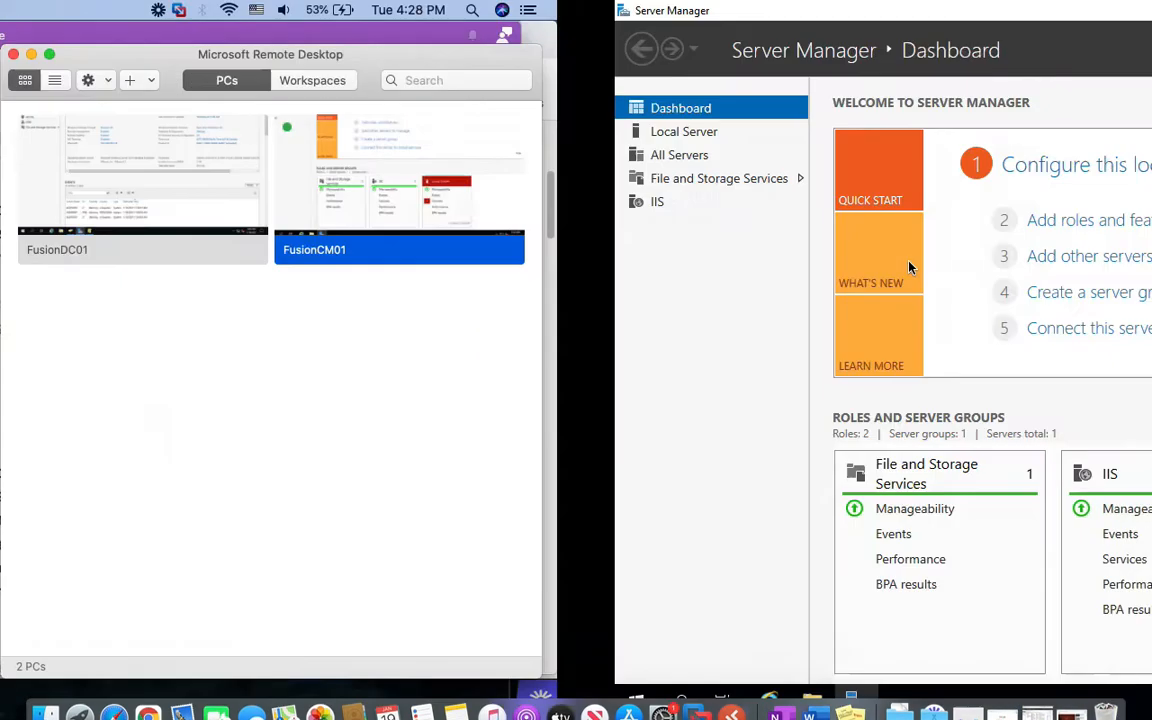
pyautogui.click(197, 703)
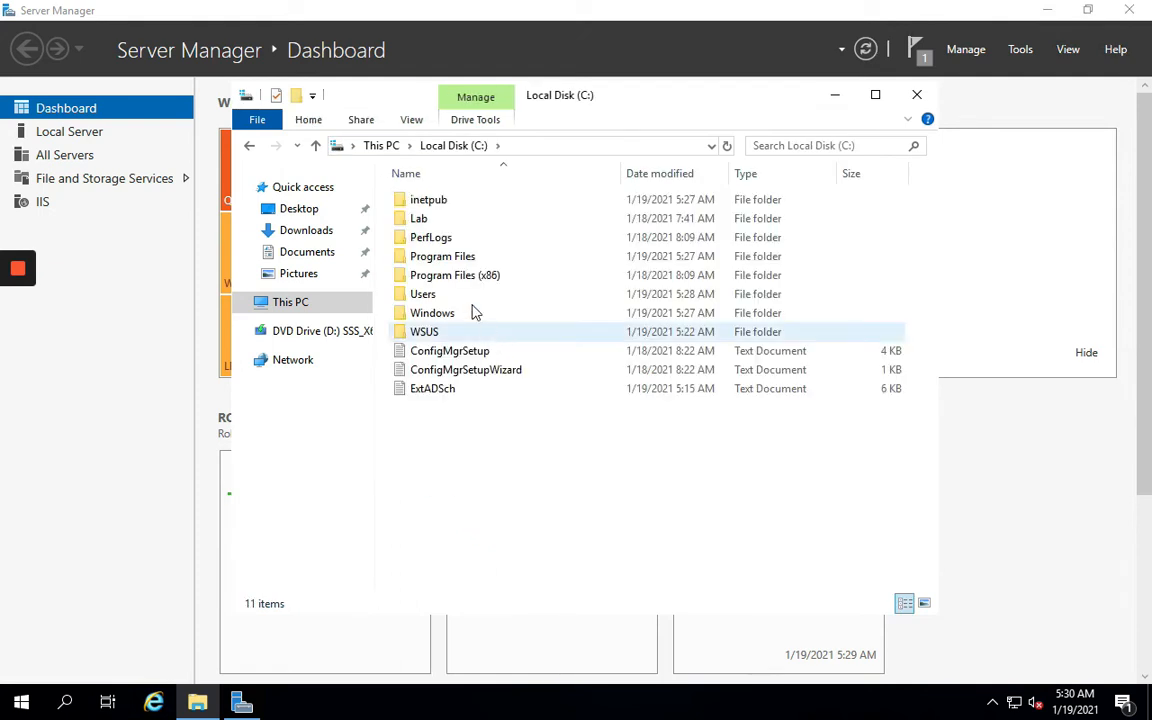
pyautogui.doubleClick(420, 218)
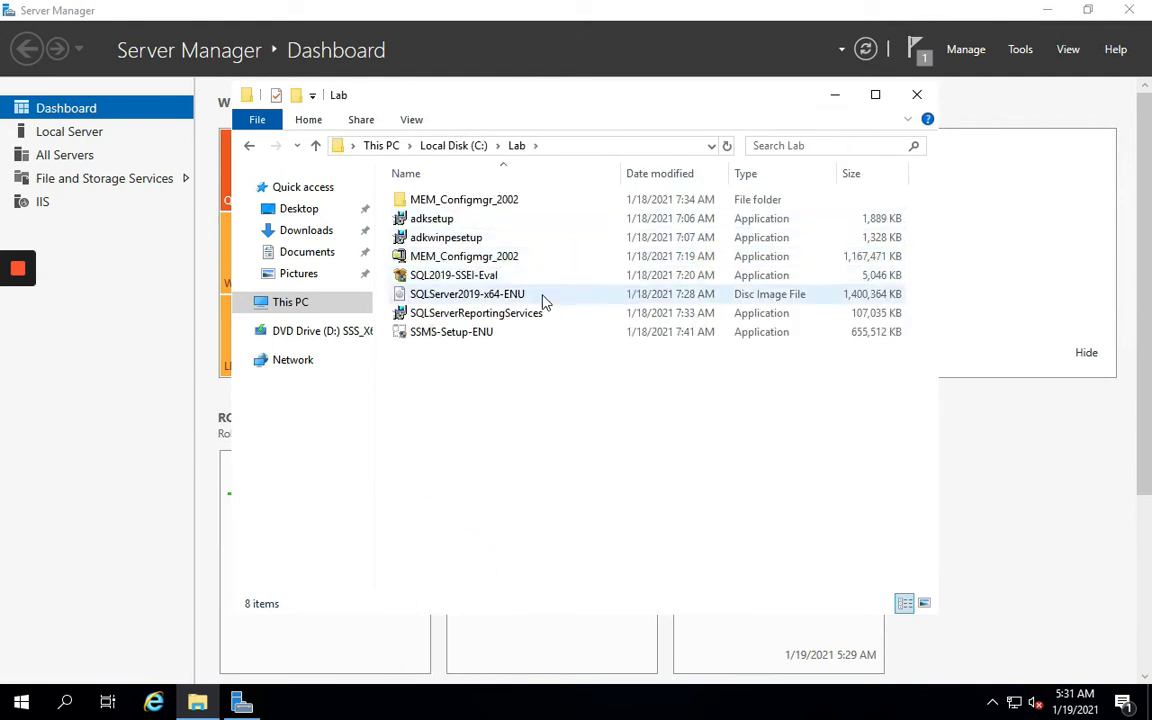
pyautogui.click(480, 275)
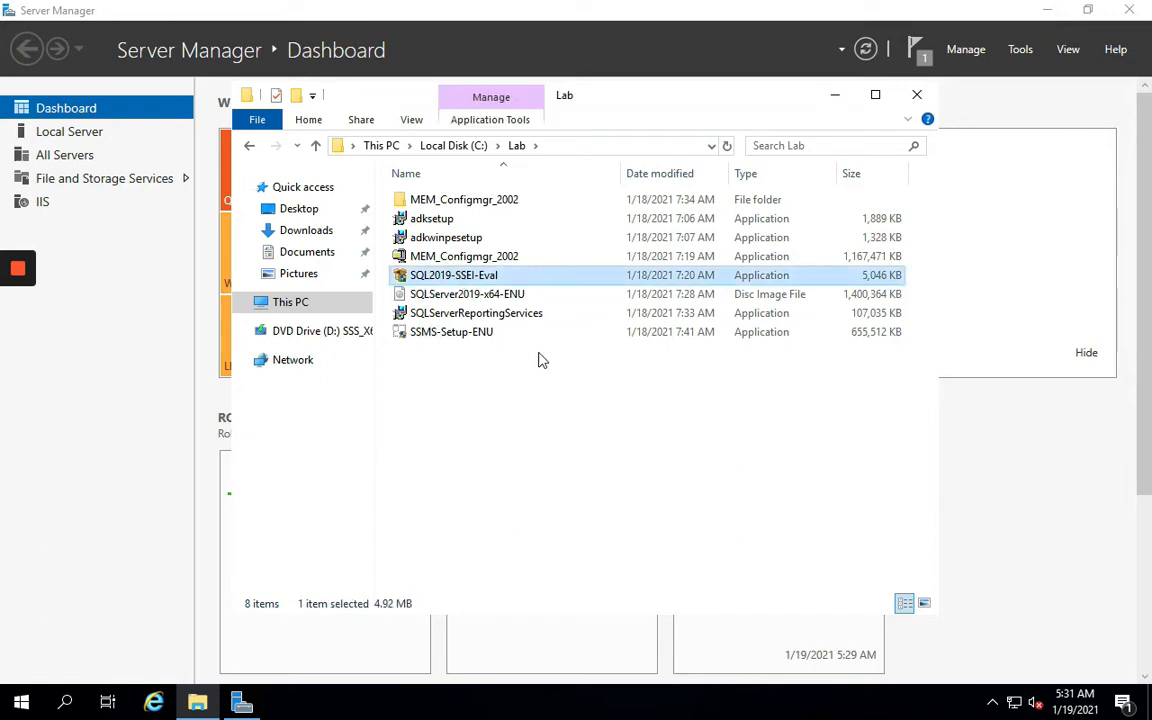
pyautogui.press('super+Tab')
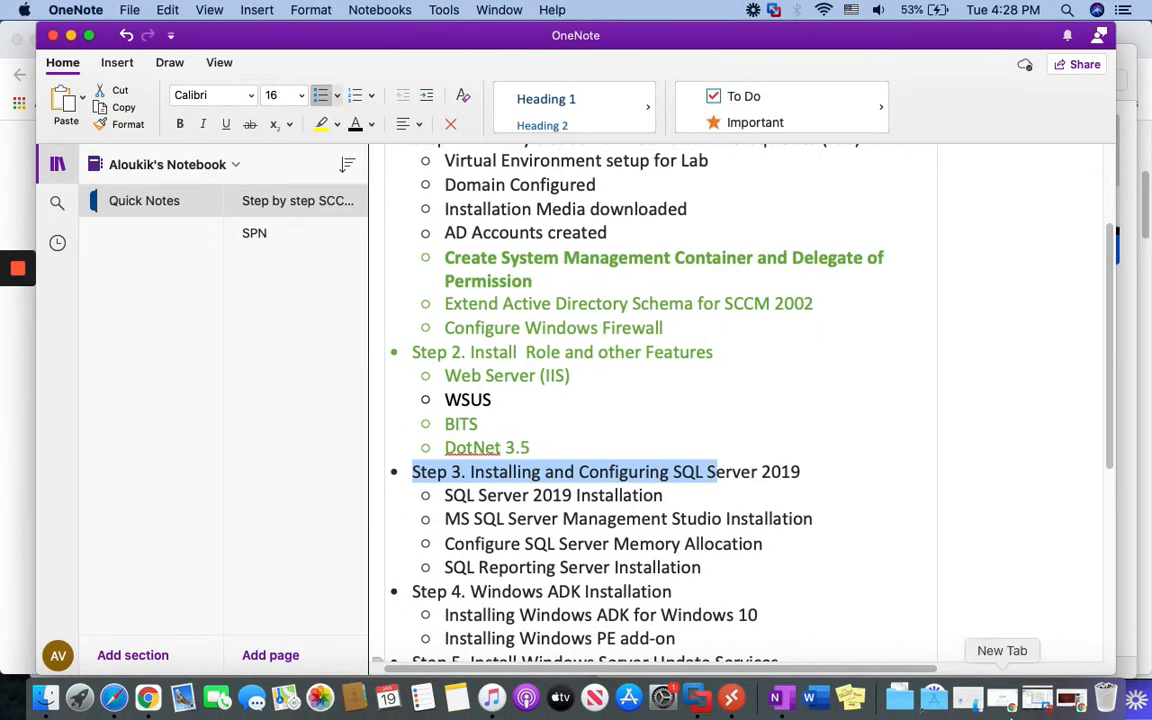
# Open the Supported SQL Server versions article in Chrome and scroll through it
pyautogui.click(1001, 703)
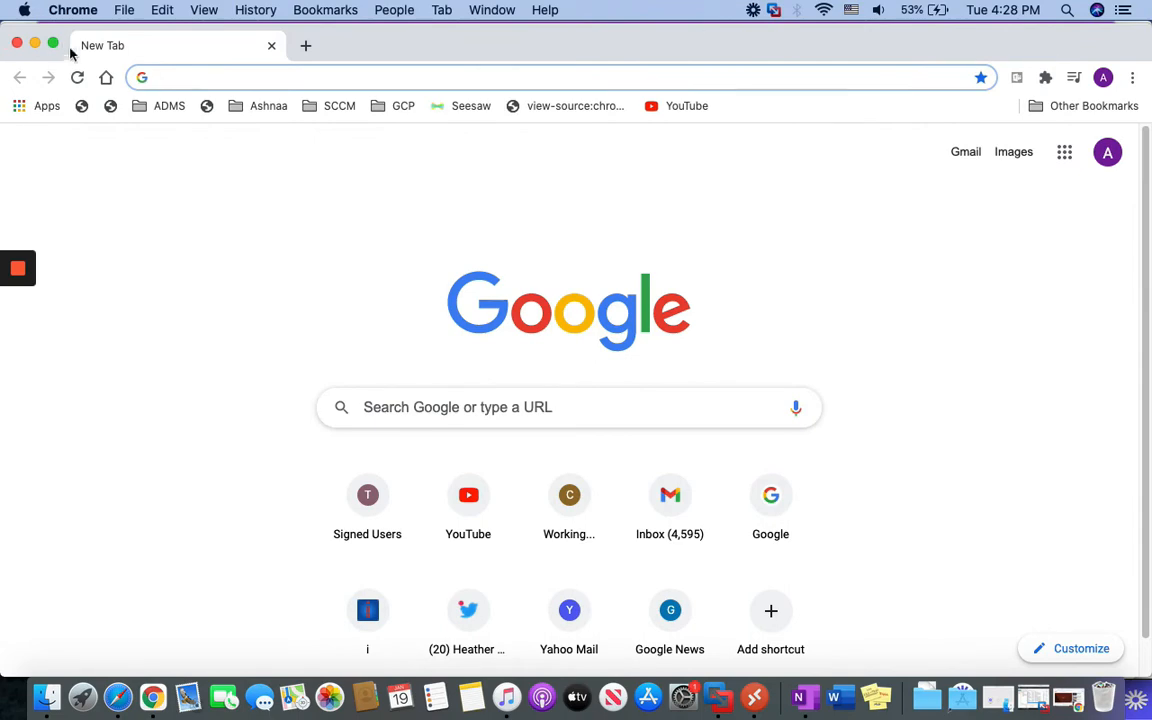
pyautogui.click(35, 43)
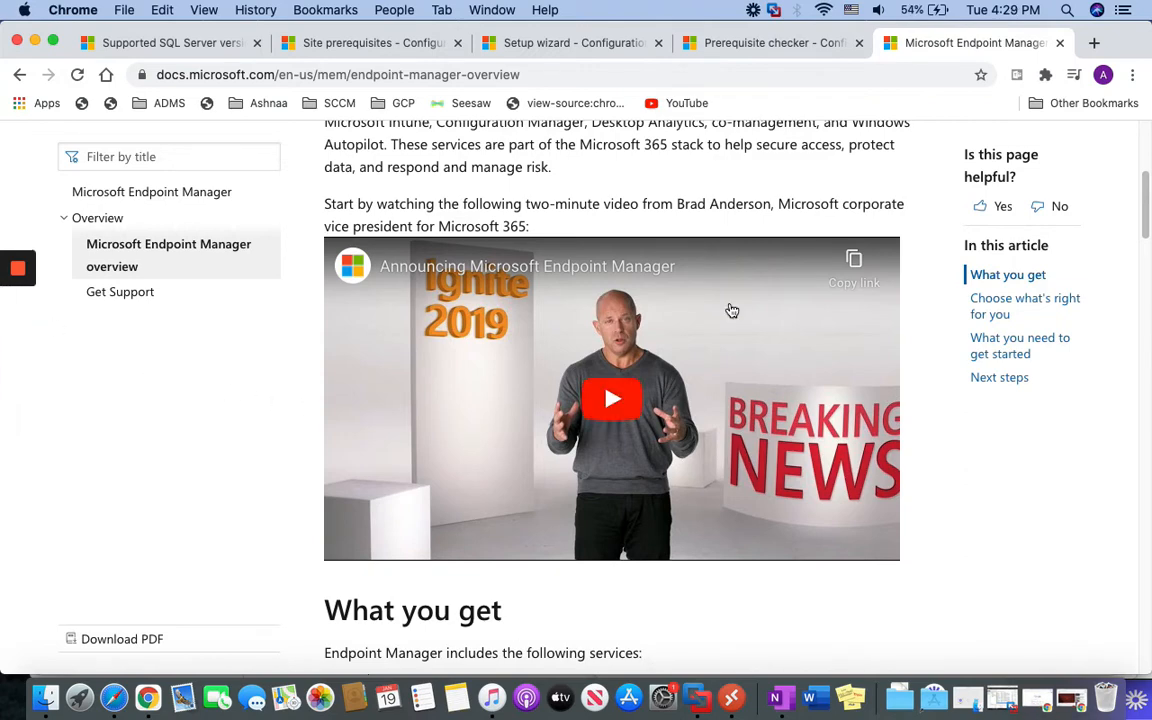
pyautogui.click(151, 46)
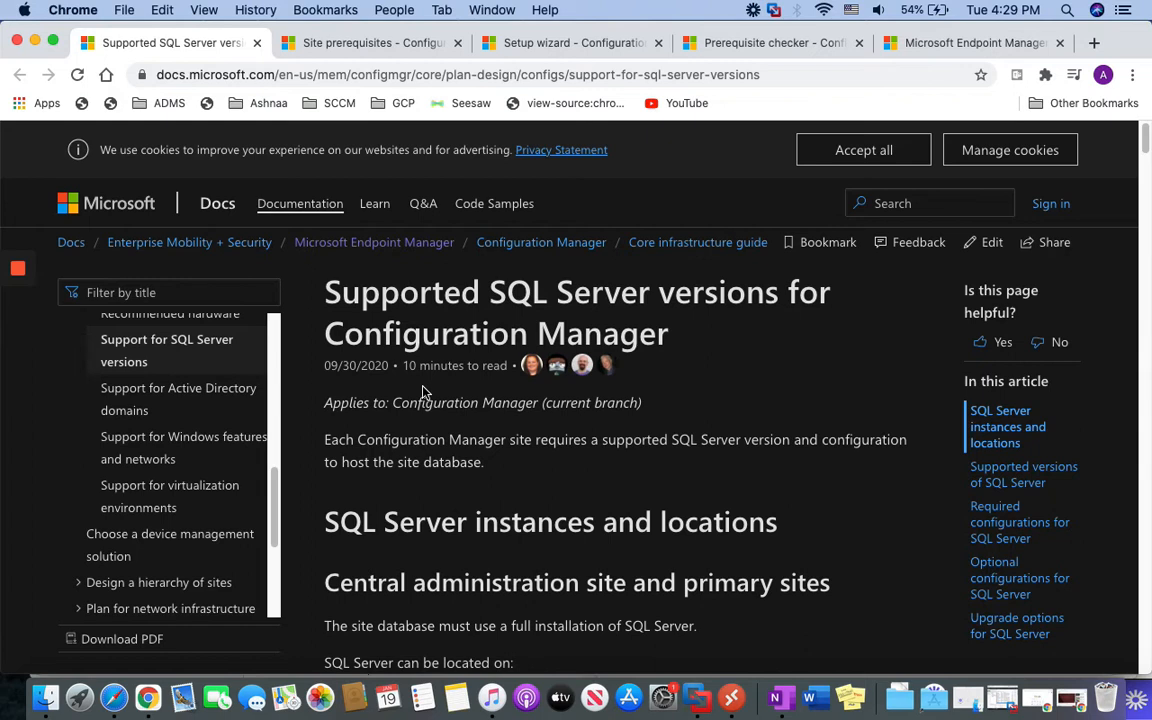
pyautogui.scroll(-1, 444, 494)
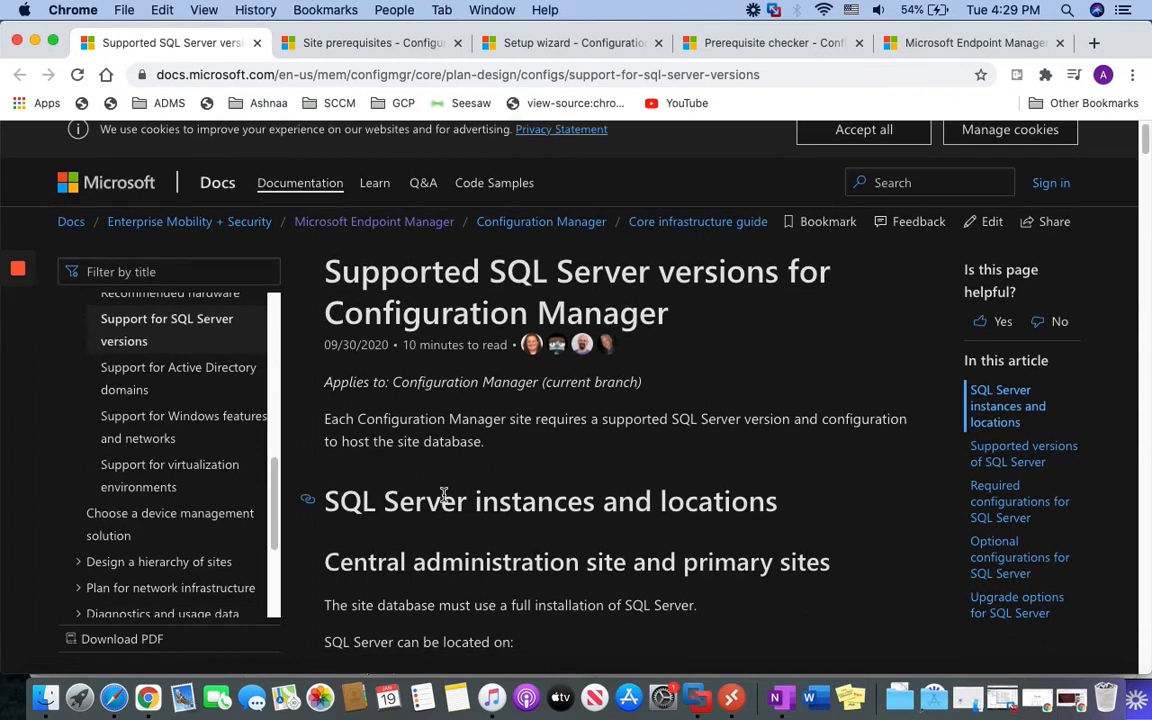
pyautogui.scroll(1, 453, 505)
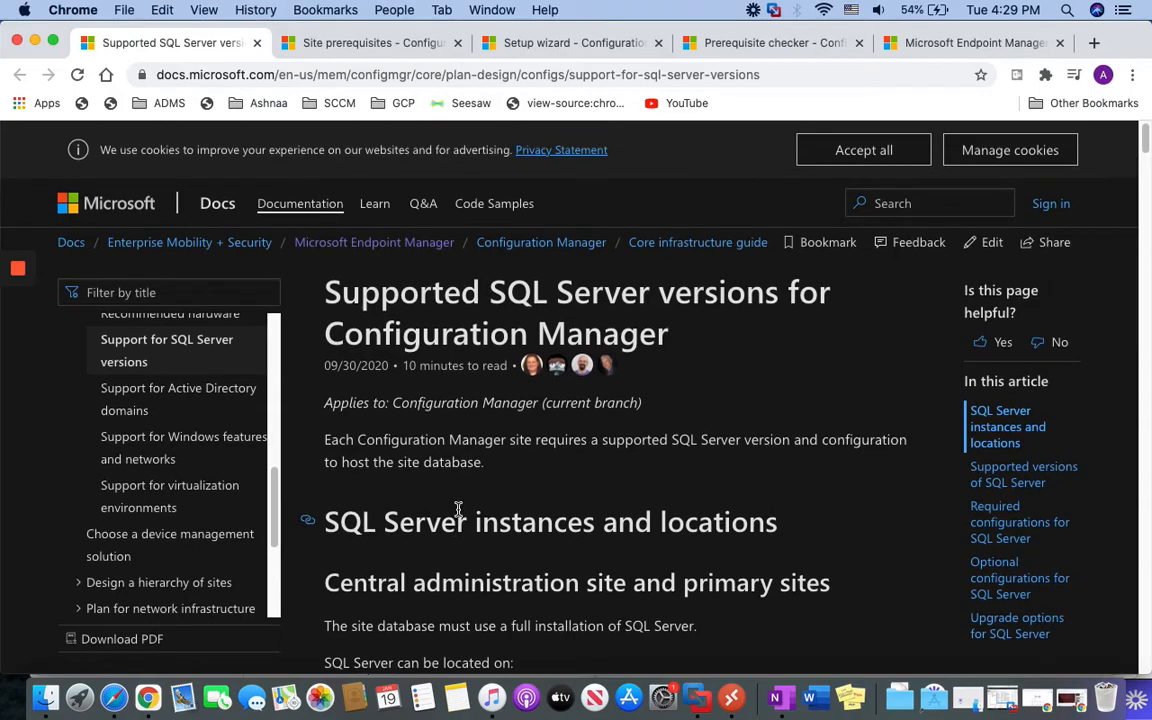
pyautogui.scroll(-10, 437, 447)
pyautogui.scroll(5, 442, 437)
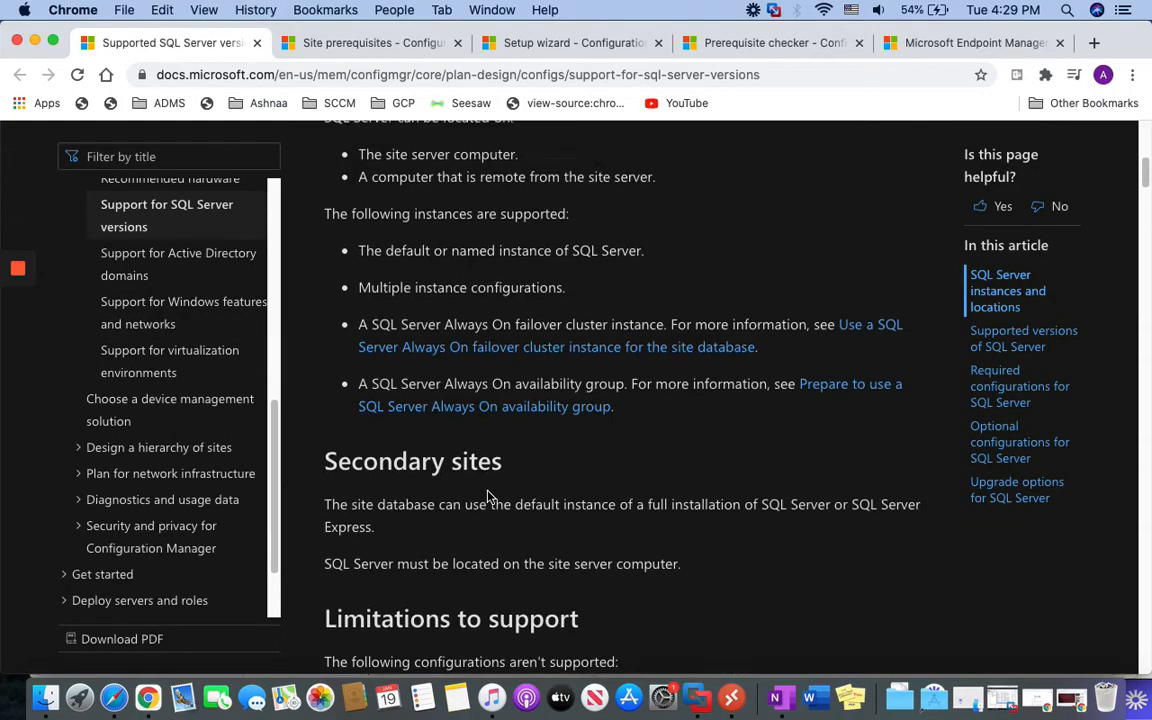
pyautogui.scroll(-15, 488, 491)
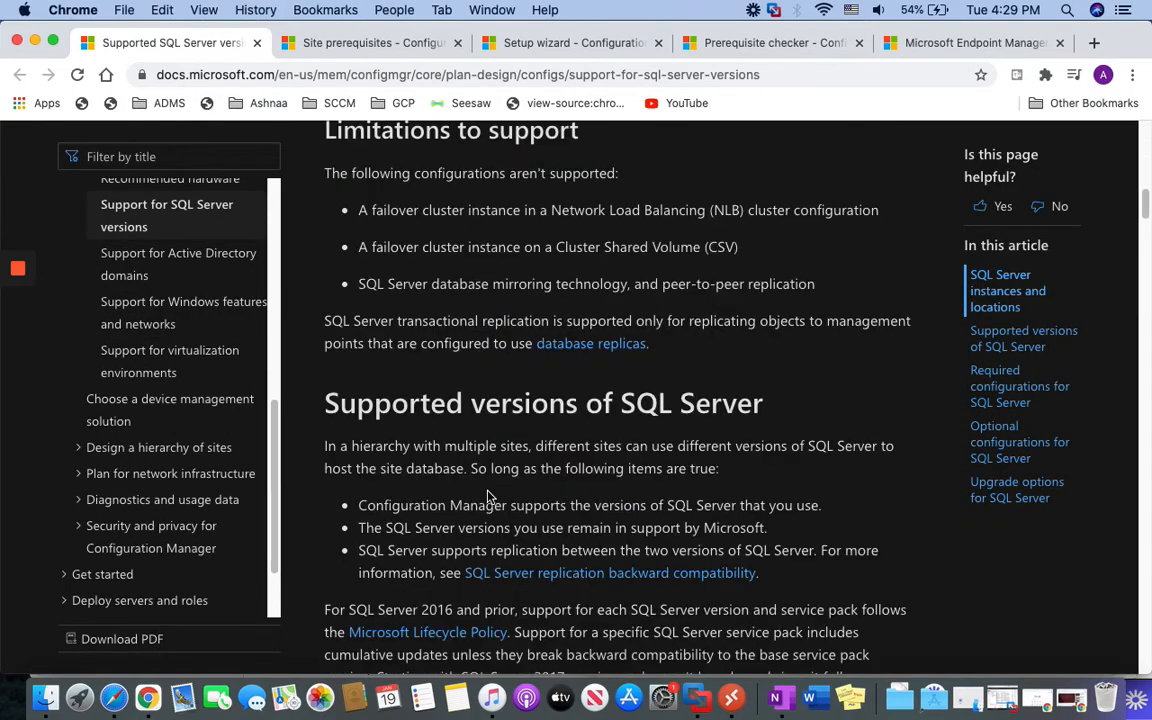
pyautogui.scroll(-1, 488, 496)
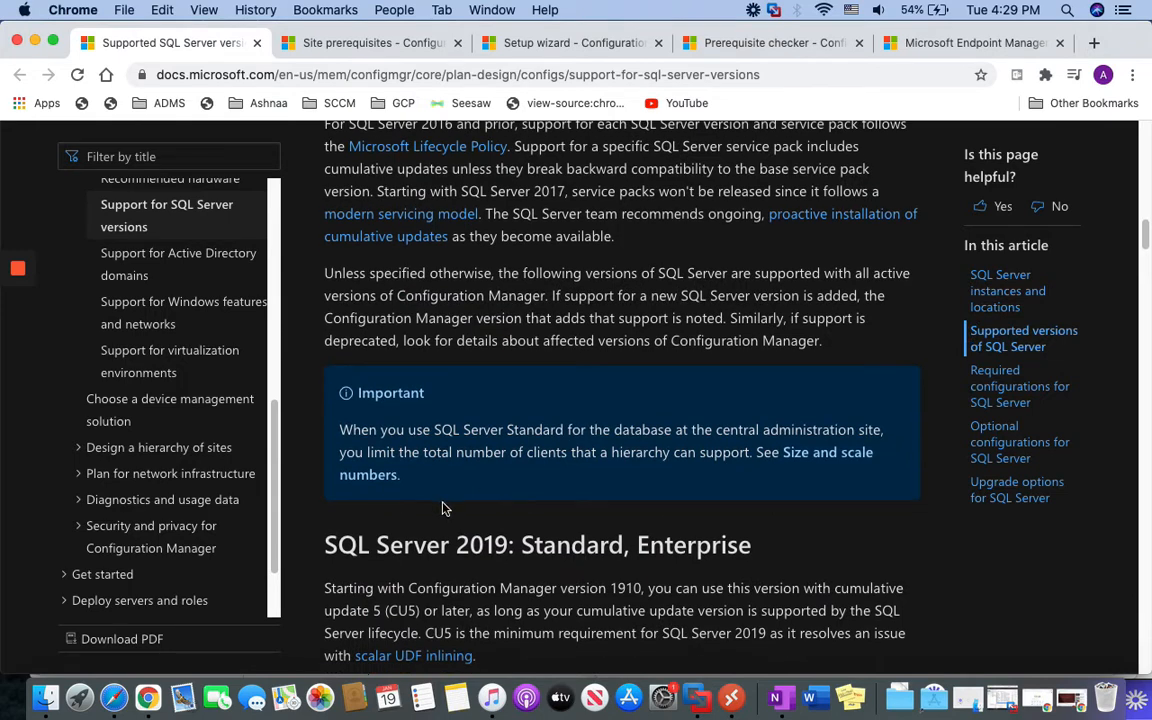
pyautogui.scroll(-1, 424, 571)
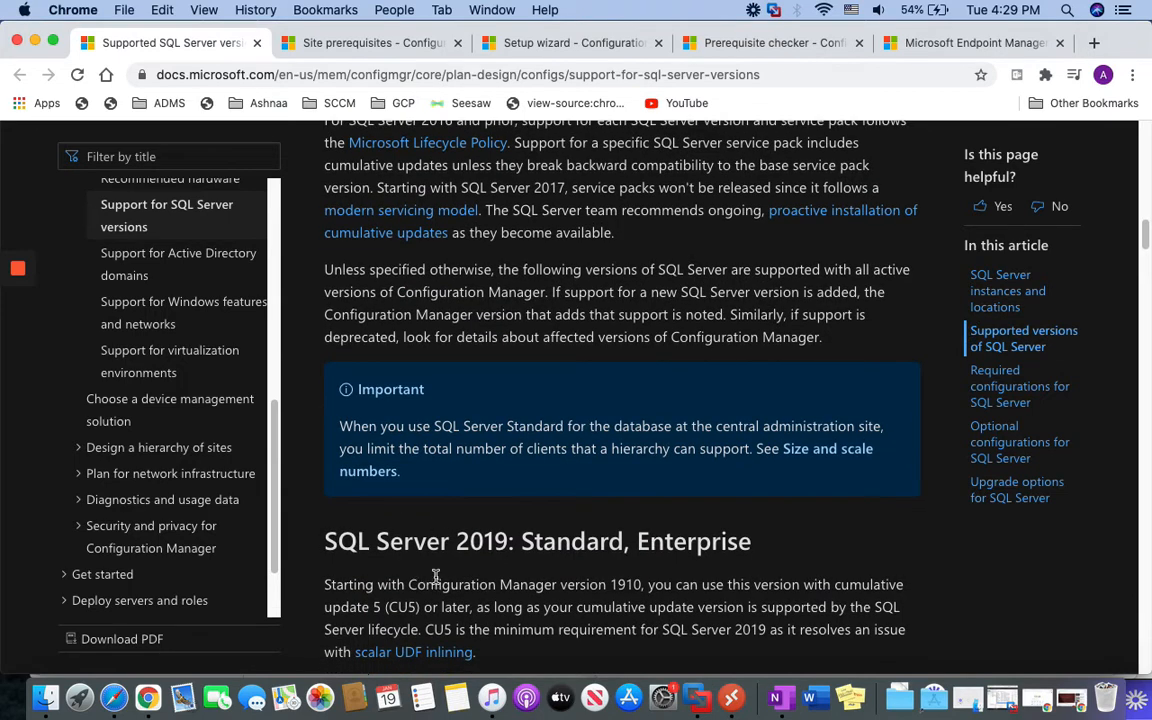
# Read the SQL Server 2019 Standard/Enterprise support notes, then scroll back to Supported versions
pyautogui.moveTo(325, 585); pyautogui.dragTo(634, 588)
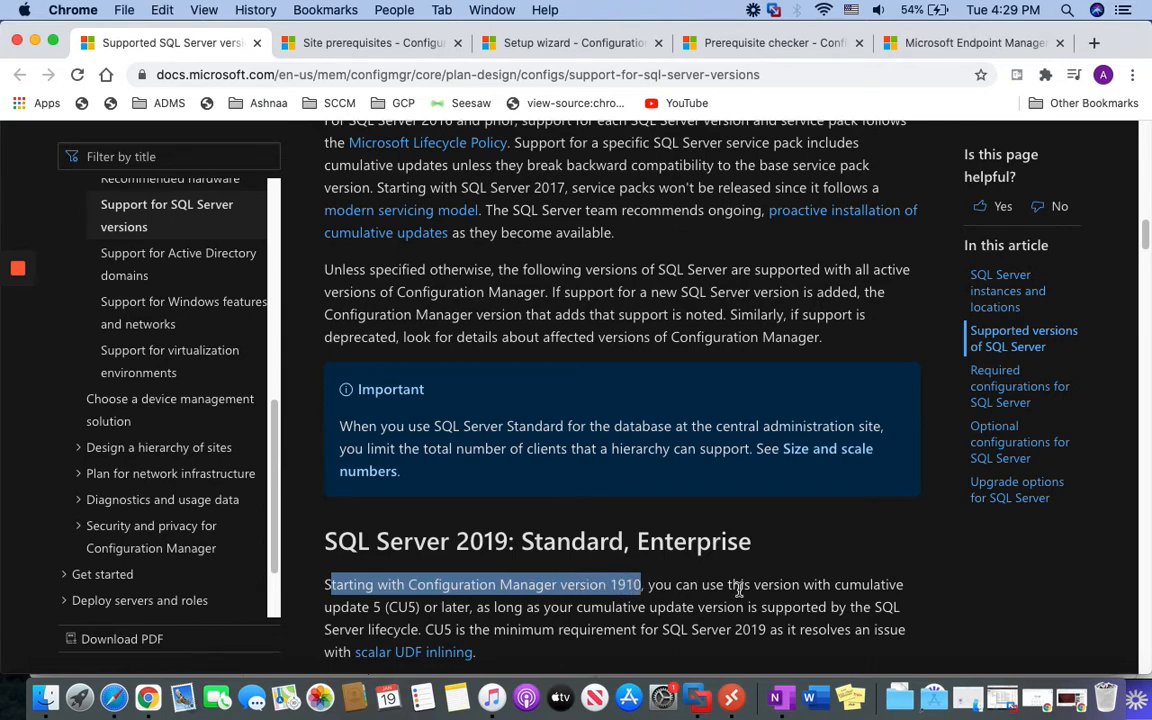
pyautogui.moveTo(753, 584); pyautogui.dragTo(870, 585)
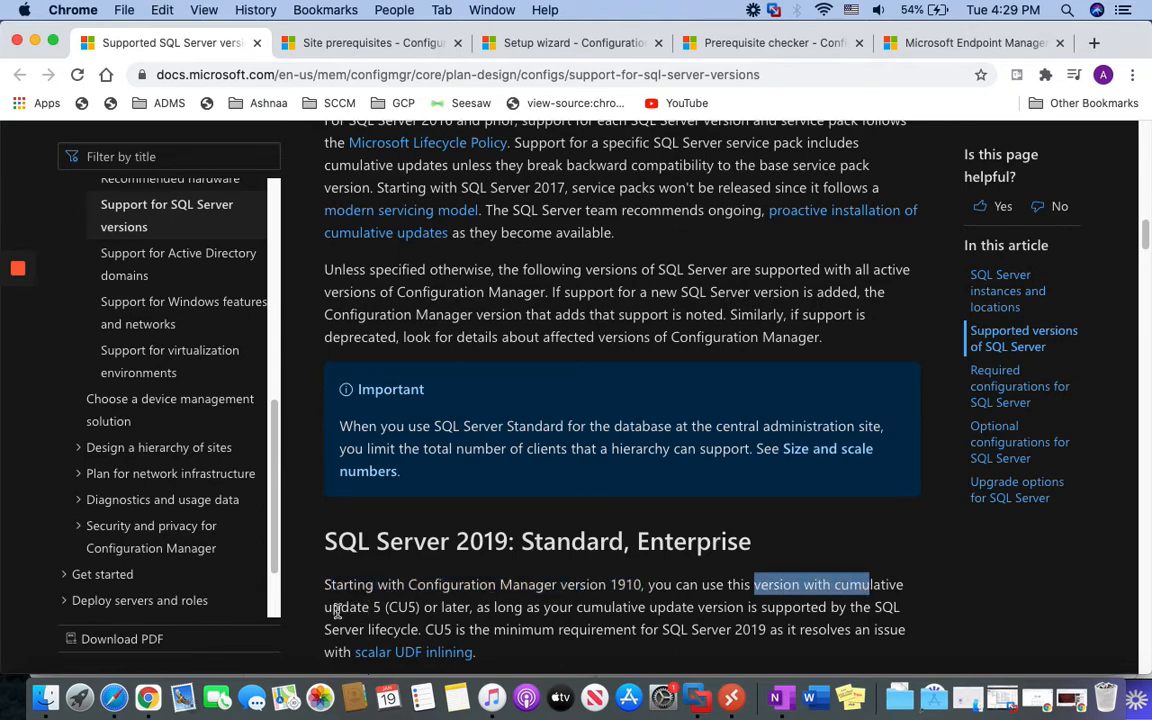
pyautogui.moveTo(341, 608); pyautogui.dragTo(472, 607)
pyautogui.moveTo(327, 542); pyautogui.dragTo(819, 549)
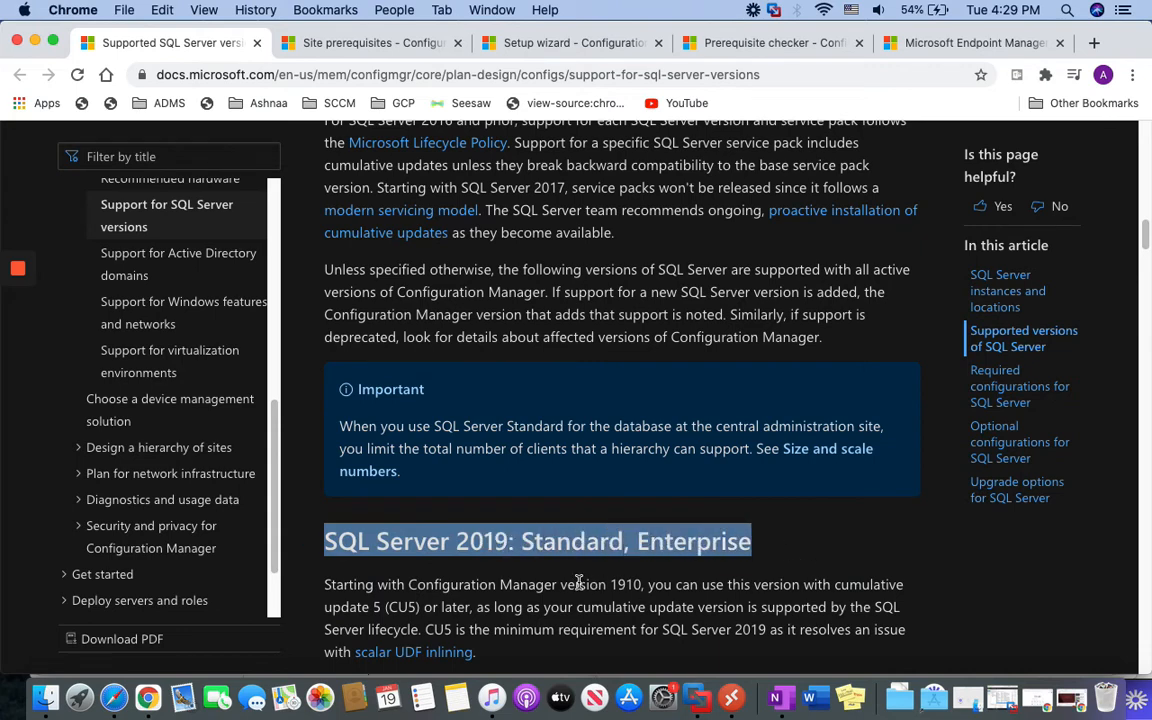
pyautogui.scroll(-10, 571, 578)
pyautogui.scroll(2, 572, 581)
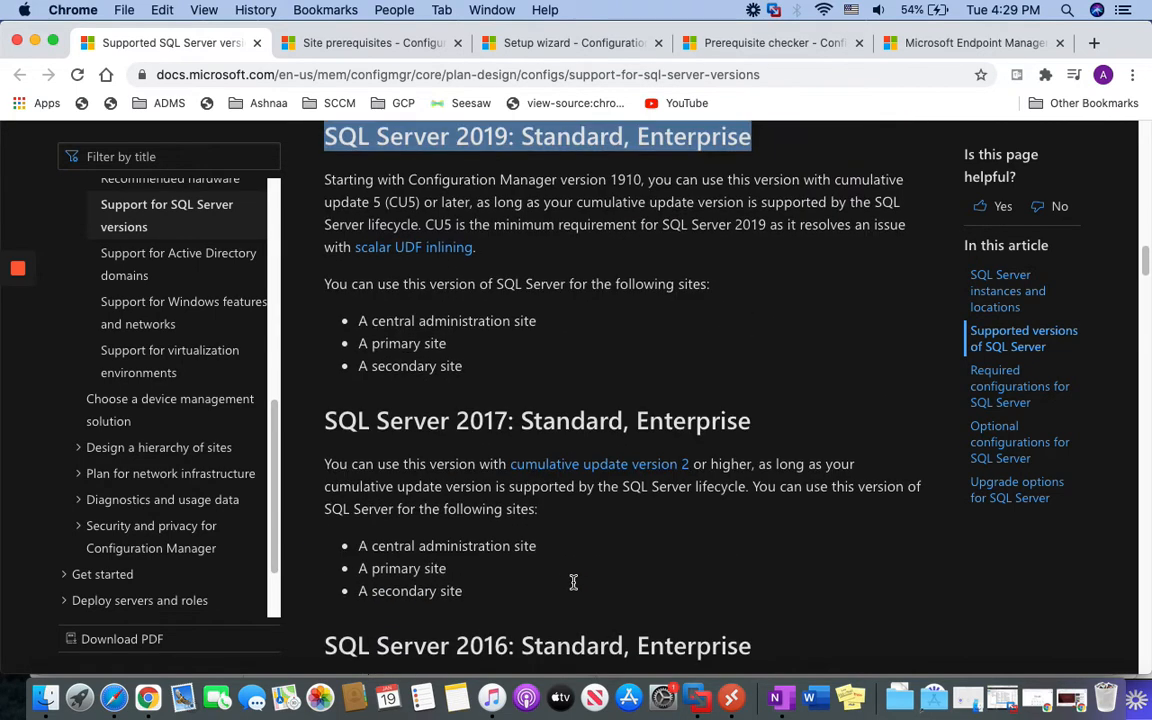
pyautogui.scroll(-1, 571, 581)
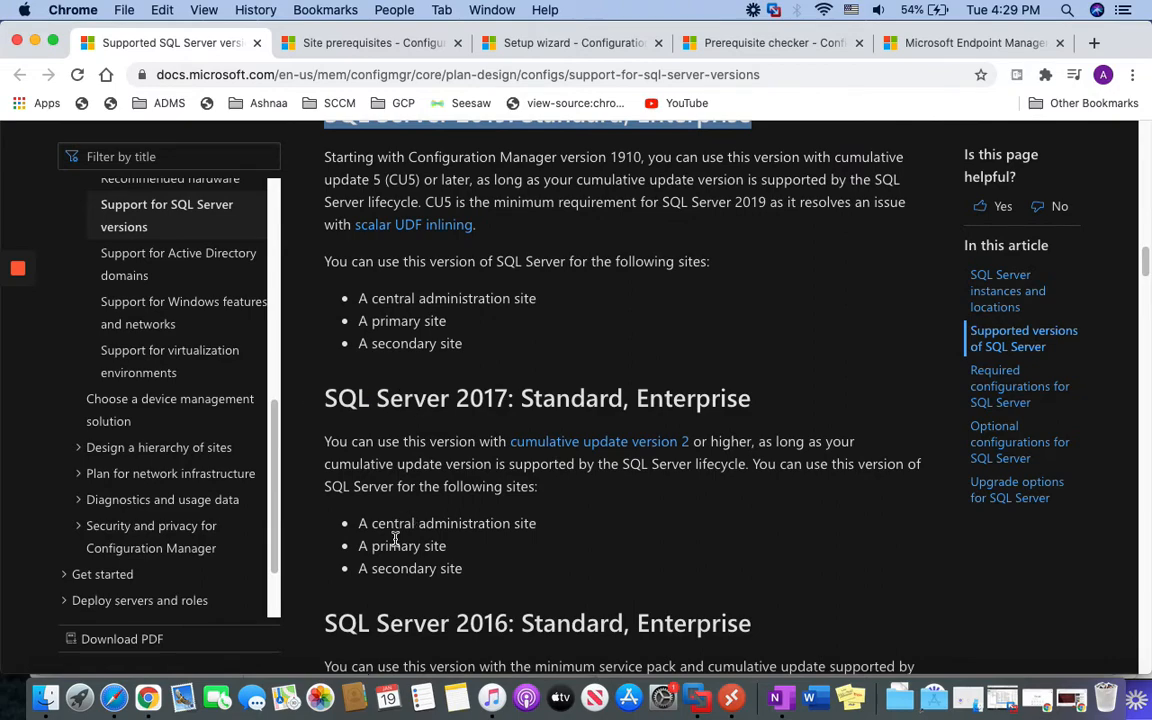
pyautogui.scroll(-2, 400, 520)
pyautogui.scroll(-20, 407, 543)
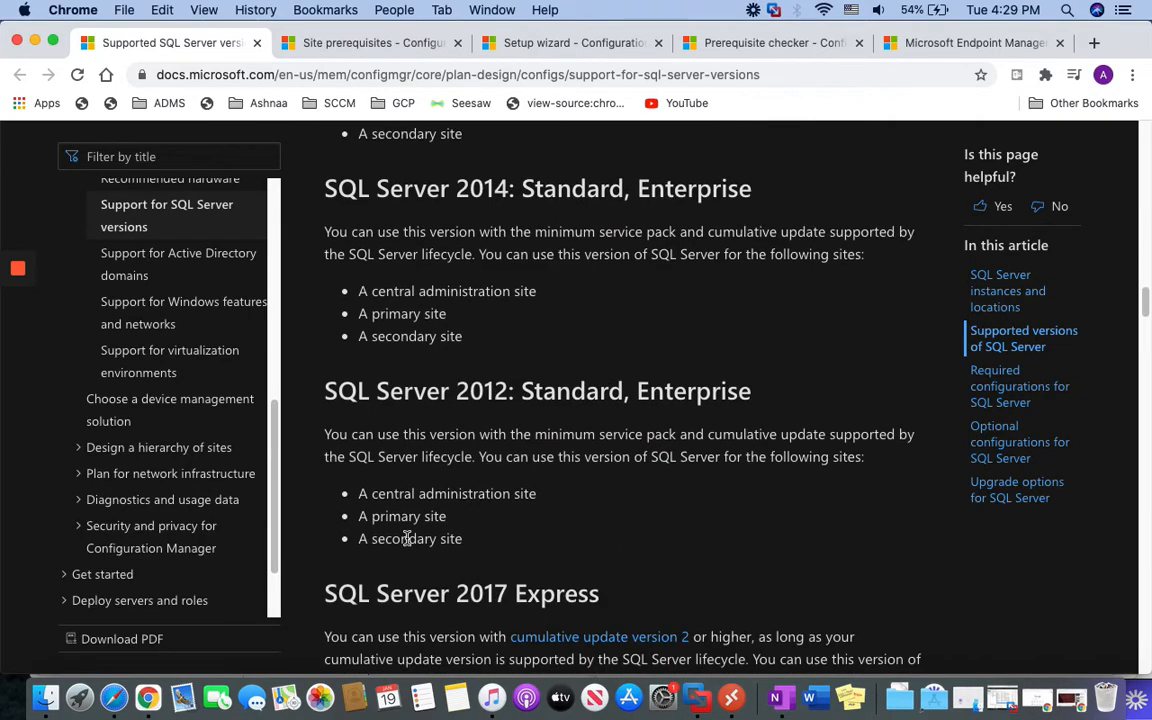
pyautogui.scroll(20, 405, 537)
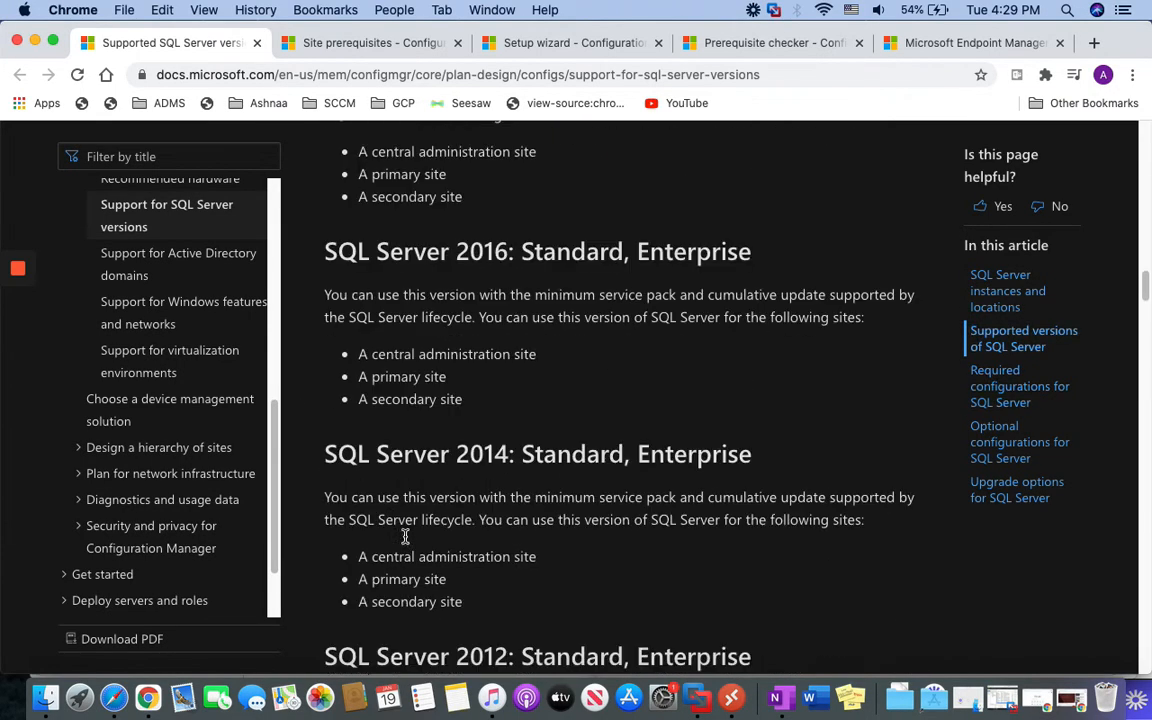
pyautogui.scroll(-12, 405, 537)
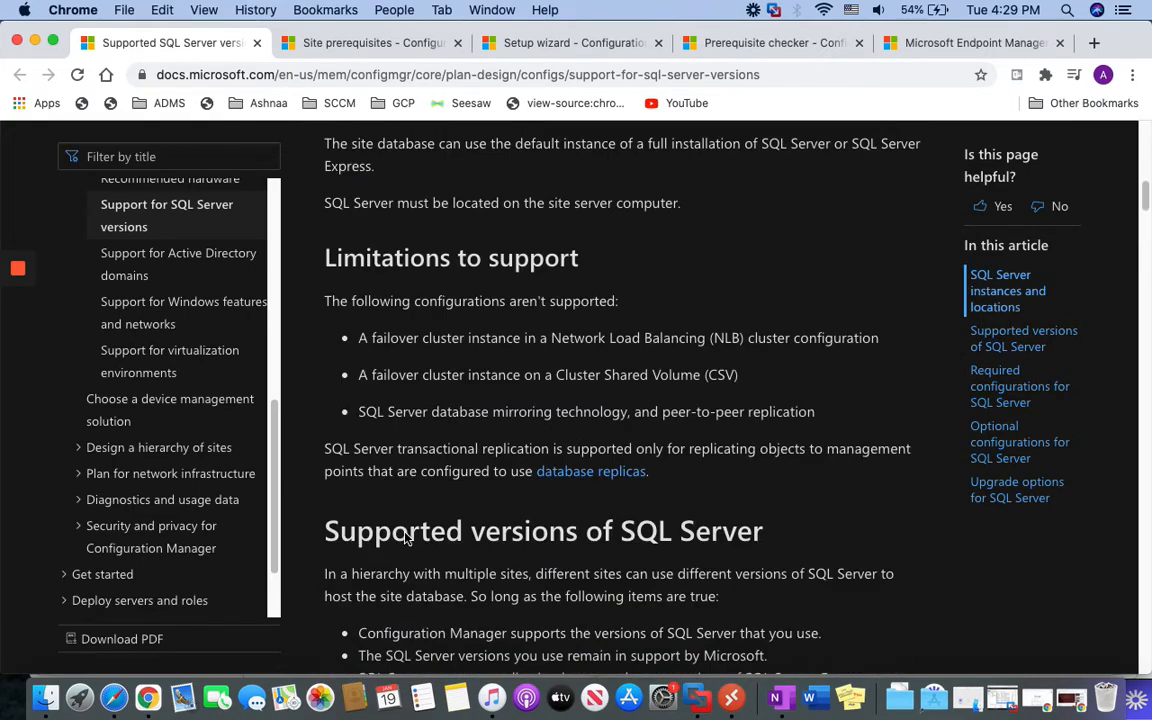
pyautogui.scroll(6, 487, 555)
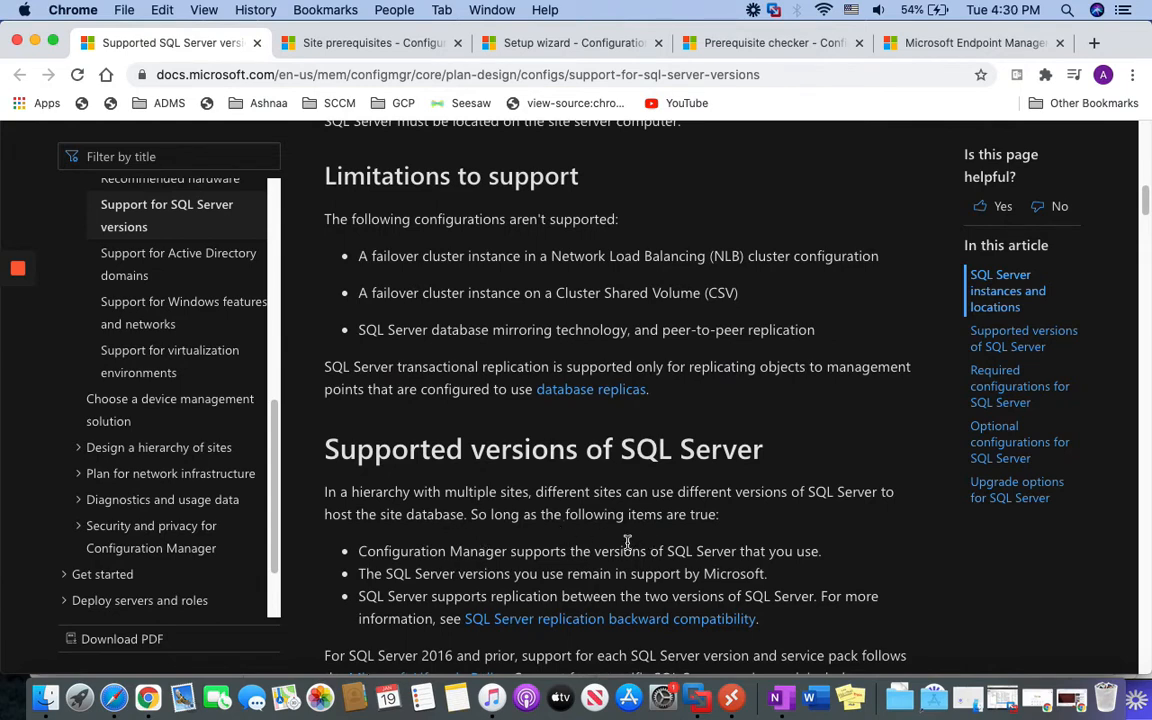
pyautogui.scroll(1, 615, 545)
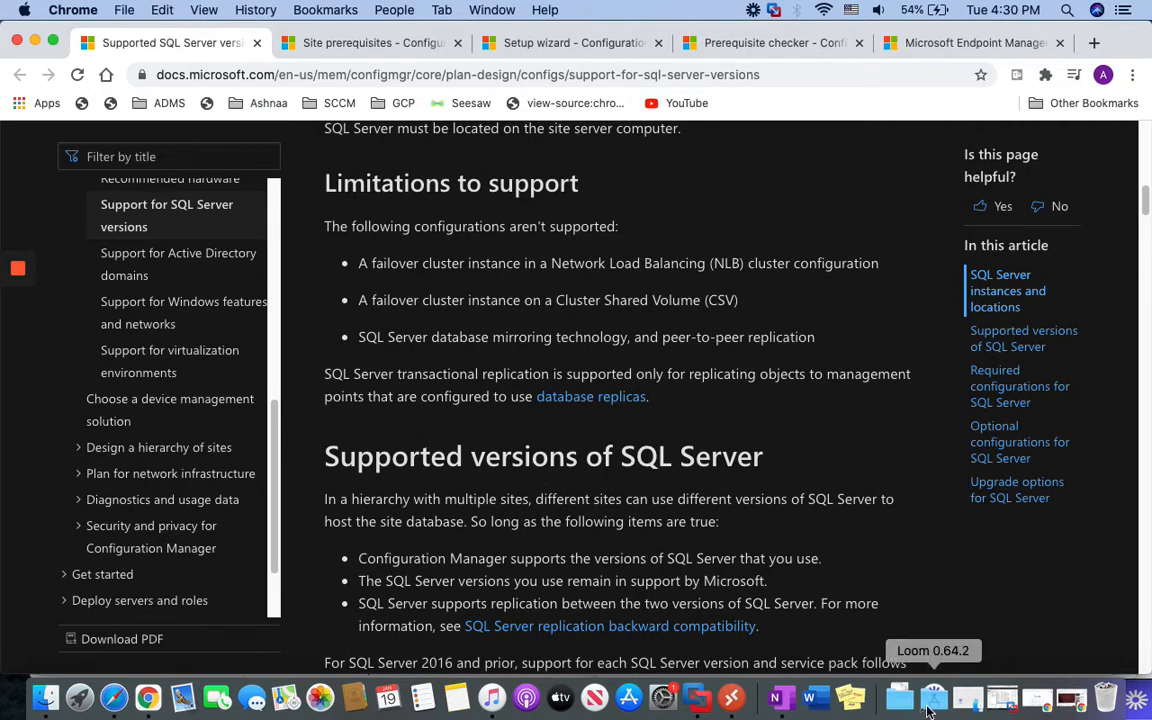
# Connect to FusionCM01 and launch the SQL2019-SSEI-Eval installer, approving the UAC prompt
pyautogui.click(697, 697)
pyautogui.rightClick(873, 150)
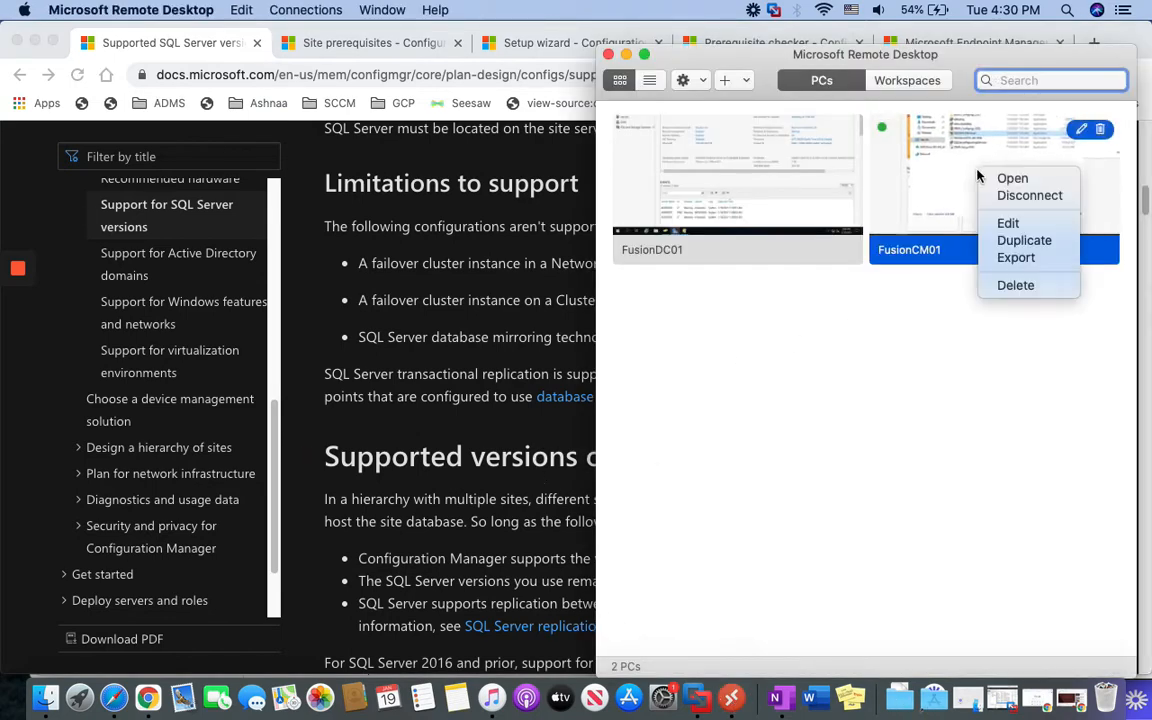
pyautogui.click(900, 162)
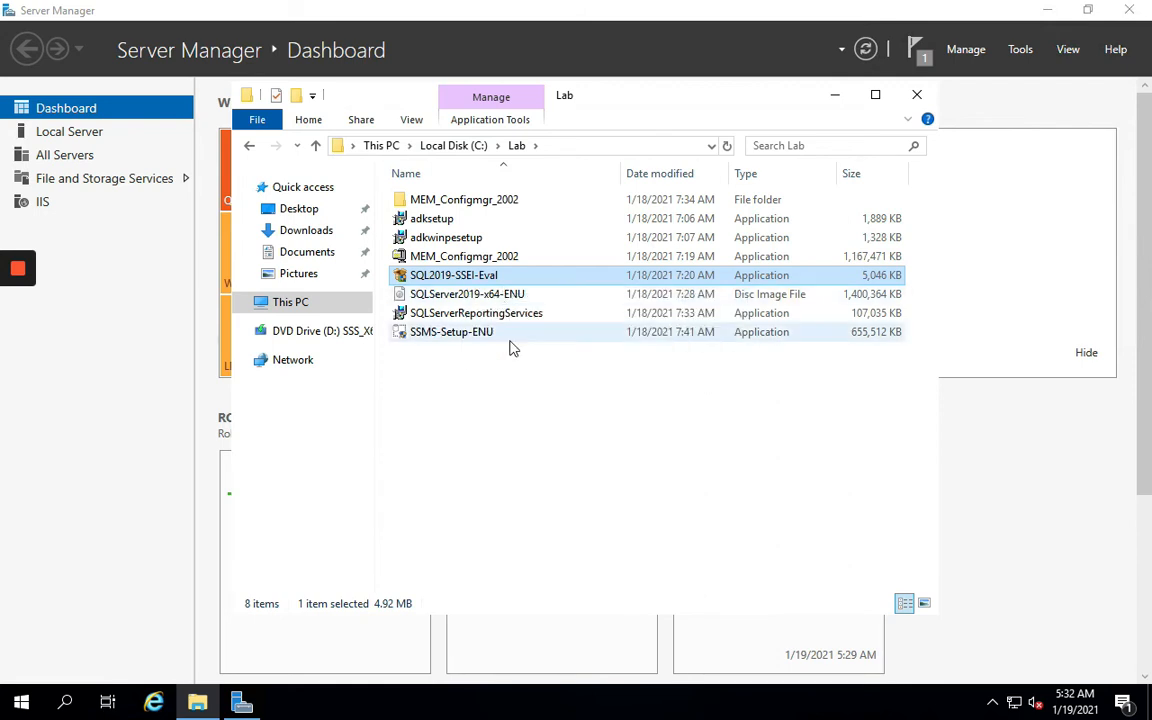
pyautogui.doubleClick(437, 279)
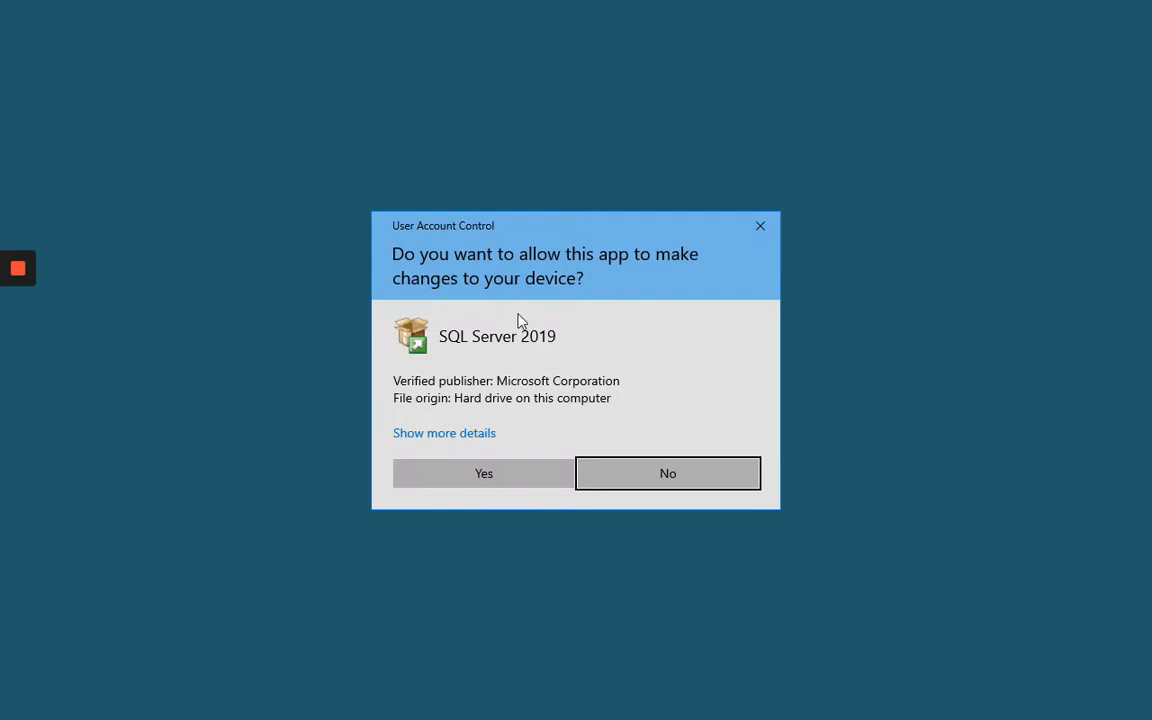
pyautogui.click(472, 476)
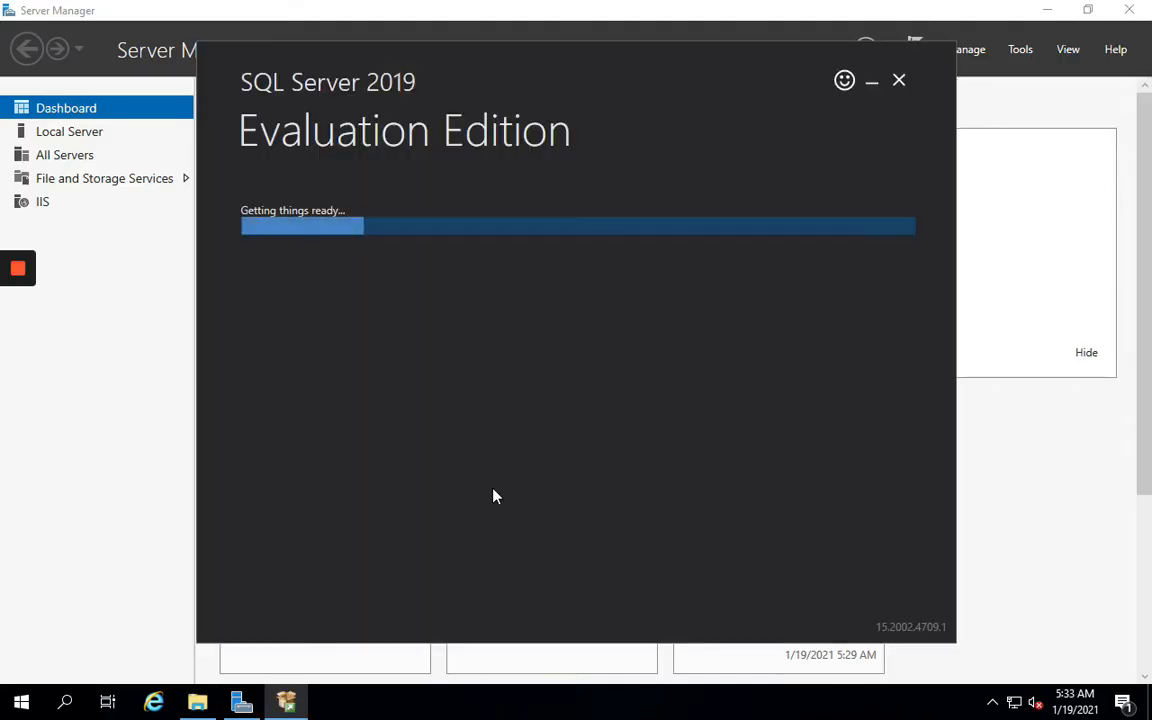
pyautogui.click(871, 82)
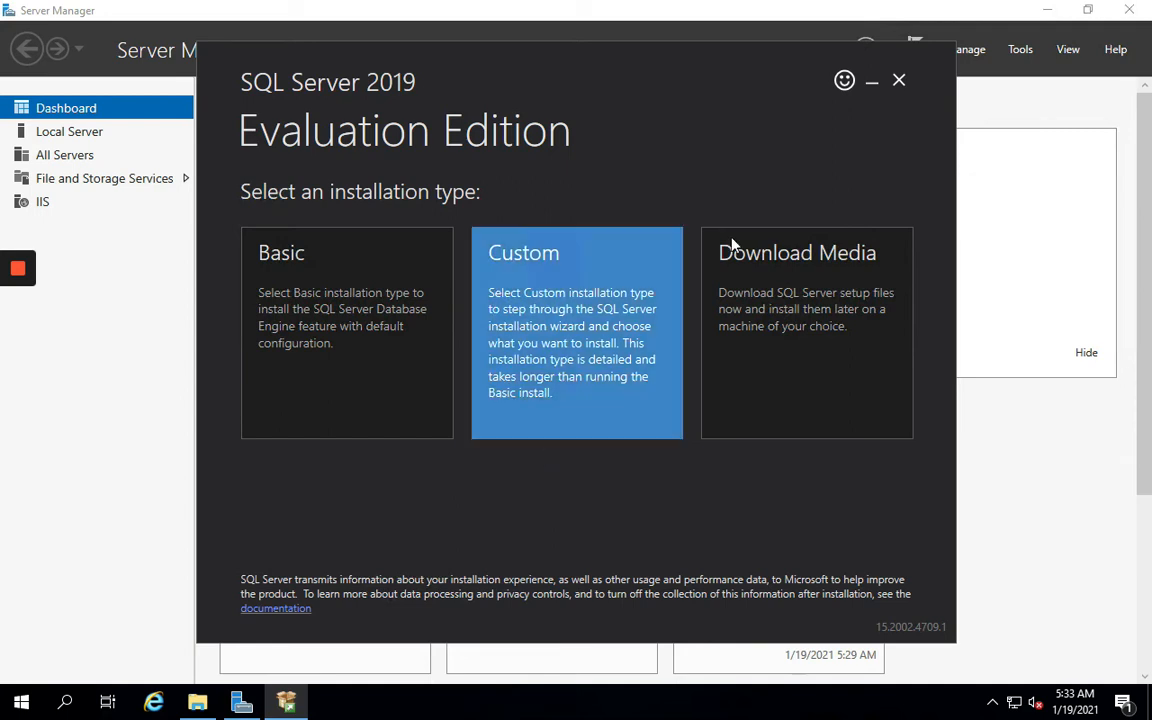
# Mount the SQLServer2019-x64-ENU disc image from the Lab folder
pyautogui.click(870, 90)
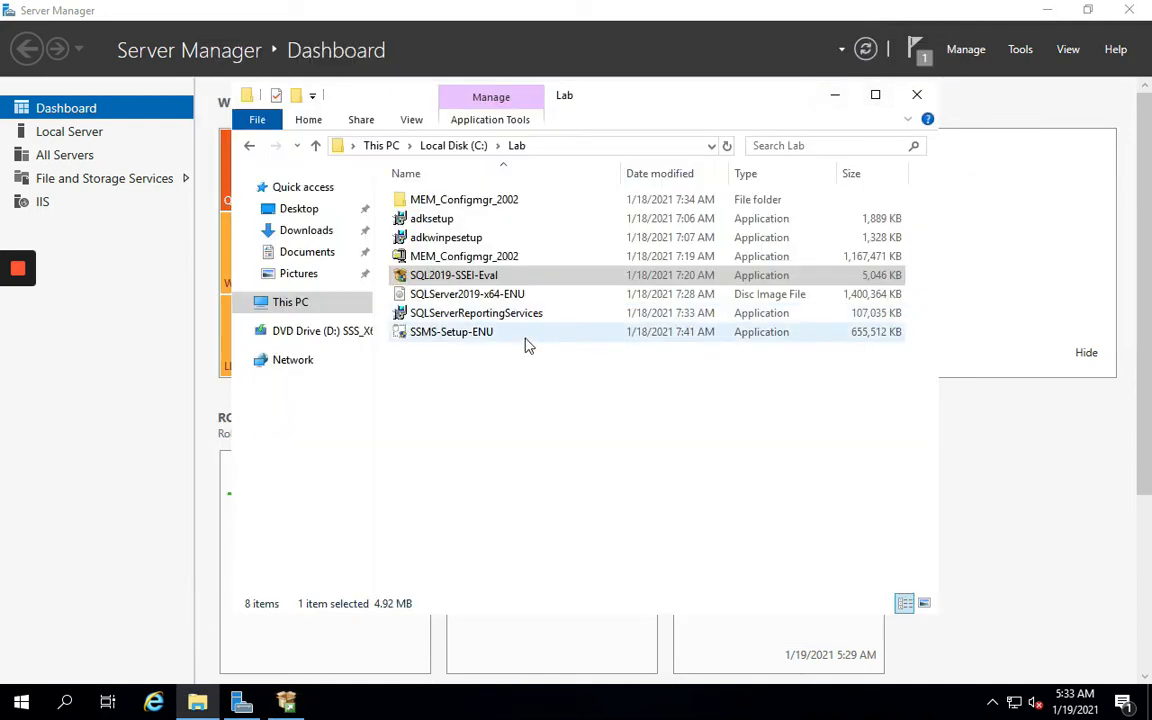
pyautogui.click(455, 340)
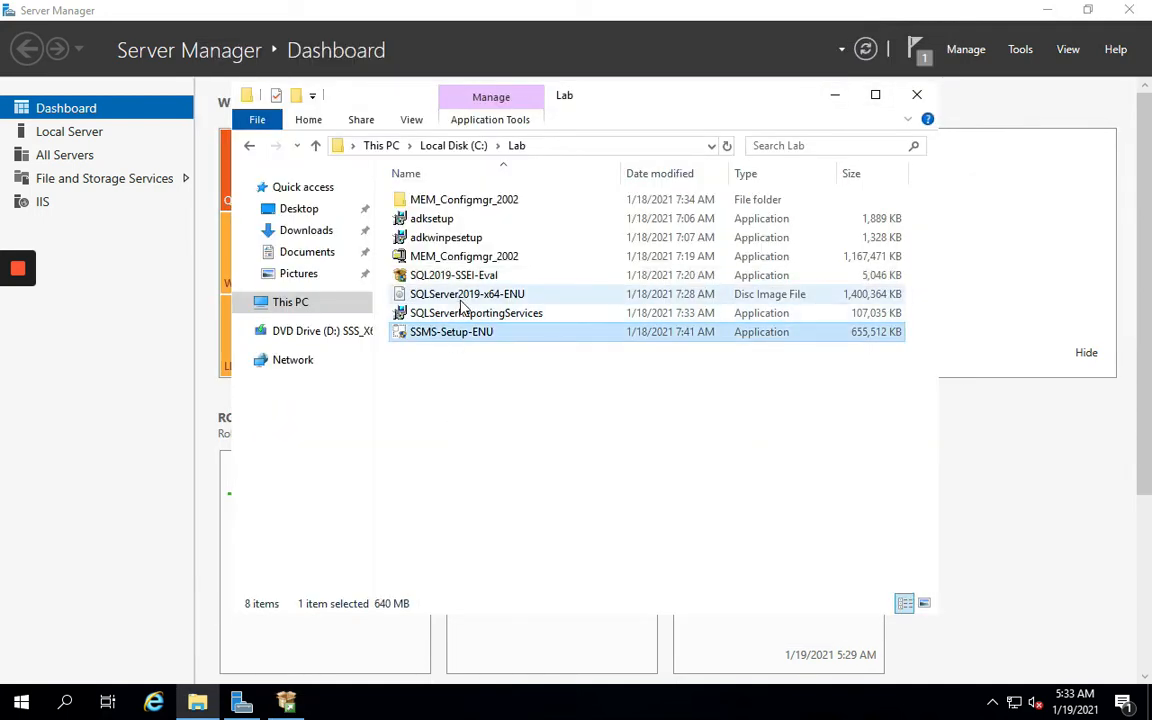
pyautogui.click(425, 274)
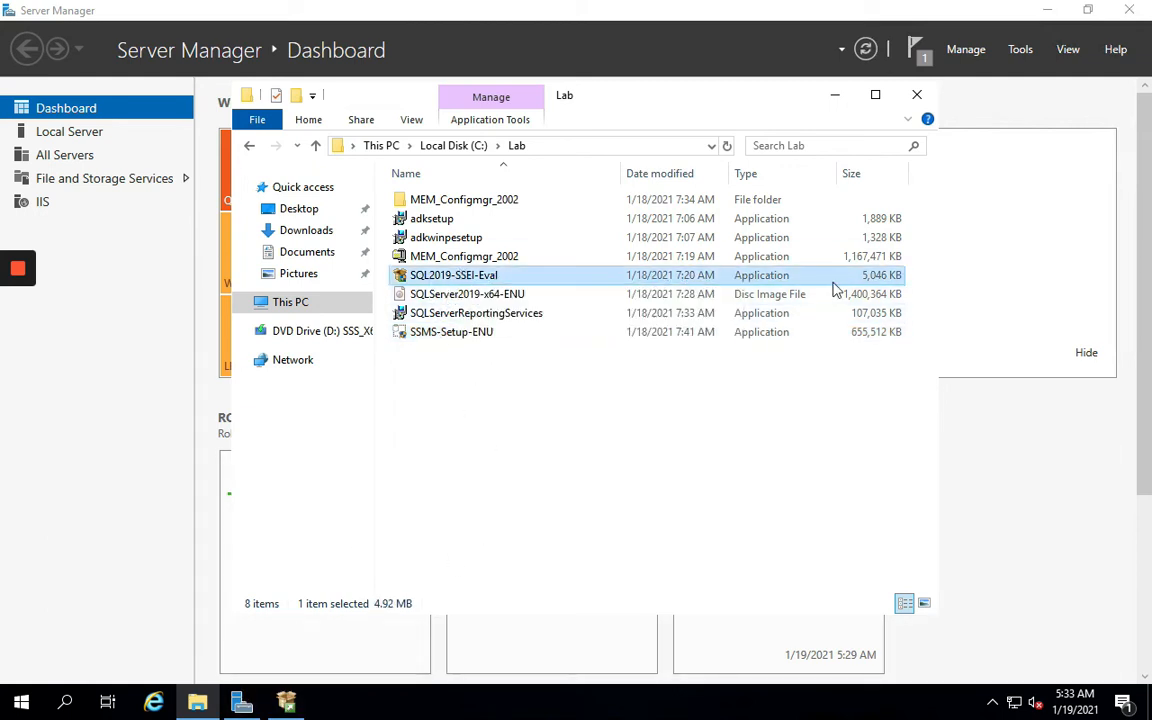
pyautogui.click(288, 704)
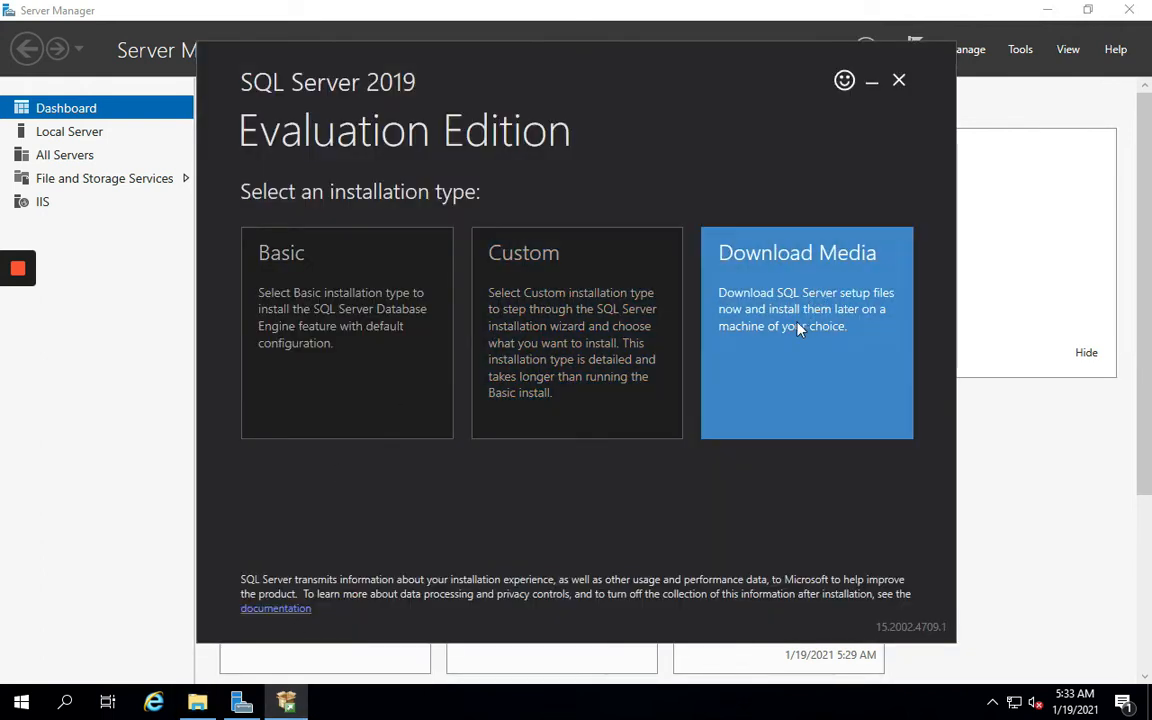
pyautogui.click(871, 80)
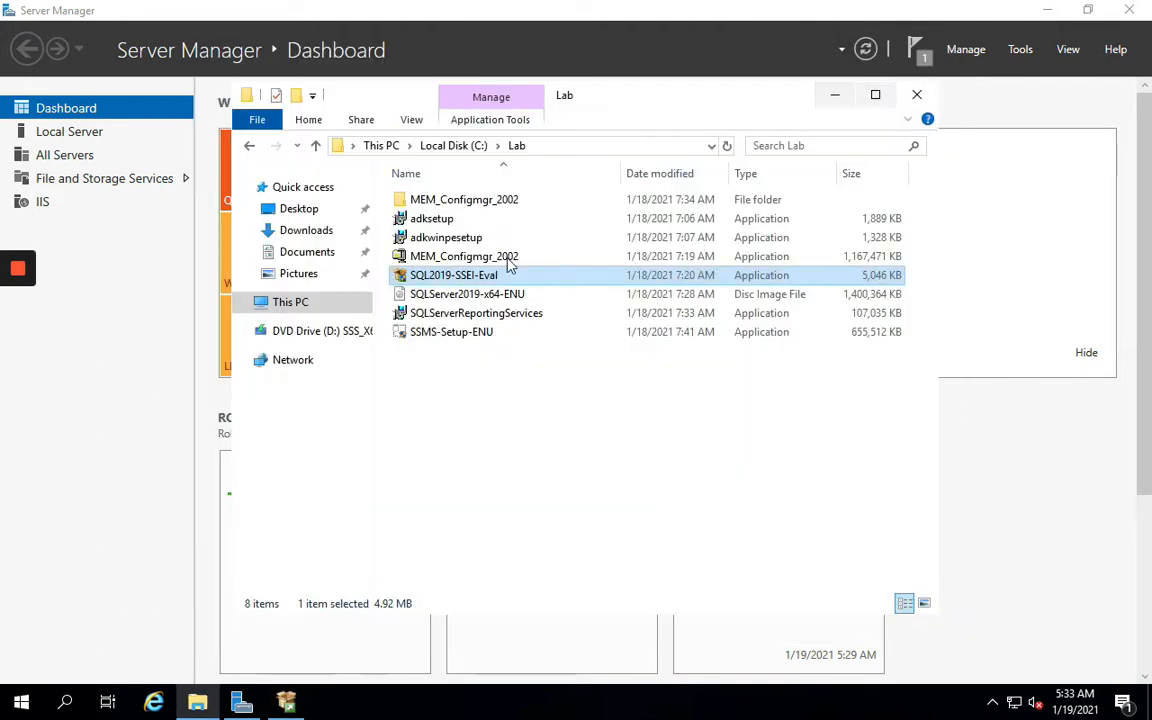
pyautogui.rightClick(452, 296)
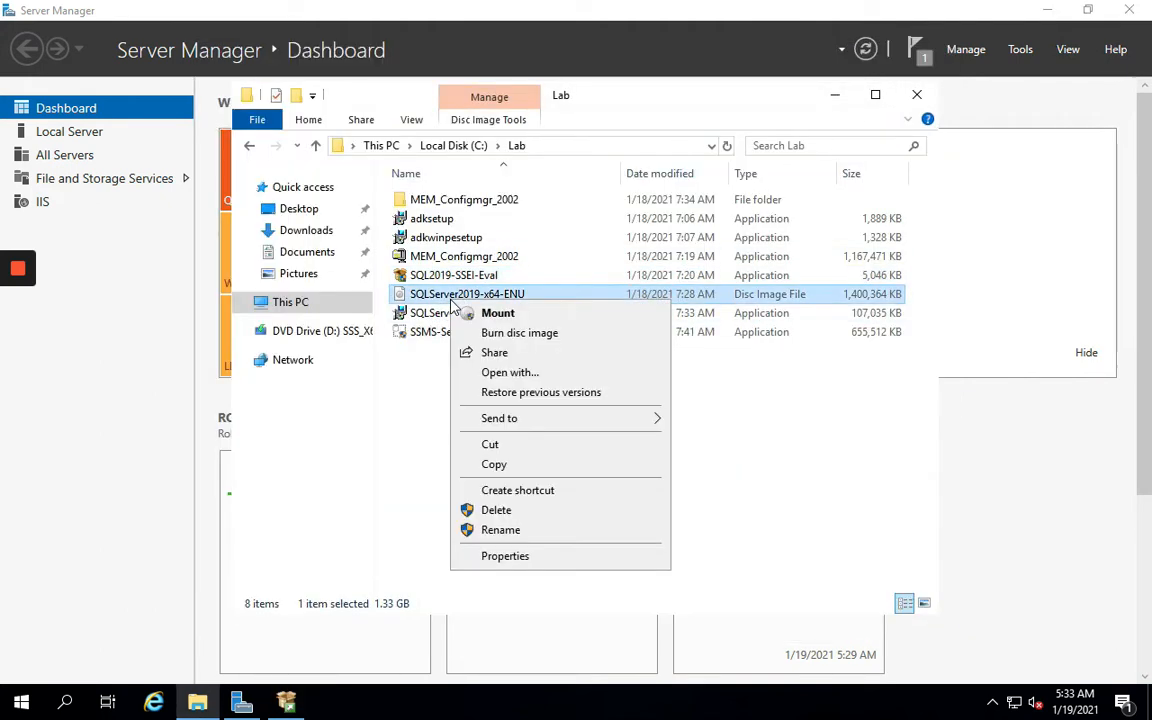
pyautogui.click(478, 314)
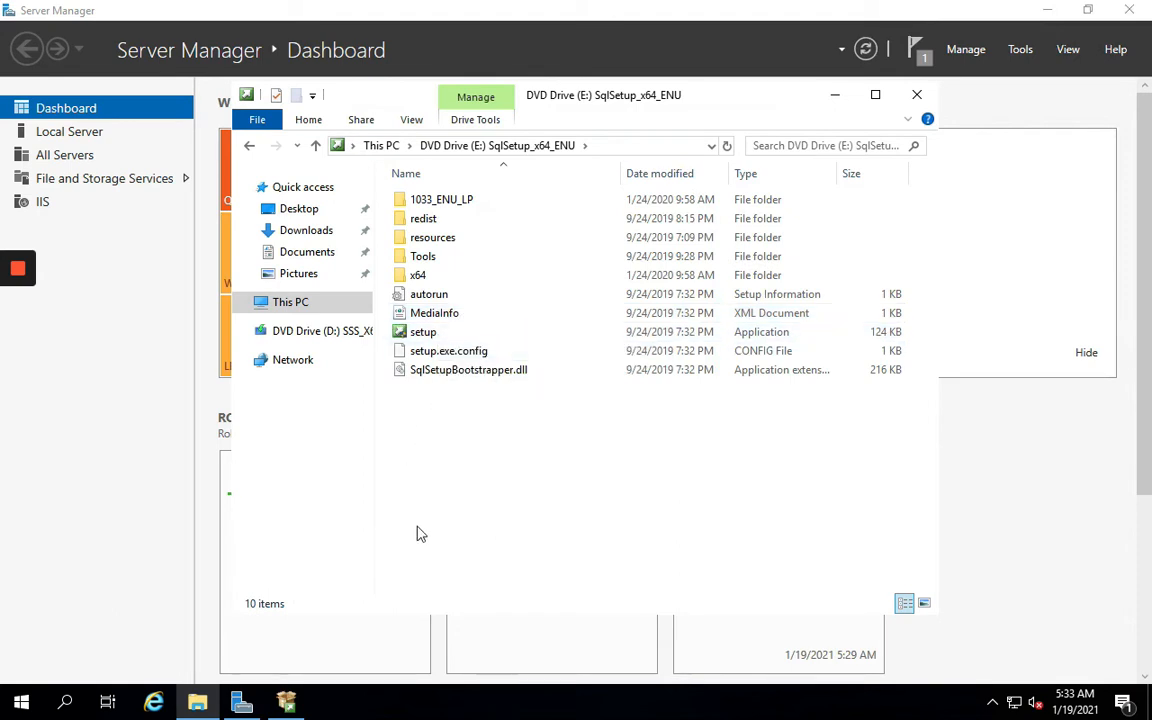
# Choose Download Media in the SQL Server installer and show the mounted drive E: files
pyautogui.click(243, 705)
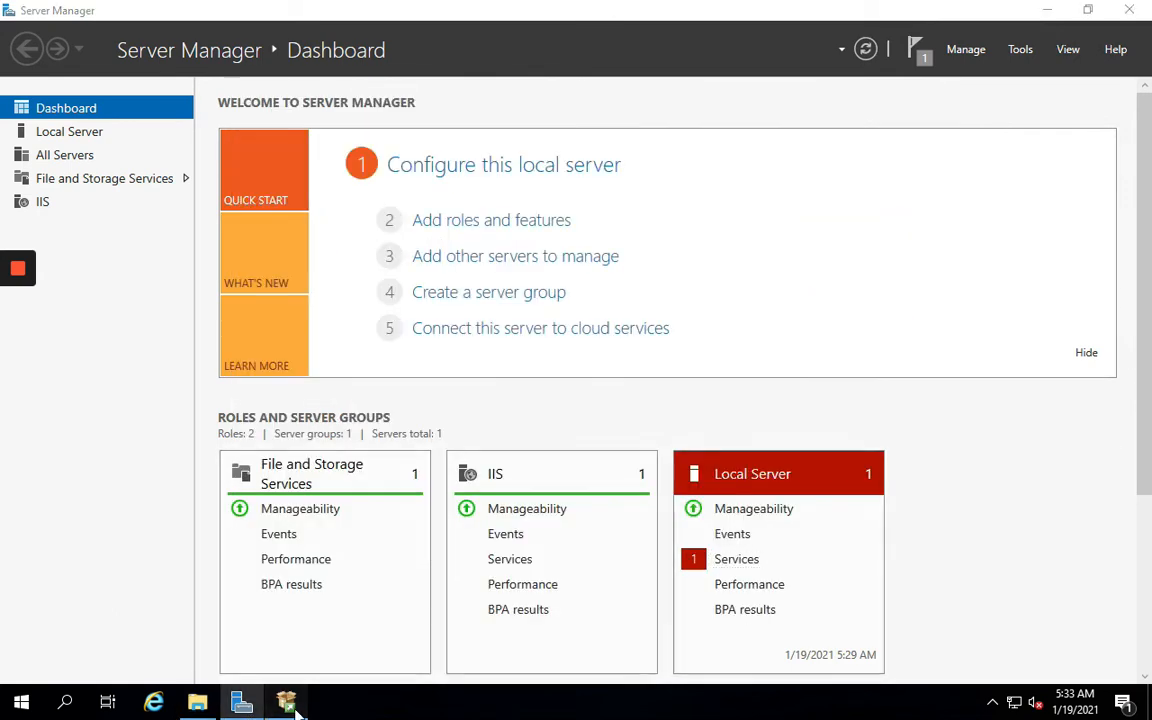
pyautogui.click(797, 329)
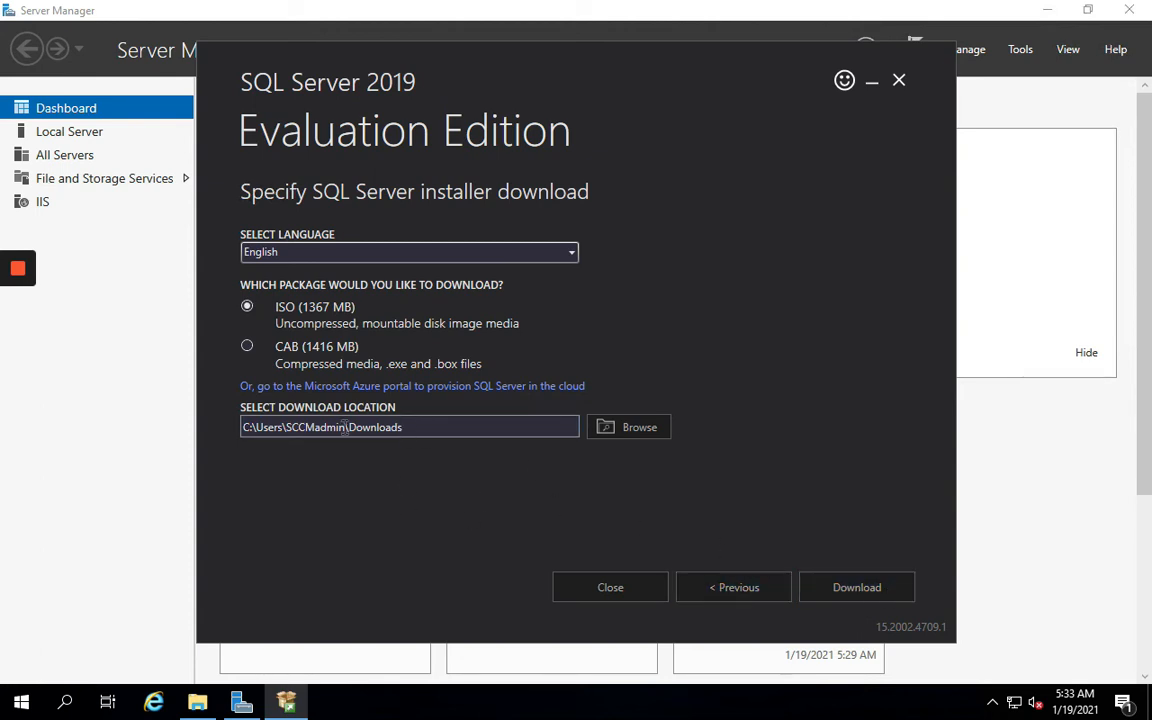
pyautogui.click(872, 84)
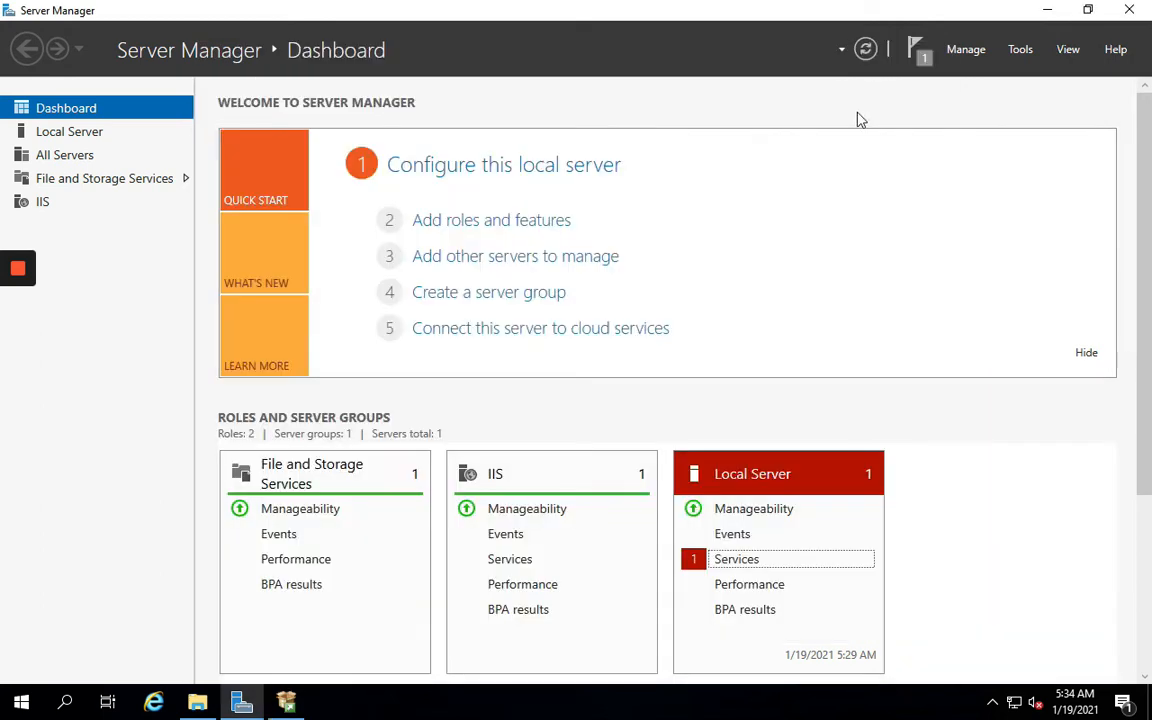
pyautogui.click(204, 702)
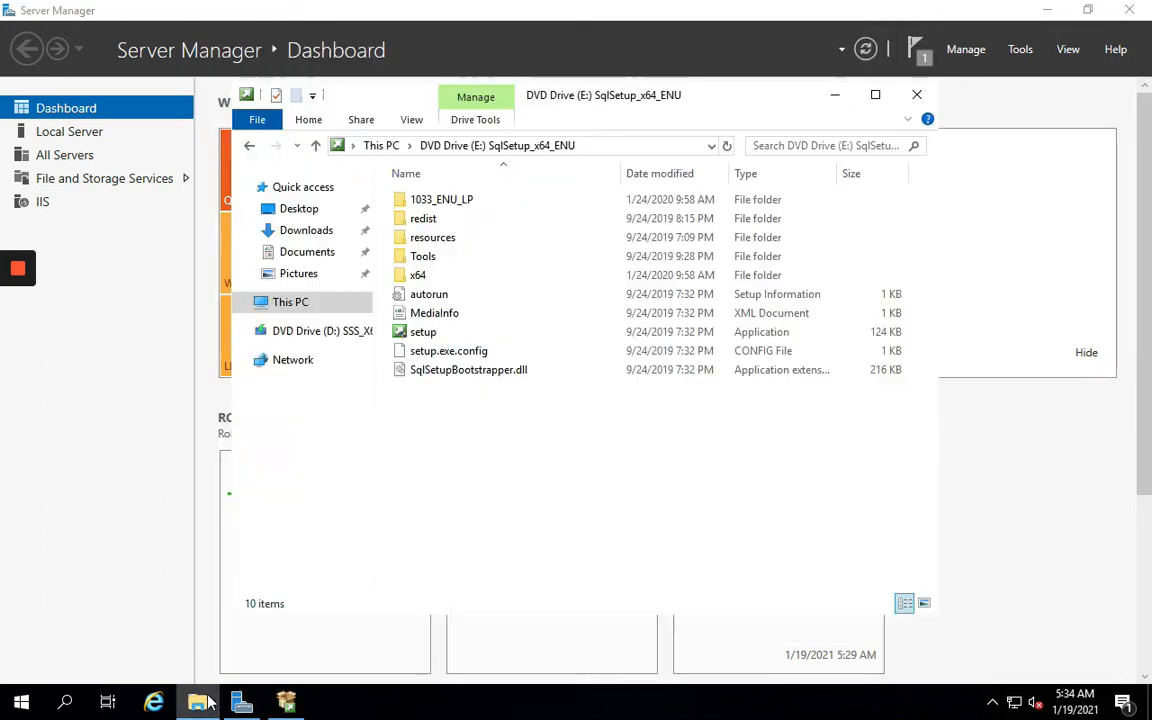
# Run setup from drive E:, approve UAC, and show the Installation Center's Installation options
pyautogui.doubleClick(427, 336)
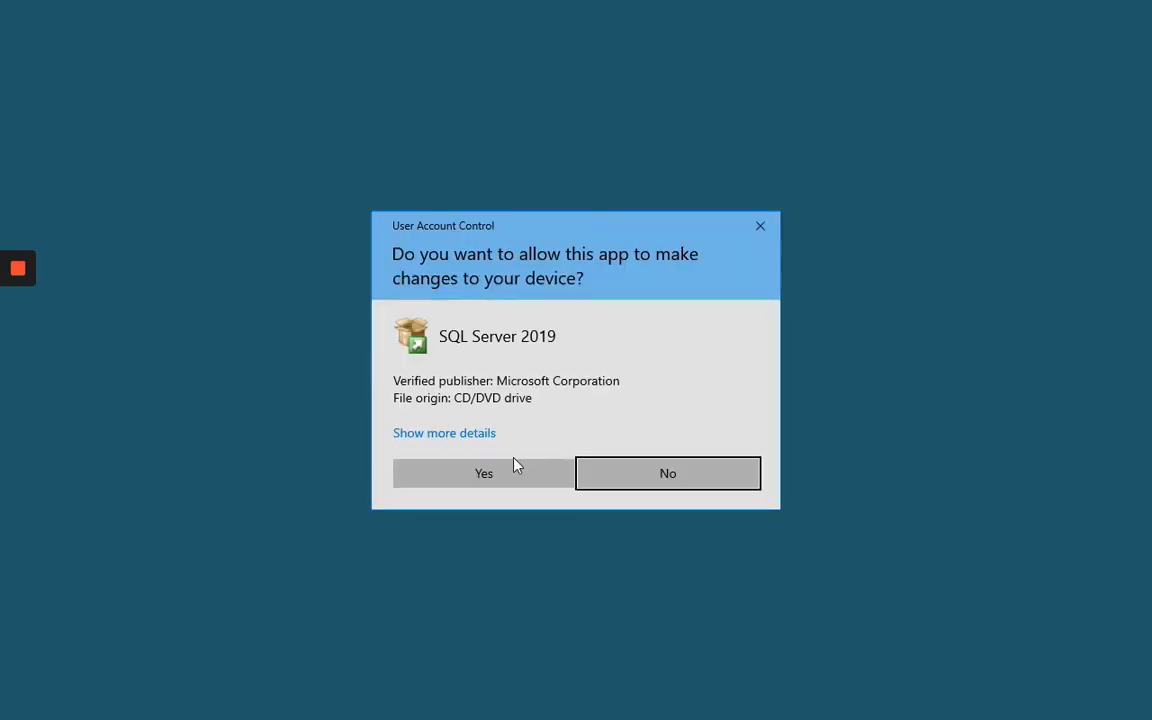
pyautogui.click(516, 466)
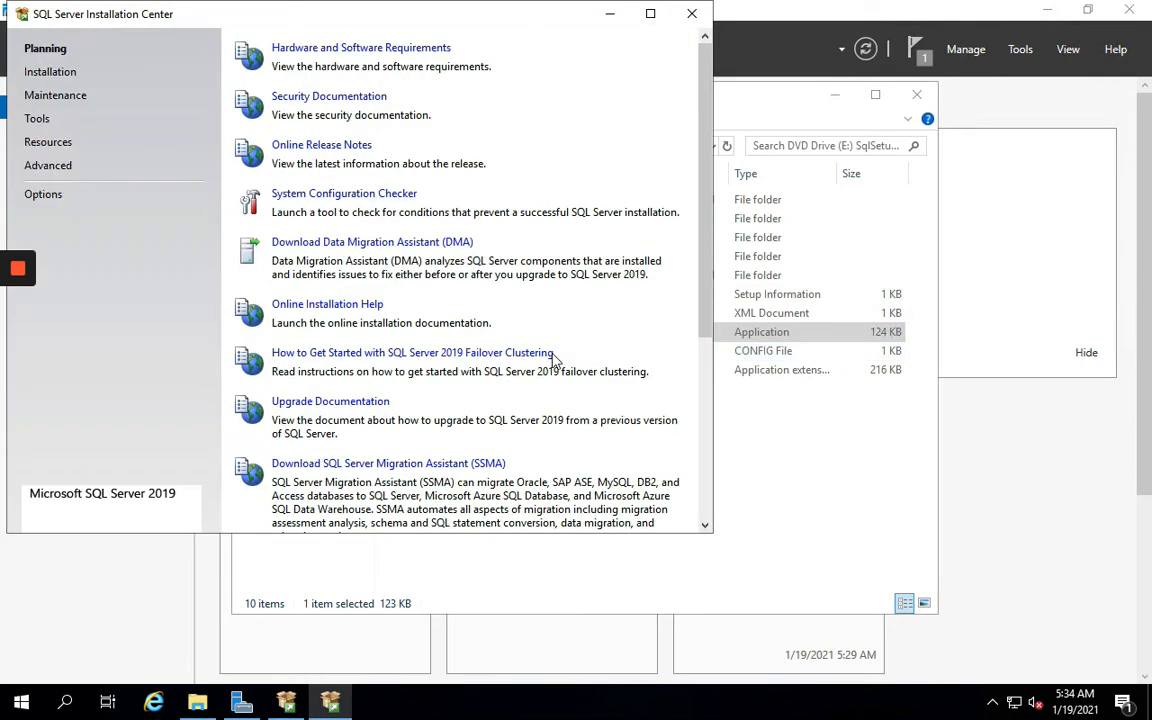
pyautogui.moveTo(388, 20); pyautogui.dragTo(513, 121)
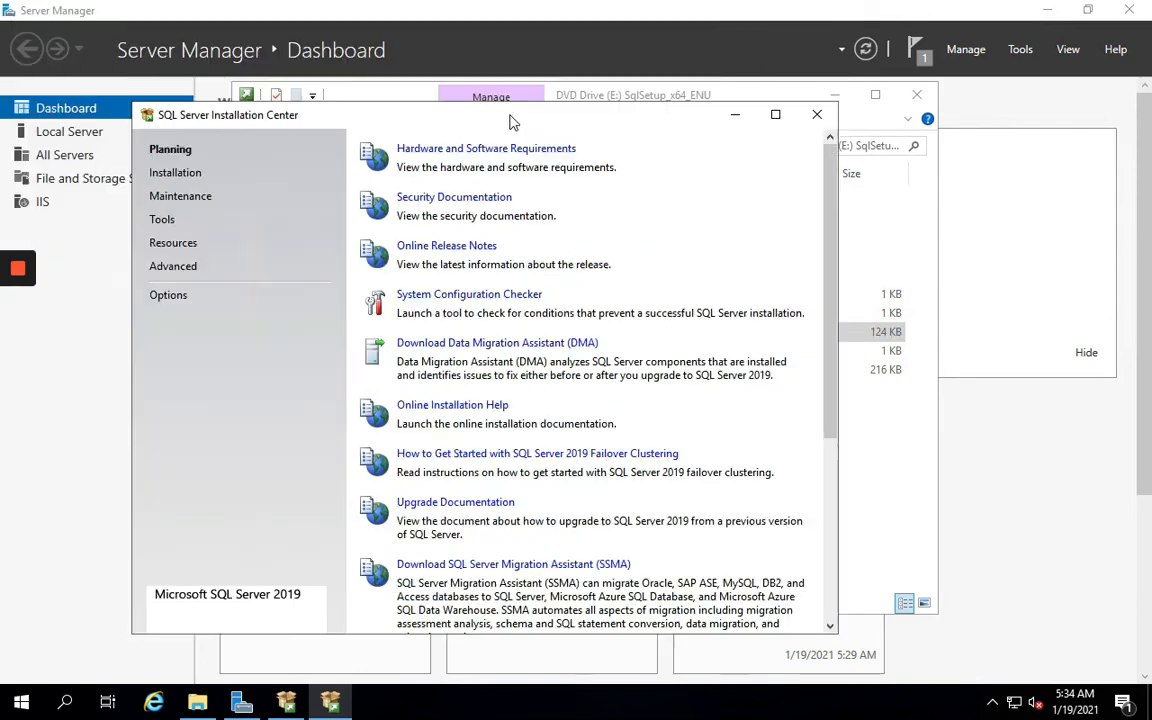
pyautogui.click(190, 173)
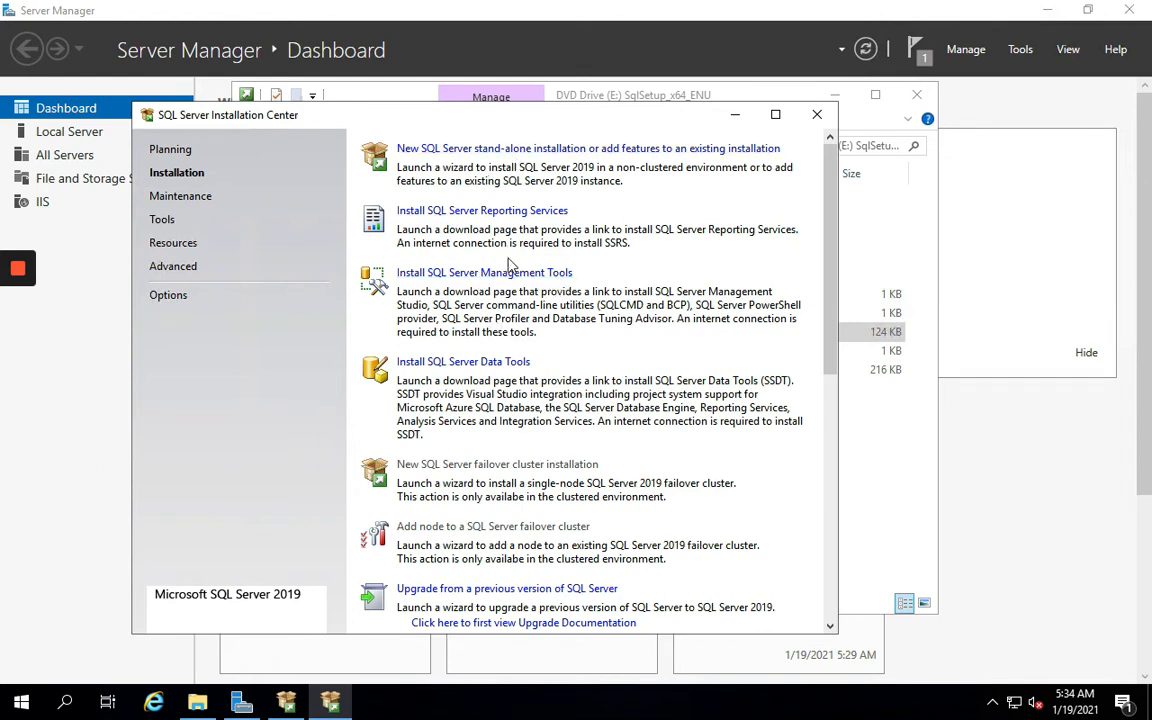
# Start a new stand-alone install on the Evaluation edition, accept the license, and pass Microsoft Update
pyautogui.click(466, 152)
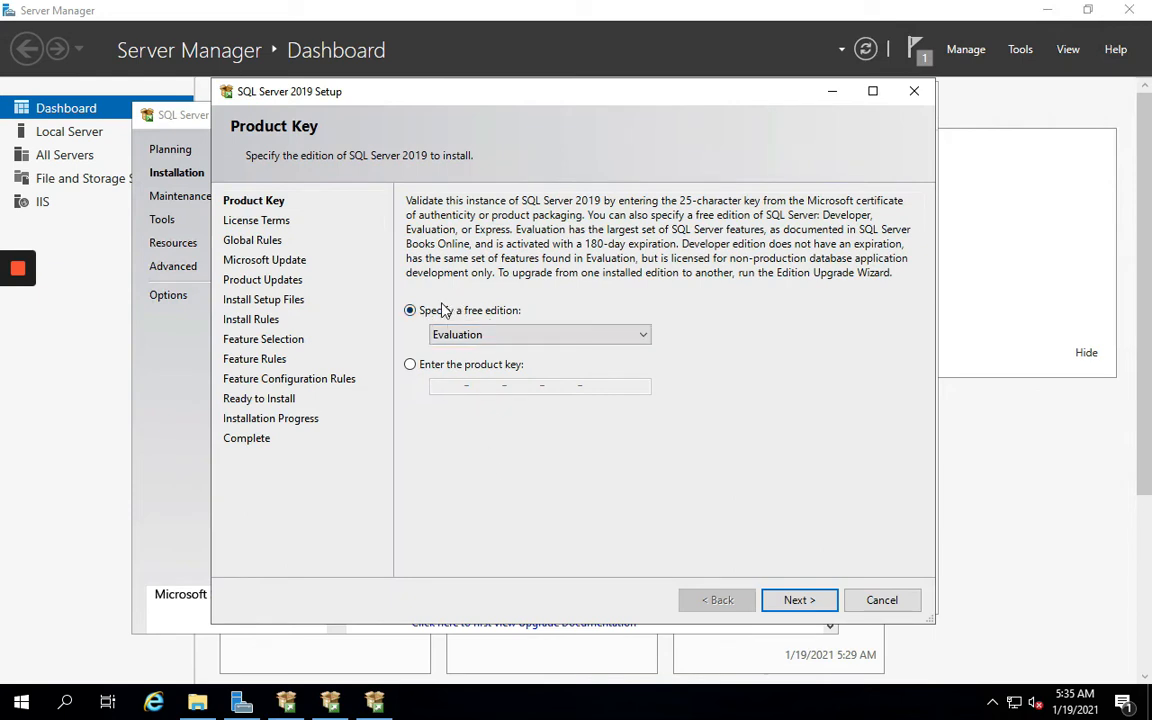
pyautogui.click(800, 603)
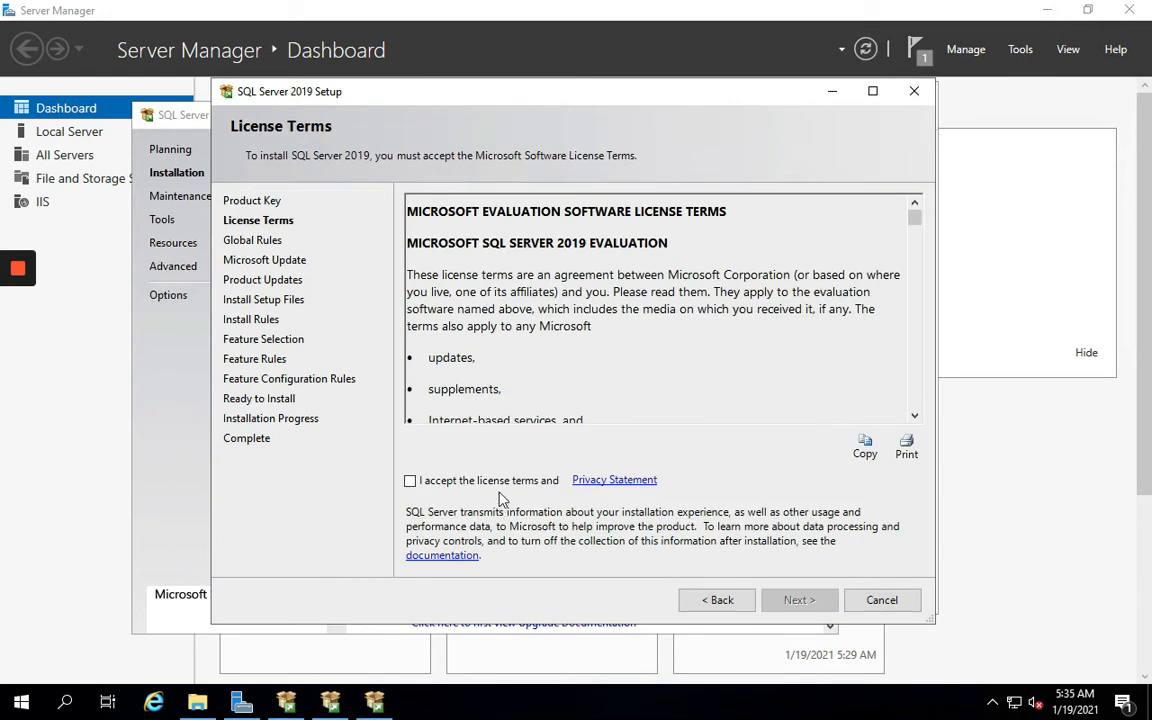
pyautogui.click(410, 481)
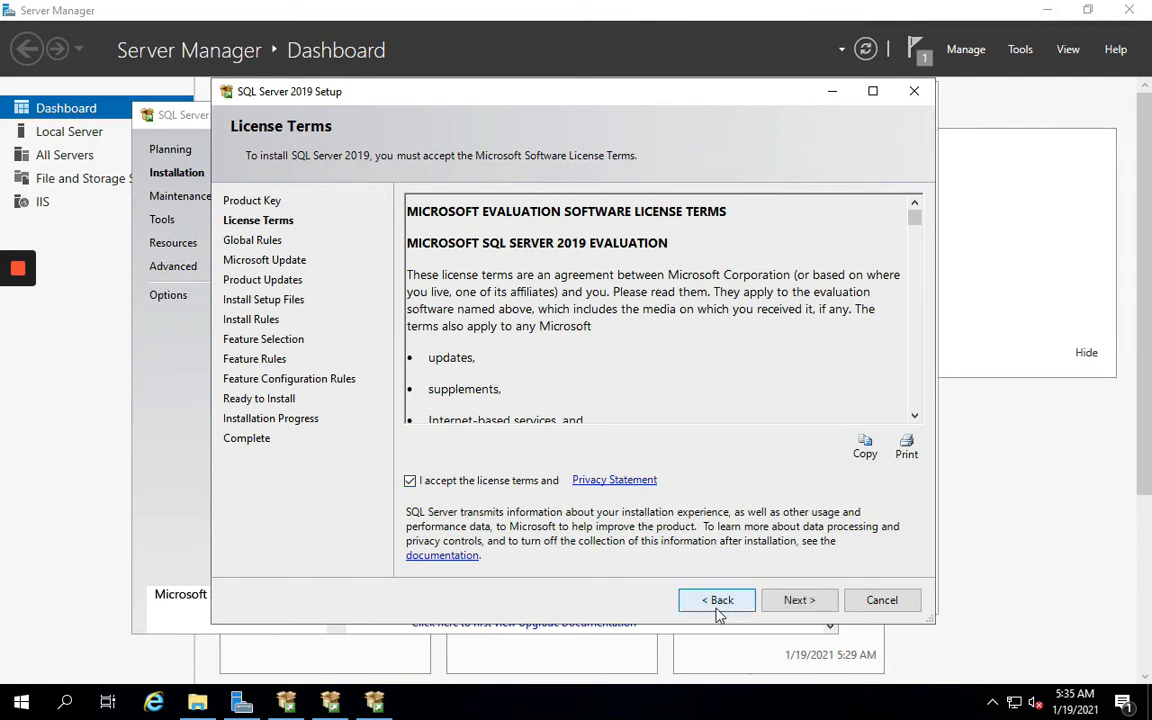
pyautogui.moveTo(405, 211); pyautogui.dragTo(665, 206)
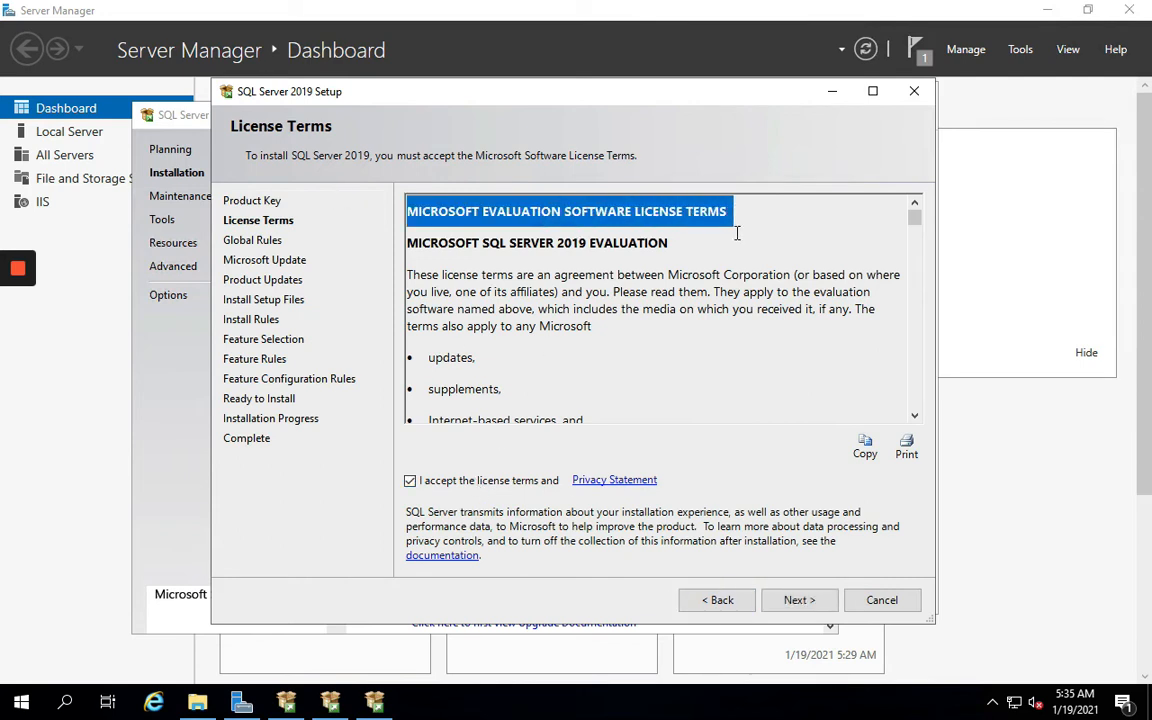
pyautogui.click(799, 599)
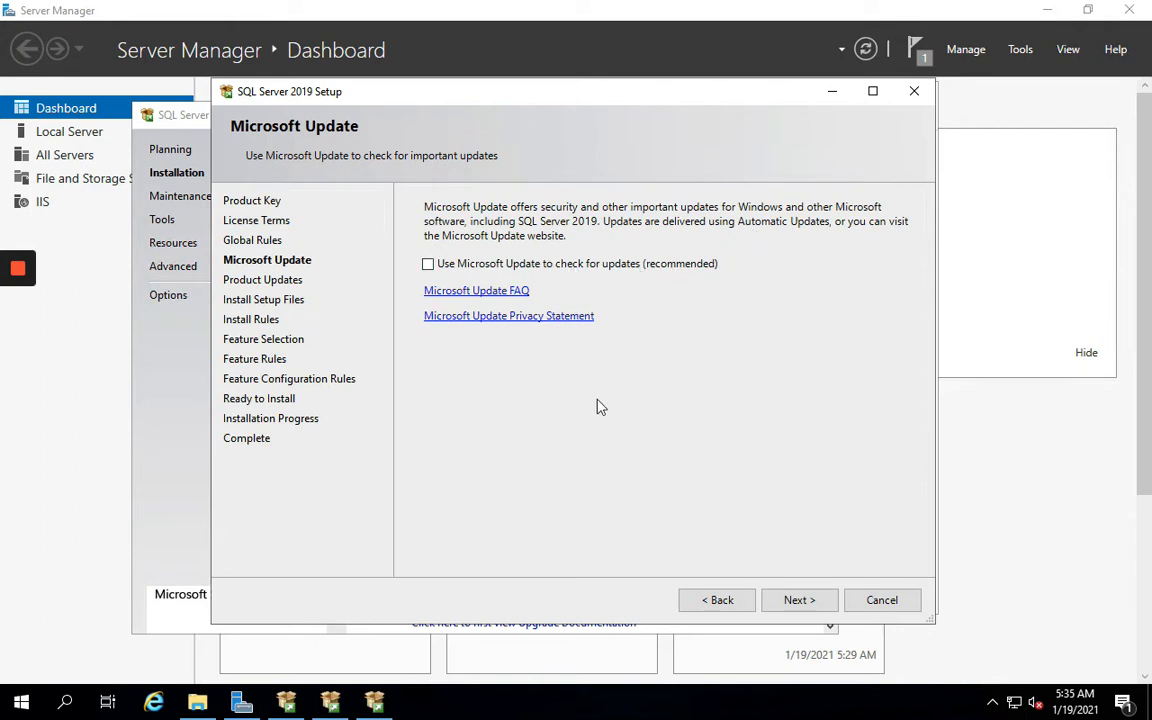
pyautogui.click(797, 601)
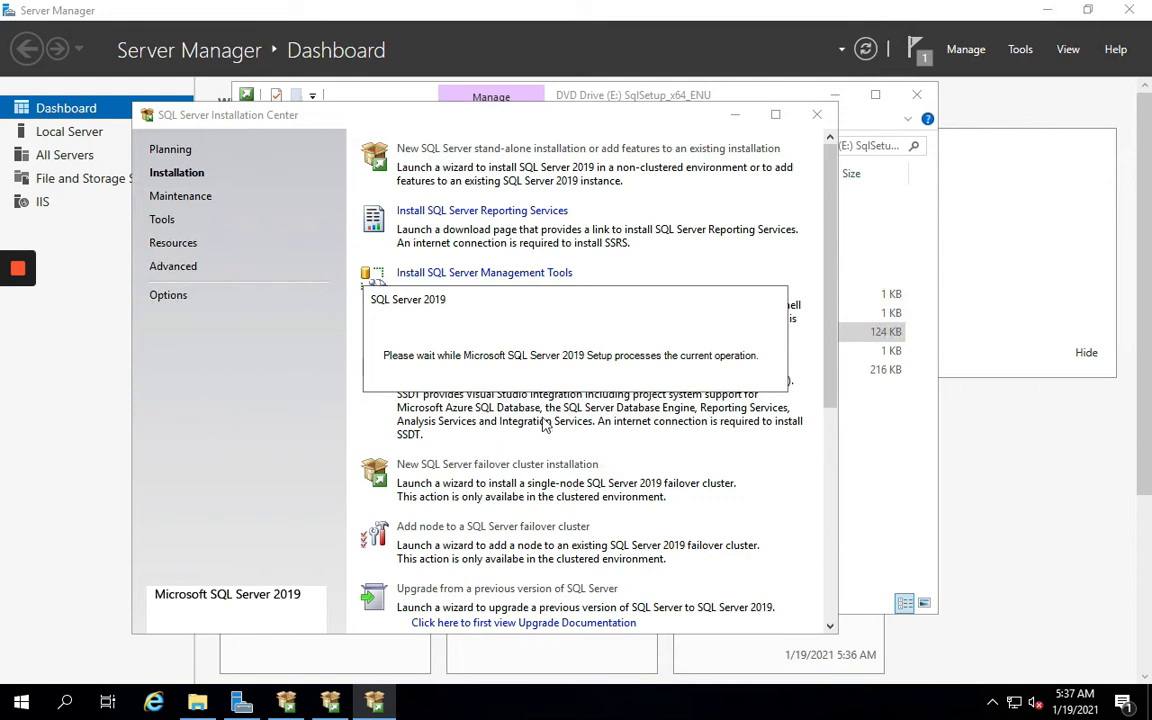
# Copy the SPN registration steps from the OneNote SPN page
pyautogui.press('super+Tab')
pyautogui.press('super+Tab')
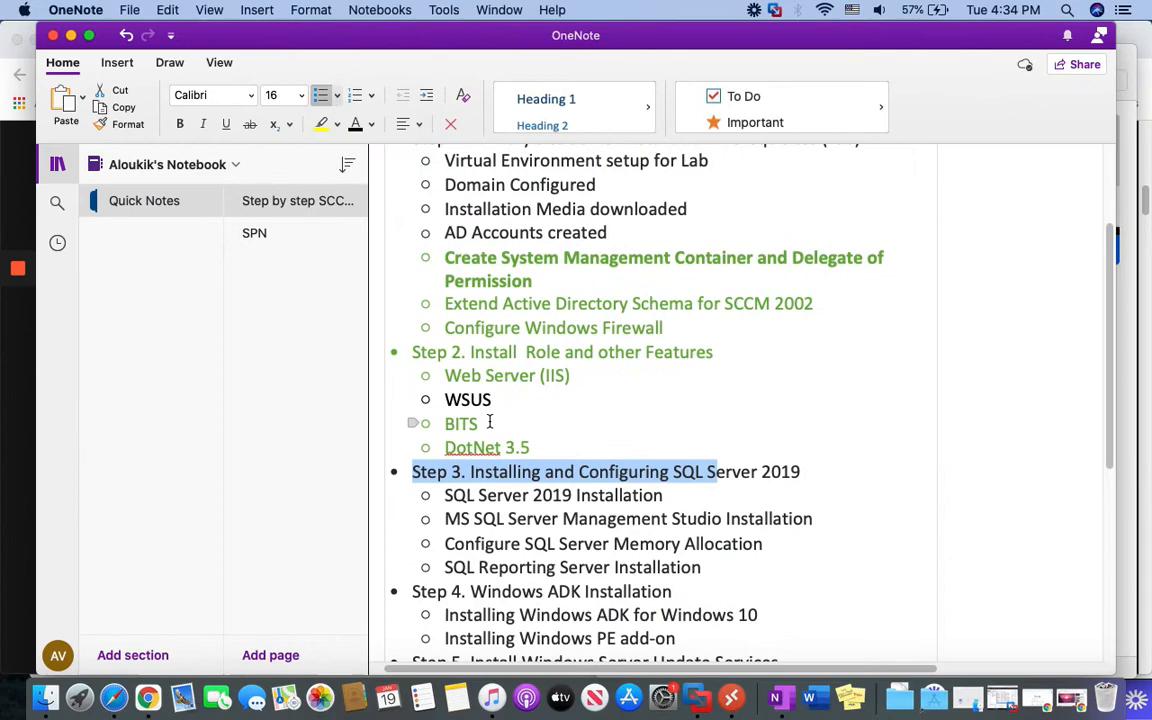
pyautogui.click(254, 232)
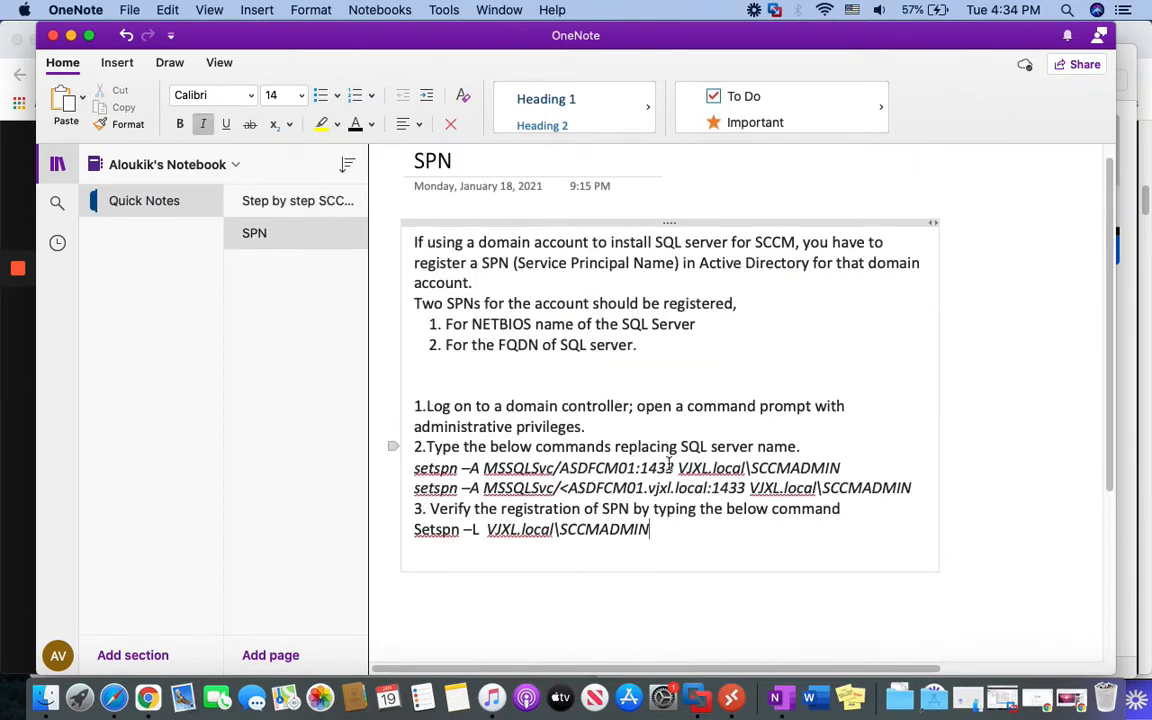
pyautogui.moveTo(658, 531); pyautogui.dragTo(413, 412)
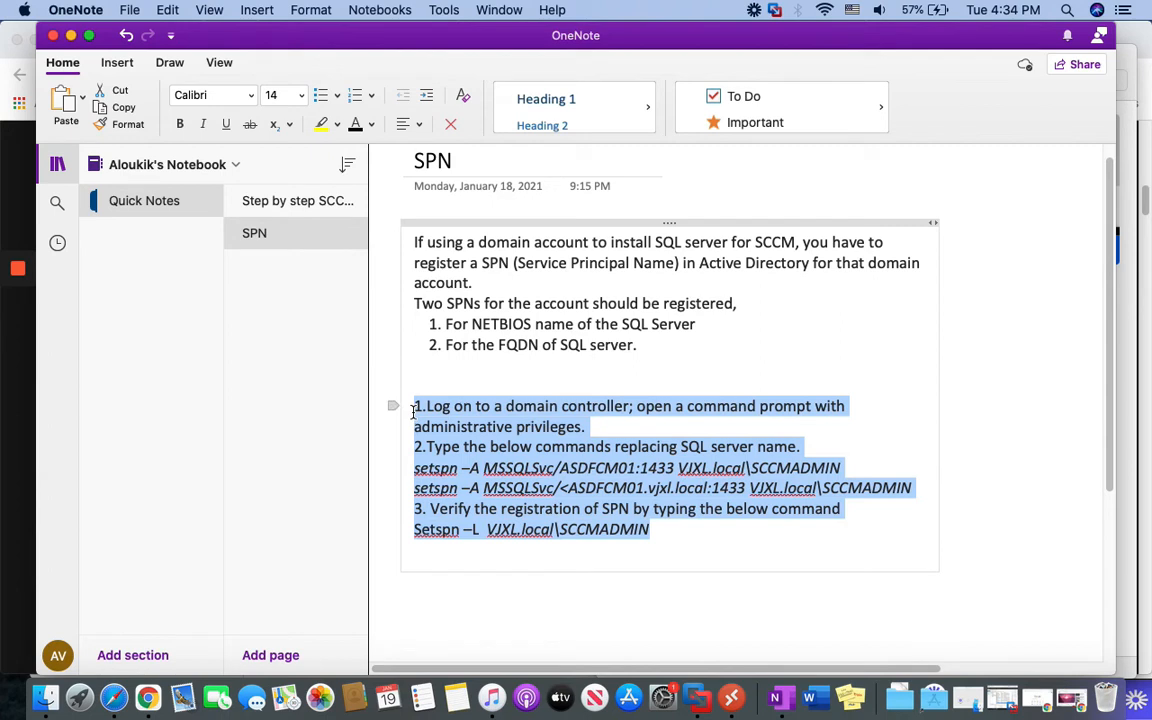
pyautogui.rightClick(519, 430)
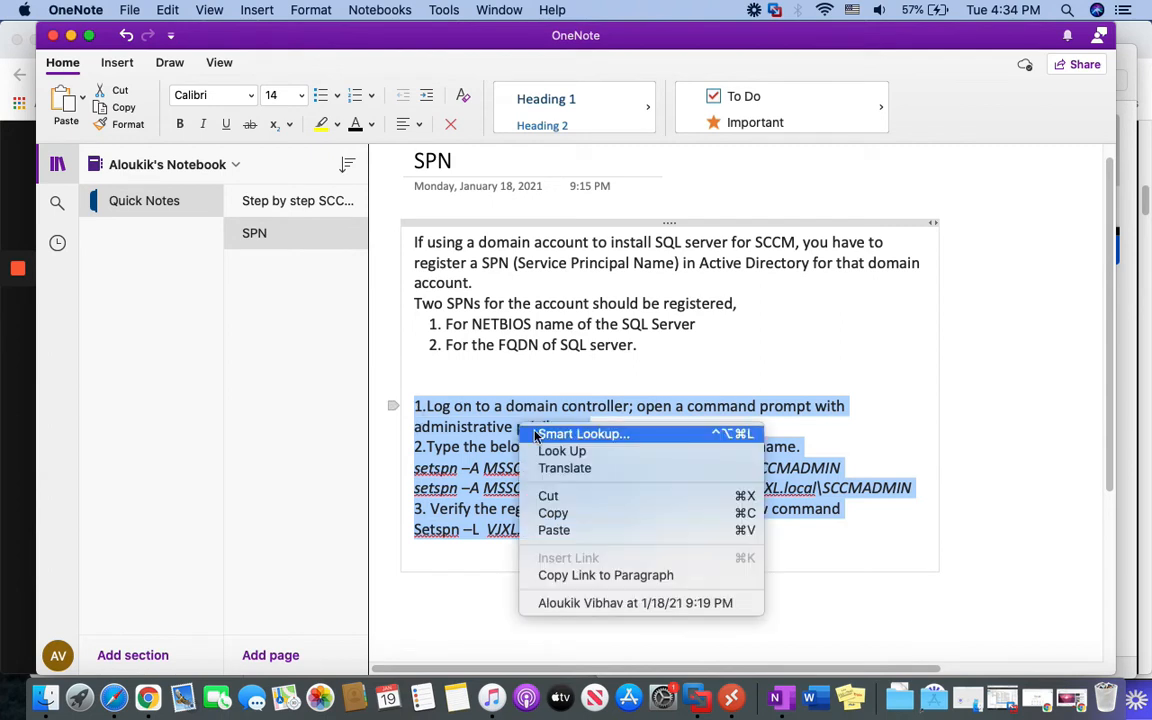
pyautogui.click(553, 513)
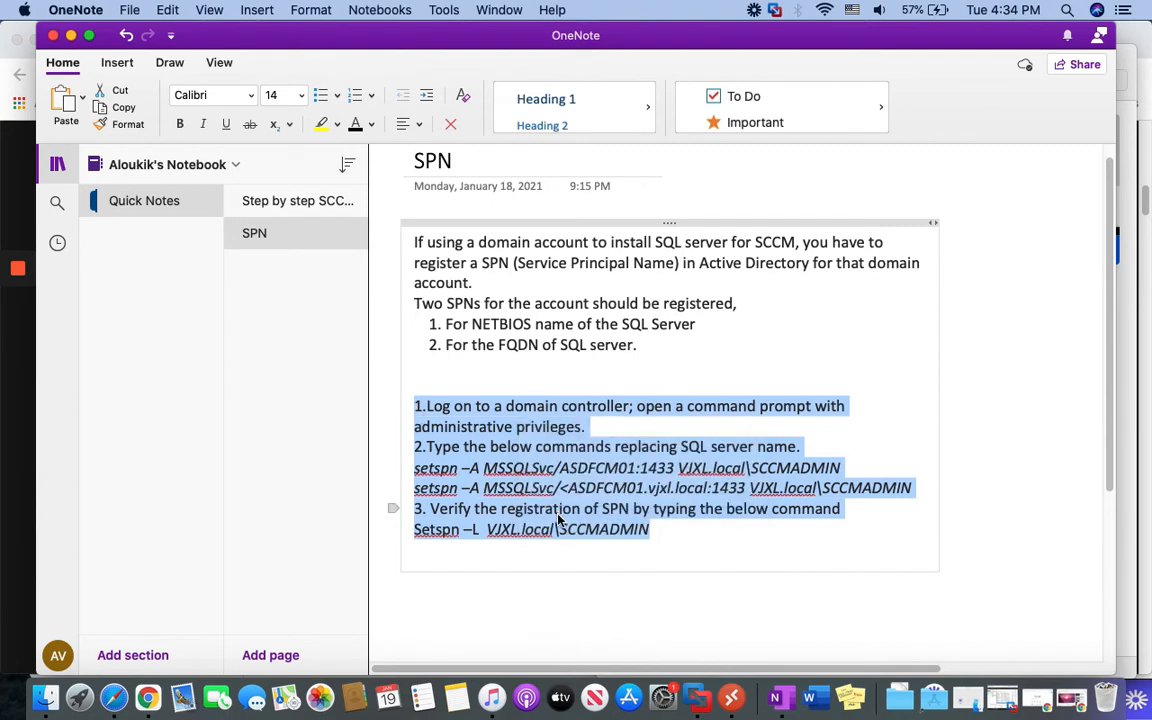
# Return to the step-by-step outline and open the FusionCM01 remote session
pyautogui.click(265, 200)
pyautogui.press('super+Tab')
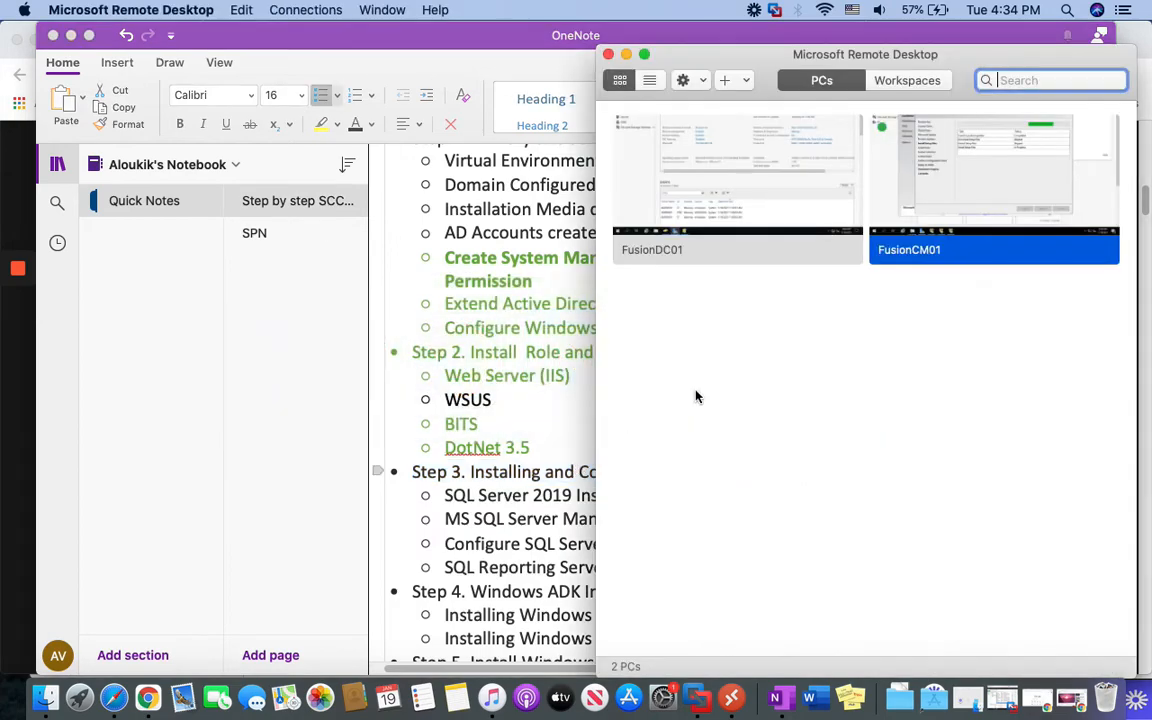
pyautogui.rightClick(944, 178)
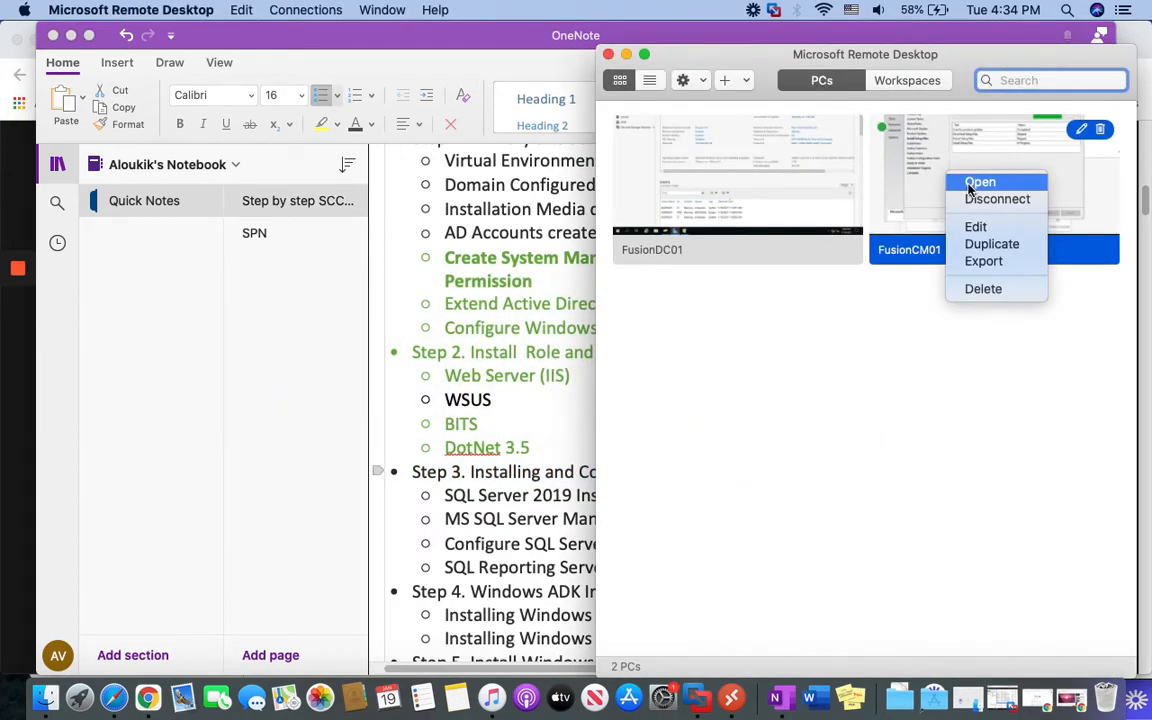
pyautogui.click(970, 181)
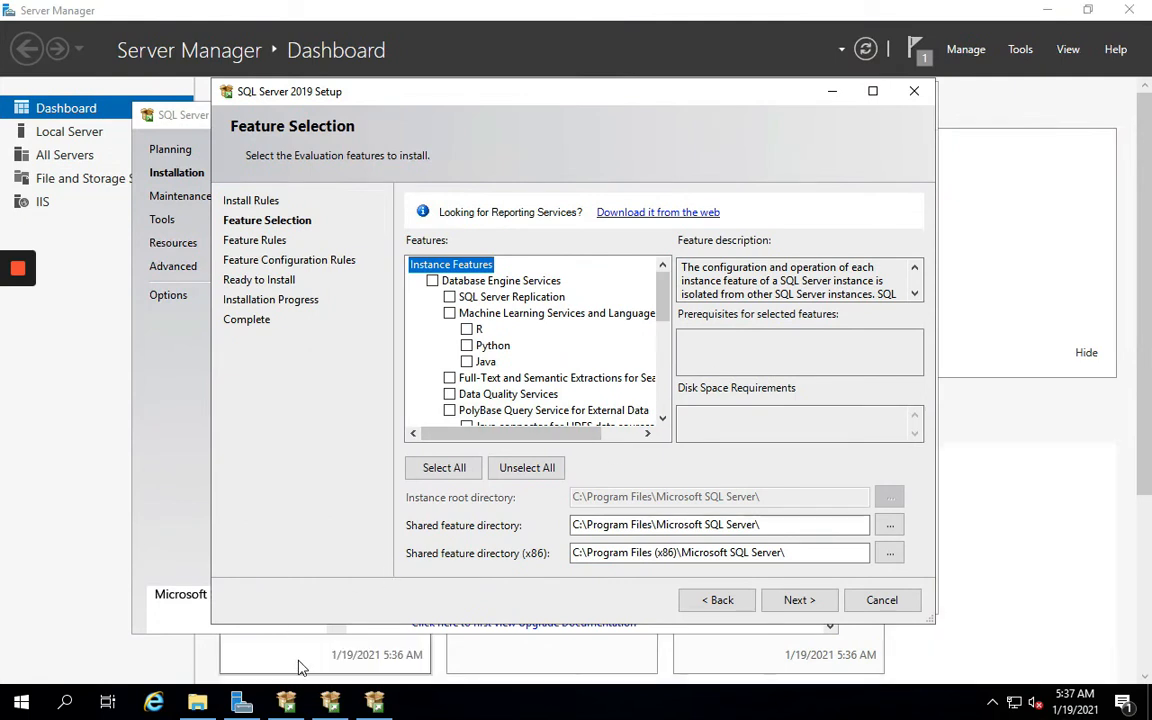
# Launch Notepad through Run and paste in the copied SPN steps
pyautogui.moveTo(218, 708)
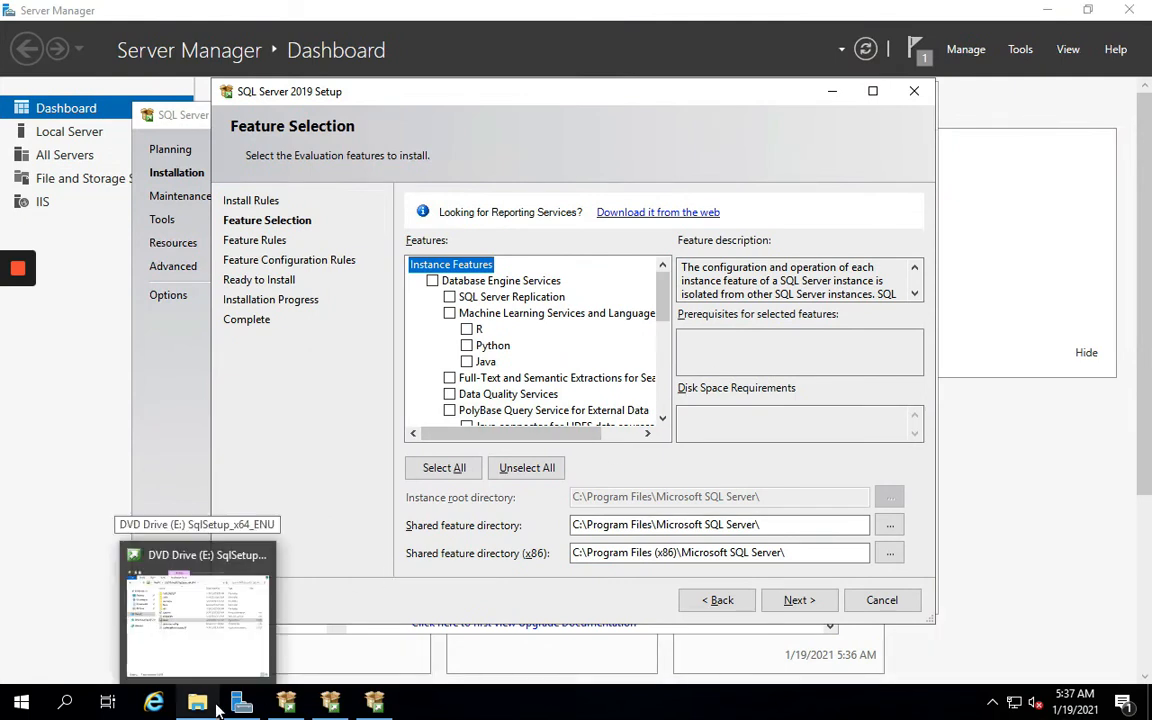
pyautogui.rightClick(22, 704)
pyautogui.click(66, 606)
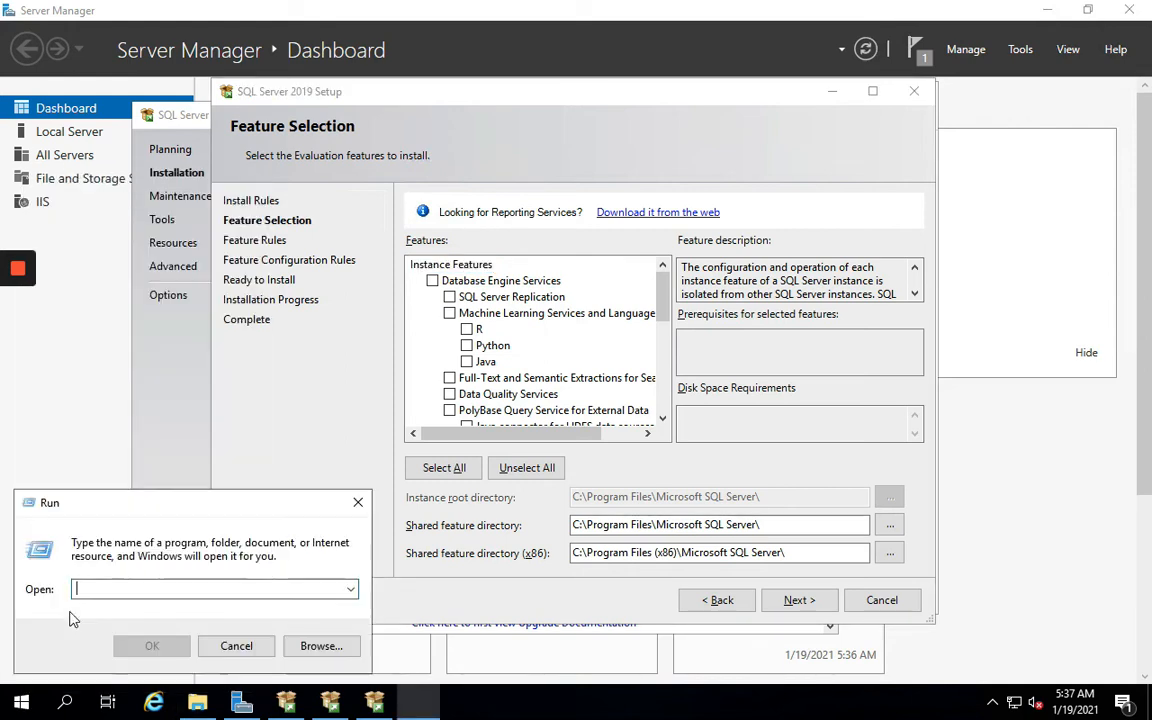
pyautogui.write('note')
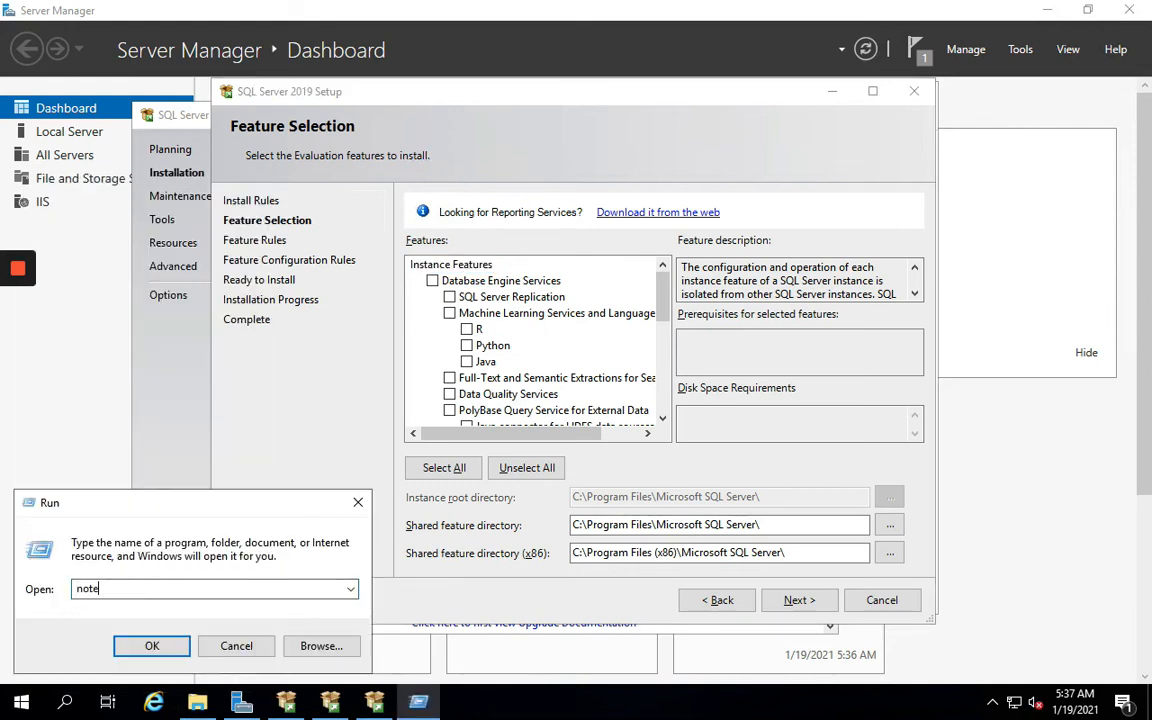
pyautogui.write('pad')
pyautogui.press('Return')
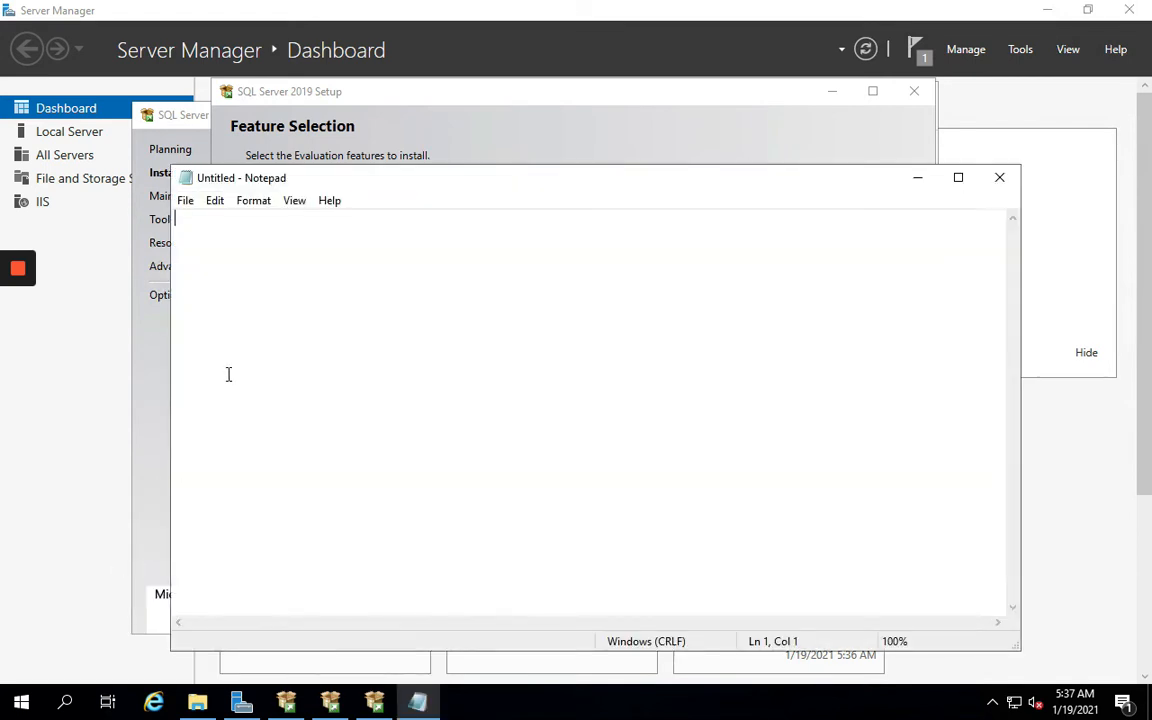
pyautogui.rightClick(205, 333)
pyautogui.click(257, 447)
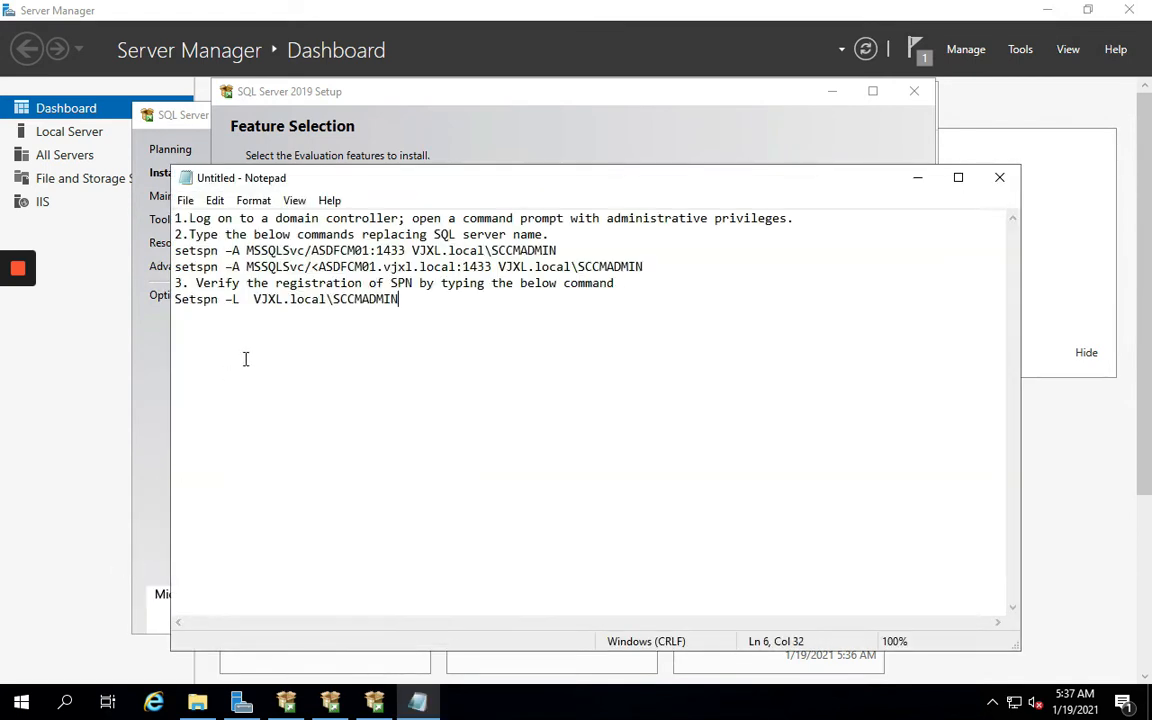
# Open Command Prompt as administrator and approve the permission prompt
pyautogui.click(77, 702)
pyautogui.write('cm')
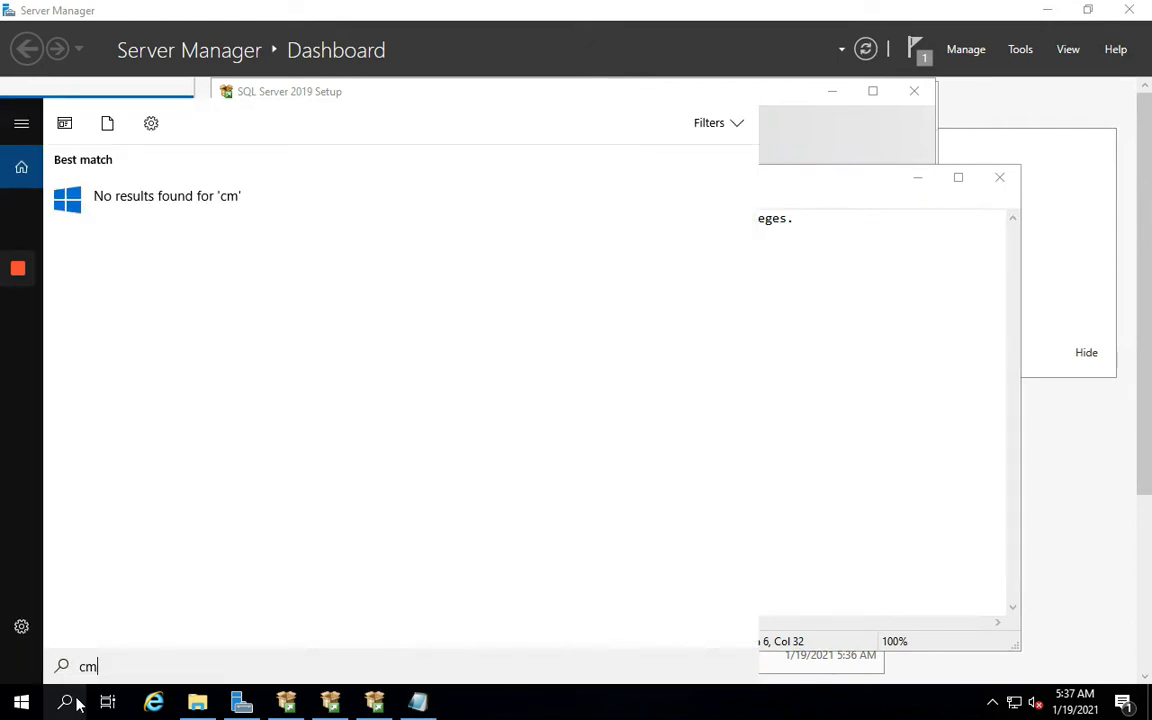
pyautogui.write('d')
pyautogui.rightClick(122, 205)
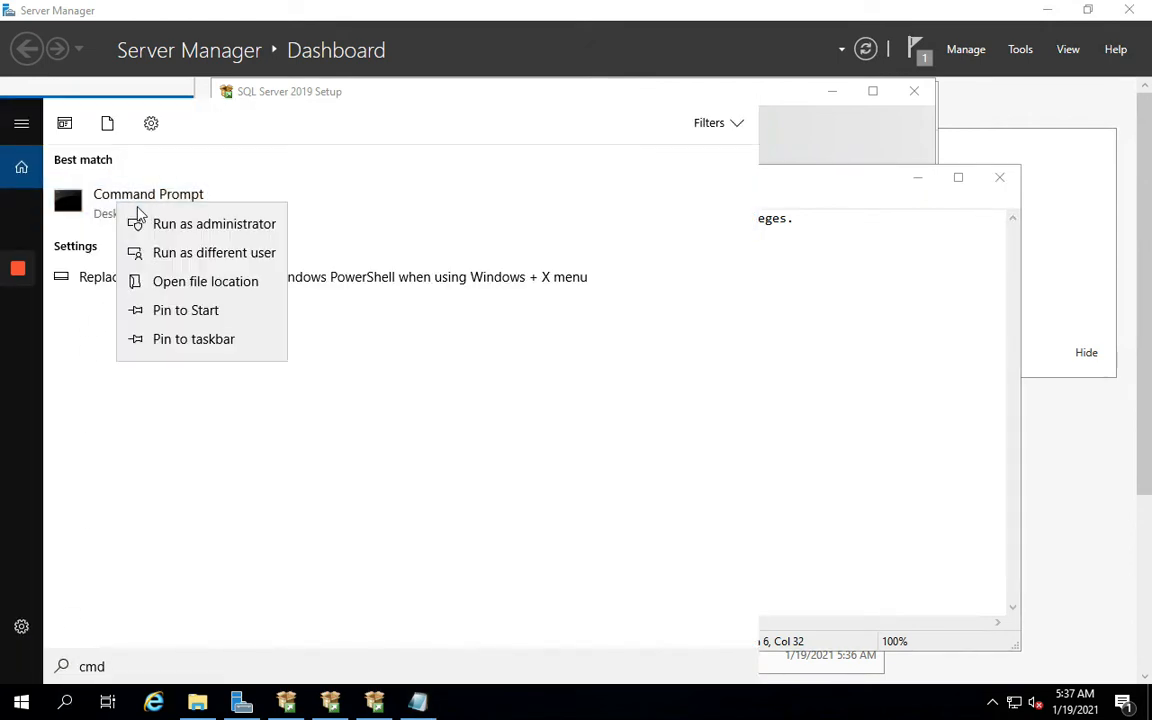
pyautogui.click(160, 224)
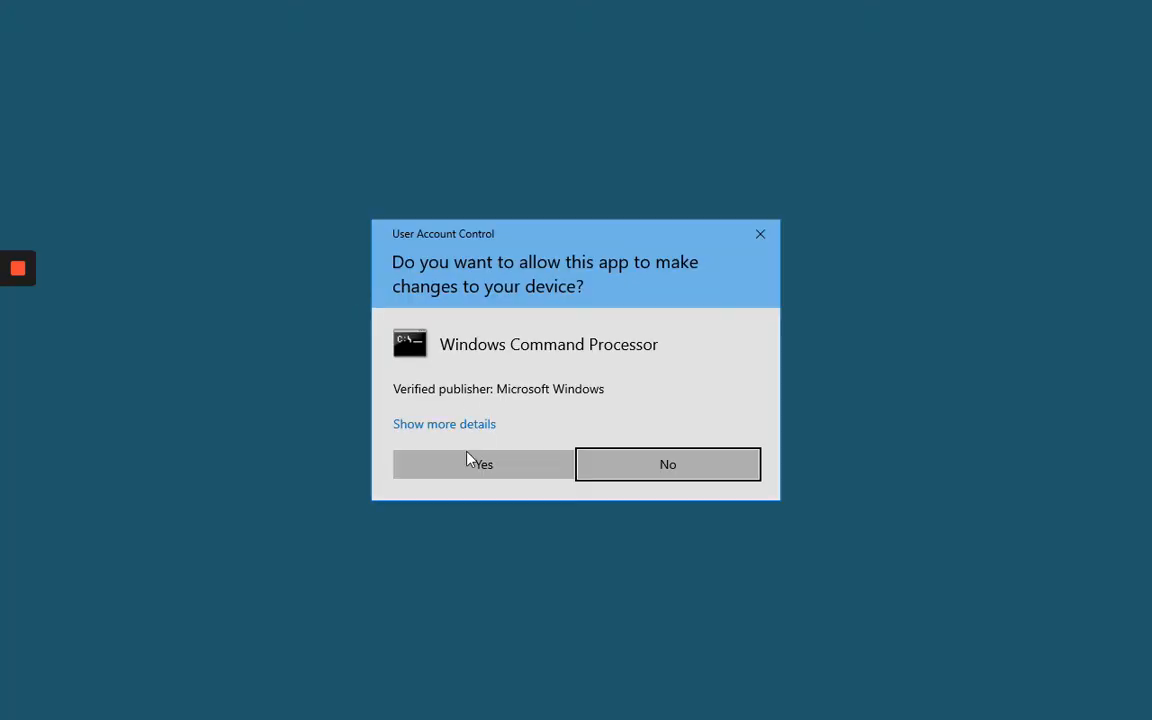
pyautogui.click(470, 462)
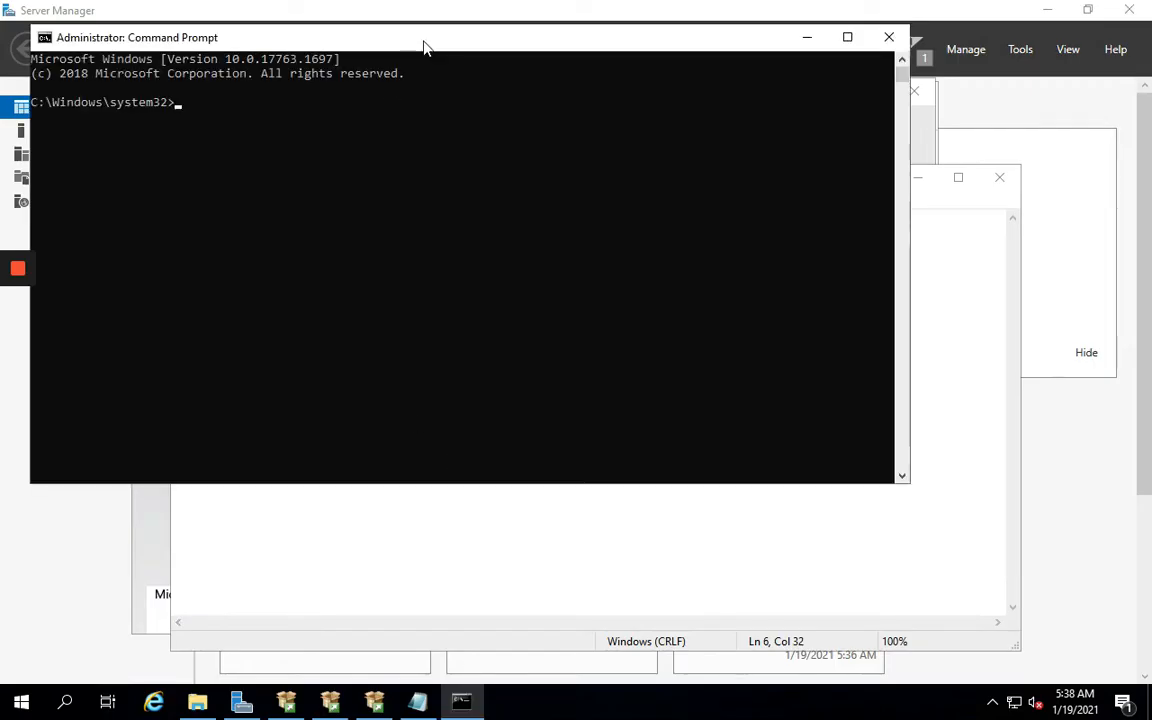
# Run the first setspn command from the notes to register an MSSQLSvc SPN for ASDFCM01:1433
pyautogui.moveTo(424, 44); pyautogui.dragTo(488, 378)
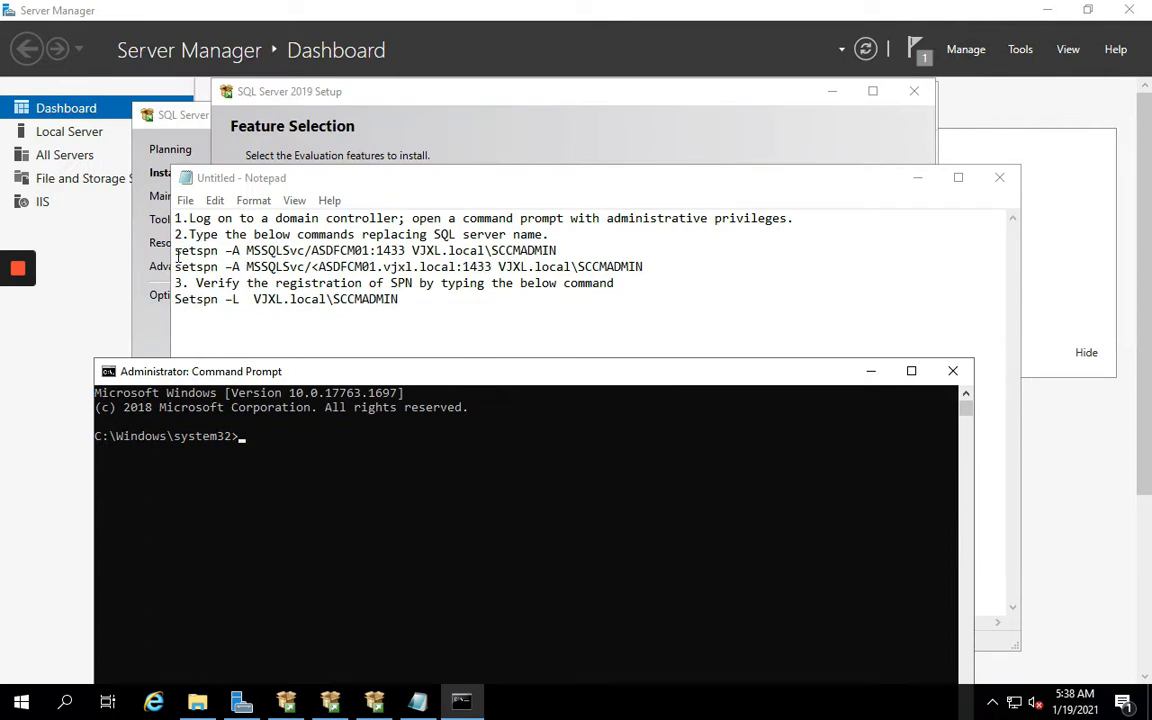
pyautogui.moveTo(176, 251); pyautogui.dragTo(558, 251)
pyautogui.rightClick(513, 255)
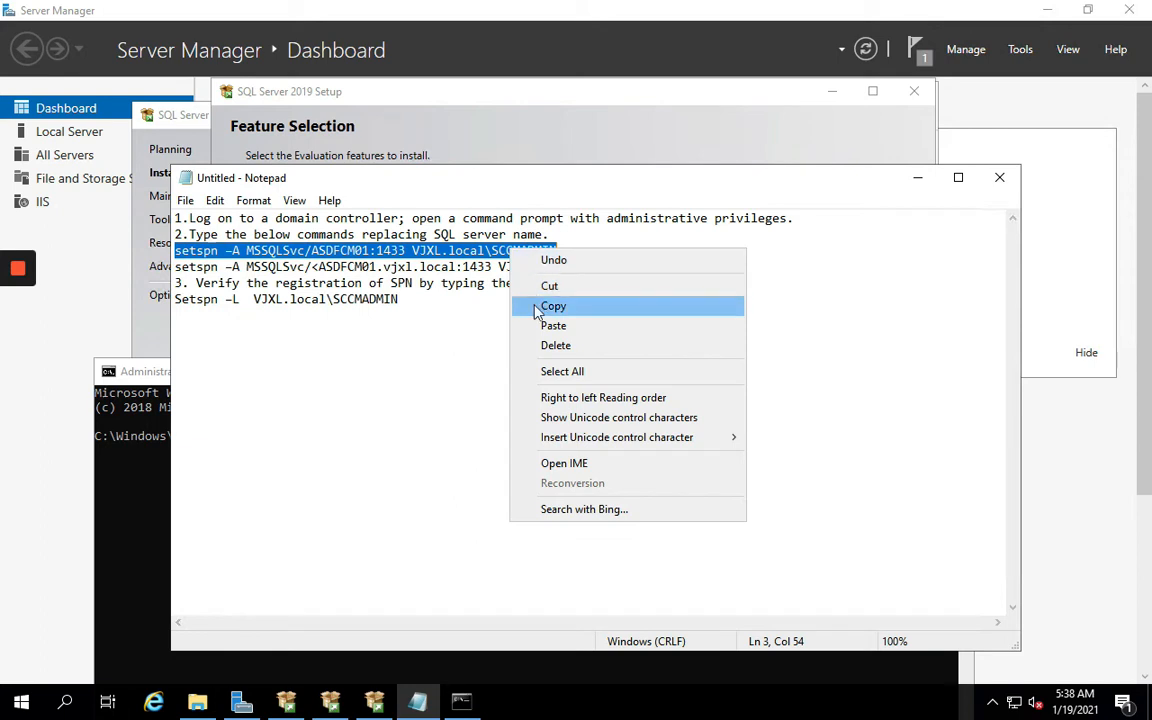
pyautogui.click(538, 303)
pyautogui.click(157, 486)
pyautogui.rightClick(375, 457)
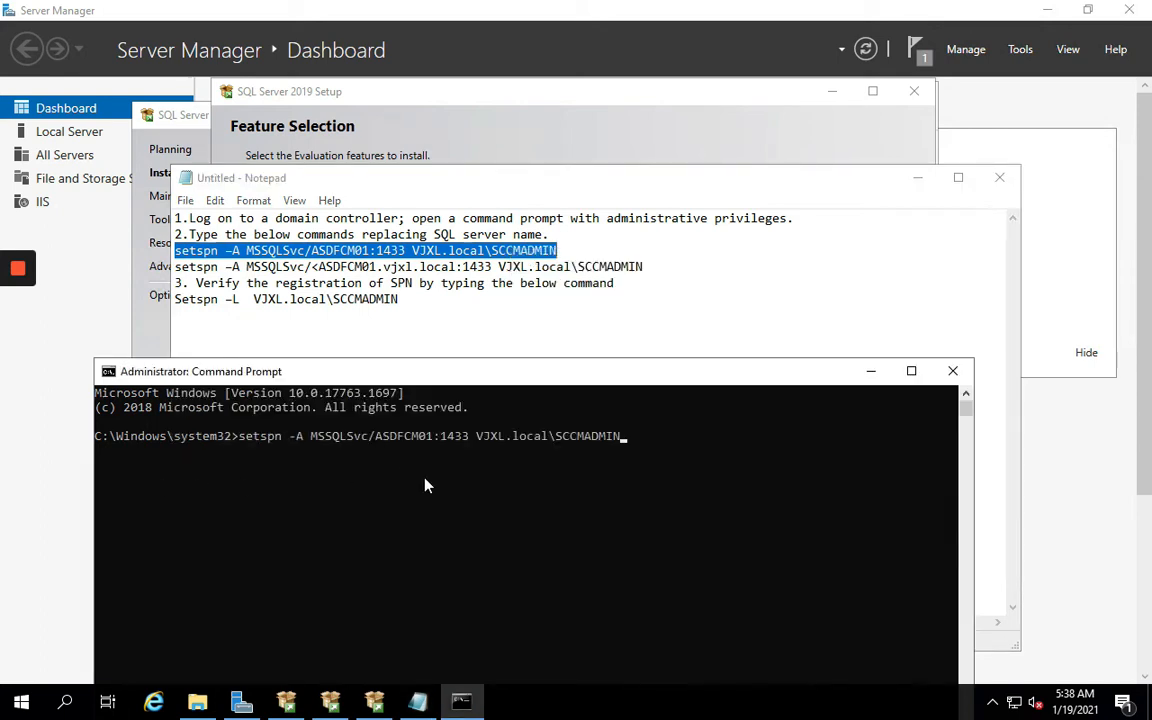
pyautogui.press('Return')
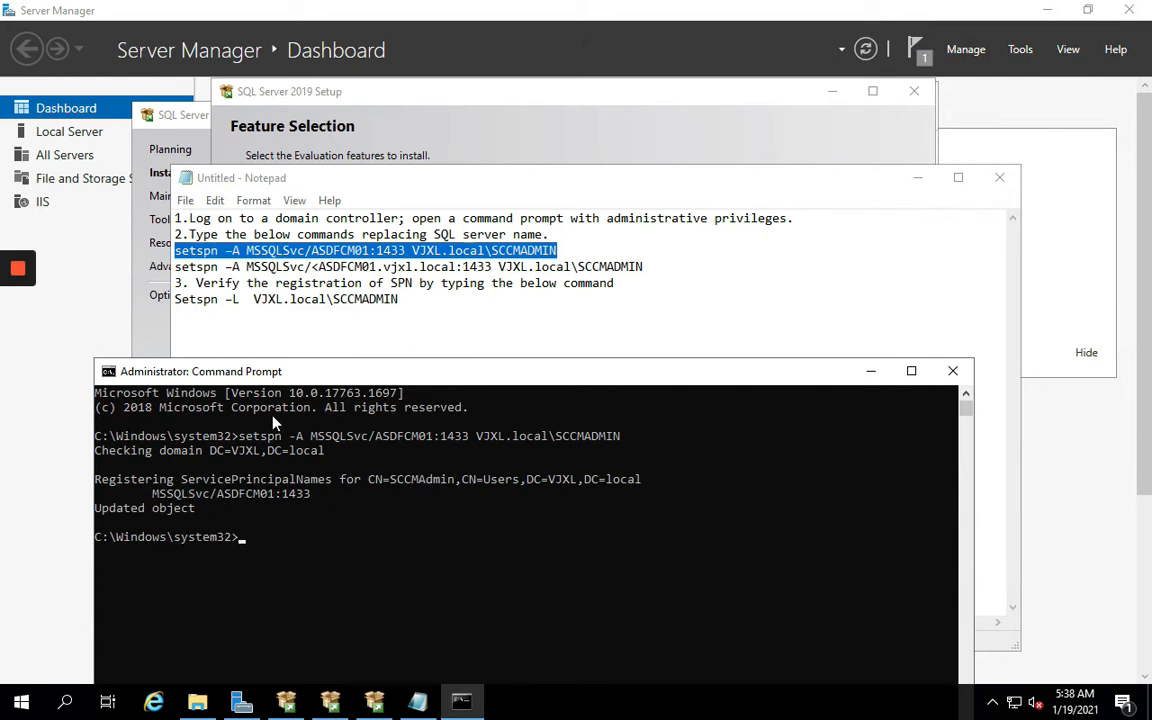
# Register the second SPN, ASDFCM01.vjxl.local:1433, after removing a stray '<' before ASDFCM01
pyautogui.click(181, 266)
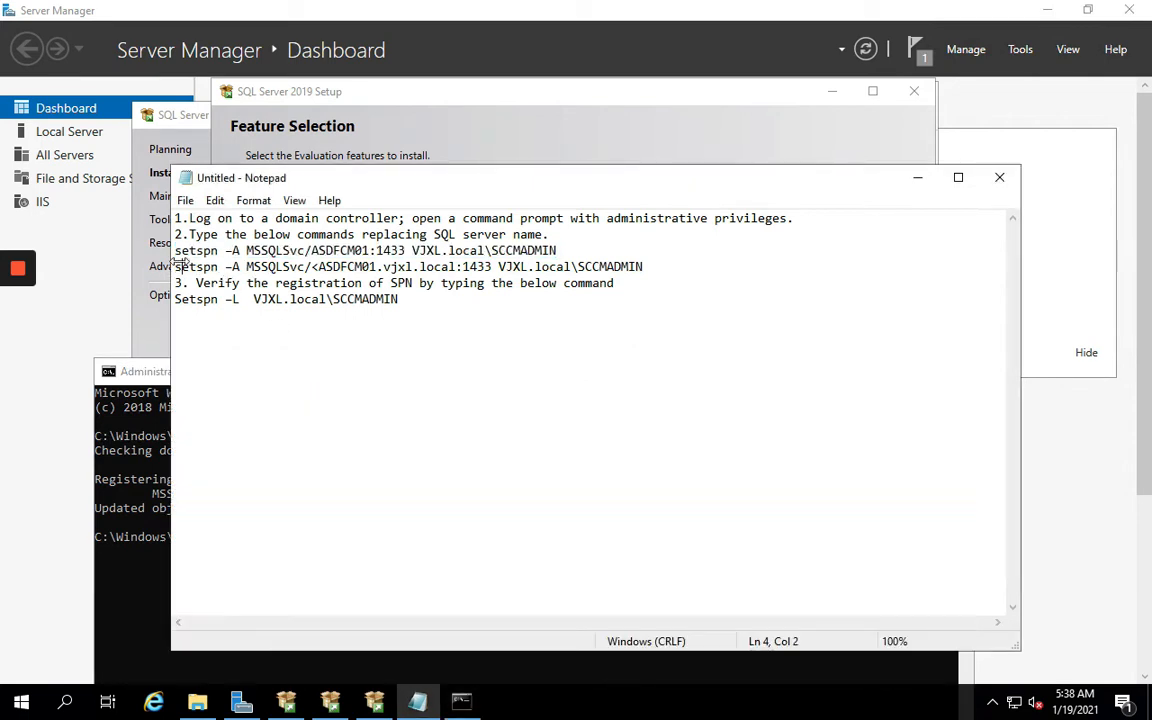
pyautogui.moveTo(648, 270); pyautogui.dragTo(175, 268)
pyautogui.rightClick(226, 268)
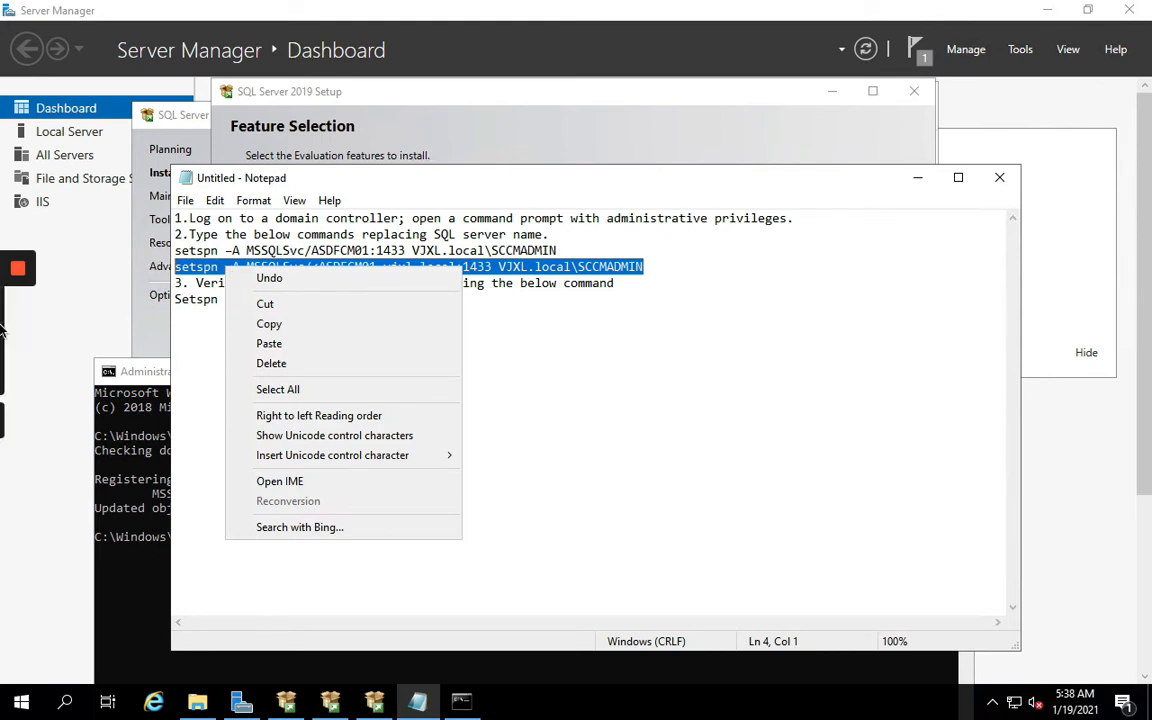
pyautogui.click(265, 325)
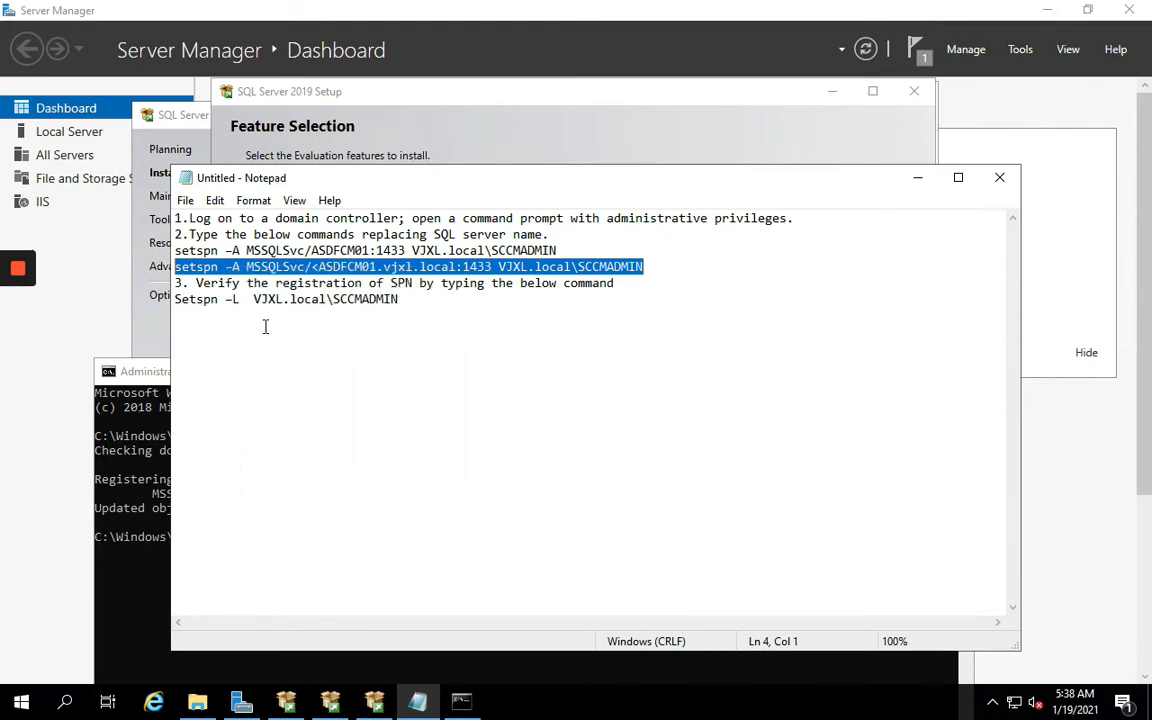
pyautogui.click(126, 452)
pyautogui.rightClick(286, 551)
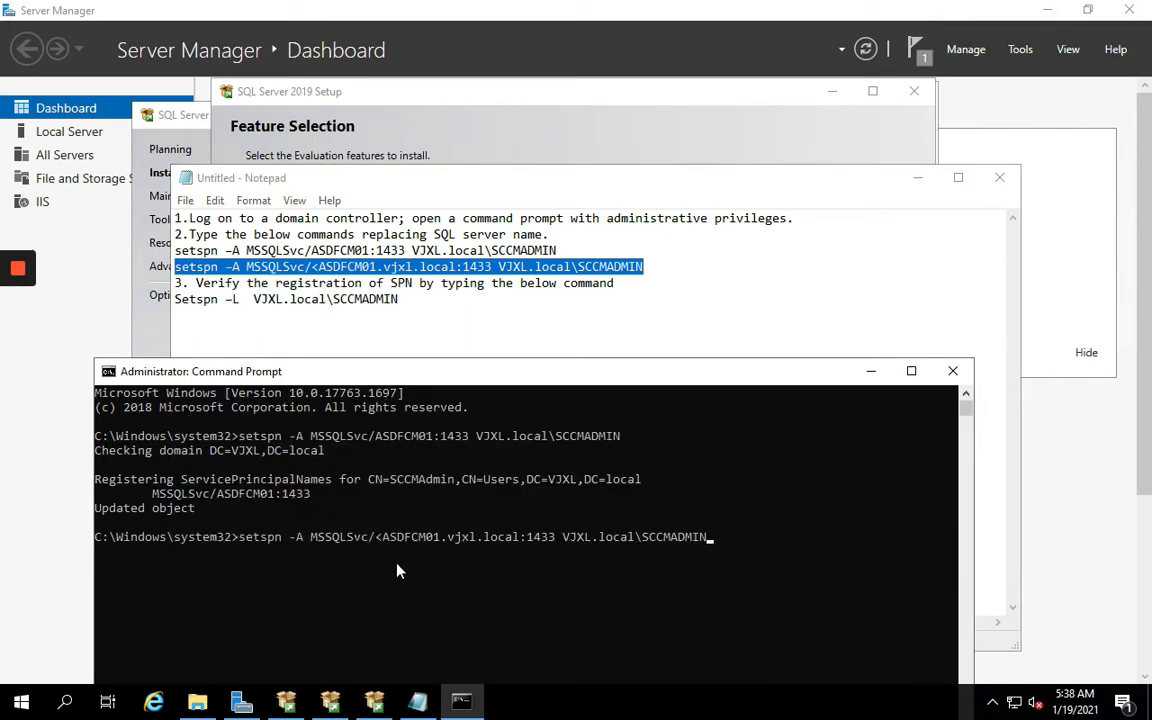
pyautogui.press('Return')
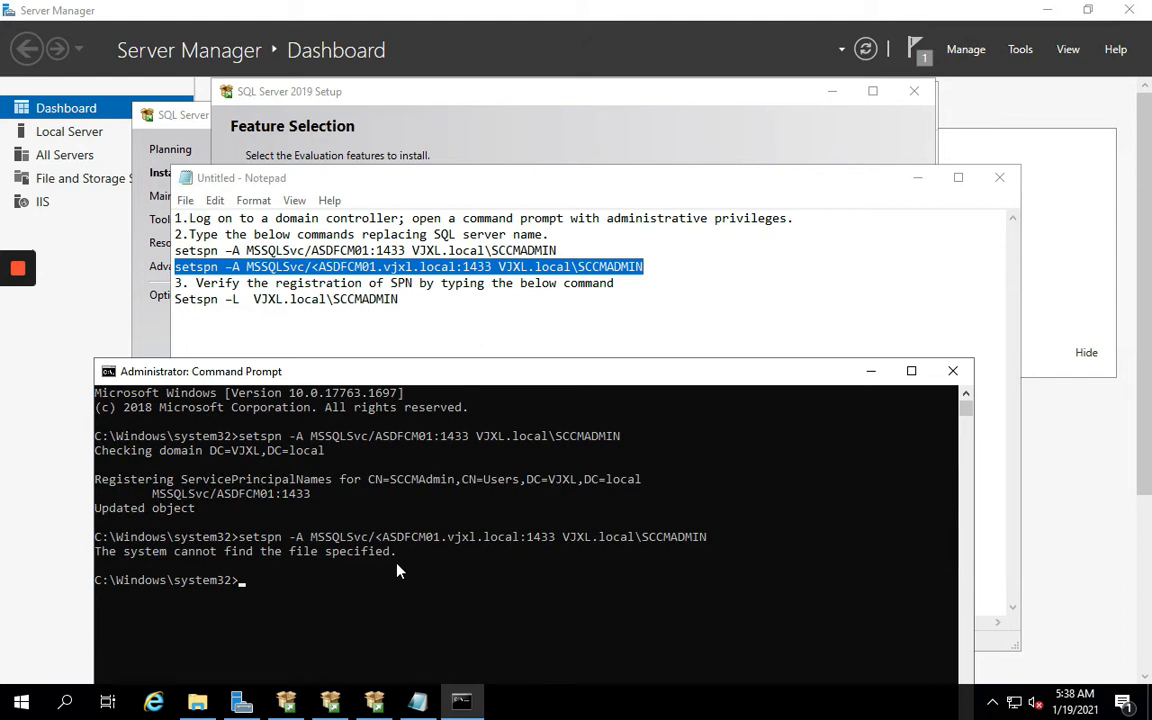
pyautogui.press('Up')
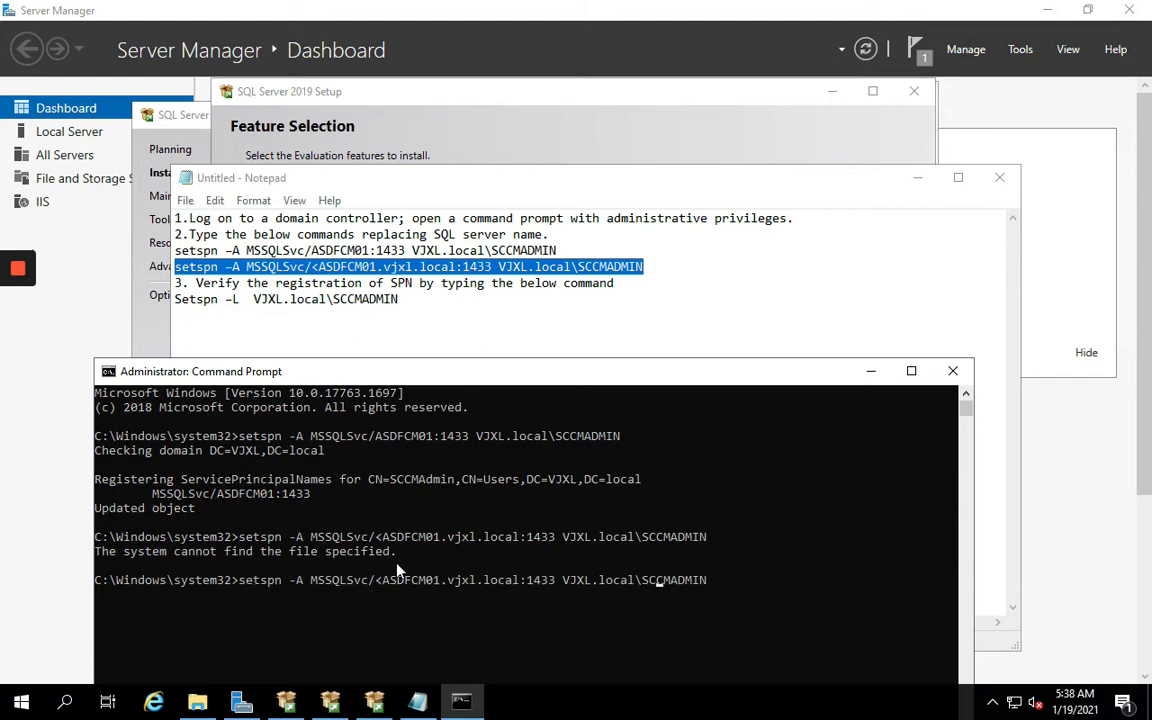
pyautogui.press('Left')
pyautogui.press('Left')
pyautogui.press('Left')
pyautogui.press('Left')
pyautogui.press('Left')
pyautogui.press('Left')
pyautogui.press('Left')
pyautogui.press('Left')
pyautogui.press('Left')
pyautogui.press('Left')
pyautogui.press('Left')
pyautogui.press('Left')
pyautogui.press('Left')
pyautogui.press('Left')
pyautogui.press('Left')
pyautogui.press('Left')
pyautogui.press('Left')
pyautogui.press('Left')
pyautogui.press('Left')
pyautogui.press('Left')
pyautogui.press('Left')
pyautogui.press('Left')
pyautogui.press('Left')
pyautogui.press('BackSpace')
pyautogui.press('Return')
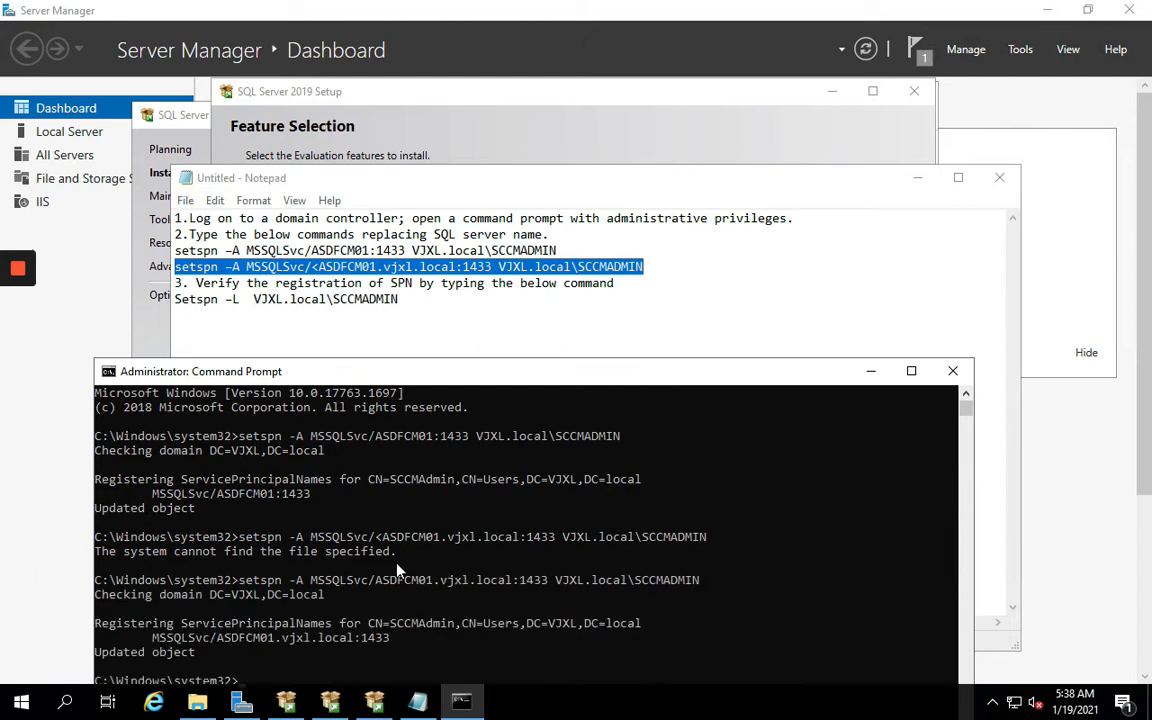
# Run setspn -L to list the MSSQLSvc SPNs registered for the SCCM admin account
pyautogui.moveTo(360, 378); pyautogui.dragTo(424, 340)
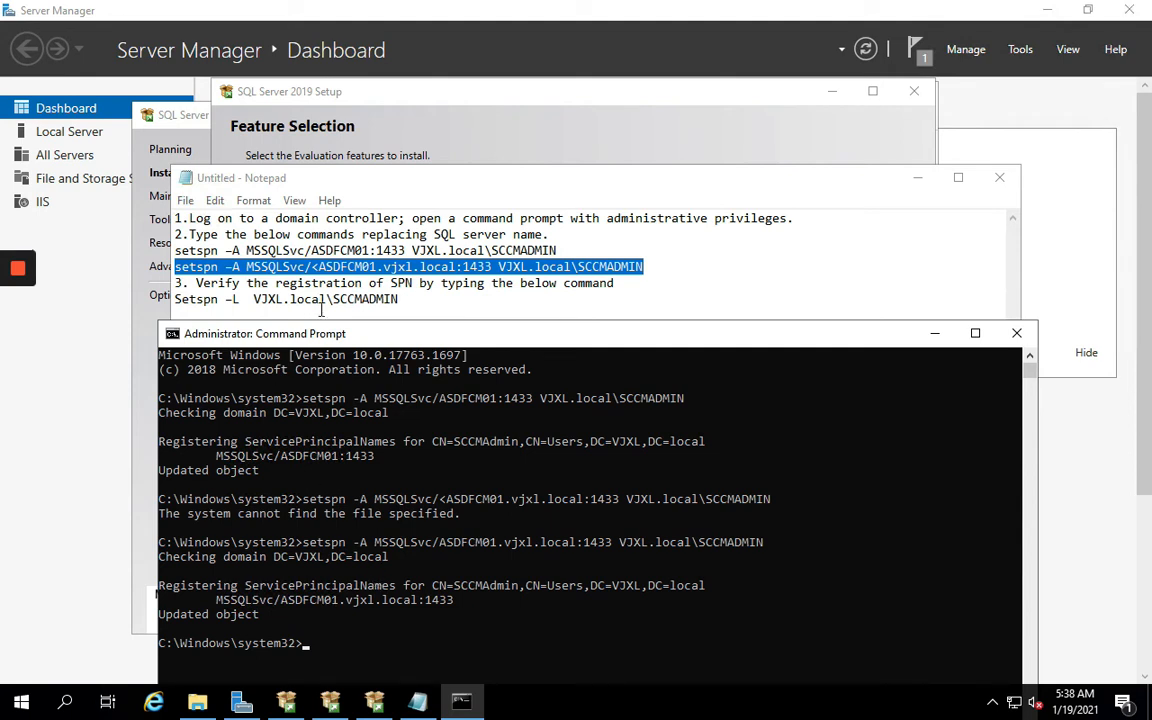
pyautogui.click(405, 299)
pyautogui.moveTo(405, 299); pyautogui.dragTo(157, 296)
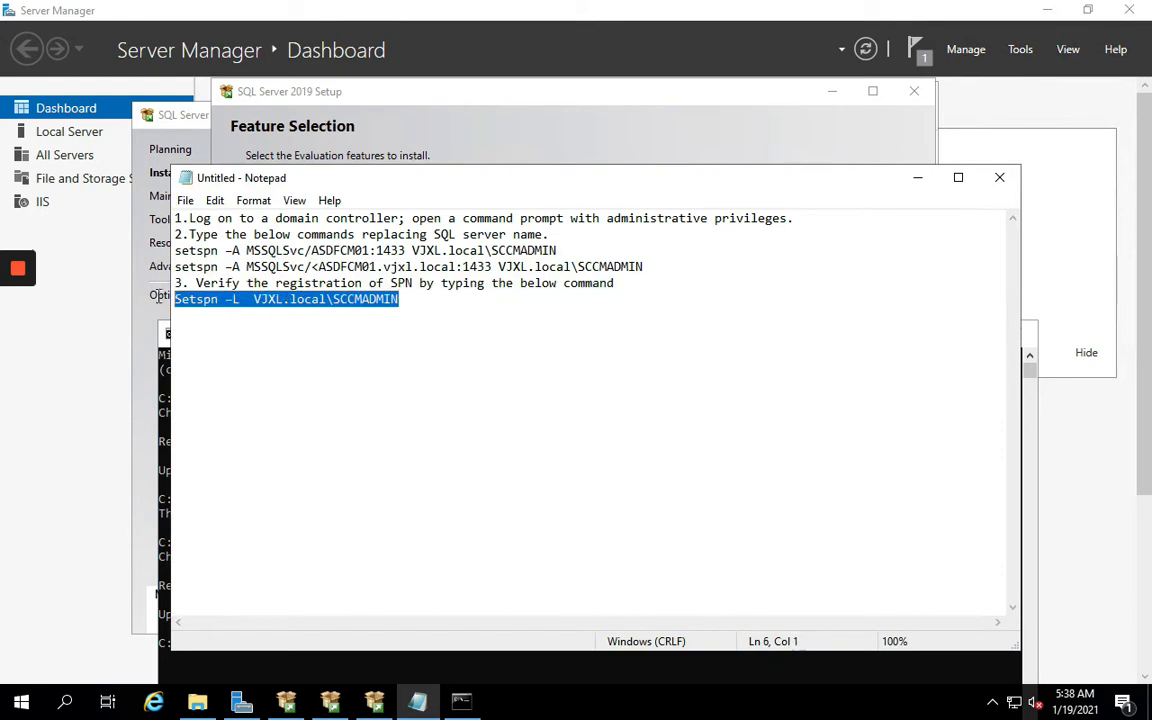
pyautogui.rightClick(215, 298)
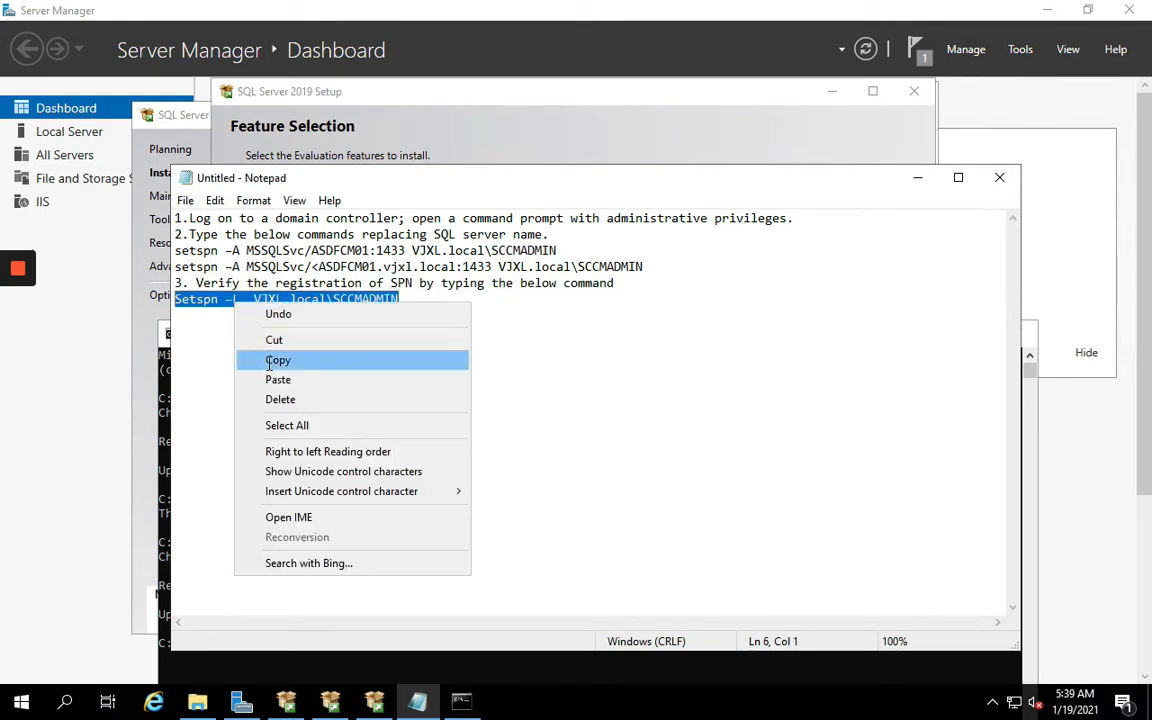
pyautogui.click(270, 360)
pyautogui.click(270, 675)
pyautogui.rightClick(374, 603)
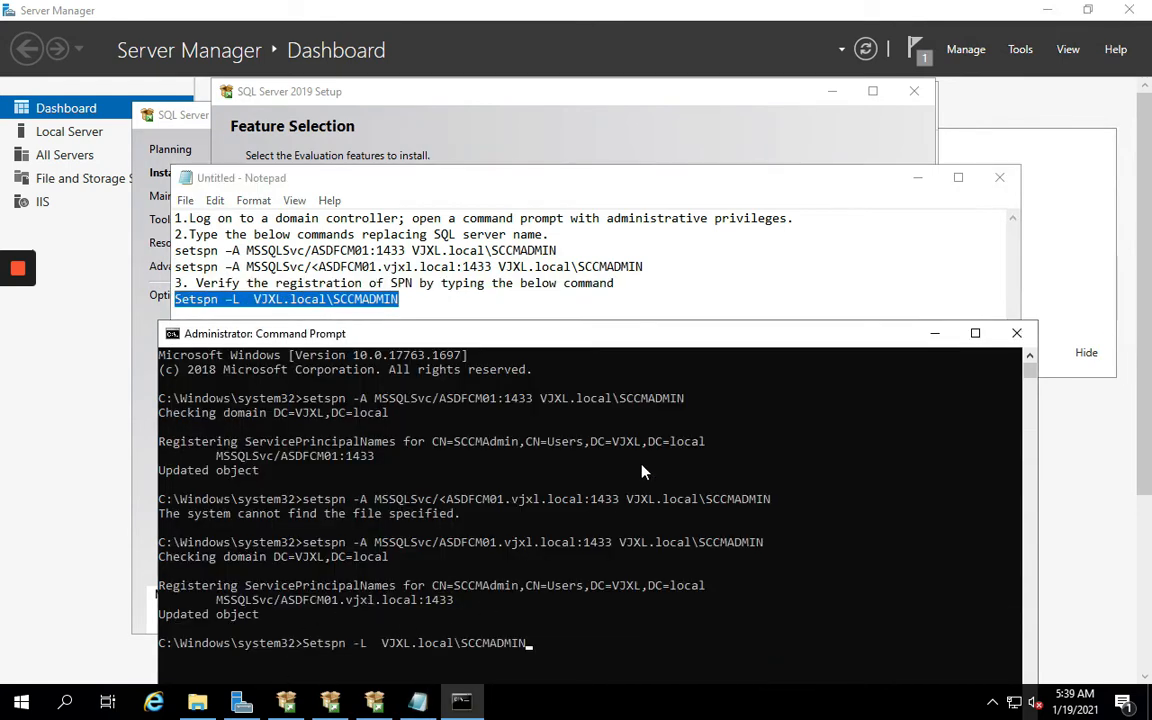
pyautogui.press('Return')
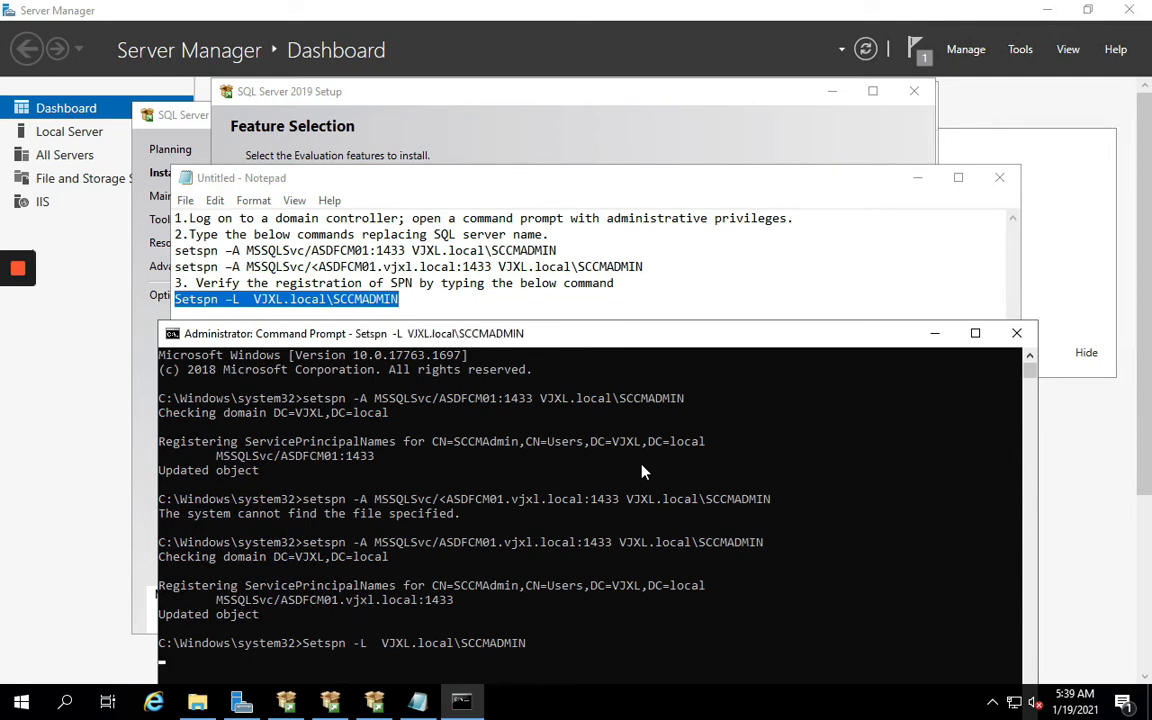
pyautogui.moveTo(578, 338); pyautogui.dragTo(613, 151)
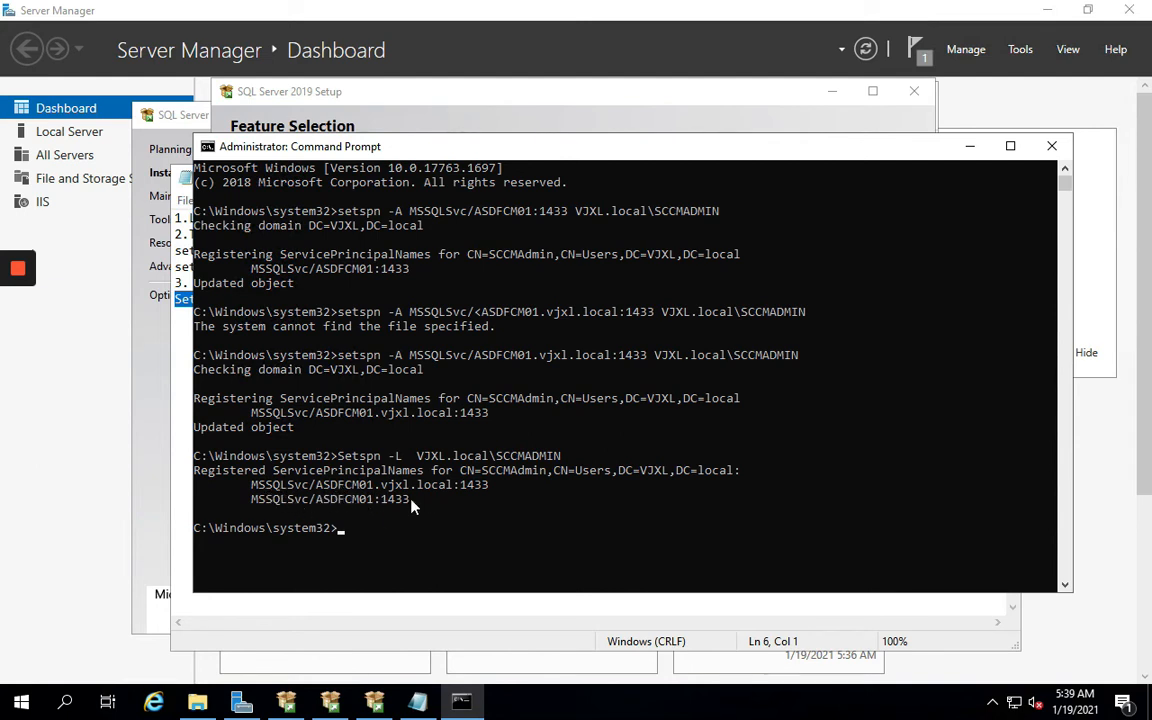
# Close the Command Prompt and minimize the setup notes to reveal SQL Server Setup
pyautogui.click(1051, 147)
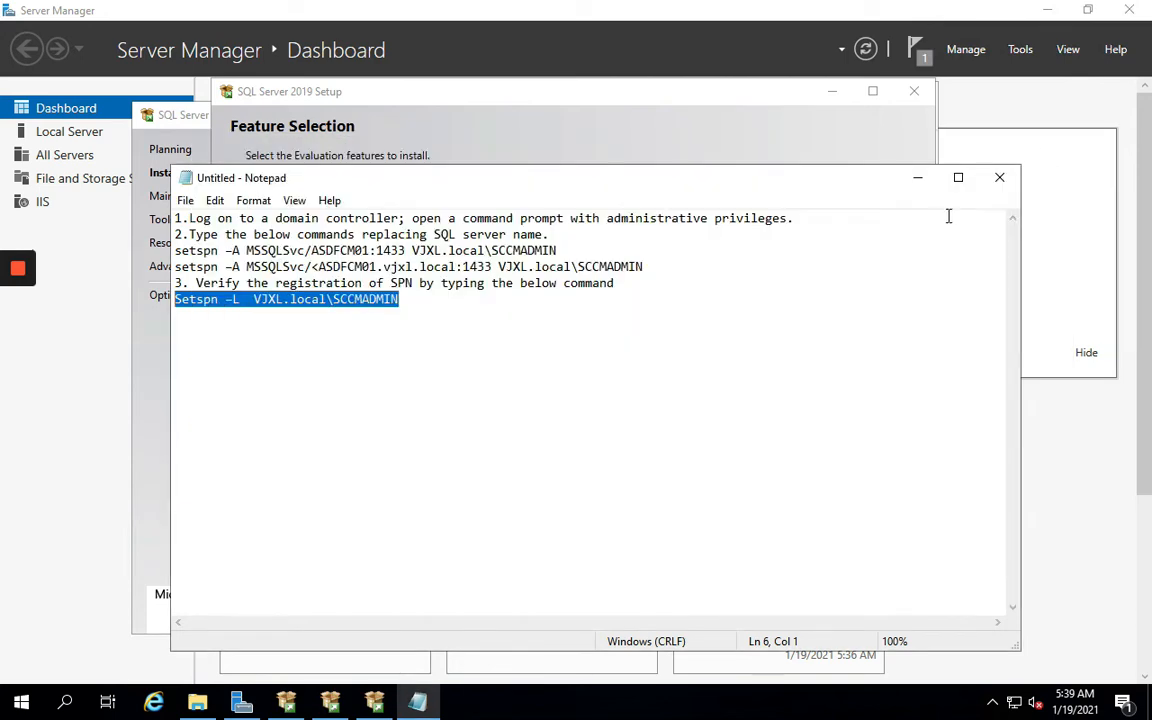
pyautogui.click(918, 180)
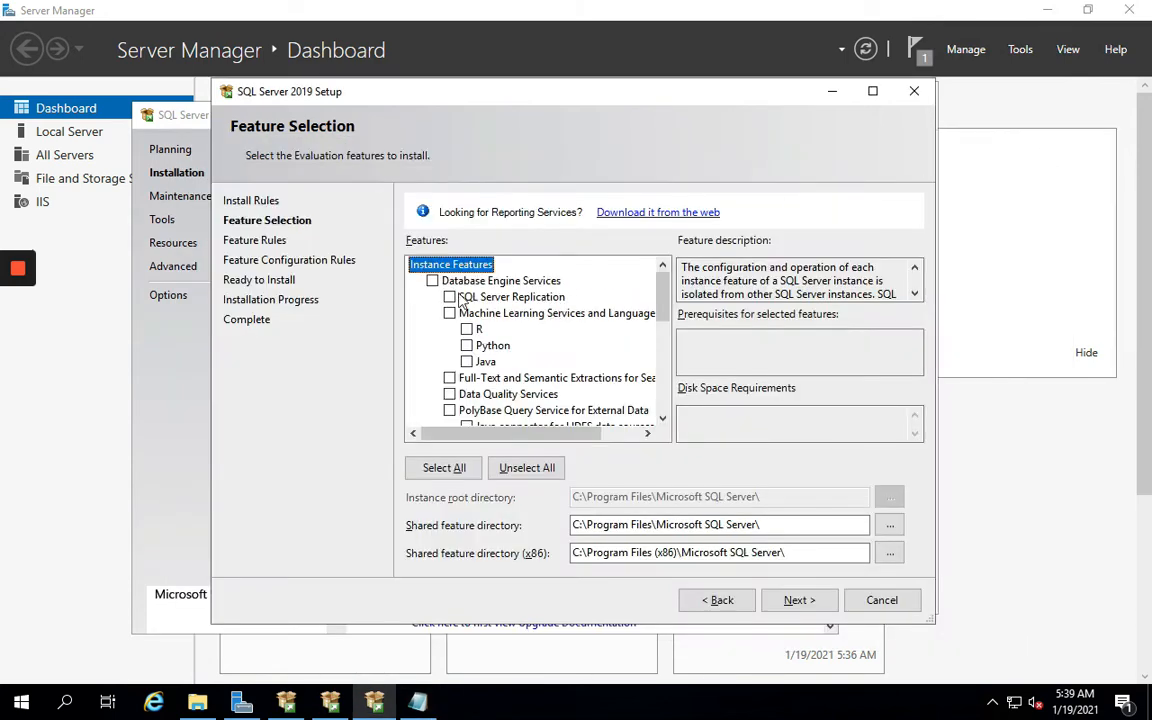
pyautogui.click(418, 703)
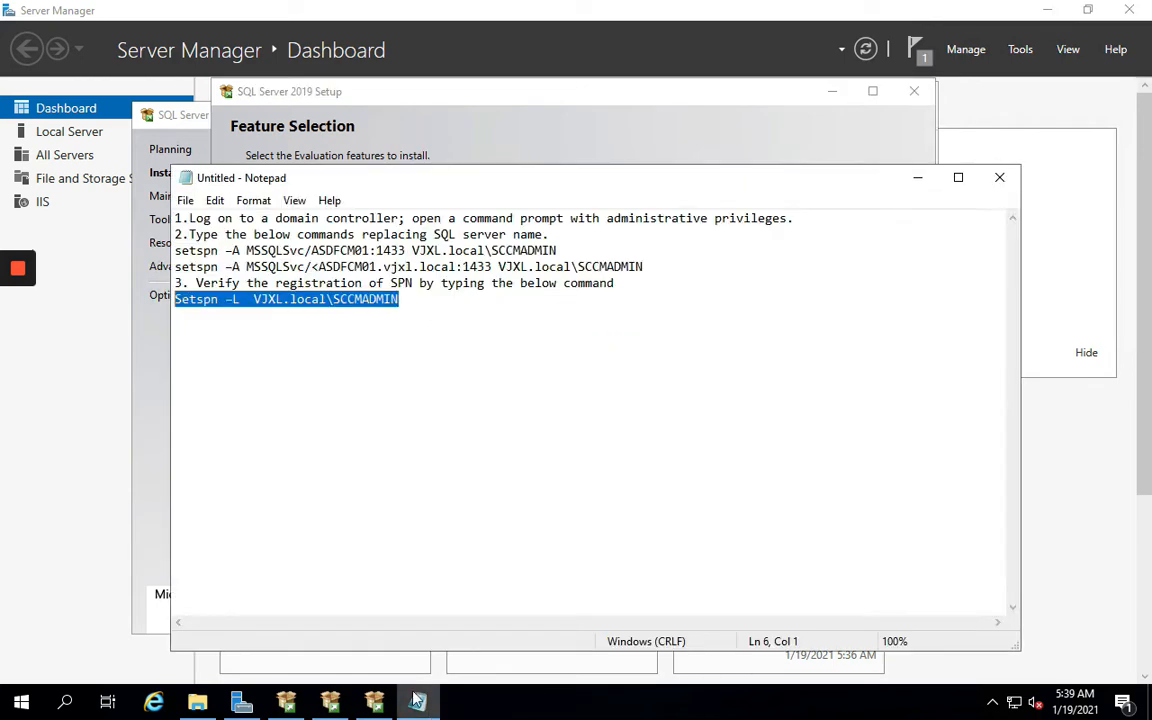
pyautogui.click(917, 180)
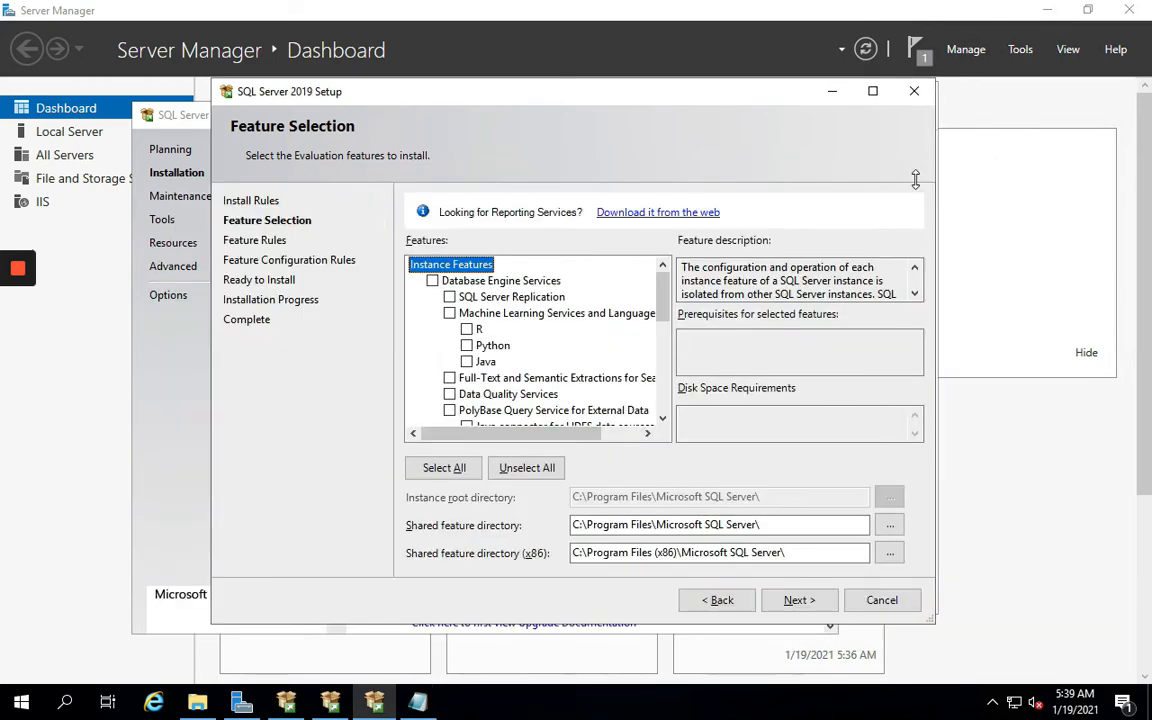
pyautogui.click(418, 703)
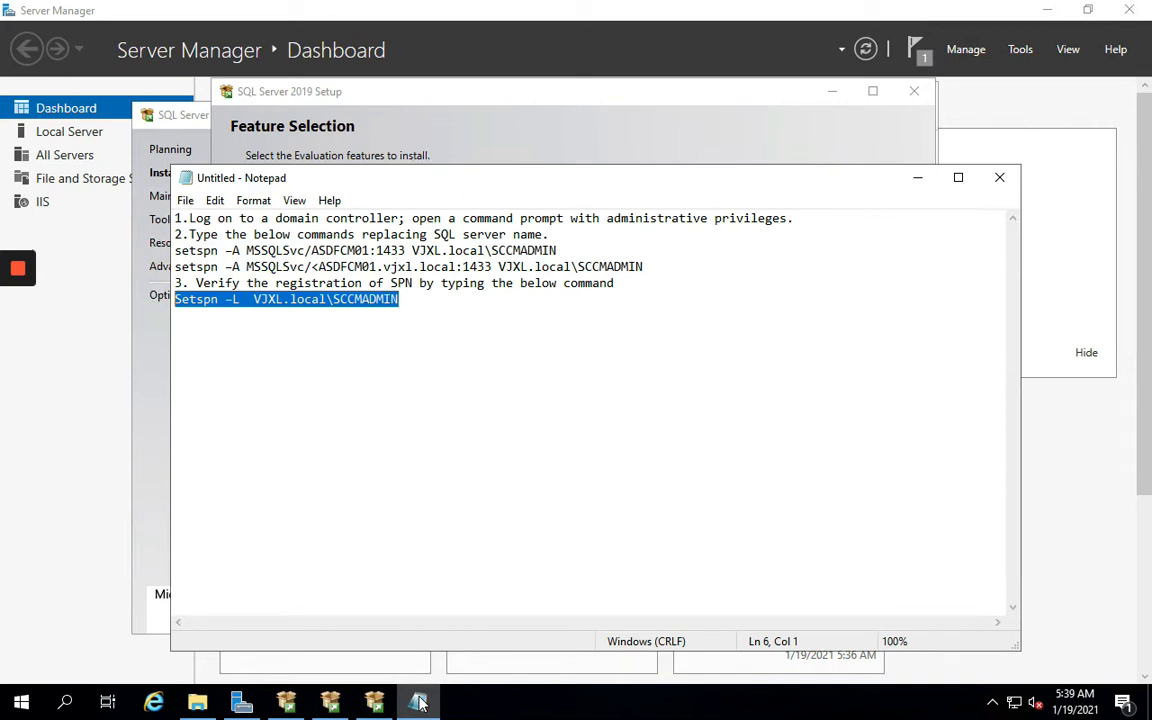
pyautogui.click(918, 178)
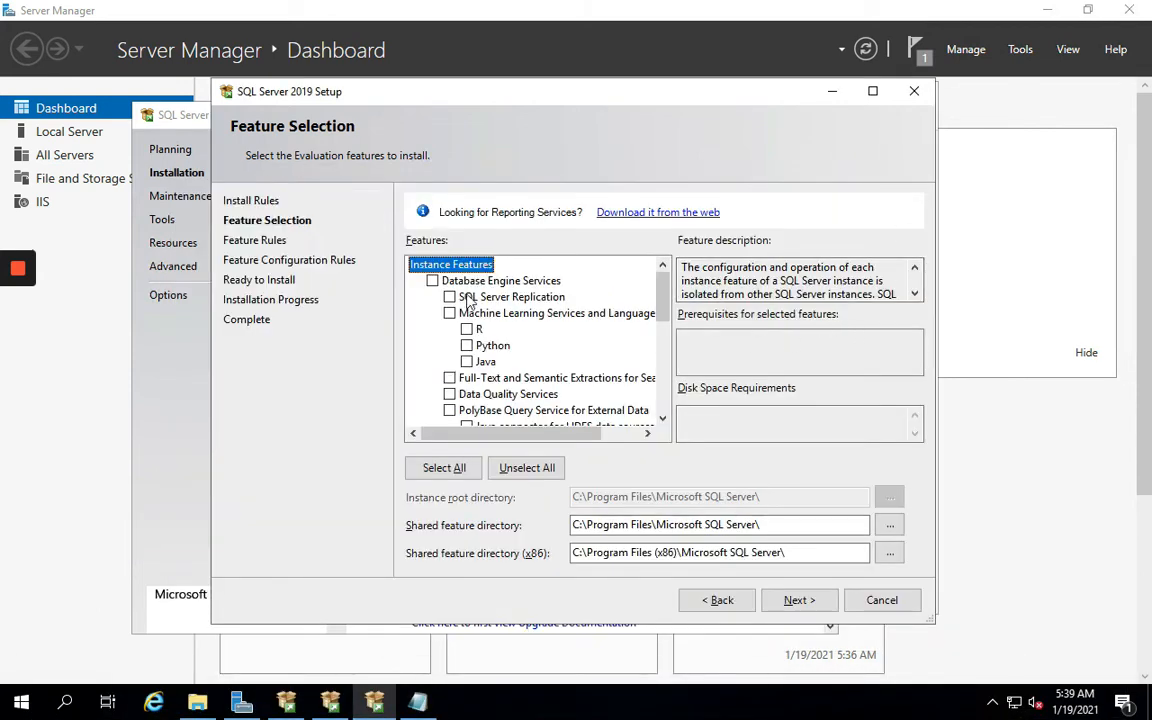
# Select Database Engine Services, check the instance root directory, and continue to Instance Configuration
pyautogui.click(432, 281)
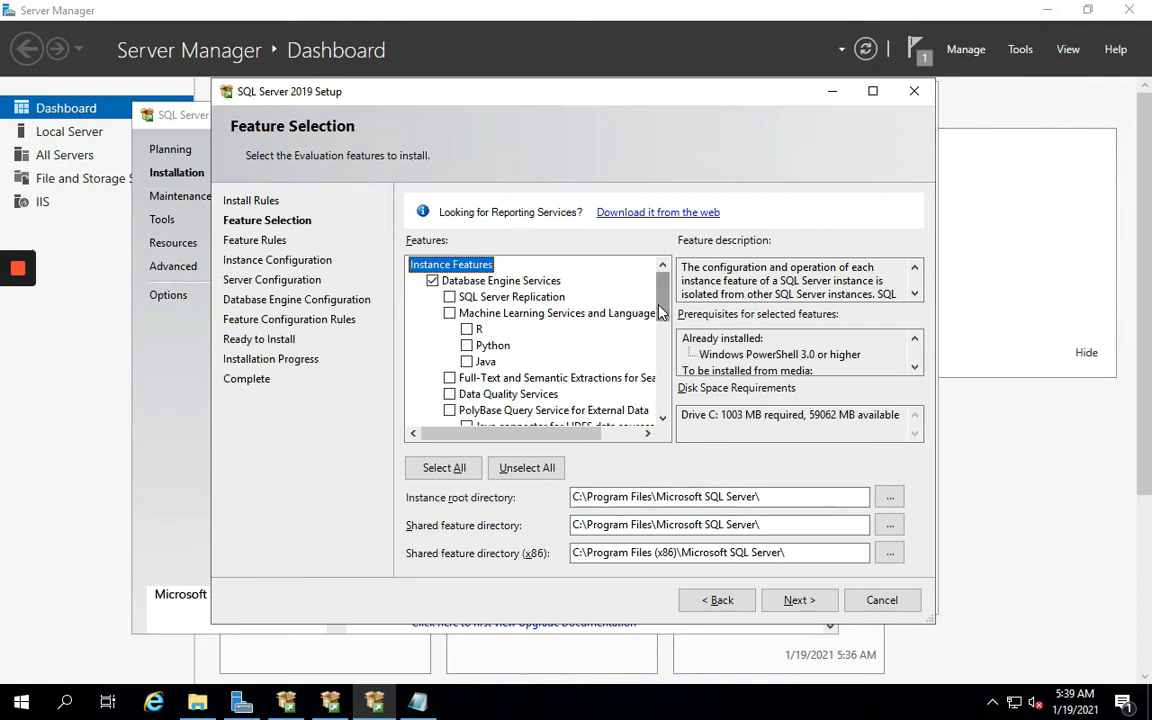
pyautogui.scroll(-1, 660, 317)
pyautogui.moveTo(660, 317); pyautogui.dragTo(650, 277)
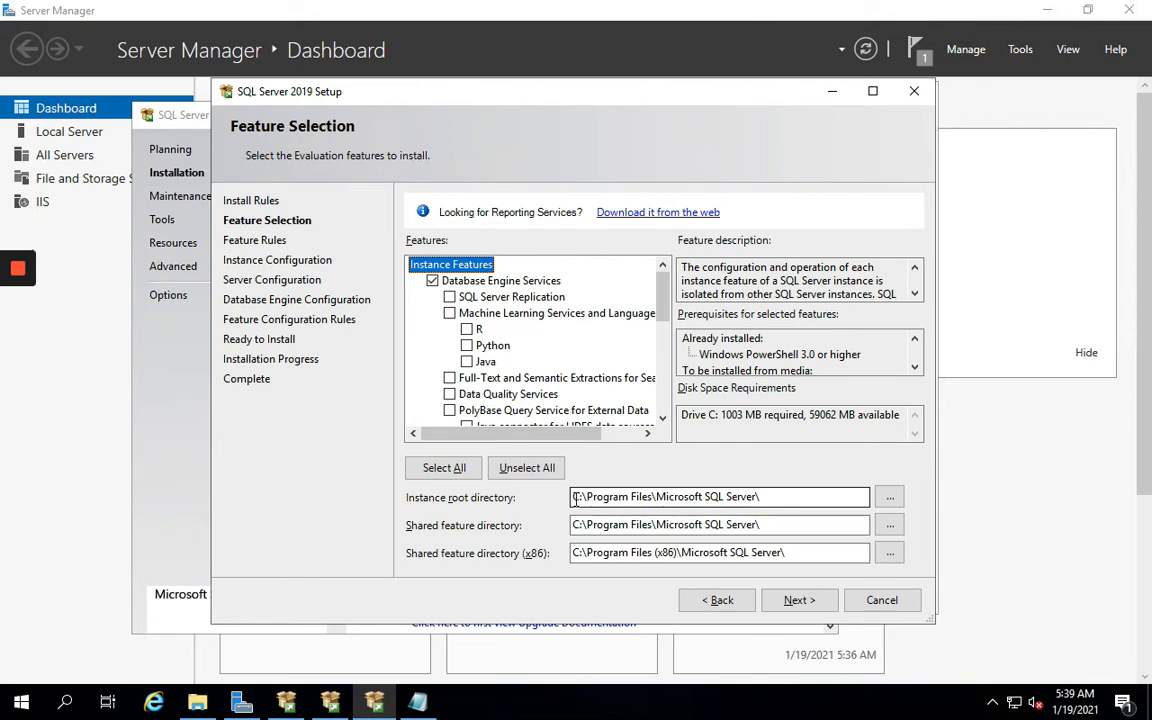
pyautogui.moveTo(577, 500); pyautogui.dragTo(795, 501)
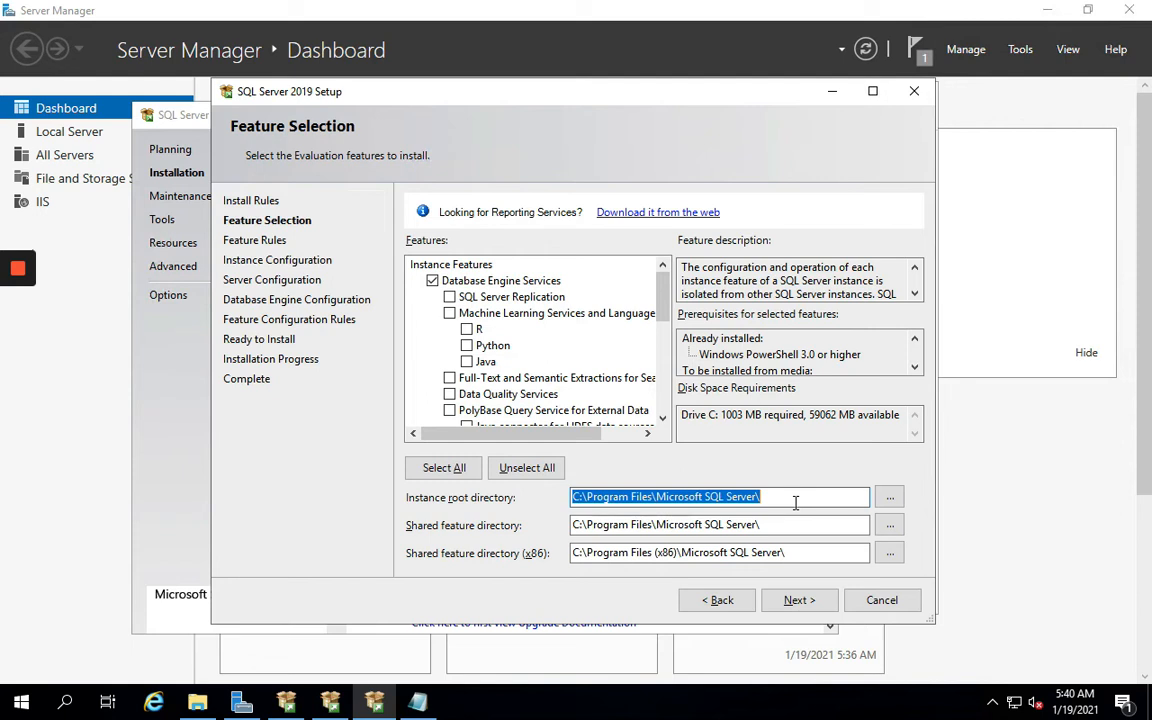
pyautogui.click(794, 601)
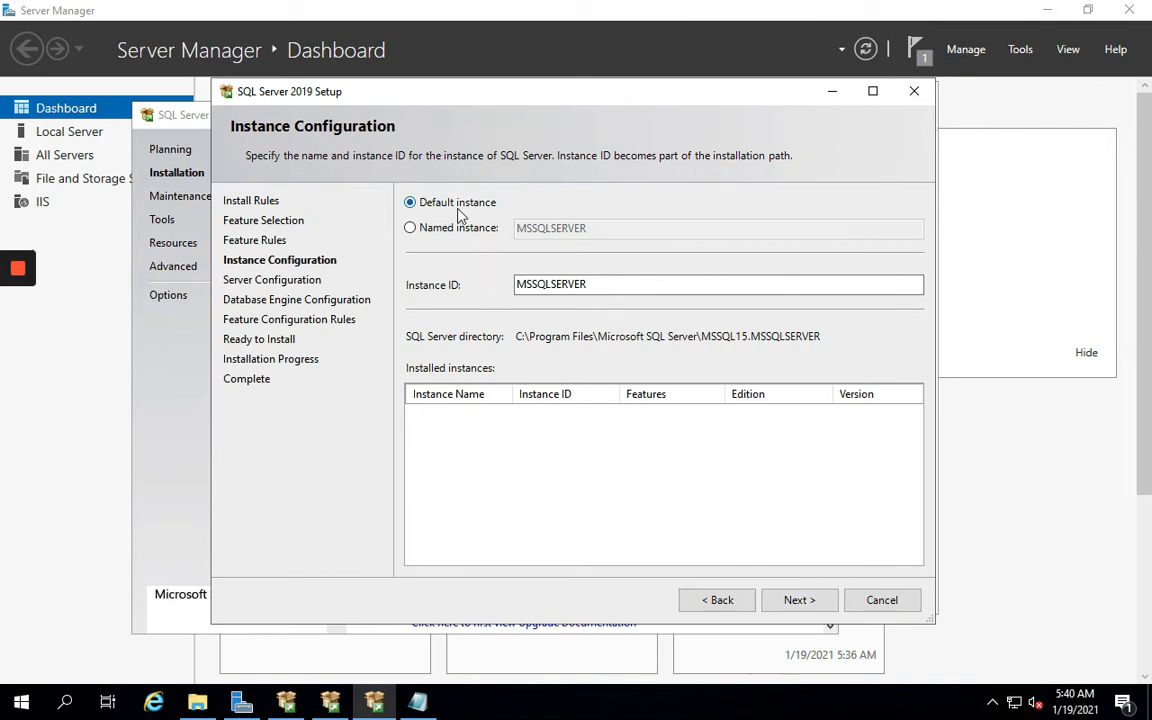
# Keep the default instance MSSQLSERVER and continue to Server Configuration
pyautogui.click(796, 604)
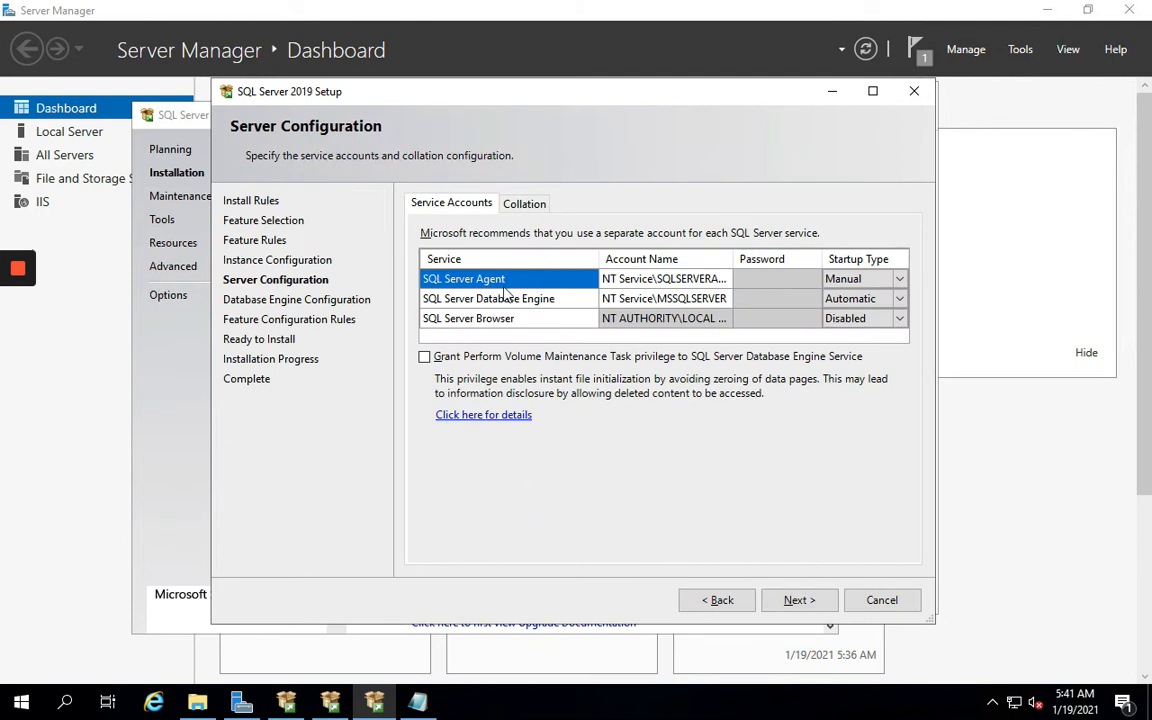
# Set SQL Server Agent to run under the SCCM admin domain account and enter its password
pyautogui.click(655, 279)
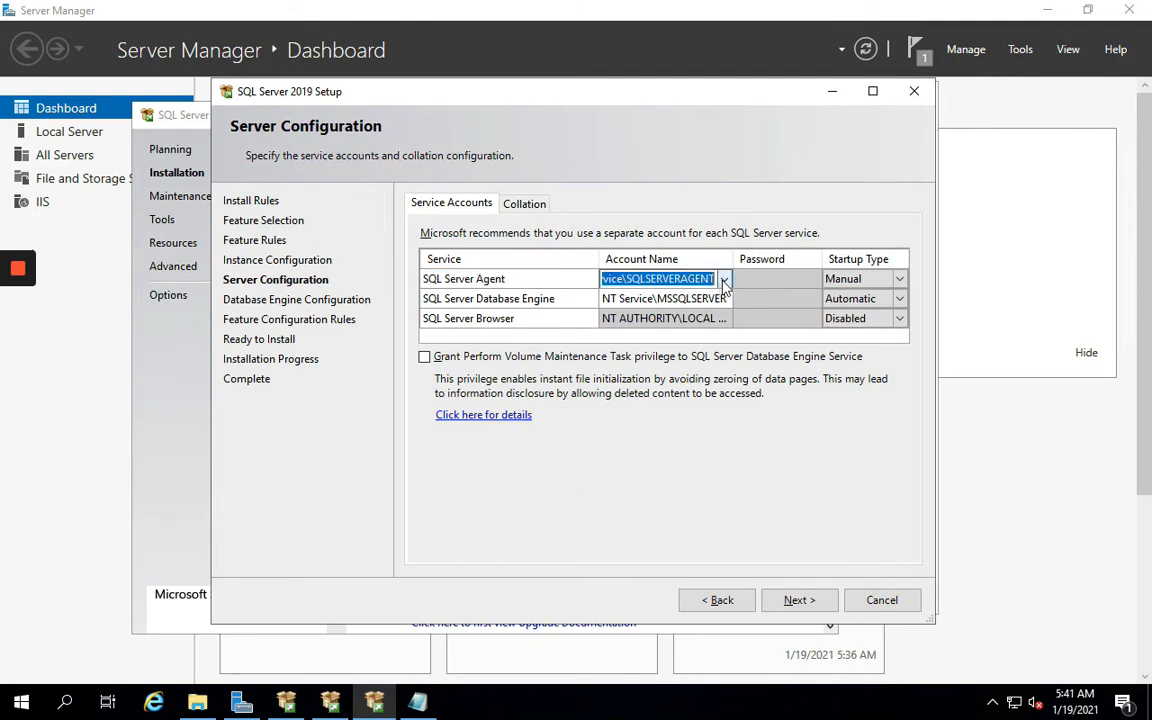
pyautogui.click(723, 281)
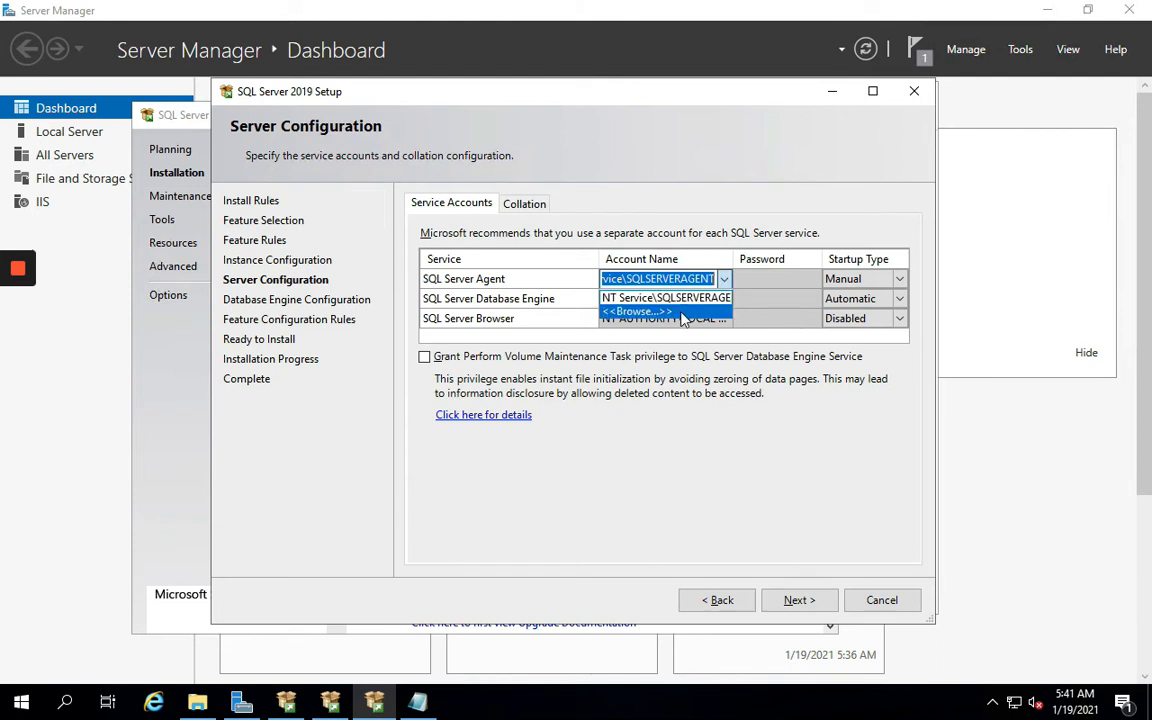
pyautogui.click(687, 314)
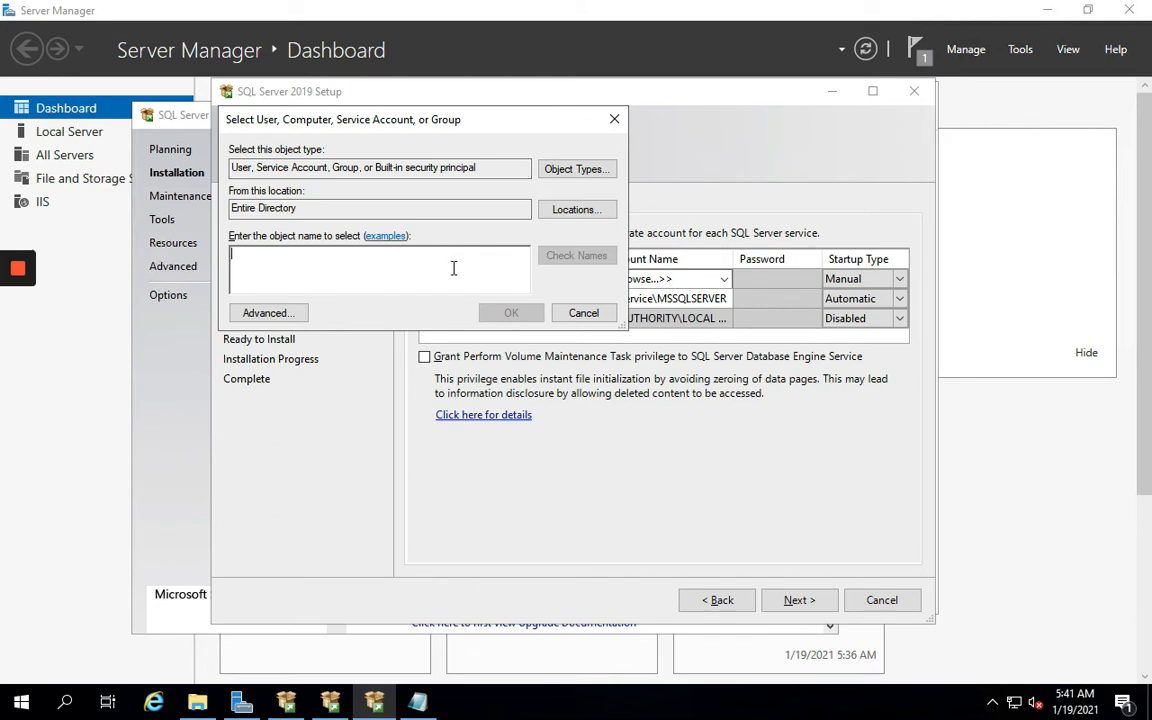
pyautogui.write('SCCM')
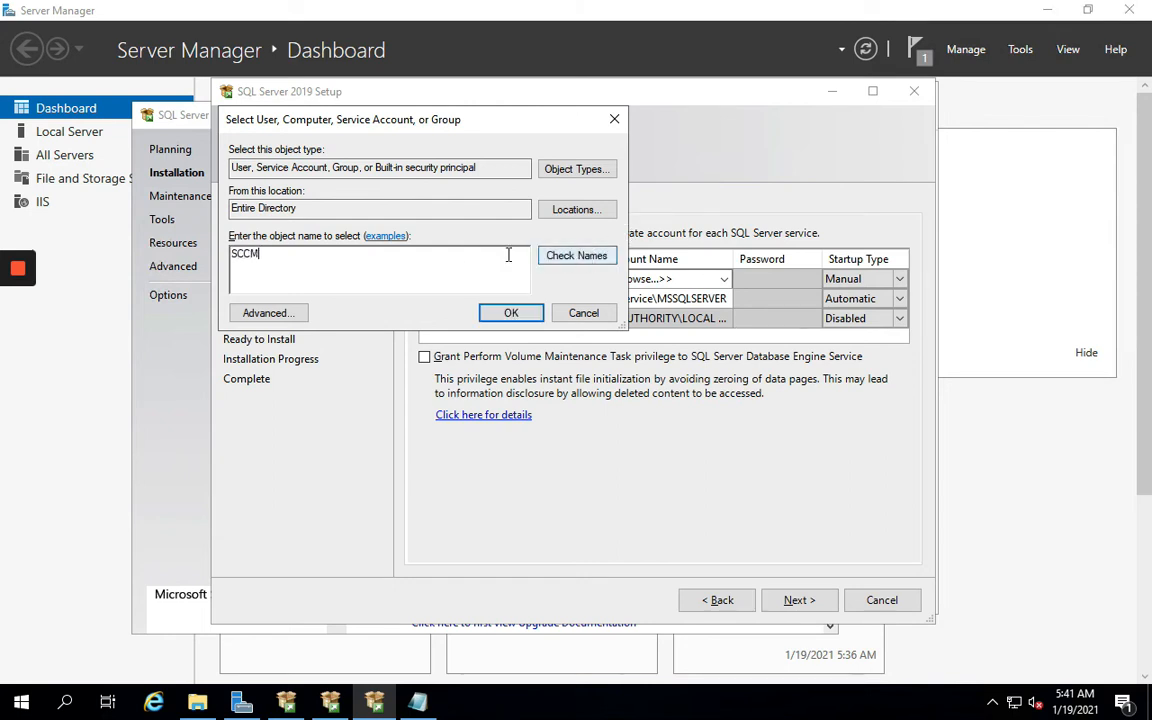
pyautogui.click(578, 256)
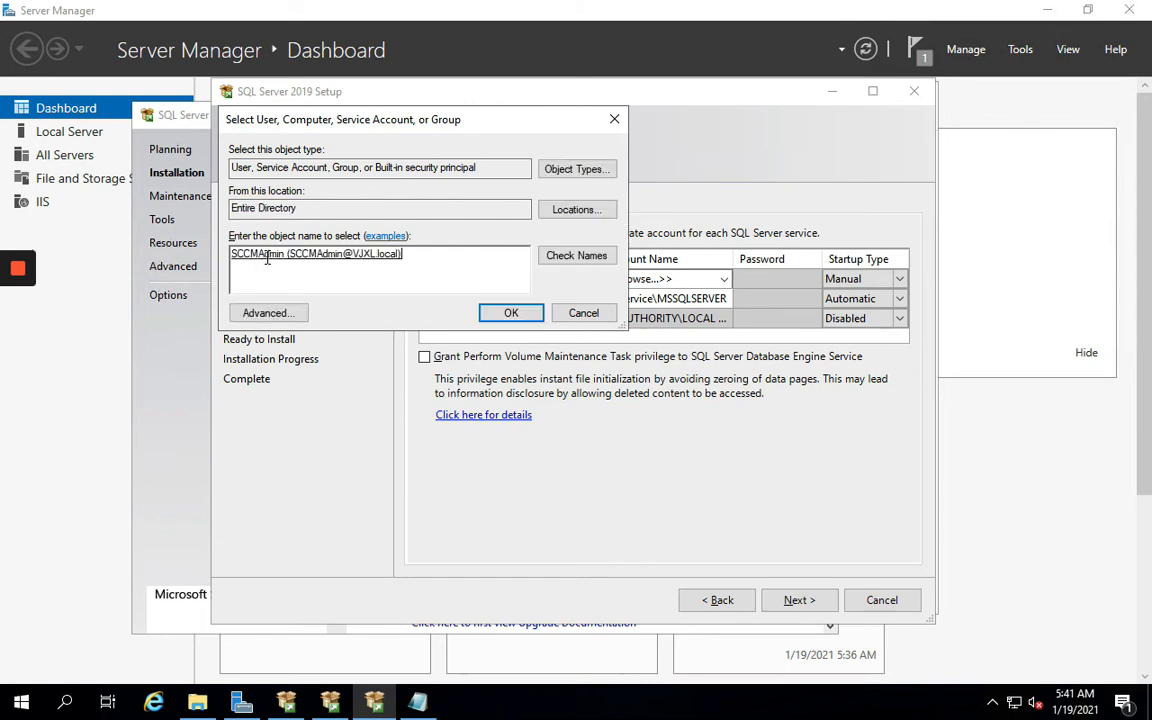
pyautogui.click(510, 312)
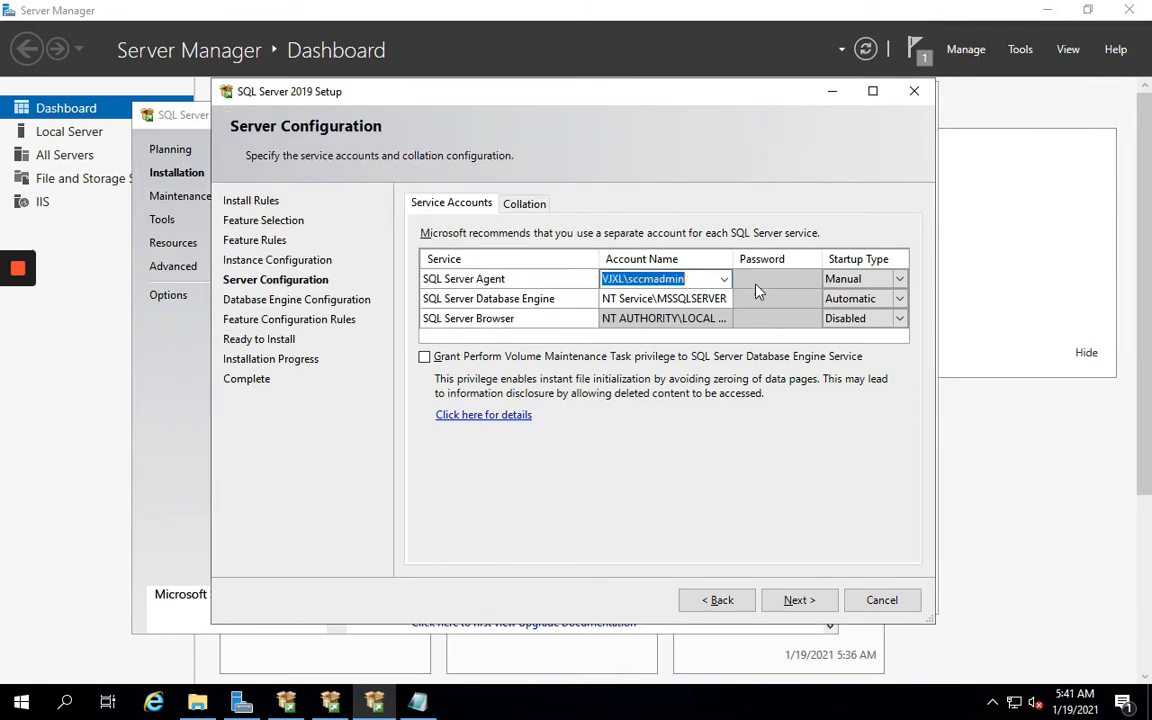
pyautogui.click(672, 279)
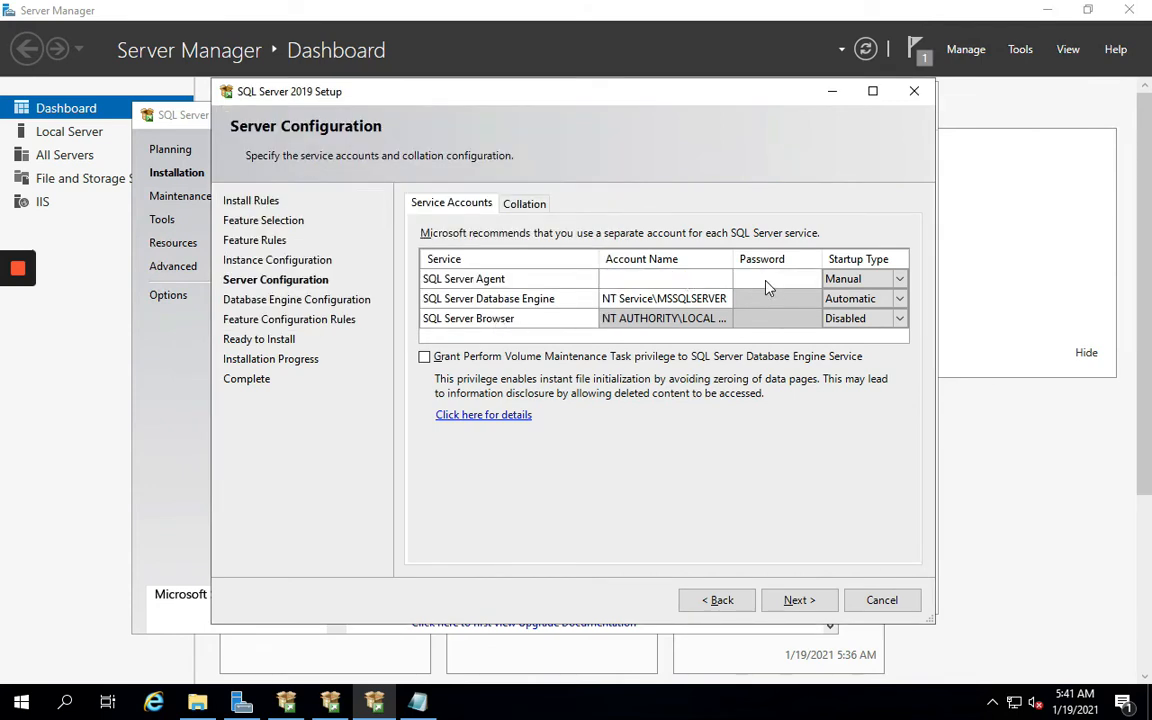
pyautogui.doubleClick(672, 279)
pyautogui.click(690, 278)
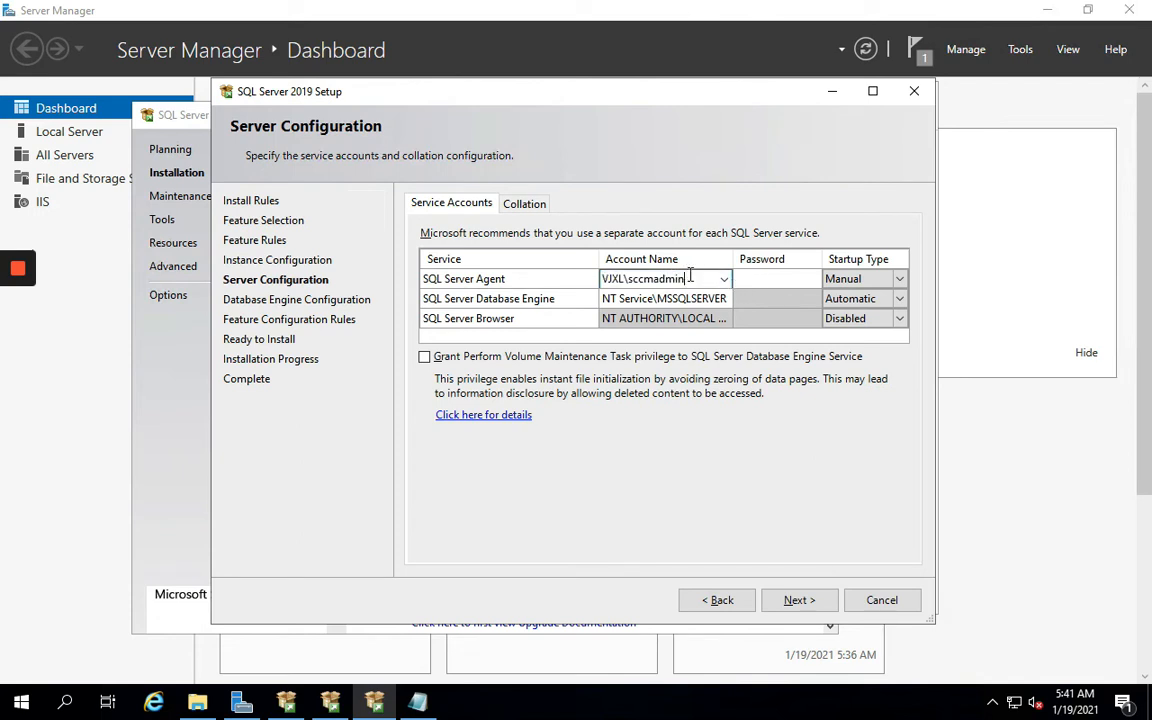
pyautogui.click(760, 280)
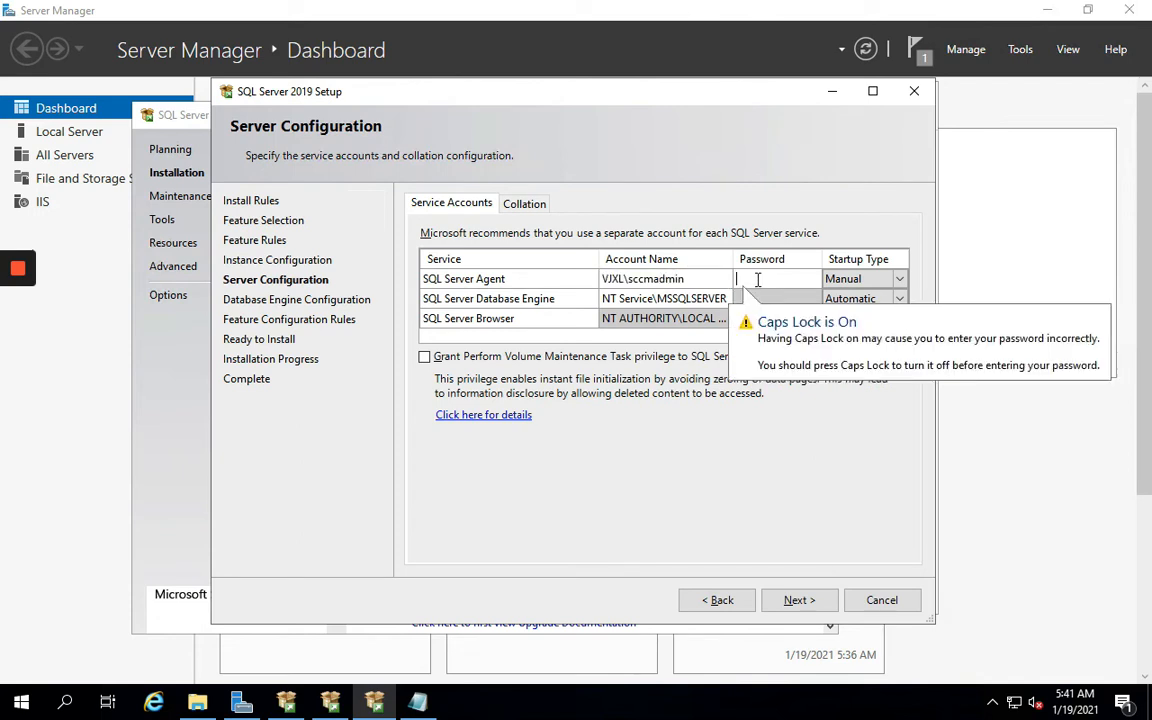
pyautogui.press('capslock')
pyautogui.write('•••••••')
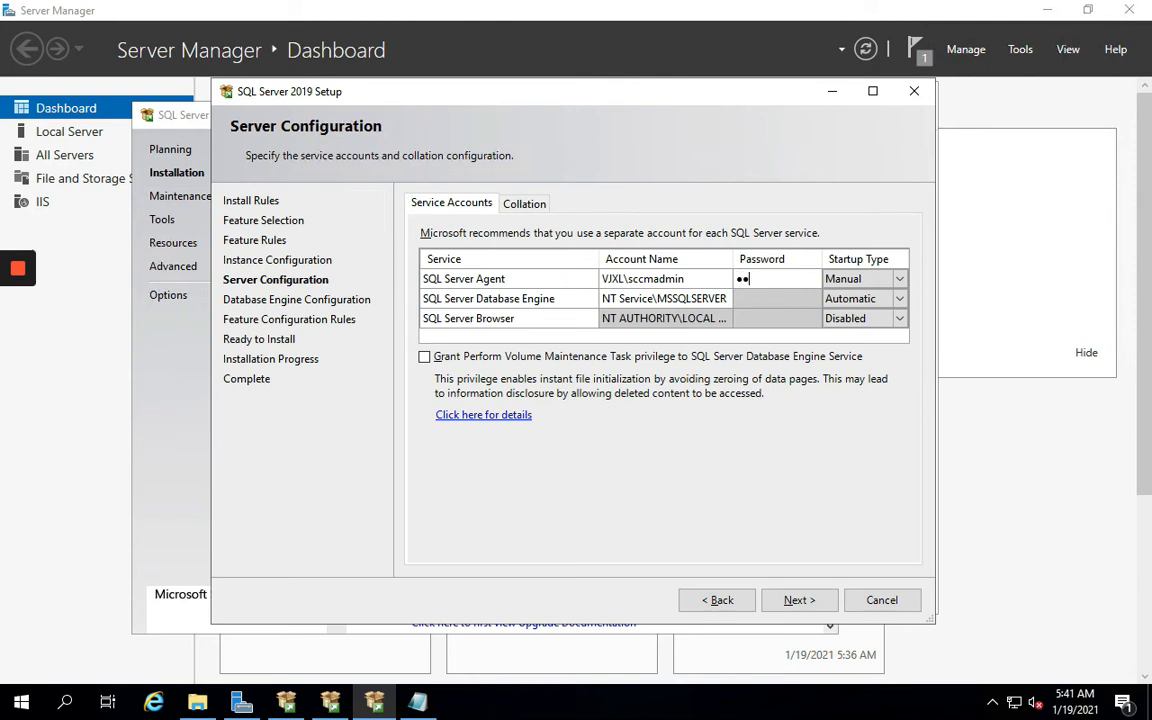
pyautogui.write('•')
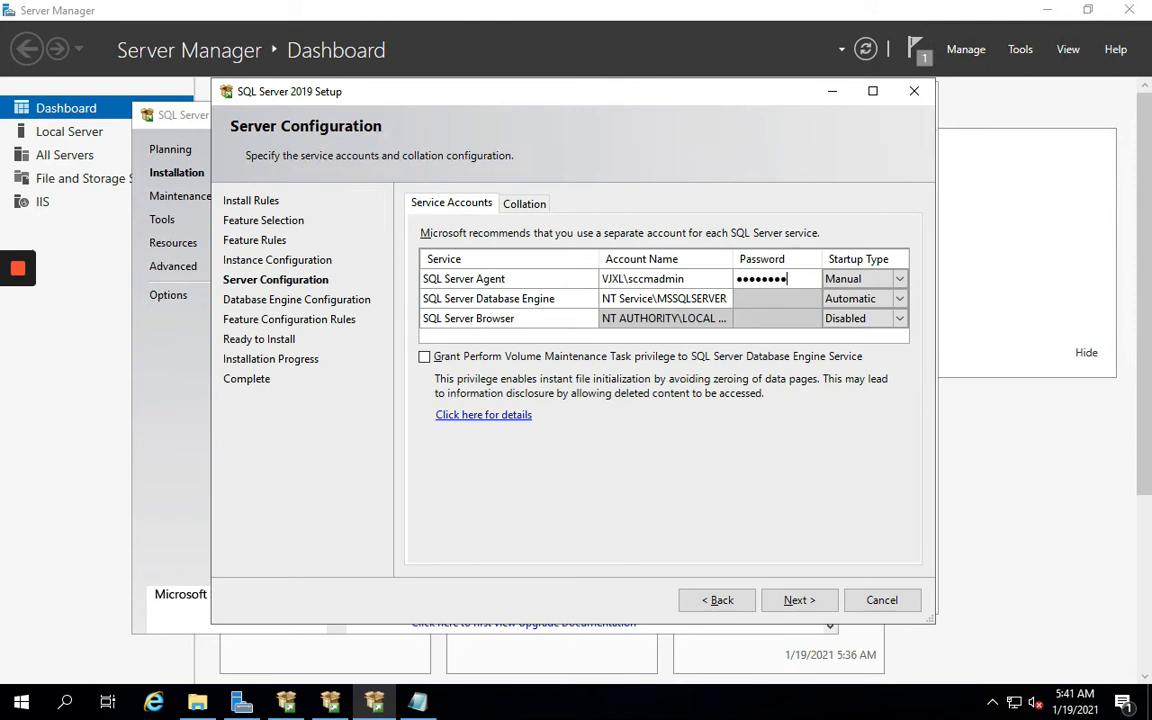
pyautogui.click(691, 279)
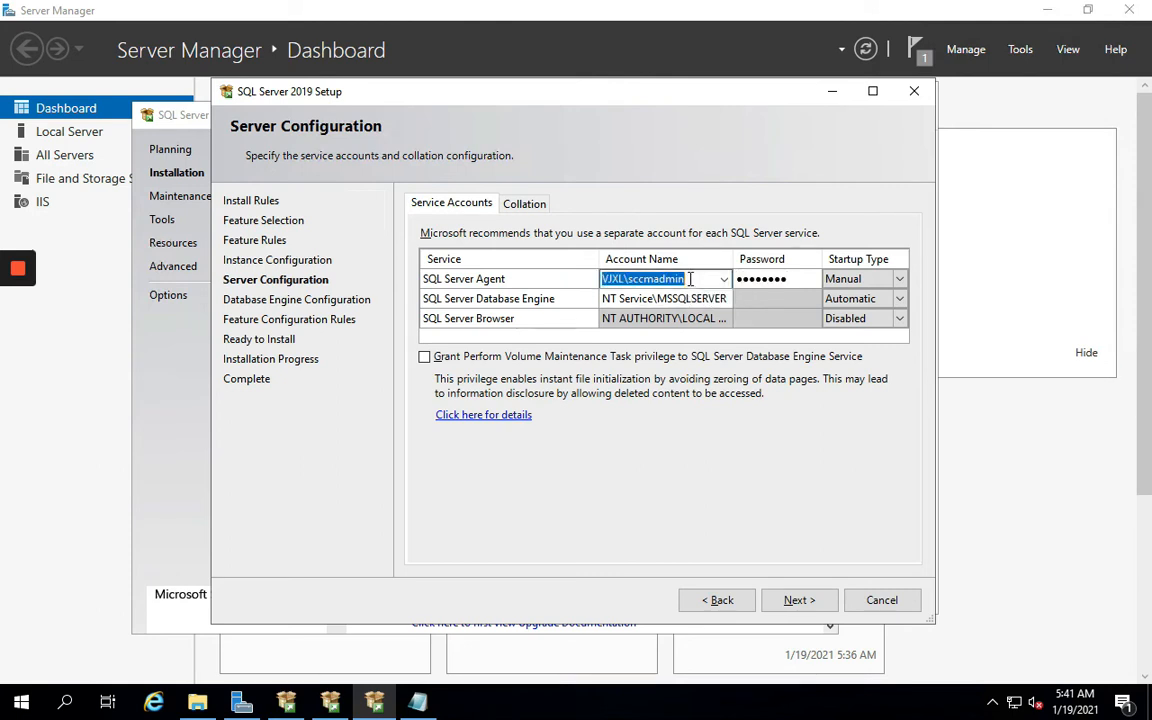
# Set the Database Engine to the same domain account and password, and make Agent startup Automatic
pyautogui.click(672, 293)
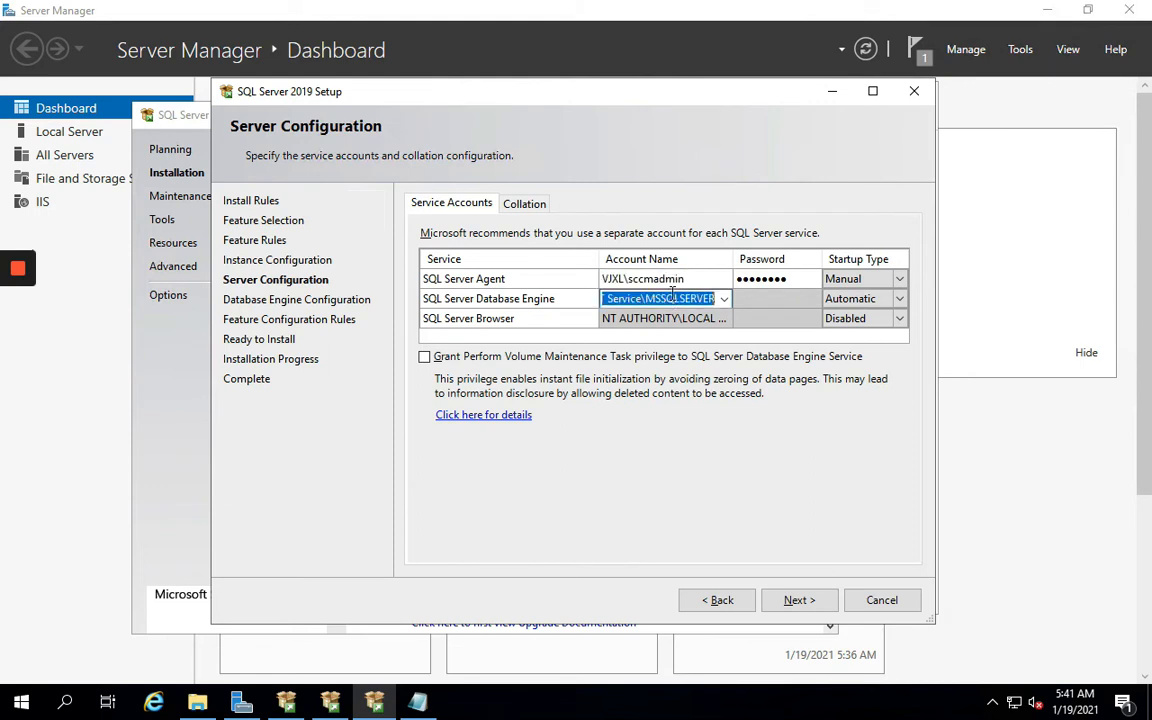
pyautogui.write('VJXL')
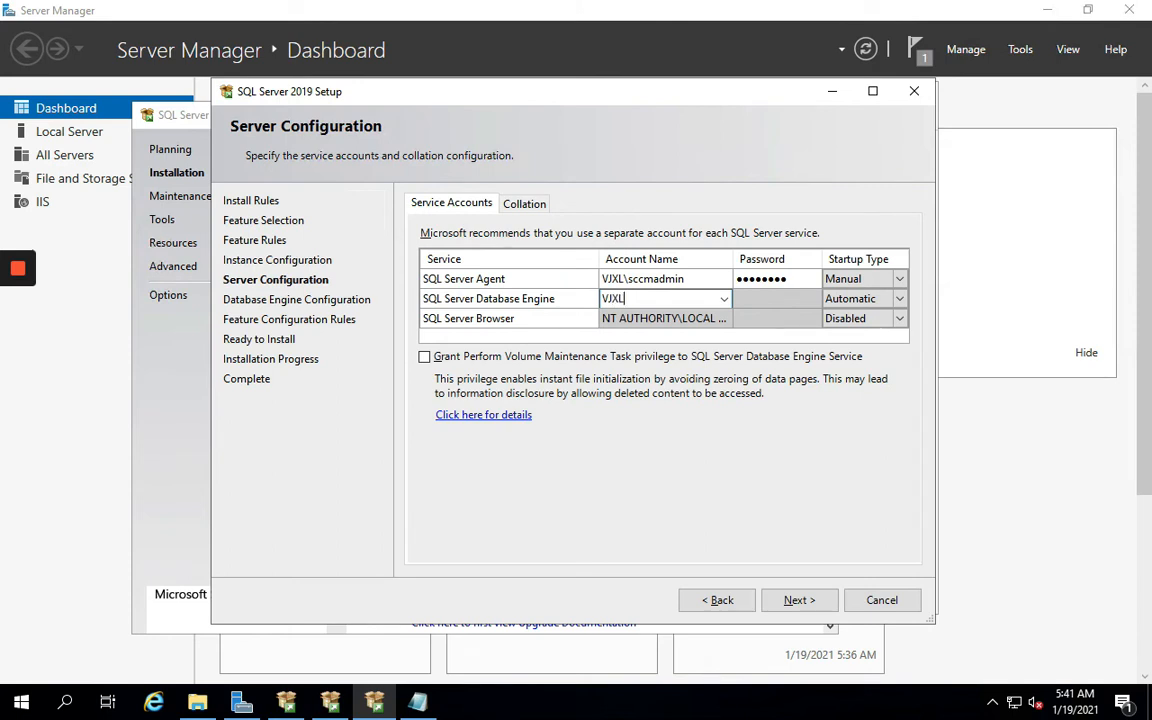
pyautogui.write('\\Sccmadmin')
pyautogui.press('Tab')
pyautogui.write('••')
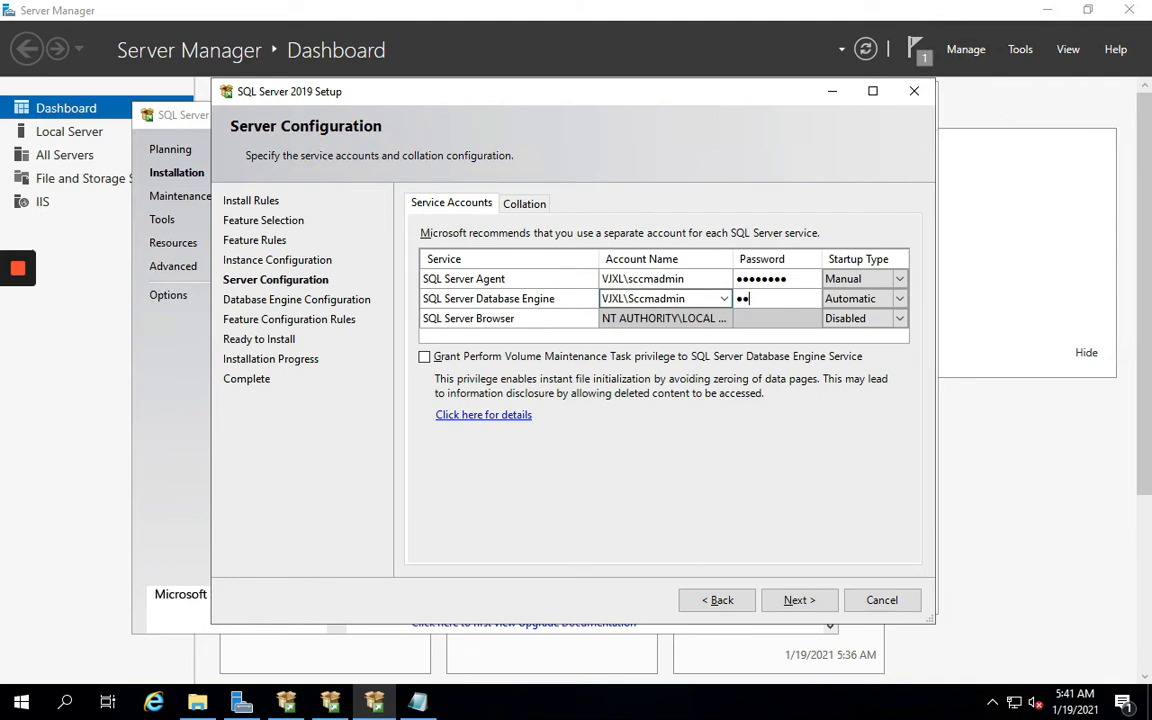
pyautogui.press('BackSpace')
pyautogui.press('BackSpace')
pyautogui.write('••••')
pyautogui.click(901, 280)
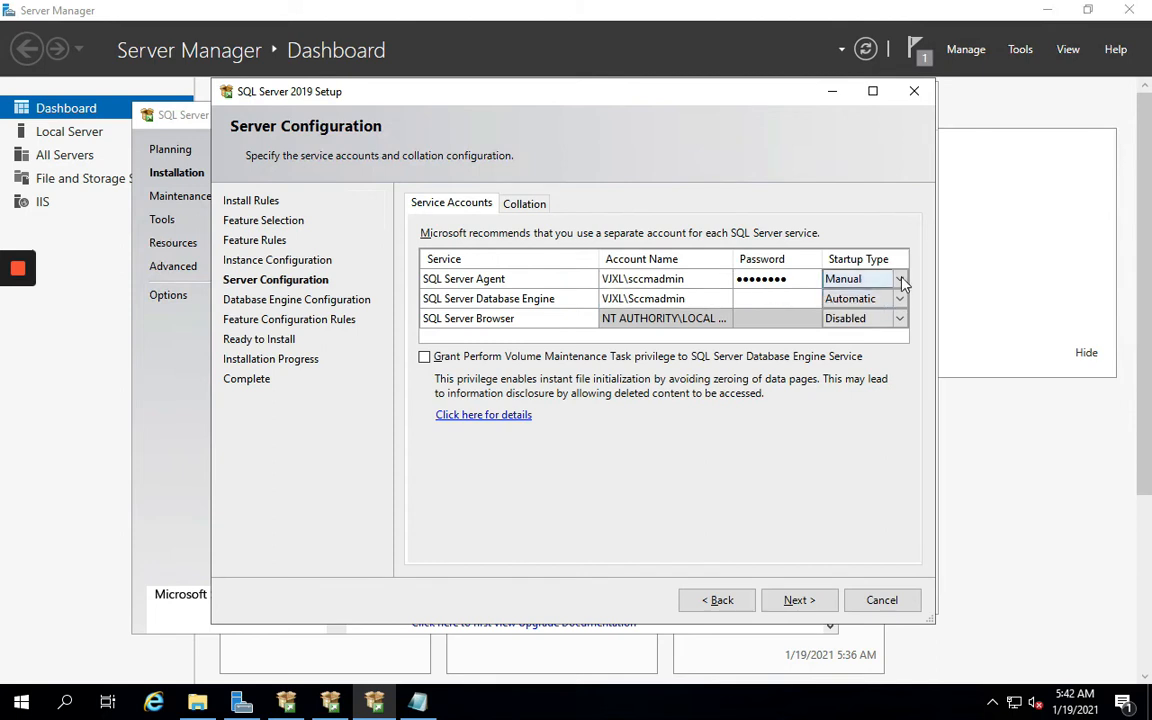
pyautogui.click(857, 298)
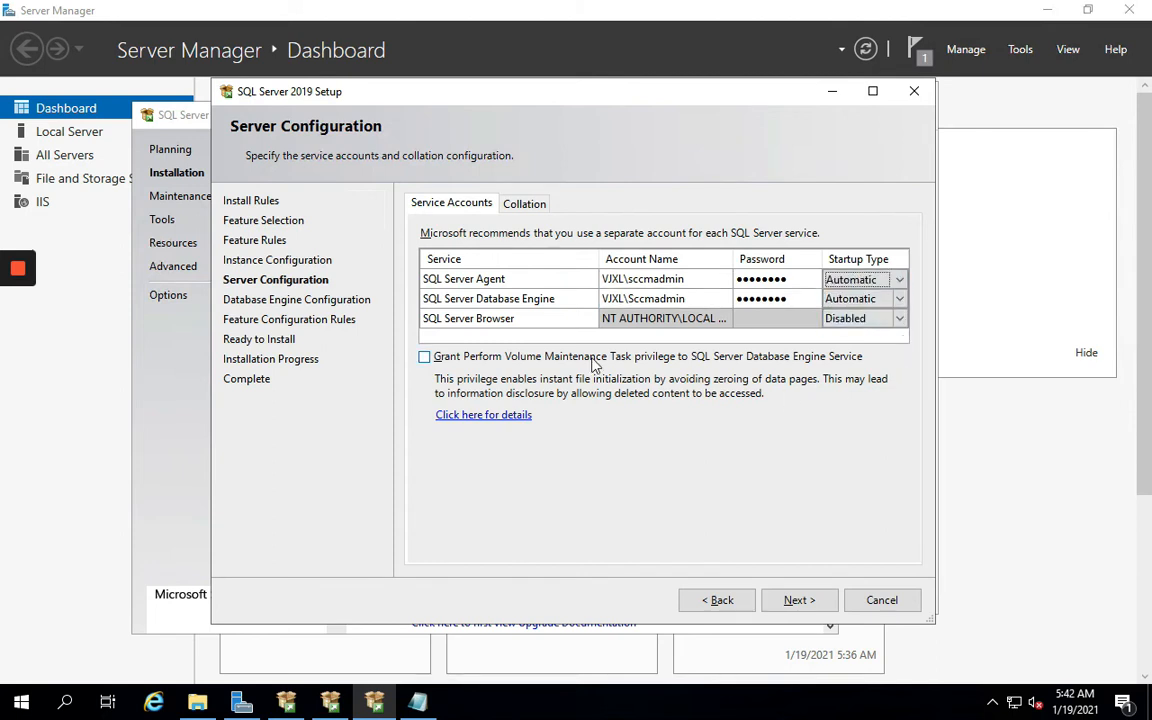
# Confirm the collation is SQL_Latin1_General_CP1_CI_AS and continue to Database Engine Configuration
pyautogui.click(524, 204)
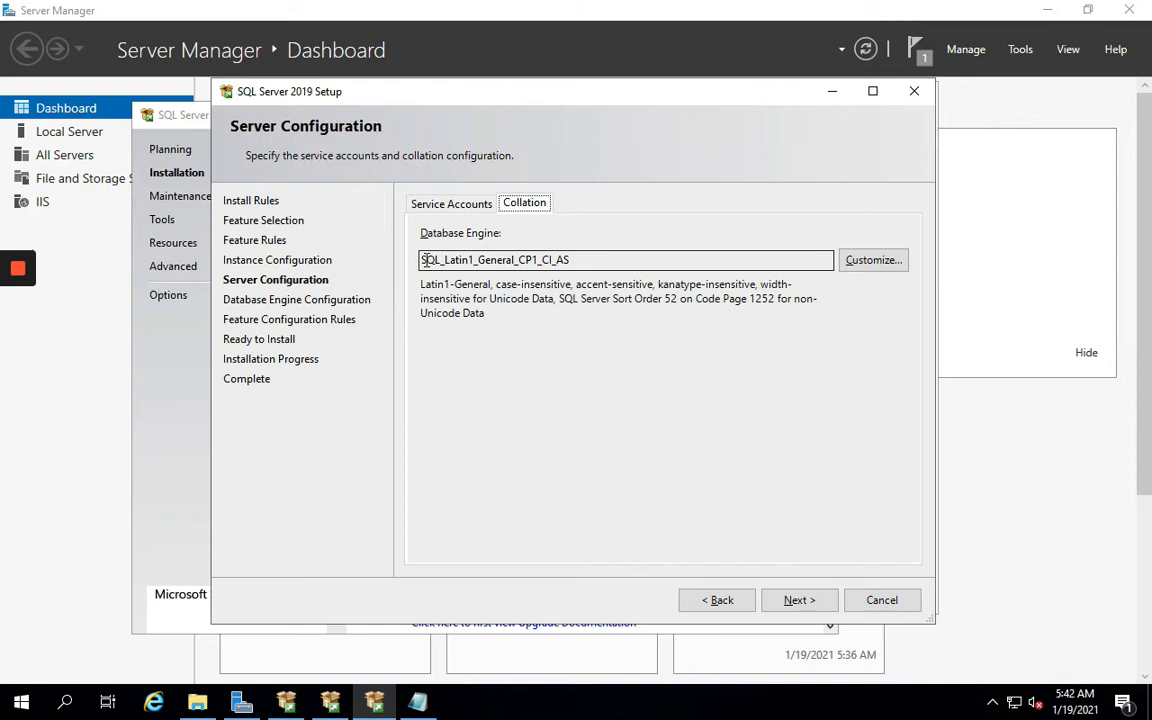
pyautogui.moveTo(426, 260); pyautogui.dragTo(591, 268)
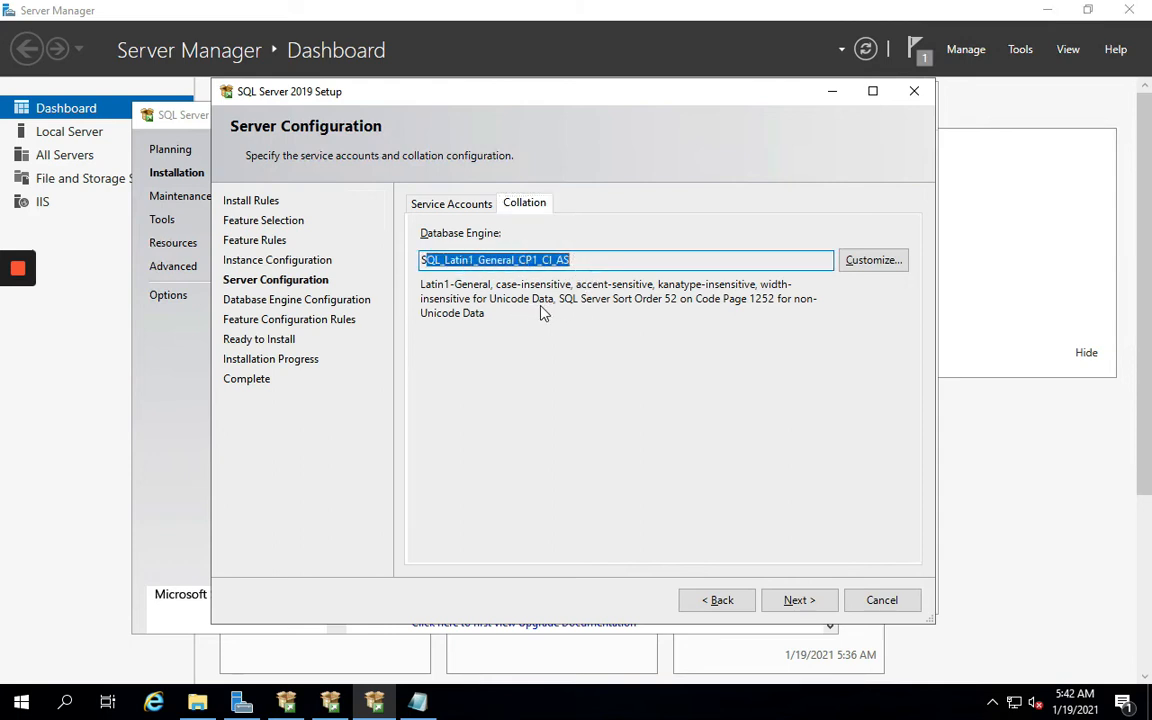
pyautogui.click(480, 260)
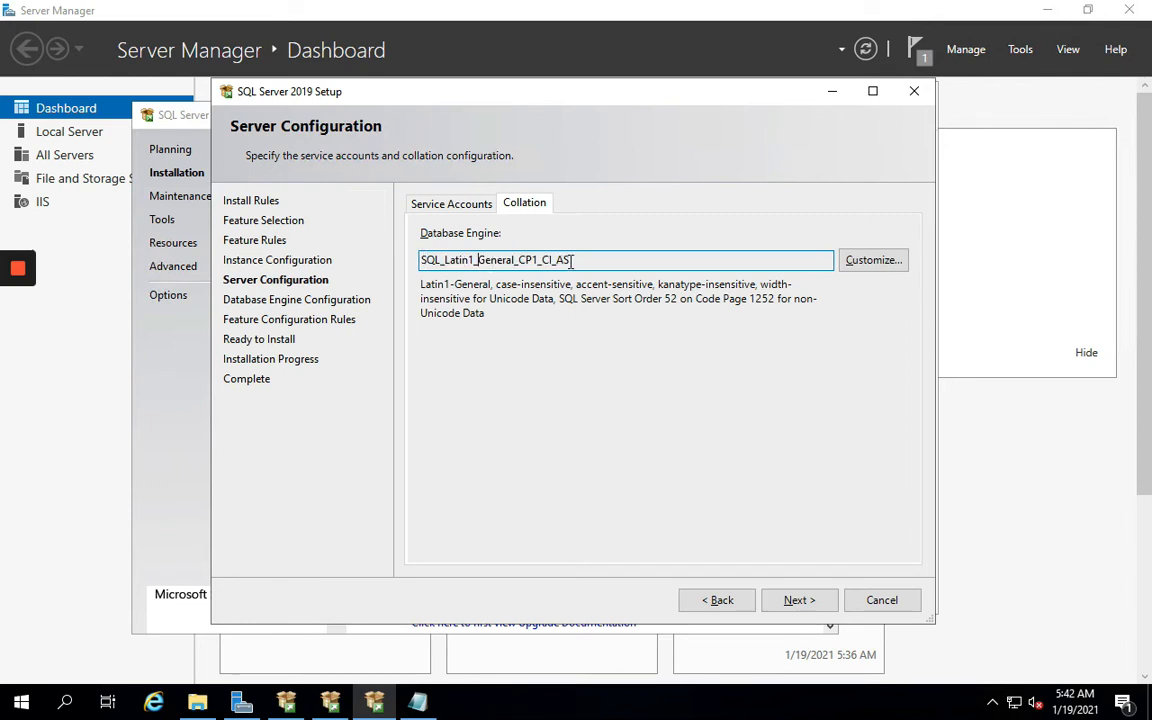
pyautogui.click(444, 202)
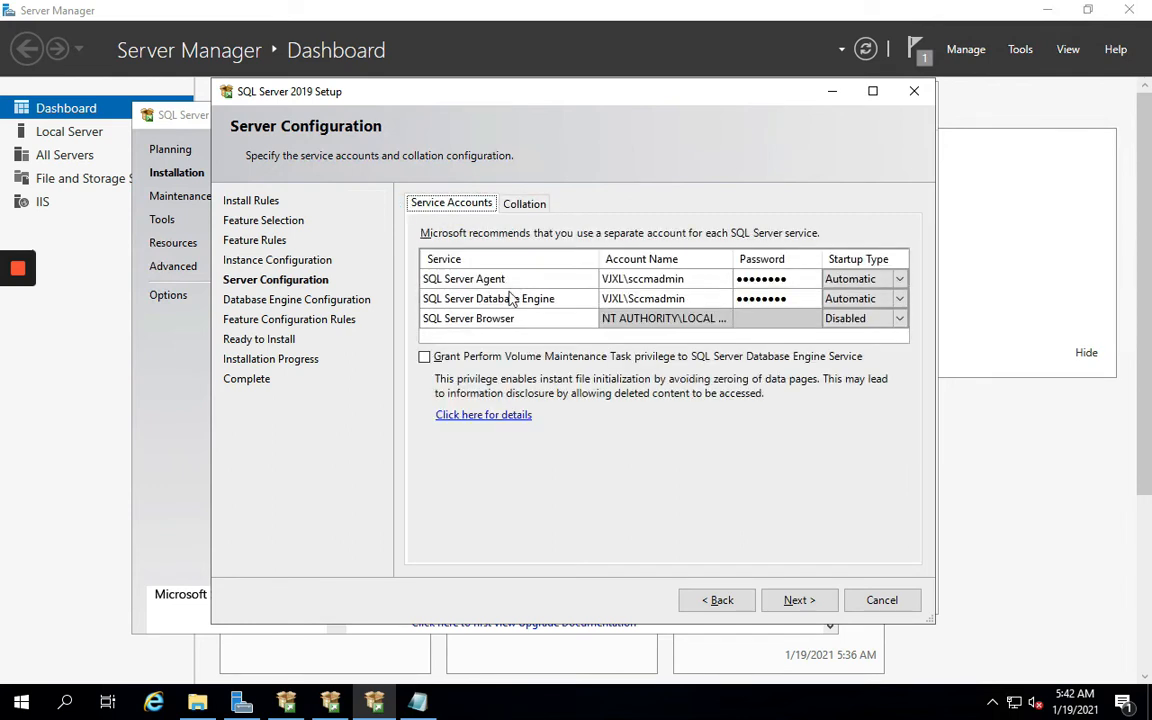
pyautogui.click(799, 604)
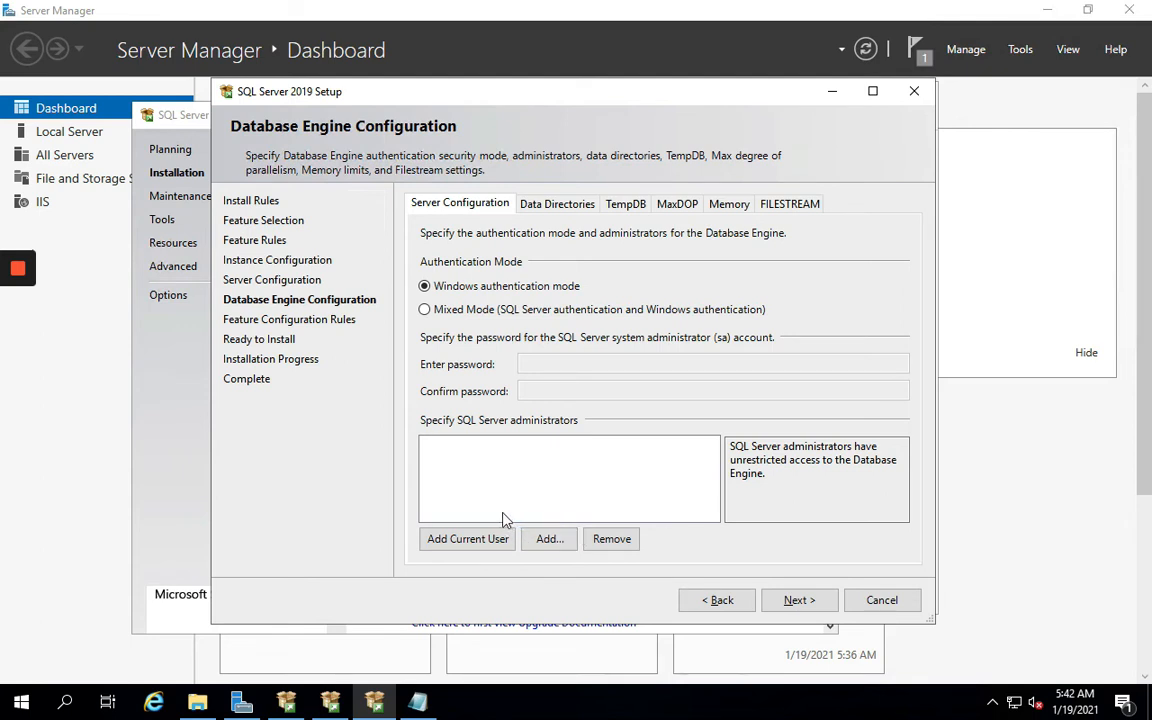
# Add the current user and the sqladmin account as SQL Server administrators
pyautogui.click(557, 205)
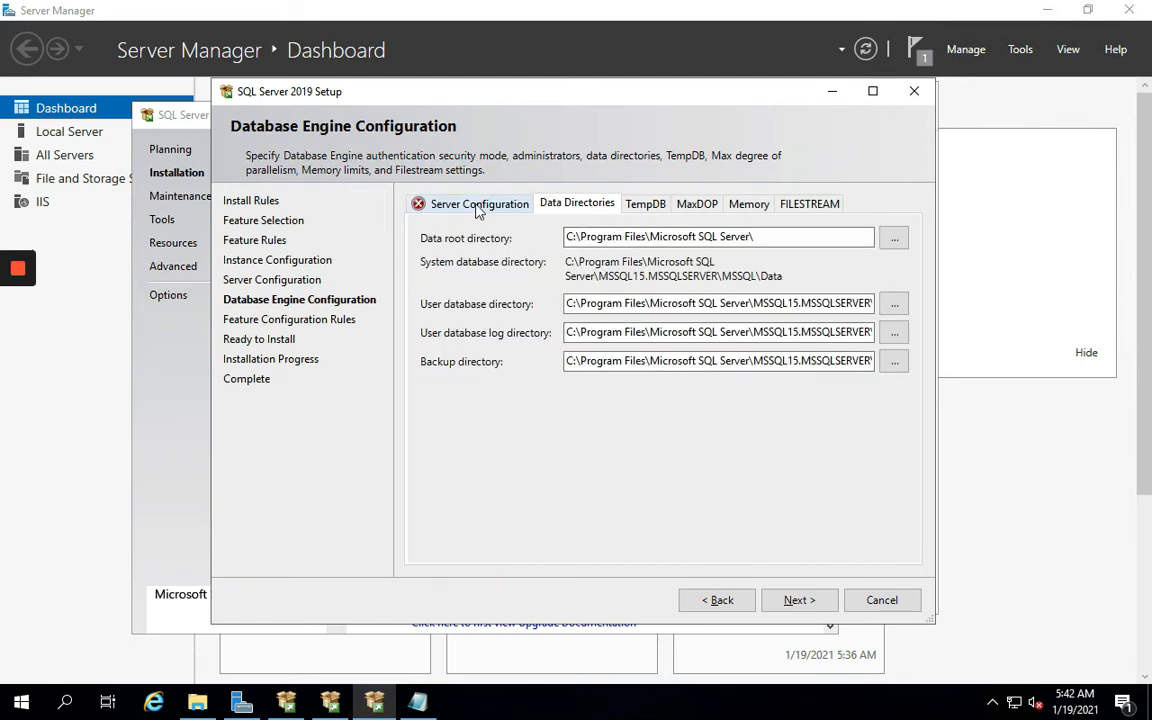
pyautogui.click(440, 204)
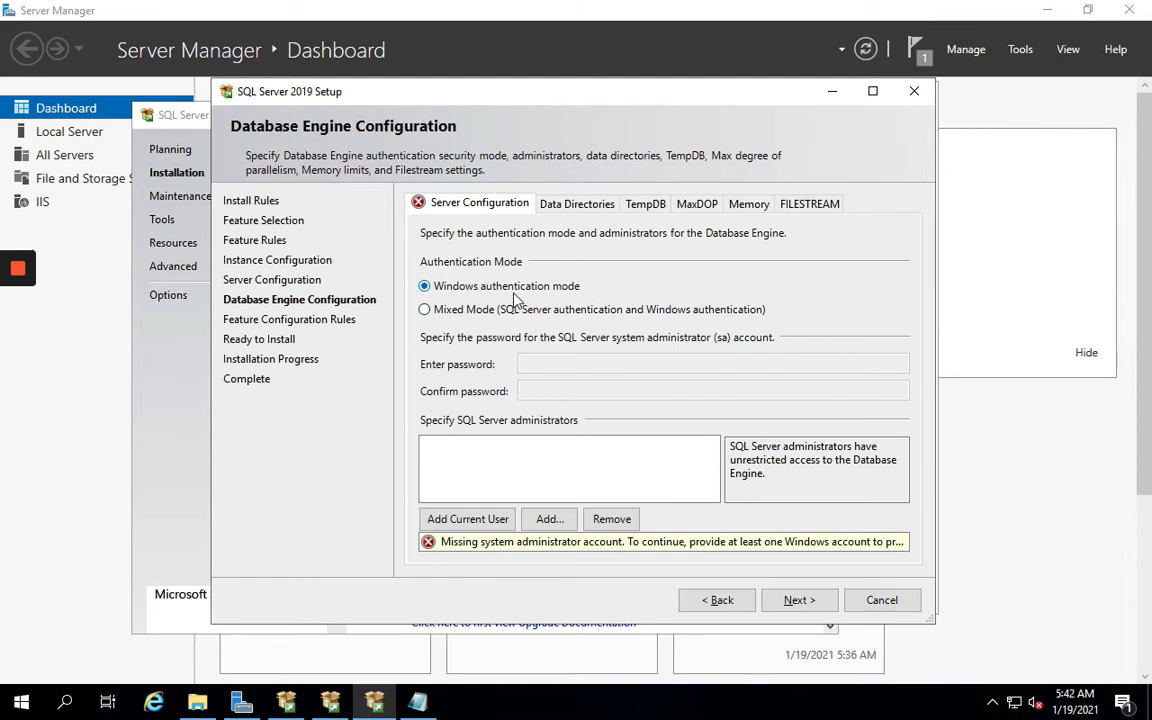
pyautogui.click(473, 521)
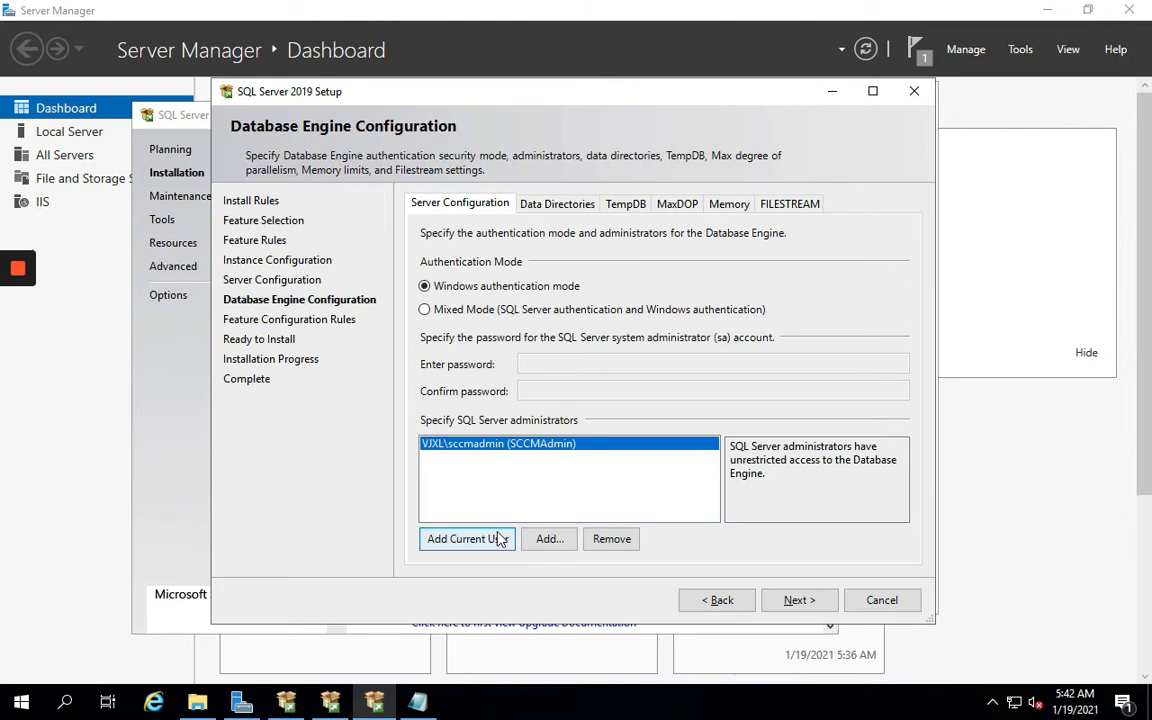
pyautogui.click(549, 539)
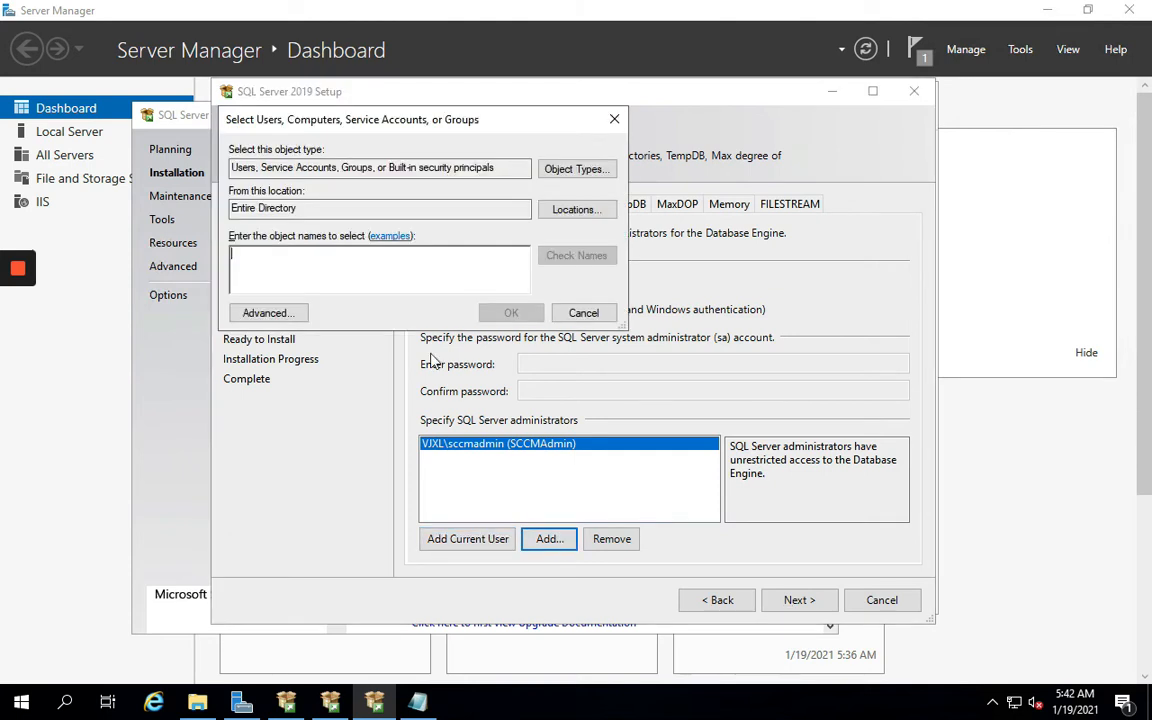
pyautogui.write('sql')
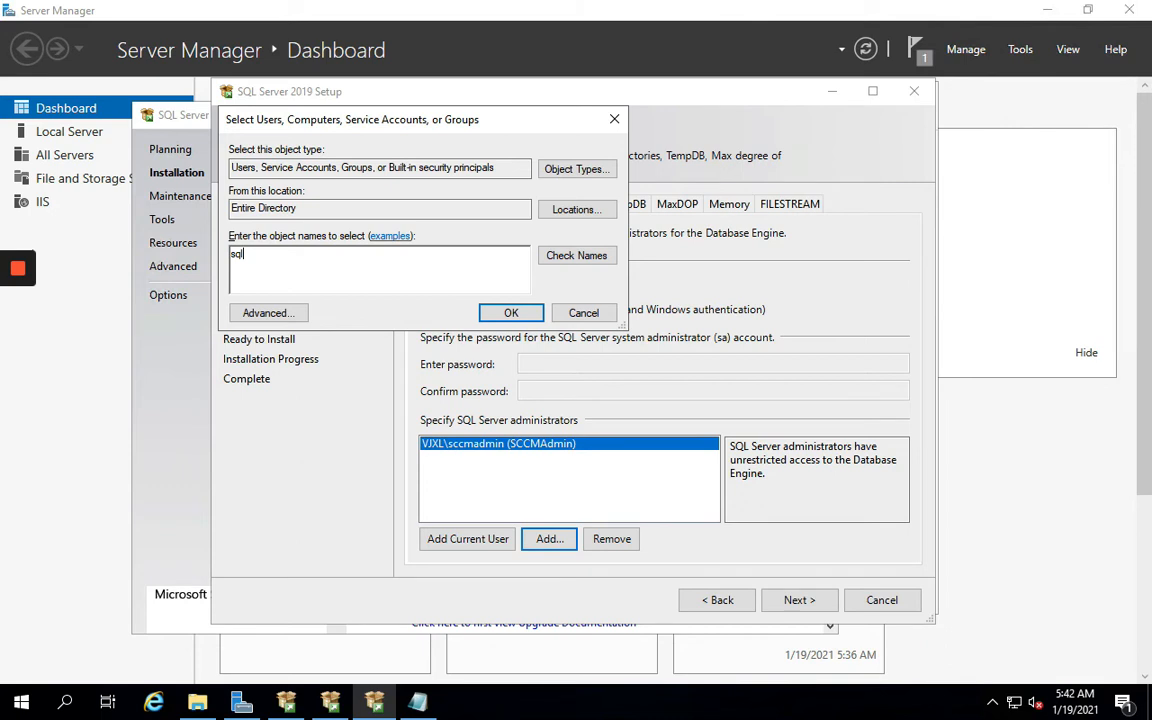
pyautogui.write('admin')
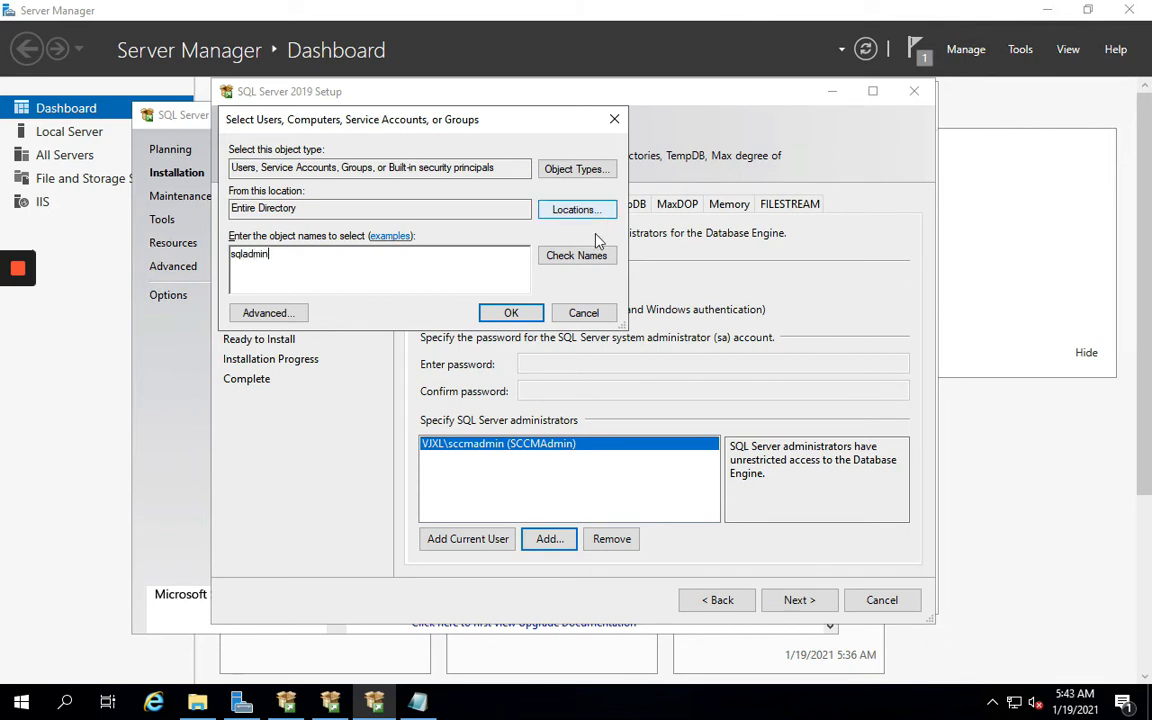
pyautogui.click(585, 256)
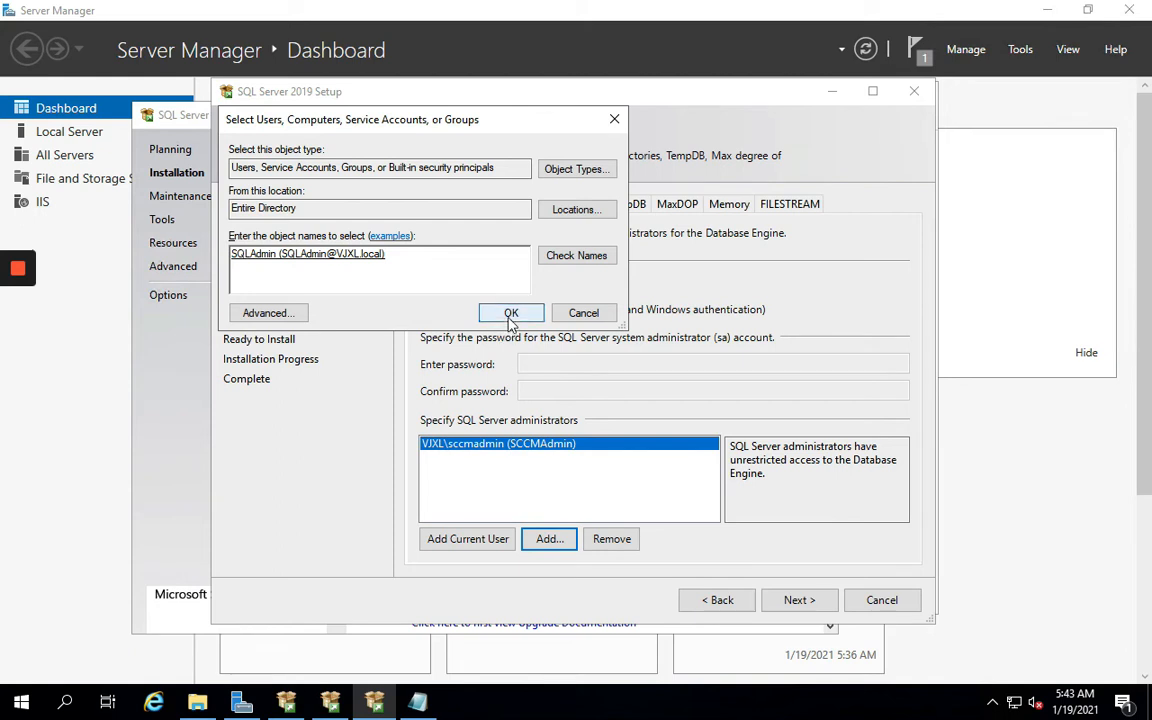
pyautogui.click(509, 316)
# Add a third SQL domain account as administrator, then view the Data Directories settings
pyautogui.click(508, 462)
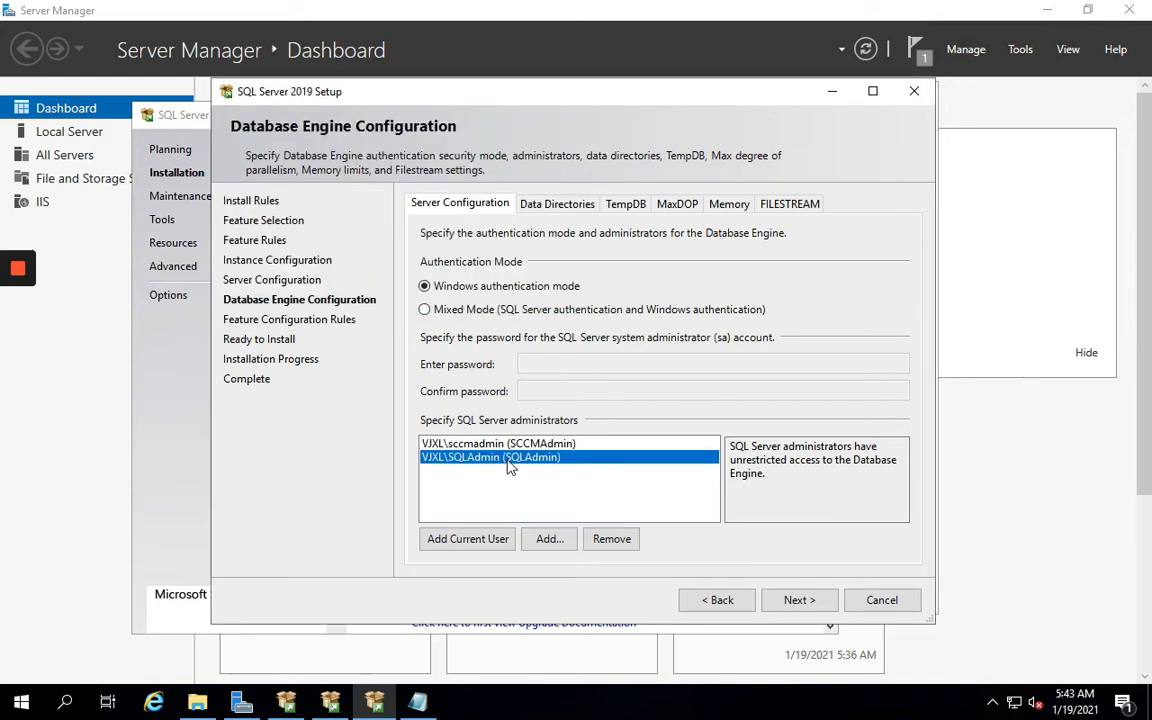
pyautogui.click(488, 538)
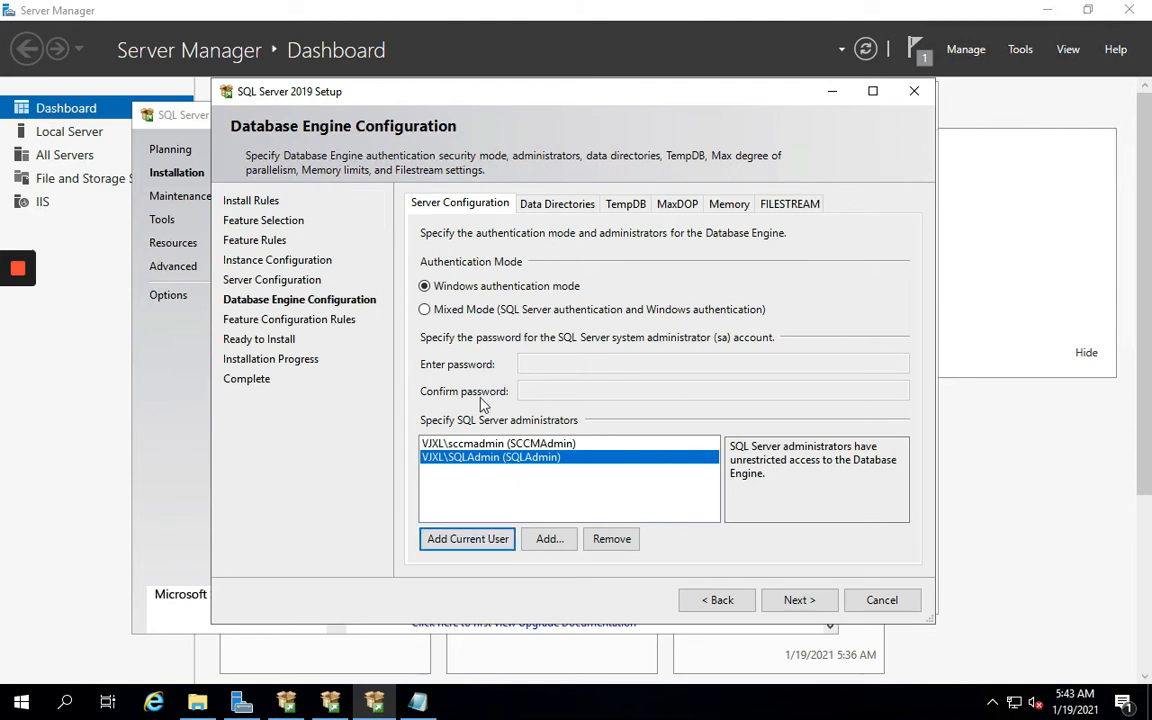
pyautogui.click(546, 545)
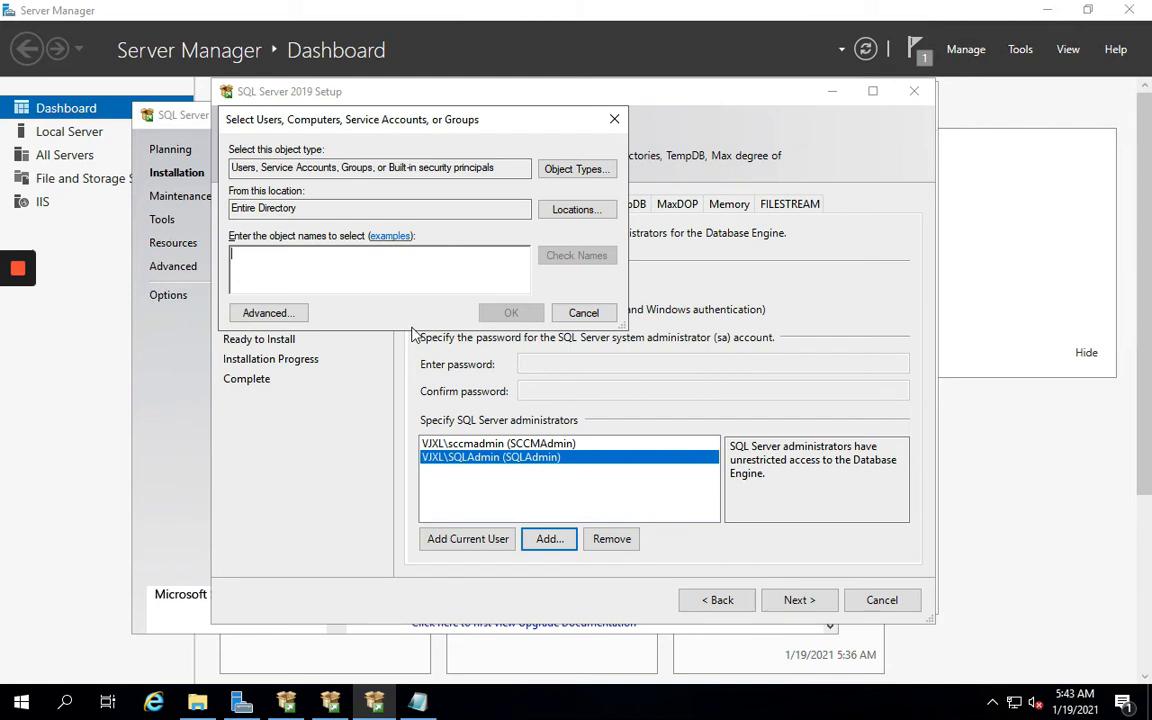
pyautogui.write('SQL')
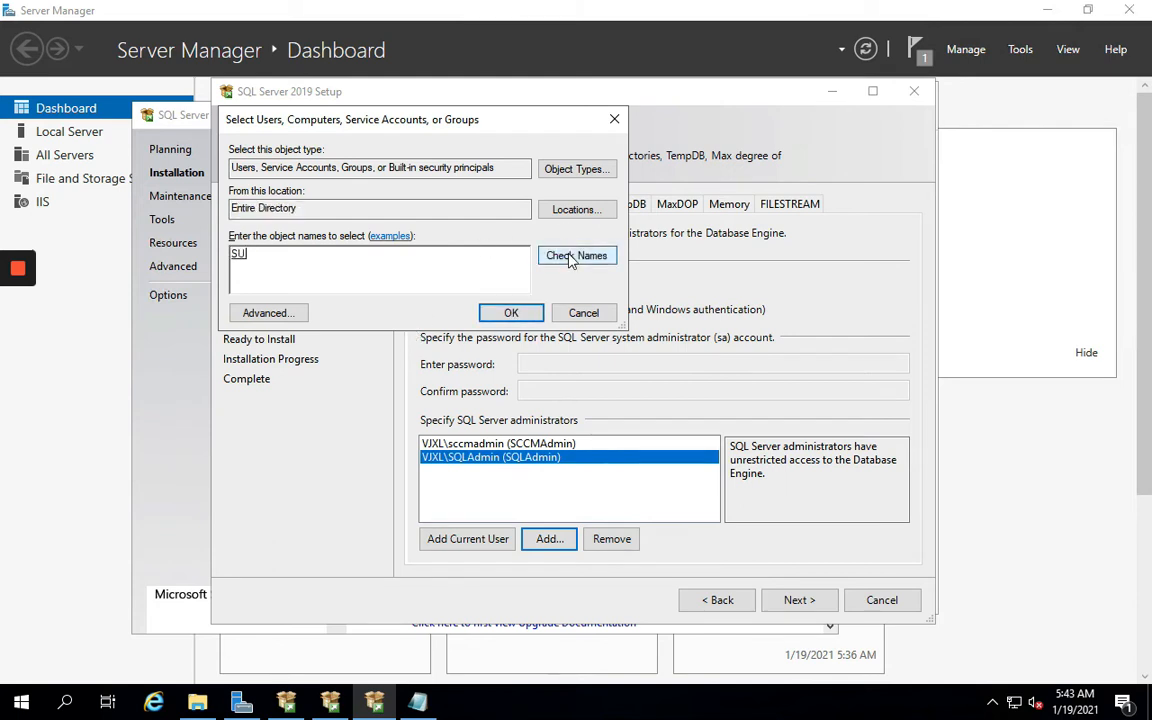
pyautogui.click(511, 314)
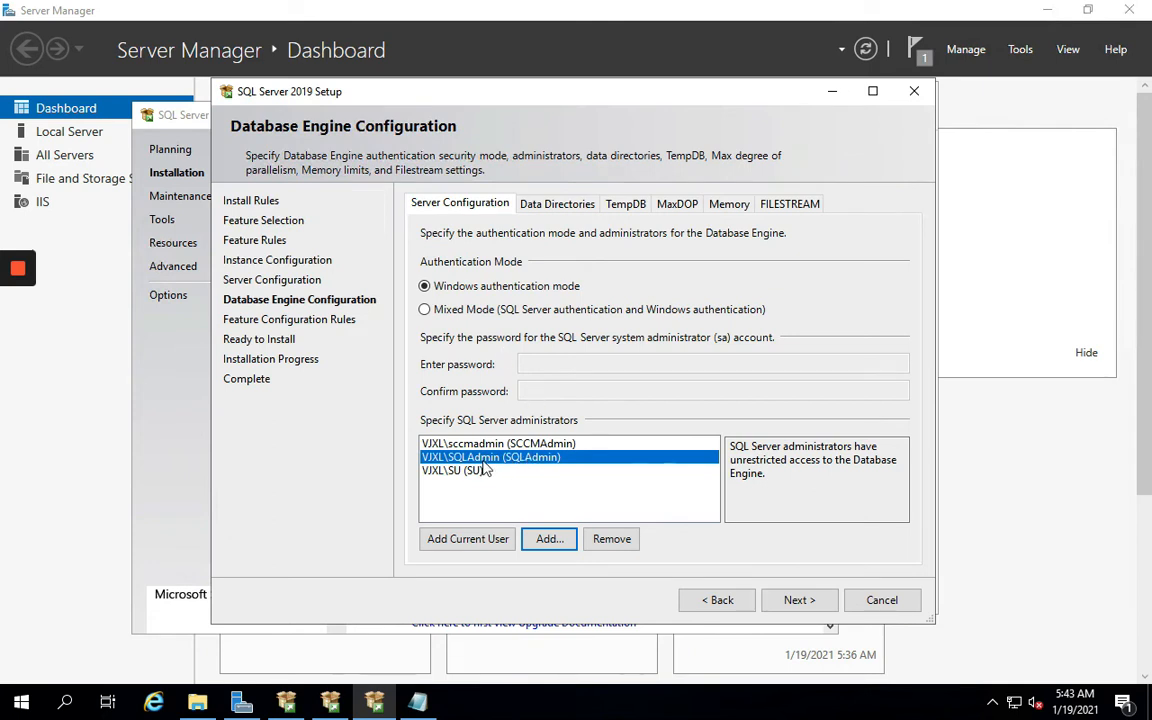
pyautogui.click(555, 203)
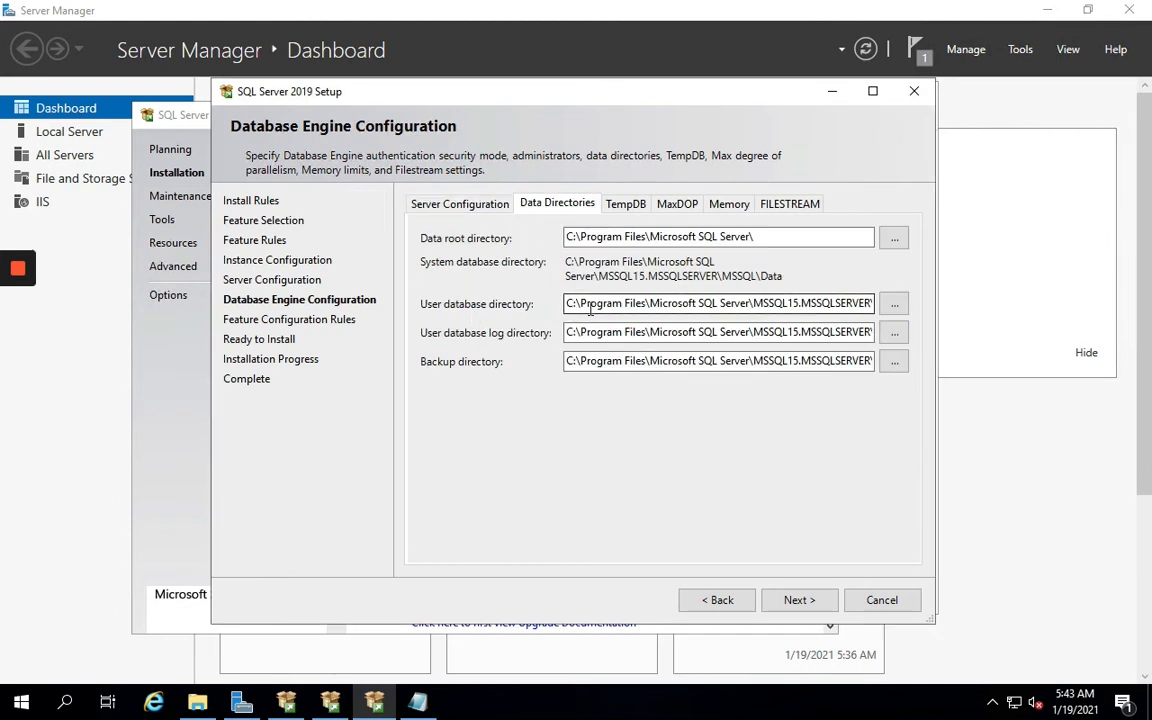
# Review the TempDB, MaxDOP, Memory and FILESTREAM tabs, keep the defaults, and continue
pyautogui.click(623, 203)
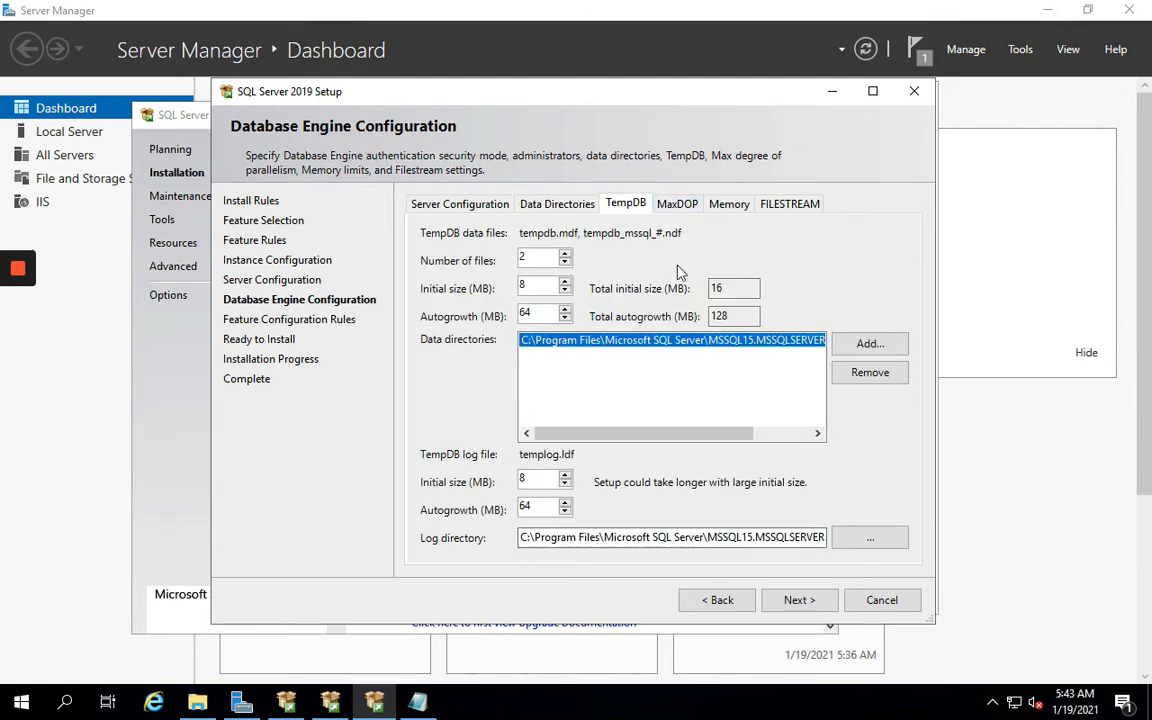
pyautogui.click(690, 208)
pyautogui.click(738, 208)
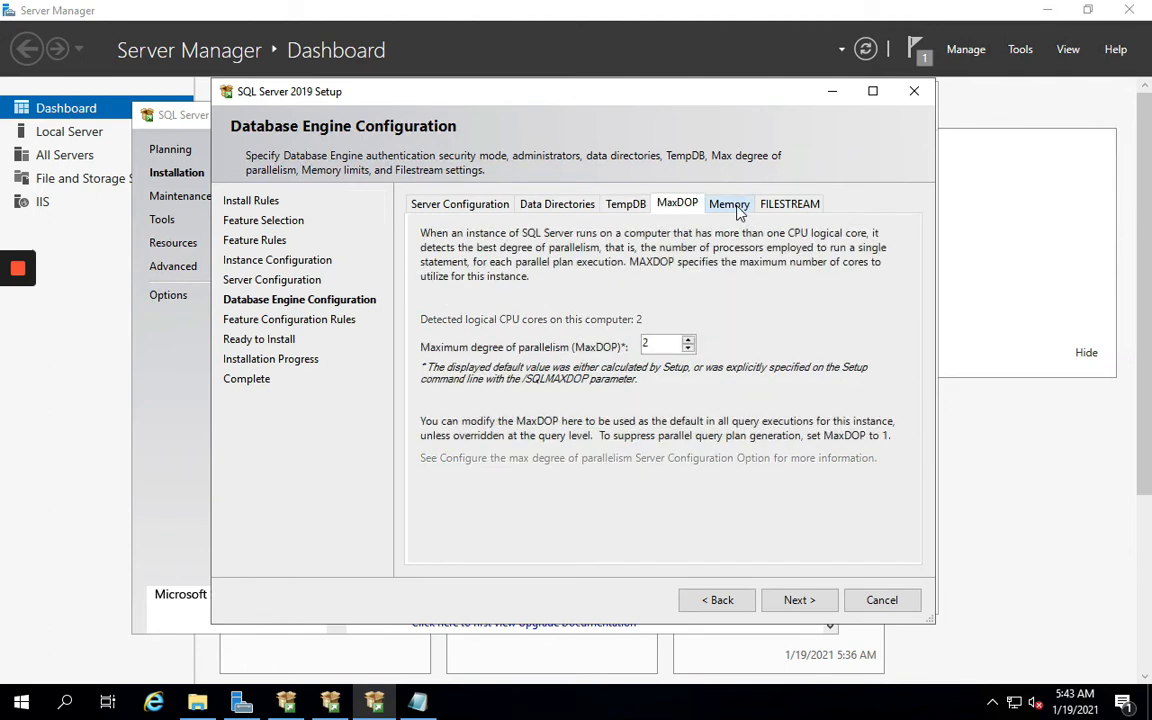
pyautogui.click(792, 208)
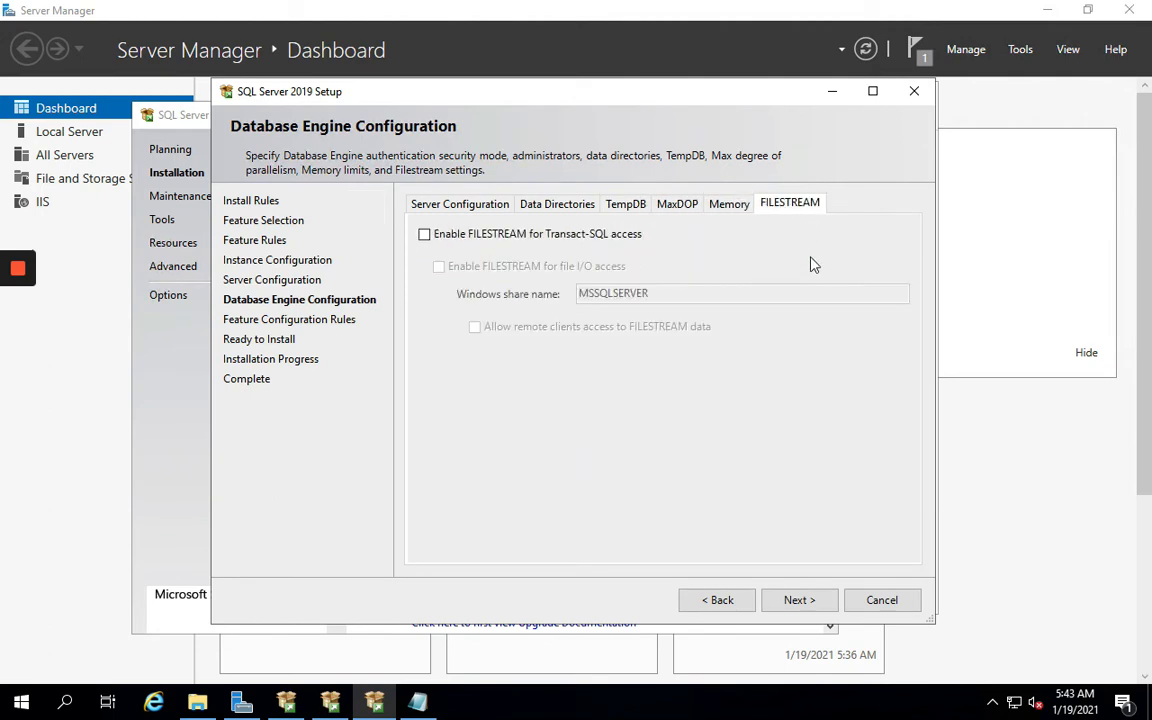
pyautogui.click(445, 205)
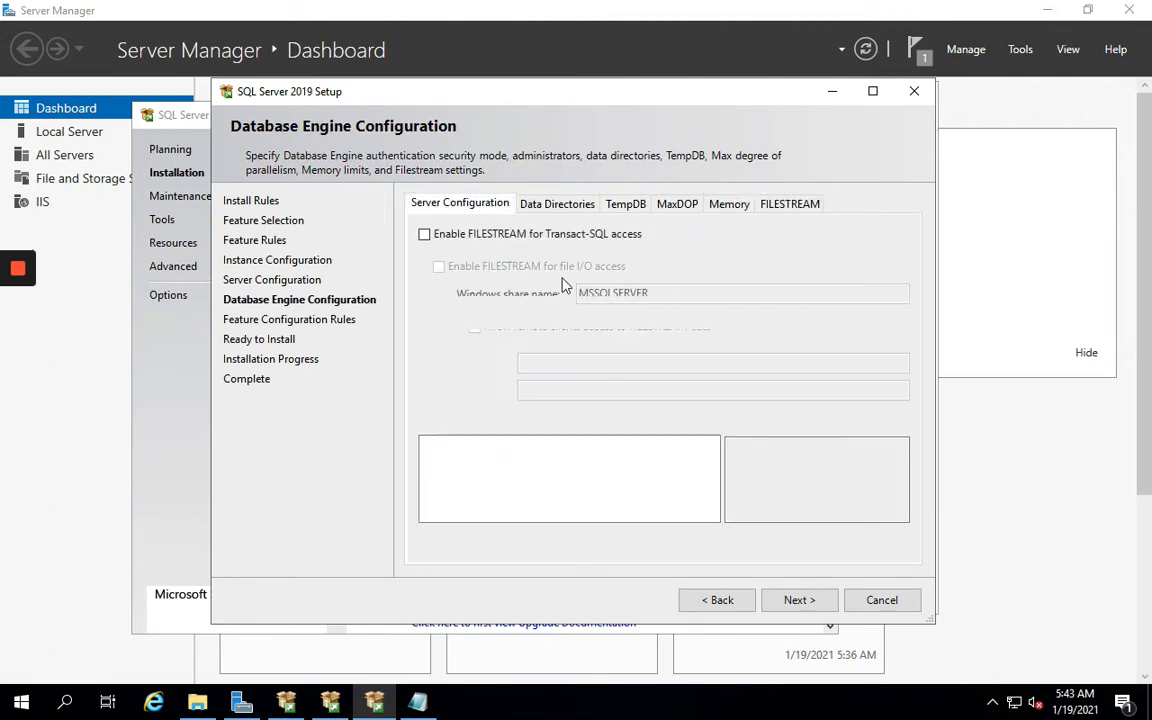
pyautogui.click(795, 602)
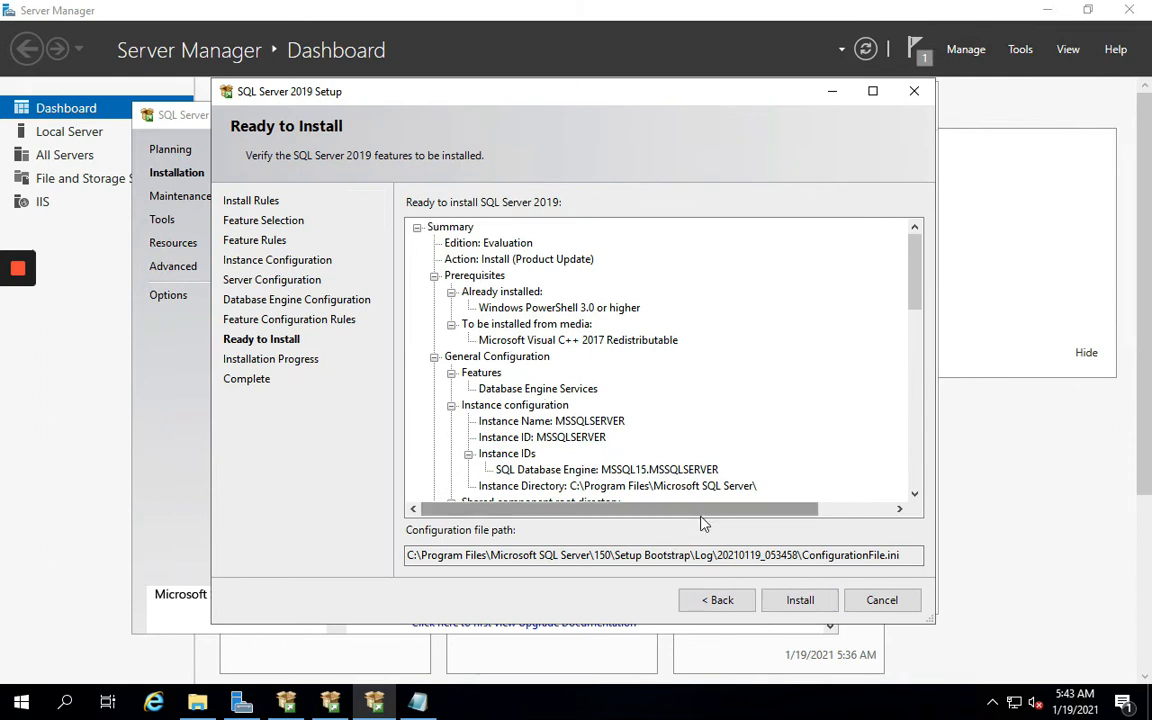
# Install SQL Server 2019 Database Engine Services and close the wizard once all features succeed
pyautogui.click(799, 608)
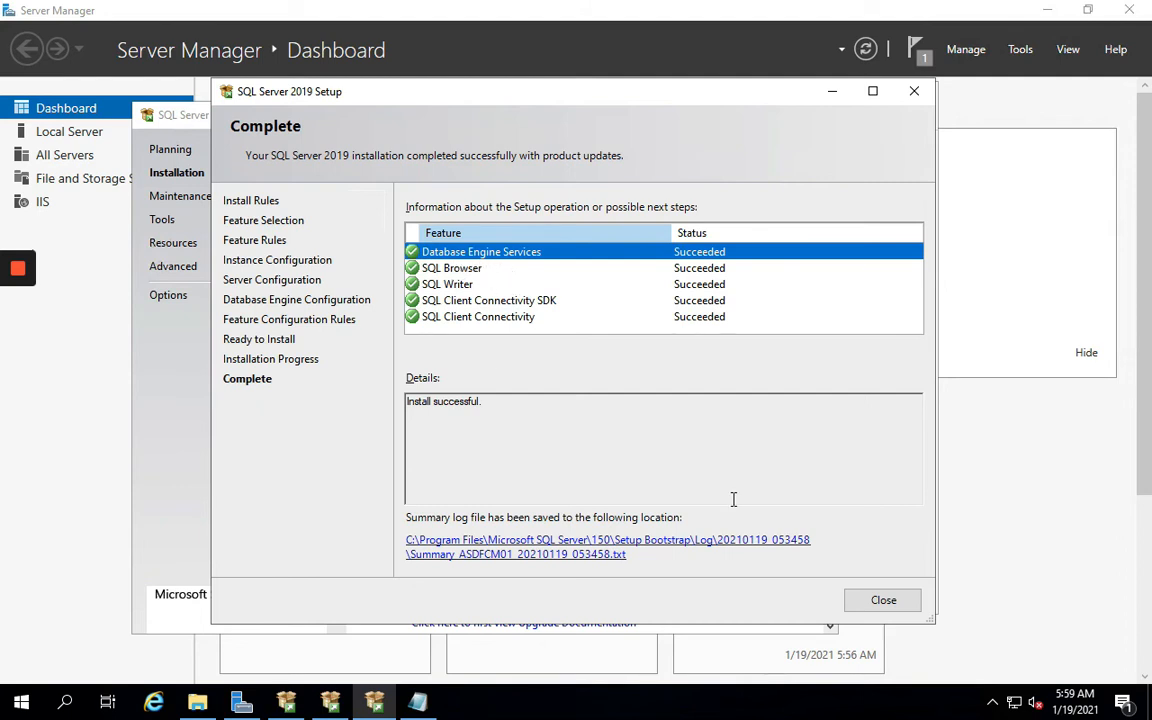
pyautogui.click(909, 602)
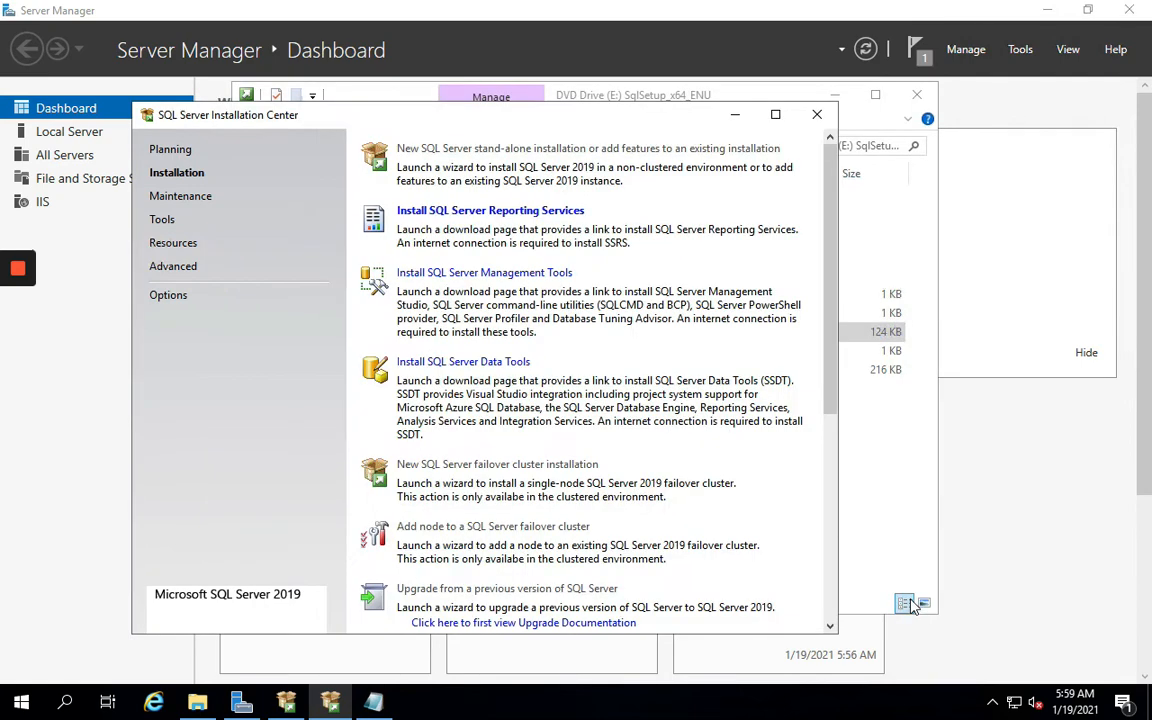
# Run SSMS-Setup-ENU from C:\Lab as administrator, install SSMS 18.8, and dismiss the restart notice
pyautogui.click(905, 433)
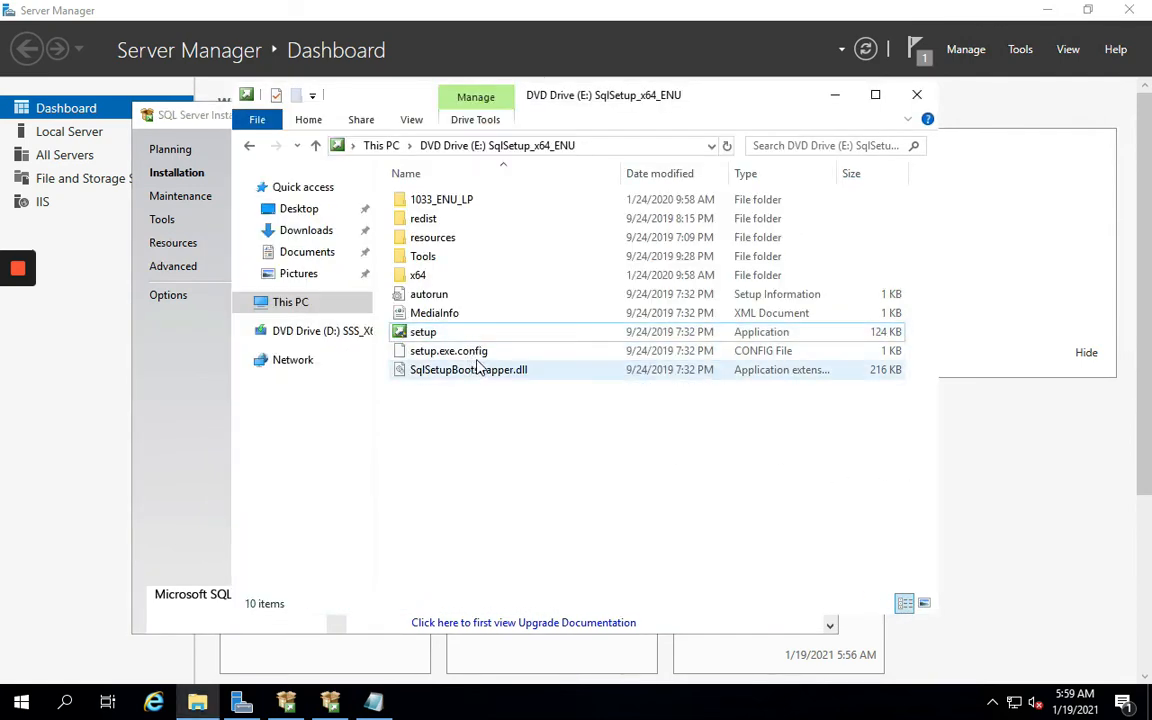
pyautogui.click(298, 303)
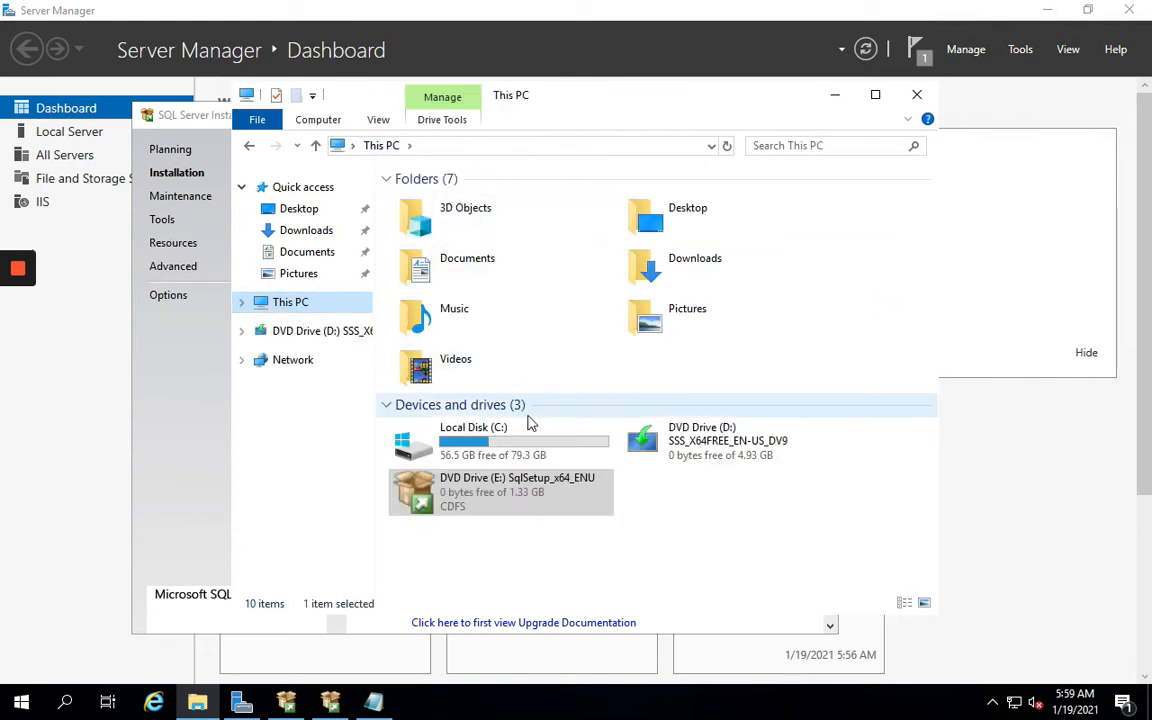
pyautogui.doubleClick(530, 424)
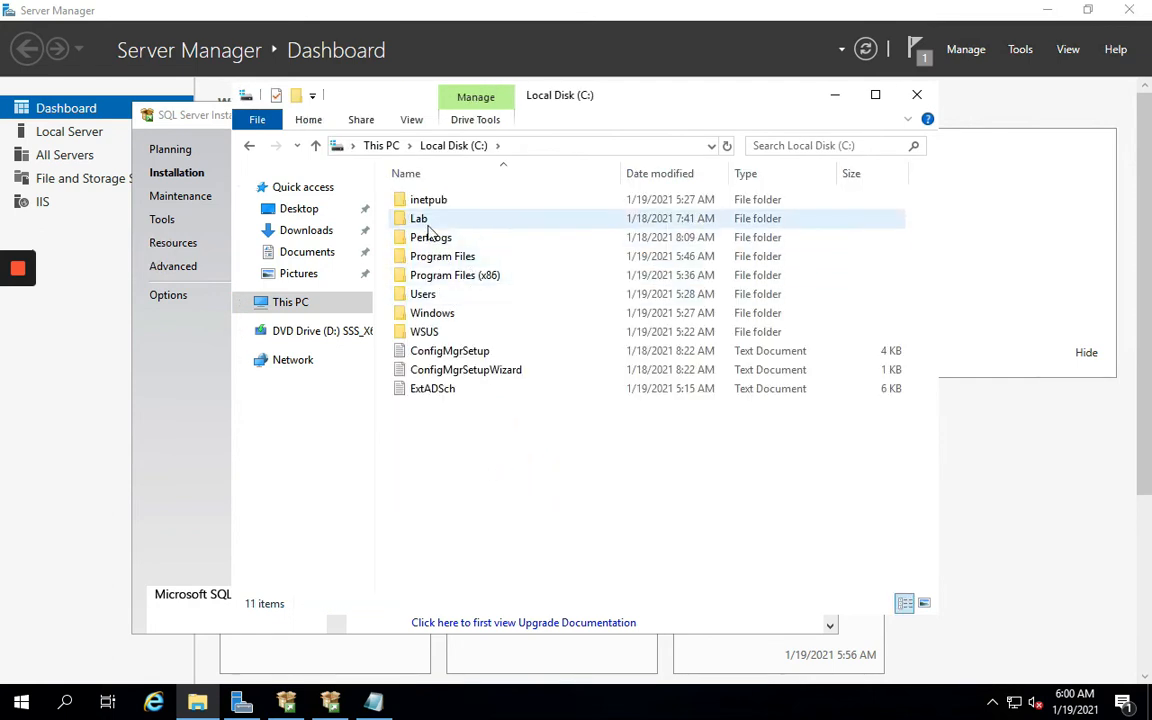
pyautogui.doubleClick(428, 222)
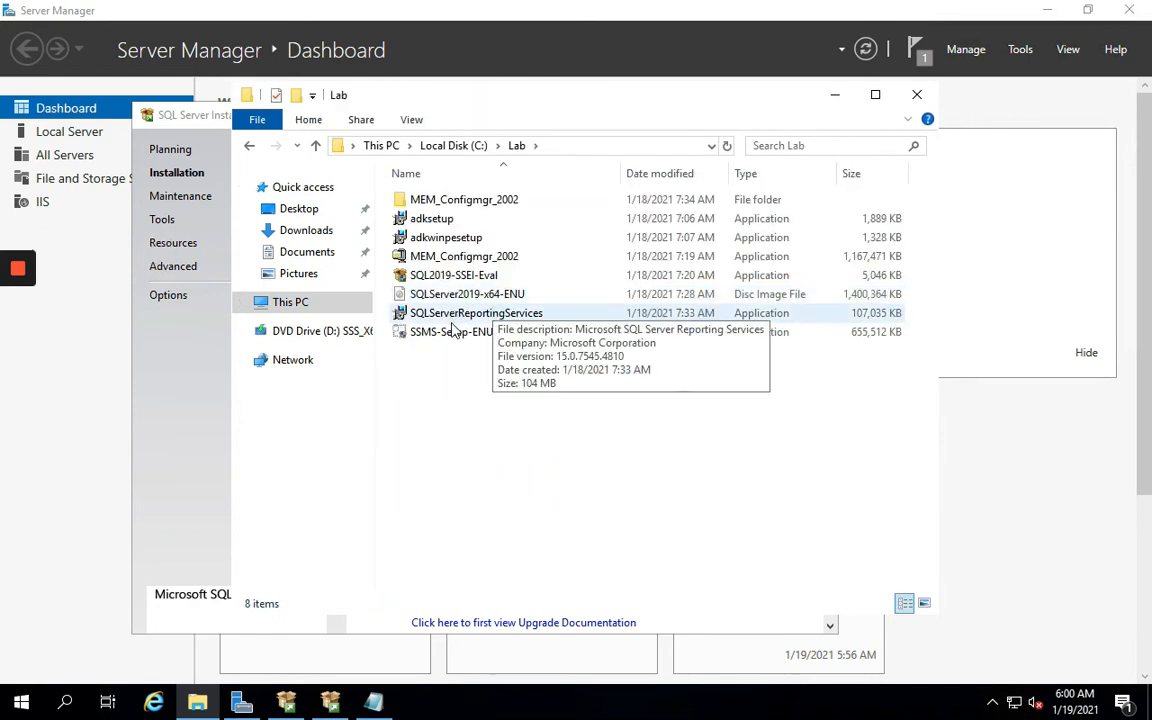
pyautogui.rightClick(450, 336)
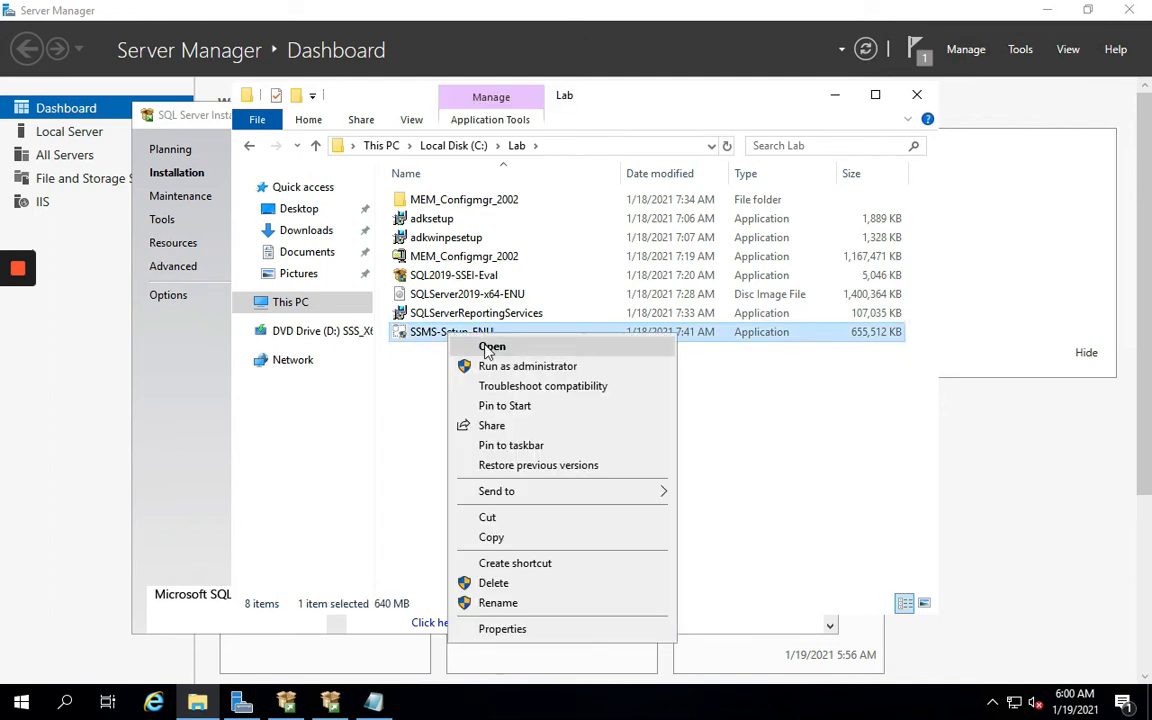
pyautogui.click(489, 366)
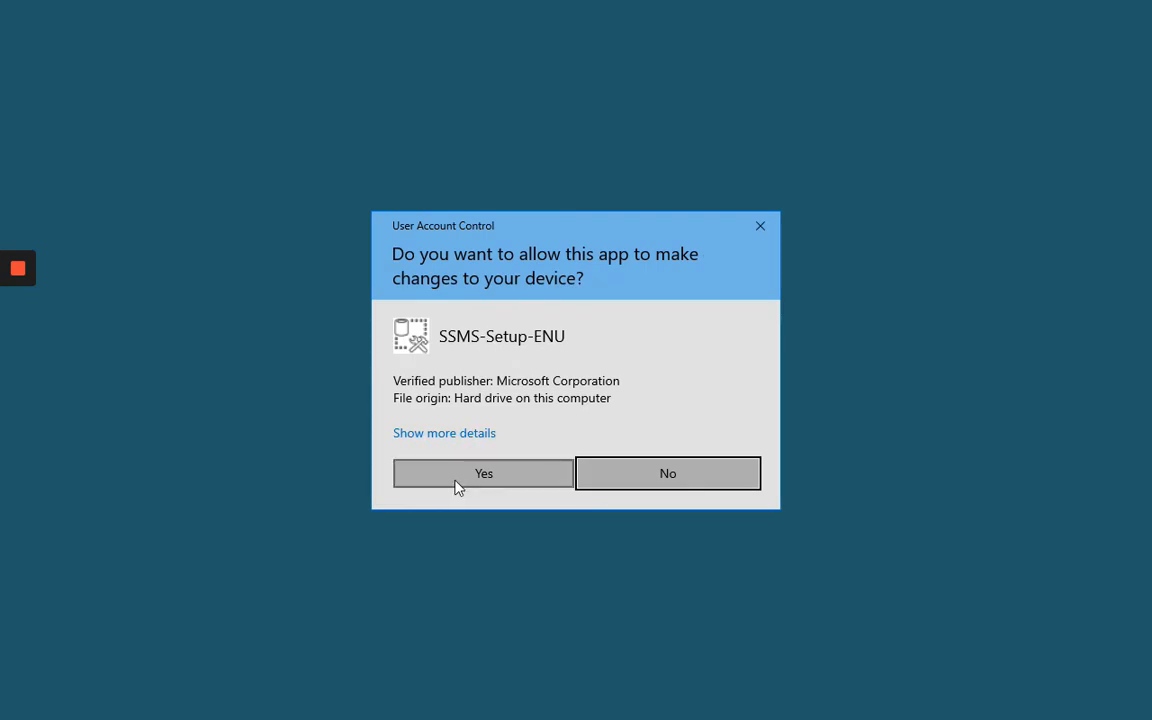
pyautogui.click(457, 485)
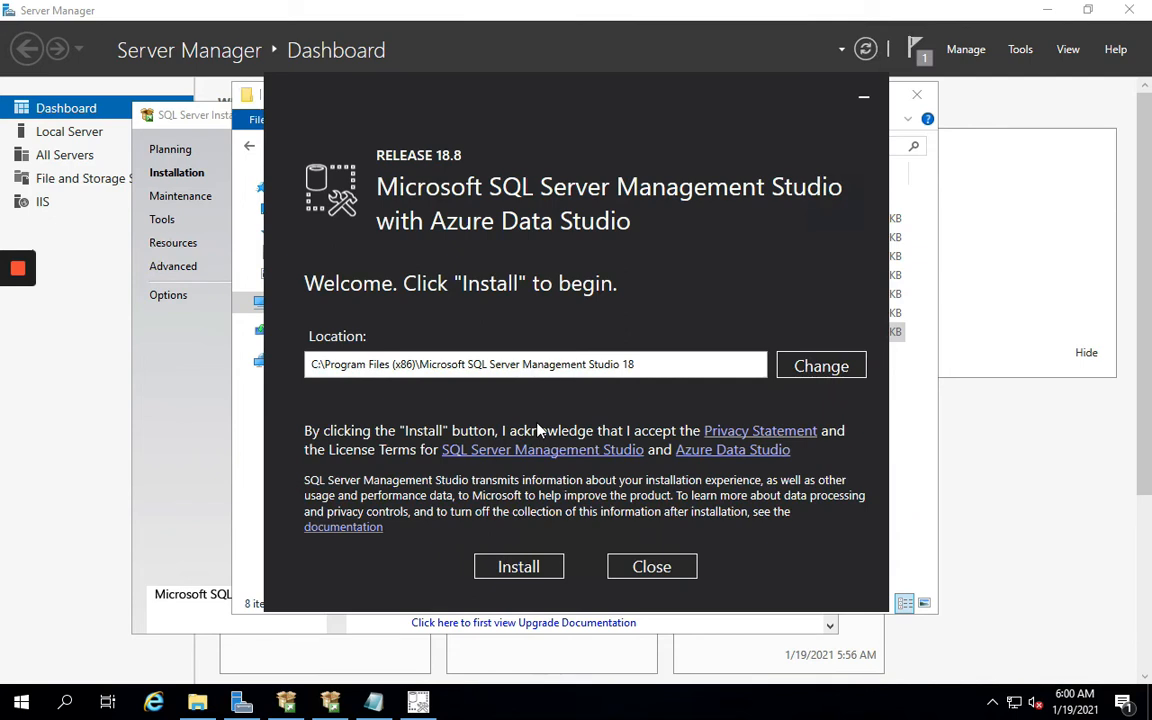
pyautogui.click(530, 571)
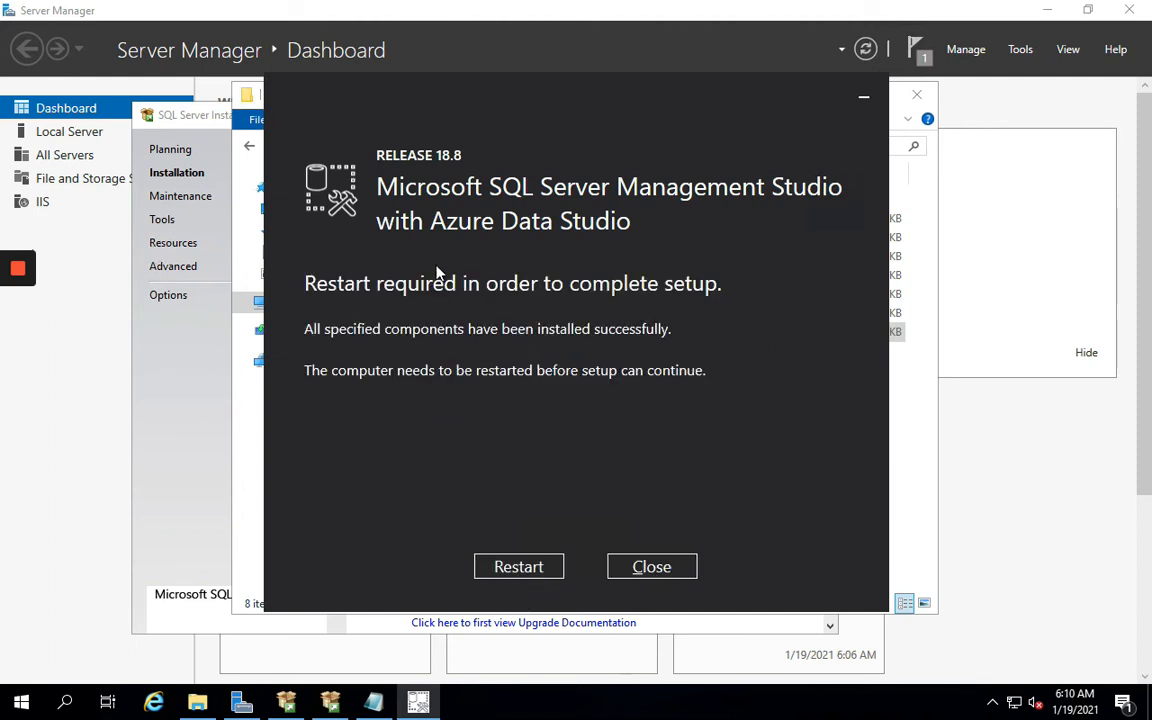
pyautogui.click(516, 567)
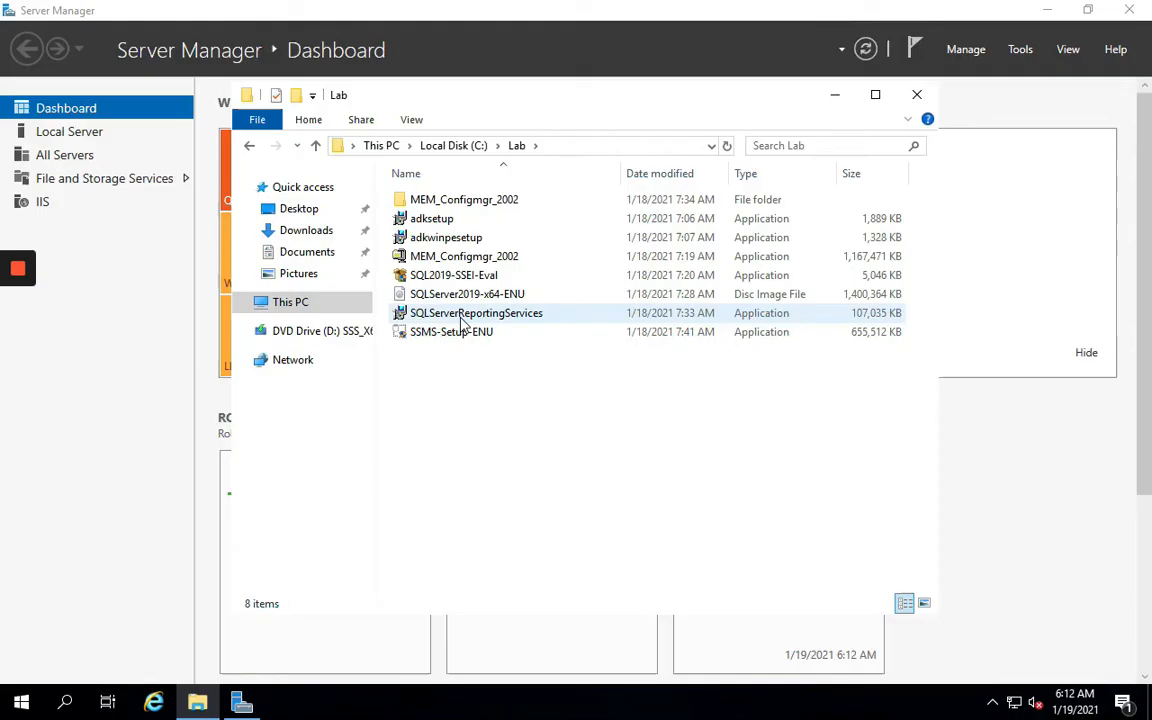
# Launch the SQLServerReportingServices installer as administrator and begin the installation
pyautogui.rightClick(462, 318)
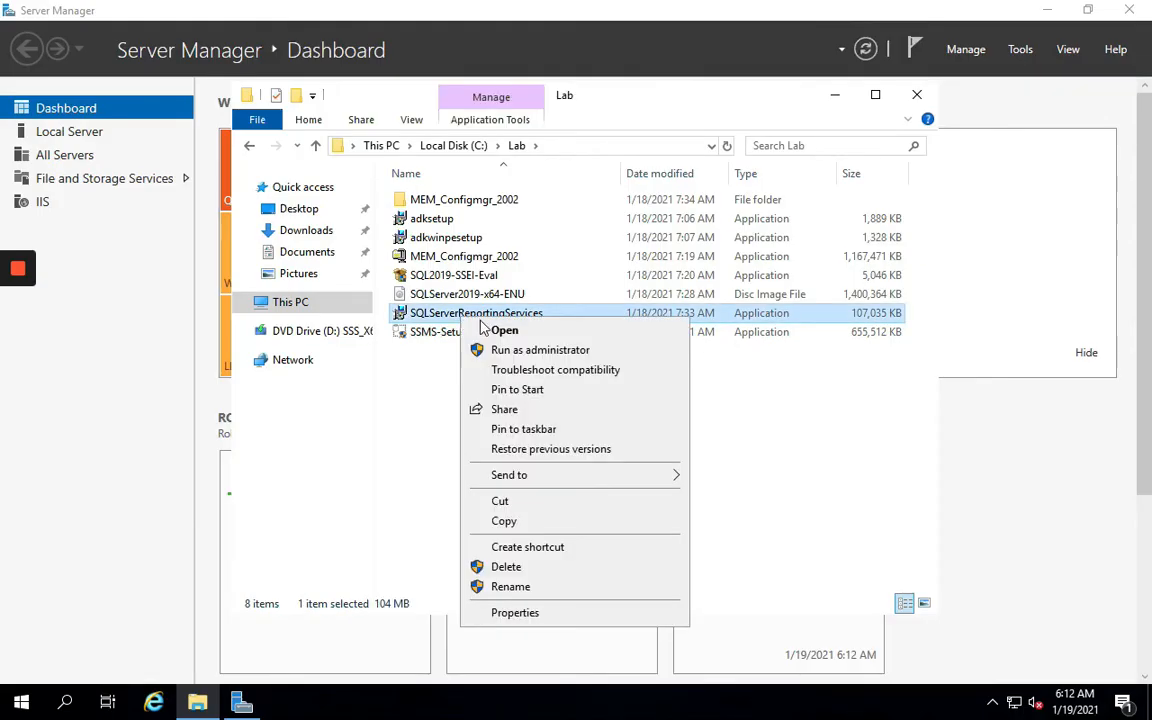
pyautogui.click(493, 353)
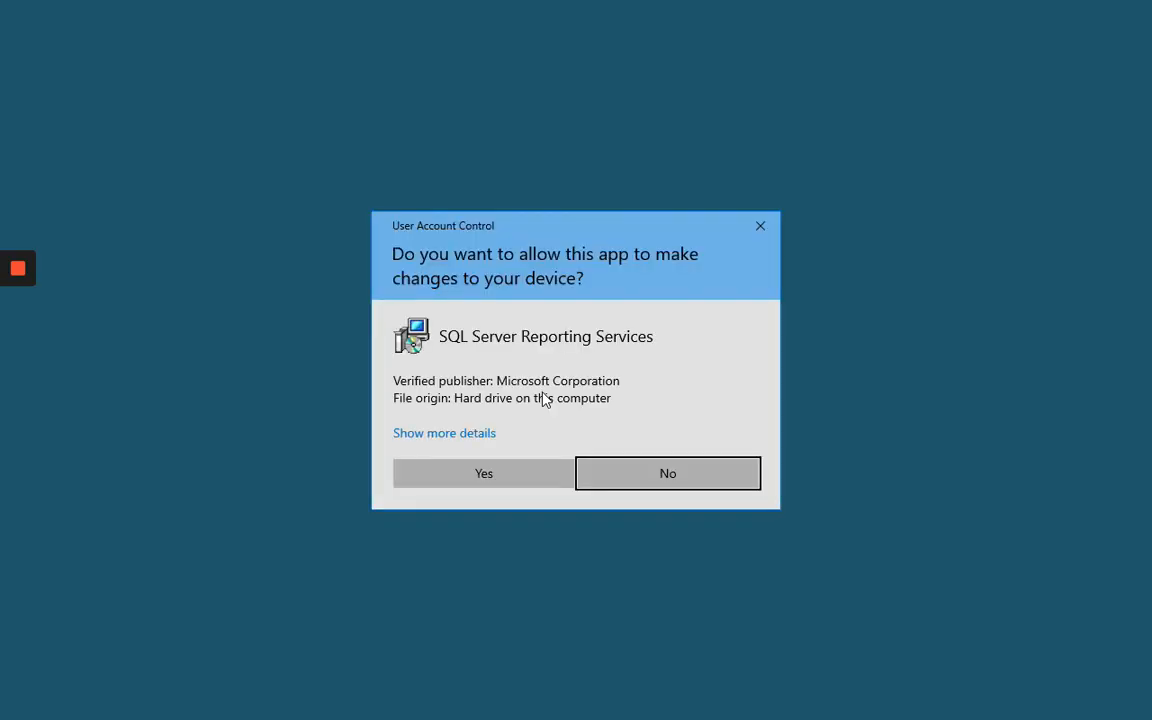
pyautogui.click(484, 476)
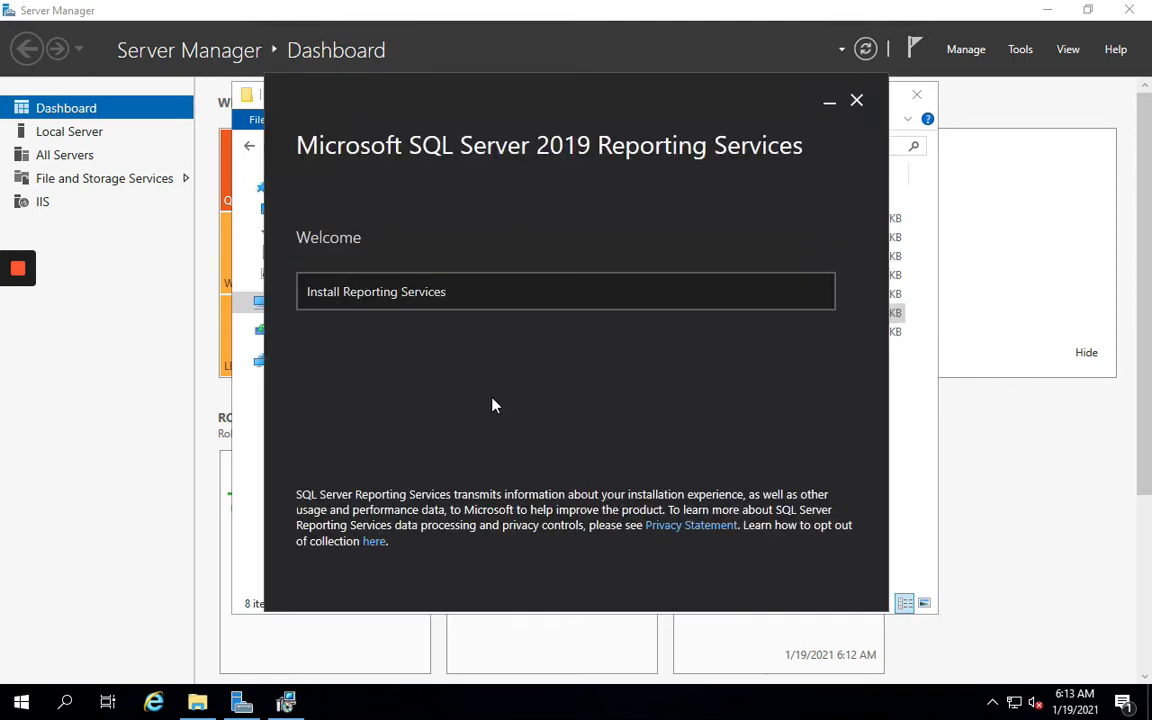
pyautogui.click(450, 300)
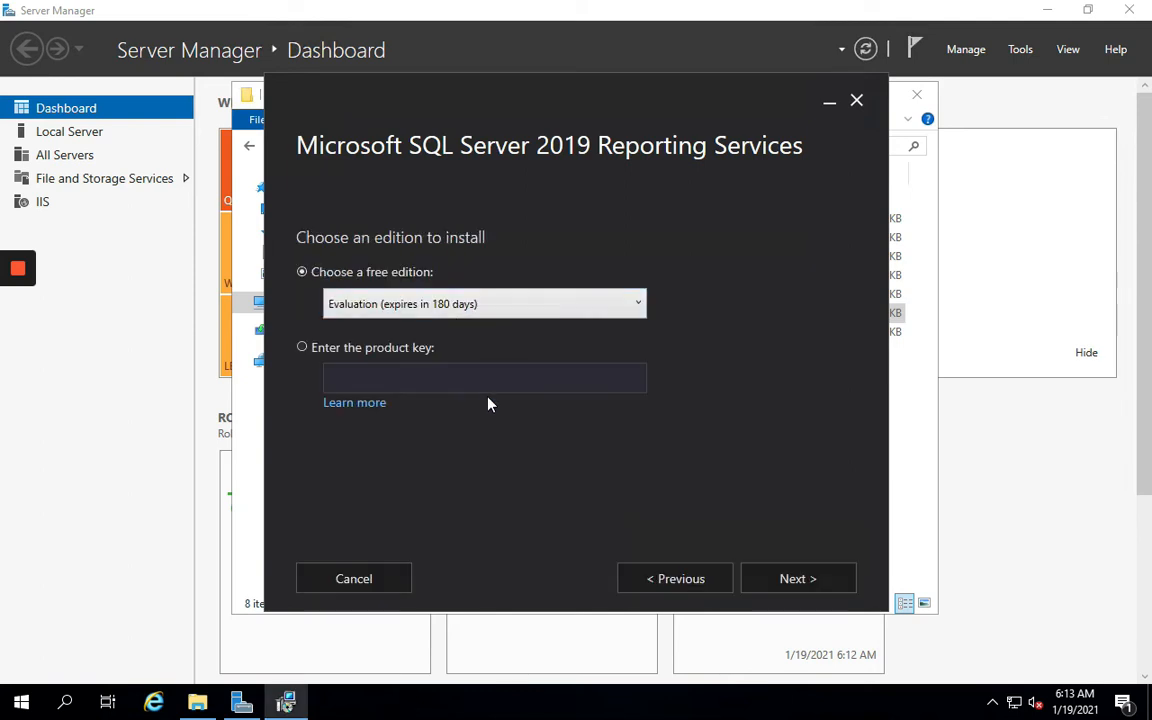
# Choose Evaluation edition, accept the license, install to the default location, and close setup
pyautogui.click(791, 584)
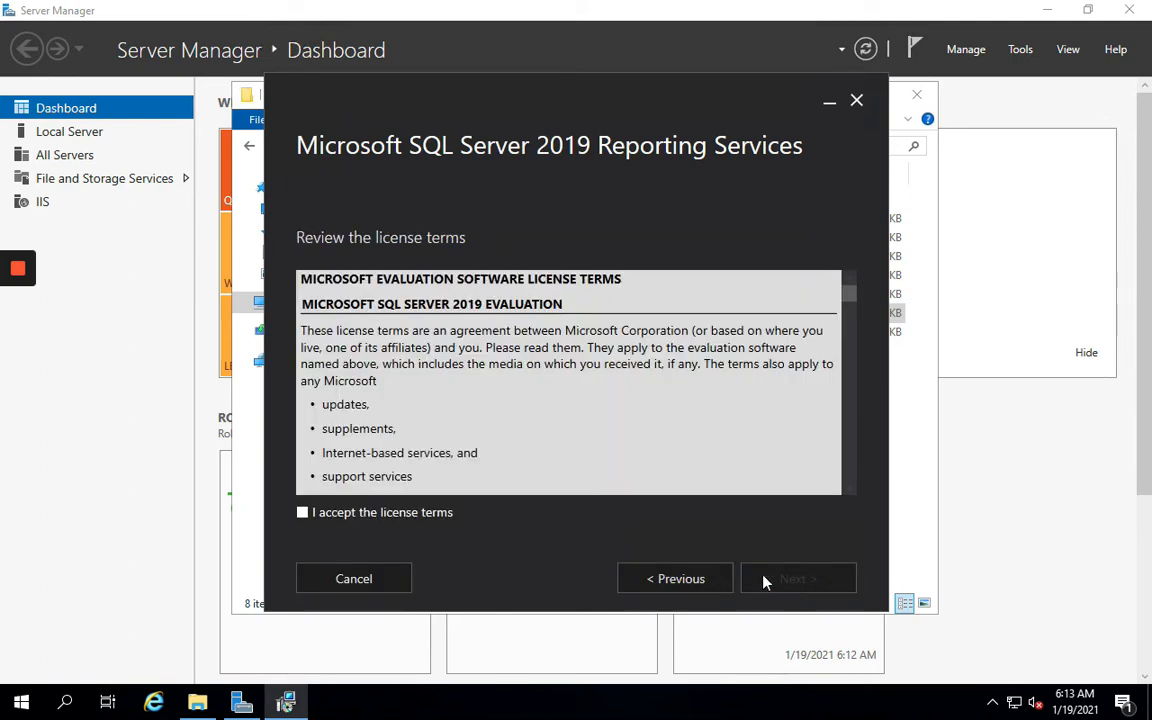
pyautogui.click(416, 521)
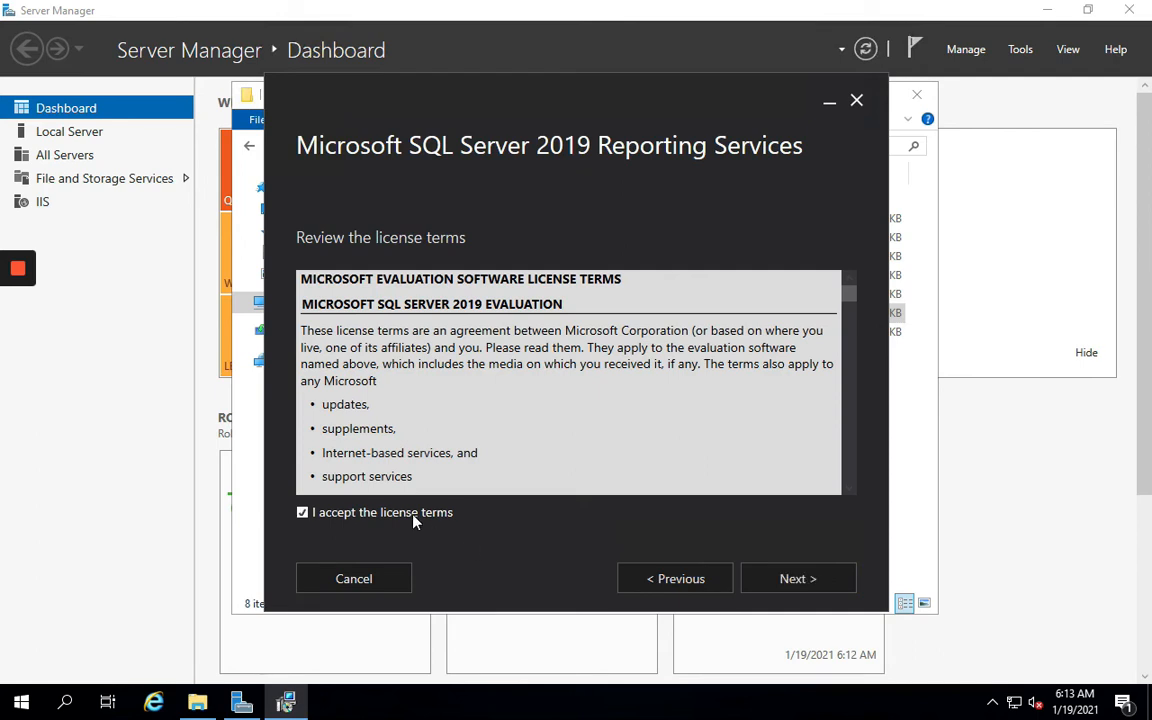
pyautogui.click(793, 580)
pyautogui.click(791, 580)
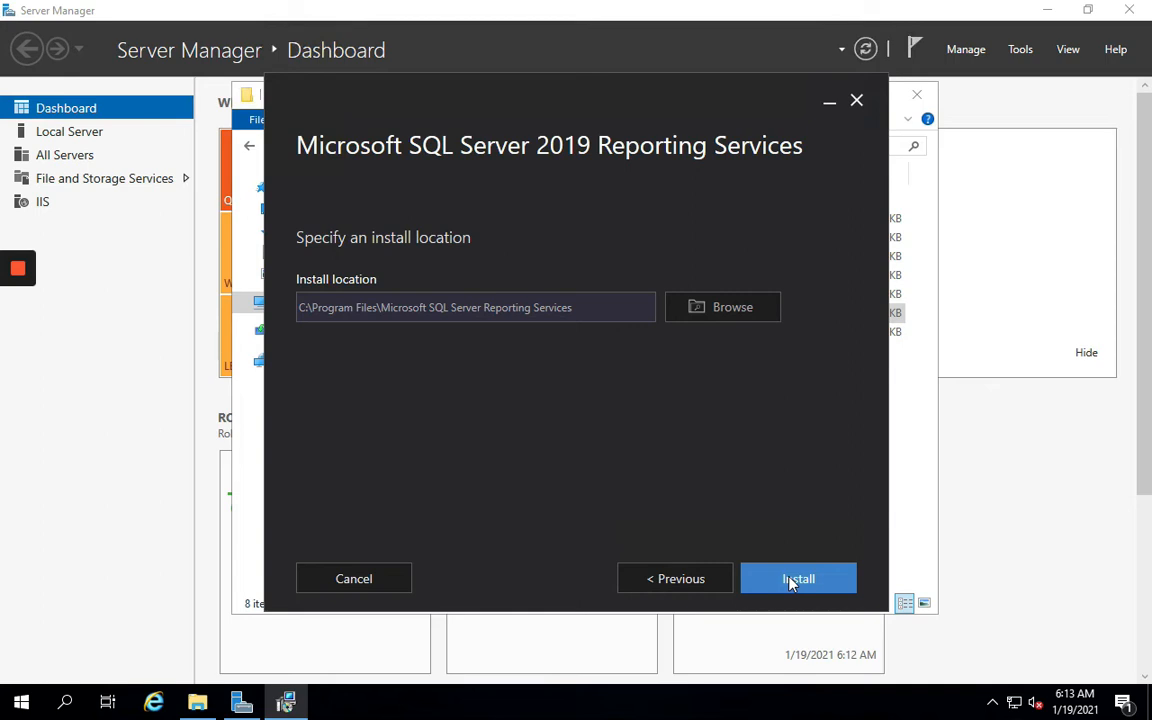
pyautogui.click(790, 580)
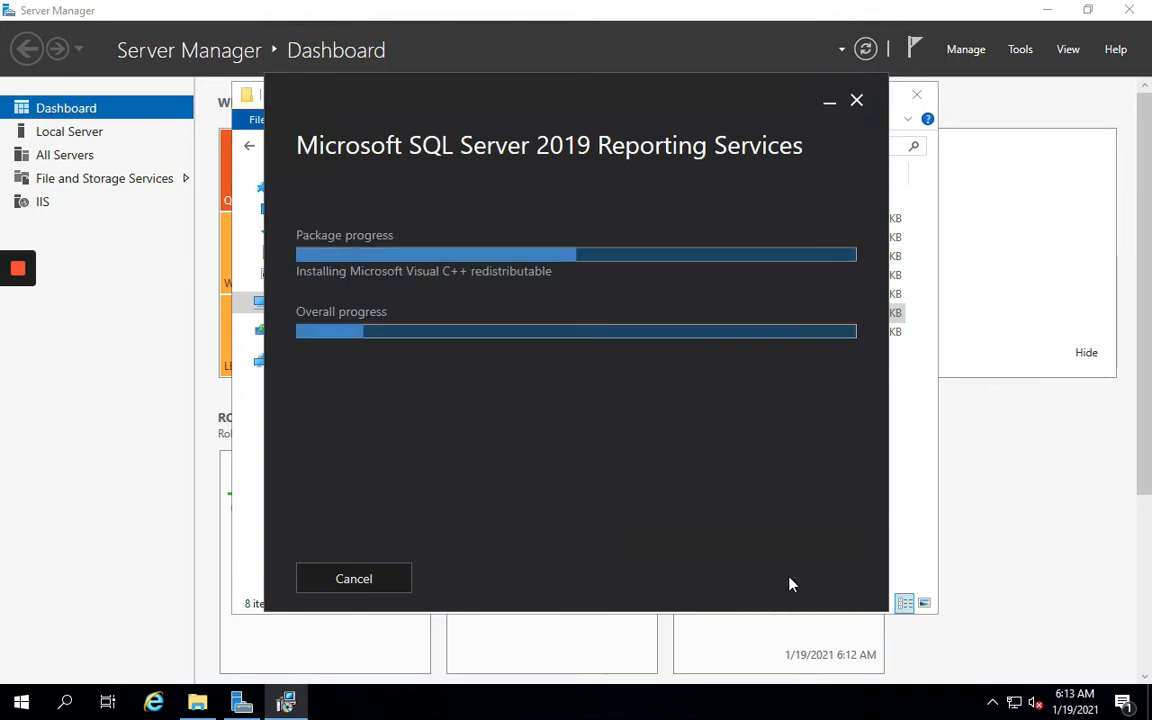
pyautogui.press('super+p')
pyautogui.press('Escape')
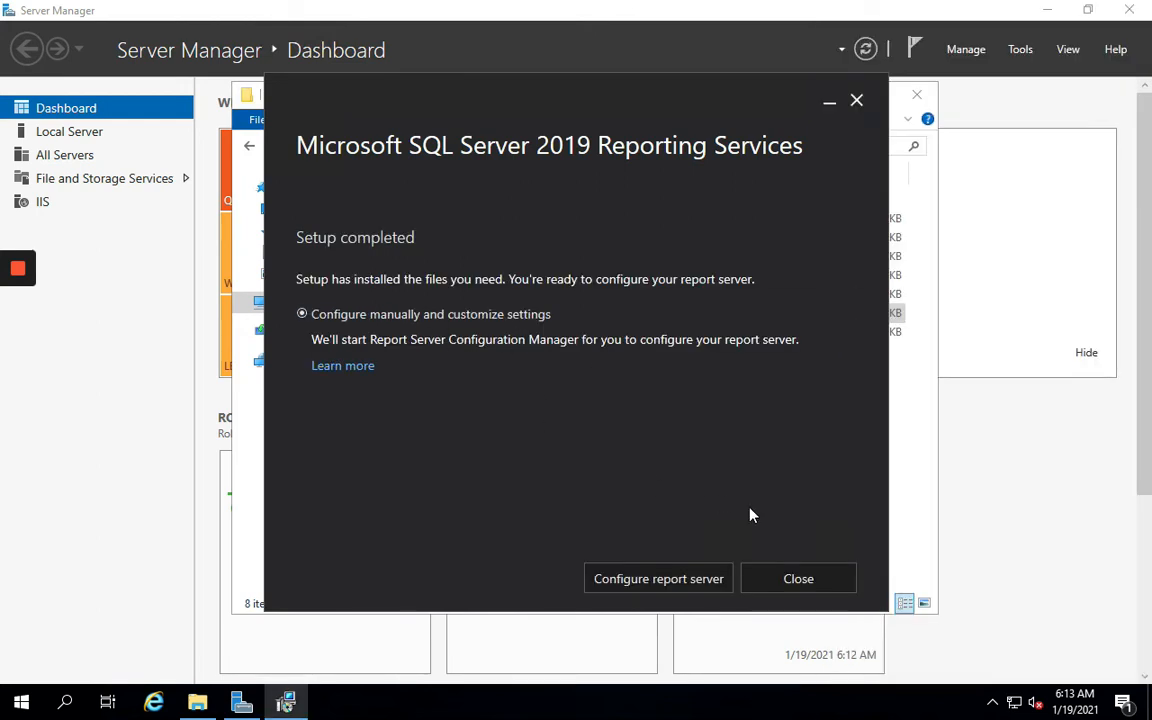
pyautogui.click(797, 578)
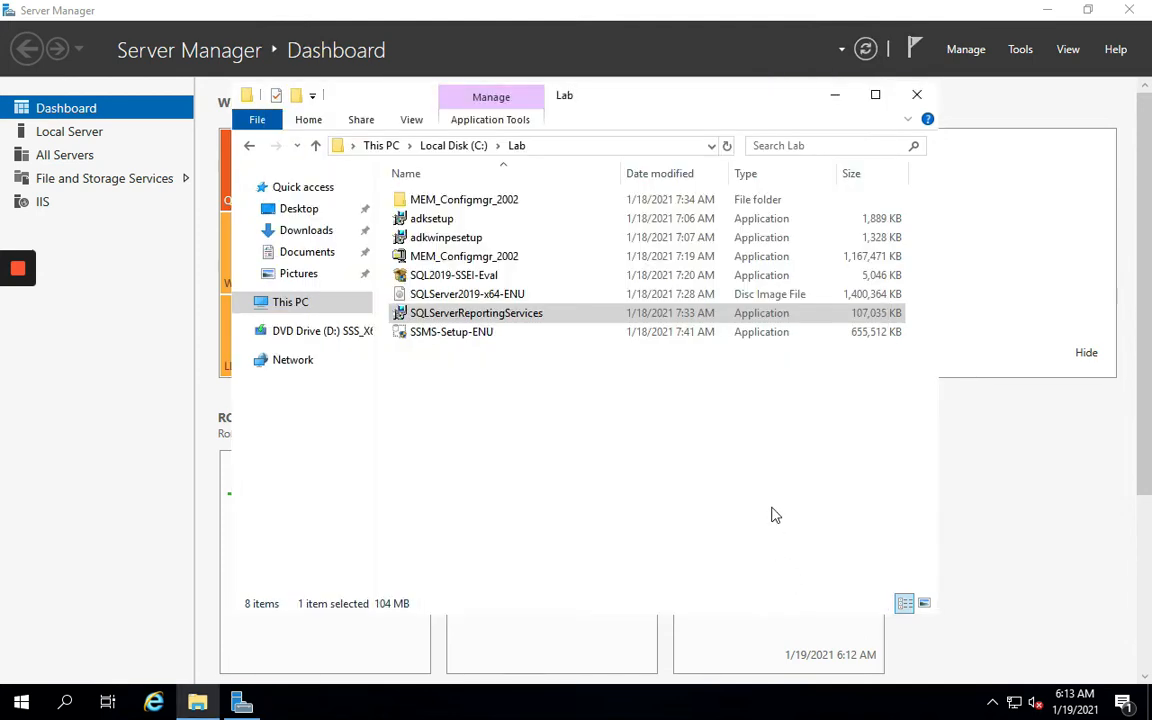
# Minimize the C:\Lab File Explorer window to bring the Server Manager dashboard forward
pyautogui.press('super+p')
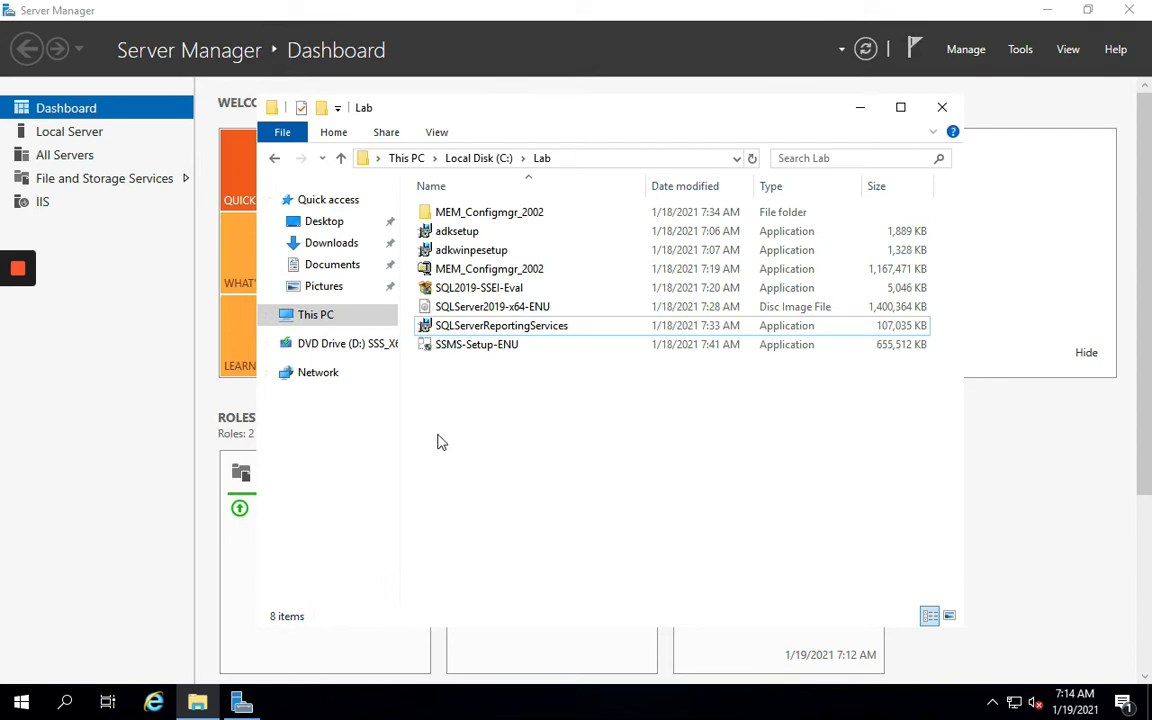
pyautogui.click(860, 112)
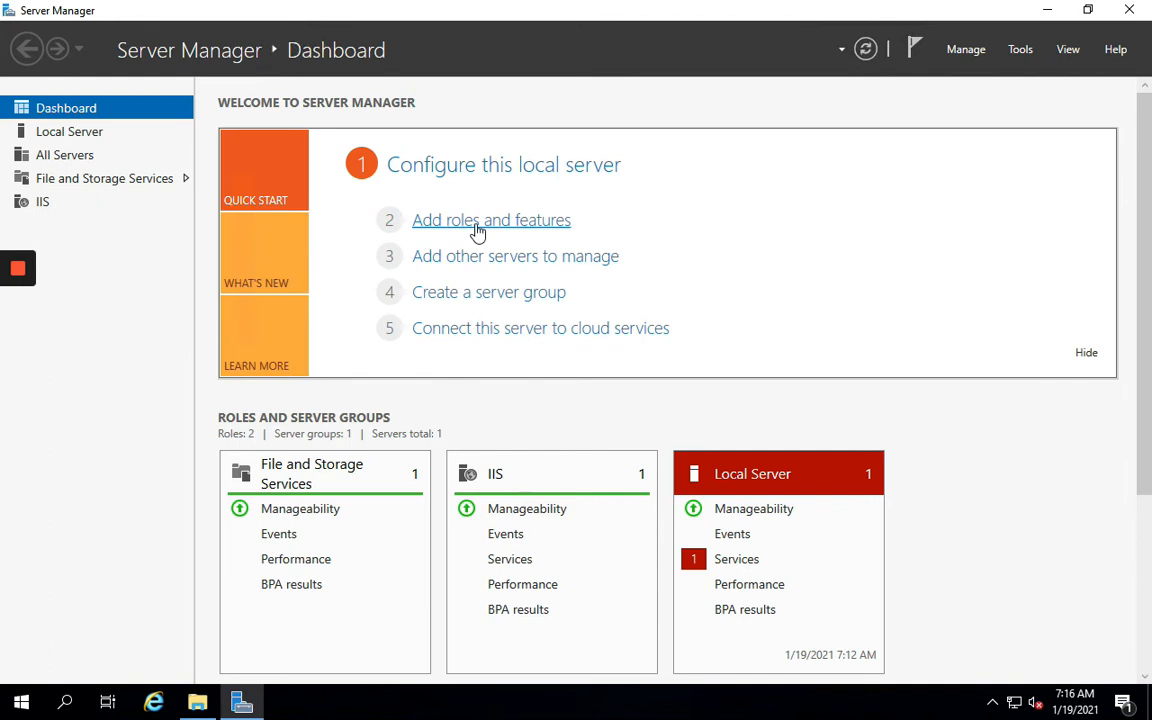
# Add the Windows Server Update Services role to this server in the Add Roles and Features wizard
pyautogui.click(477, 221)
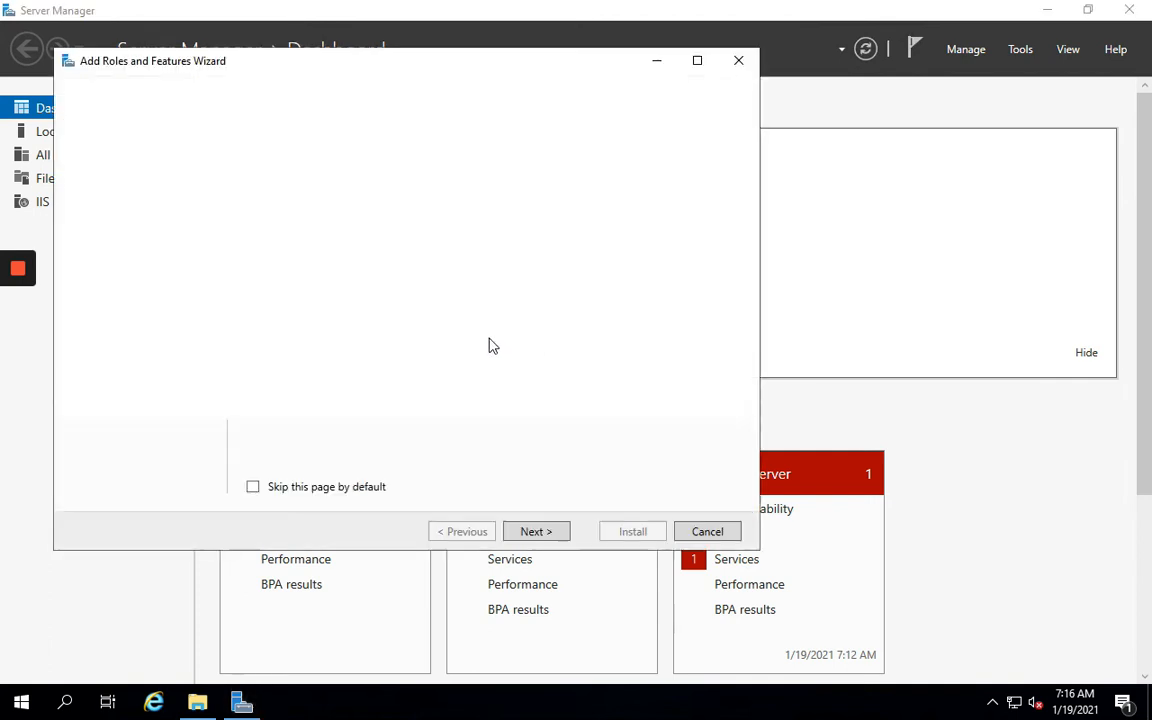
pyautogui.click(536, 531)
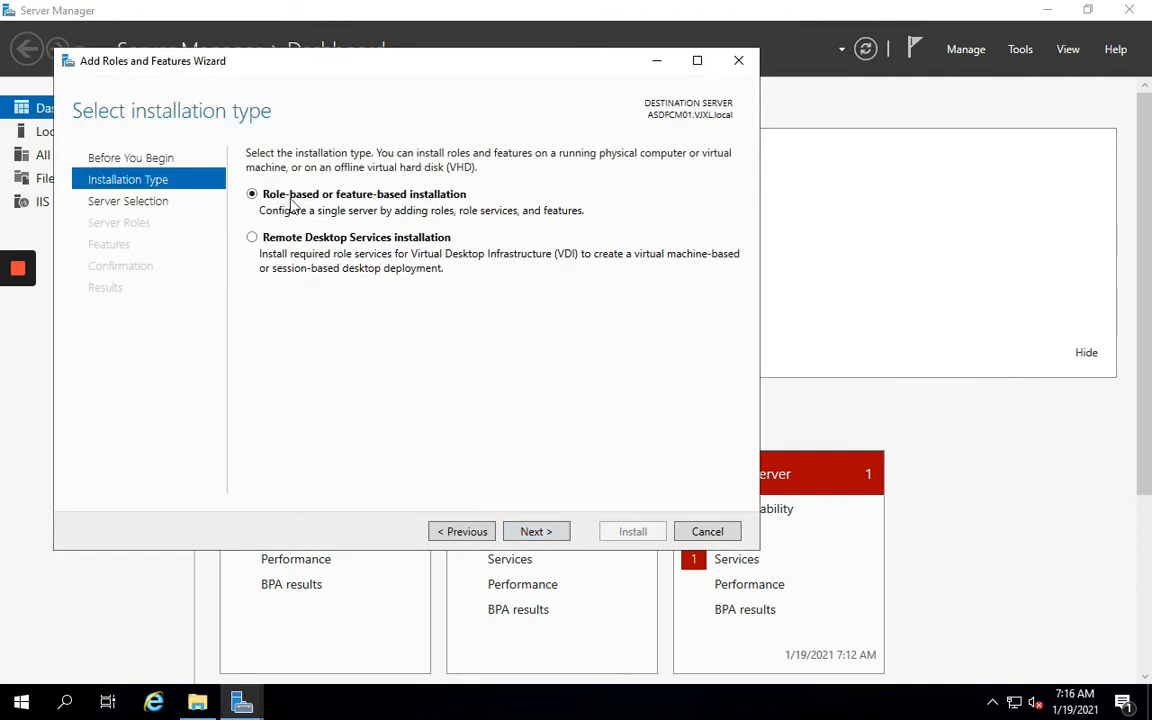
pyautogui.click(536, 531)
pyautogui.click(536, 531)
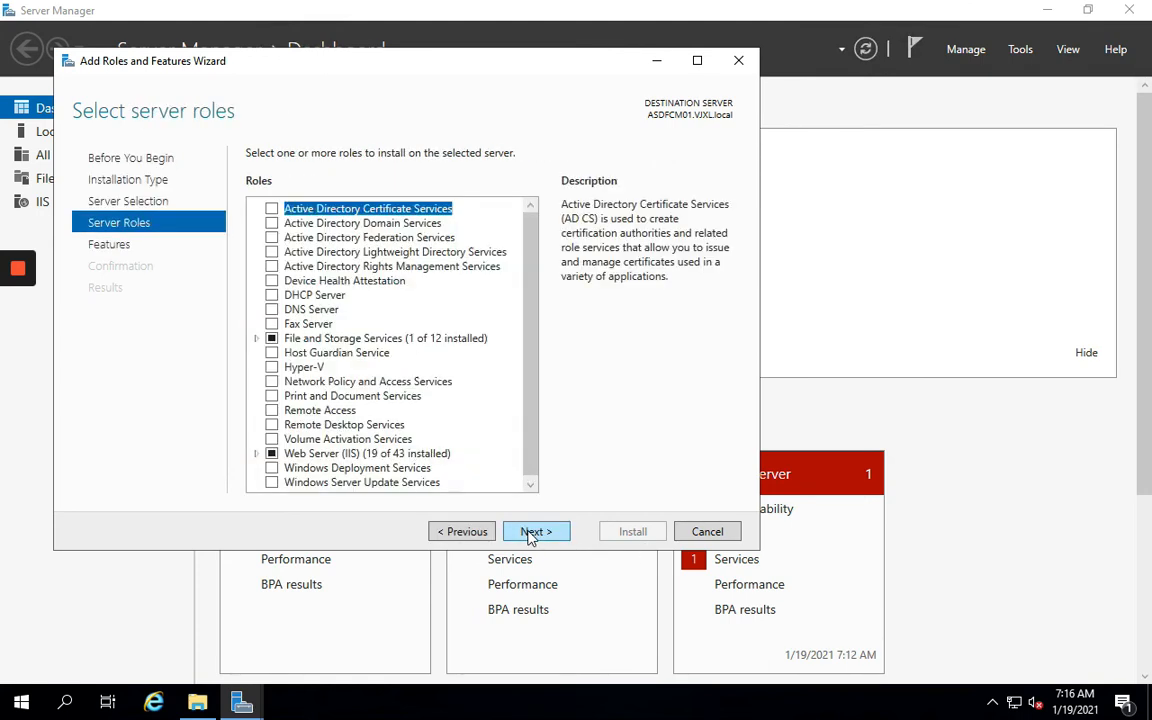
pyautogui.moveTo(535, 357); pyautogui.dragTo(531, 440)
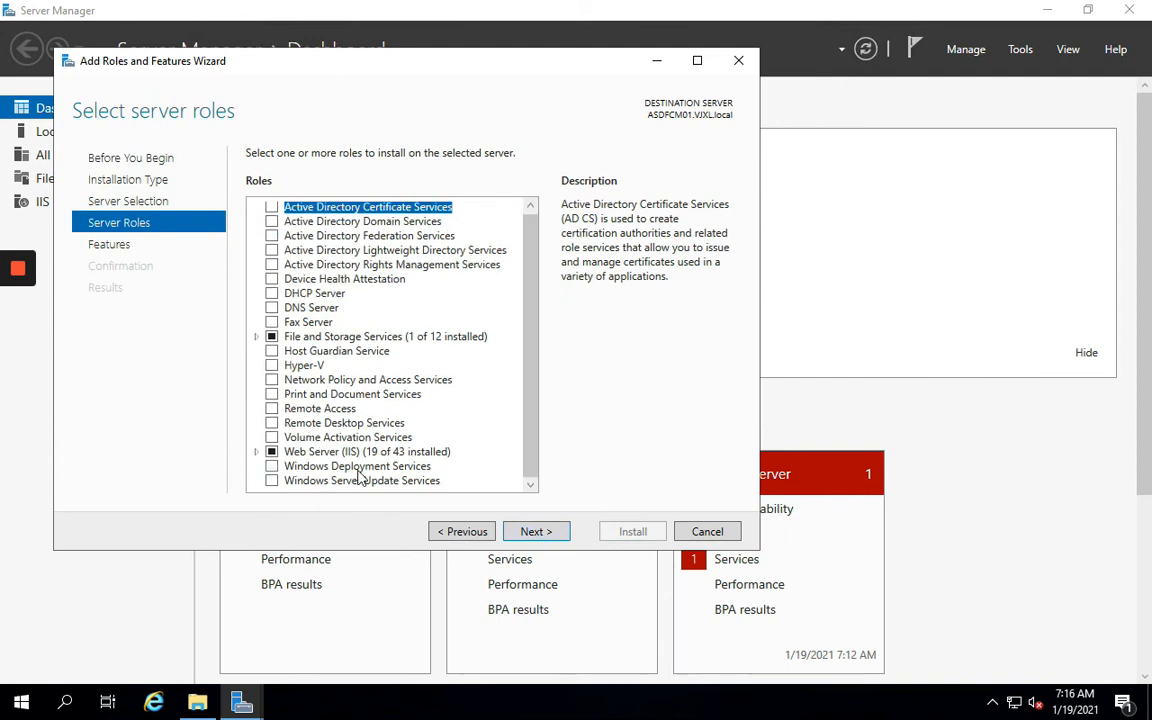
pyautogui.click(271, 480)
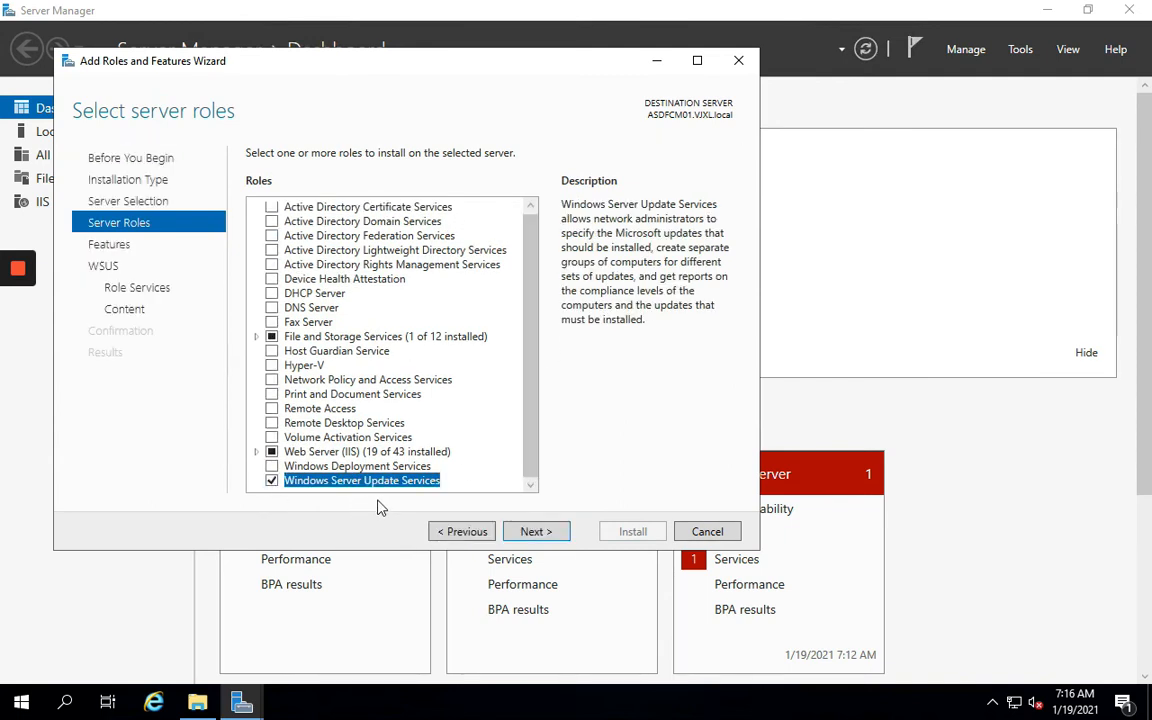
pyautogui.click(541, 536)
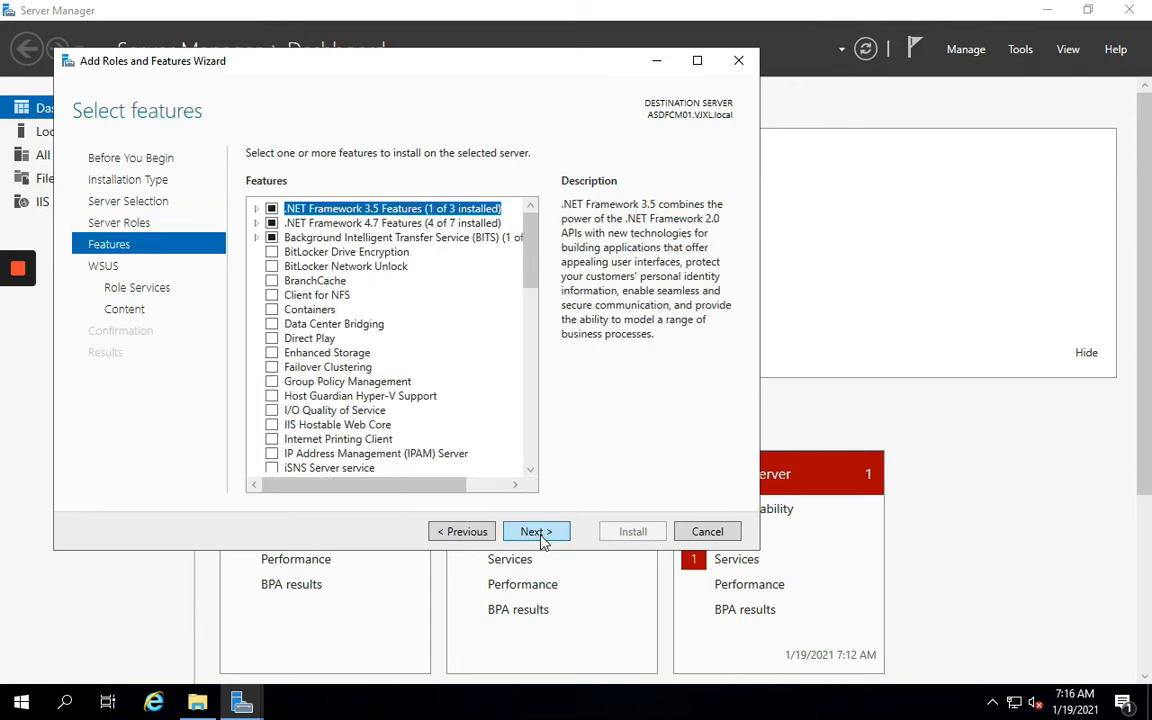
pyautogui.click(545, 532)
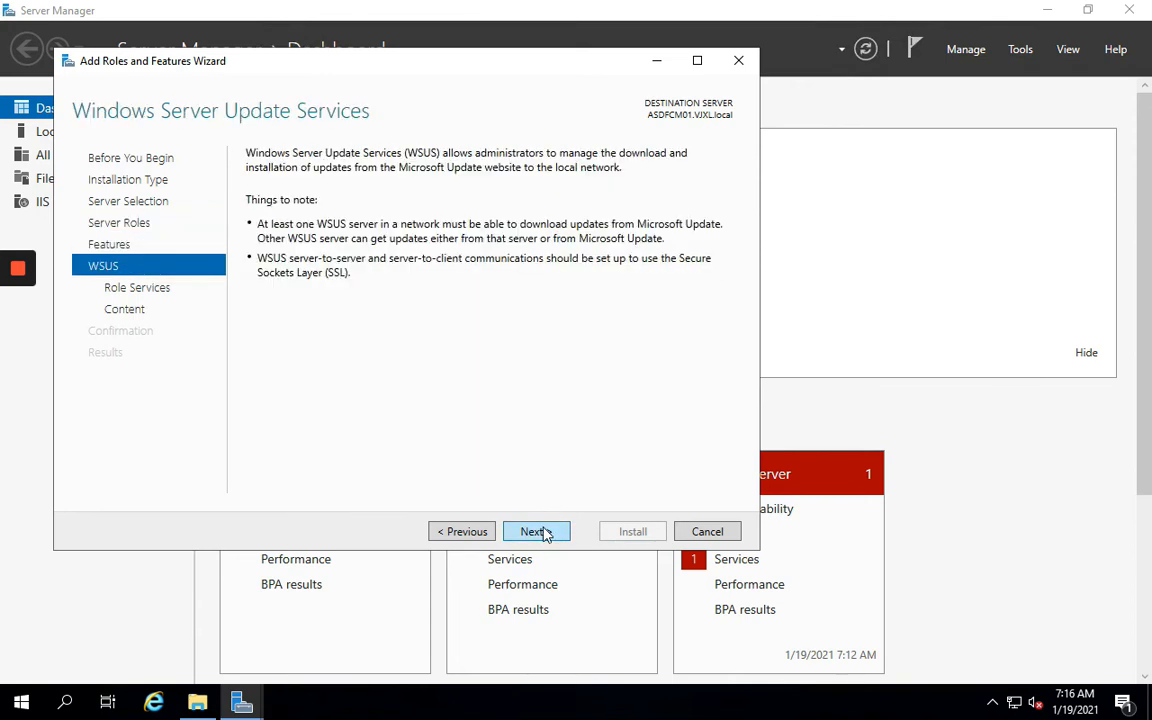
pyautogui.click(545, 532)
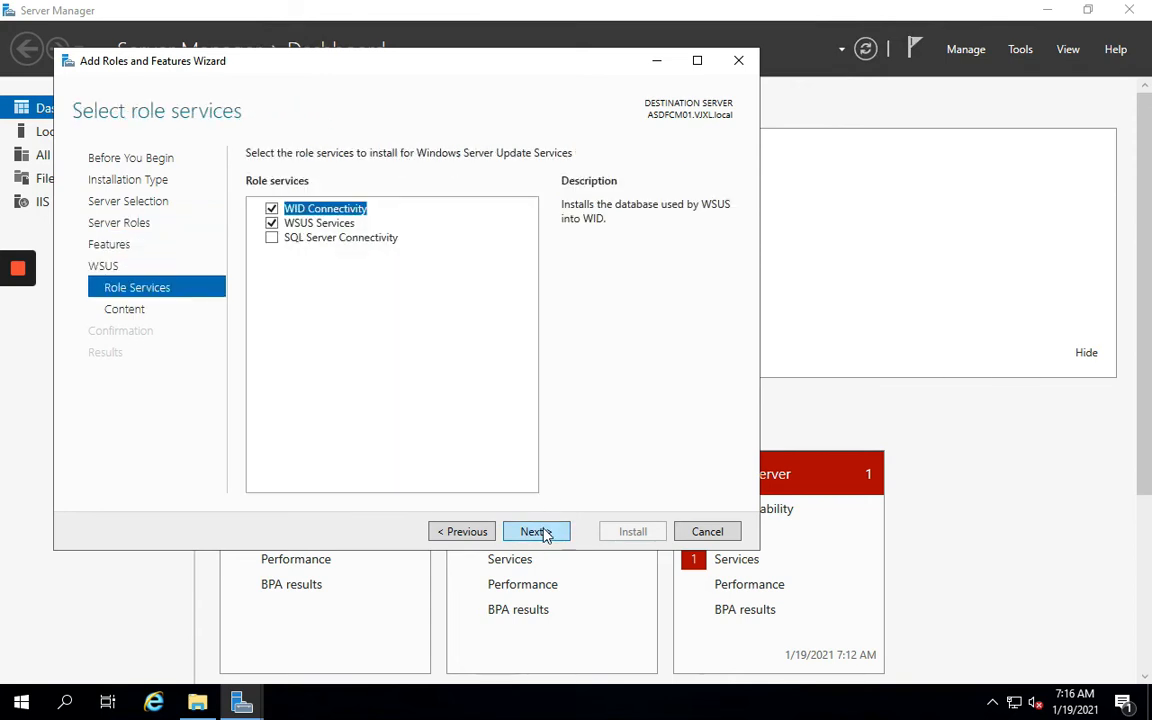
# Use SQL Server Connectivity instead of WID and store WSUS updates in C:\WSUS
pyautogui.click(271, 208)
pyautogui.click(272, 238)
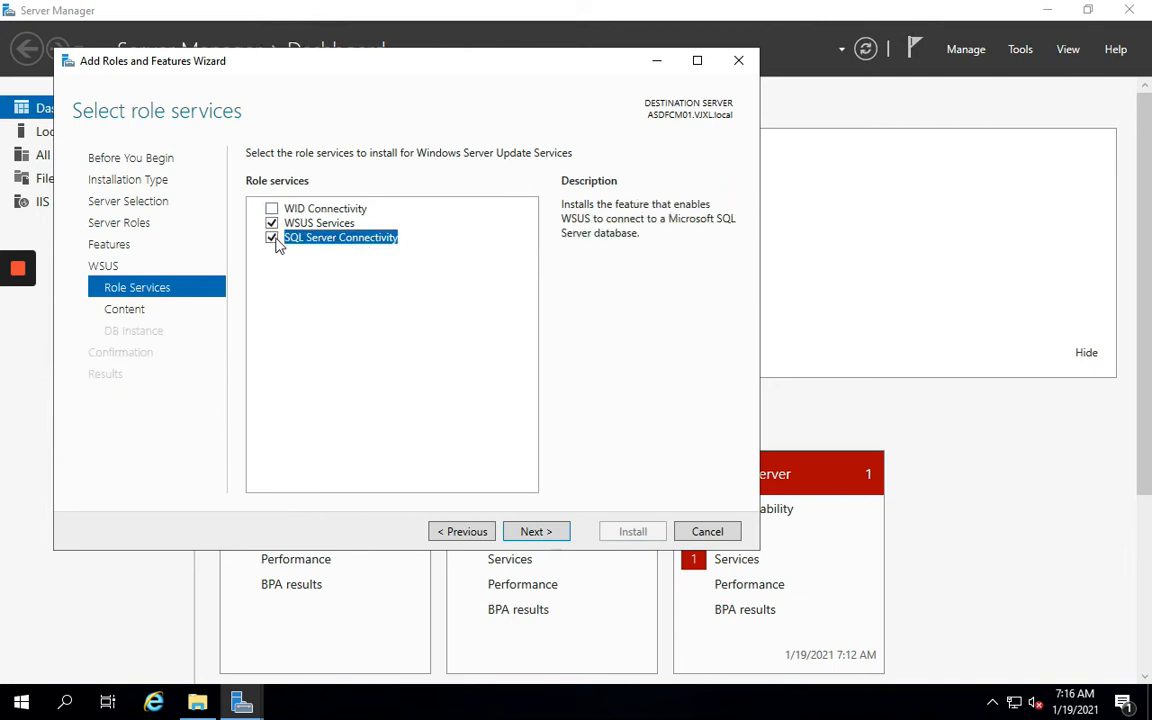
pyautogui.click(538, 535)
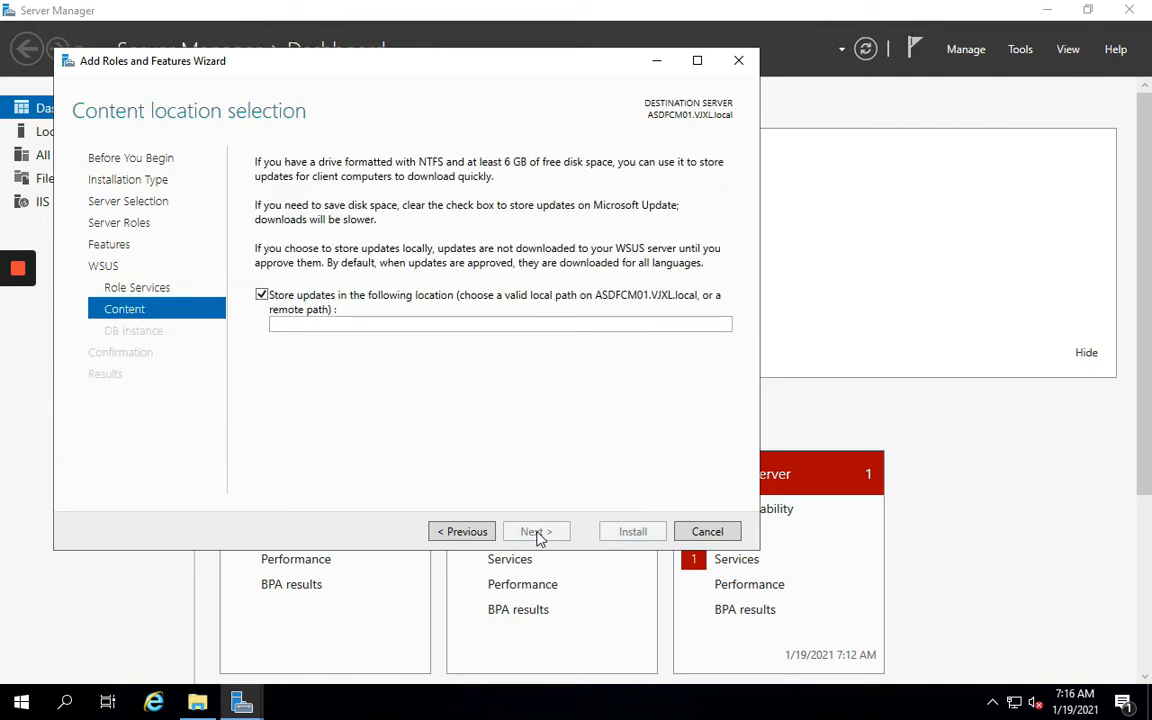
pyautogui.click(328, 326)
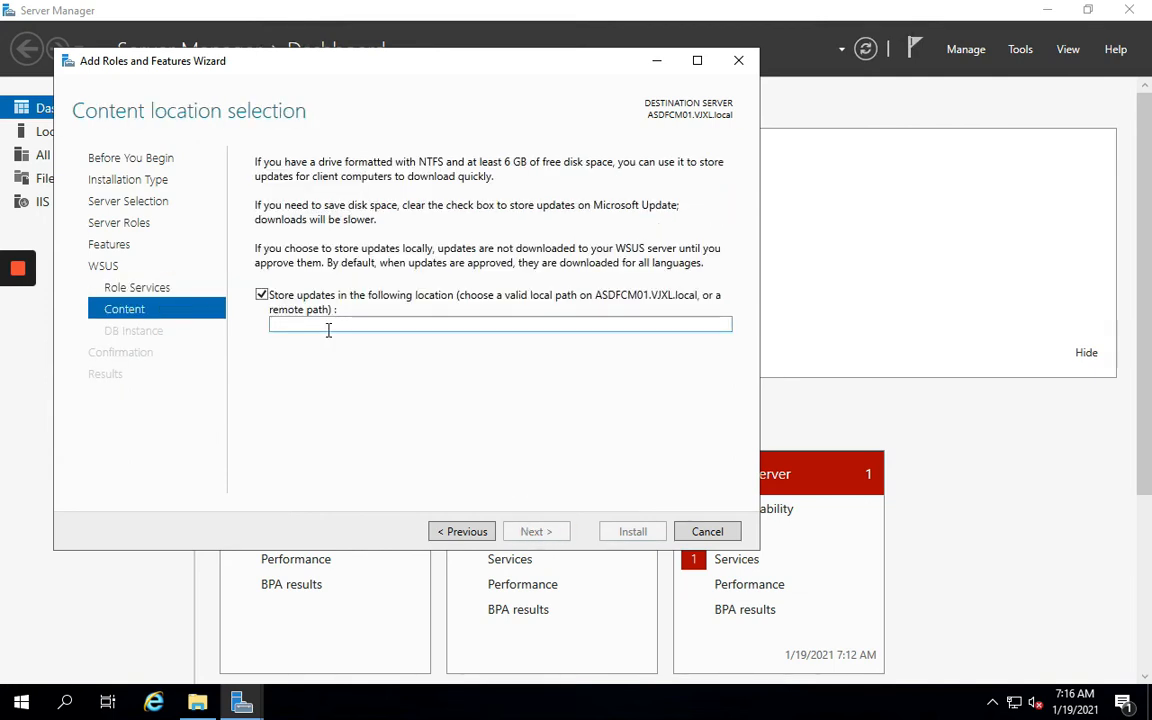
pyautogui.write('C:')
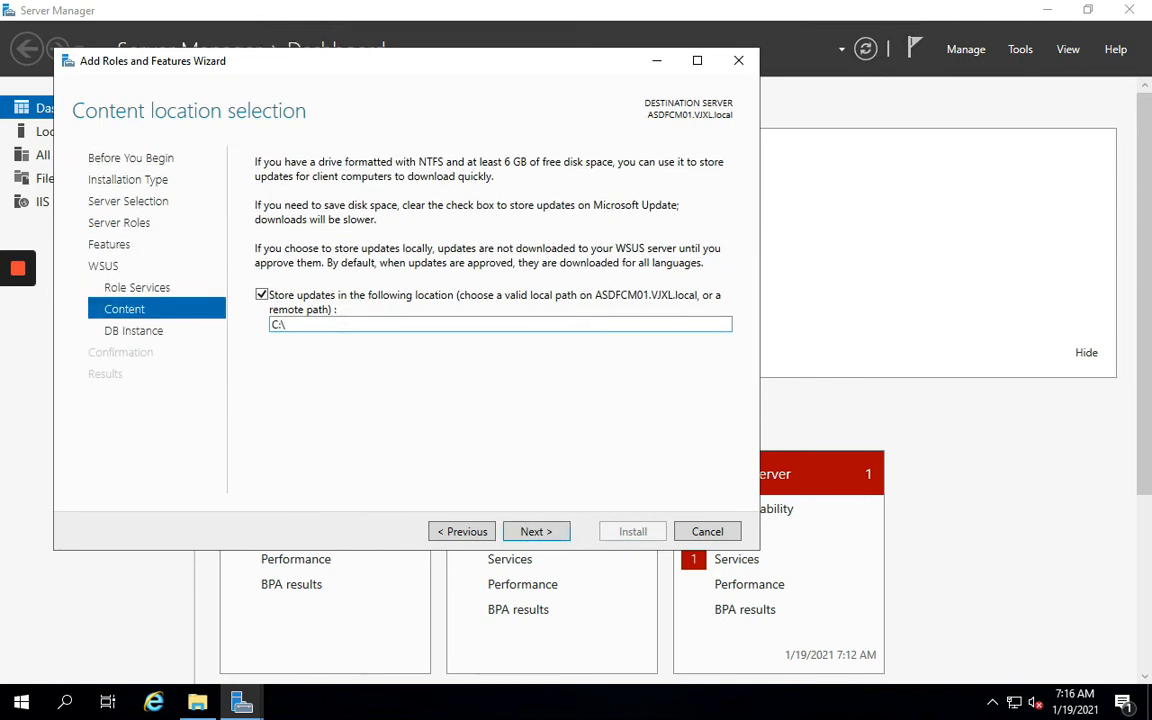
pyautogui.write('\\WSUS')
pyautogui.click(530, 531)
# Point WSUS at database server ASDFCM01, verify the connection, and start installing
pyautogui.click(517, 183)
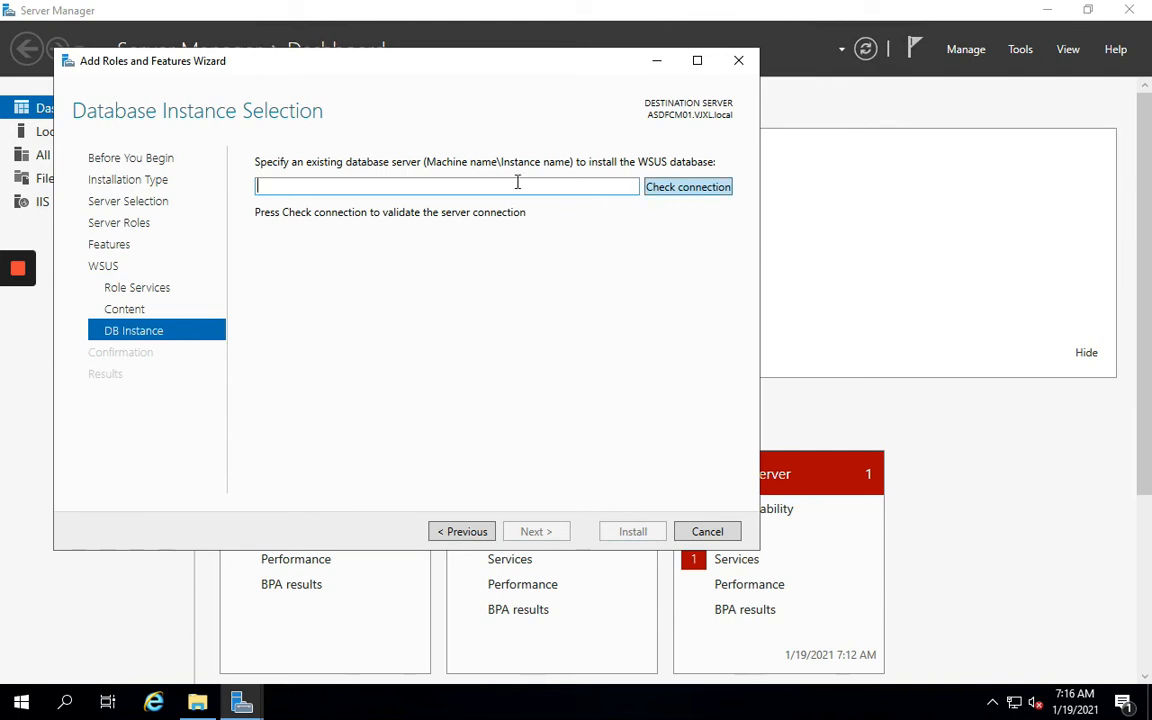
pyautogui.write('ASDF')
pyautogui.write('CM01')
pyautogui.click(686, 189)
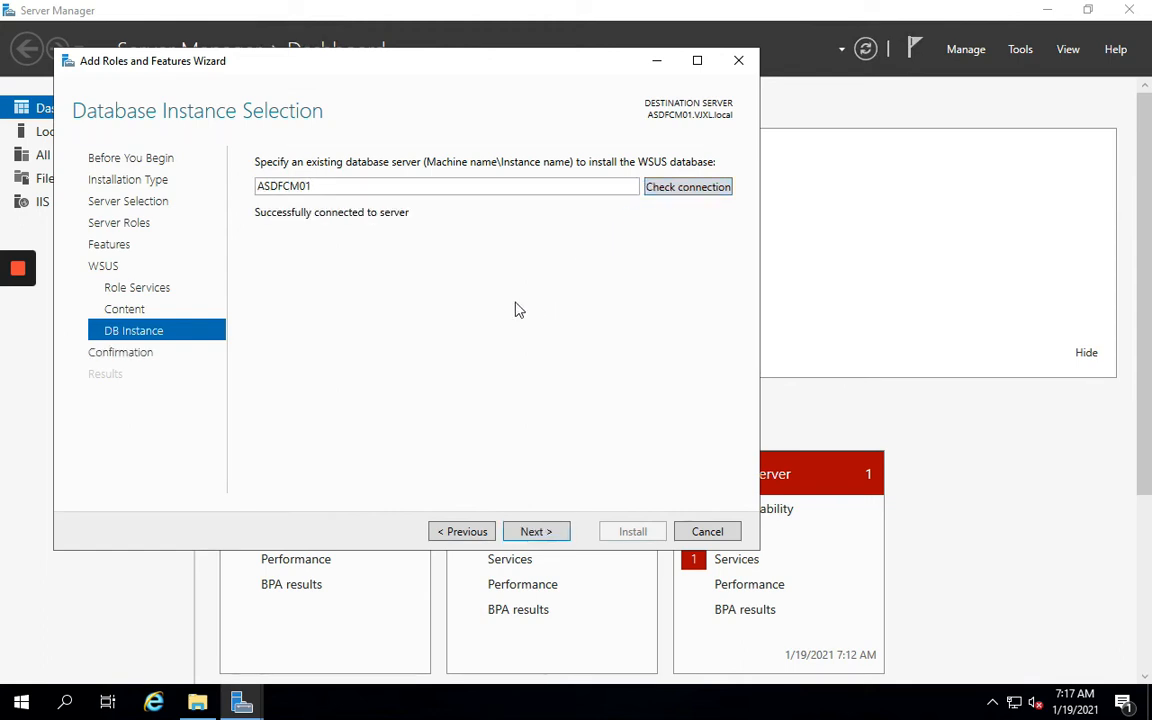
pyautogui.click(533, 537)
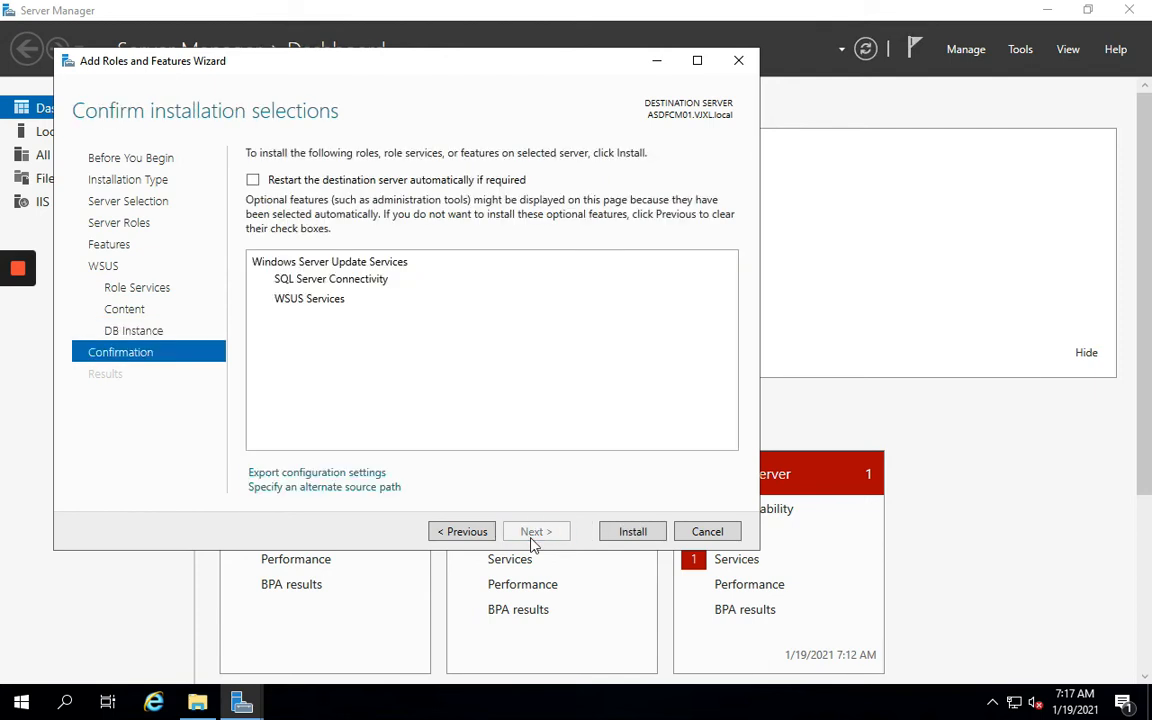
pyautogui.click(634, 533)
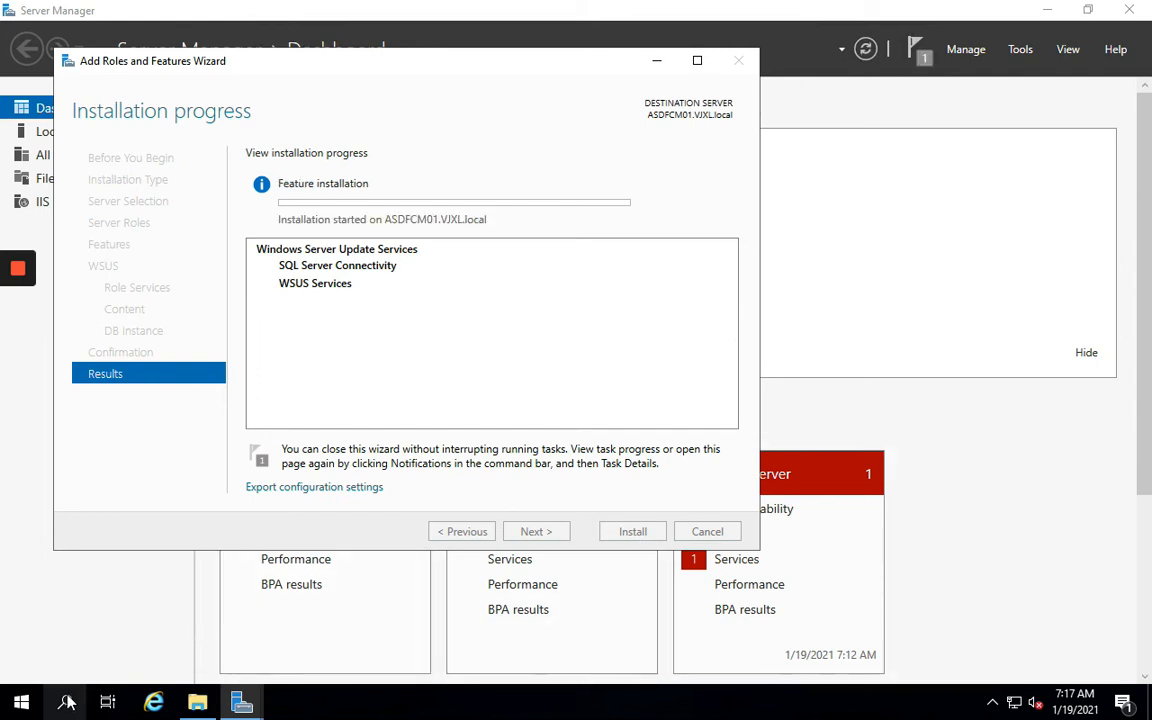
pyautogui.click(9, 709)
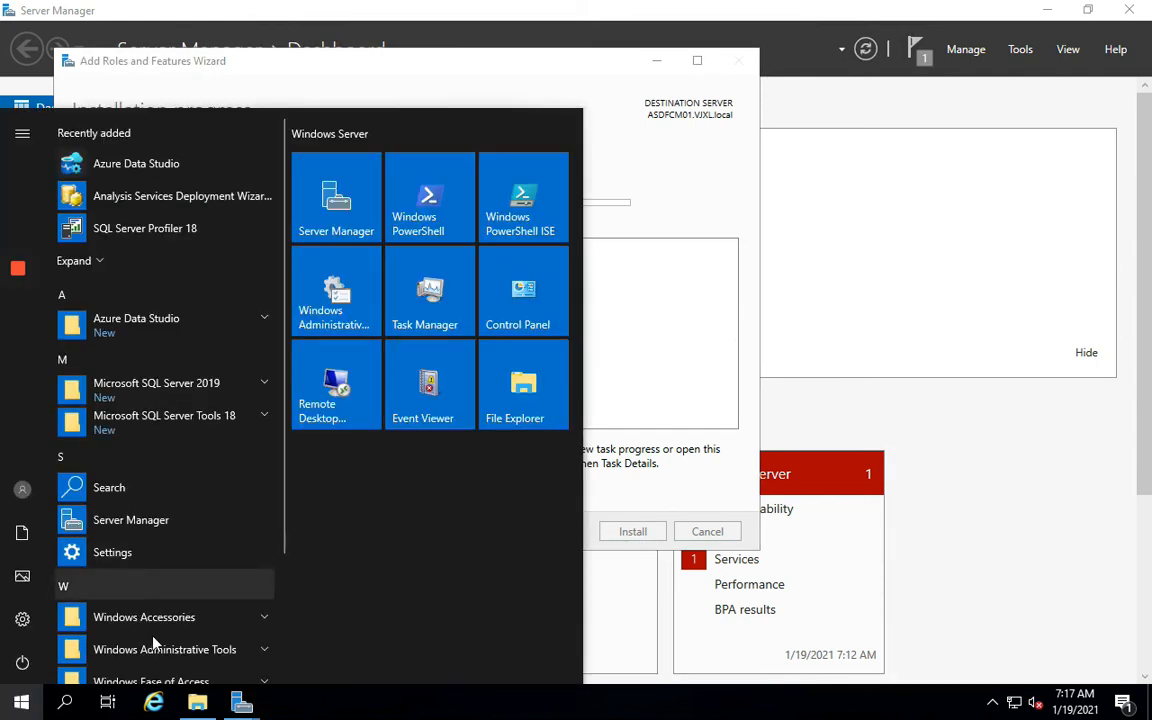
# Launch SQL Server Management Studio from the SQL Server Tools 18 group
pyautogui.click(262, 432)
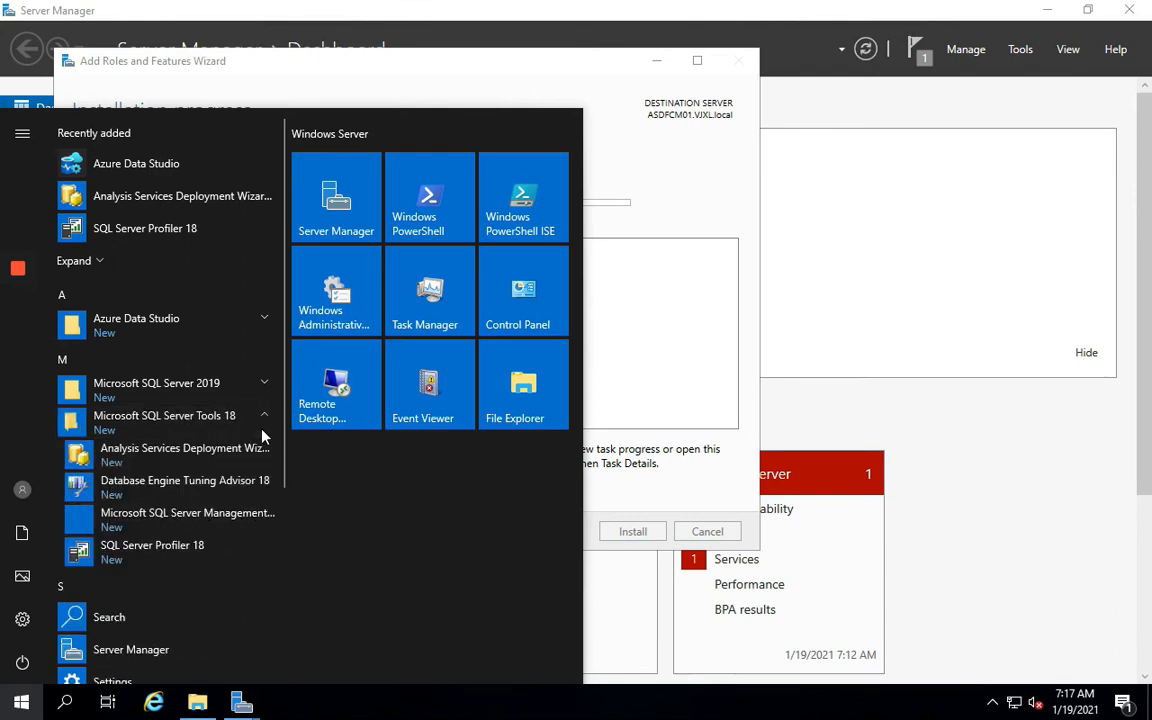
pyautogui.click(224, 521)
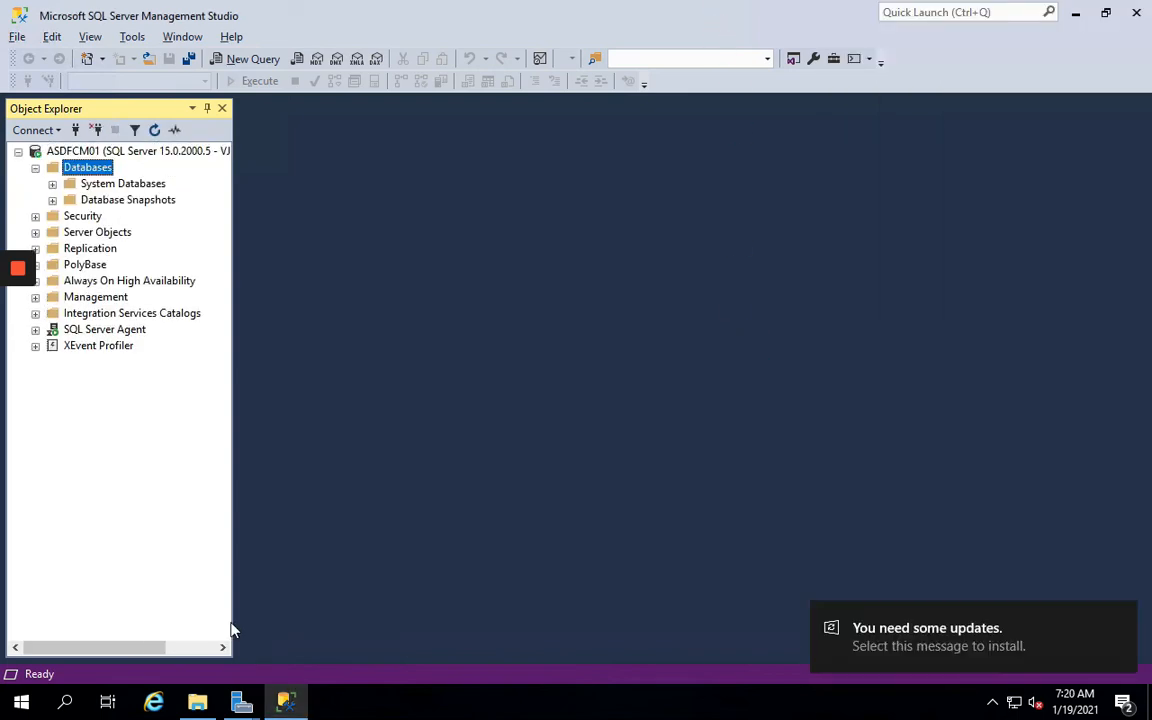
pyautogui.moveTo(3, 269)
pyautogui.press('Left')
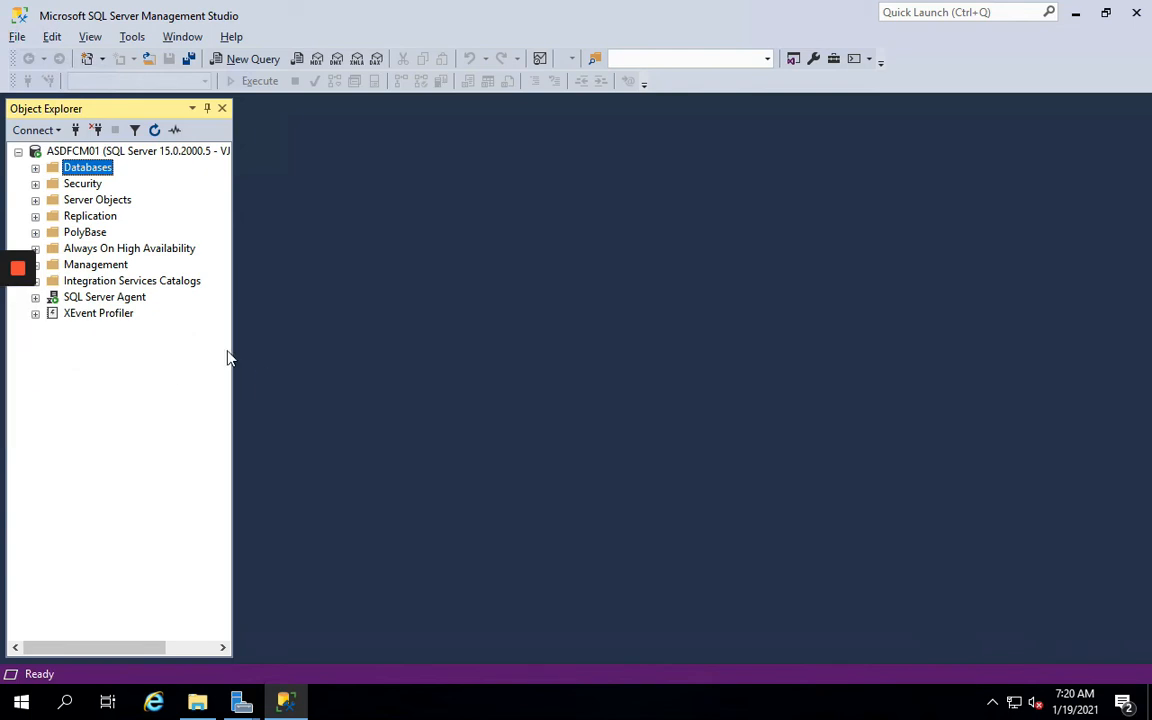
# Confirm the SCCM admin login under Security > Logins holds the sysadmin server role
pyautogui.click(35, 185)
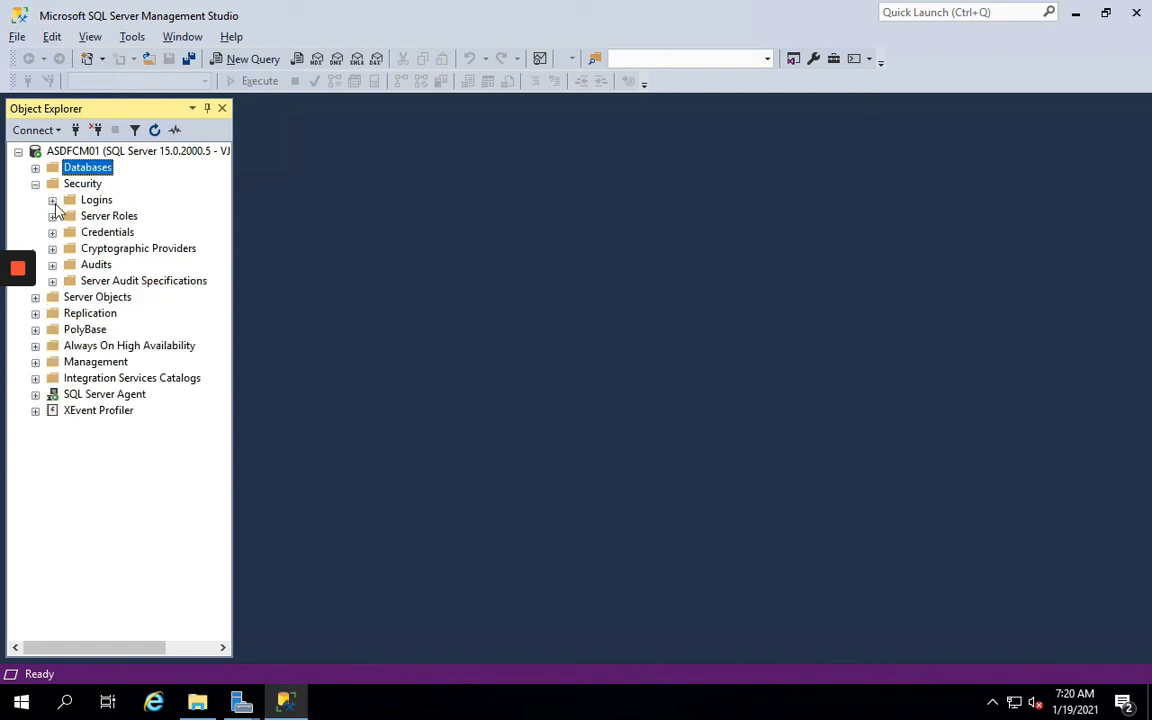
pyautogui.click(52, 200)
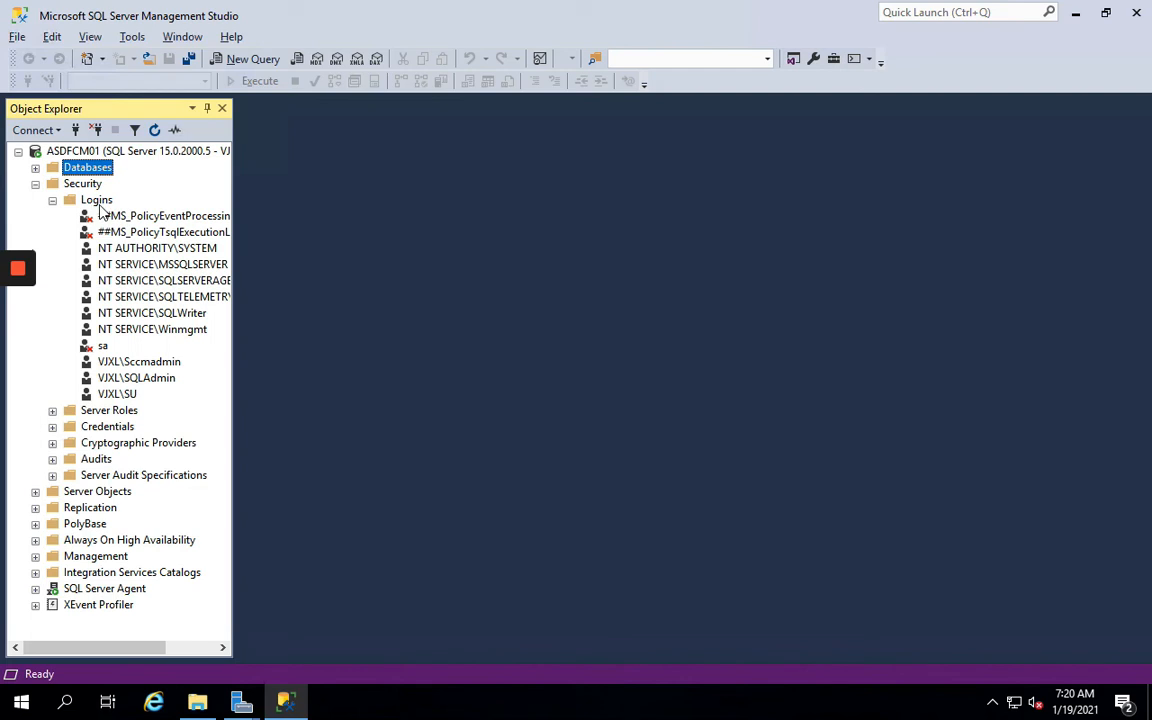
pyautogui.click(134, 362)
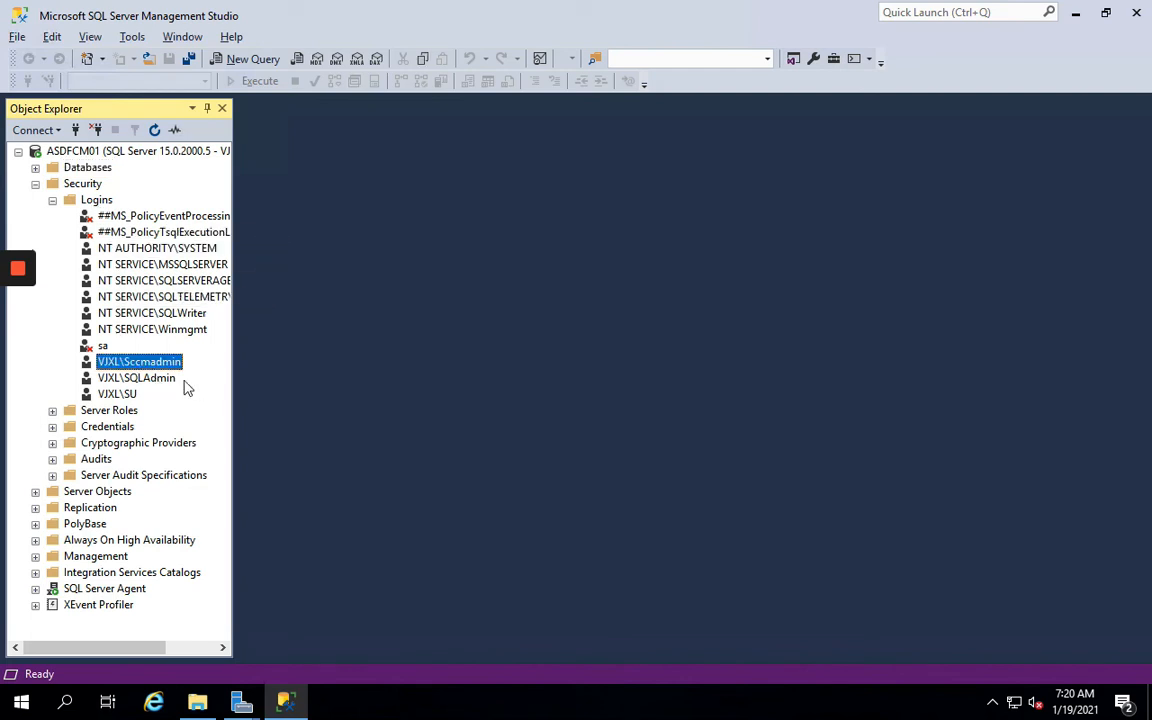
pyautogui.rightClick(157, 370)
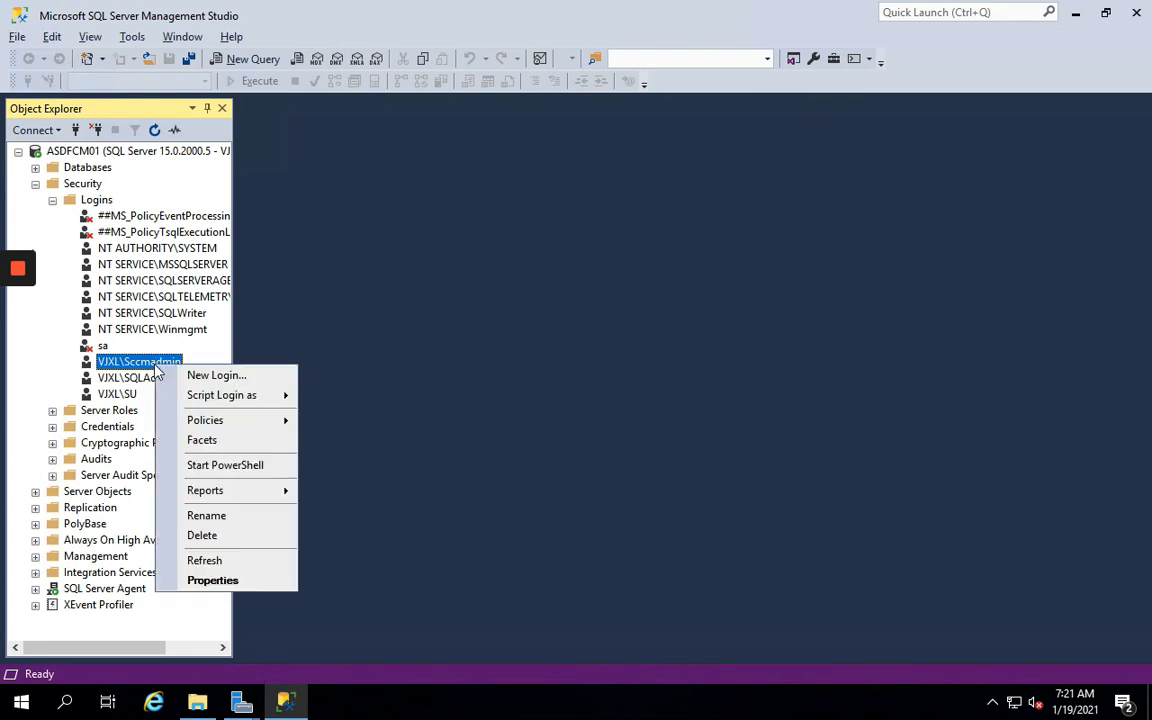
pyautogui.click(211, 576)
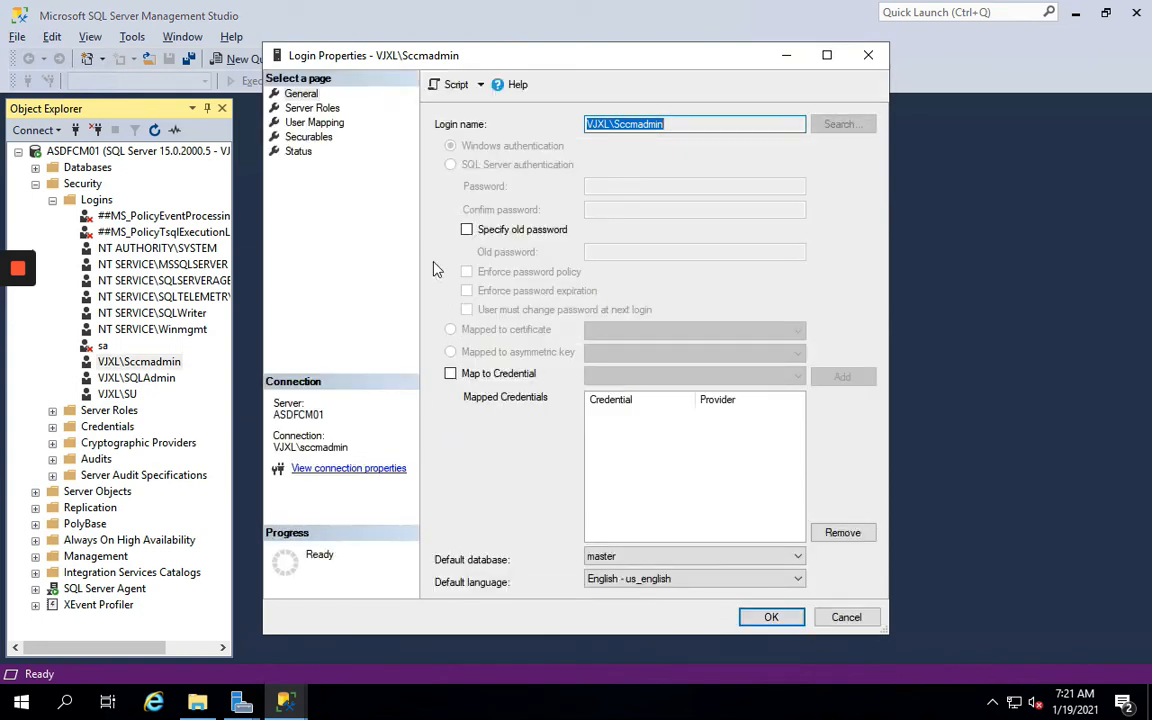
pyautogui.click(310, 109)
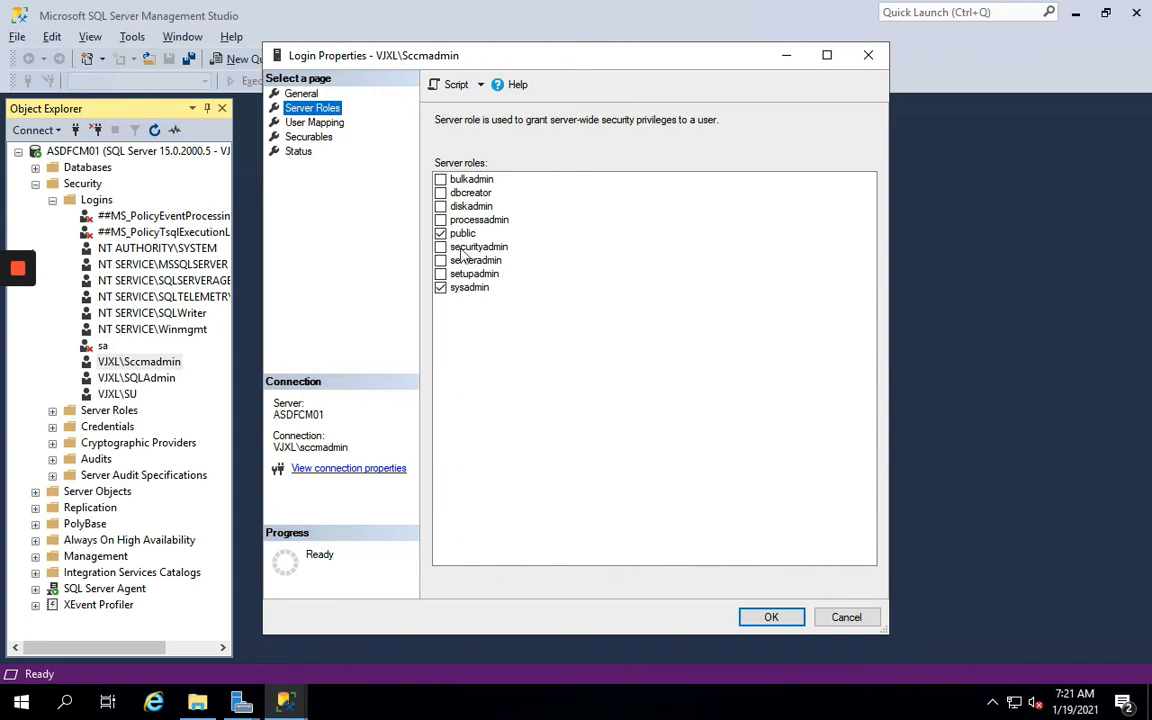
pyautogui.click(771, 618)
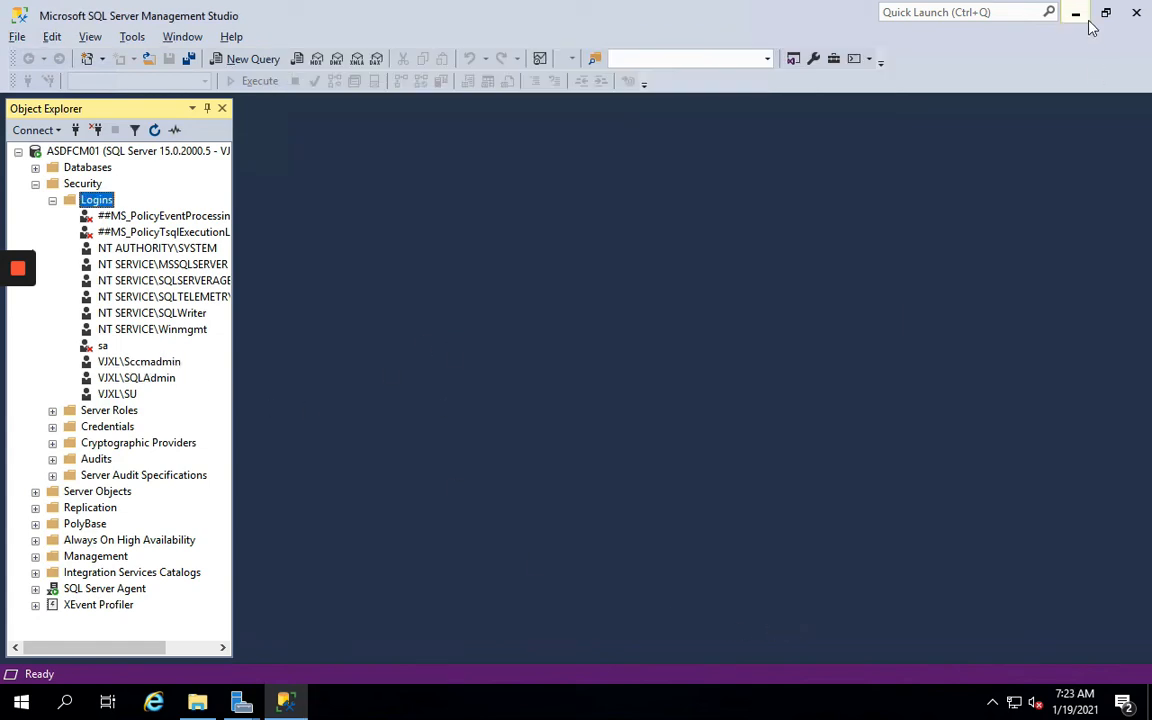
# Close the finished WSUS wizard and open C:\Lab showing the adksetup and adkwinpesetup installers
pyautogui.click(1075, 14)
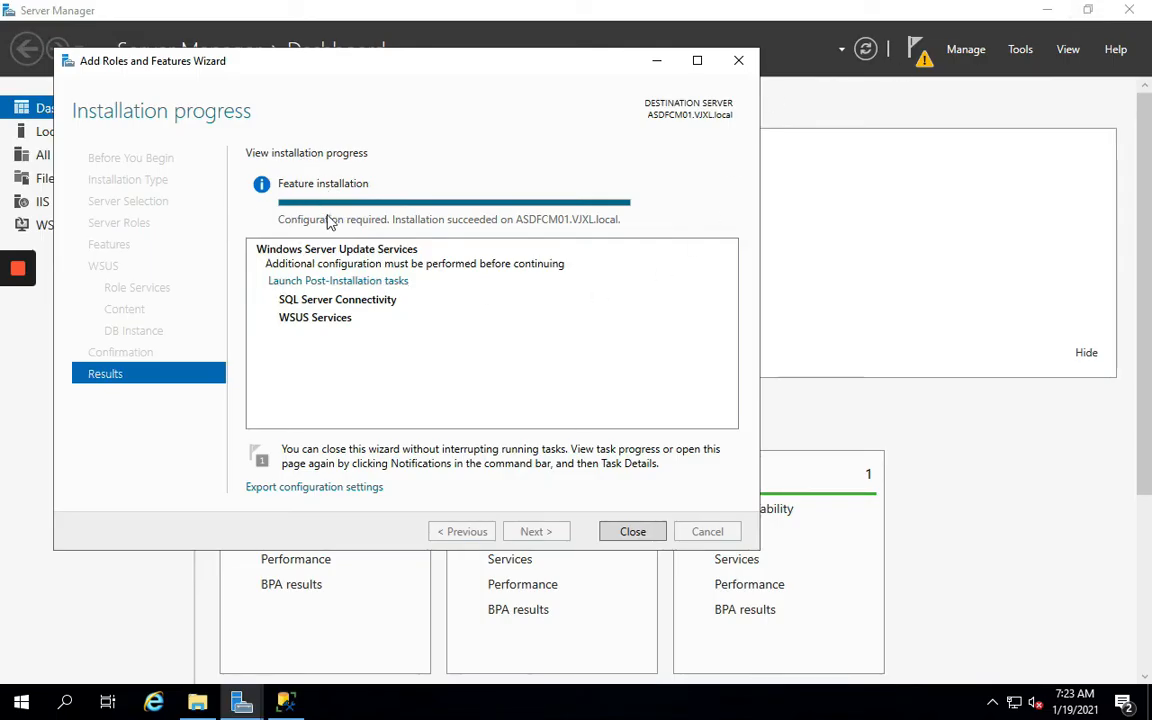
pyautogui.click(614, 533)
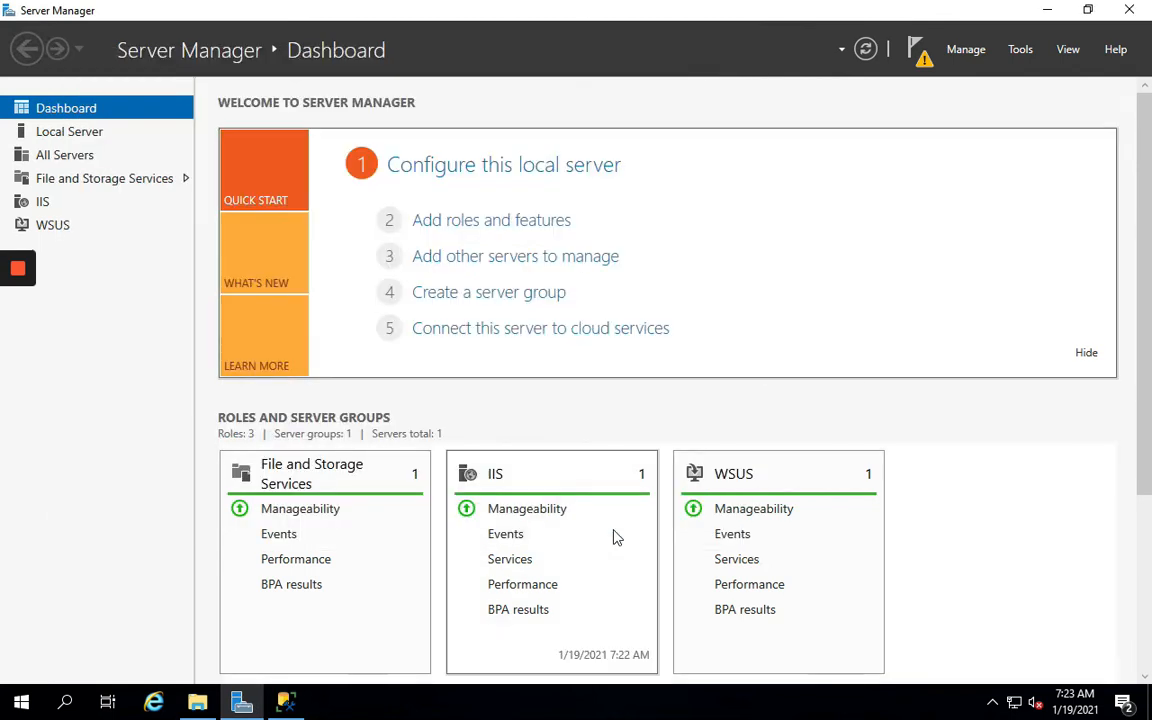
pyautogui.moveTo(1052, 12)
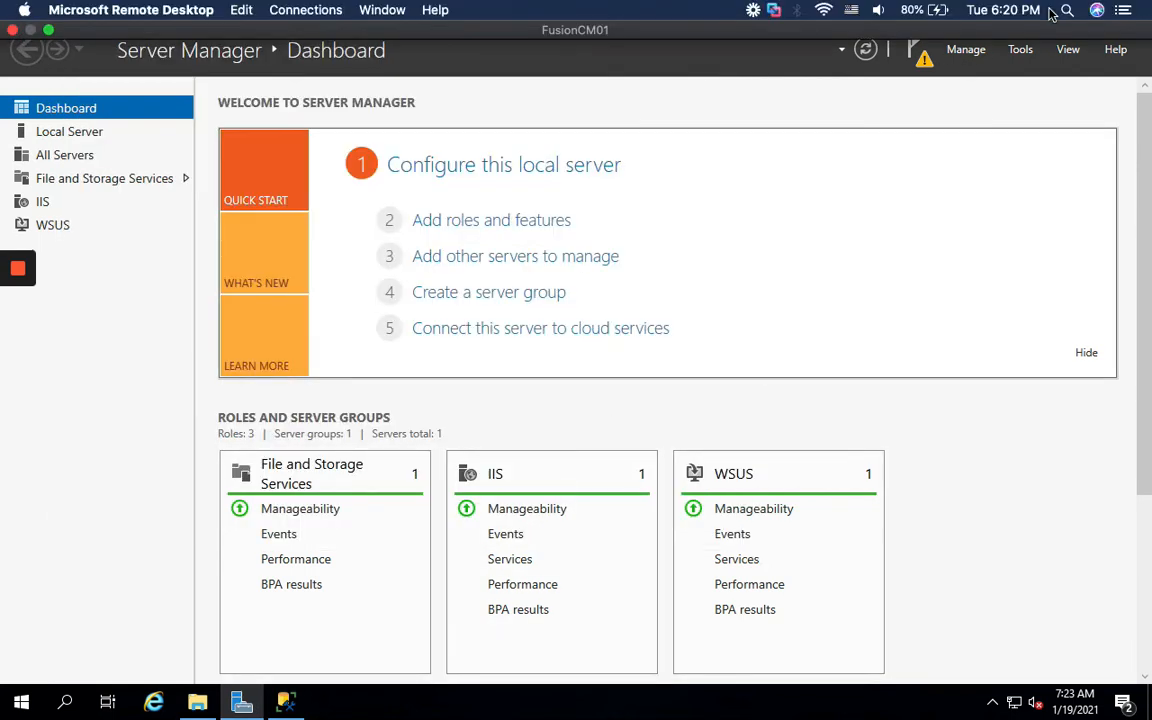
pyautogui.click(197, 703)
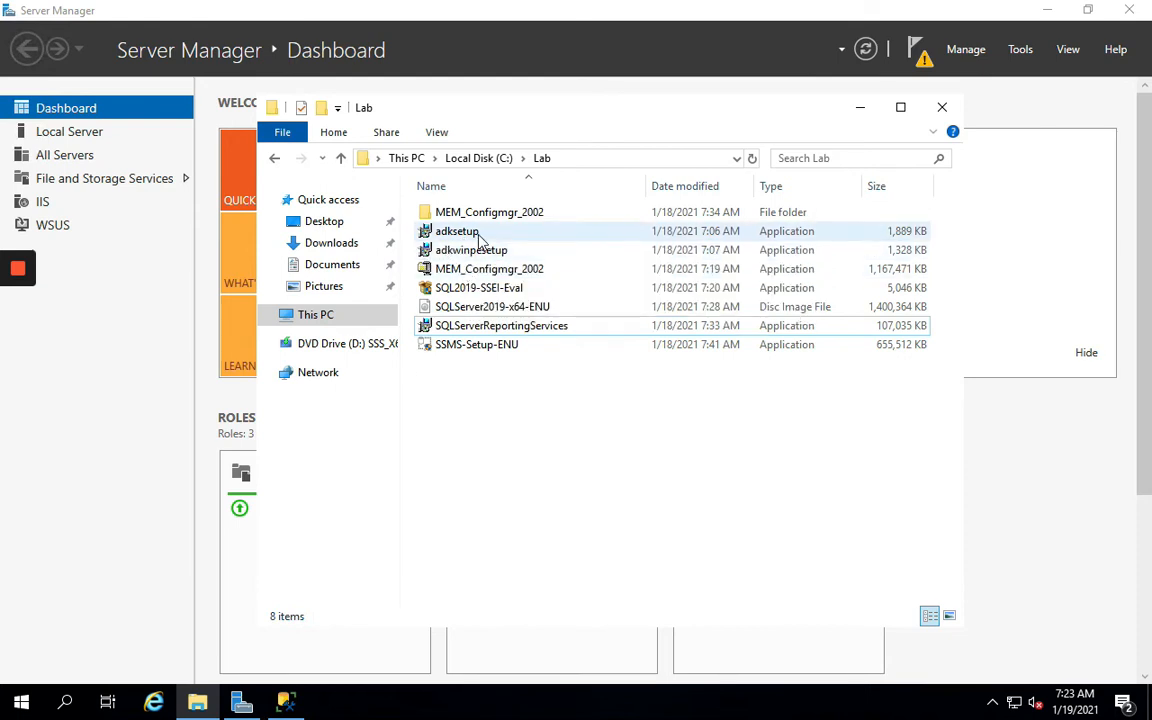
pyautogui.moveTo(480, 240)
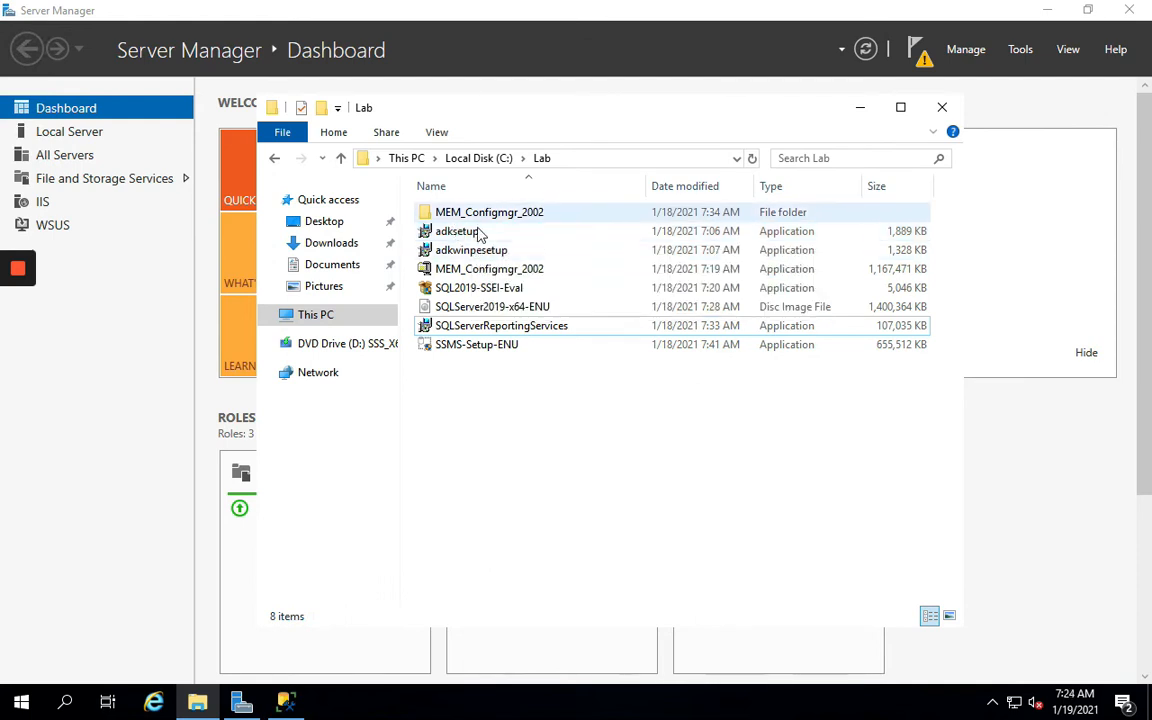
pyautogui.moveTo(498, 258)
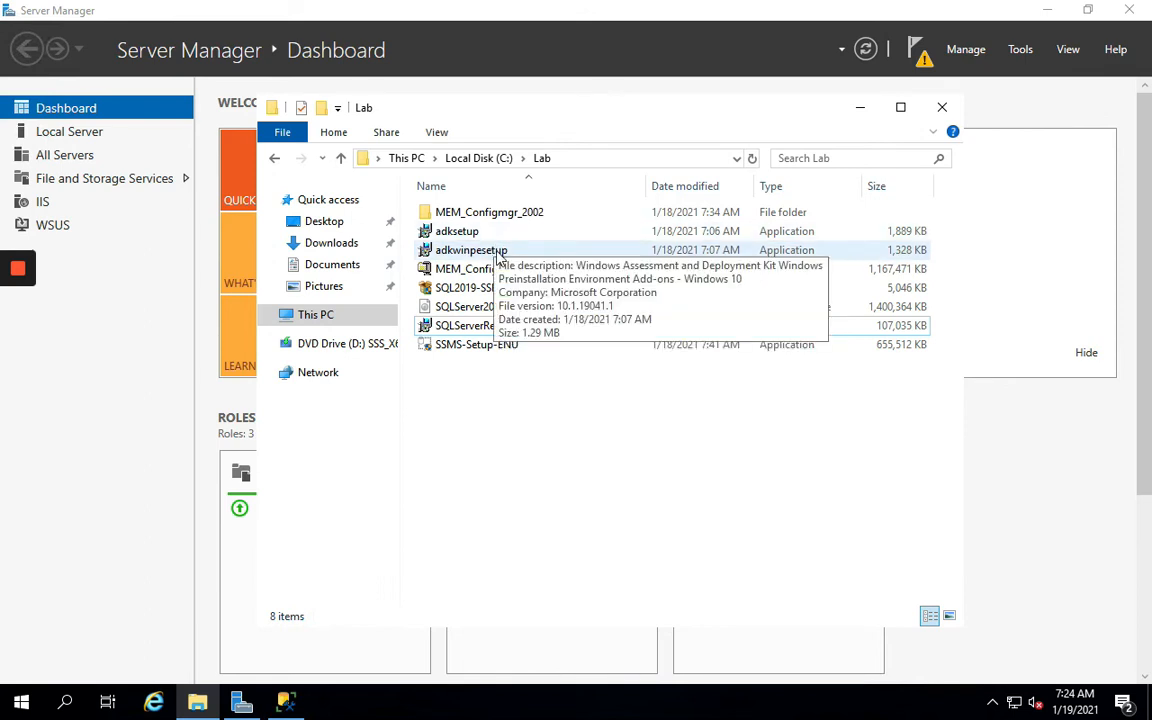
pyautogui.moveTo(469, 238)
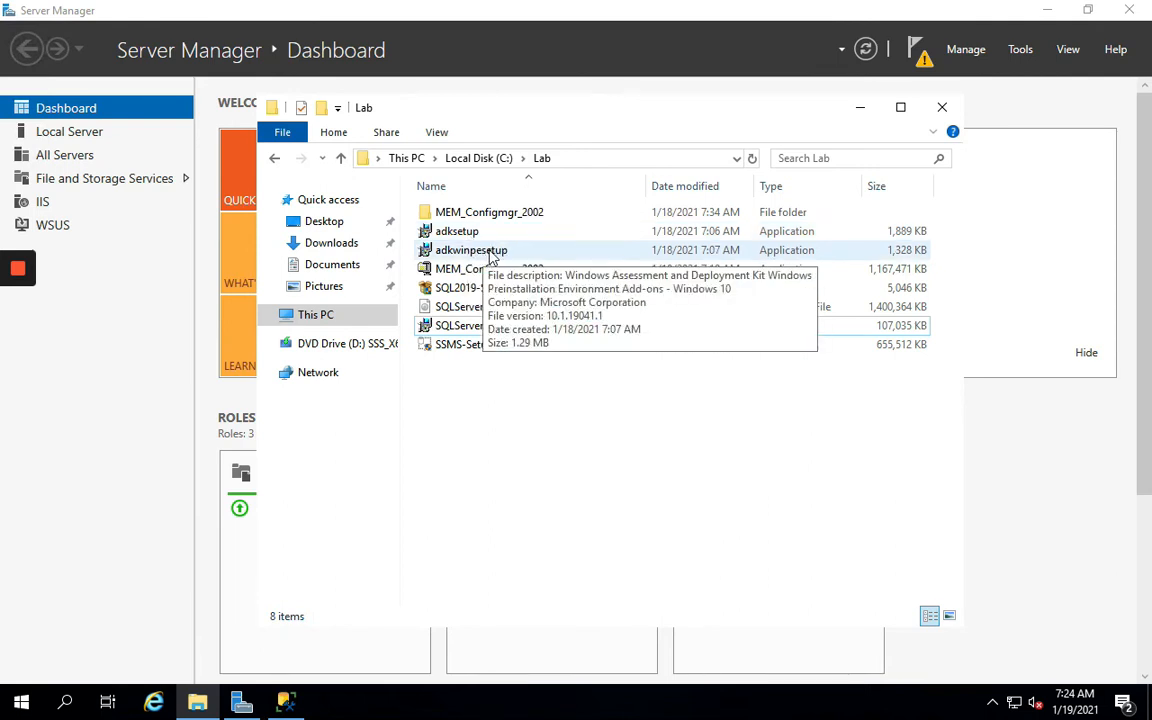
# Run adksetup as administrator with the default path, no usage data sharing, and license accepted
pyautogui.click(456, 232)
pyautogui.rightClick(457, 234)
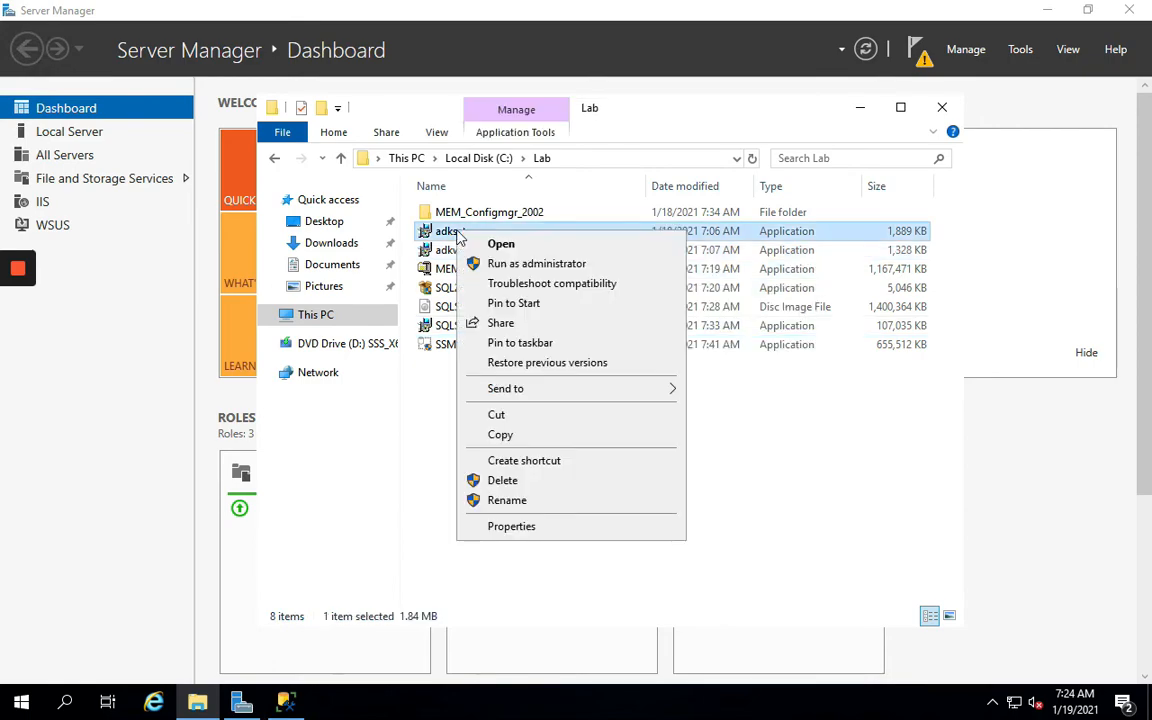
pyautogui.click(489, 264)
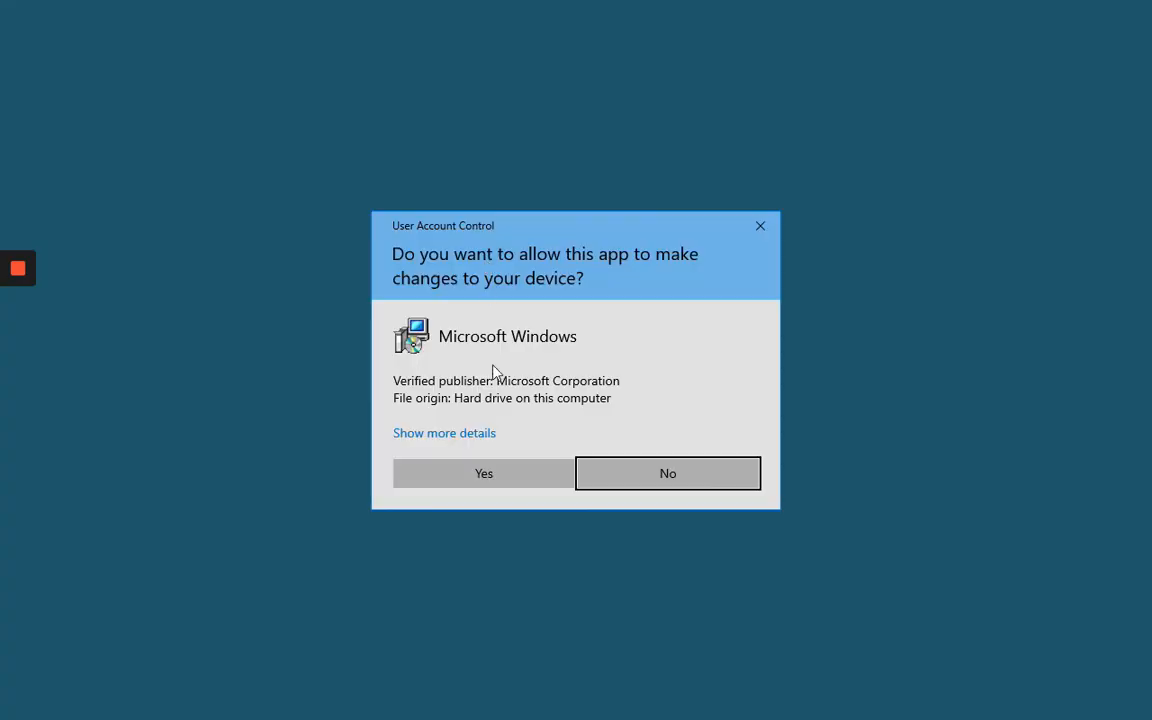
pyautogui.click(505, 473)
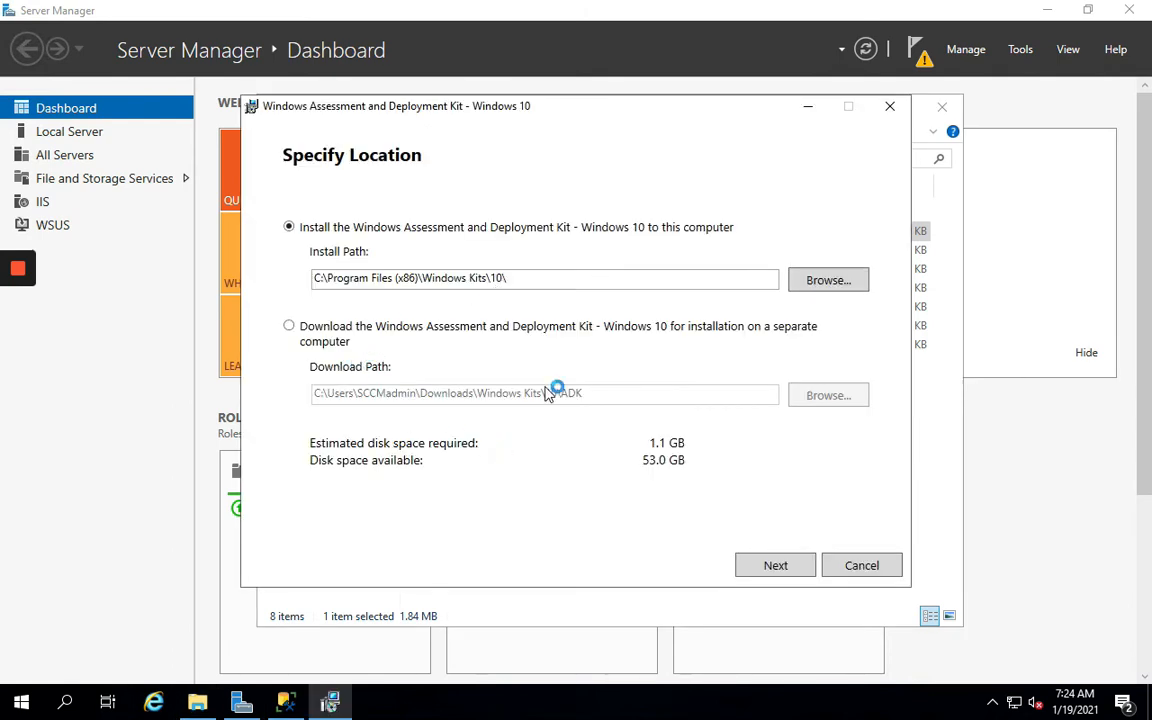
pyautogui.click(784, 570)
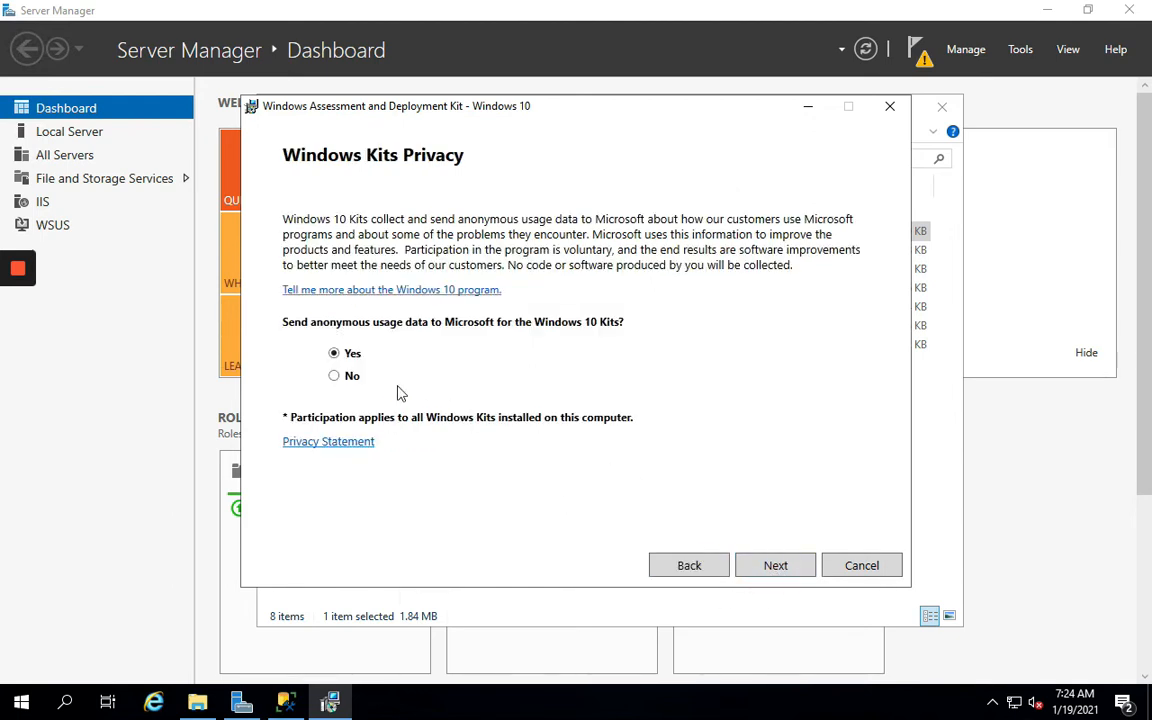
pyautogui.click(350, 377)
pyautogui.click(775, 570)
pyautogui.click(762, 570)
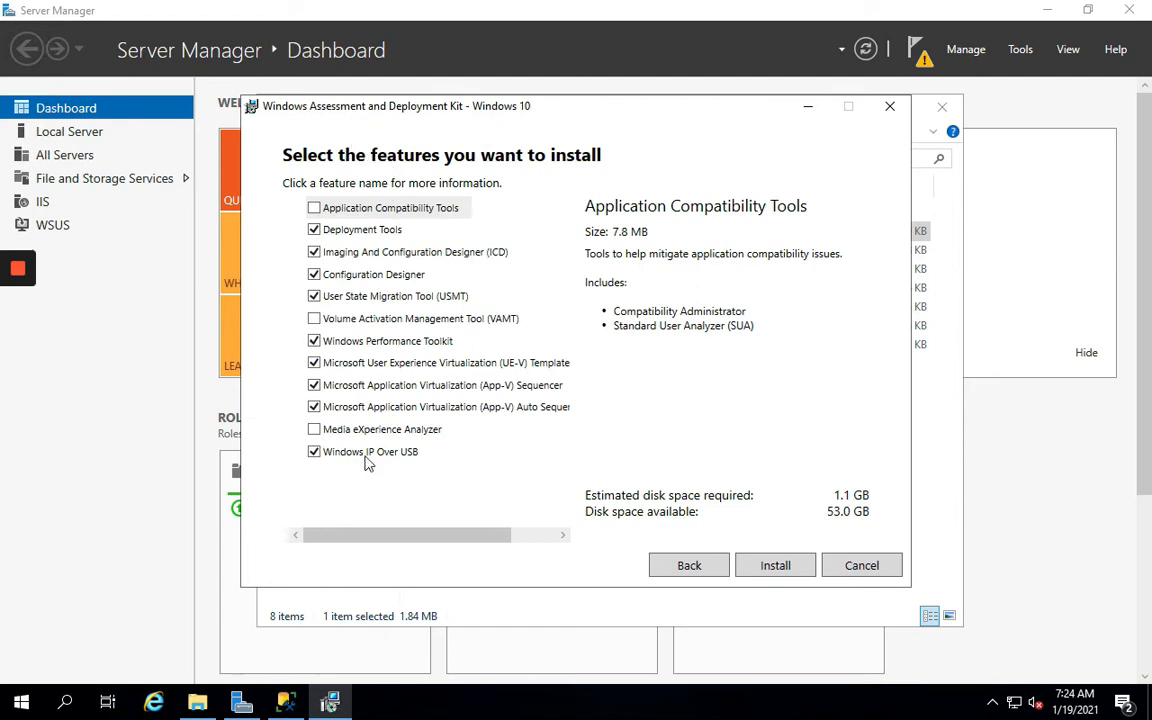
# Install only Deployment Tools and User State Migration Tool, excluding all other ADK features
pyautogui.click(314, 452)
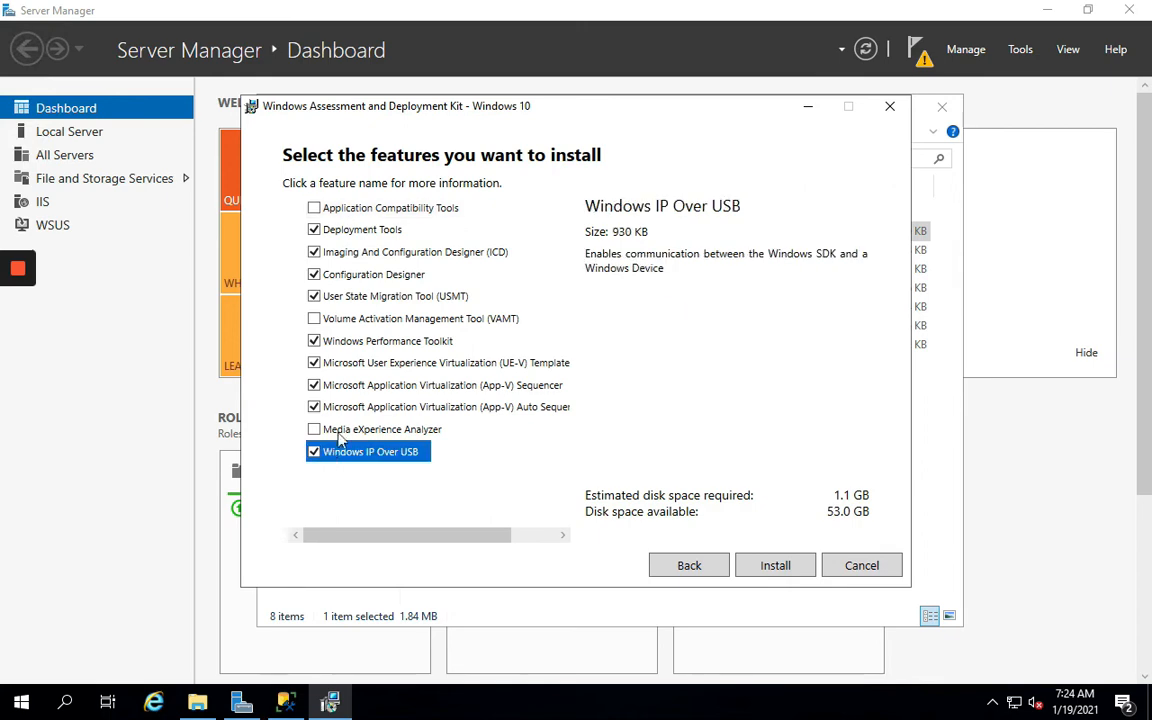
pyautogui.click(306, 407)
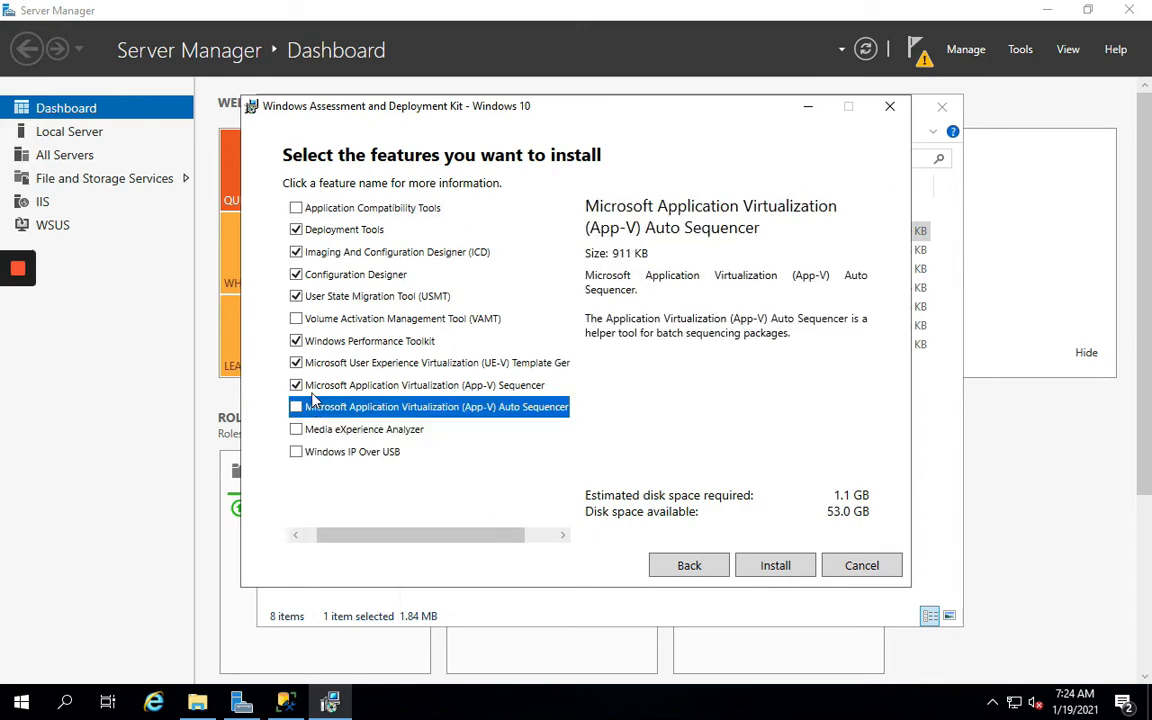
pyautogui.click(296, 385)
pyautogui.click(296, 363)
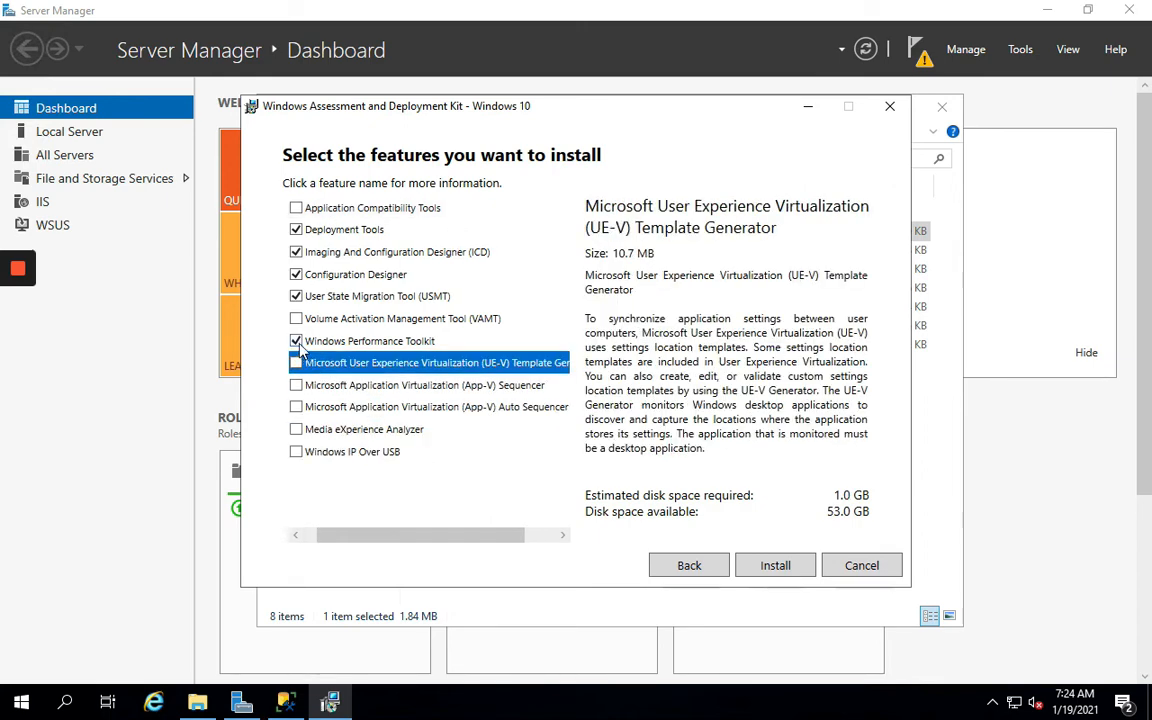
pyautogui.click(296, 341)
pyautogui.click(291, 274)
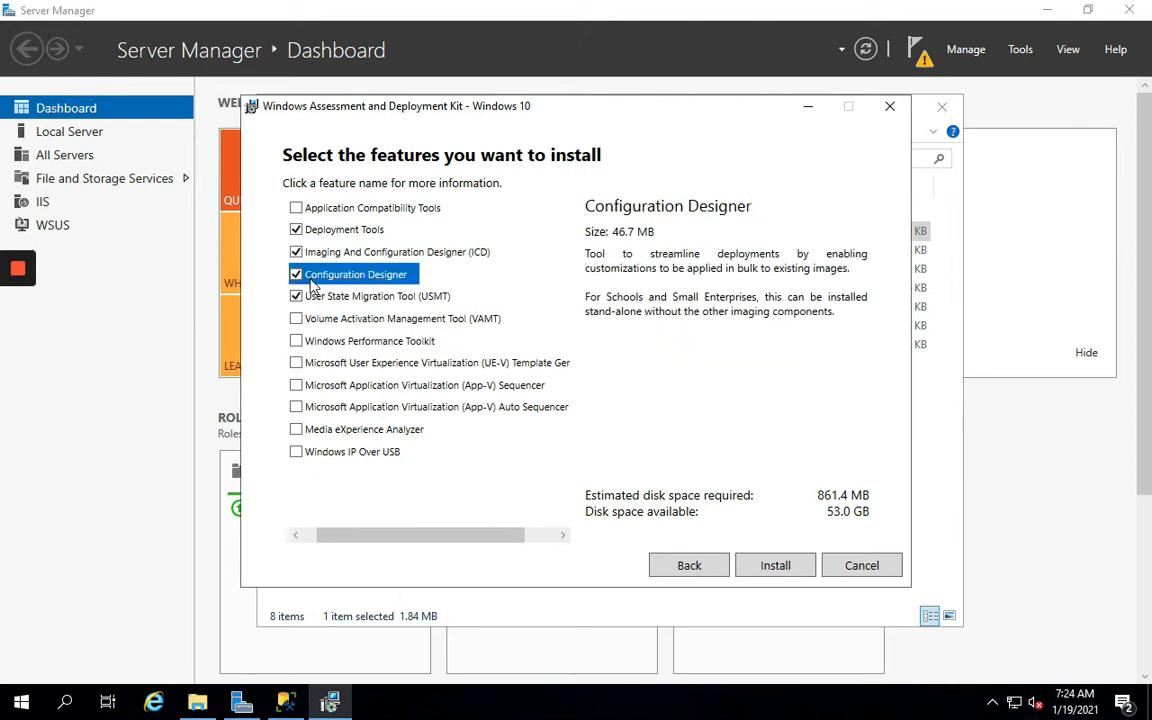
pyautogui.click(296, 276)
pyautogui.click(330, 229)
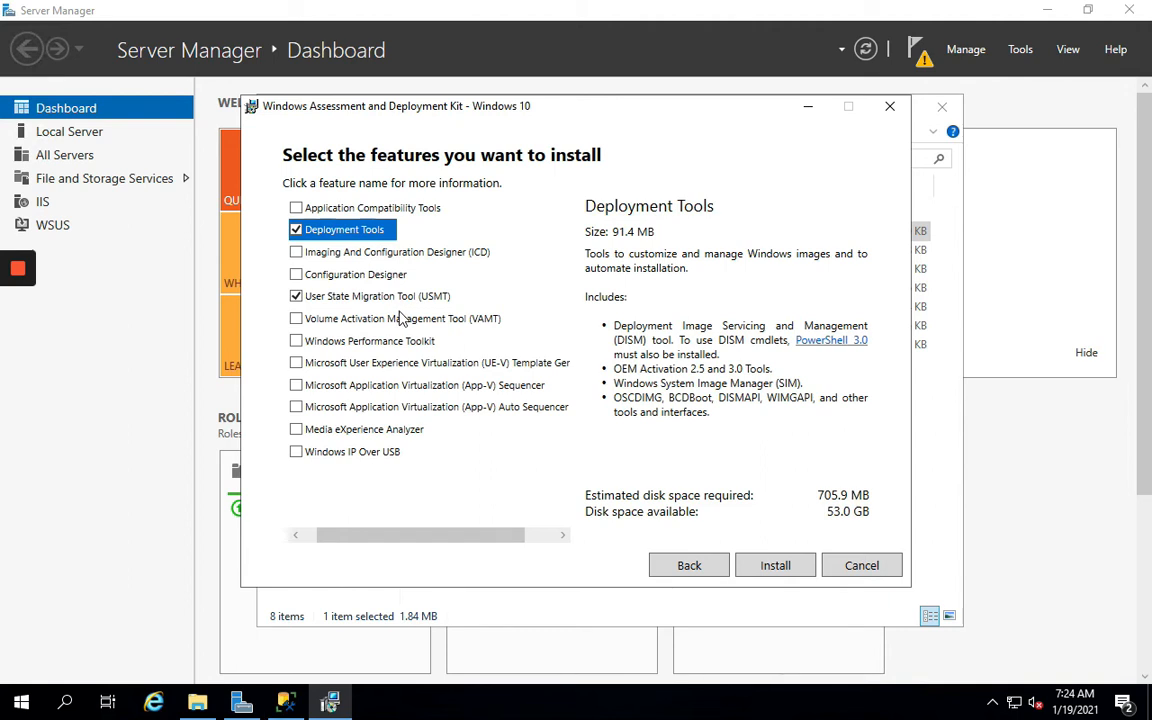
pyautogui.click(753, 571)
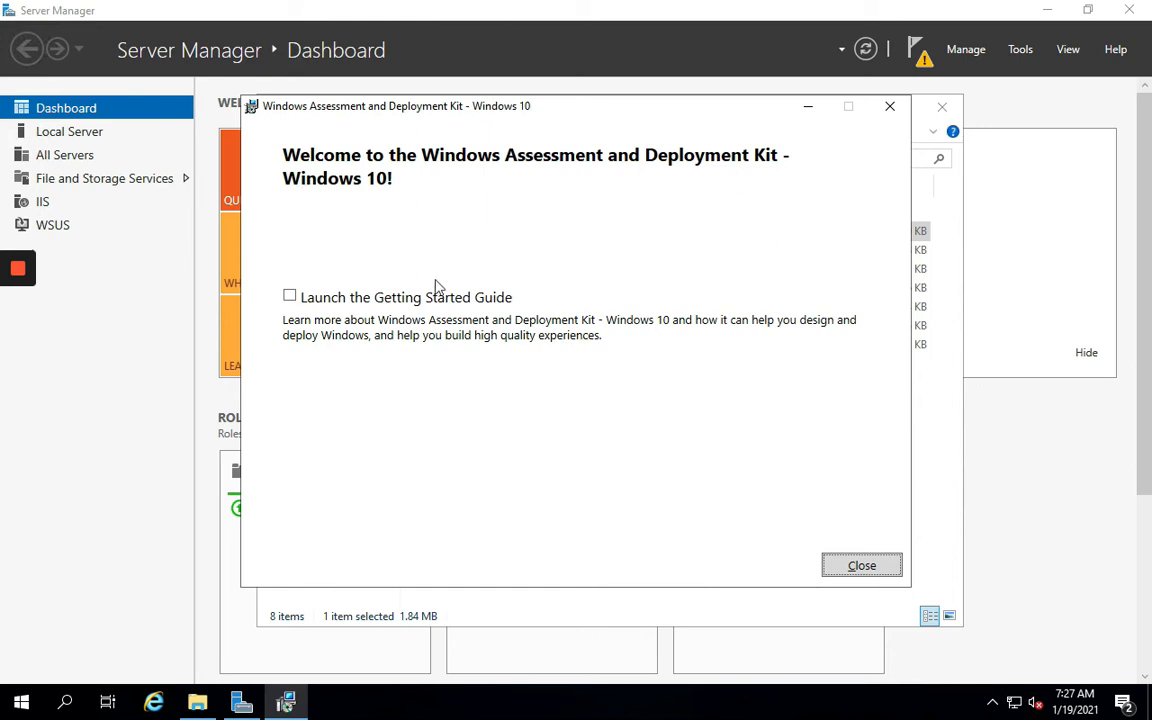
# Run adkwinpesetup as administrator and install Windows PE with default location and no usage data
pyautogui.click(862, 566)
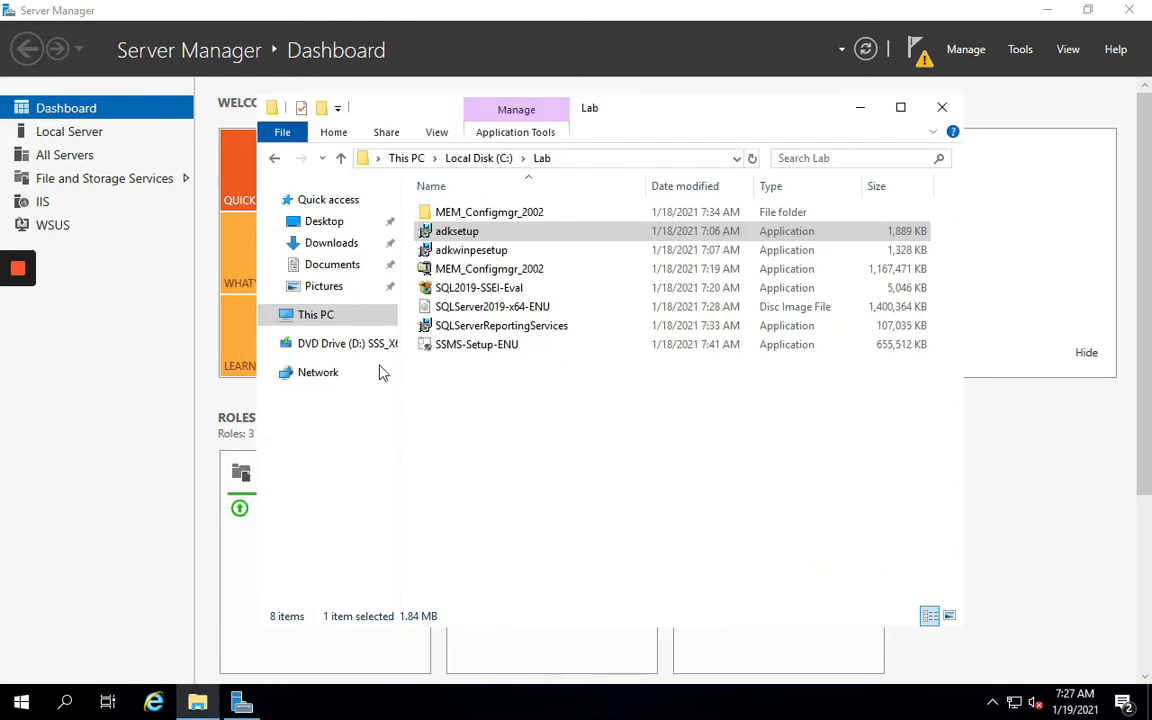
pyautogui.rightClick(487, 255)
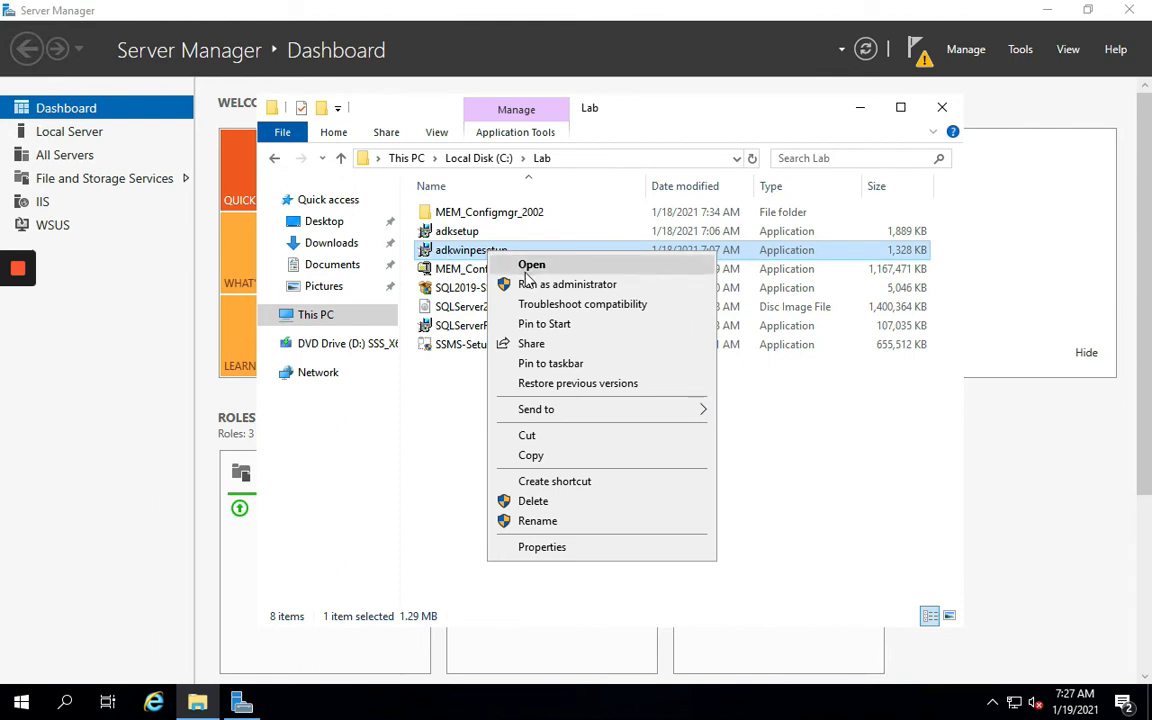
pyautogui.click(560, 284)
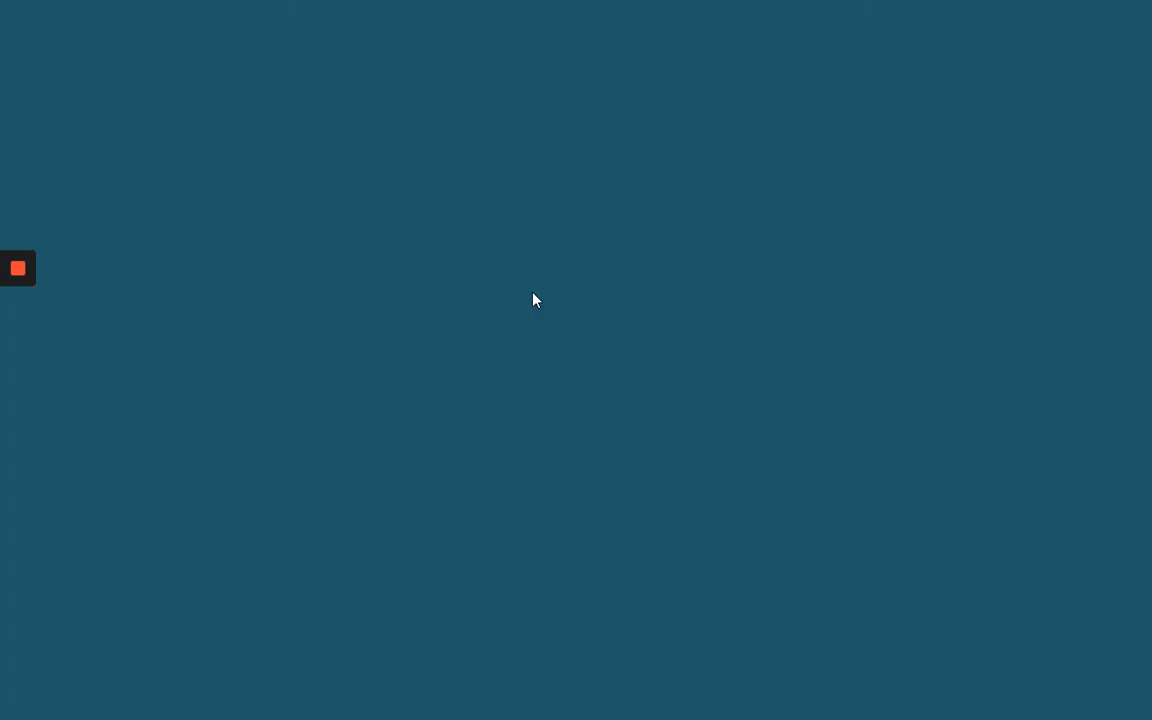
pyautogui.click(486, 474)
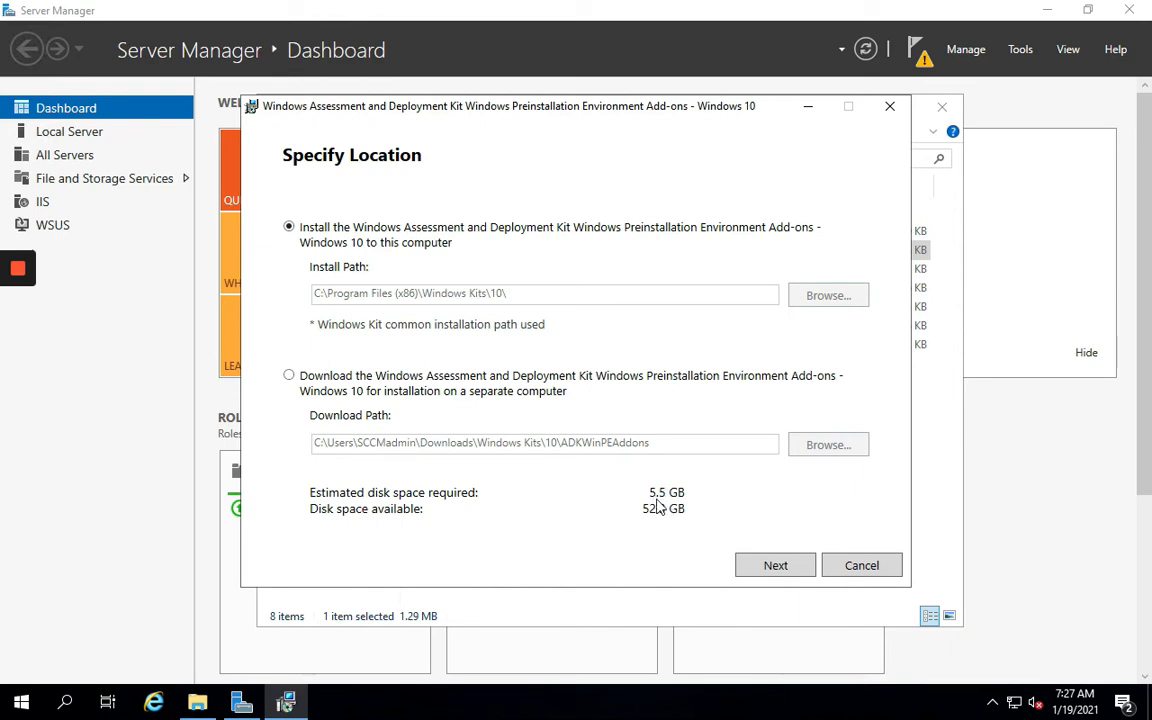
pyautogui.click(768, 575)
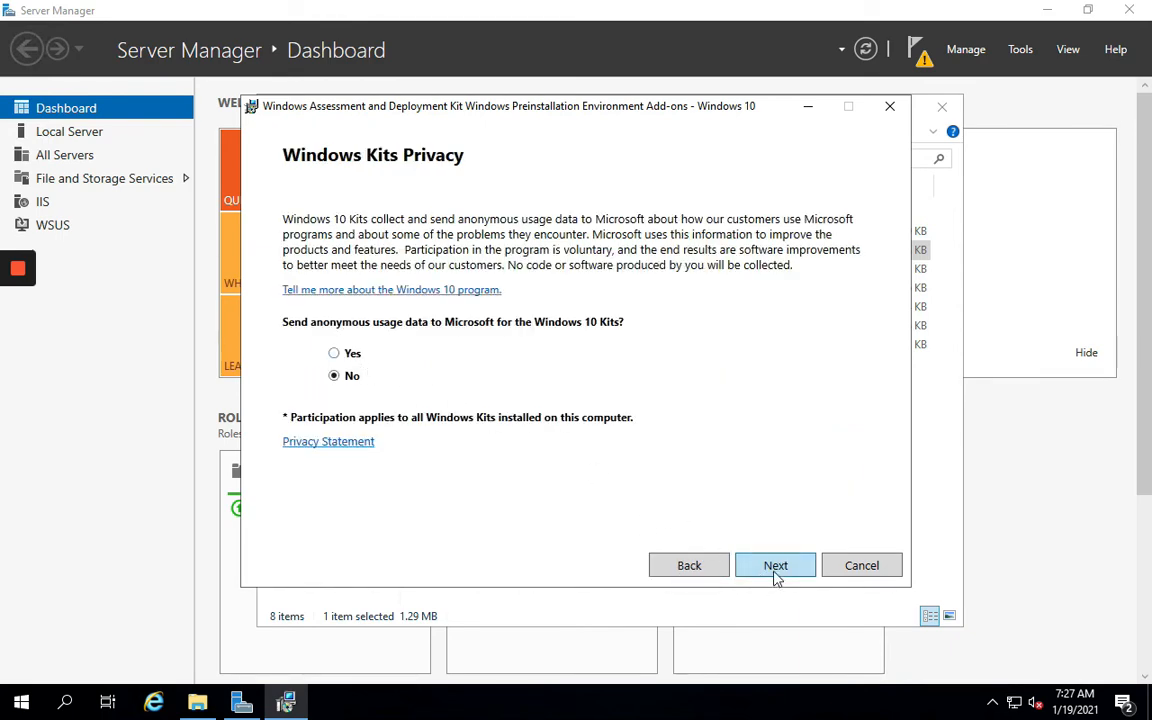
pyautogui.click(777, 576)
pyautogui.click(775, 574)
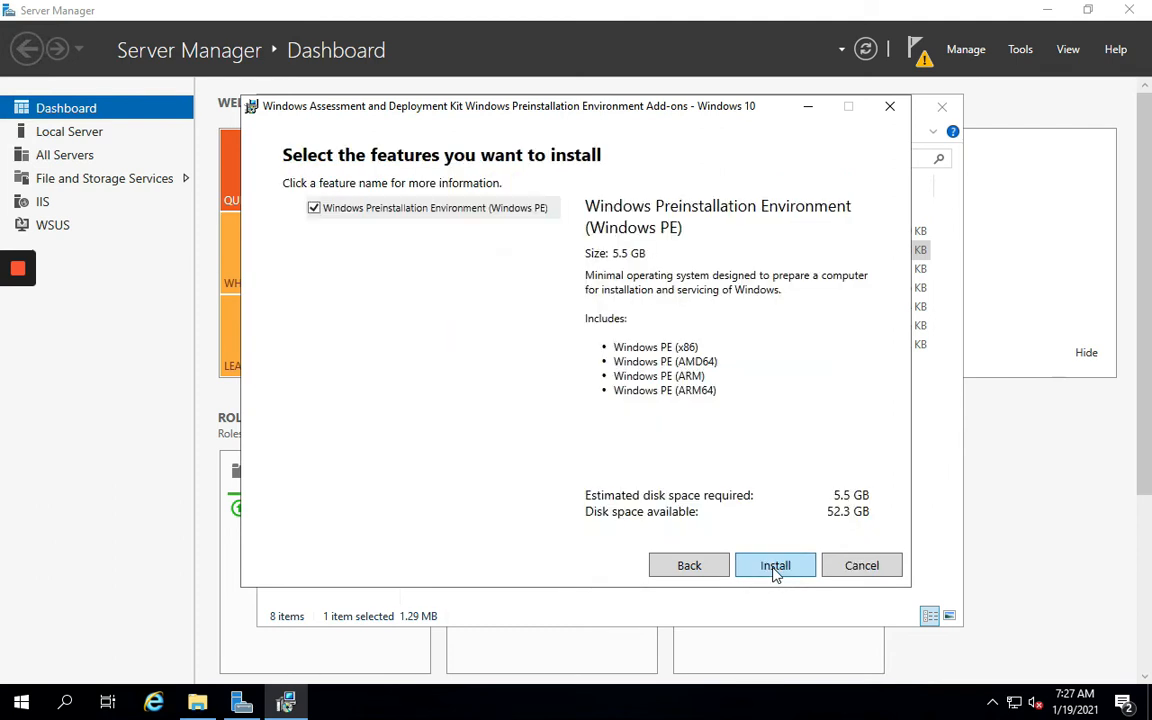
pyautogui.click(775, 567)
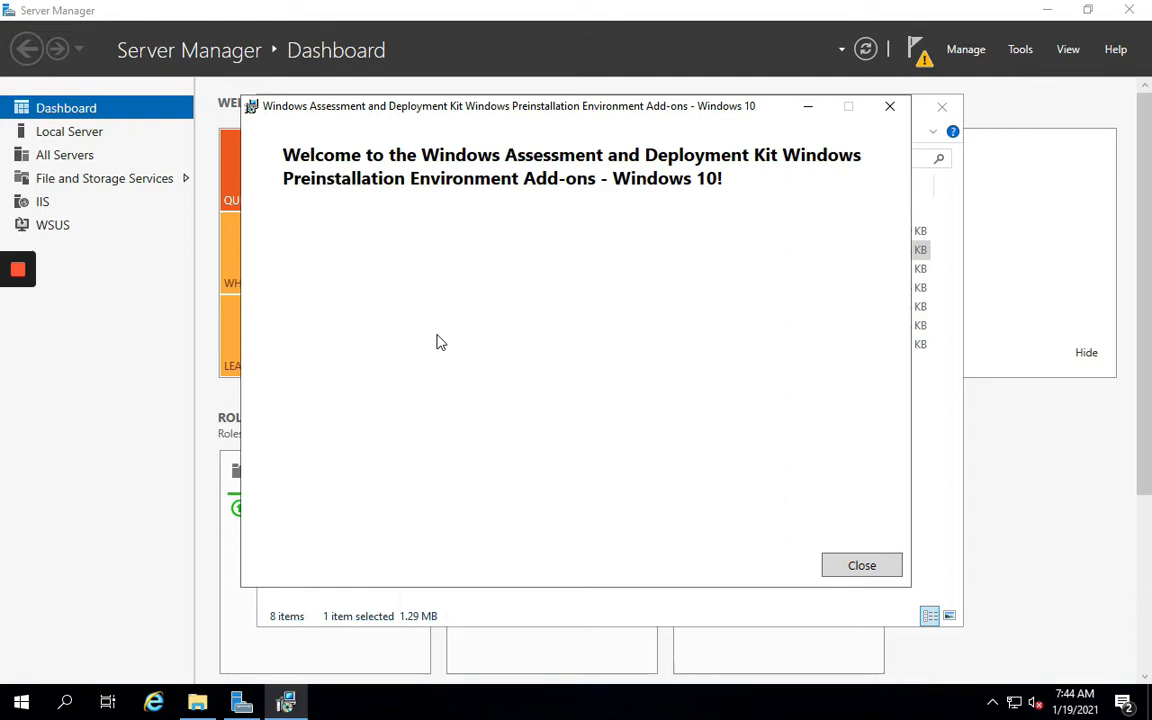
pyautogui.press('super+Tab')
pyautogui.press('super+Tab')
pyautogui.press('super+Tab')
pyautogui.press('super+Tab')
pyautogui.press('super+Tab')
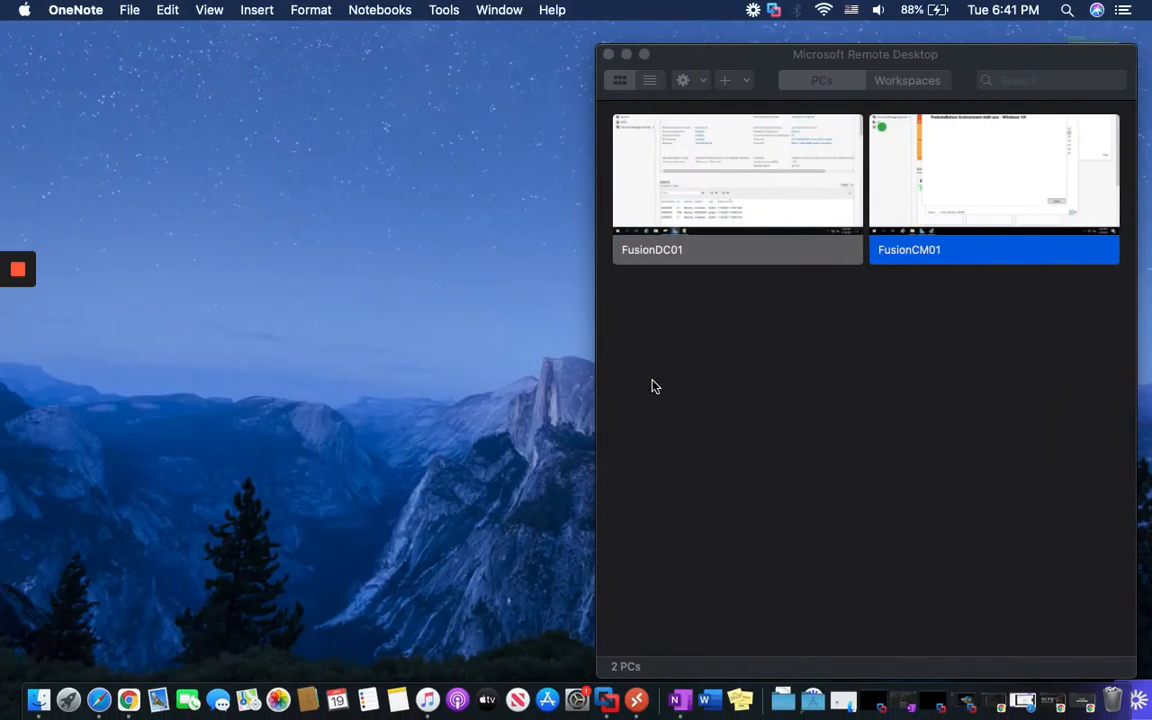
# Colour the first four Step 1 checklist items and the WSUS item green
pyautogui.click(676, 704)
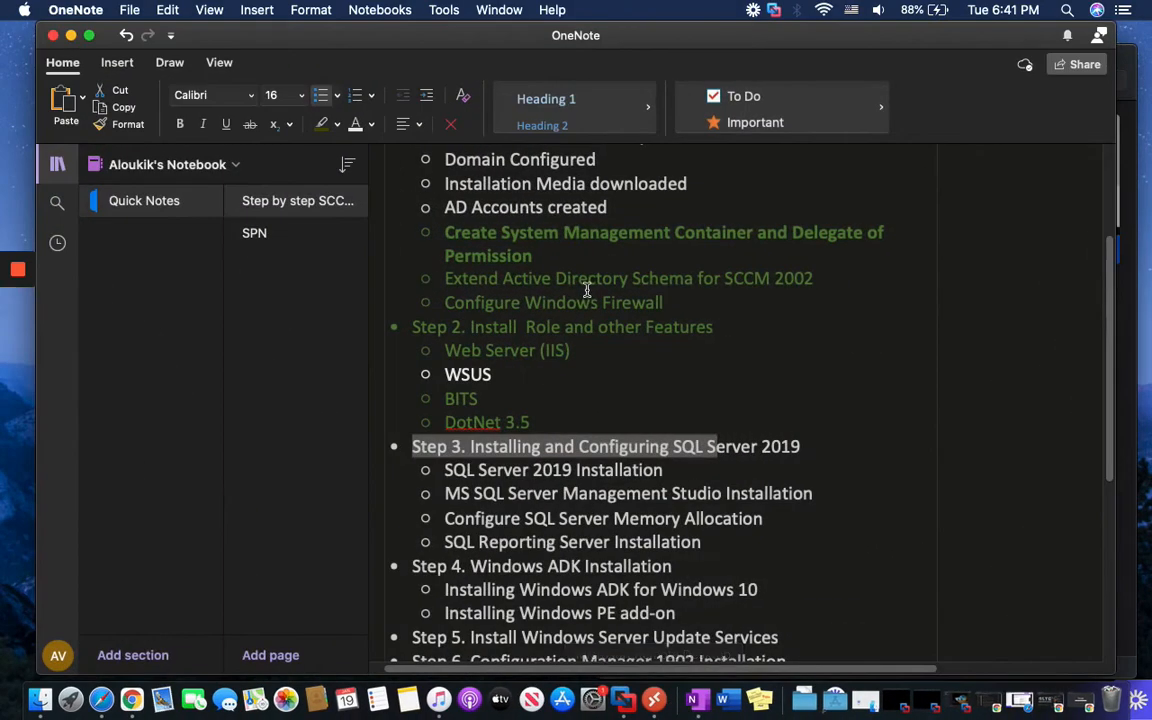
pyautogui.scroll(2, 563, 370)
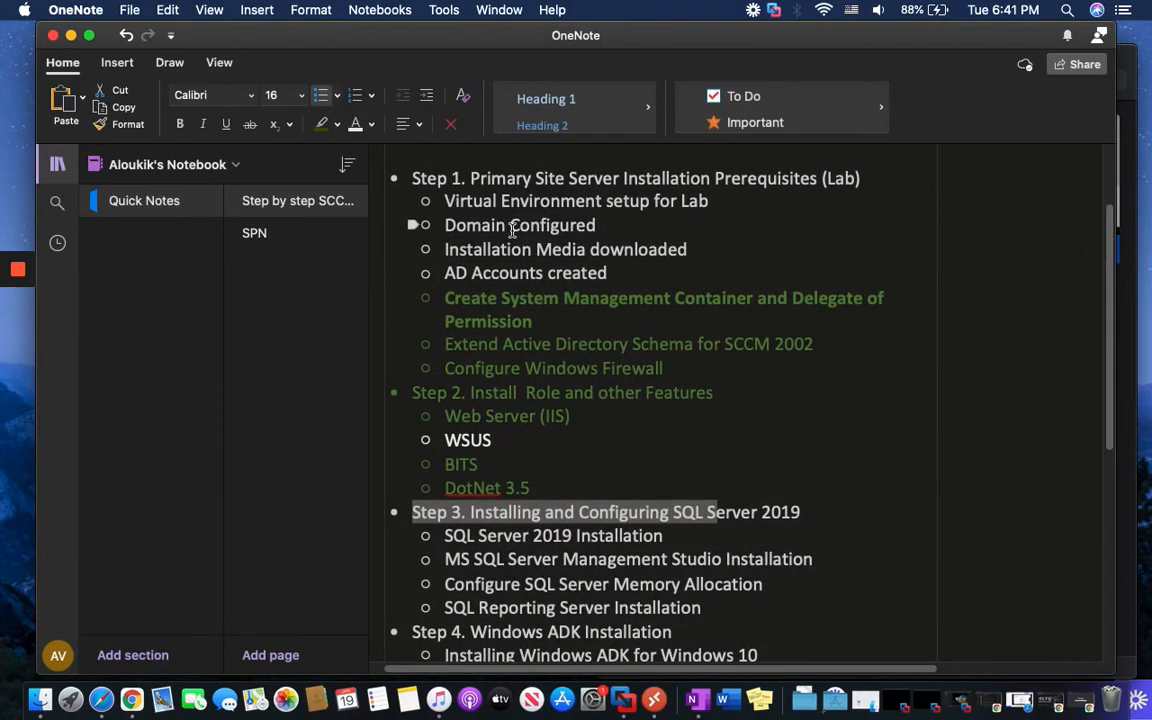
pyautogui.moveTo(545, 268); pyautogui.dragTo(451, 197)
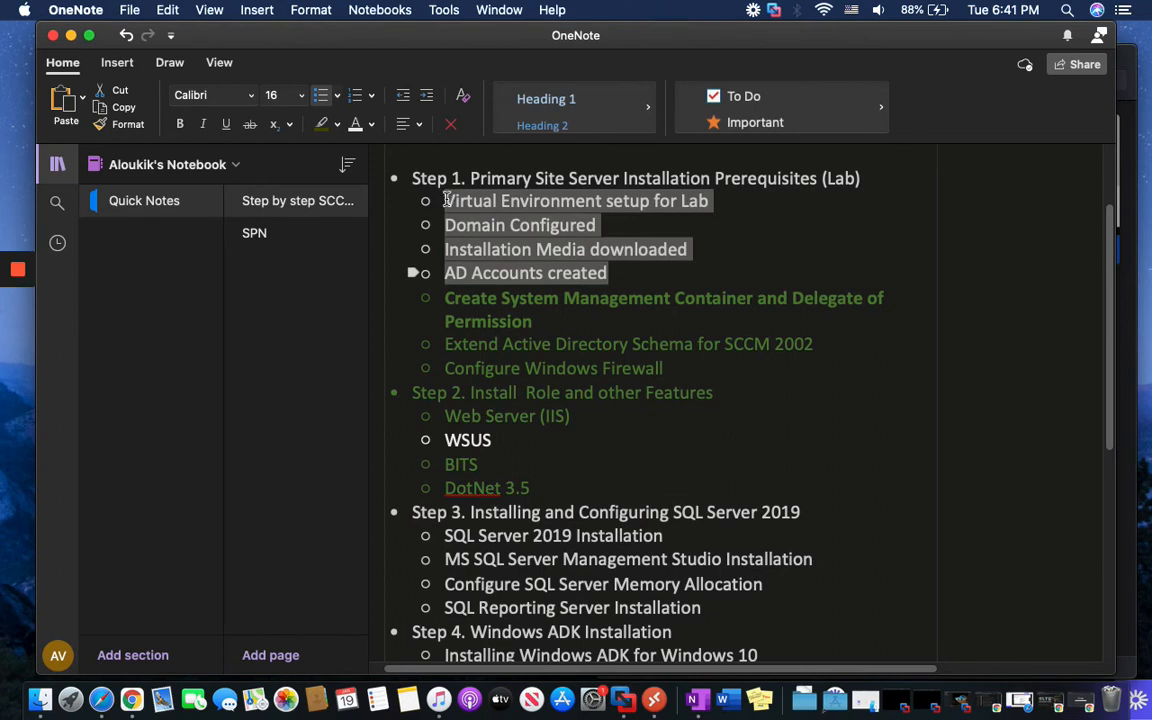
pyautogui.click(371, 126)
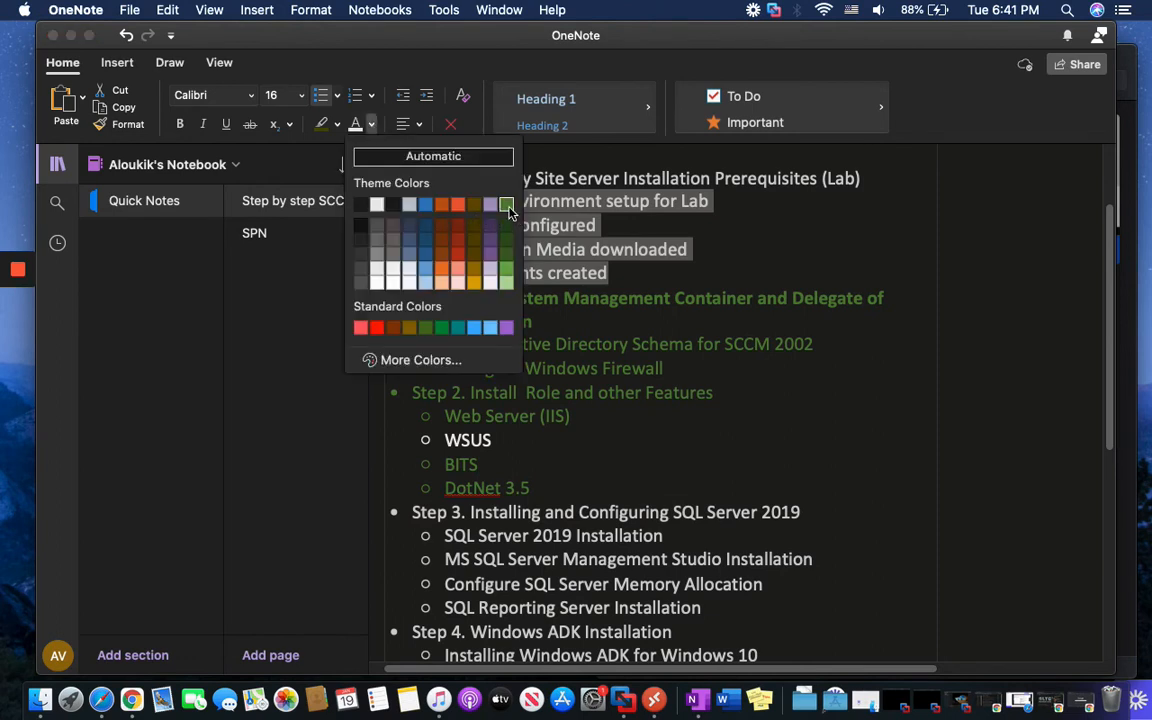
pyautogui.click(506, 205)
pyautogui.click(541, 320)
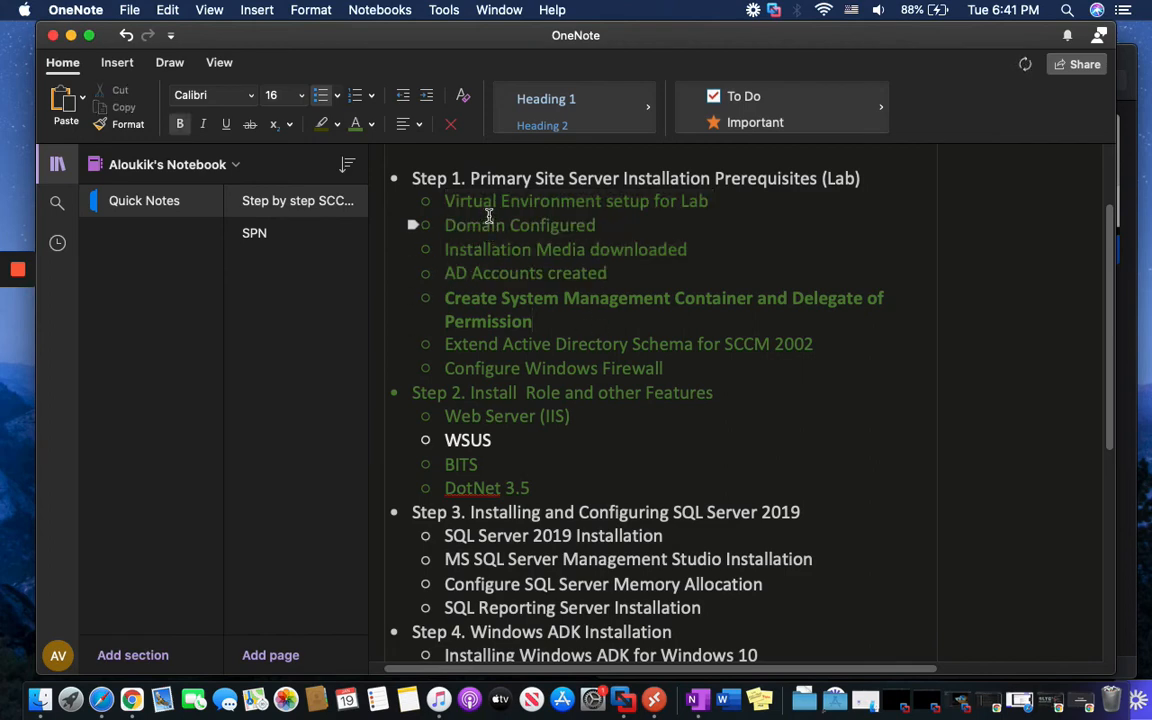
pyautogui.moveTo(445, 225); pyautogui.dragTo(597, 230)
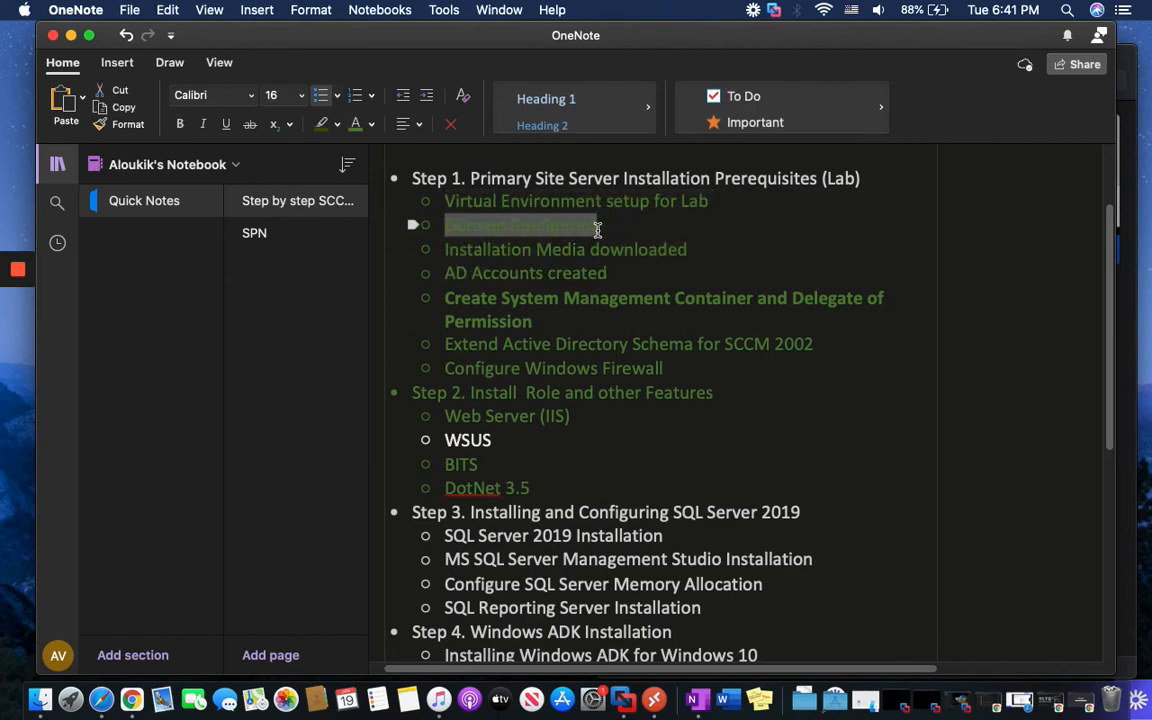
pyautogui.click(448, 250)
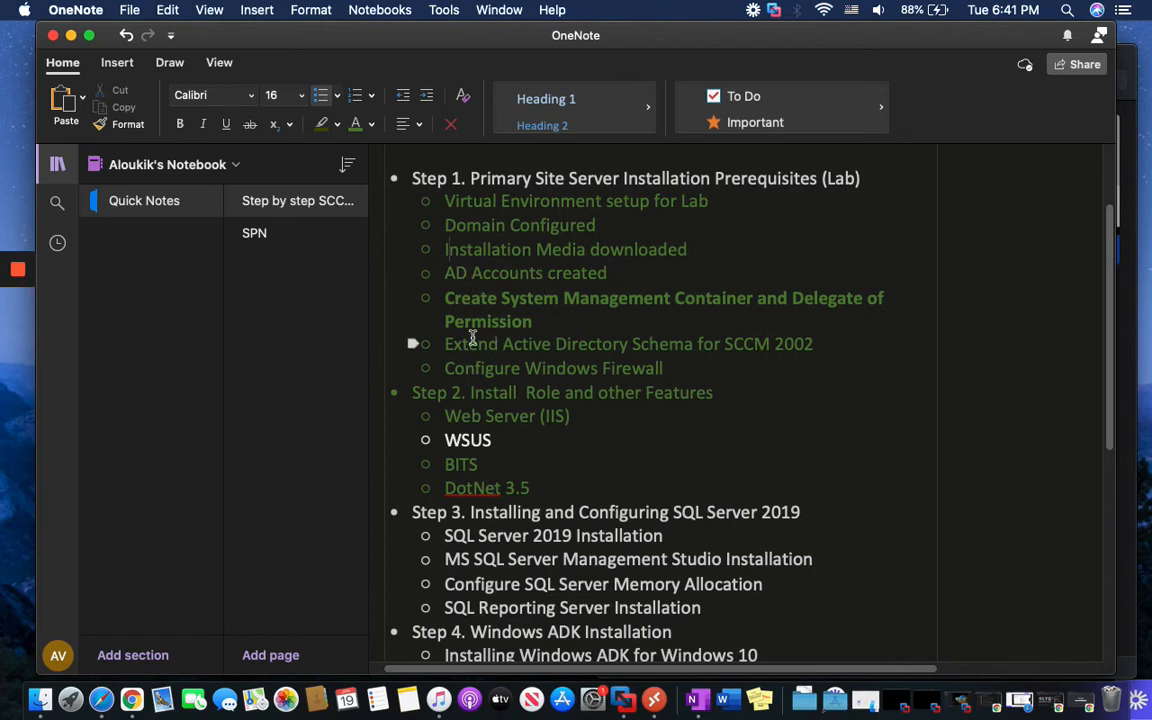
pyautogui.moveTo(495, 441); pyautogui.dragTo(443, 441)
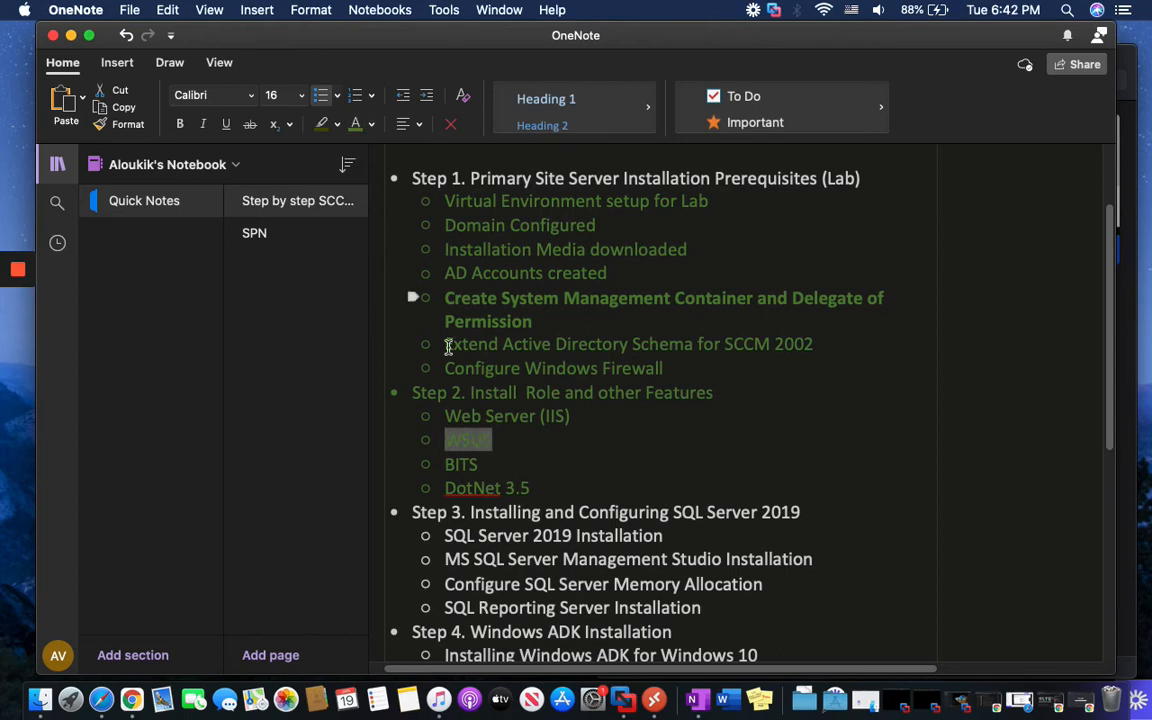
pyautogui.click(553, 484)
# Colour the four Step 3 sub-items green and select the memory allocation item
pyautogui.scroll(-1, 554, 487)
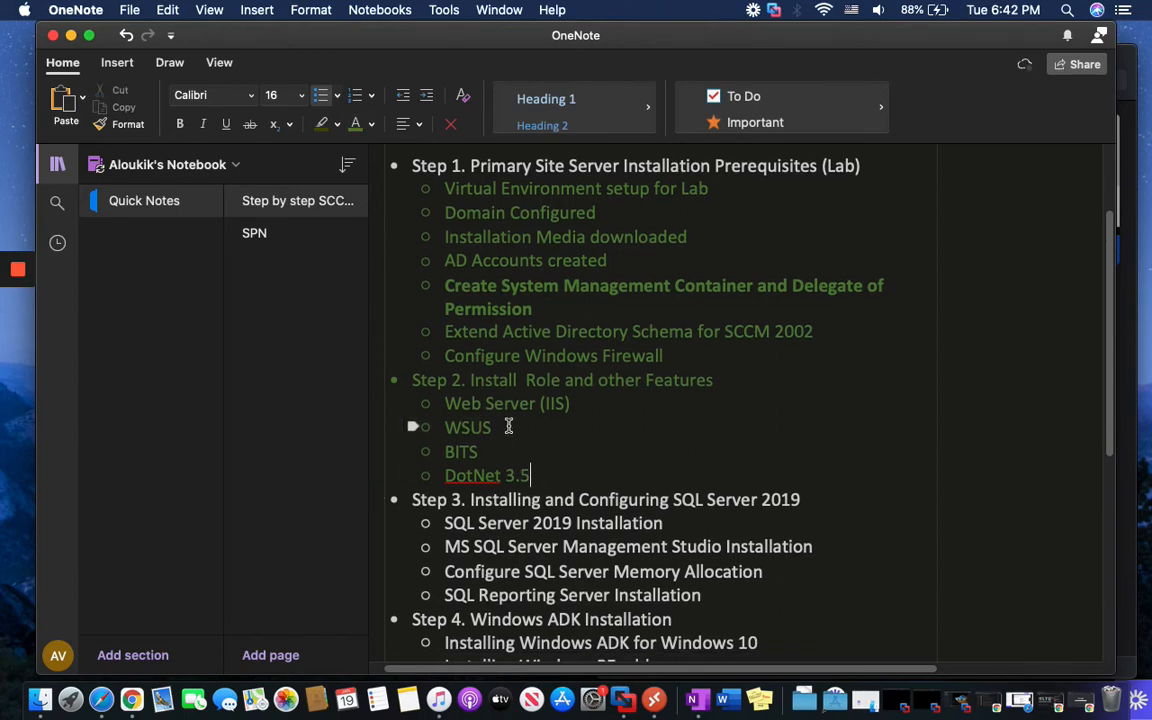
pyautogui.scroll(-1, 535, 475)
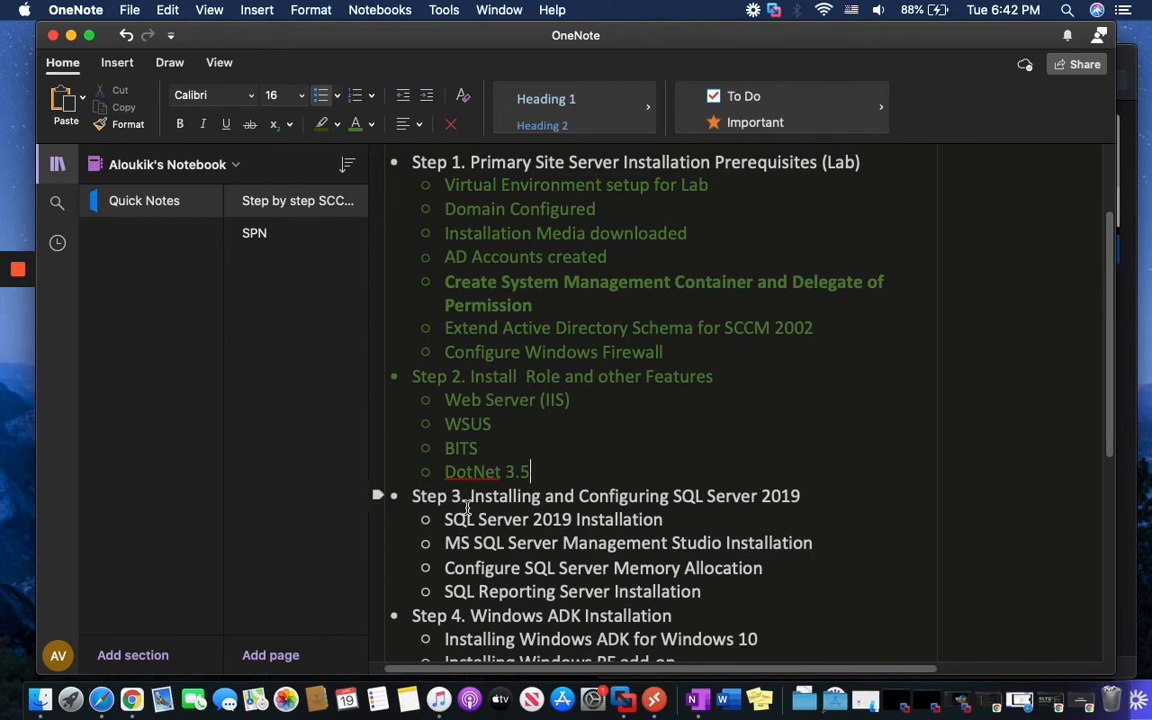
pyautogui.moveTo(445, 519); pyautogui.dragTo(708, 591)
pyautogui.scroll(-1, 708, 590)
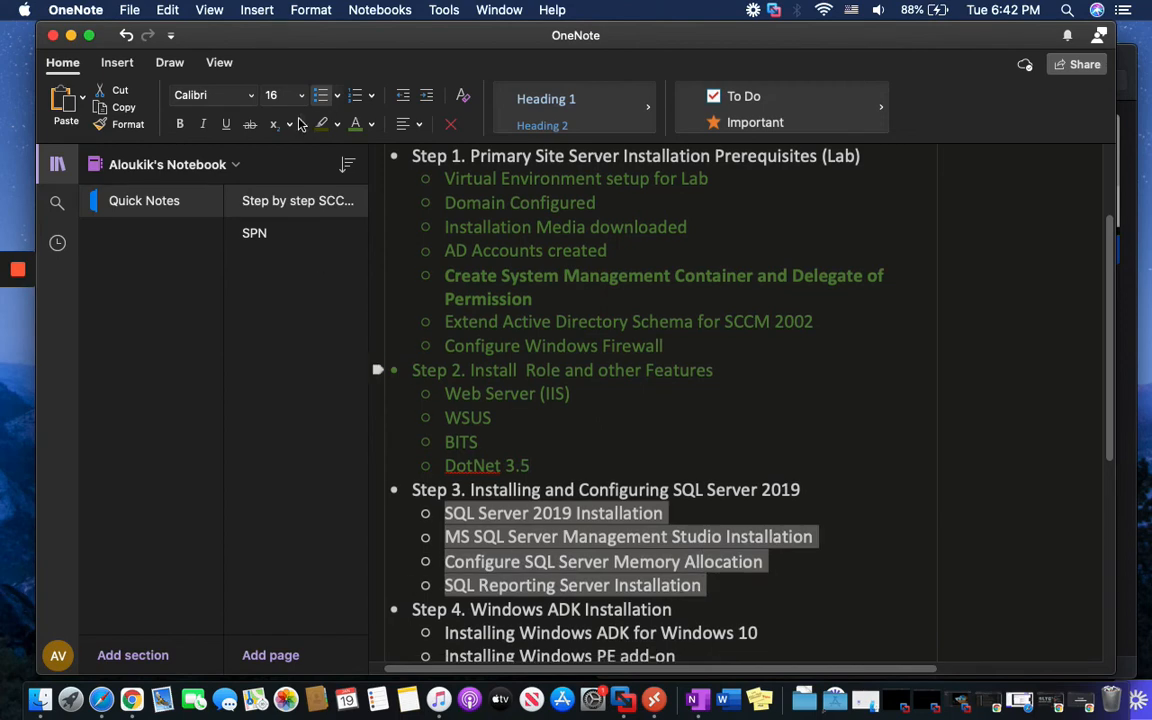
pyautogui.click(356, 125)
pyautogui.click(580, 562)
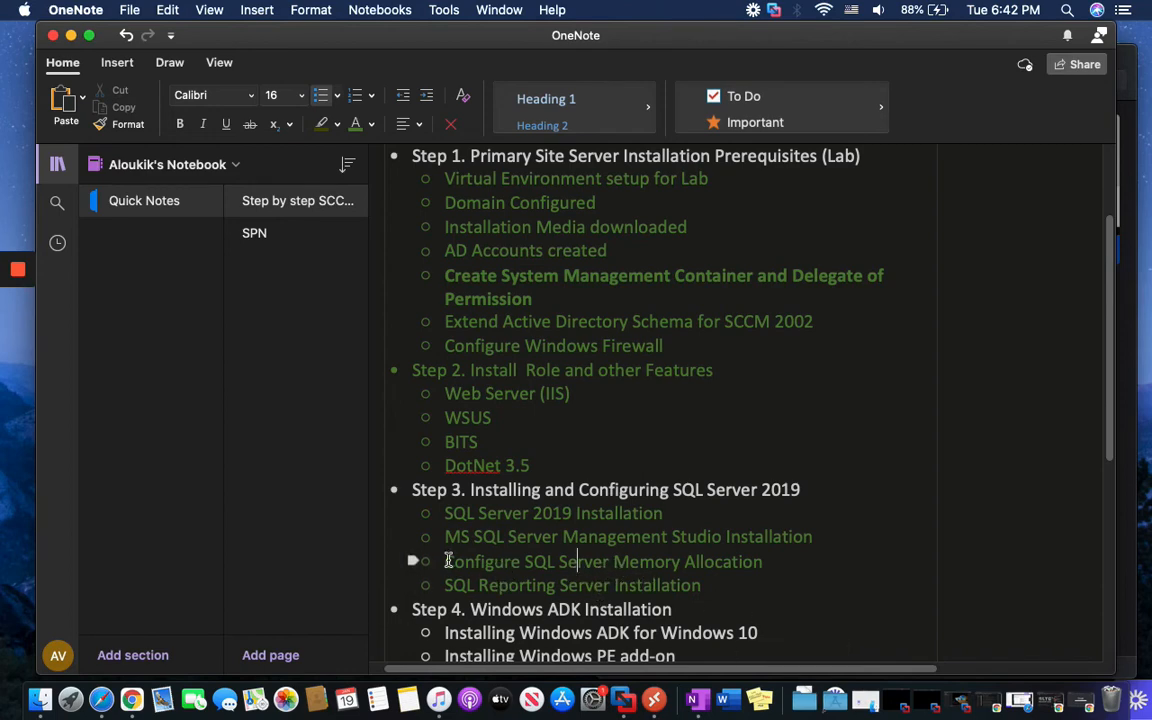
pyautogui.moveTo(446, 562); pyautogui.dragTo(765, 563)
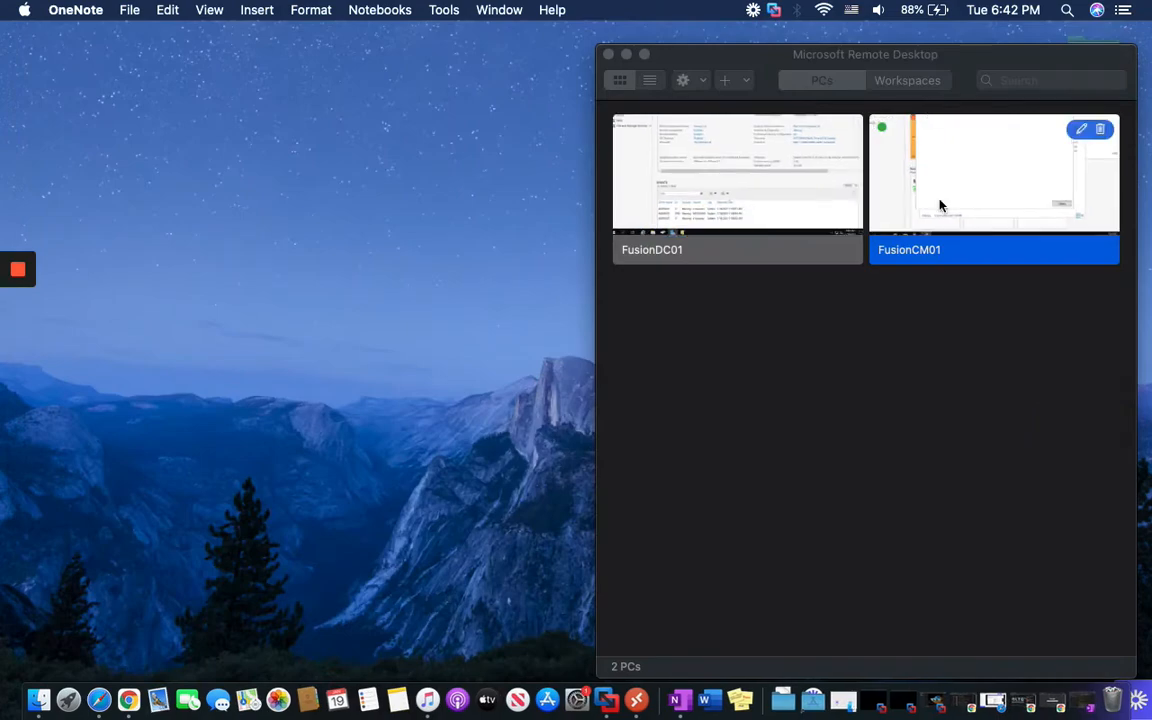
# Reconnect to FusionCM01 and close the finished ADK add-ons setup
pyautogui.rightClick(981, 184)
pyautogui.click(1010, 195)
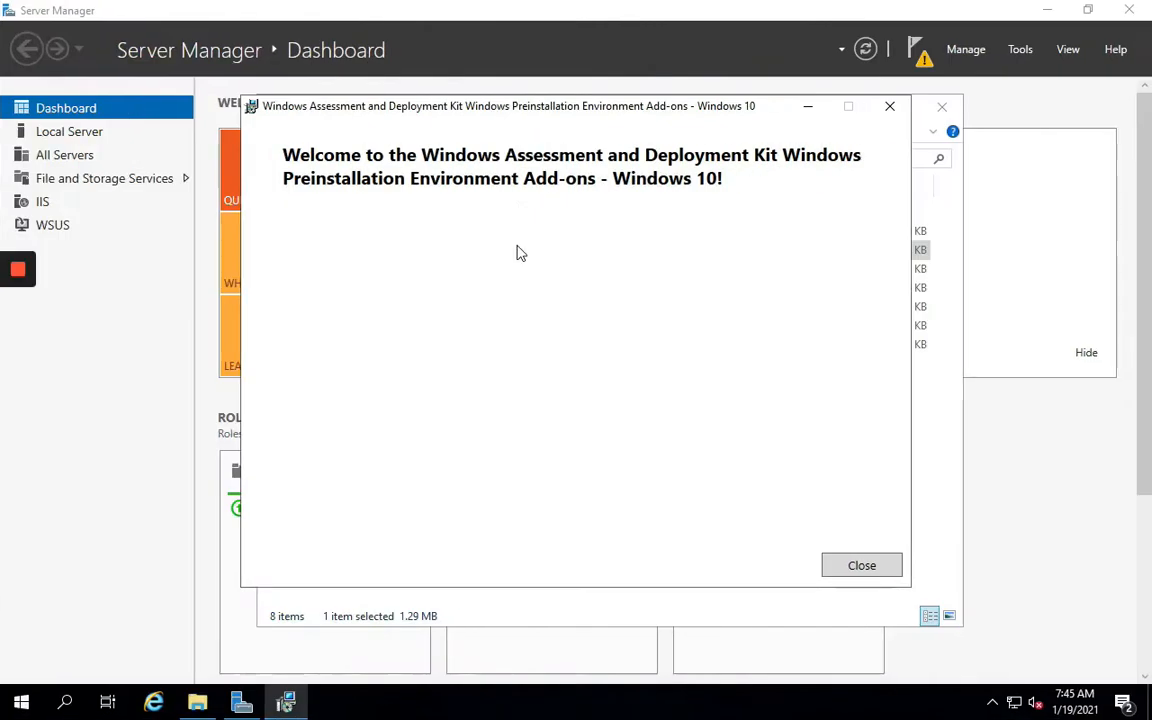
pyautogui.click(866, 568)
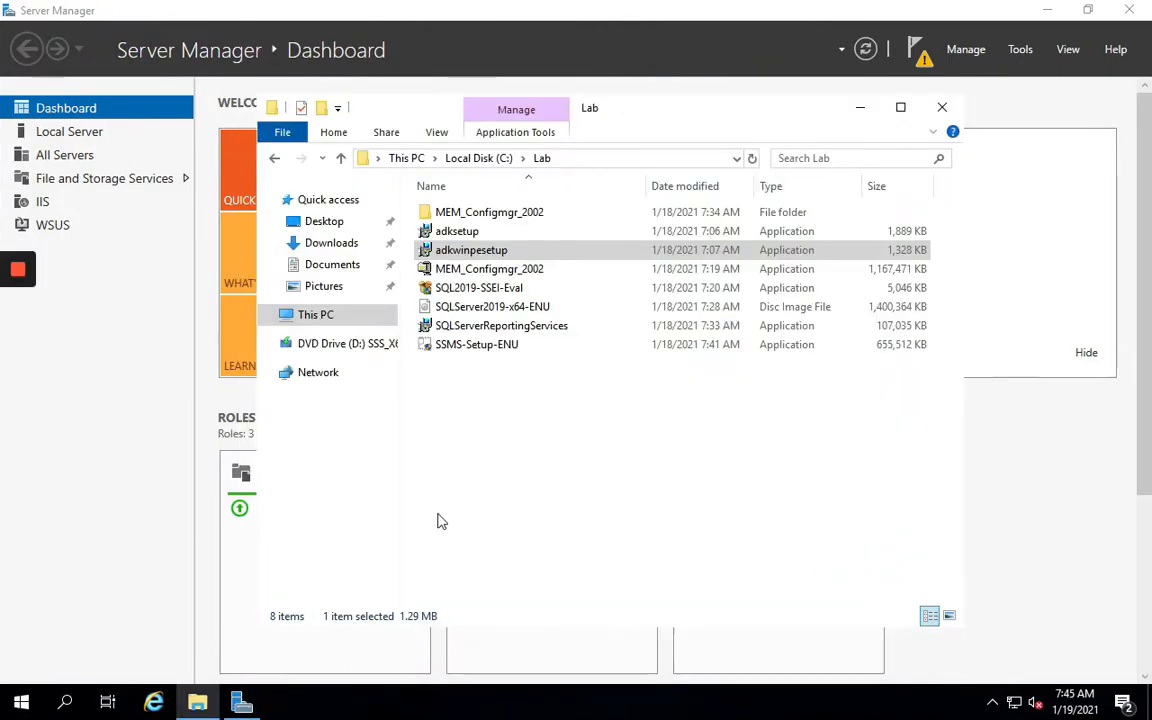
# Connect Management Studio to ASDFCM01 and open the server's Properties
pyautogui.click(33, 706)
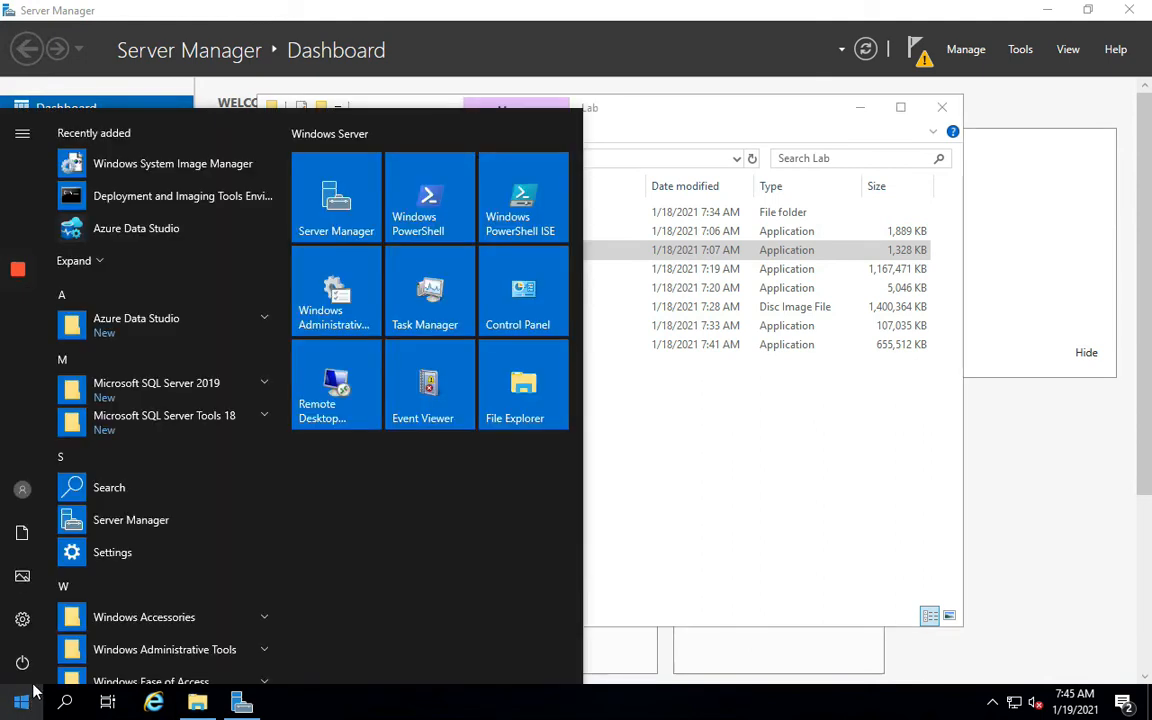
pyautogui.click(226, 428)
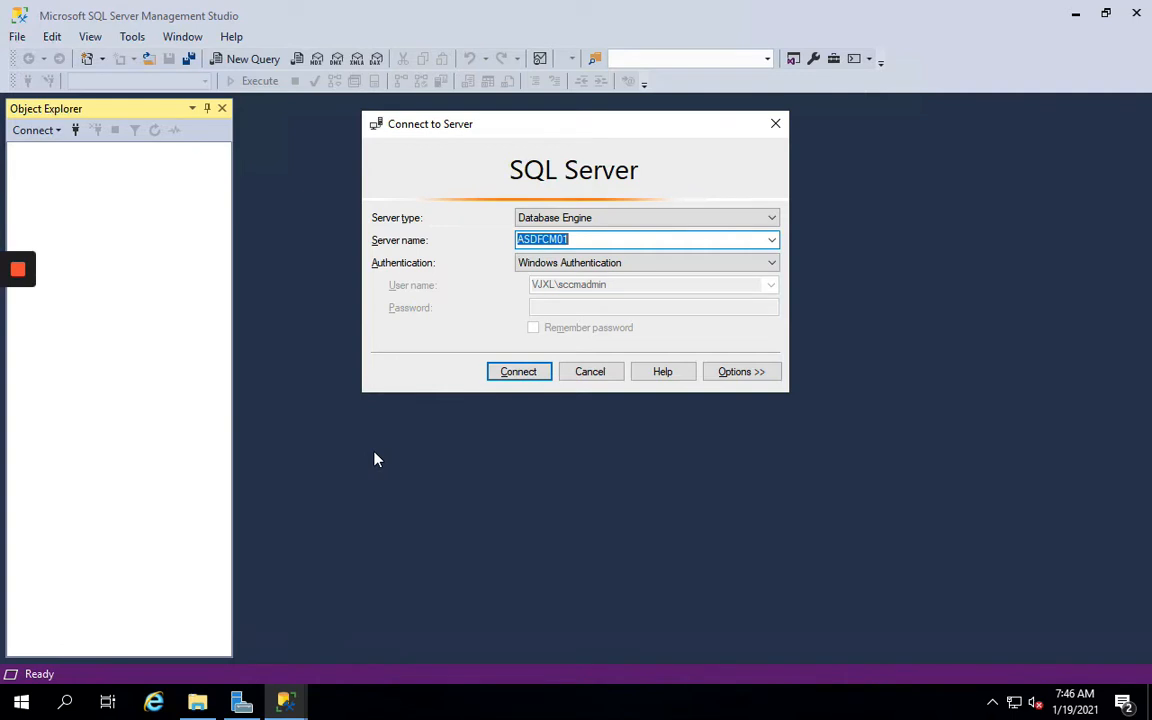
pyautogui.click(525, 373)
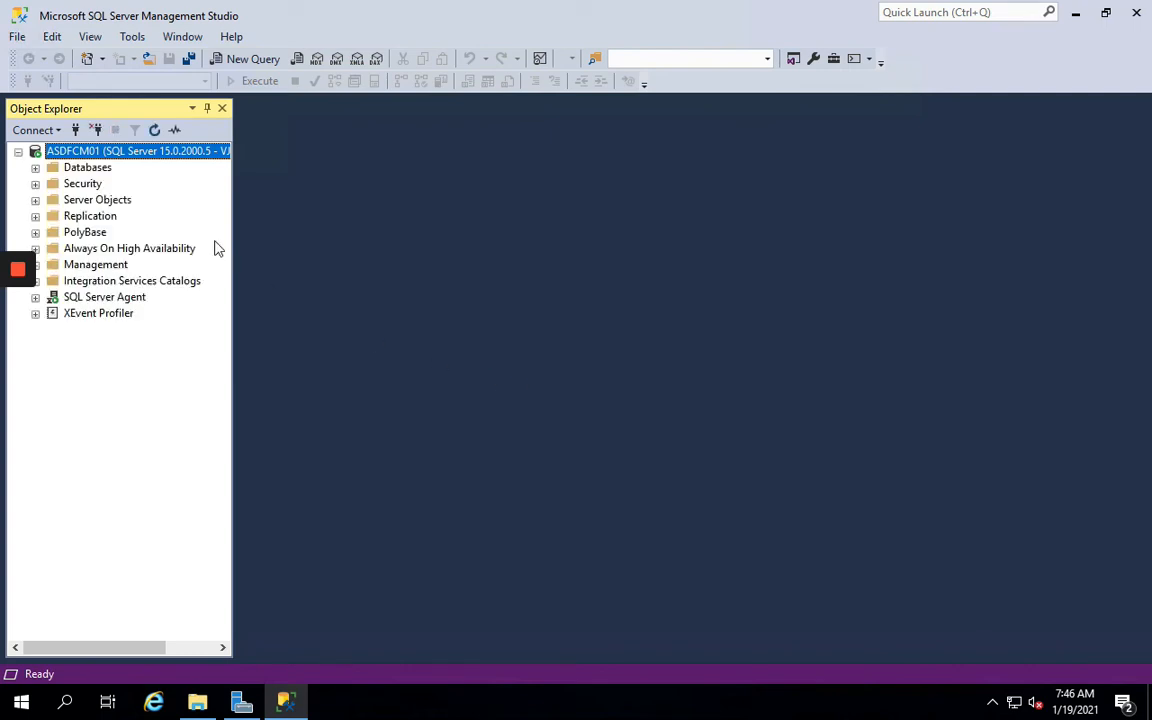
pyautogui.rightClick(85, 152)
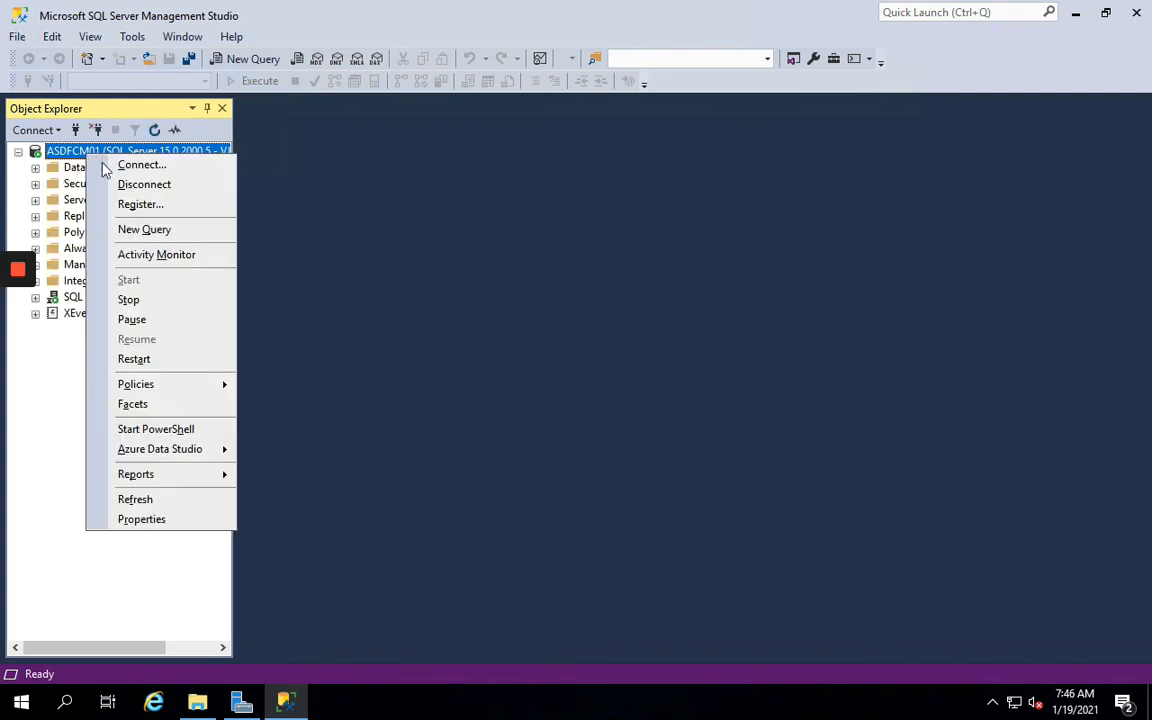
pyautogui.click(142, 519)
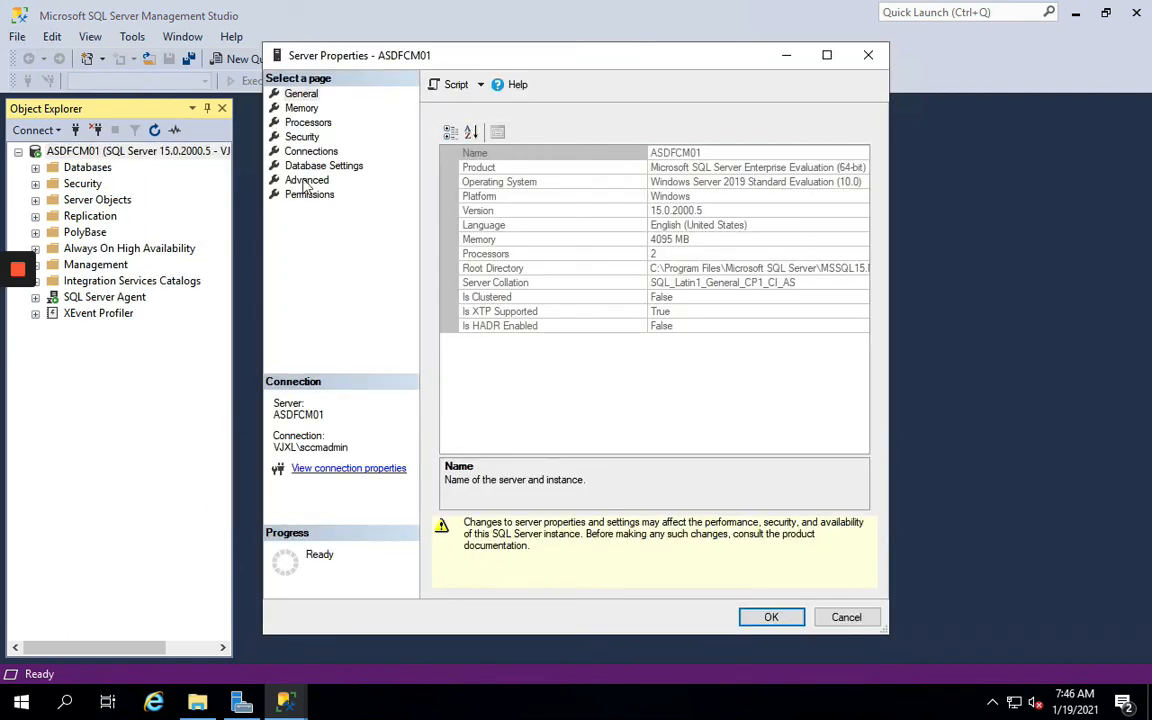
# Set ASDFCM01's maximum server memory to 3072 MB, keeping 1024 MB minimum, and apply
pyautogui.click(300, 108)
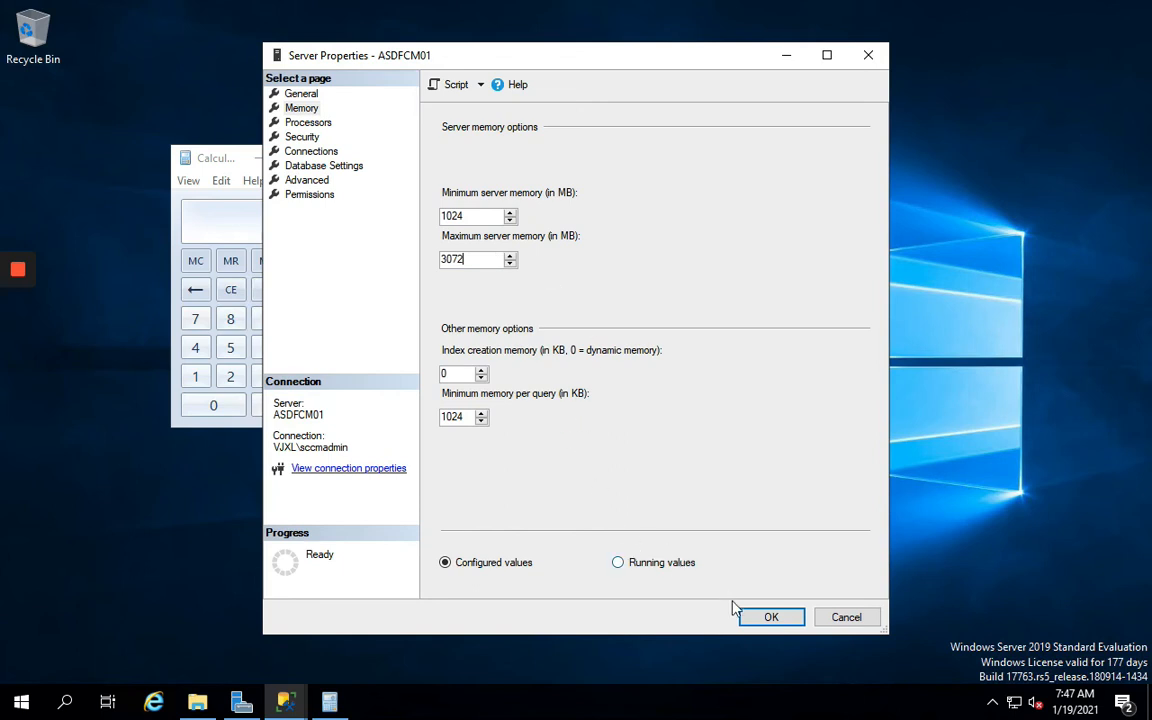
pyautogui.doubleClick(468, 260)
pyautogui.click(772, 620)
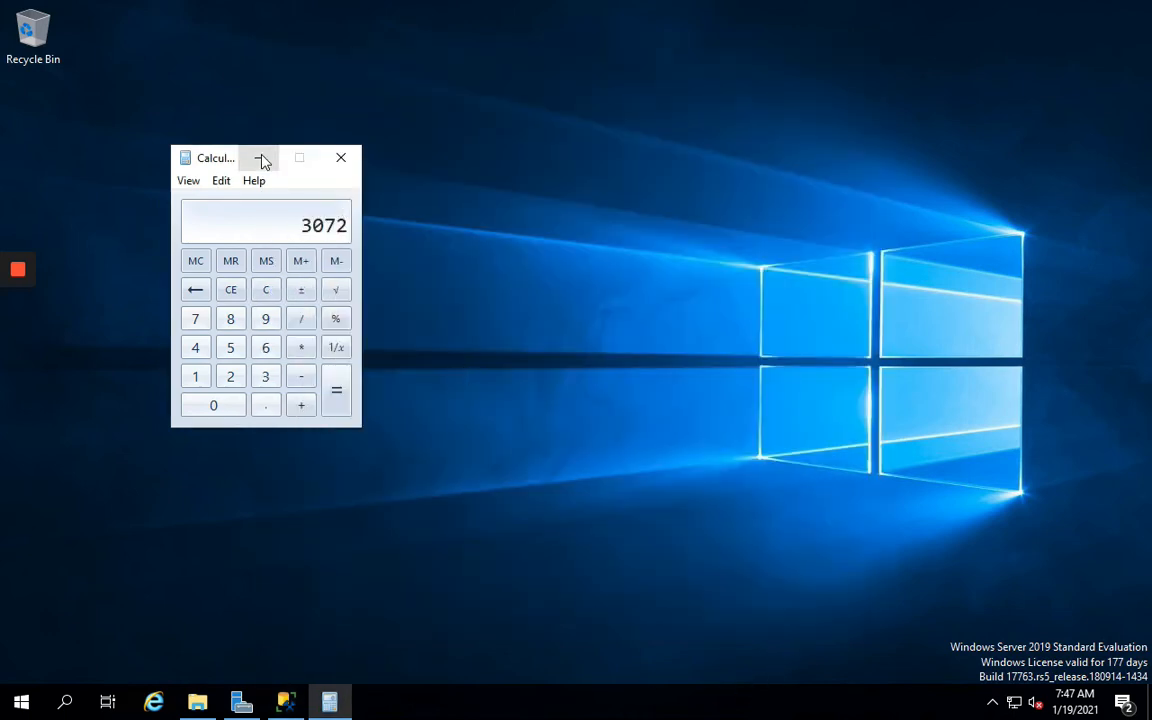
pyautogui.click(260, 157)
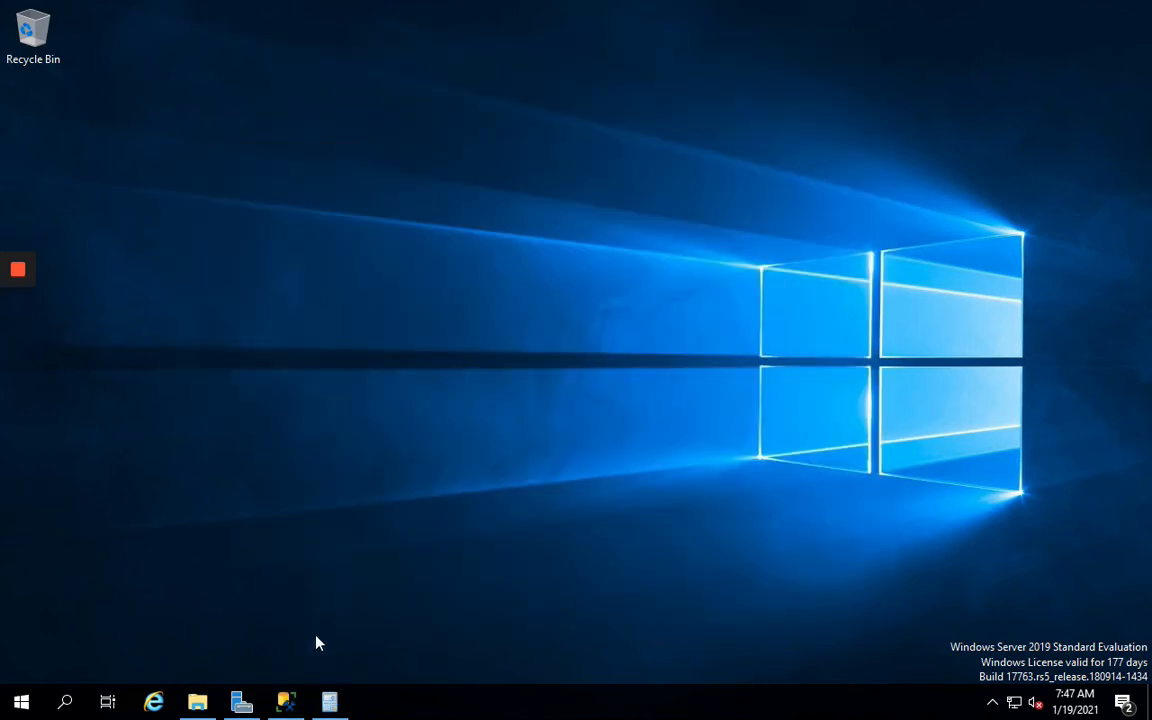
# Close Management Studio and launch the splash setup from the Lab folder's MEM_Configmgr_2002 directory
pyautogui.click(285, 701)
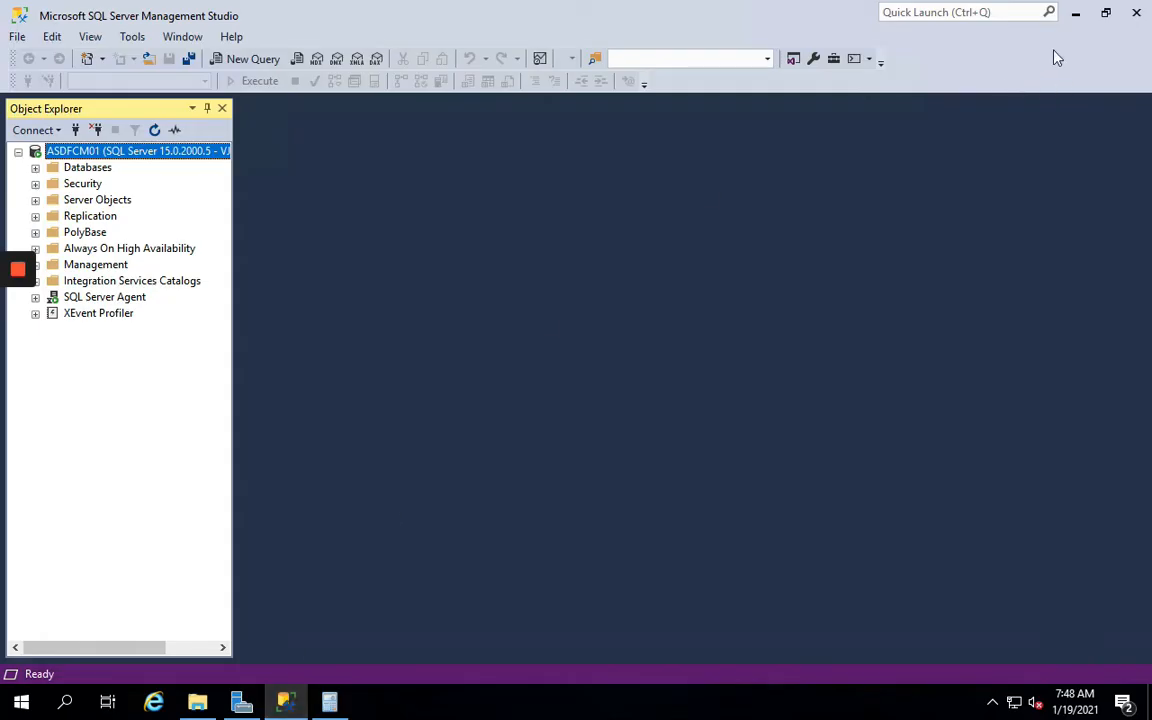
pyautogui.click(1138, 14)
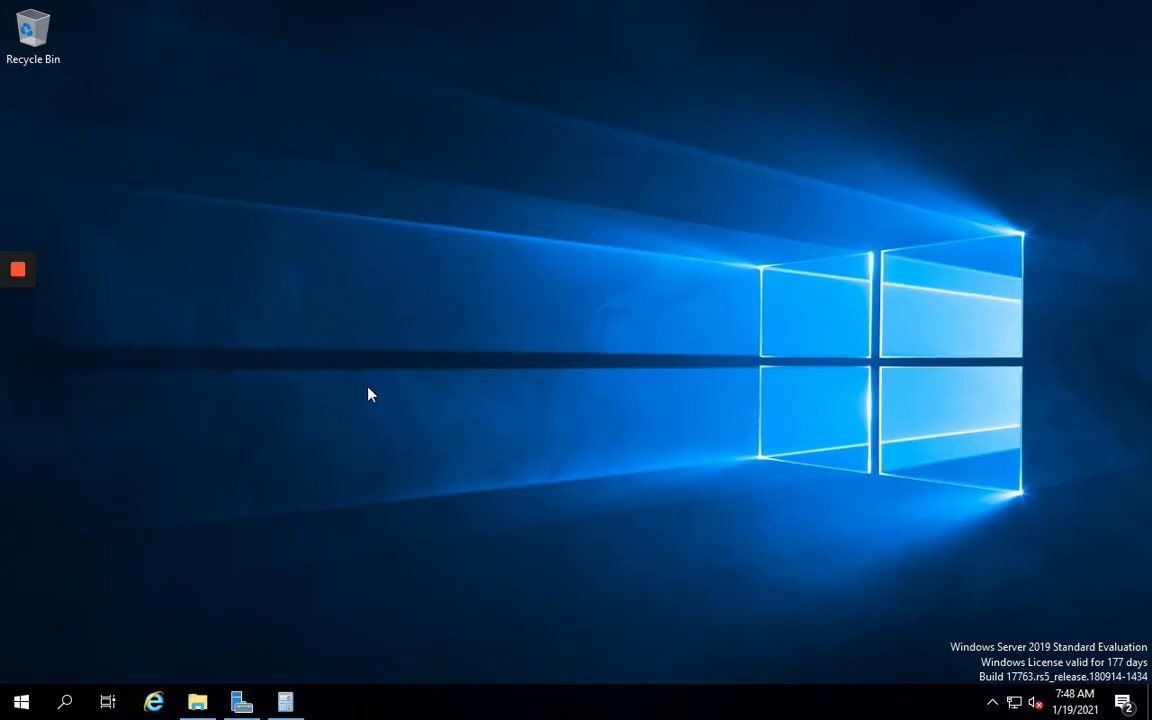
pyautogui.click(197, 701)
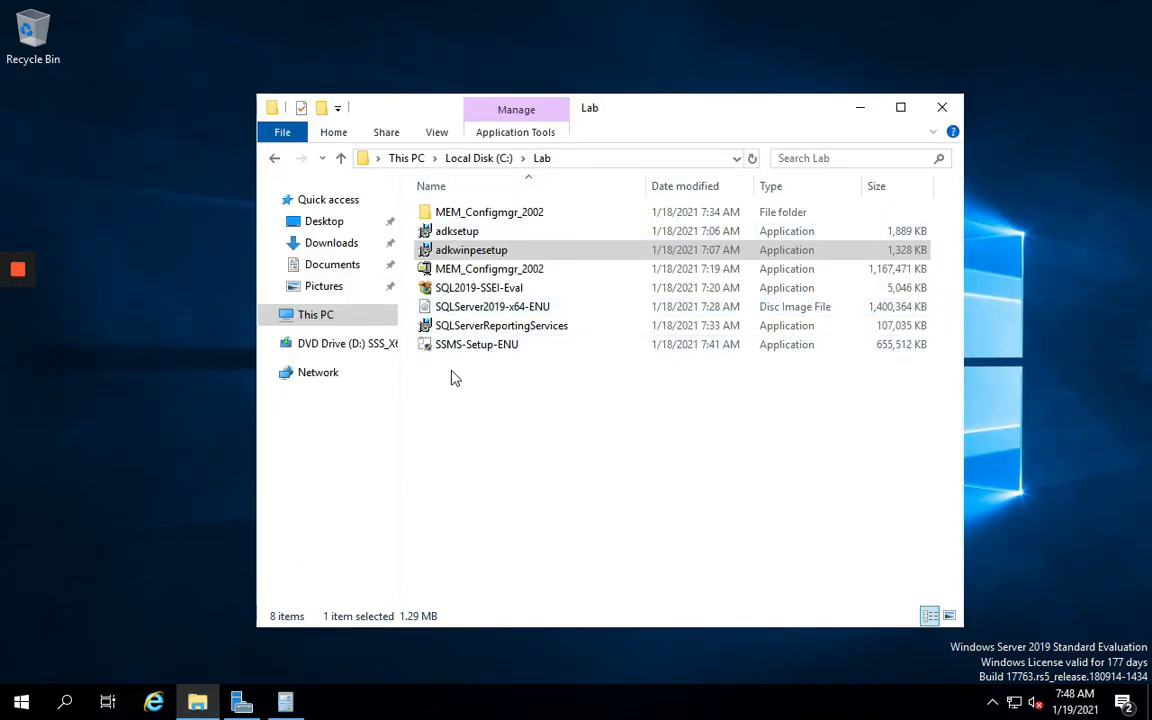
pyautogui.doubleClick(478, 213)
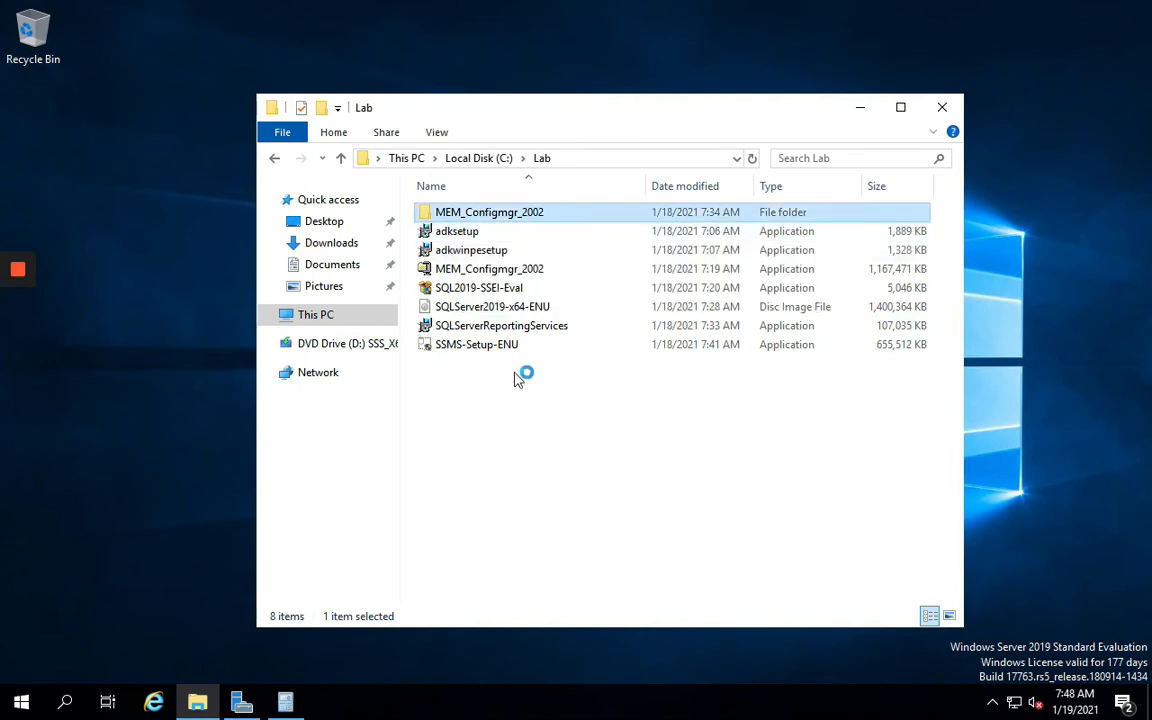
pyautogui.doubleClick(447, 270)
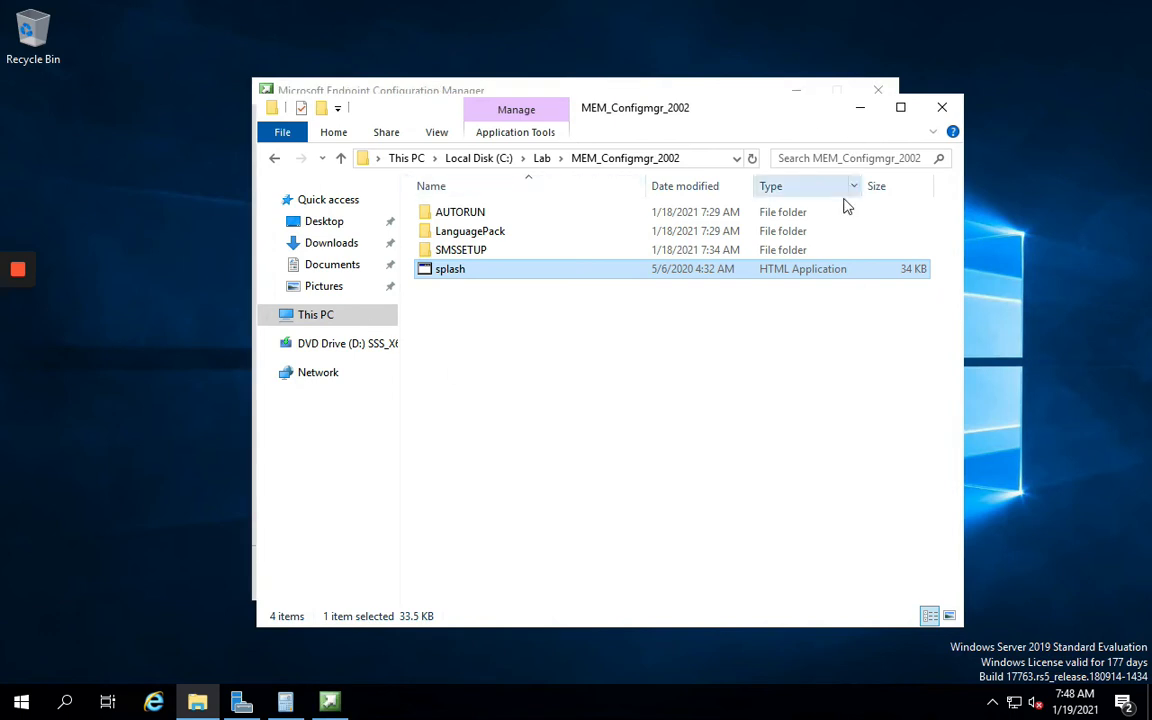
pyautogui.click(860, 107)
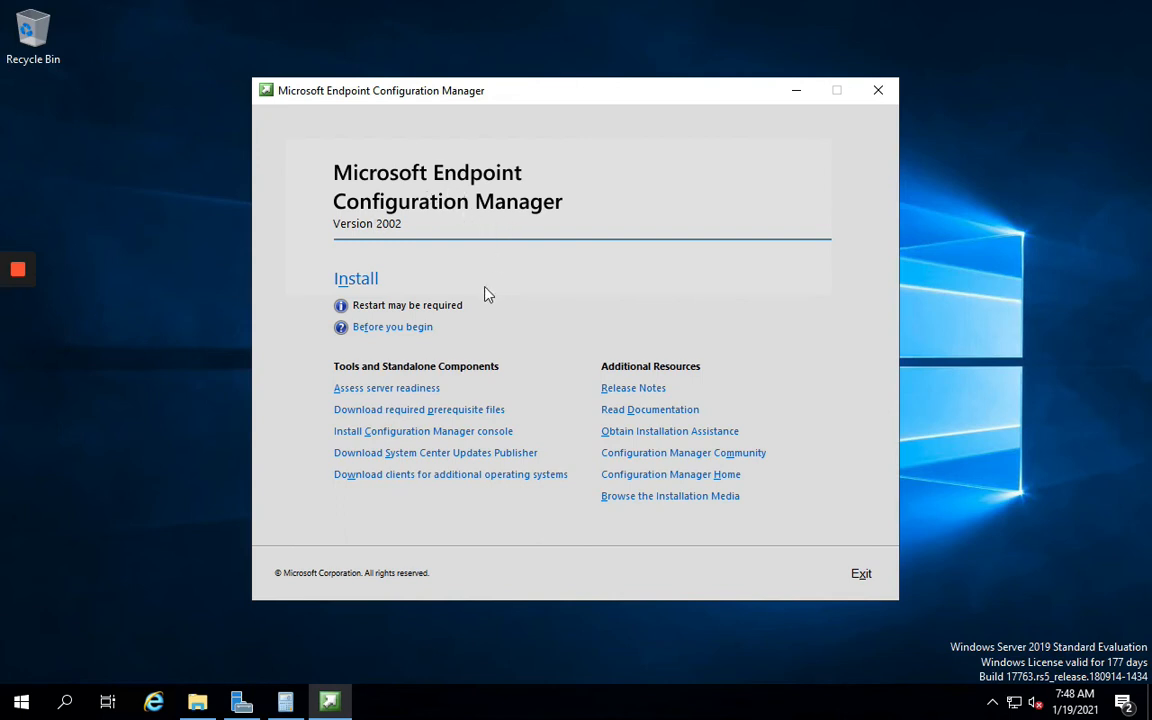
# Start the Configuration Manager installation and proceed through the introductory pages
pyautogui.click(362, 284)
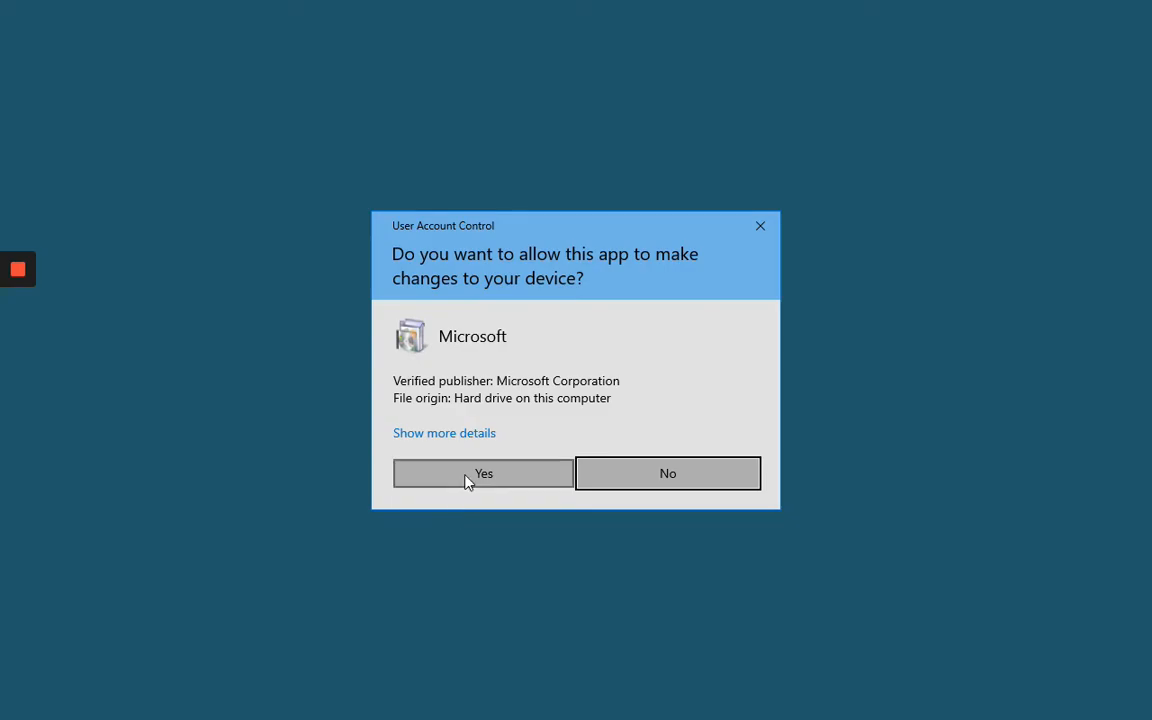
pyautogui.click(468, 478)
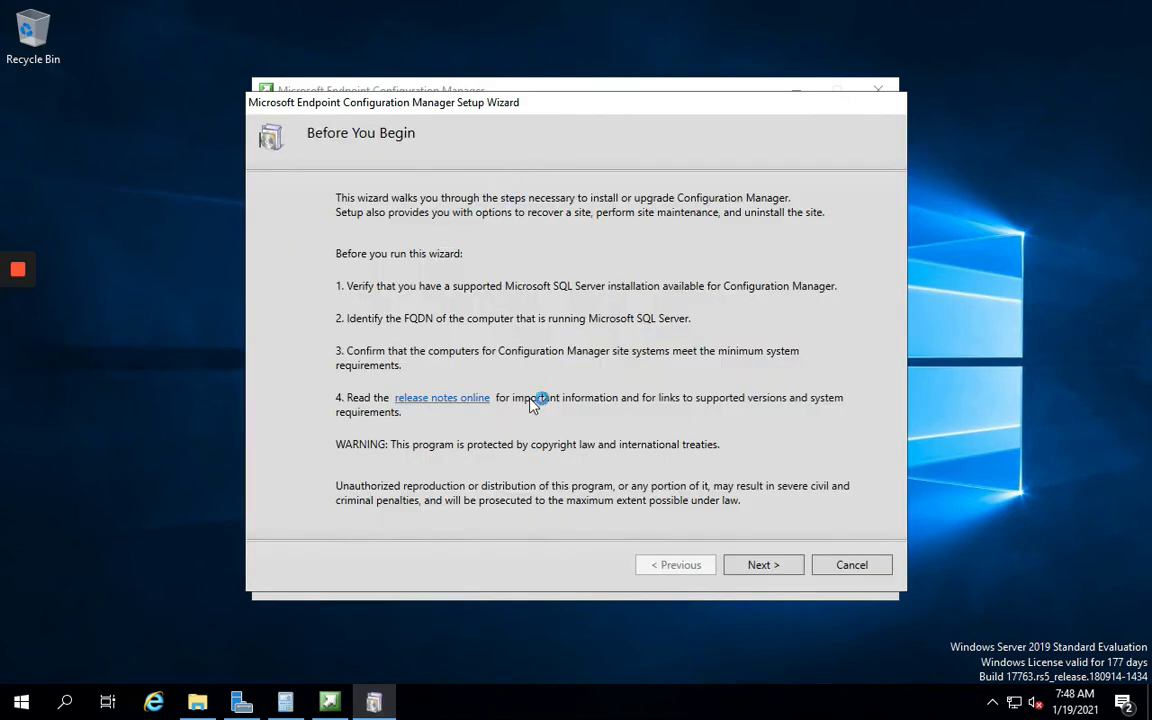
pyautogui.click(758, 567)
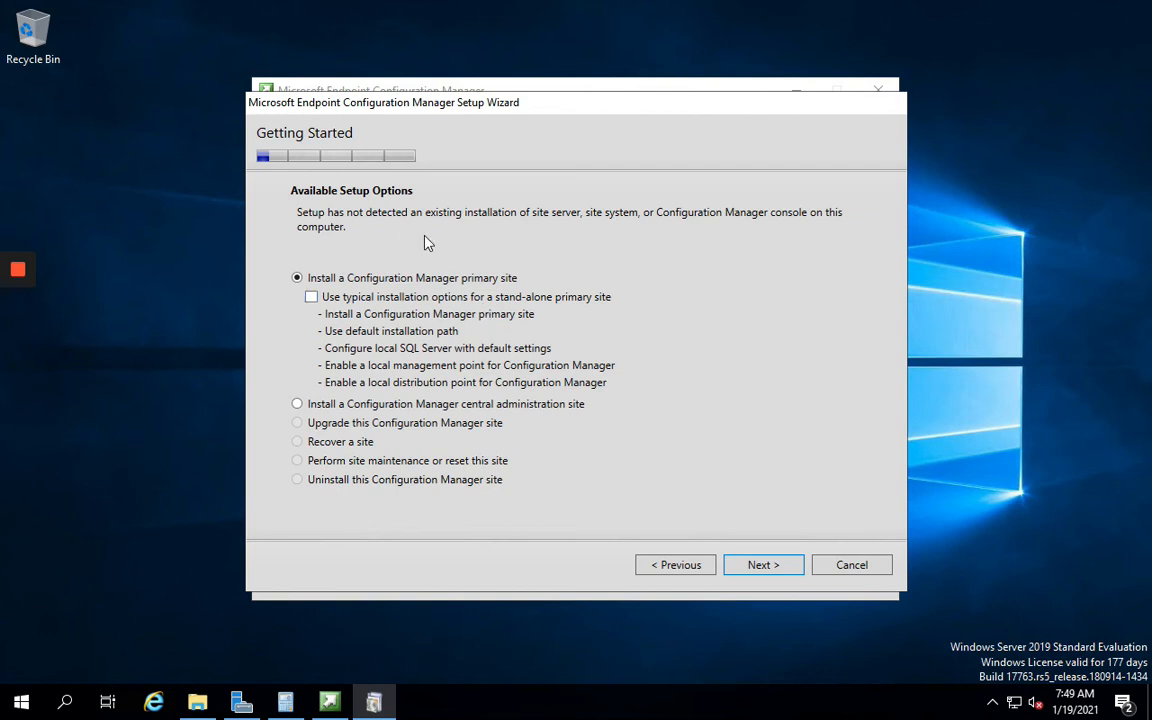
pyautogui.click(750, 570)
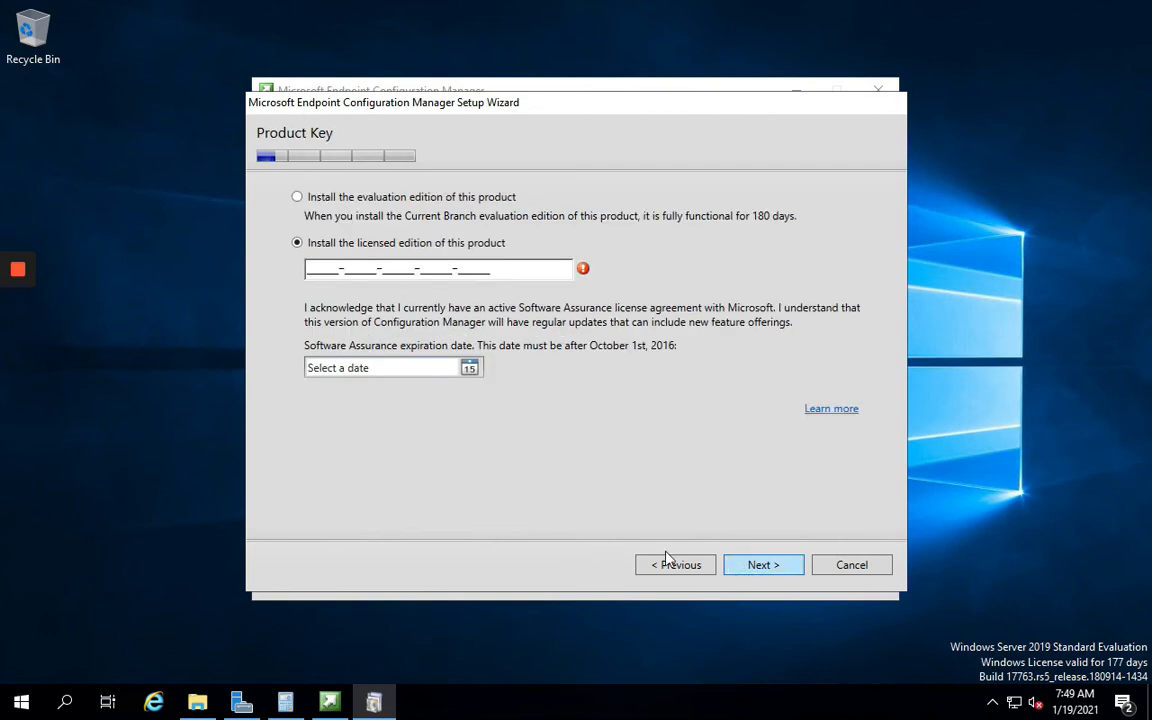
# Choose the evaluation edition and accept the product, SQL Server Express and Native Client license terms
pyautogui.click(296, 196)
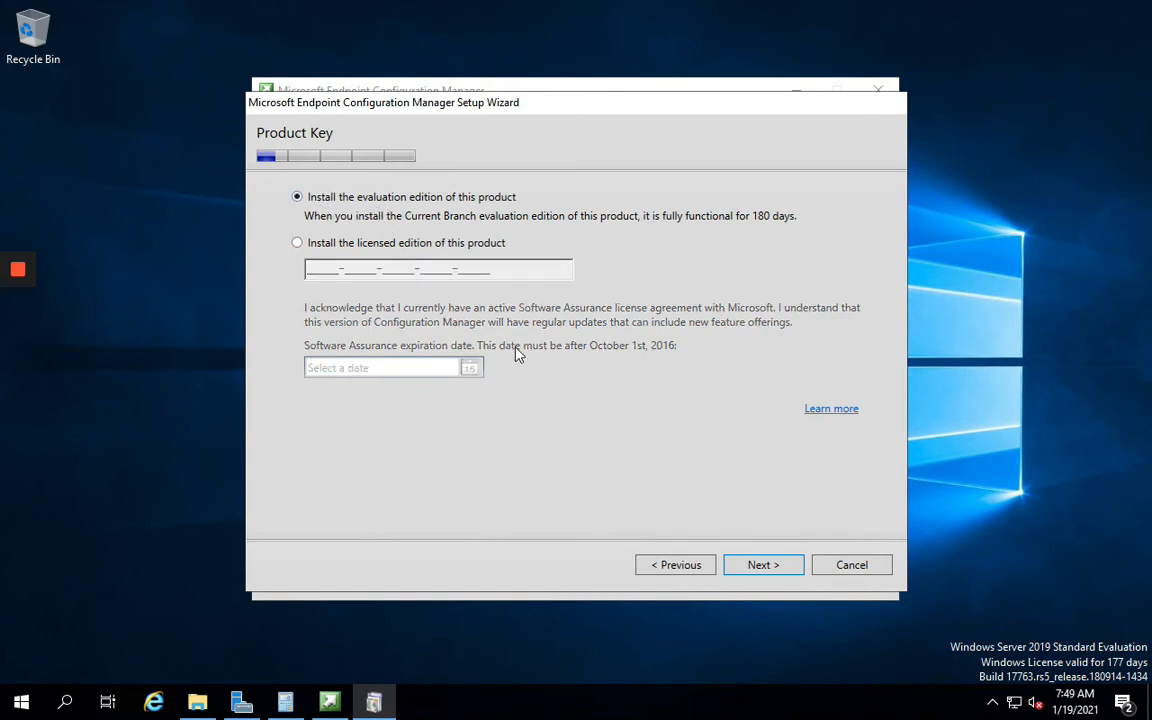
pyautogui.click(756, 563)
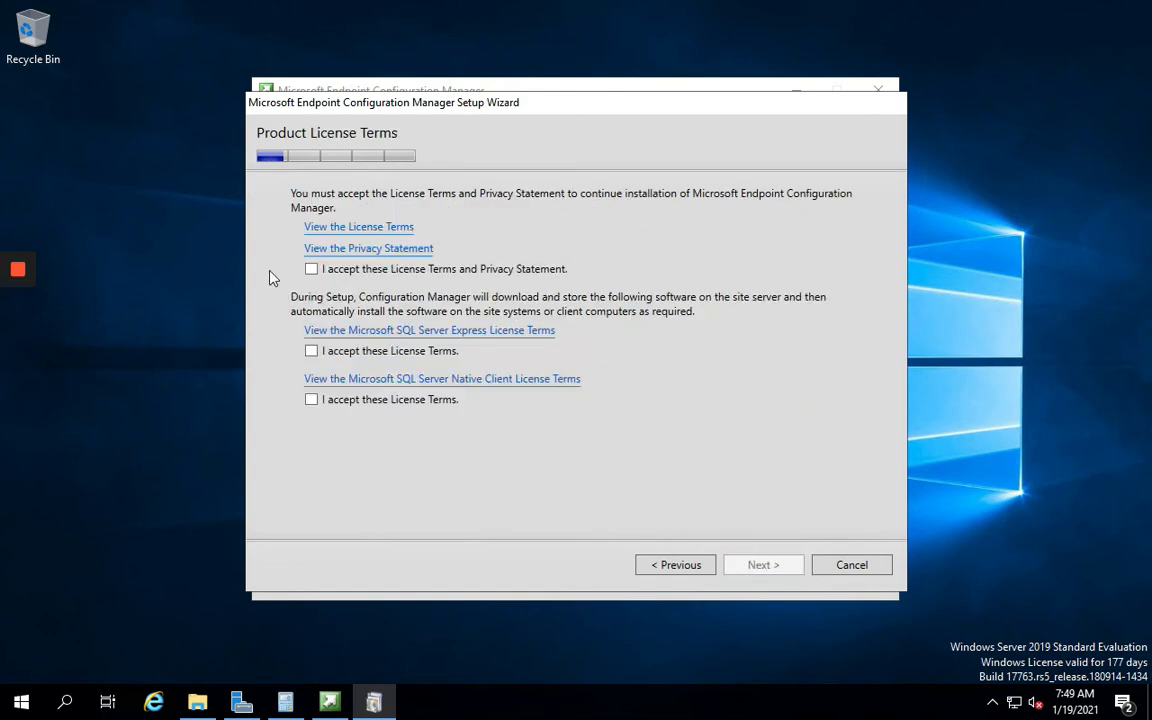
pyautogui.click(311, 269)
pyautogui.click(312, 351)
pyautogui.click(312, 400)
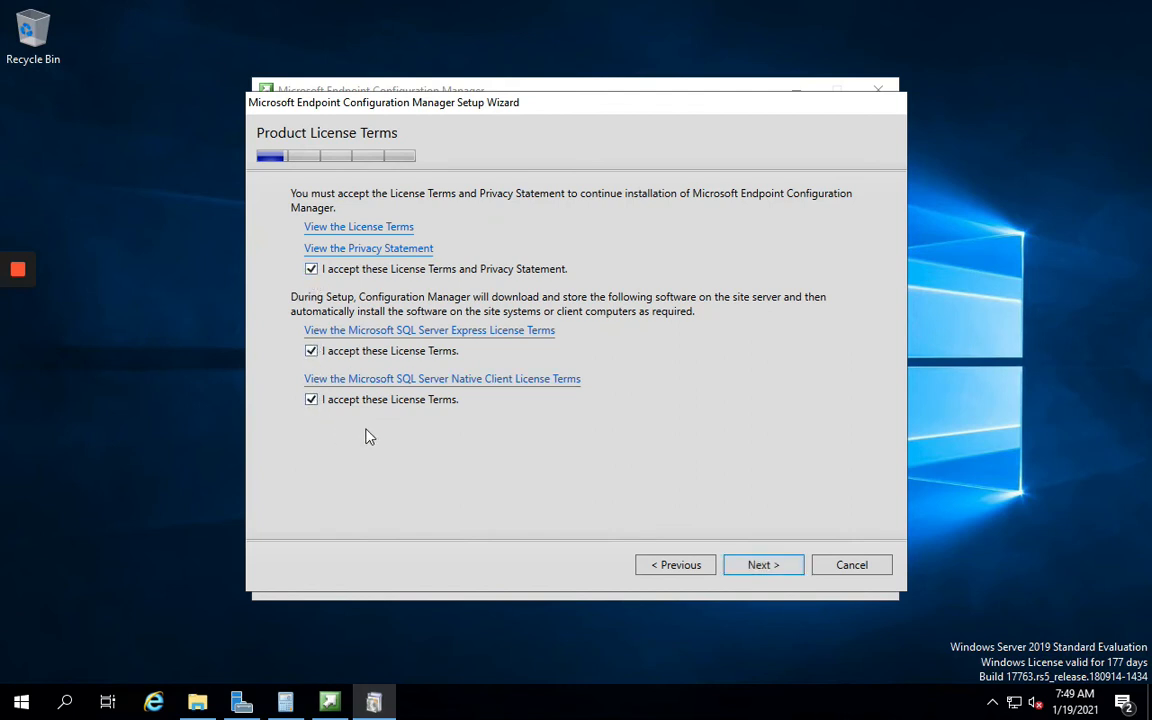
pyautogui.click(761, 566)
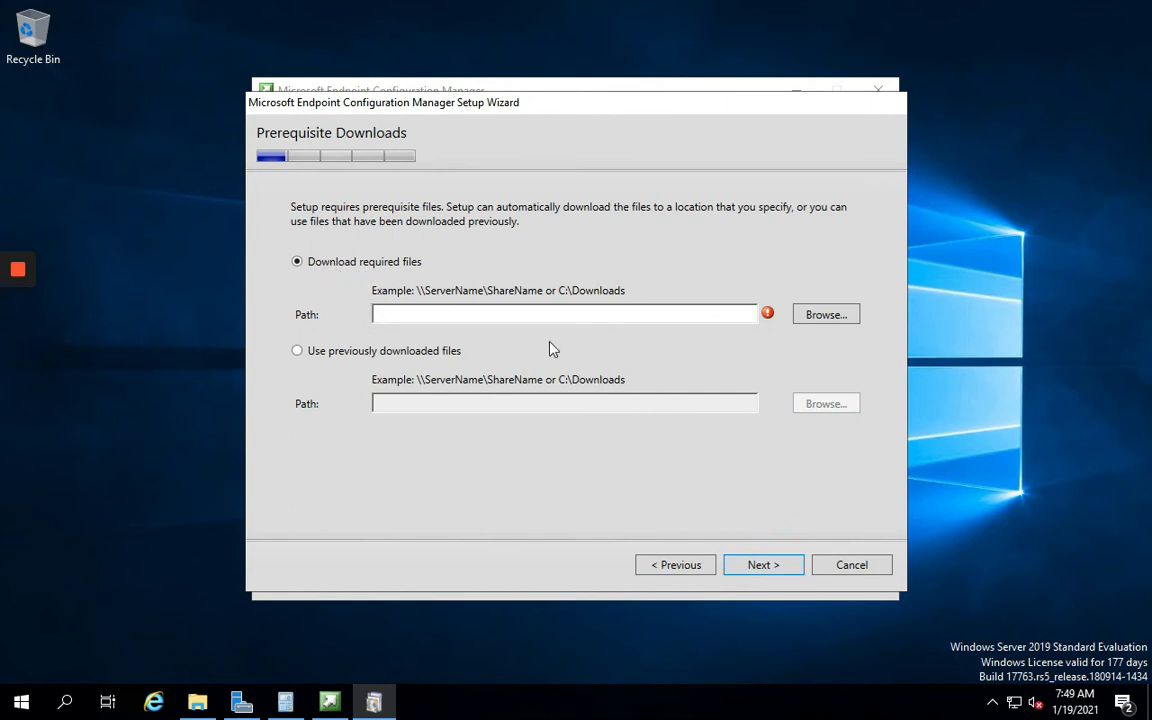
# Paste a download folder path and start the Setup Downloader fetching the Configuration Manager prerequisite files
pyautogui.click(838, 315)
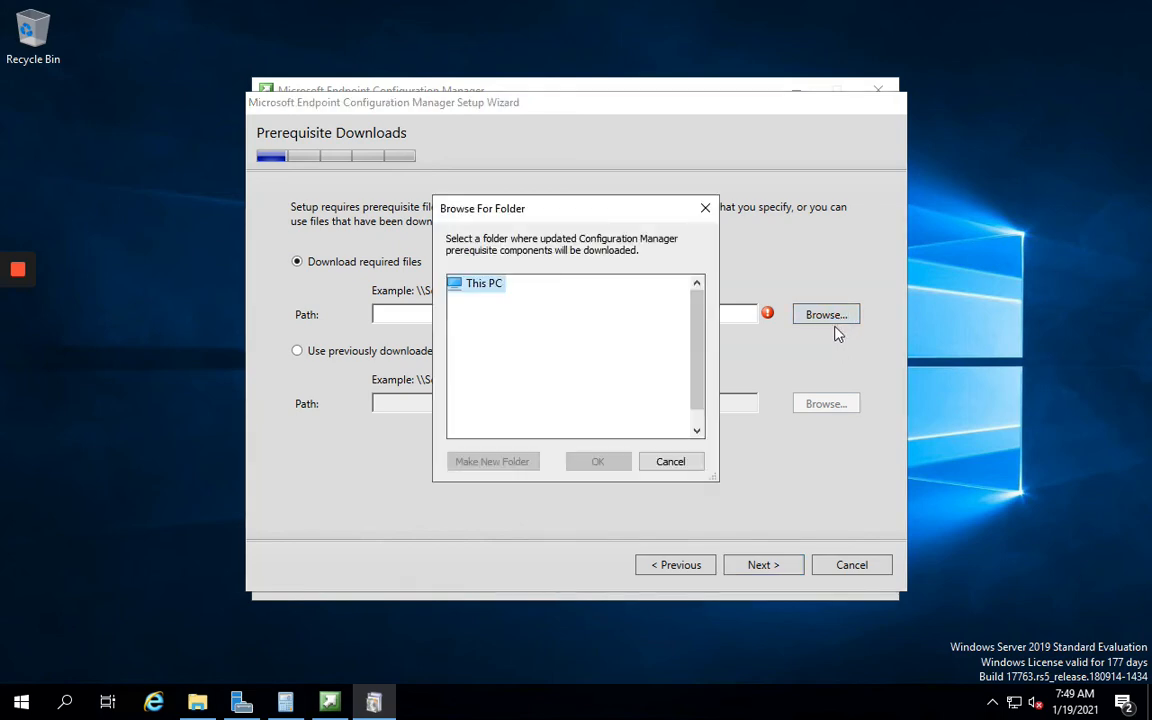
pyautogui.click(666, 463)
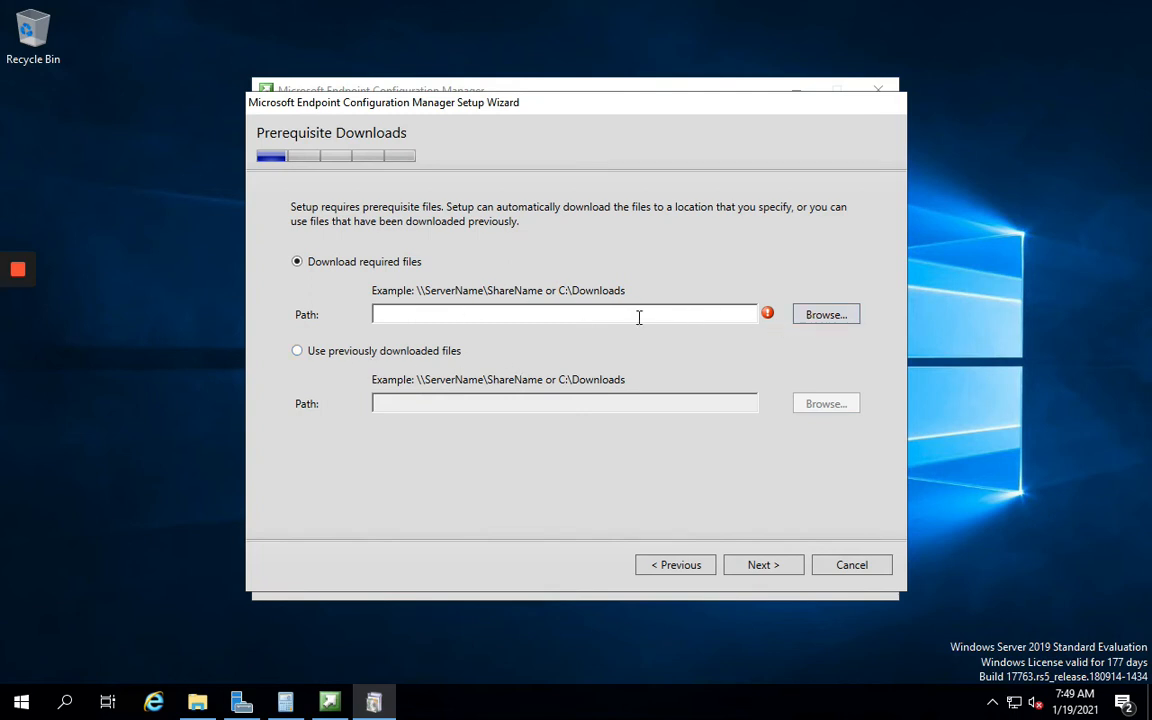
pyautogui.click(764, 566)
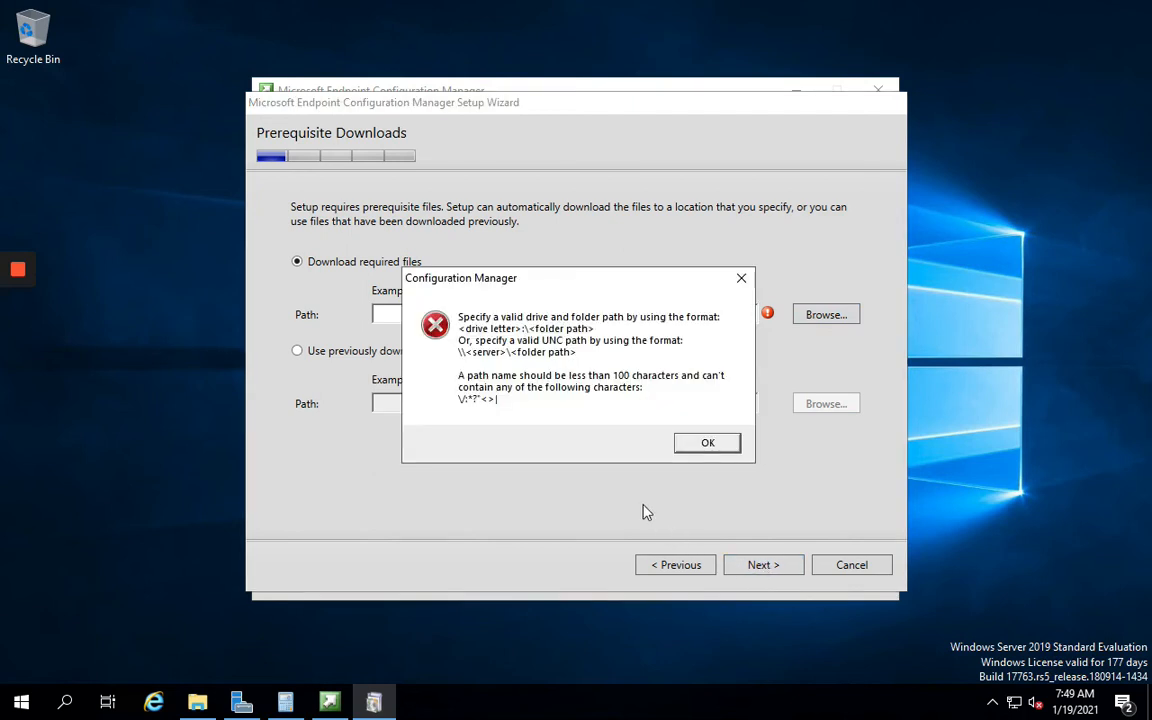
pyautogui.click(703, 450)
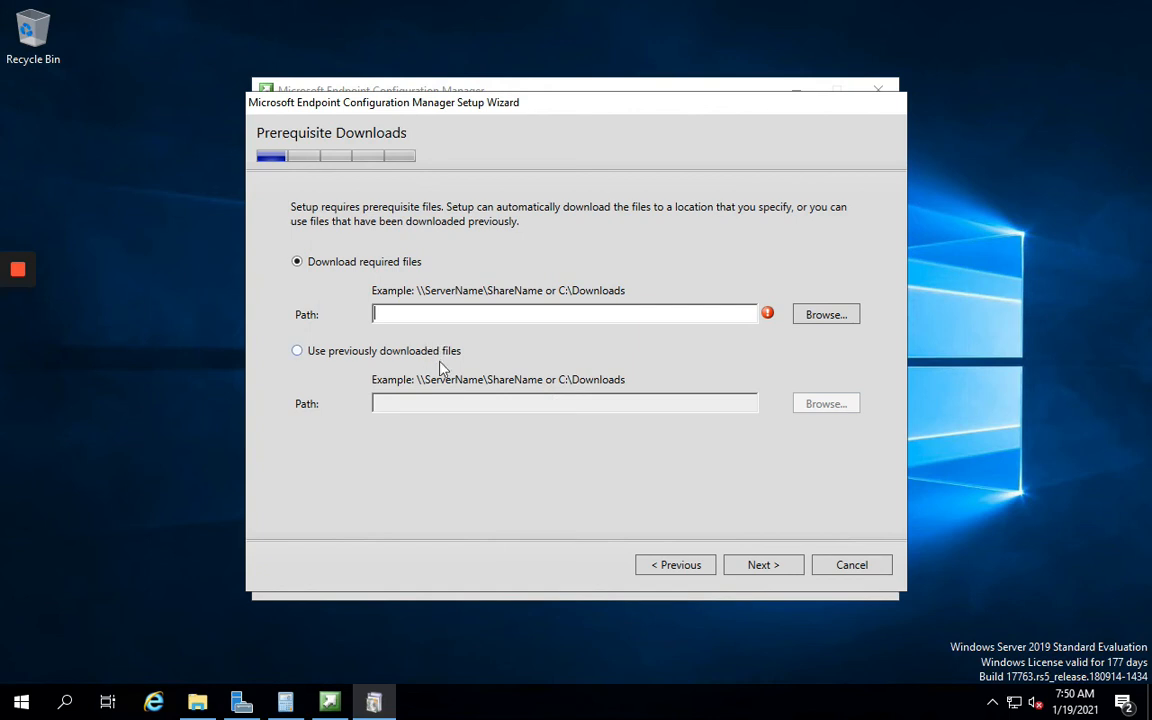
pyautogui.write('C:\\Lab\\MEM_Configmgr_2002\\MEMPreReq')
pyautogui.click(762, 566)
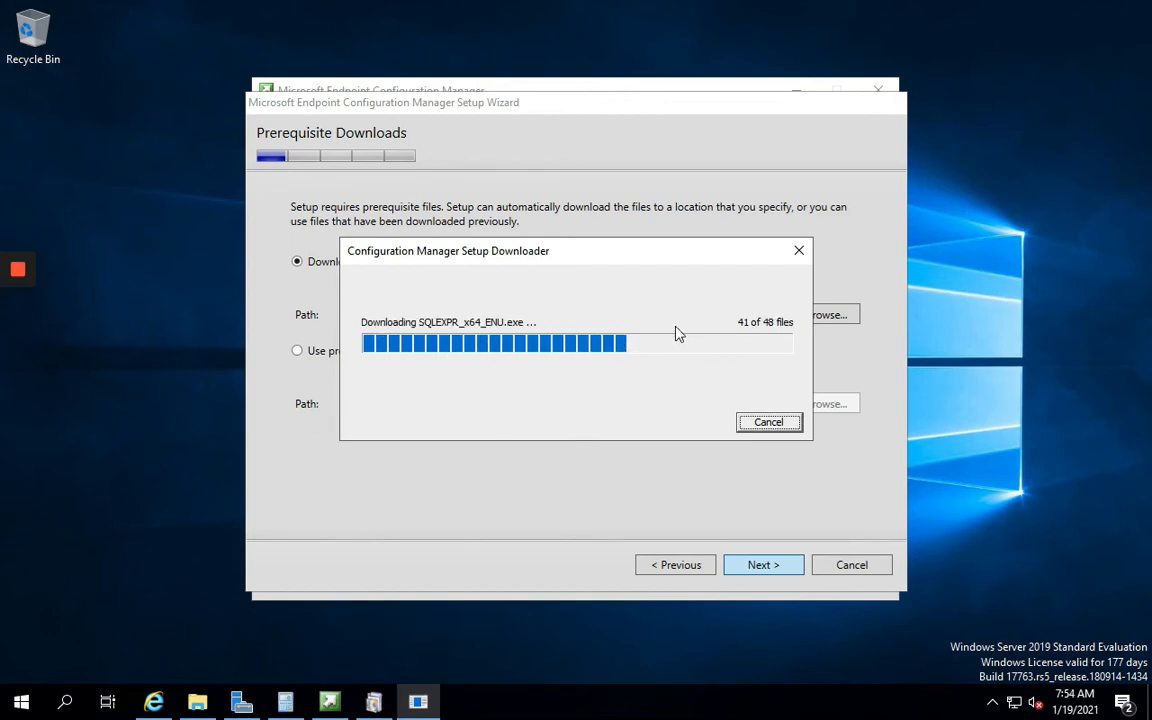
pyautogui.press('super+Tab')
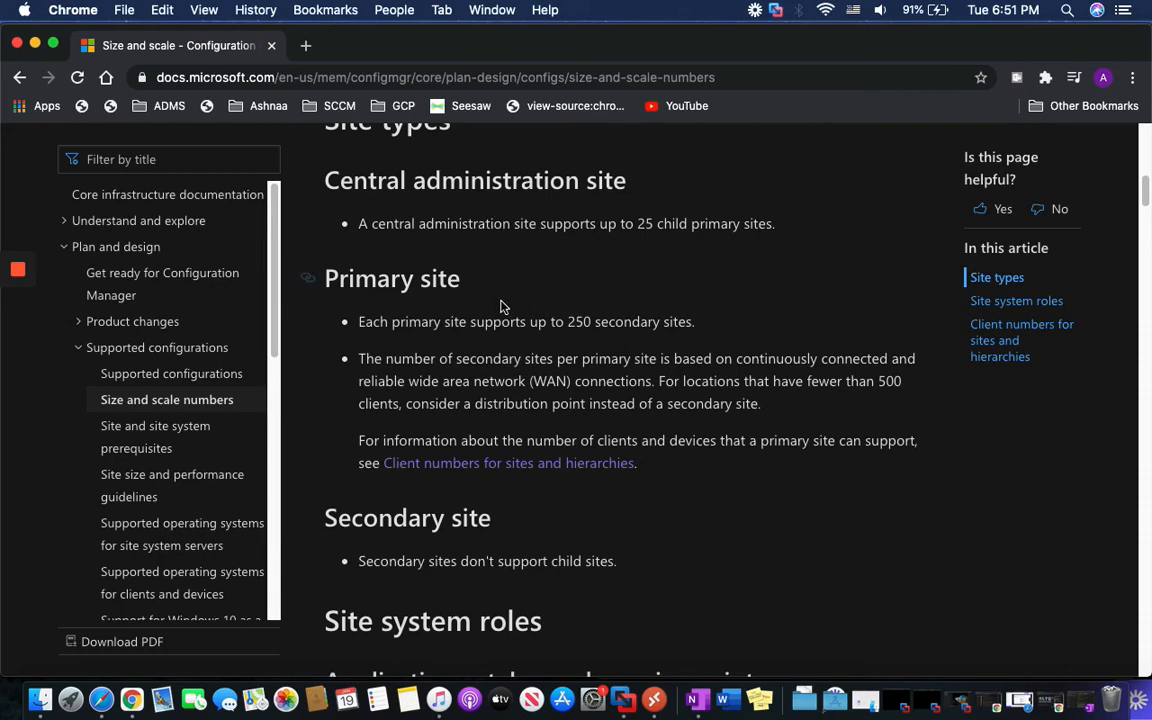
# Review the central administration site limit and the WAN note in the Size and scale article
pyautogui.scroll(1, 490, 323)
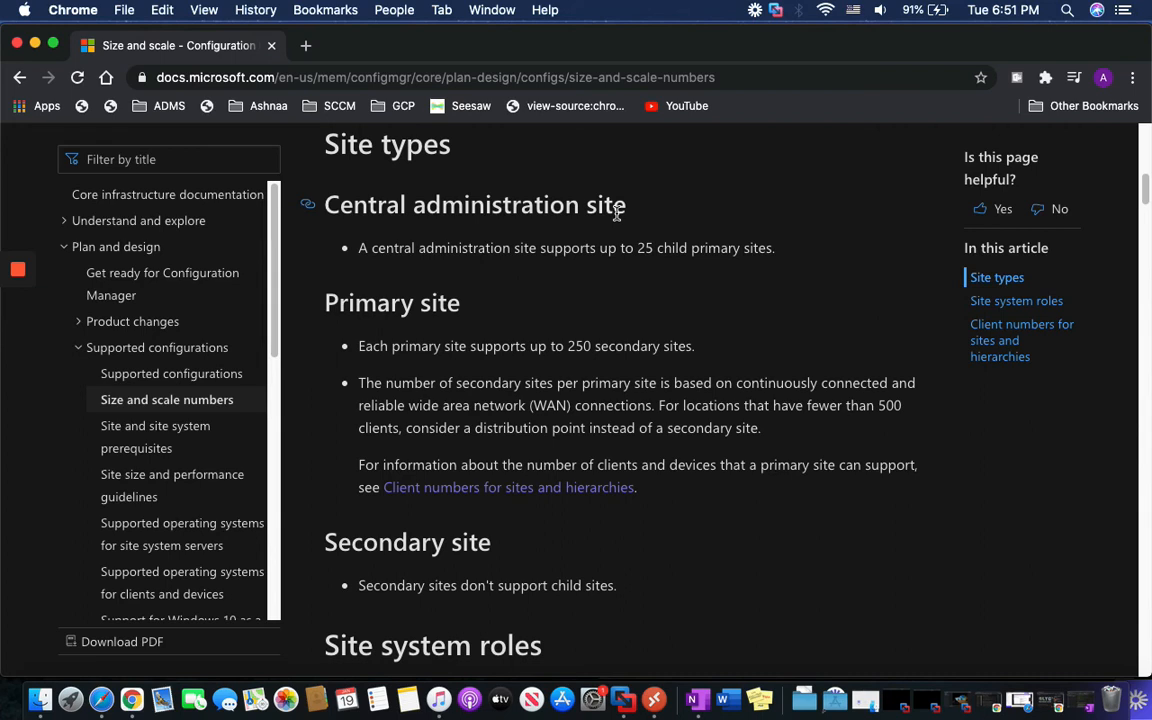
pyautogui.moveTo(366, 248); pyautogui.dragTo(774, 252)
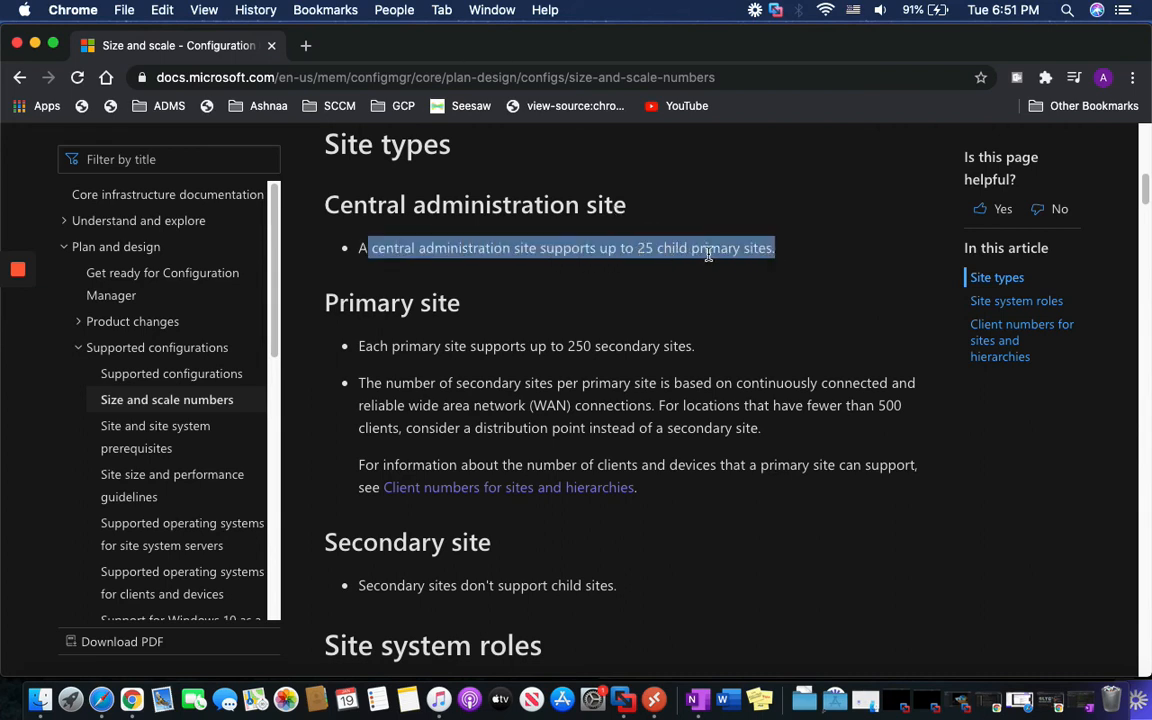
pyautogui.click(620, 316)
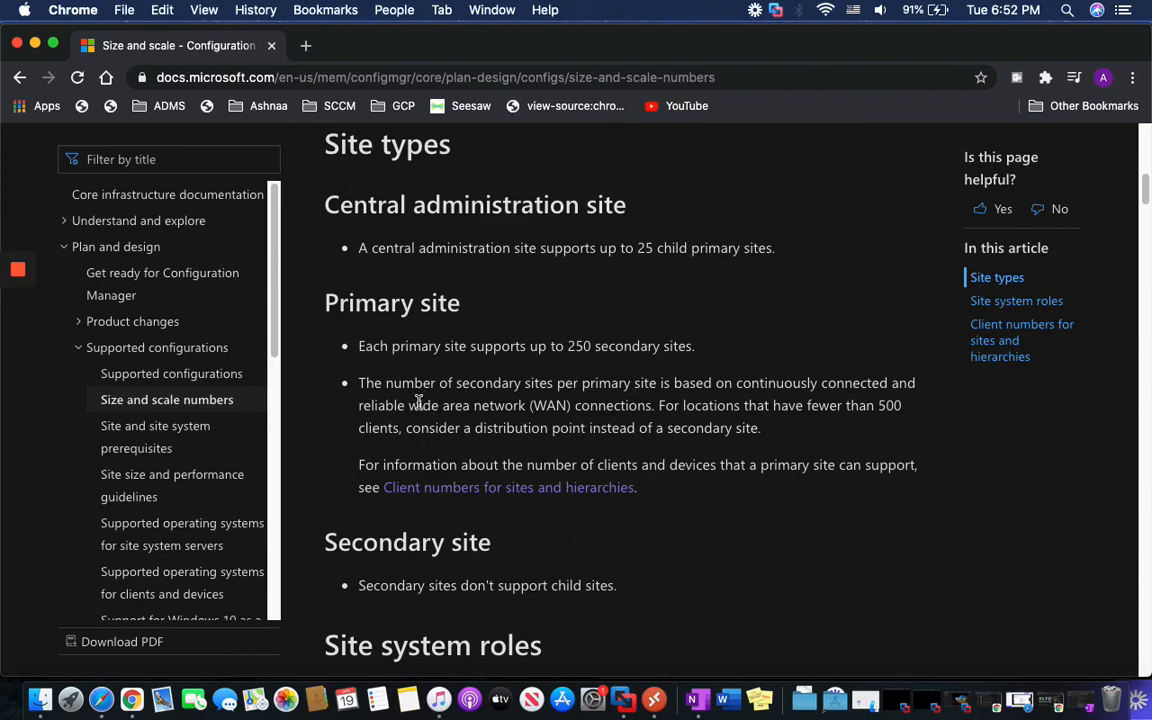
pyautogui.moveTo(409, 405); pyautogui.dragTo(571, 424)
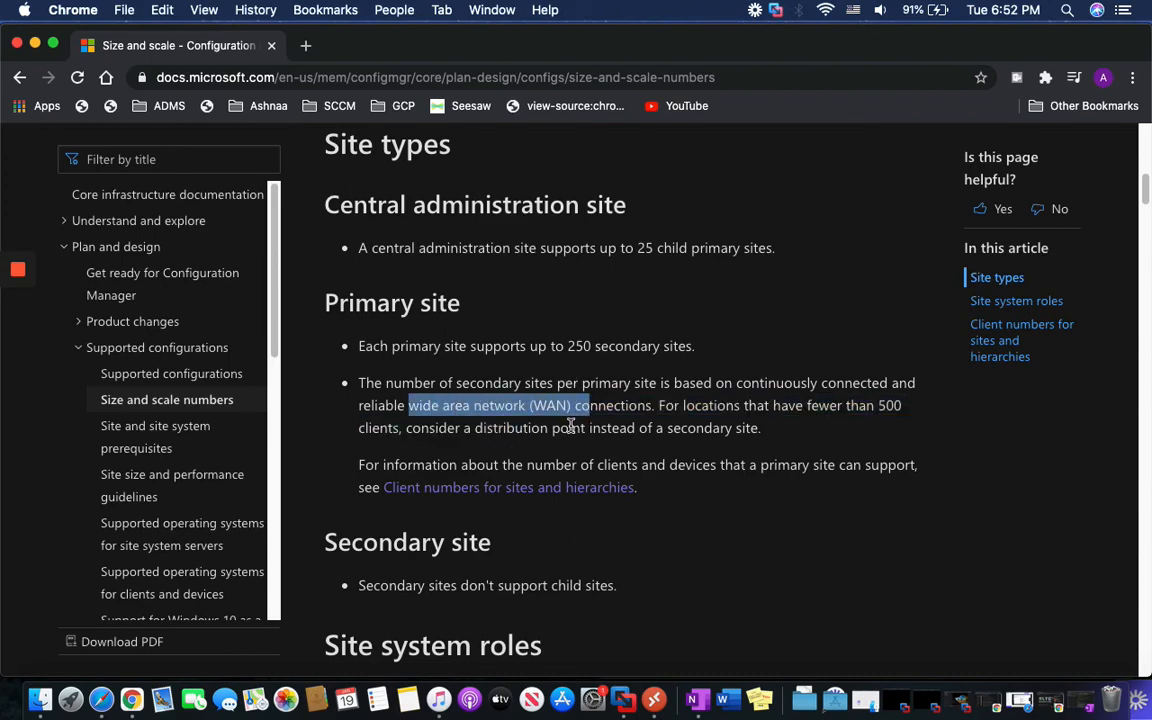
pyautogui.scroll(-5, 555, 420)
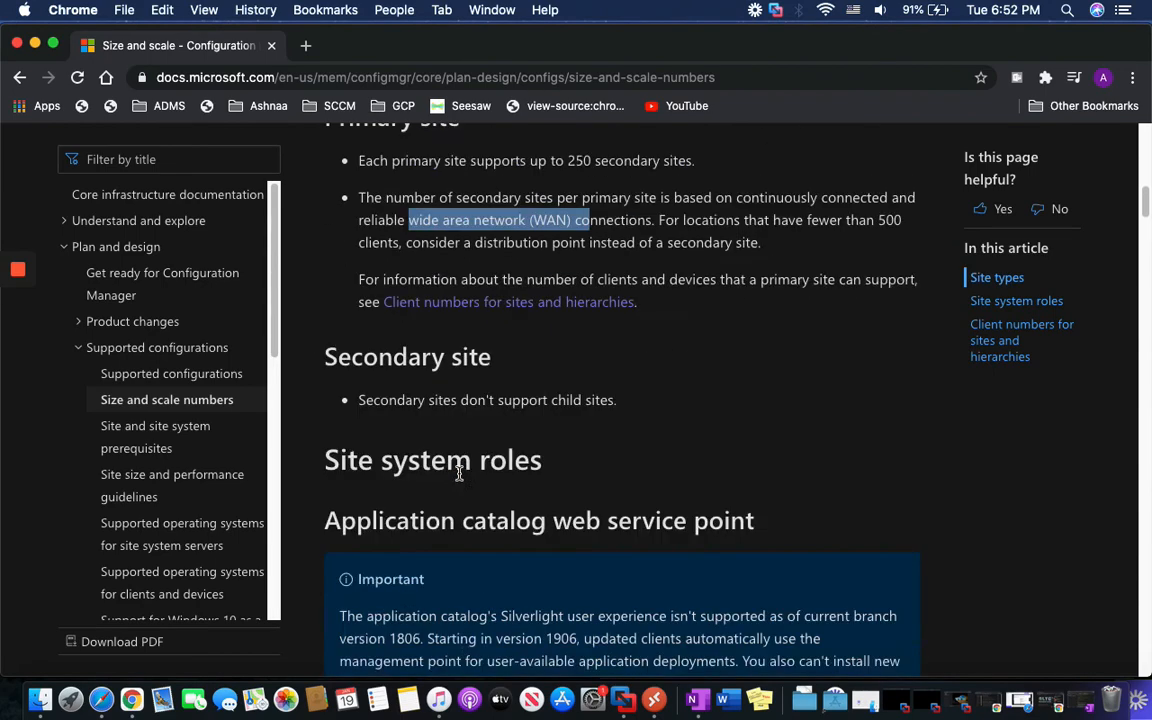
pyautogui.scroll(4, 459, 474)
# In Client numbers for sites and hierarchies, highlight the stand-alone primary site's 175,000 clients and devices limit
pyautogui.click(457, 474)
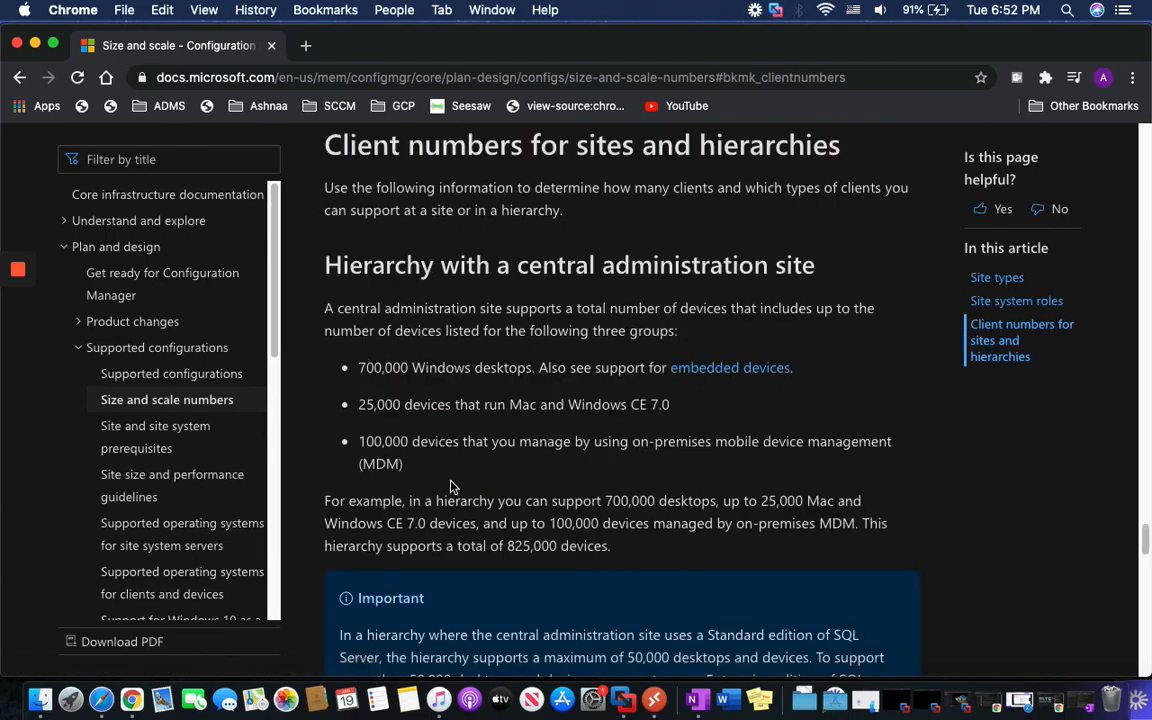
pyautogui.scroll(-10, 455, 485)
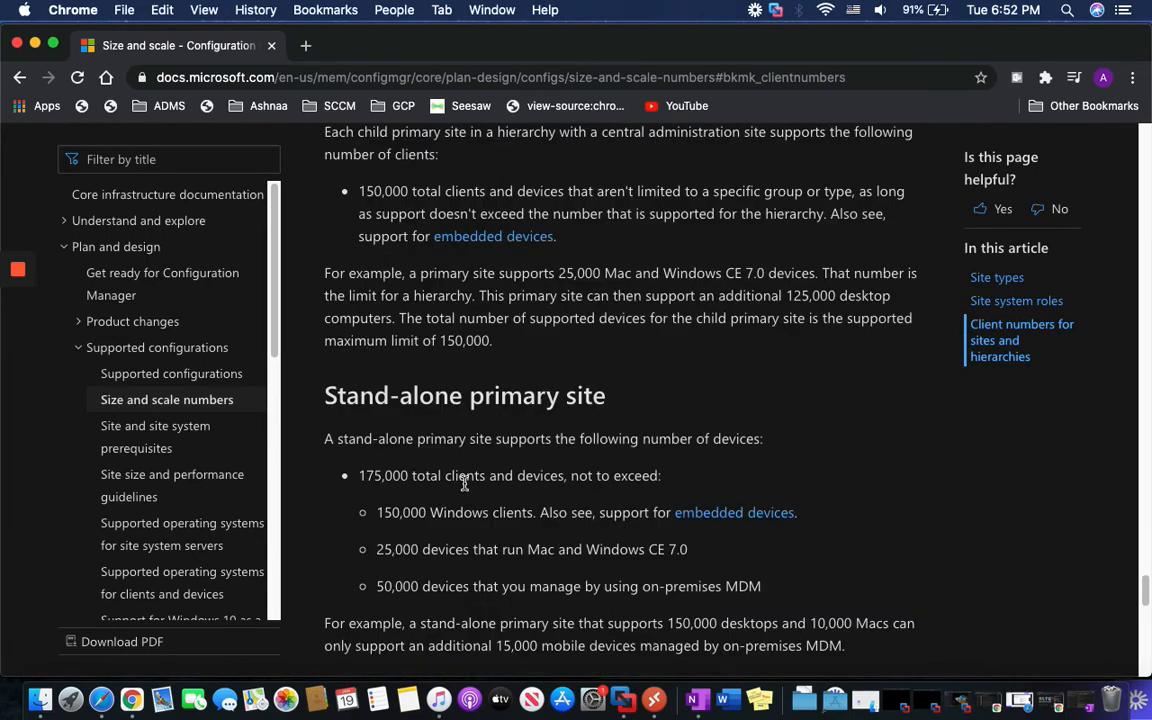
pyautogui.scroll(-1, 463, 483)
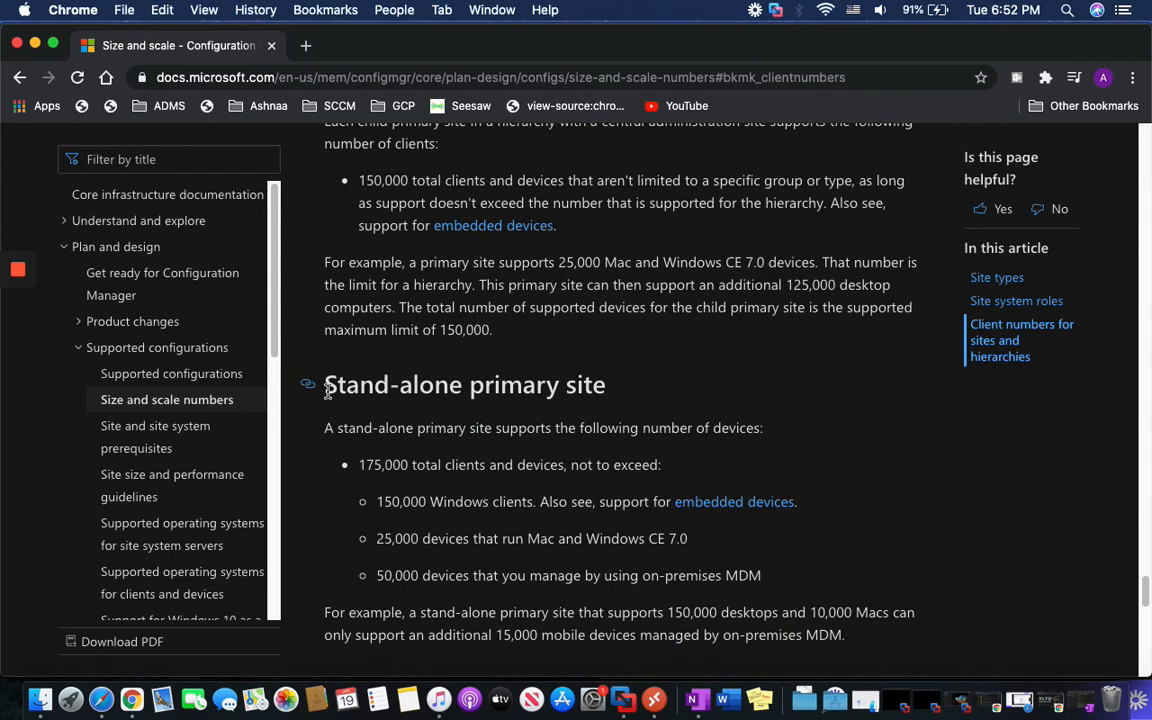
pyautogui.moveTo(325, 388); pyautogui.dragTo(605, 388)
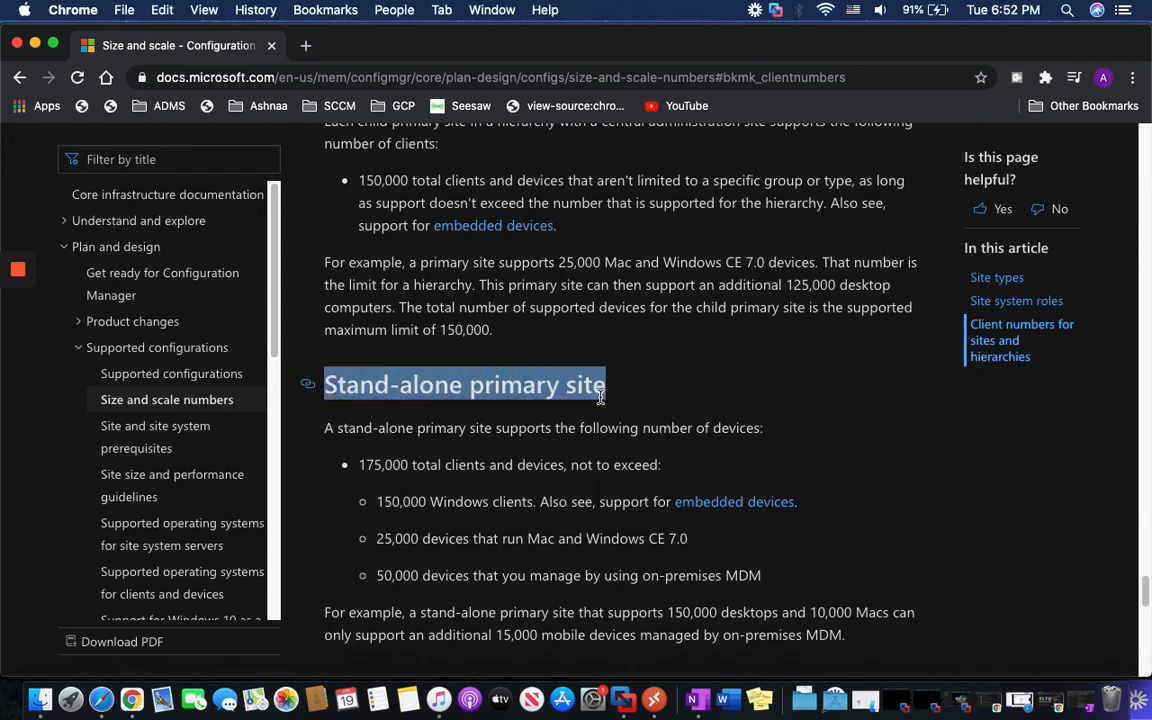
pyautogui.click(549, 454)
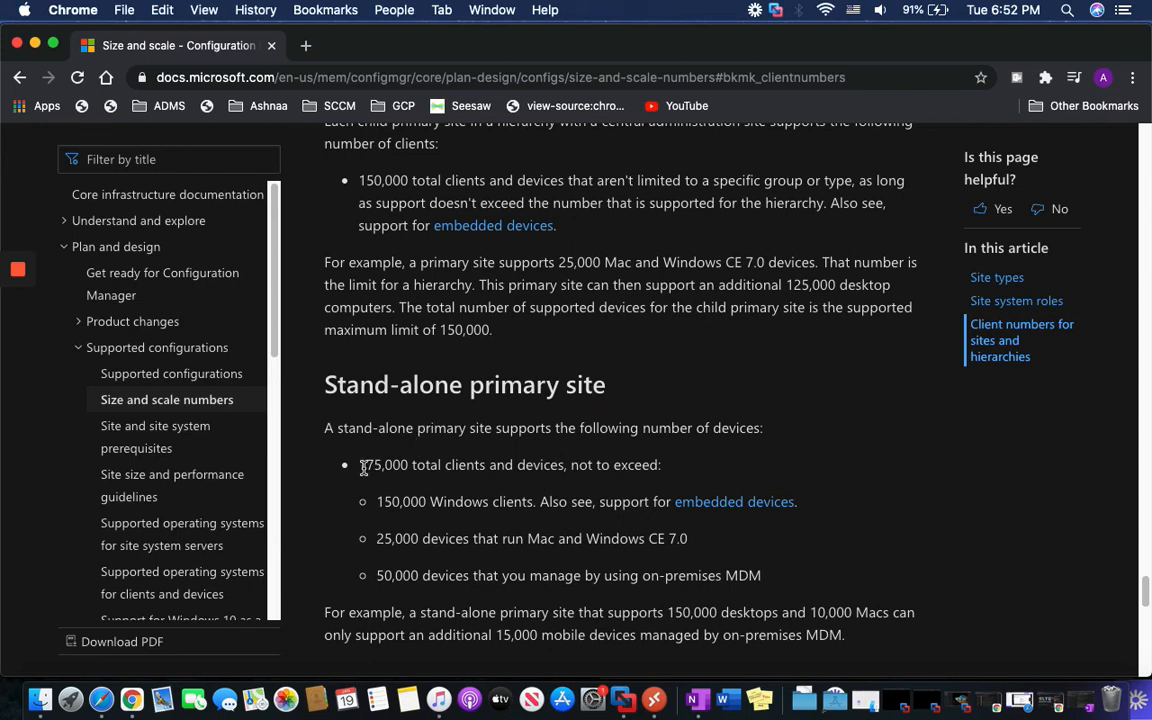
pyautogui.moveTo(366, 468); pyautogui.dragTo(674, 478)
pyautogui.click(672, 478)
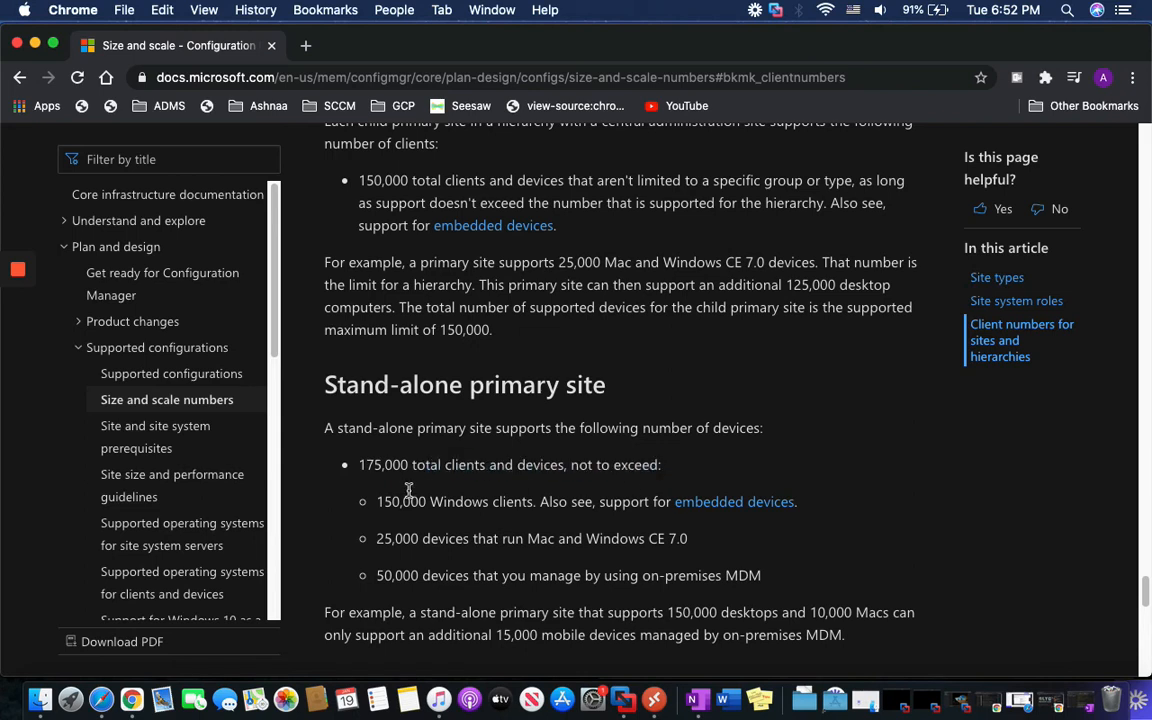
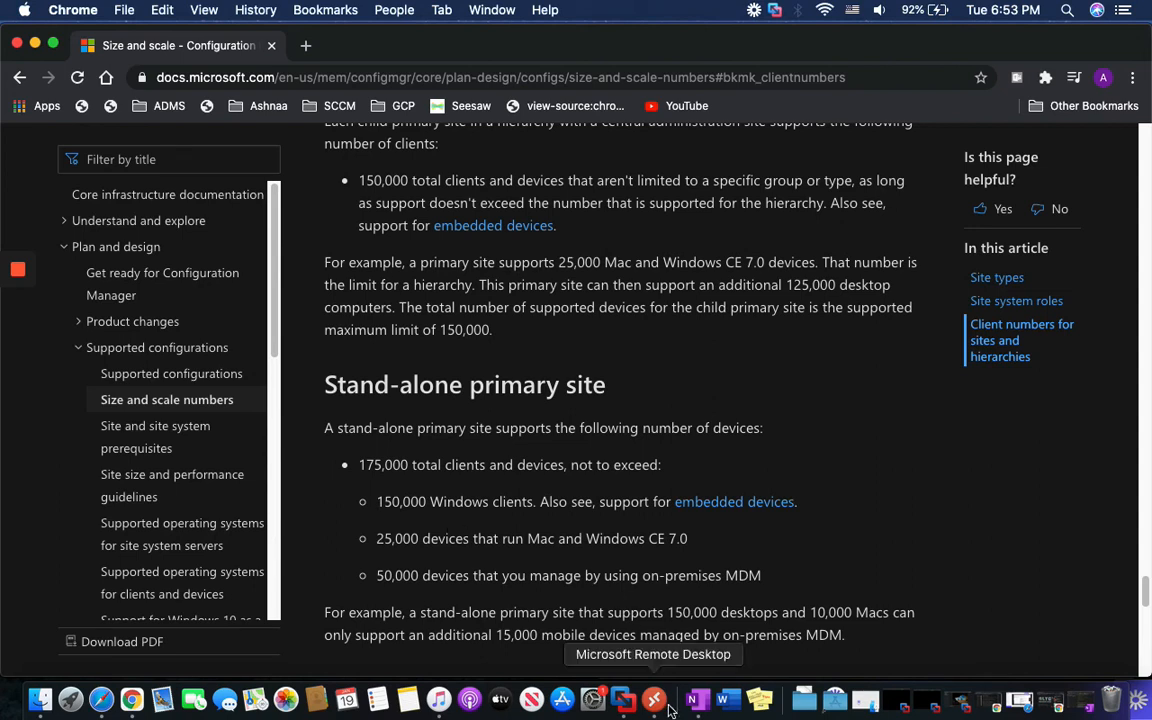
# Connect to the FusionCM01 server session from the Remote Desktop app
pyautogui.click(623, 699)
pyautogui.rightClick(993, 203)
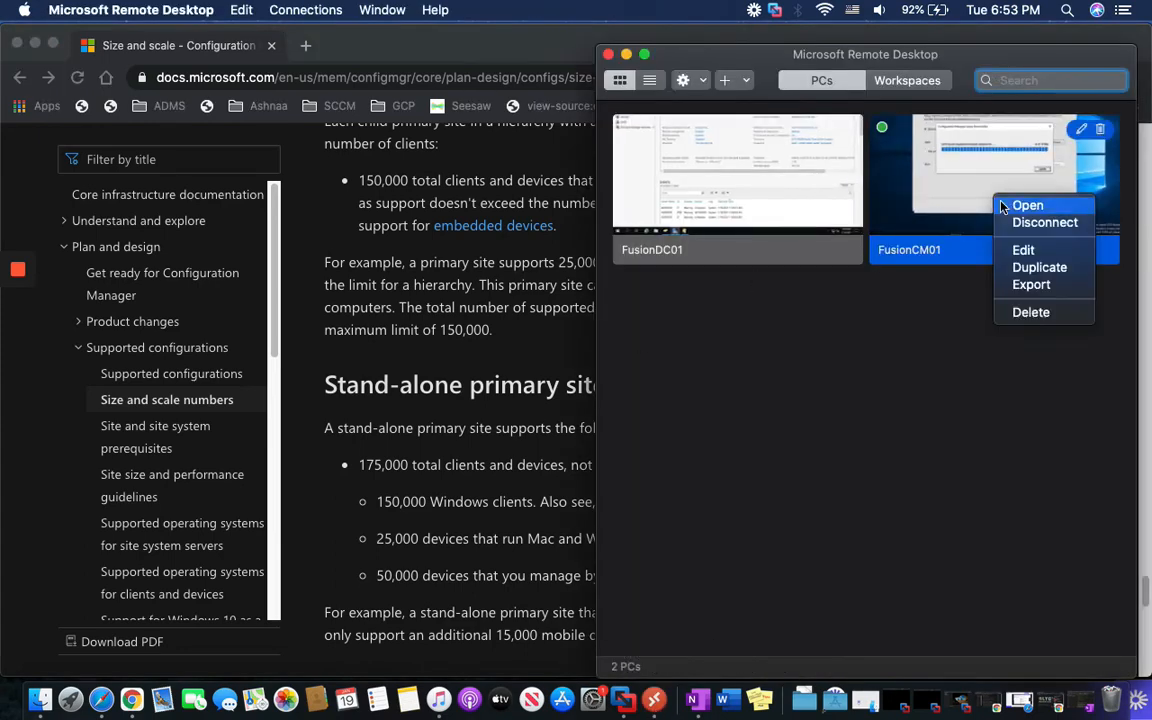
pyautogui.click(1015, 201)
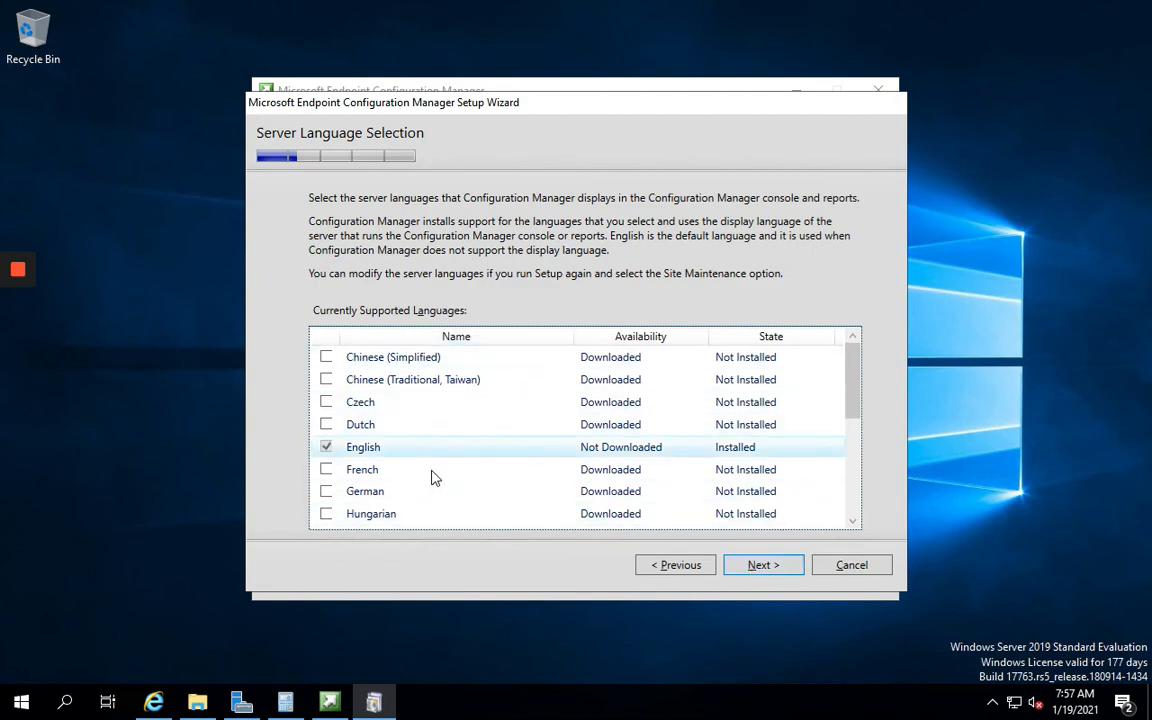
# Keep English as the only server and client language
pyautogui.click(770, 568)
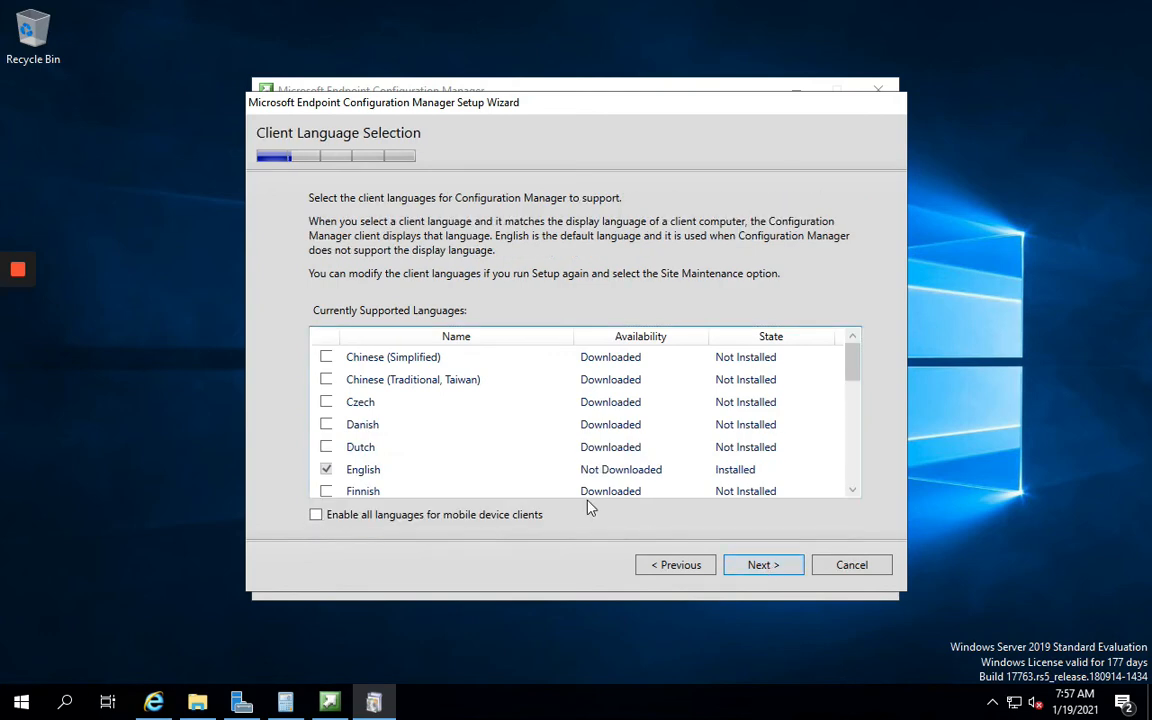
pyautogui.click(762, 566)
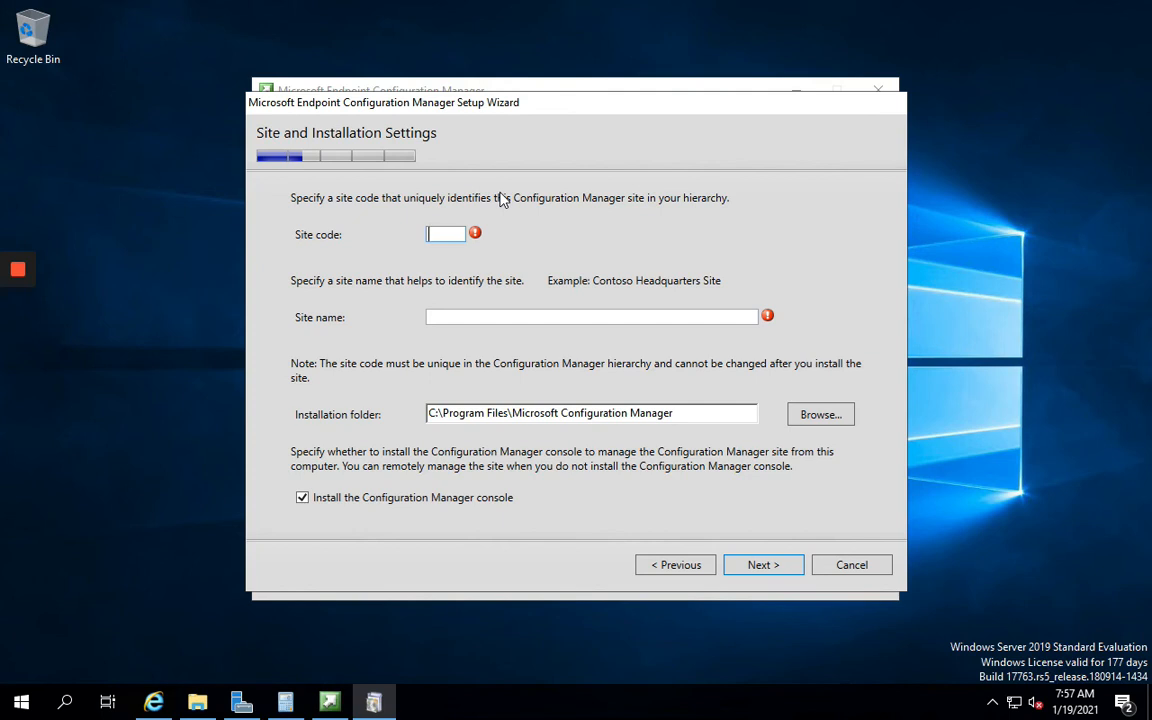
# Enter site code PDC and site name 'Primary Data Center'
pyautogui.write('PDC')
pyautogui.press('Tab')
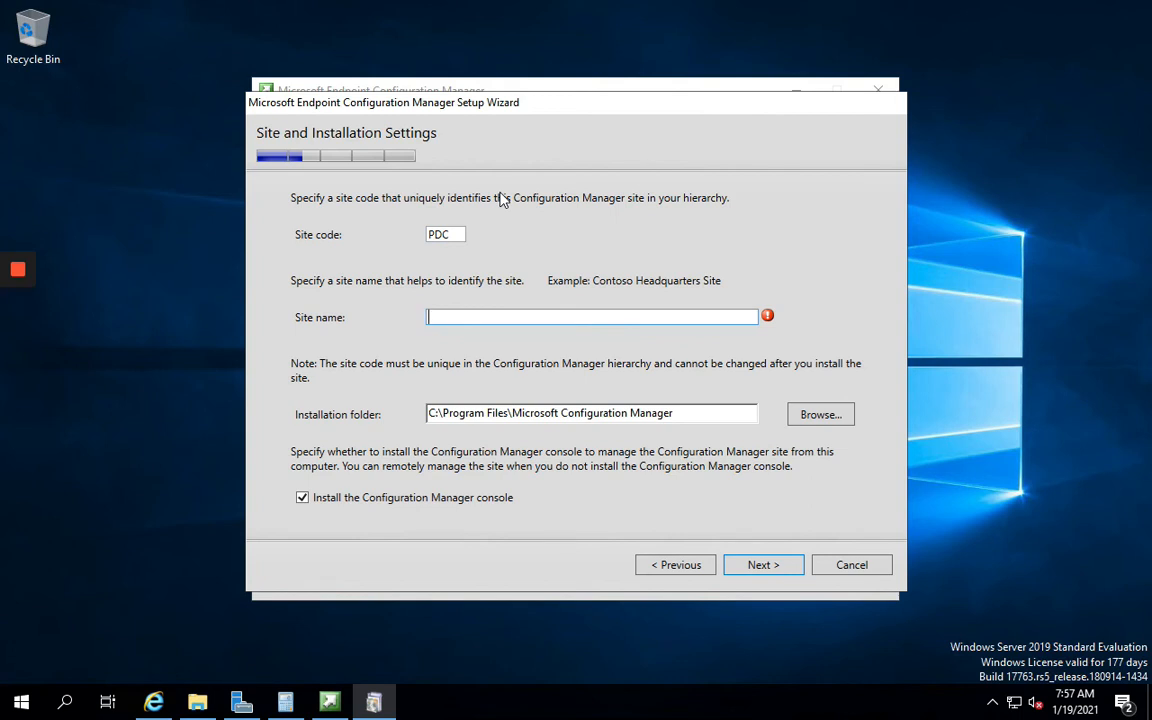
pyautogui.write('Primary Data Center')
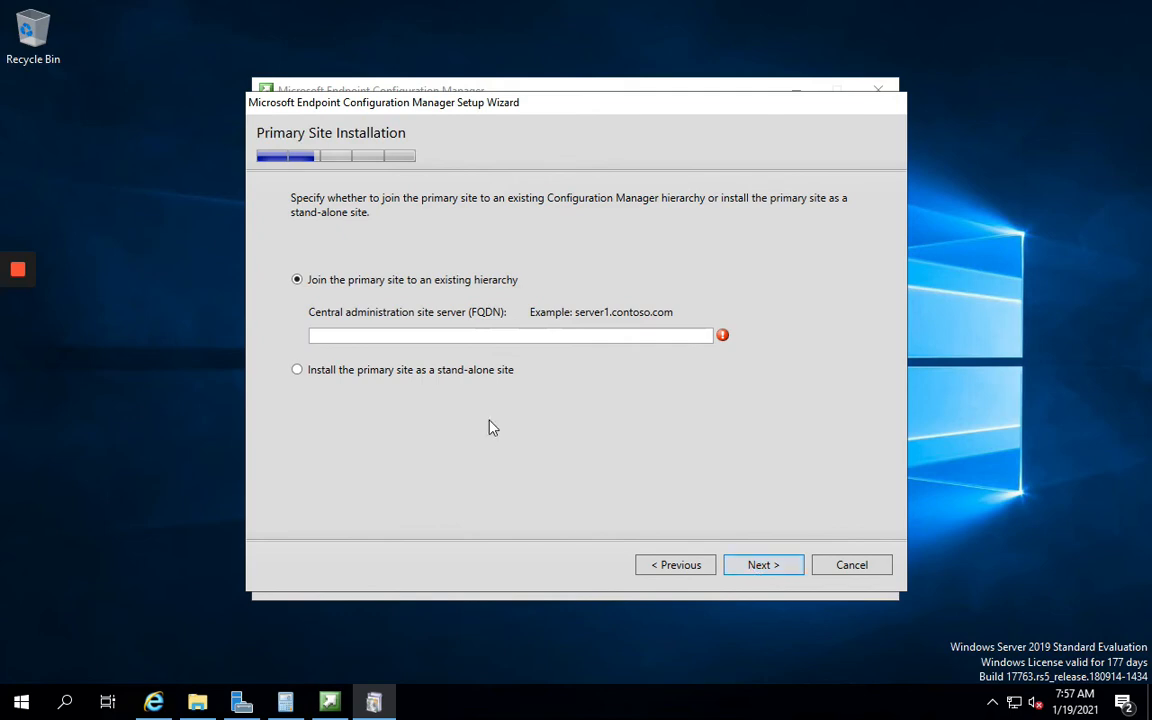
# Choose to install the primary site as a stand-alone site and confirm it
pyautogui.click(432, 335)
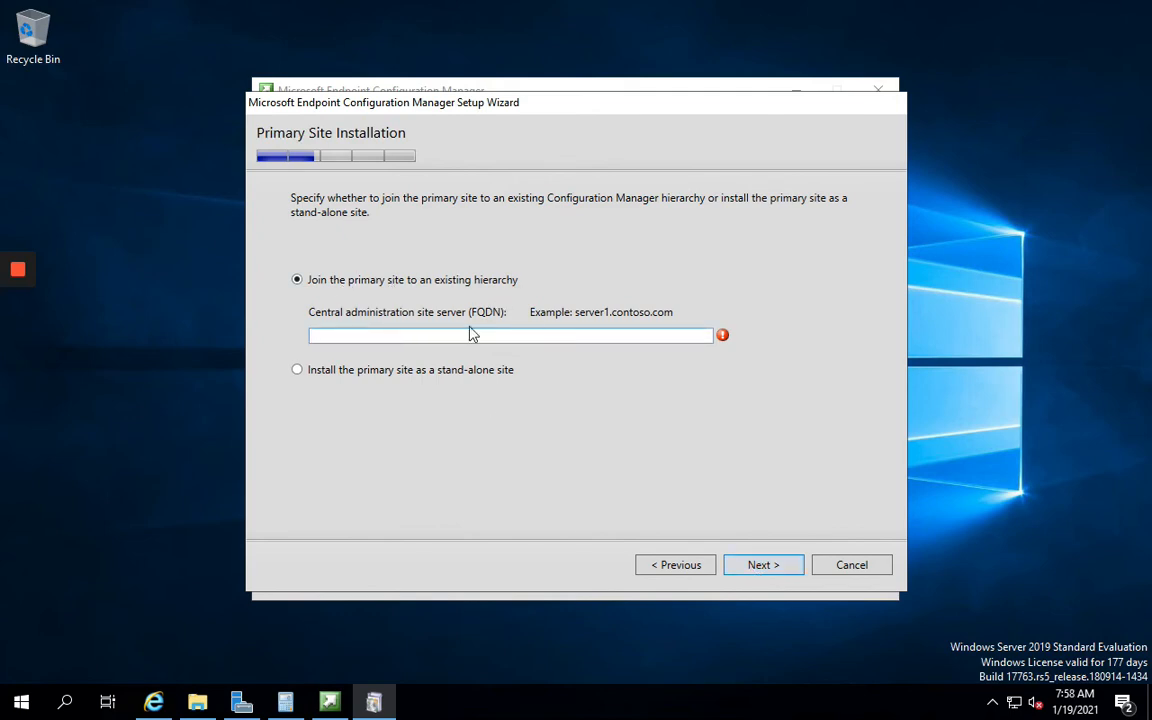
pyautogui.click(297, 371)
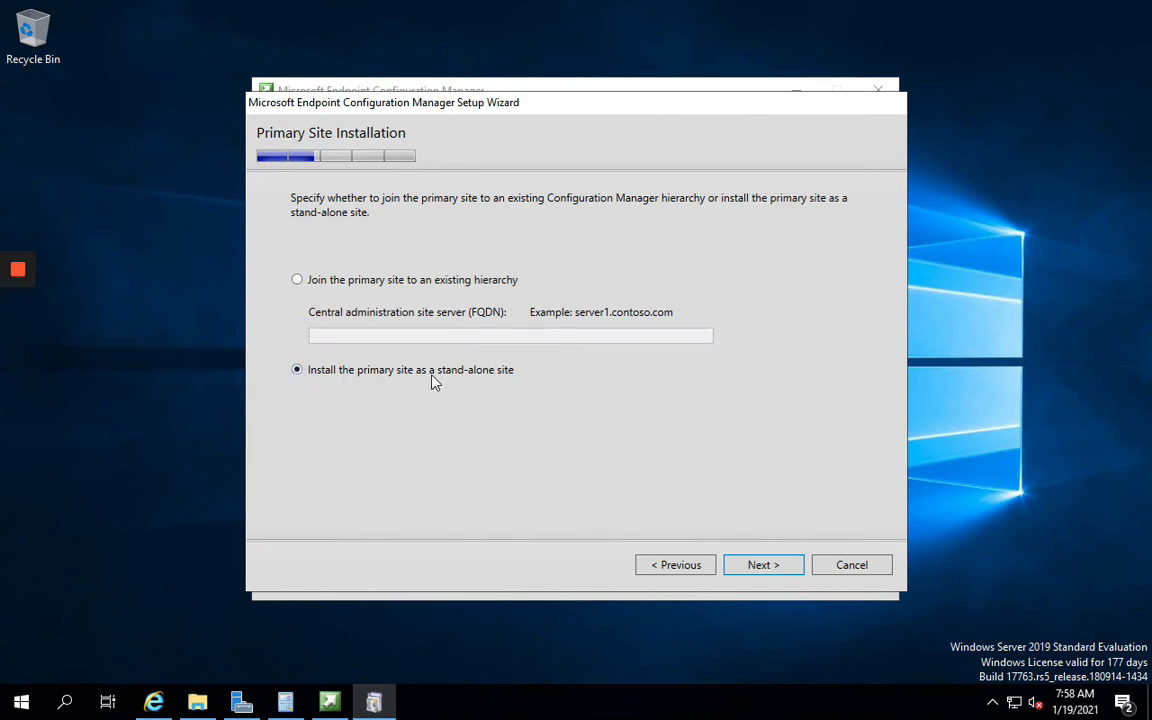
pyautogui.click(759, 566)
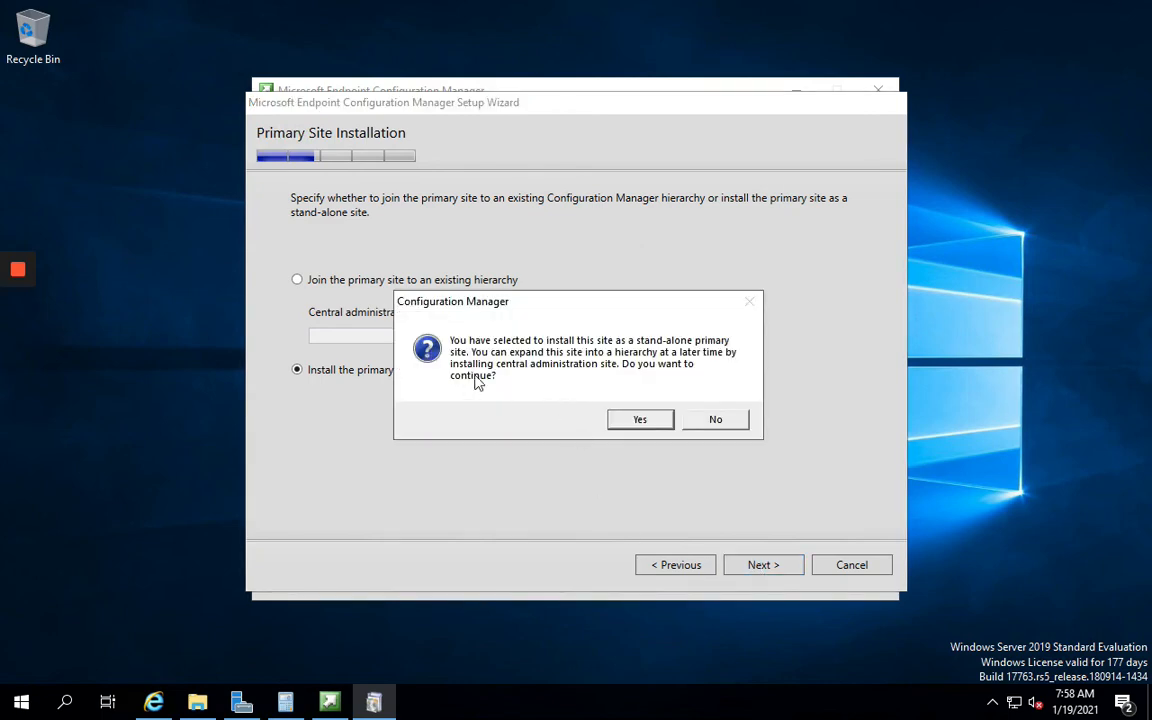
pyautogui.click(639, 420)
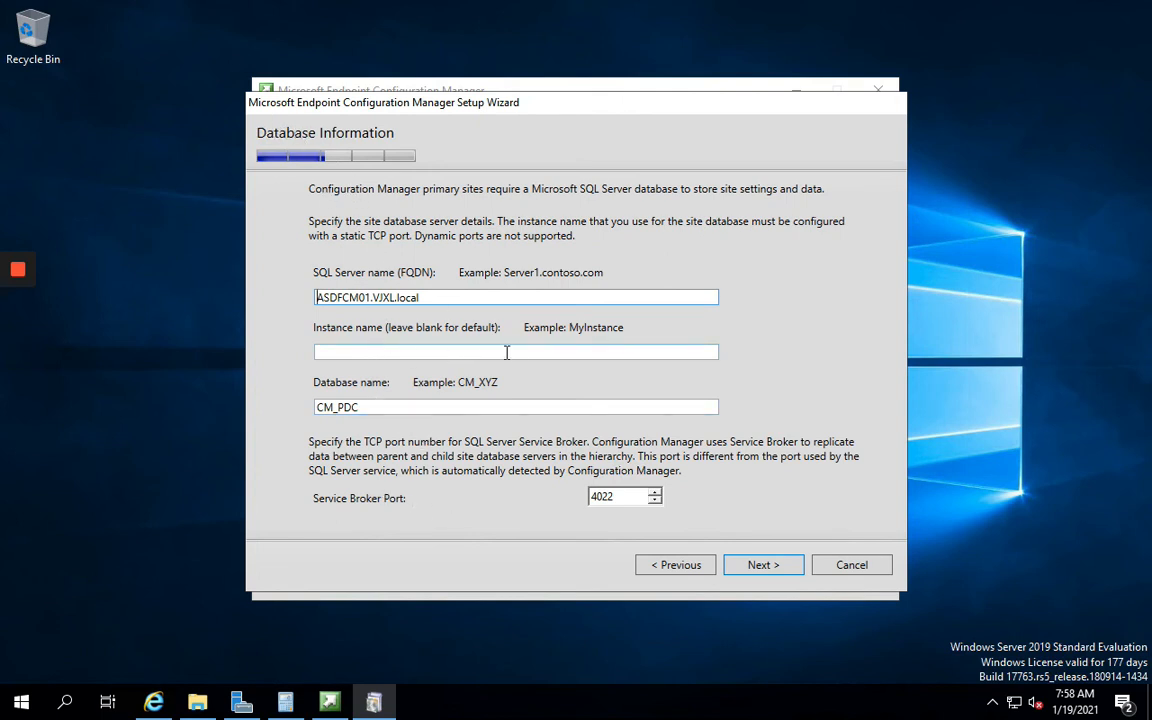
# Keep the default database server, database file locations and SMS Provider server
pyautogui.click(743, 566)
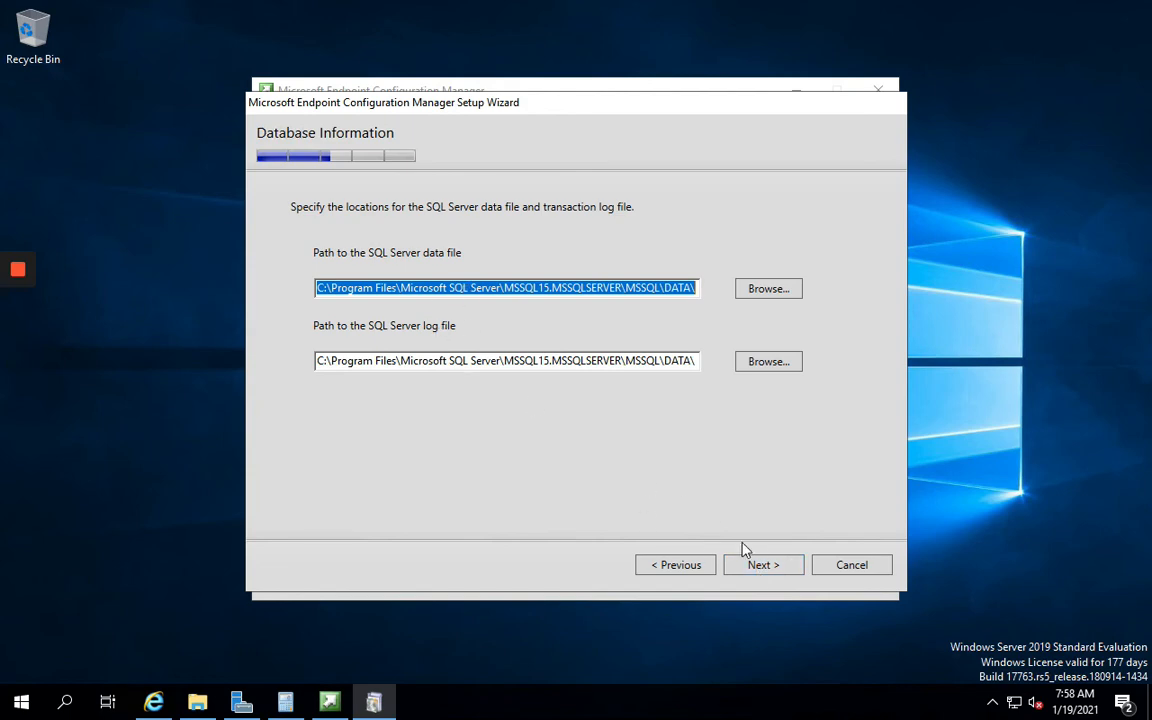
pyautogui.click(754, 567)
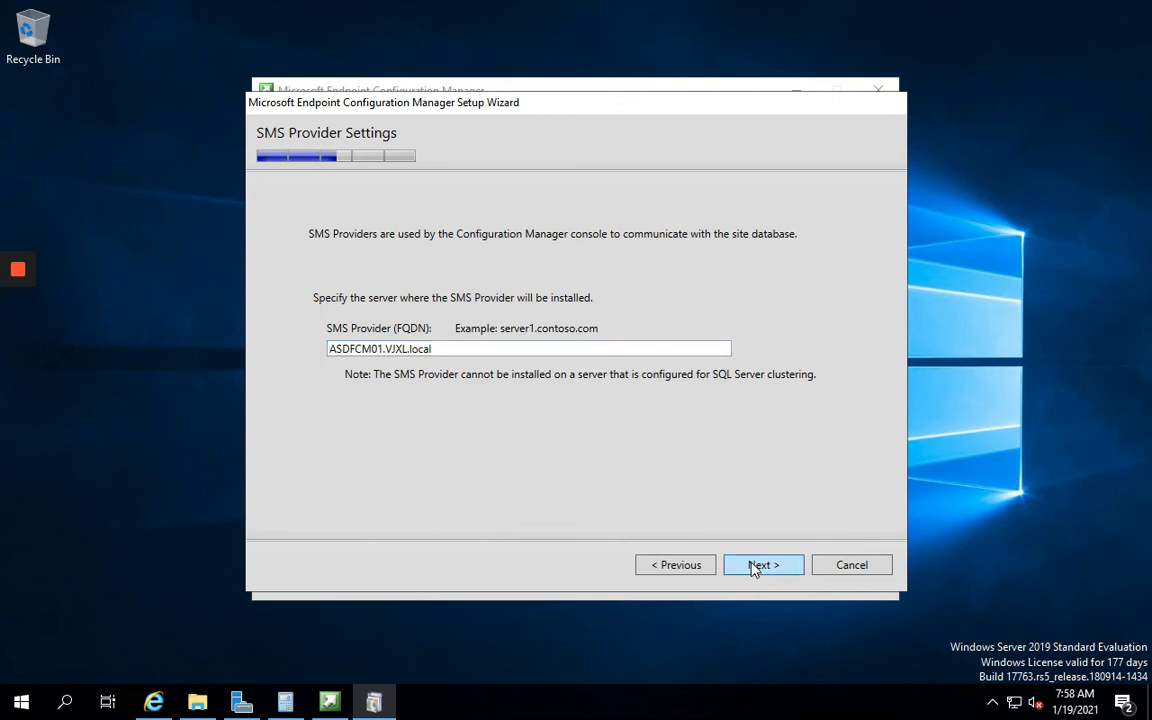
pyautogui.click(757, 570)
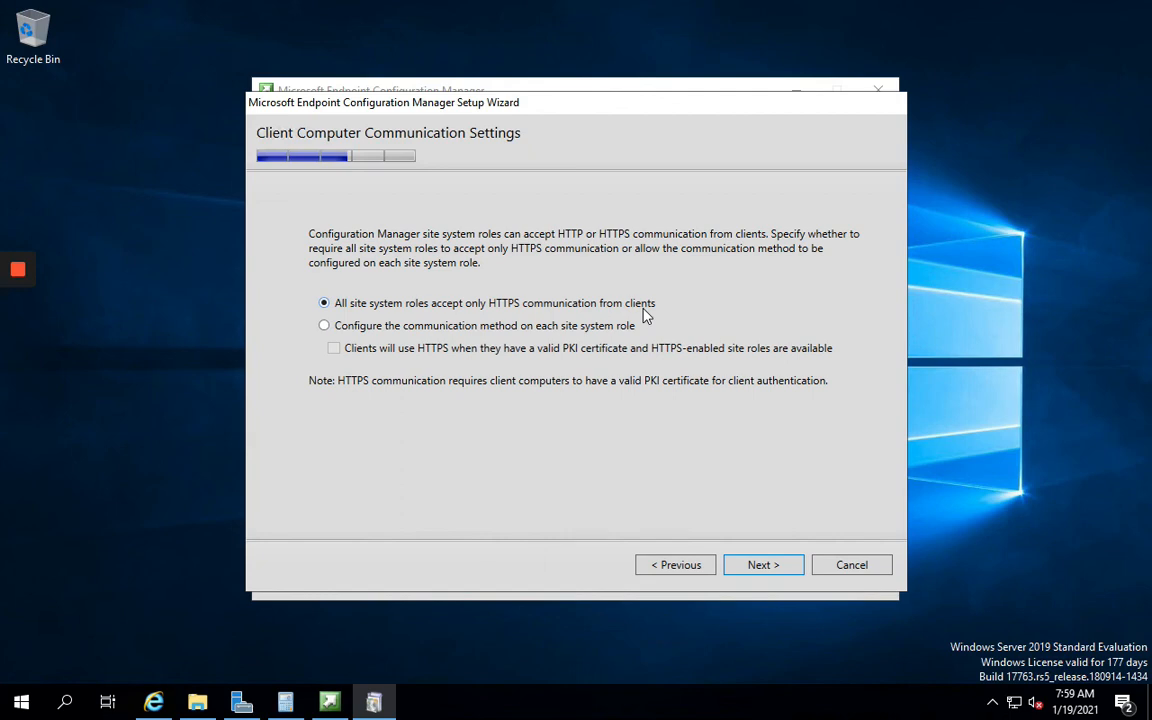
# Configure communication per site system role, letting clients use HTTPS when certificates allow
pyautogui.click(325, 326)
pyautogui.click(334, 349)
pyautogui.click(746, 568)
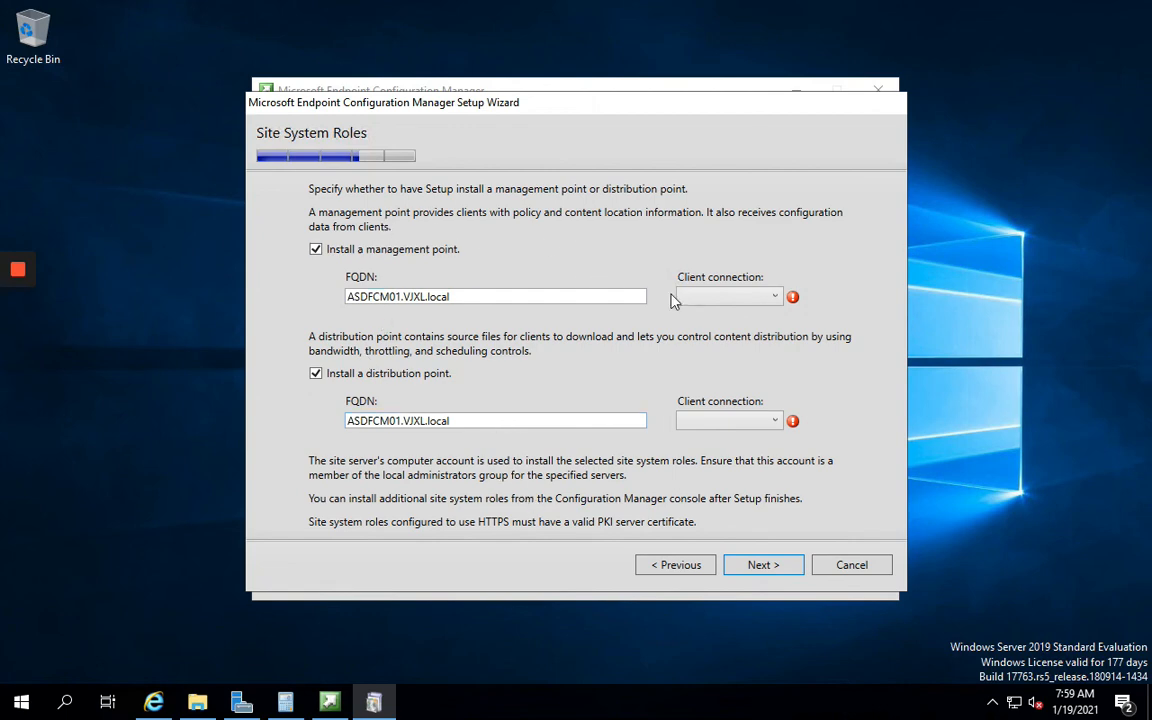
# Set the management point and distribution point client connections to HTTP
pyautogui.click(764, 298)
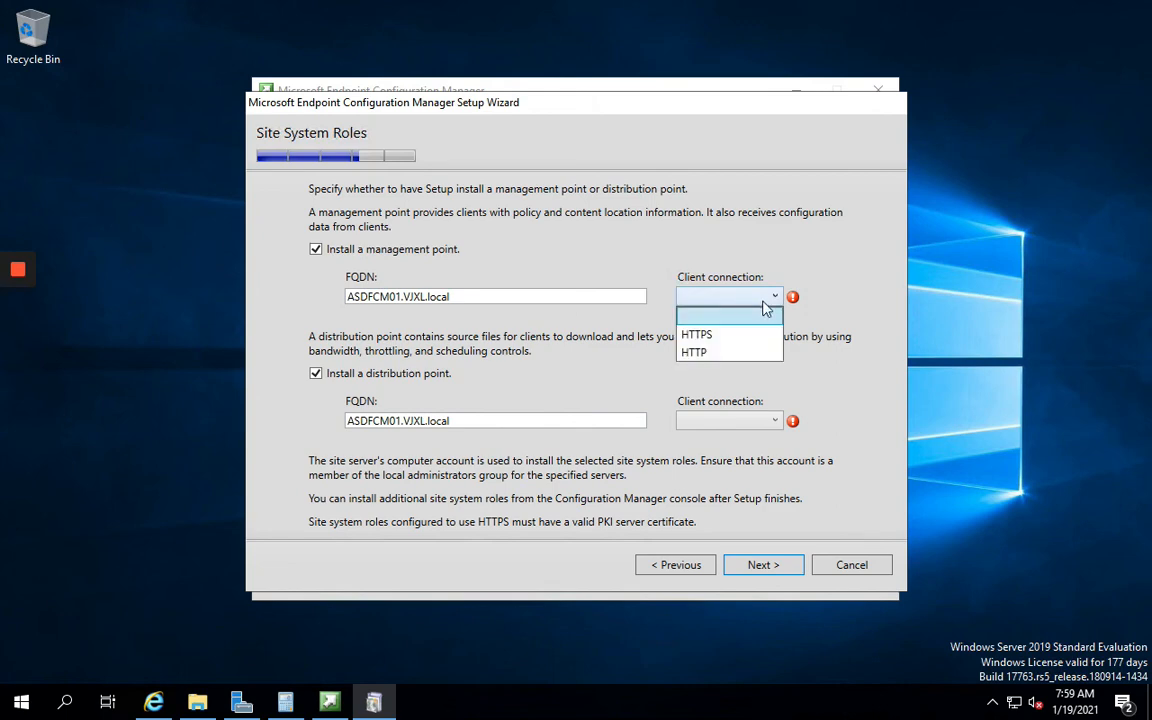
pyautogui.click(733, 353)
pyautogui.click(762, 421)
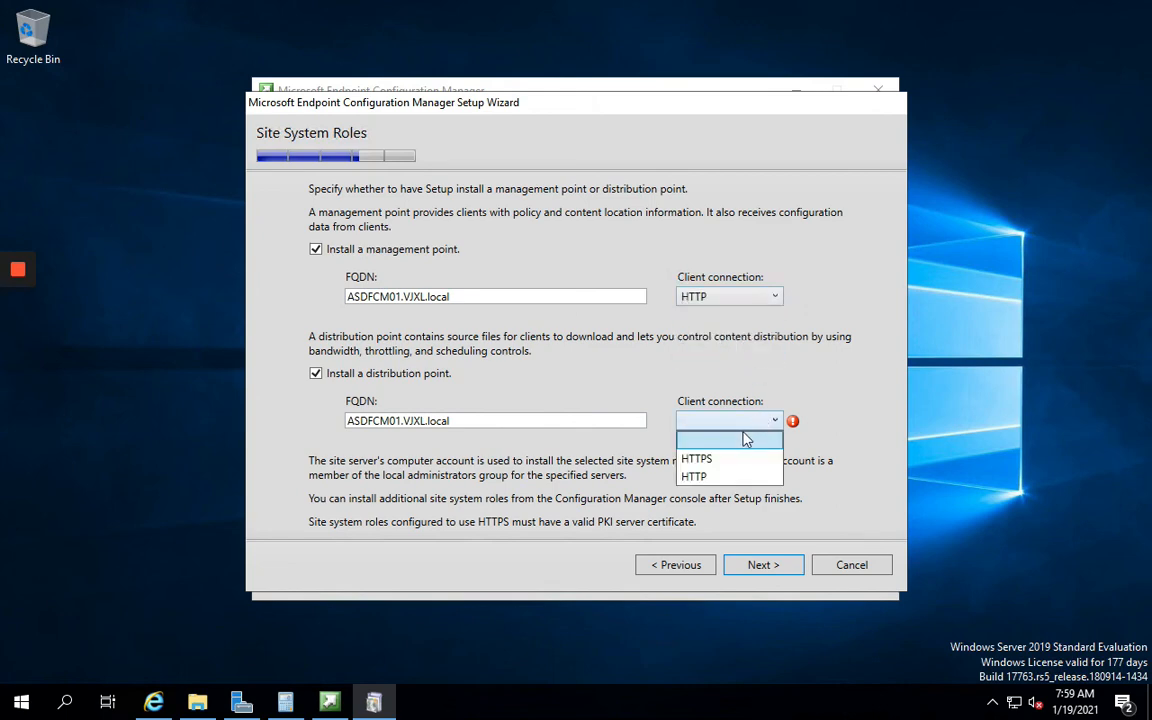
pyautogui.click(705, 476)
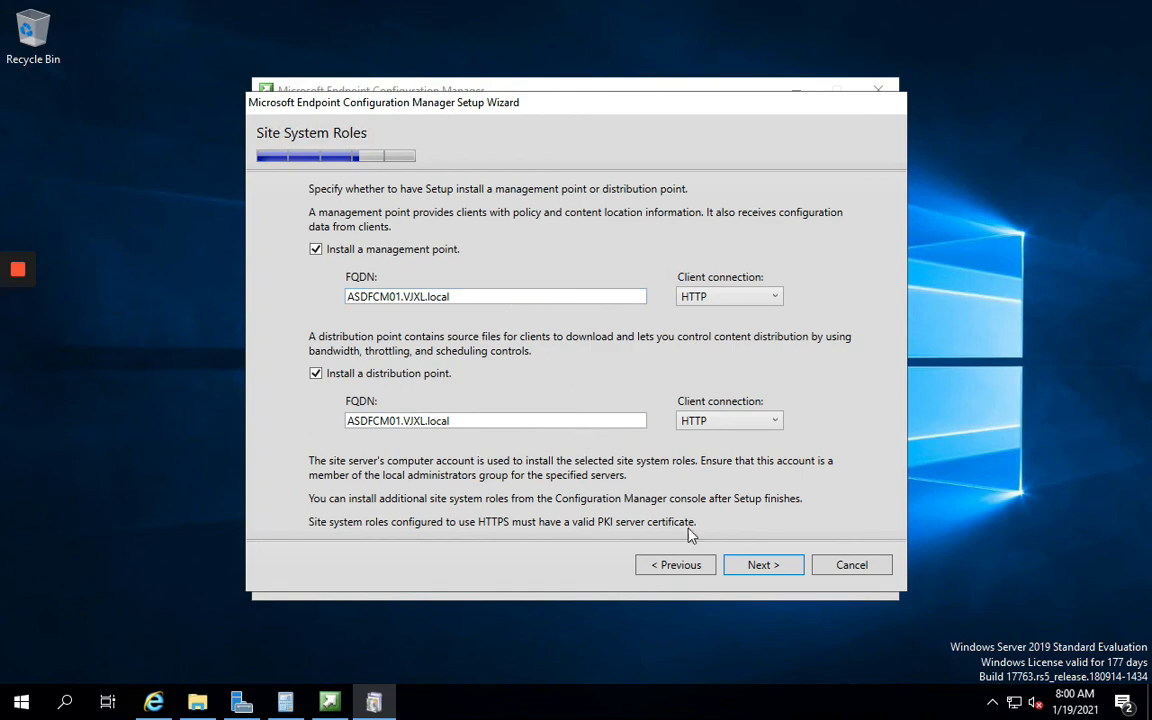
# Accept the site system roles, usage data notice and service connection point defaults
pyautogui.click(755, 567)
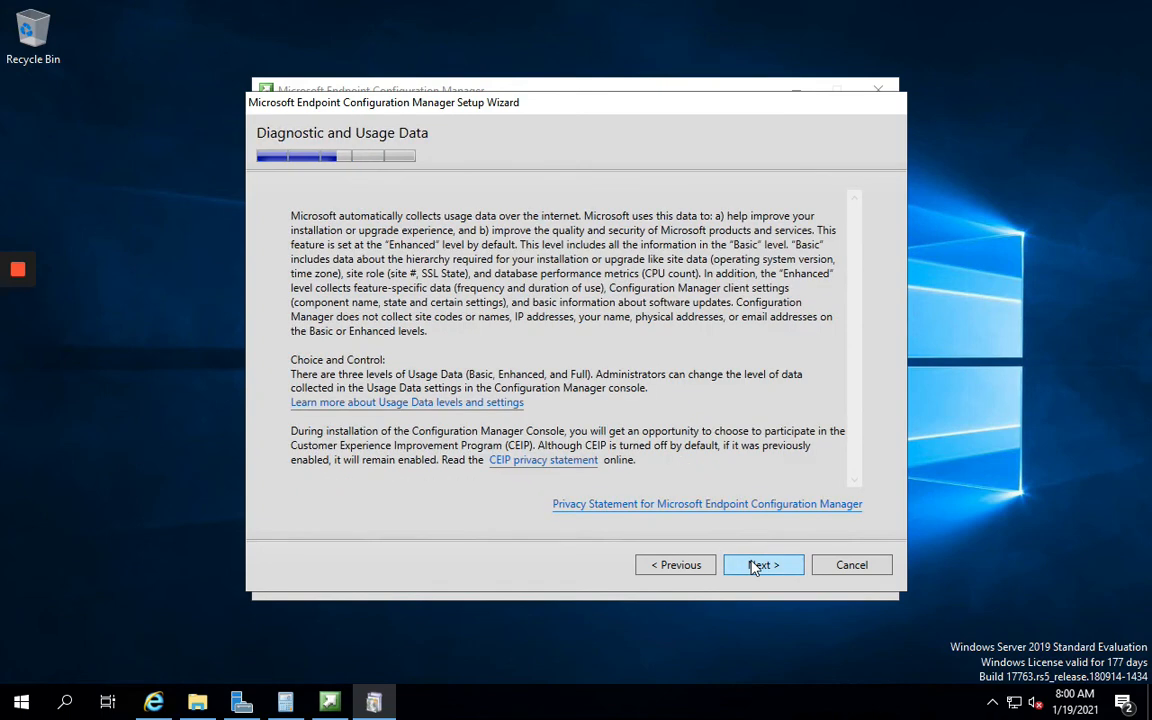
pyautogui.click(762, 565)
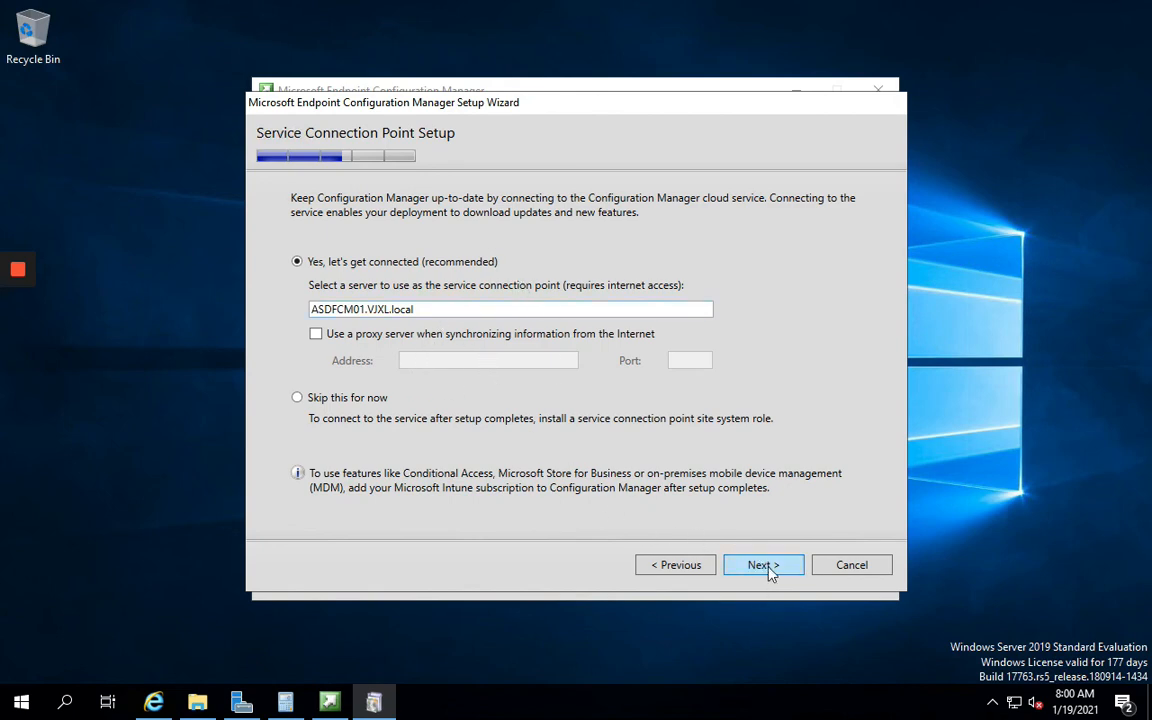
pyautogui.click(762, 565)
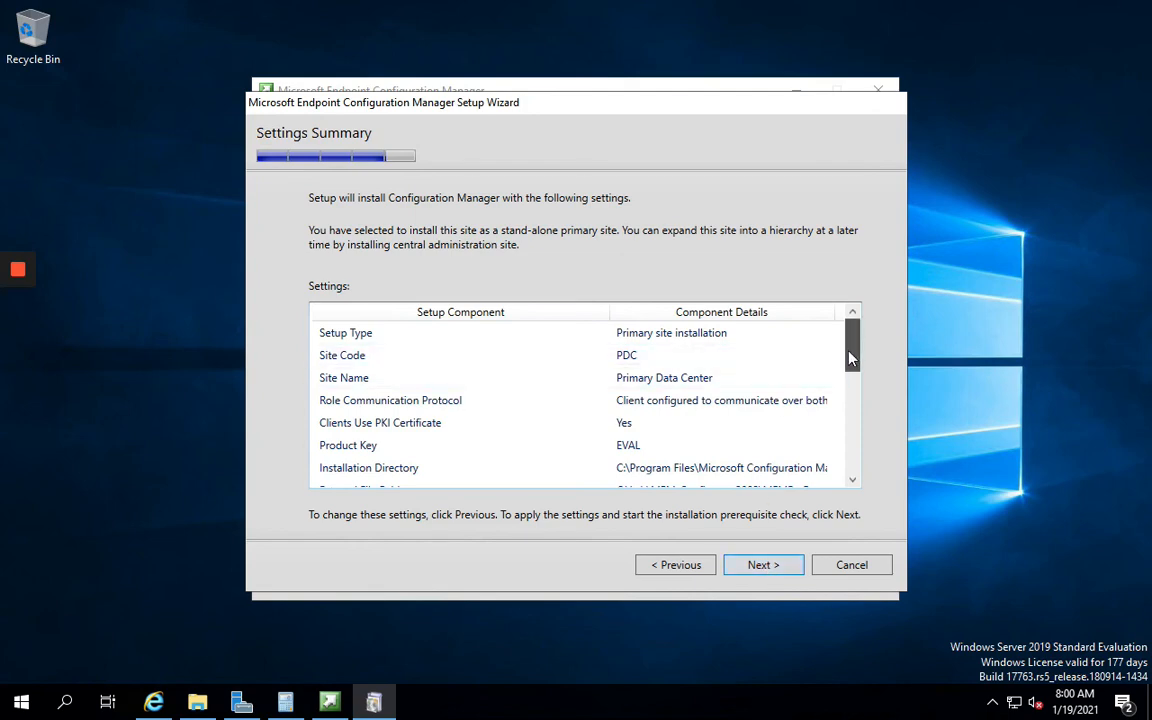
# Review the Settings Summary and start the prerequisite check
pyautogui.moveTo(851, 358)
pyautogui.mouseDown()
pyautogui.moveTo(851, 468)
pyautogui.moveTo(847, 350)
pyautogui.mouseUp()
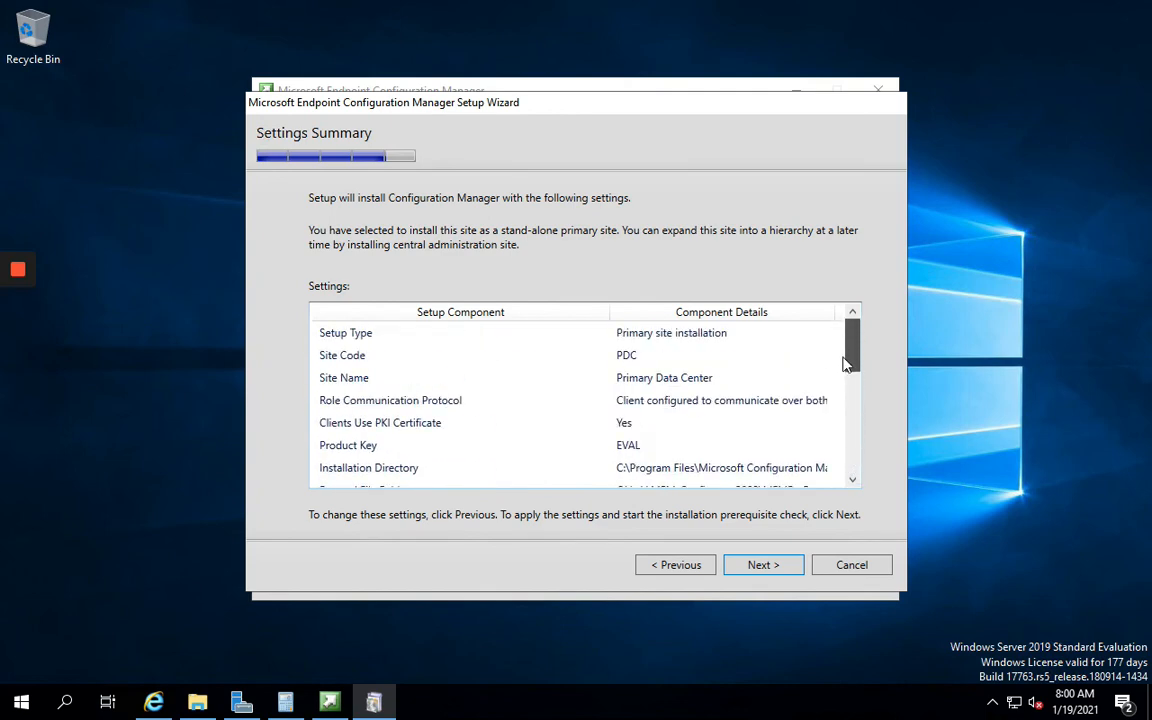
pyautogui.click(763, 565)
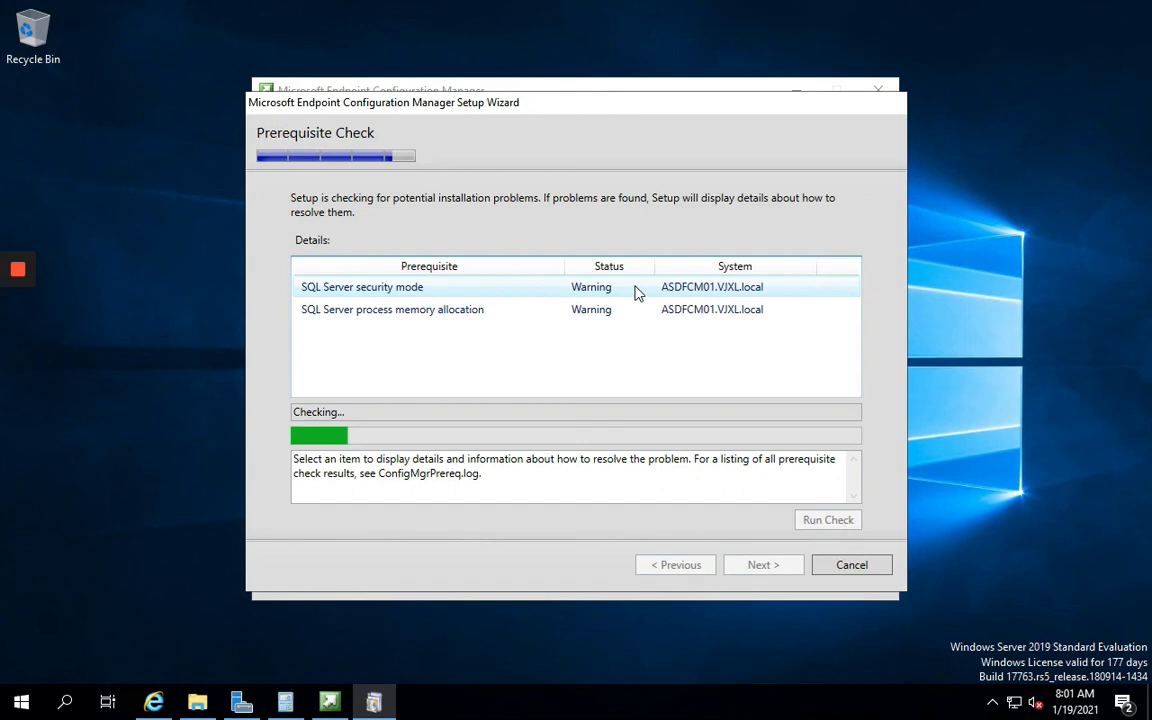
pyautogui.click(197, 703)
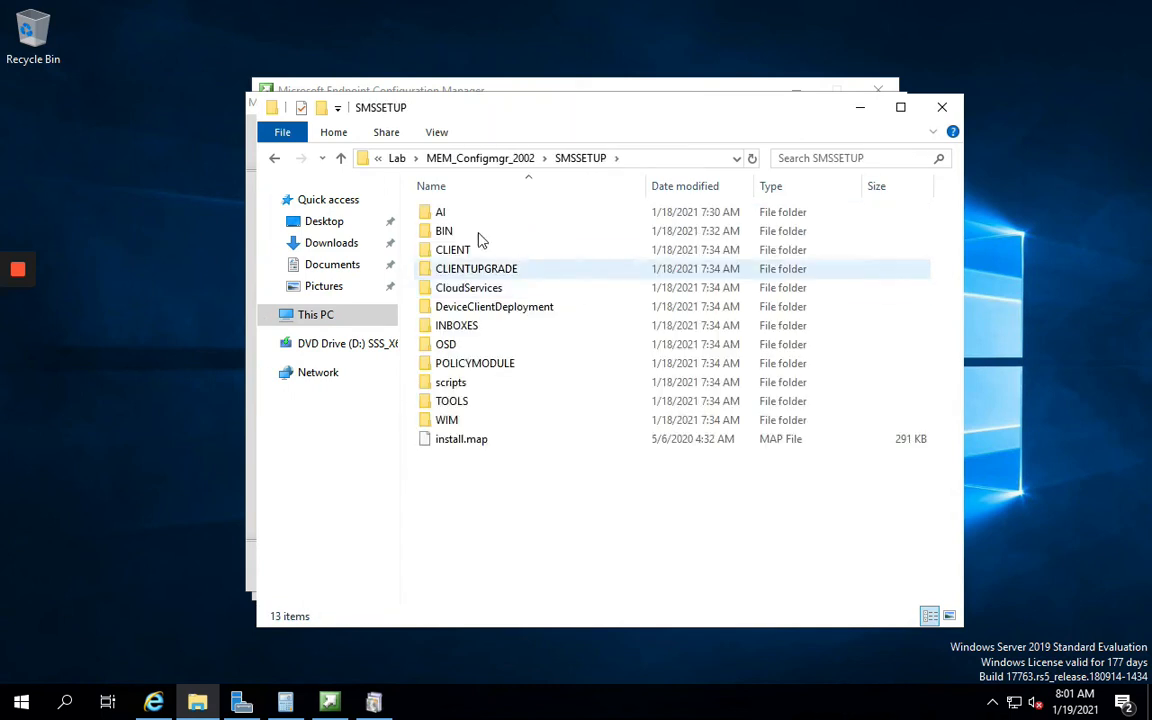
pyautogui.doubleClick(445, 231)
pyautogui.doubleClick(450, 233)
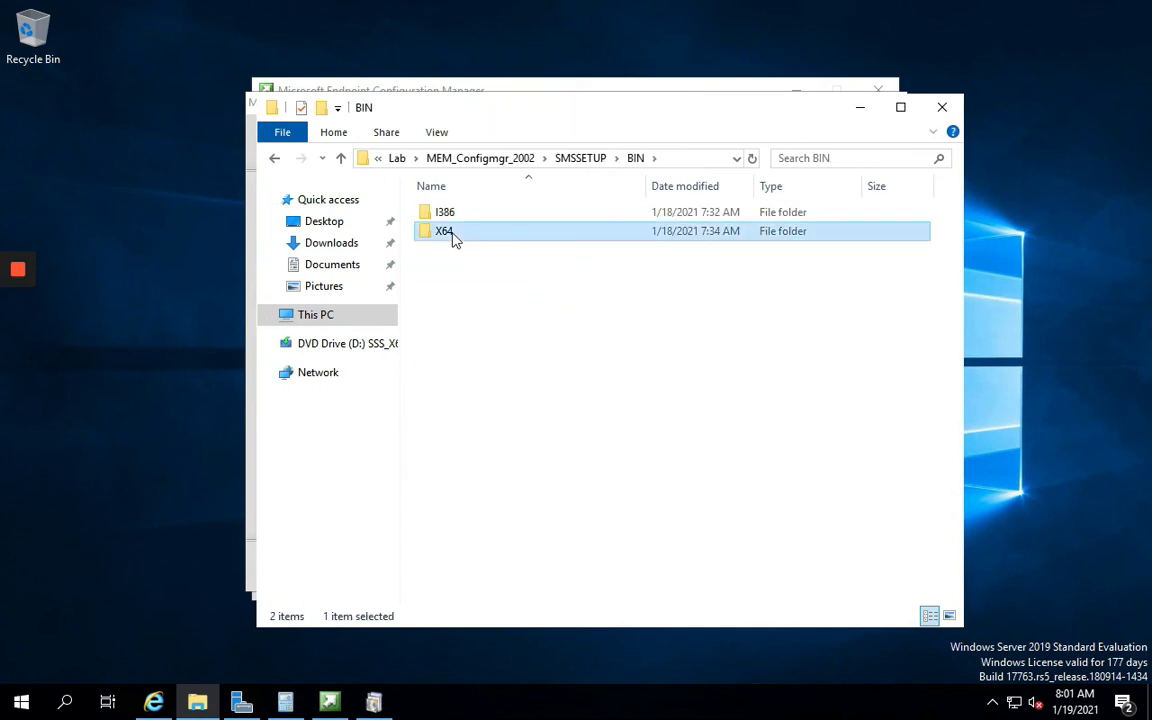
pyautogui.click(484, 388)
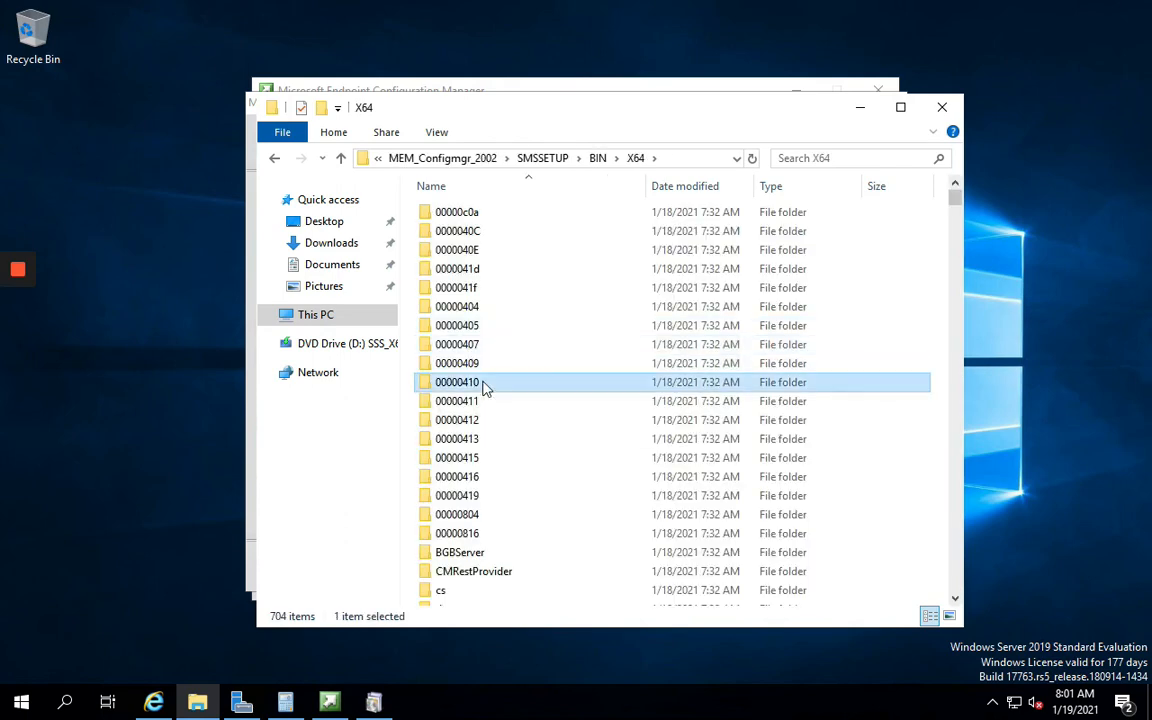
pyautogui.write('pre')
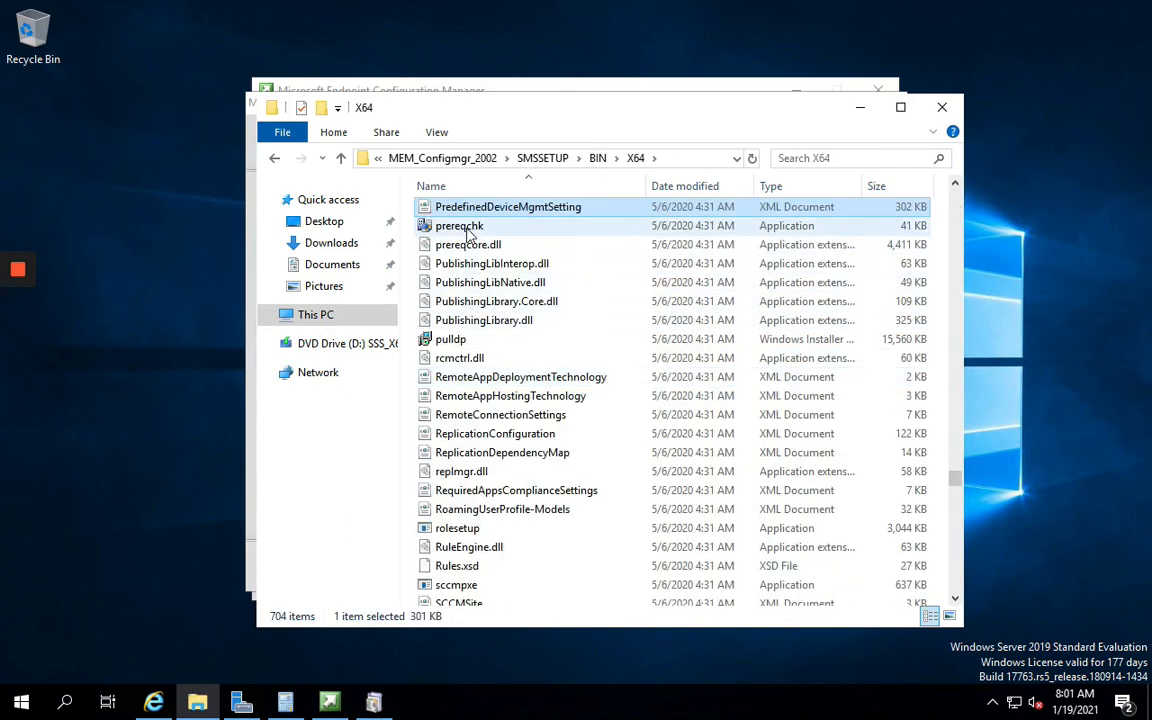
pyautogui.click(460, 228)
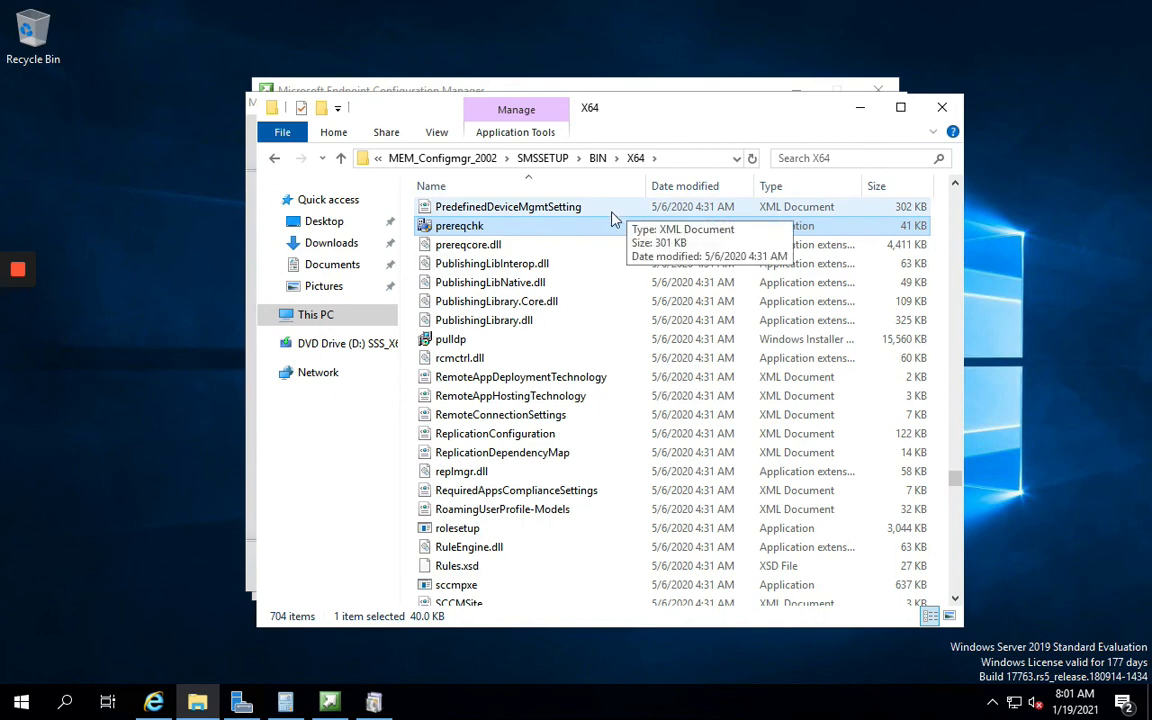
pyautogui.click(442, 158)
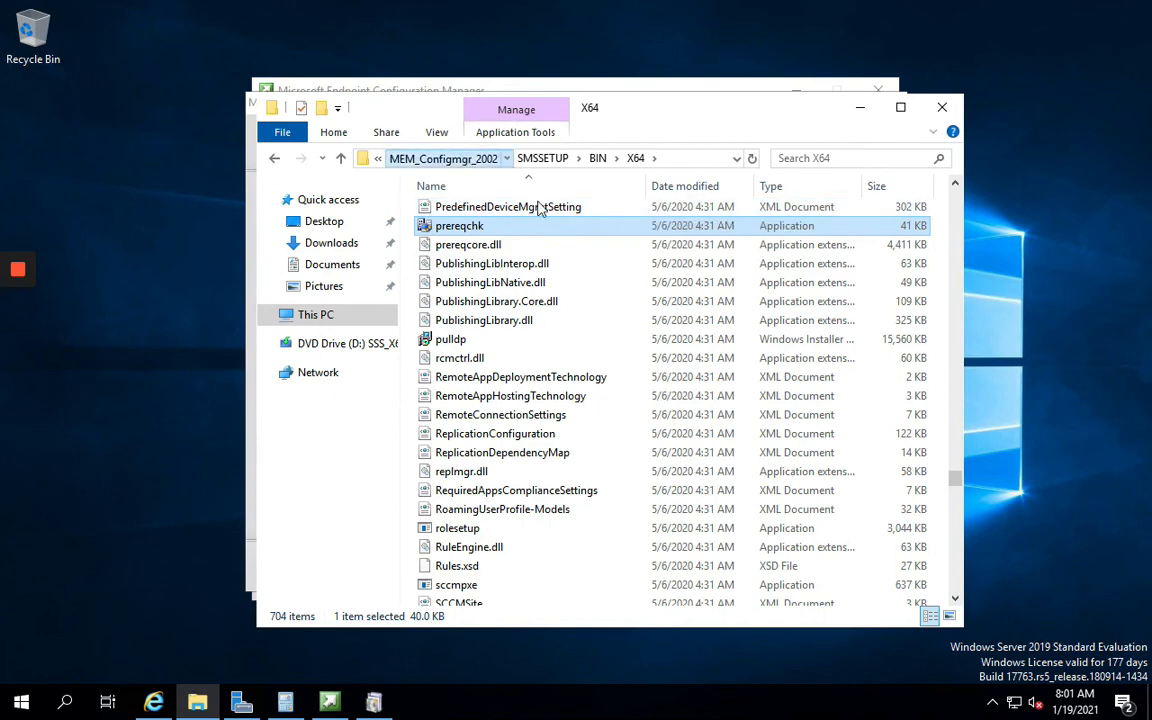
pyautogui.click(859, 108)
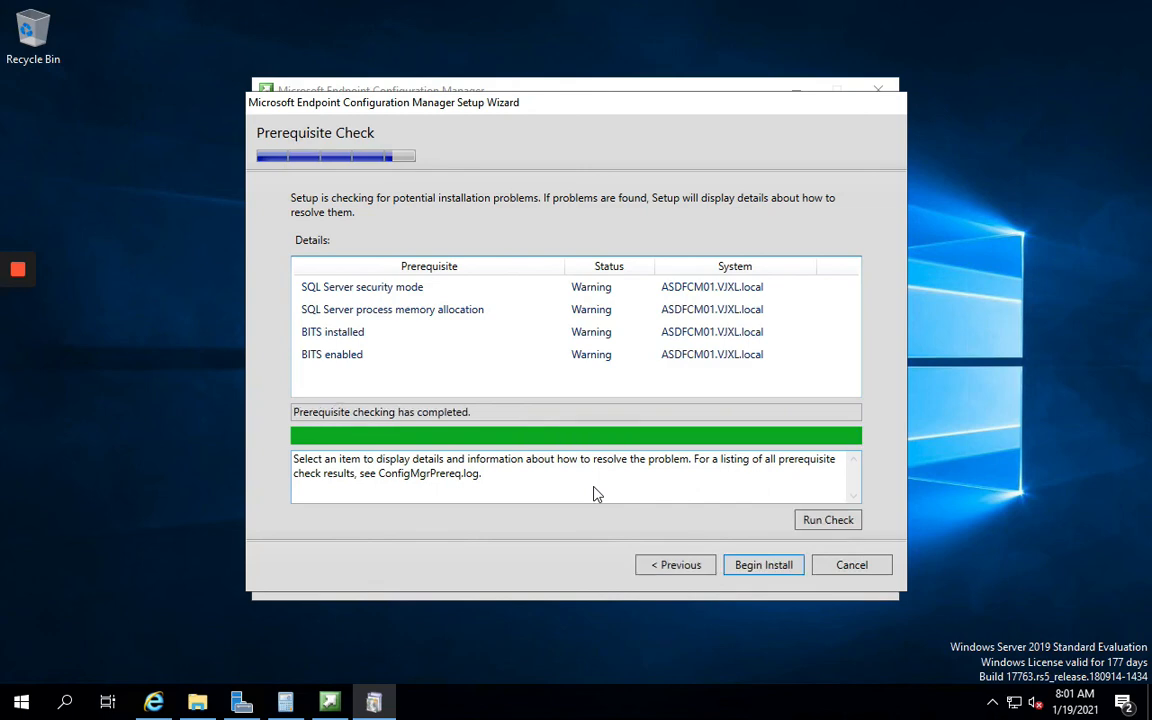
# Read the SQL security mode, memory allocation and two BITS warnings, then begin installing
pyautogui.click(503, 289)
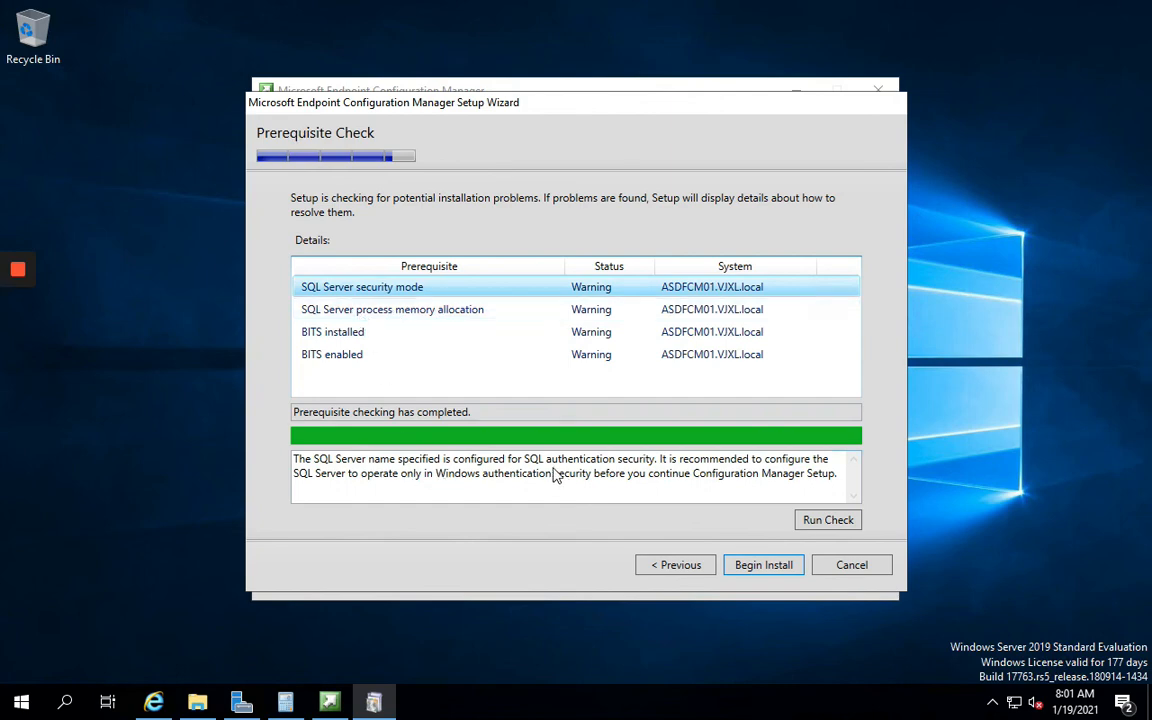
pyautogui.click(382, 313)
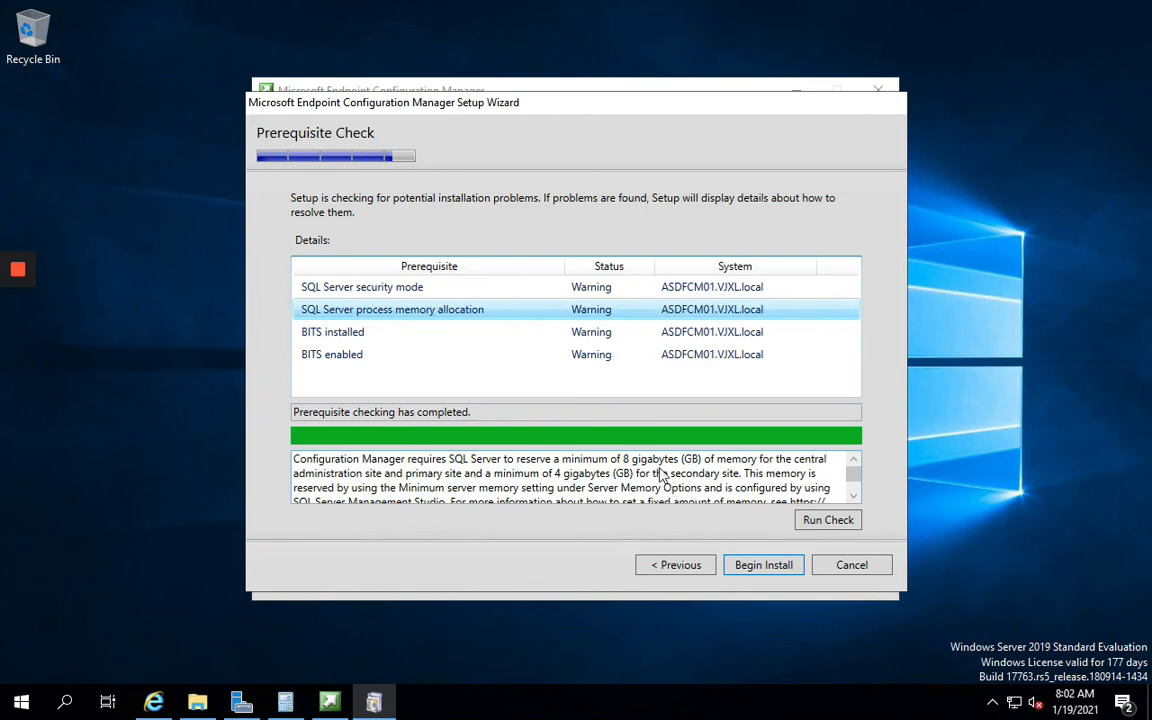
pyautogui.click(487, 334)
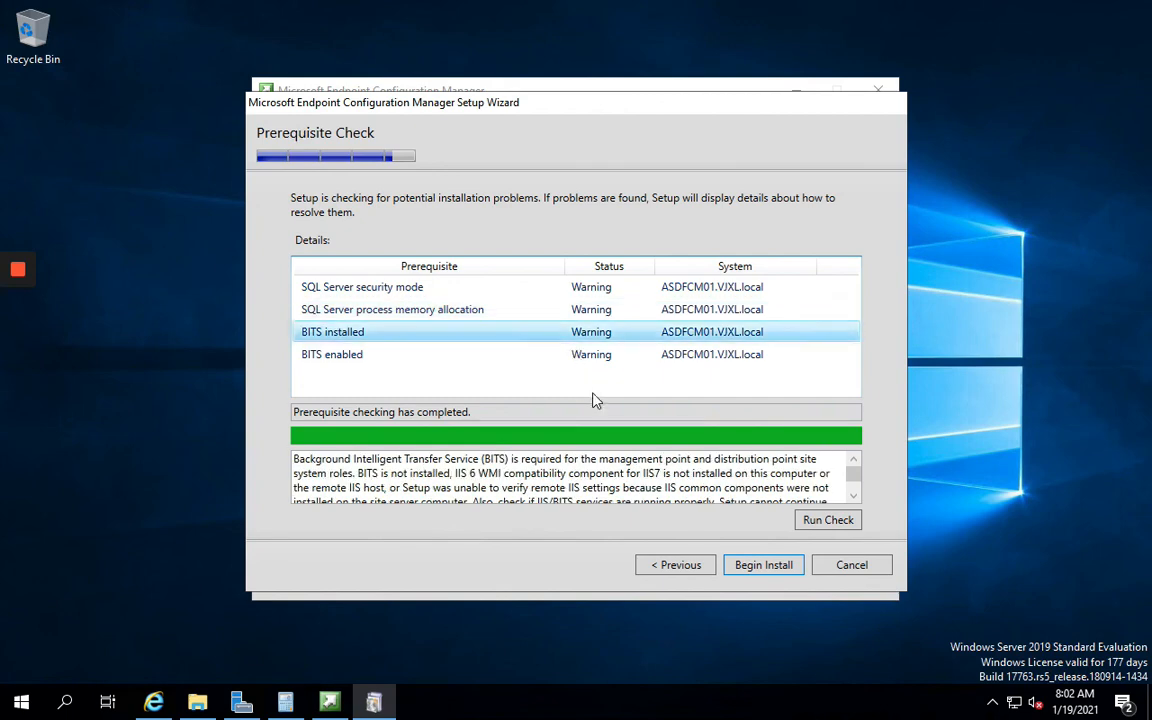
pyautogui.click(603, 358)
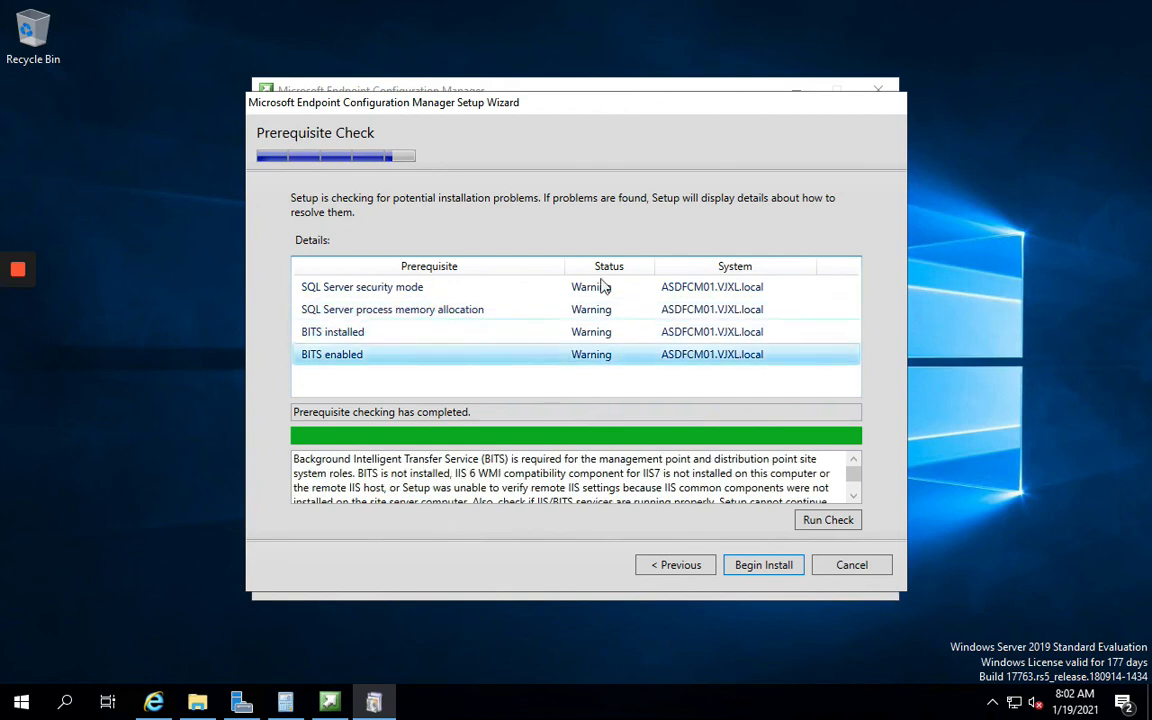
pyautogui.click(766, 567)
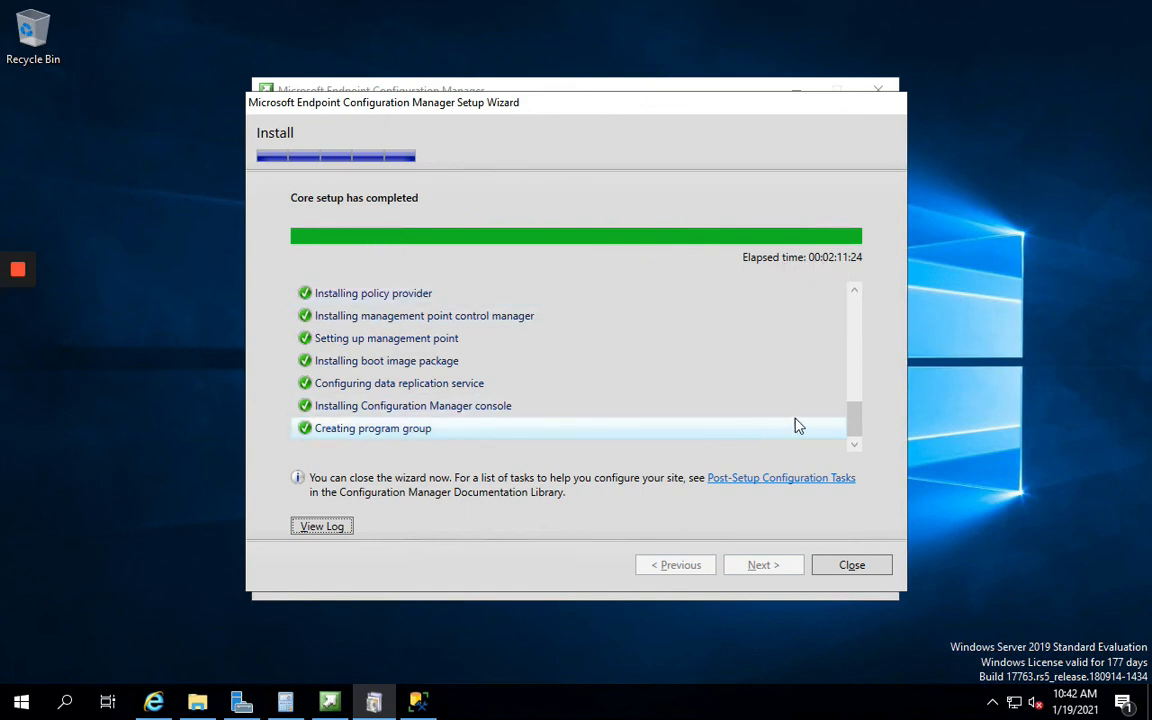
# Glance at the Post-Setup Configuration Tasks documentation in Internet Explorer, then minimize the browser
pyautogui.moveTo(859, 428); pyautogui.dragTo(869, 463)
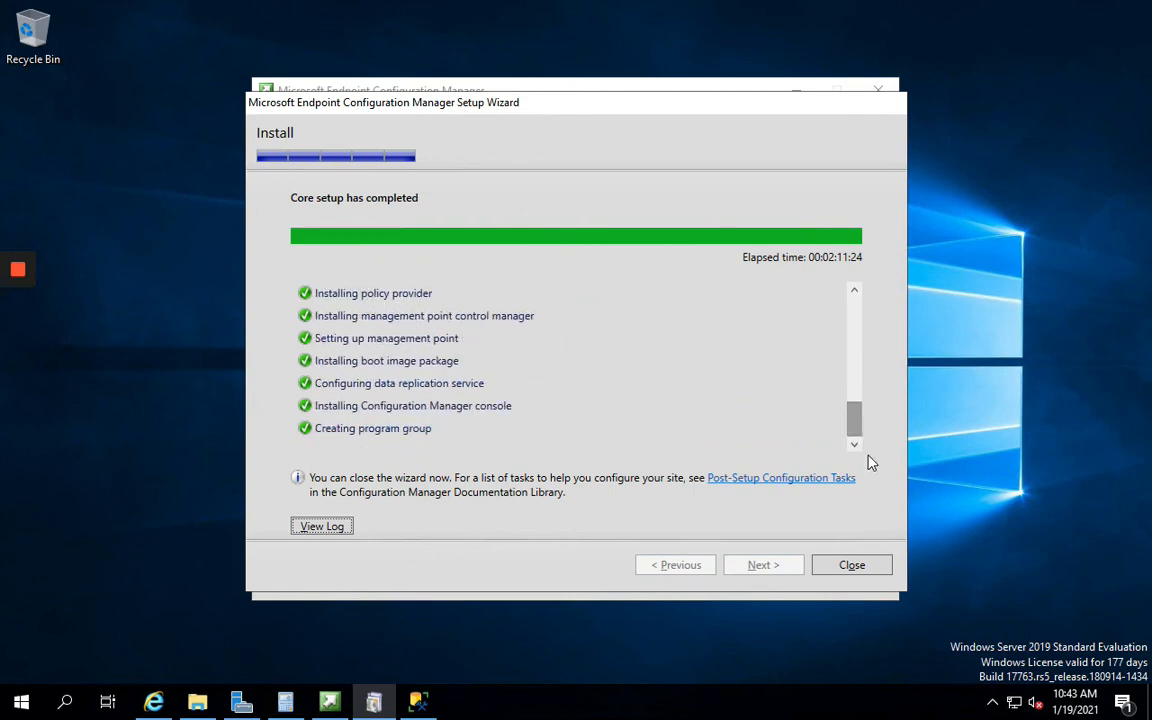
pyautogui.click(781, 484)
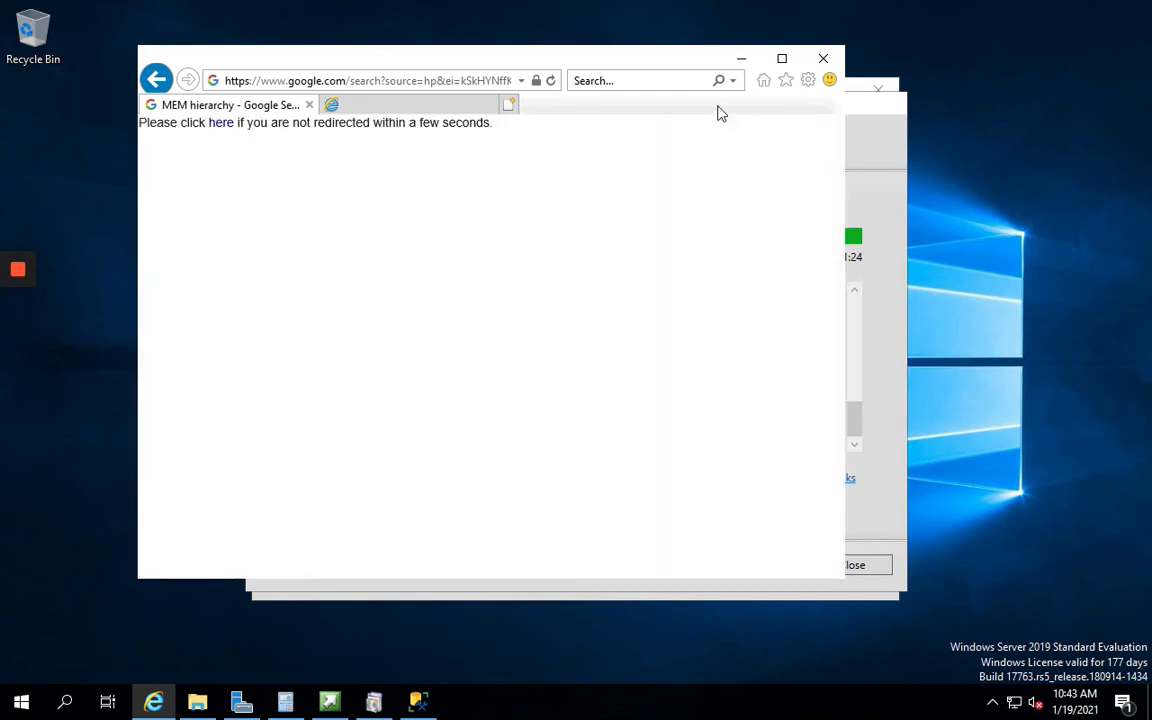
pyautogui.click(741, 58)
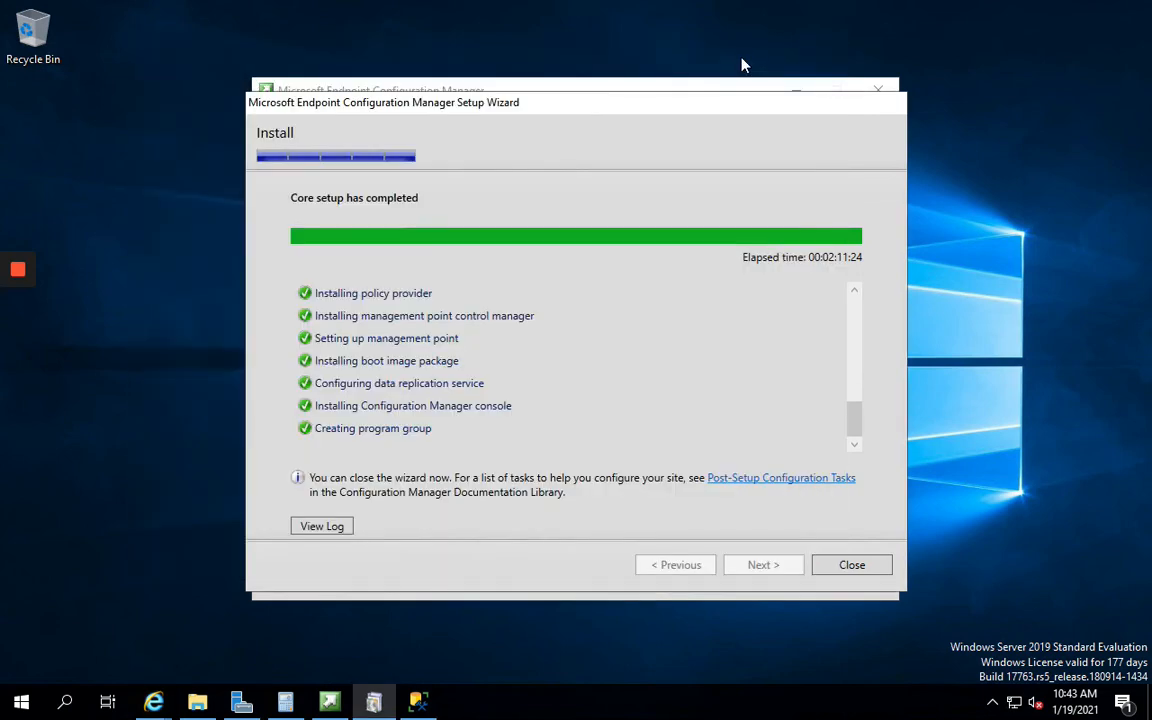
pyautogui.click(760, 477)
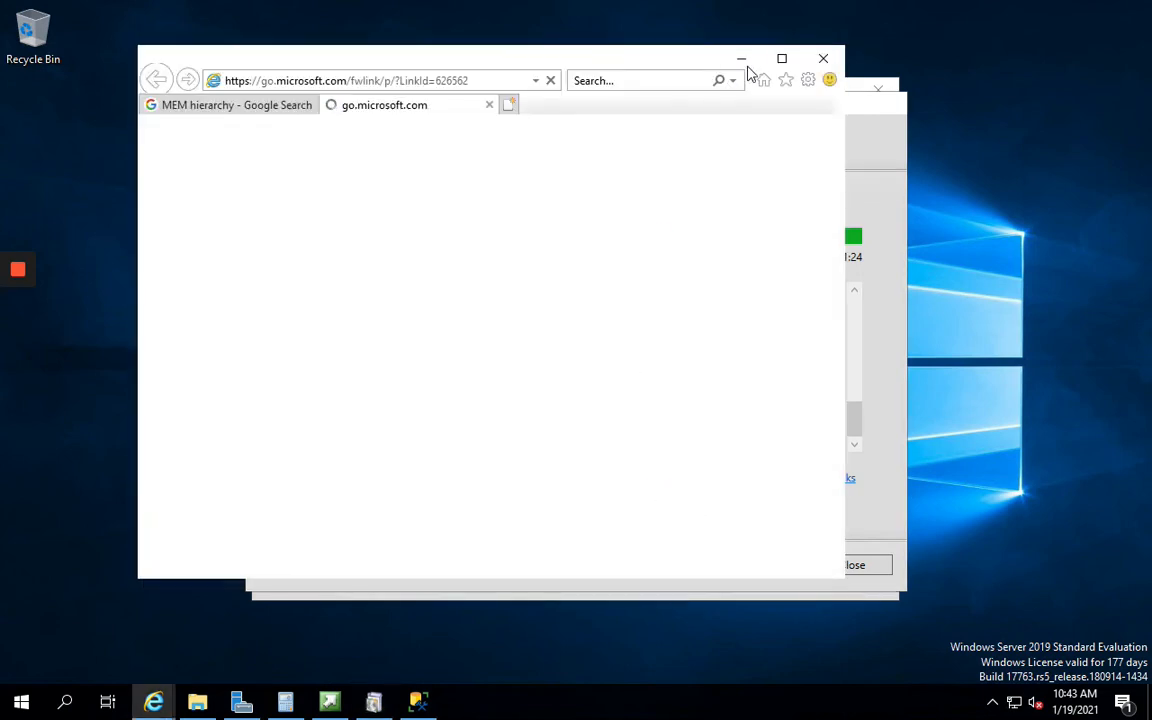
pyautogui.click(742, 58)
# Open the finished setup's log from the wizard's View Log link
pyautogui.moveTo(5, 272)
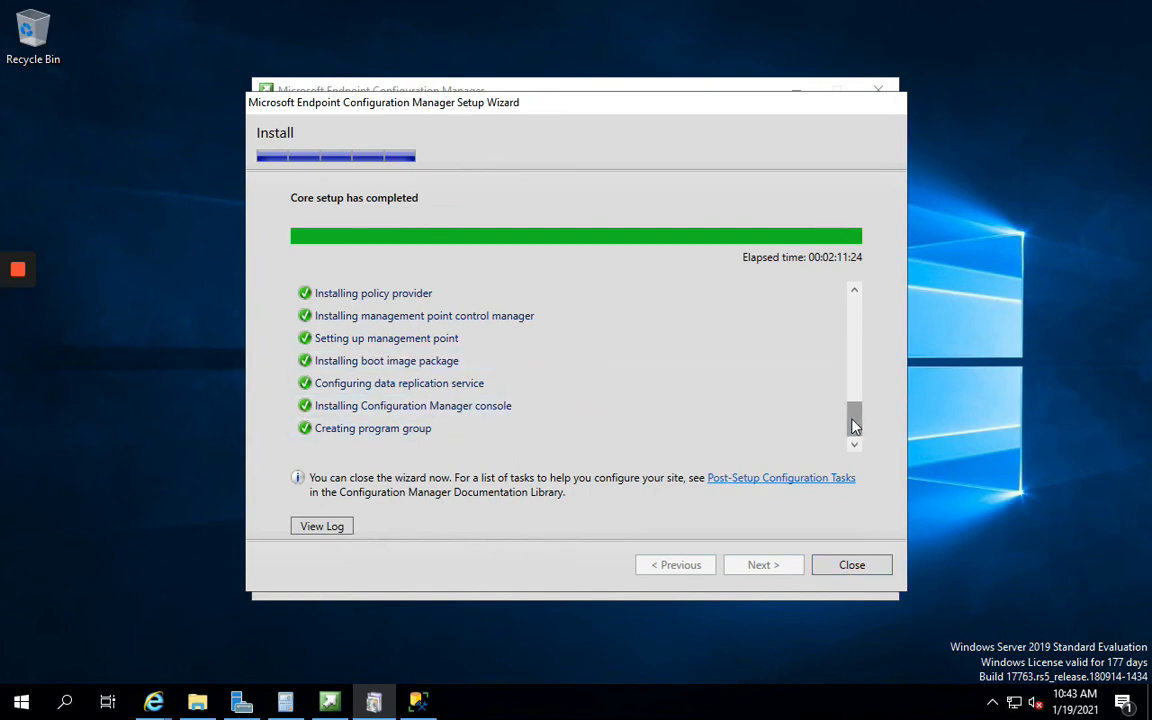
pyautogui.moveTo(855, 418); pyautogui.dragTo(828, 458)
pyautogui.click(326, 528)
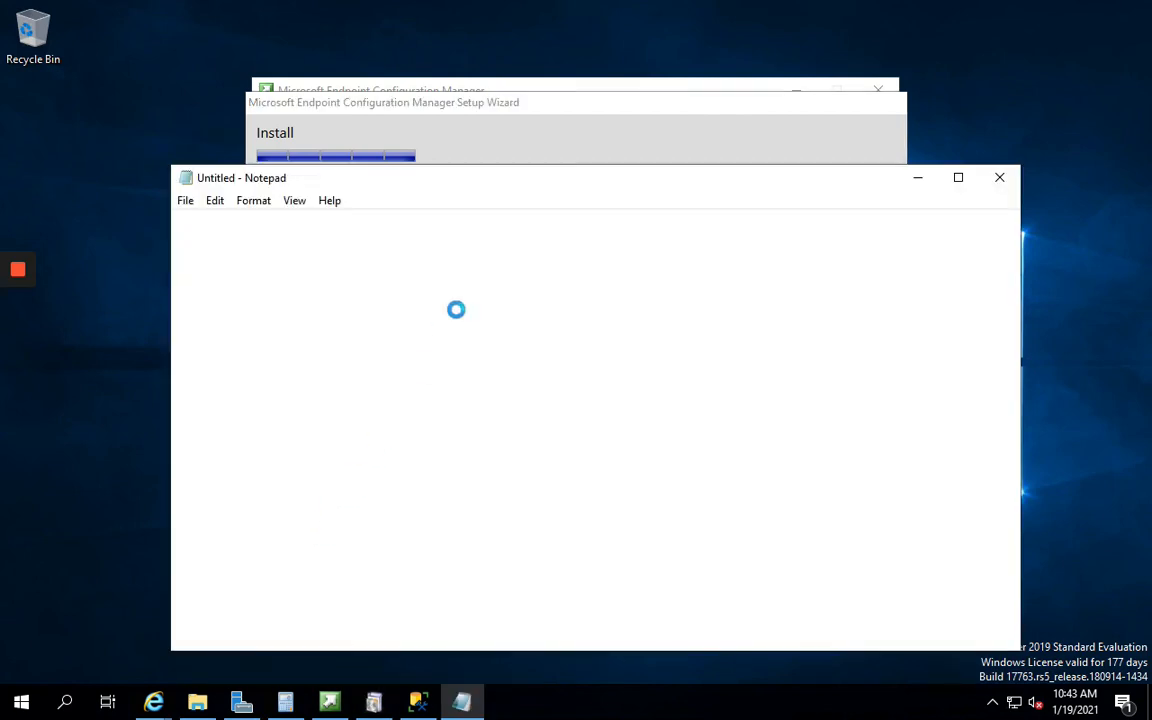
# Close the finished setup wizard and maximize the Notepad log window
pyautogui.click(818, 131)
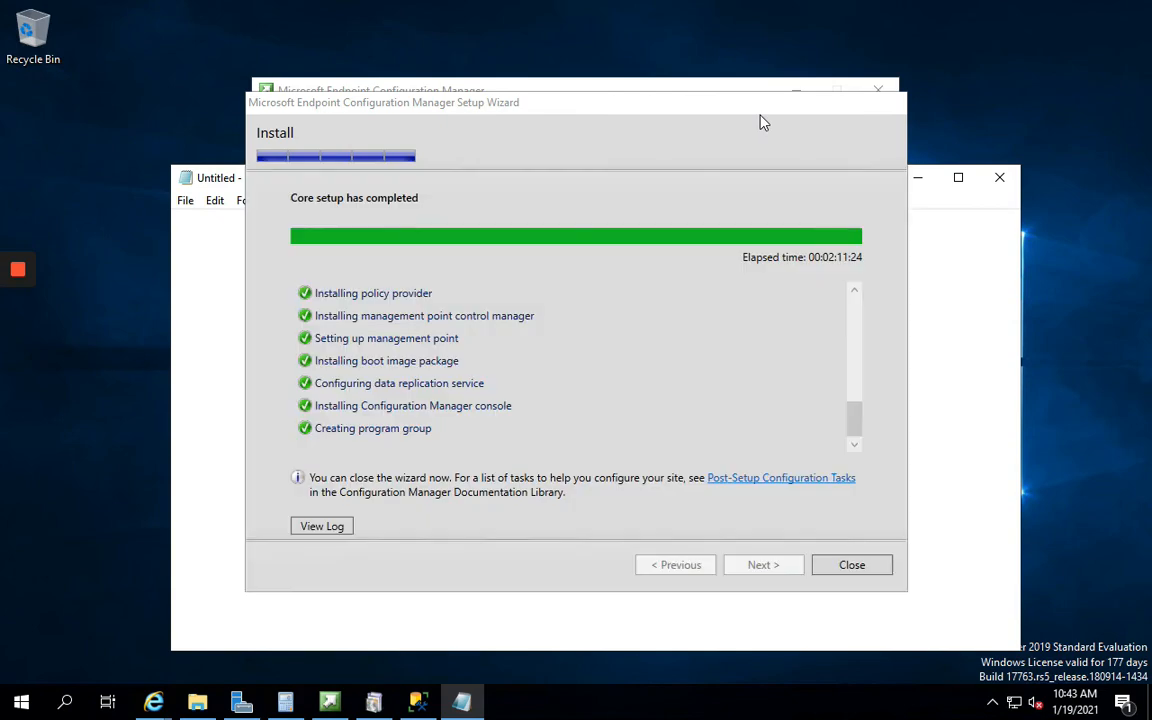
pyautogui.click(855, 567)
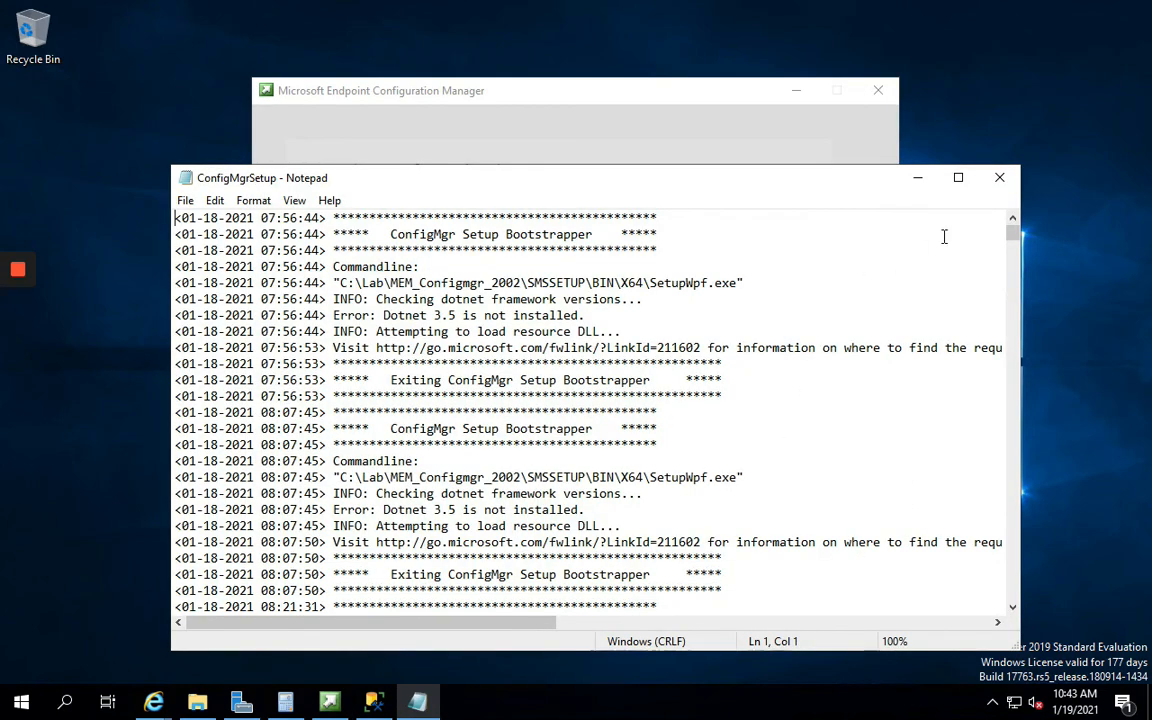
pyautogui.click(958, 178)
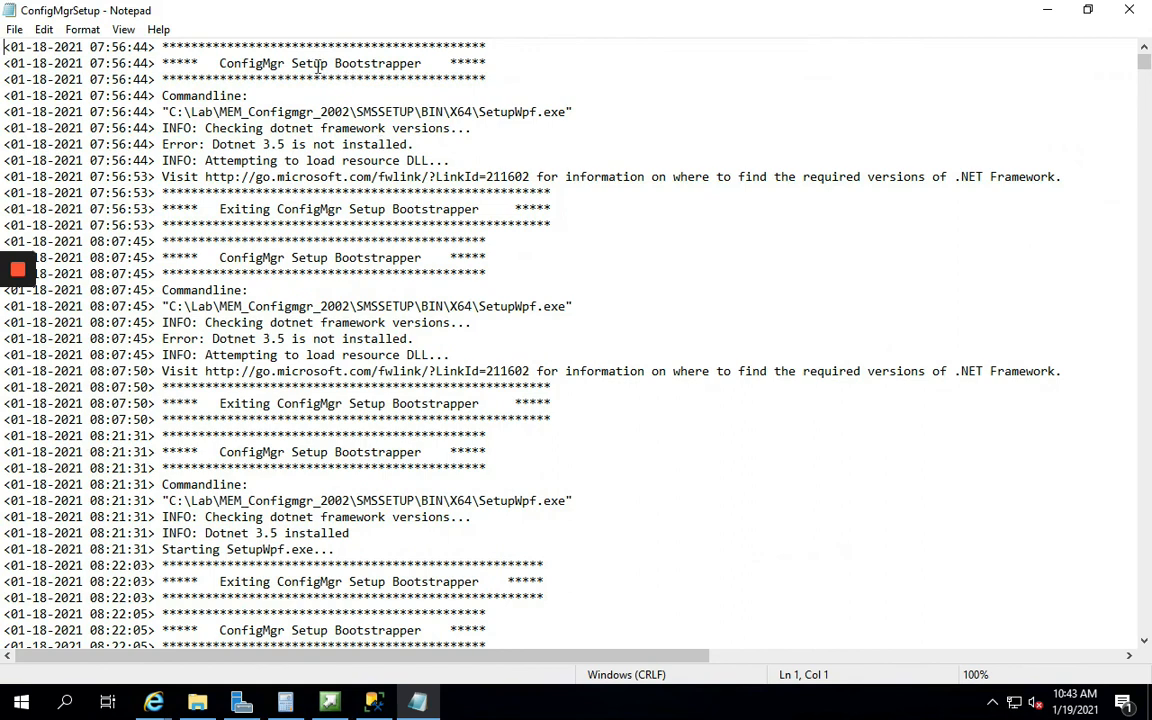
# Read through the ConfigMgrSetup log from bootstrapper checks to SQL Server object creation, then close Notepad
pyautogui.moveTo(264, 66); pyautogui.dragTo(400, 80)
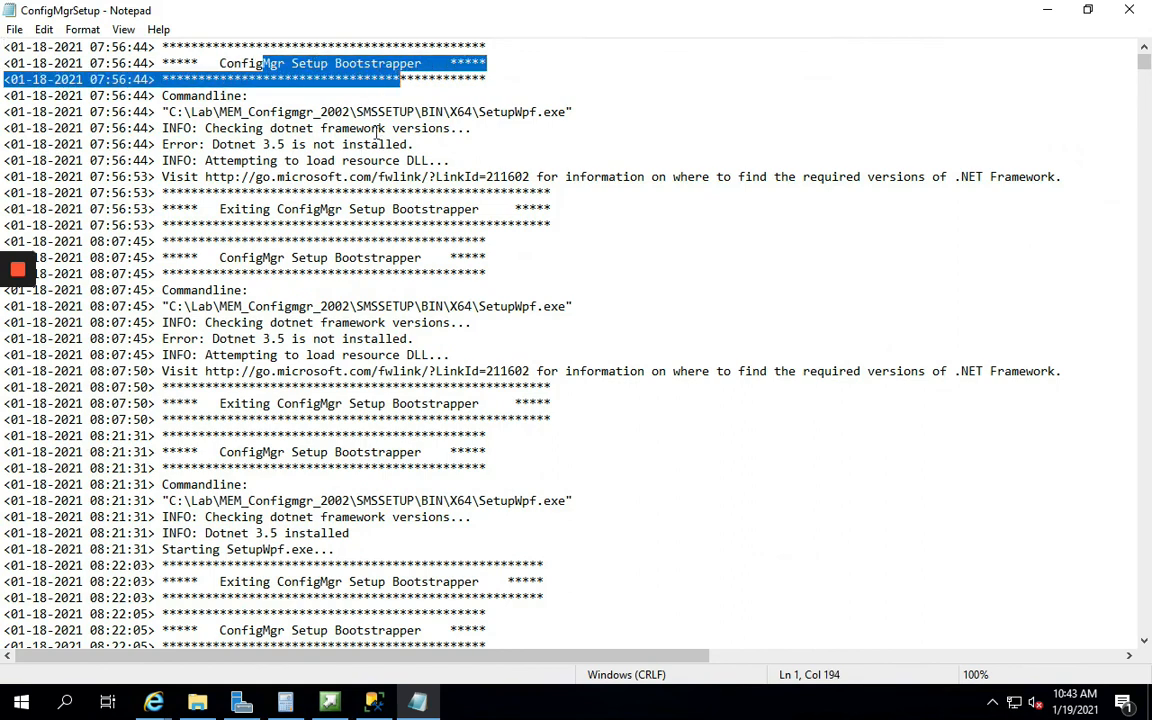
pyautogui.scroll(-20, 300, 290)
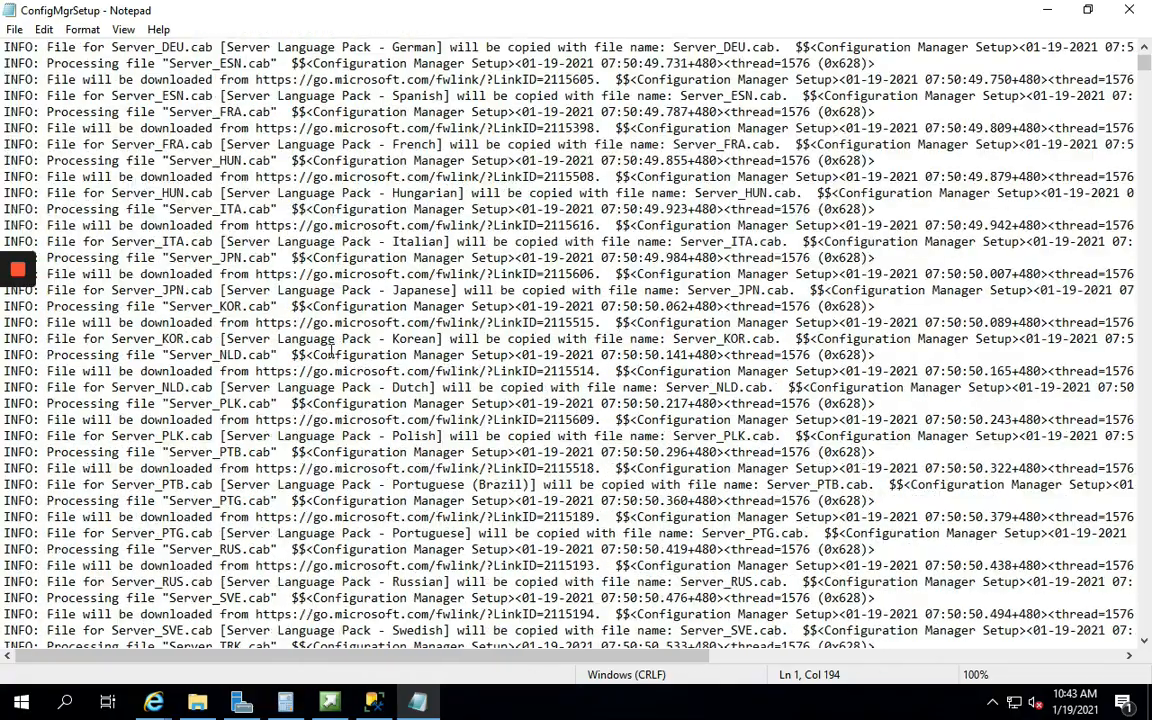
pyautogui.scroll(-20, 331, 352)
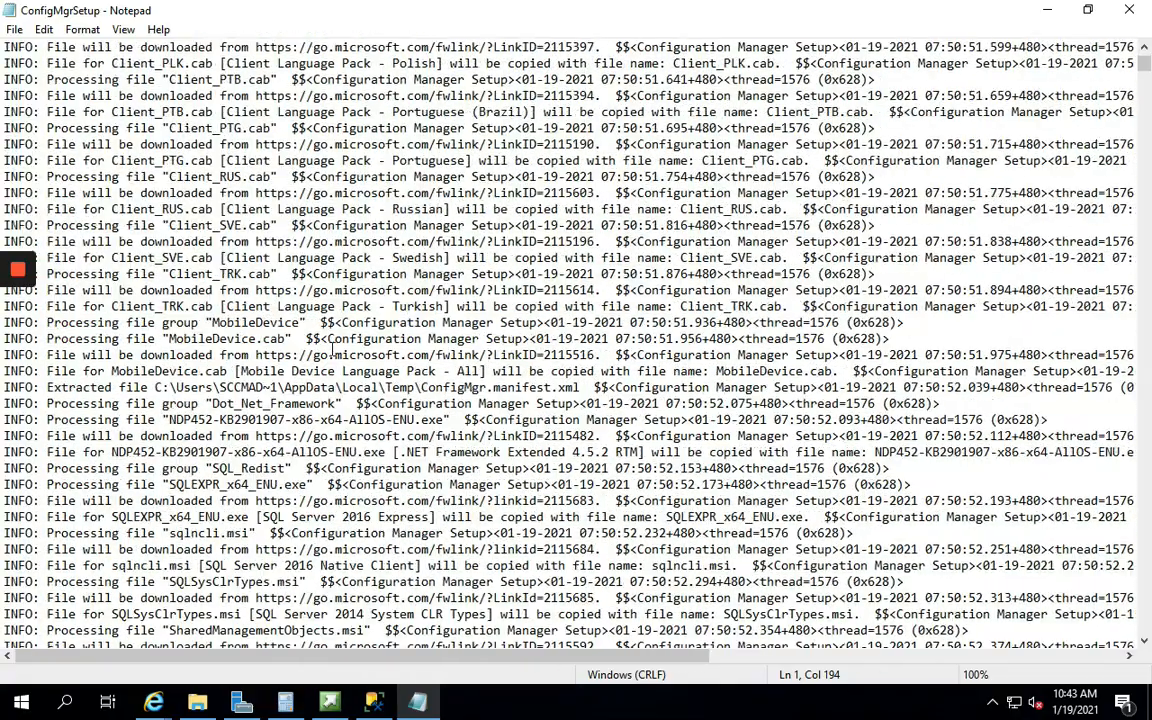
pyautogui.scroll(-20, 331, 352)
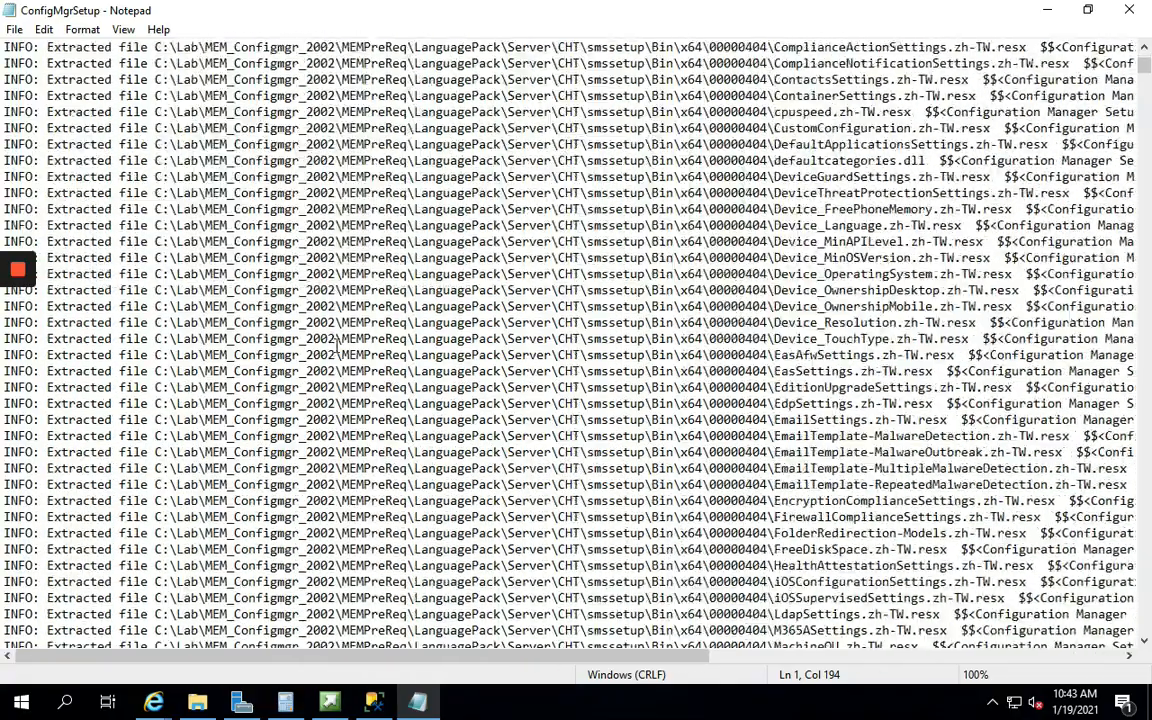
pyautogui.scroll(-20, 1140, 88)
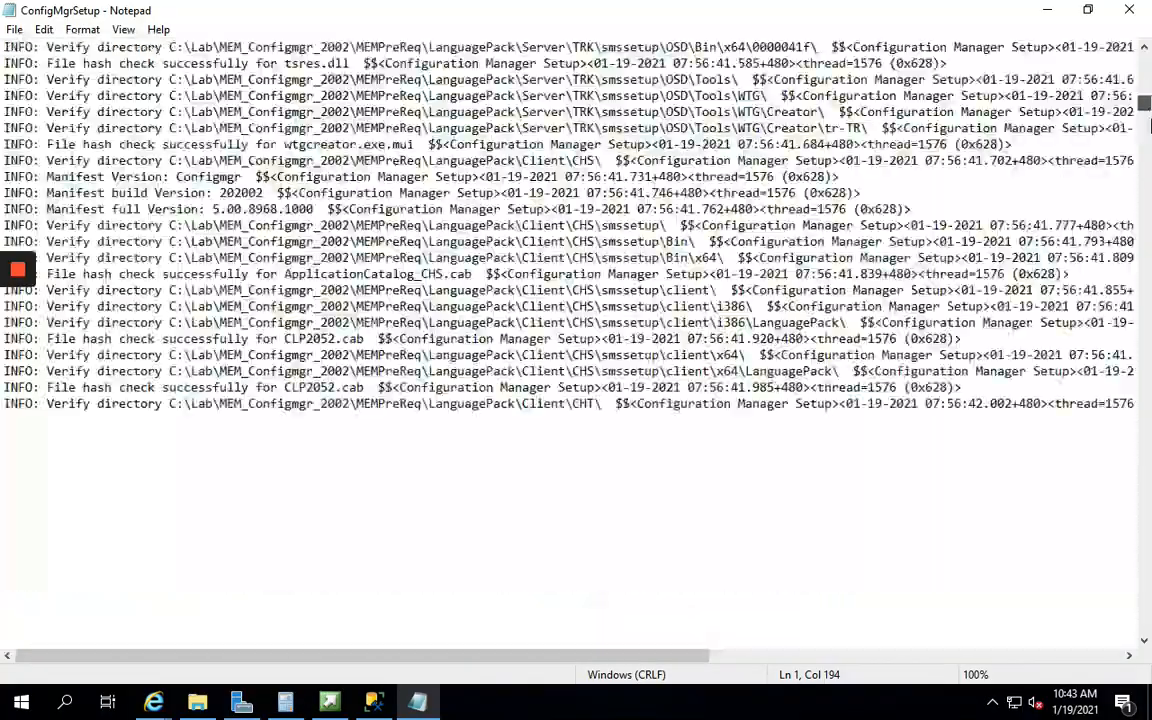
pyautogui.scroll(-20, 570, 340)
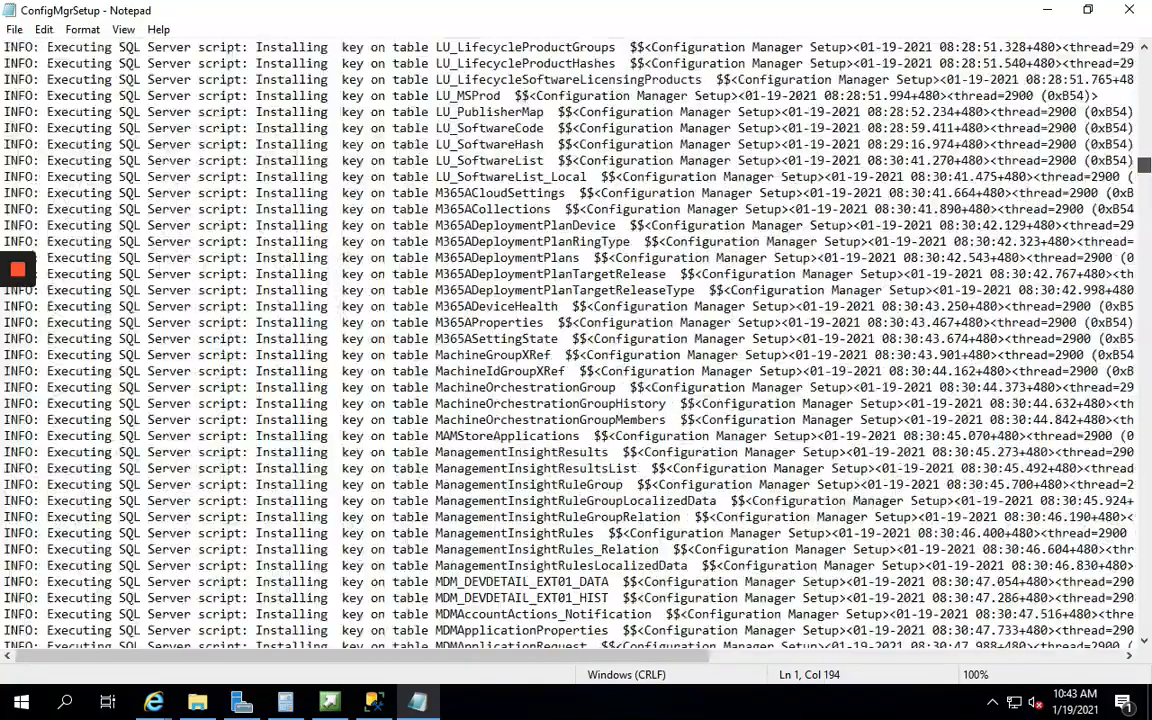
pyautogui.scroll(-20, 576, 340)
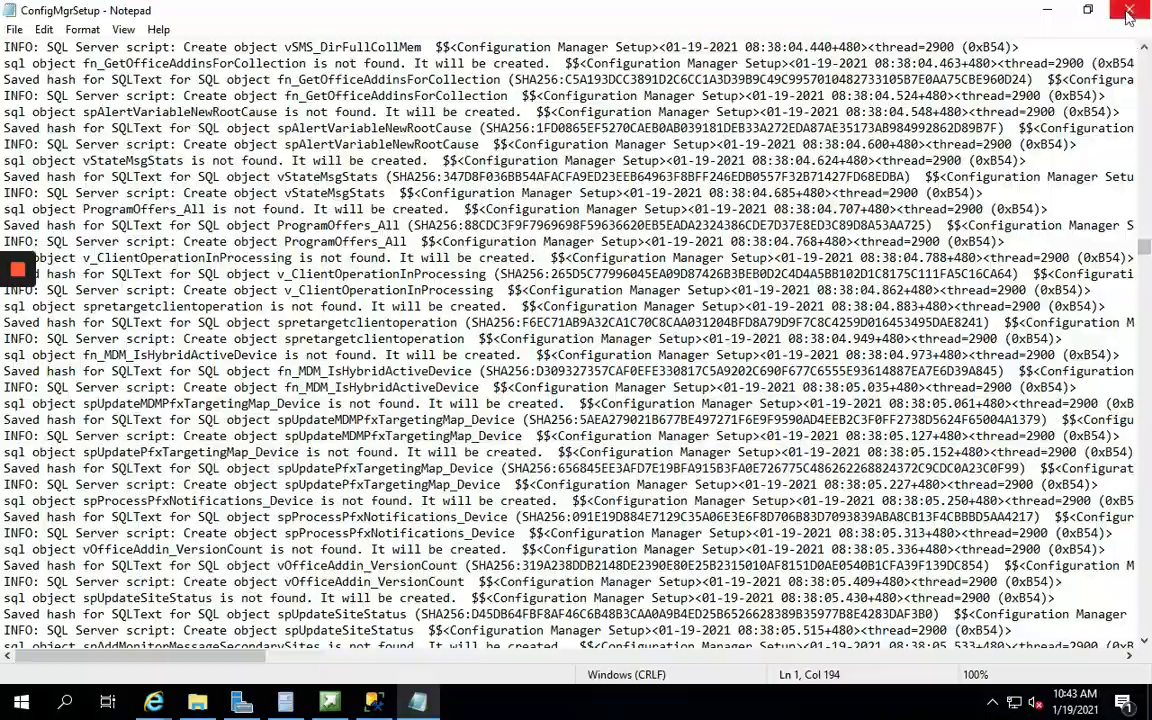
pyautogui.click(1129, 10)
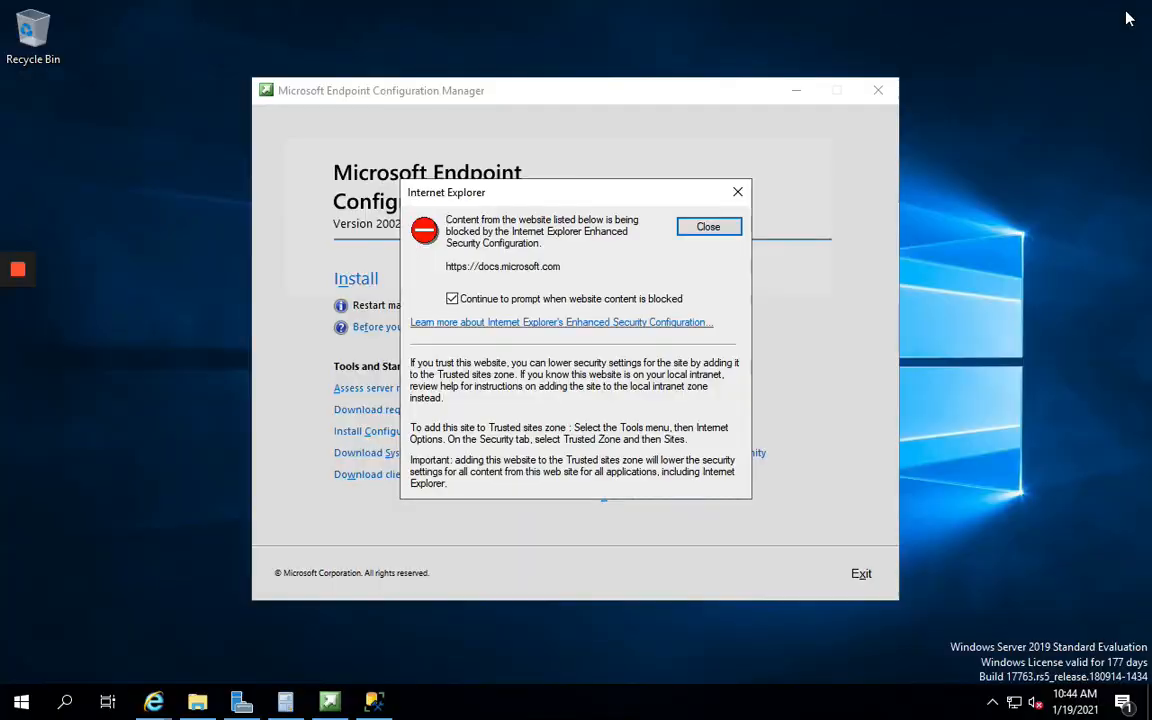
# Dismiss the blocked-content warning, exit the installer, and launch Configuration Manager Console from Recently added
pyautogui.click(727, 228)
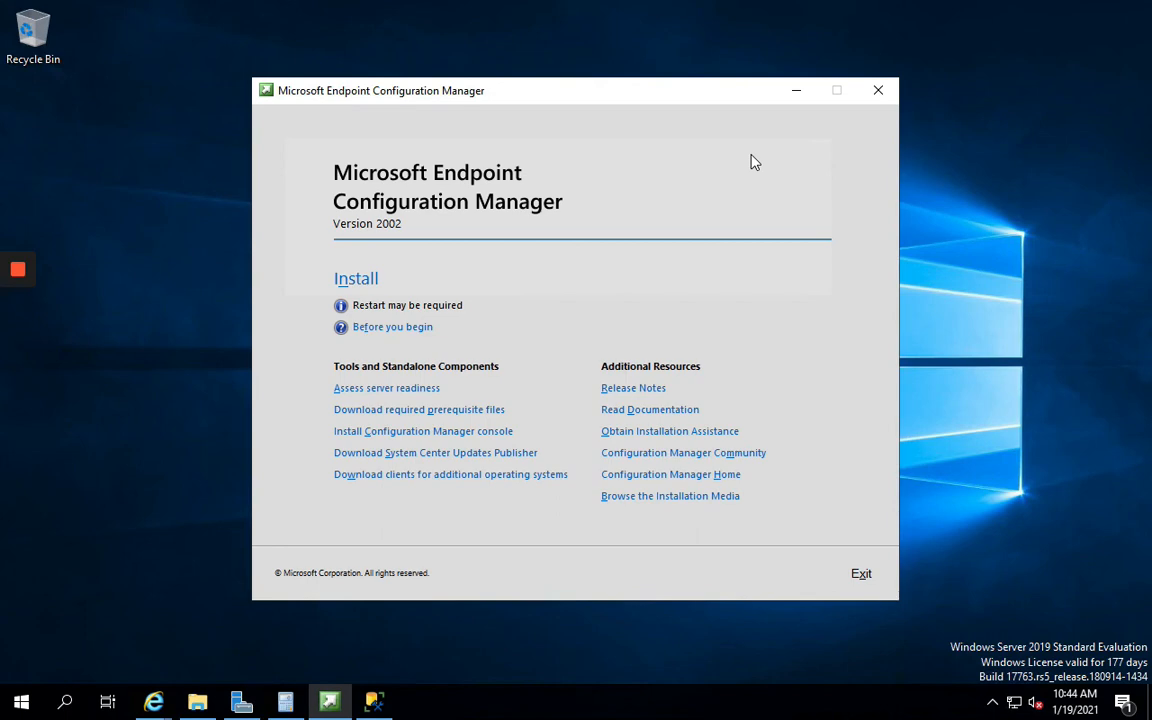
pyautogui.click(862, 577)
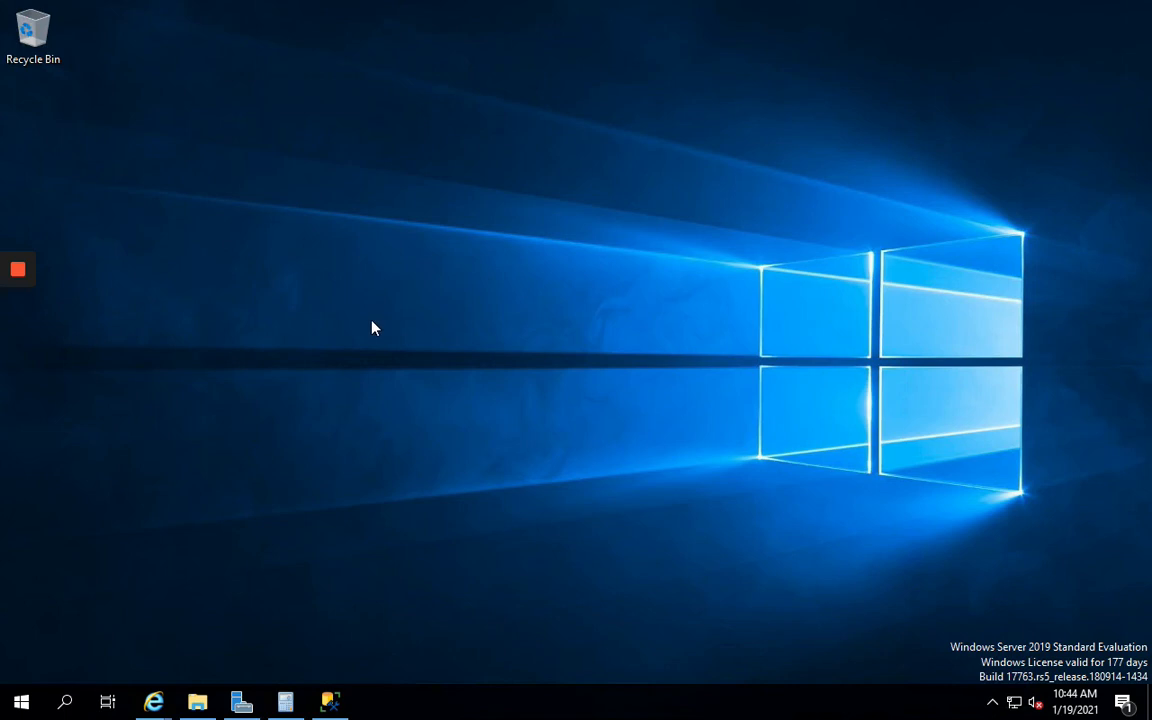
pyautogui.click(199, 356)
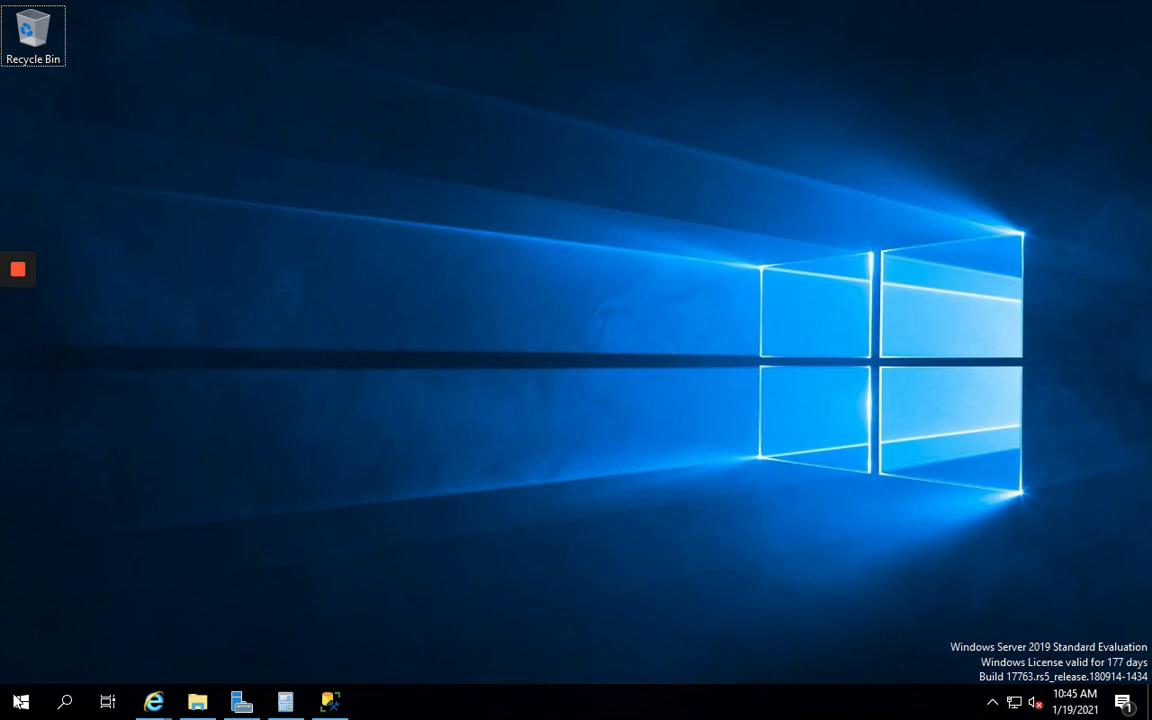
pyautogui.click(18, 700)
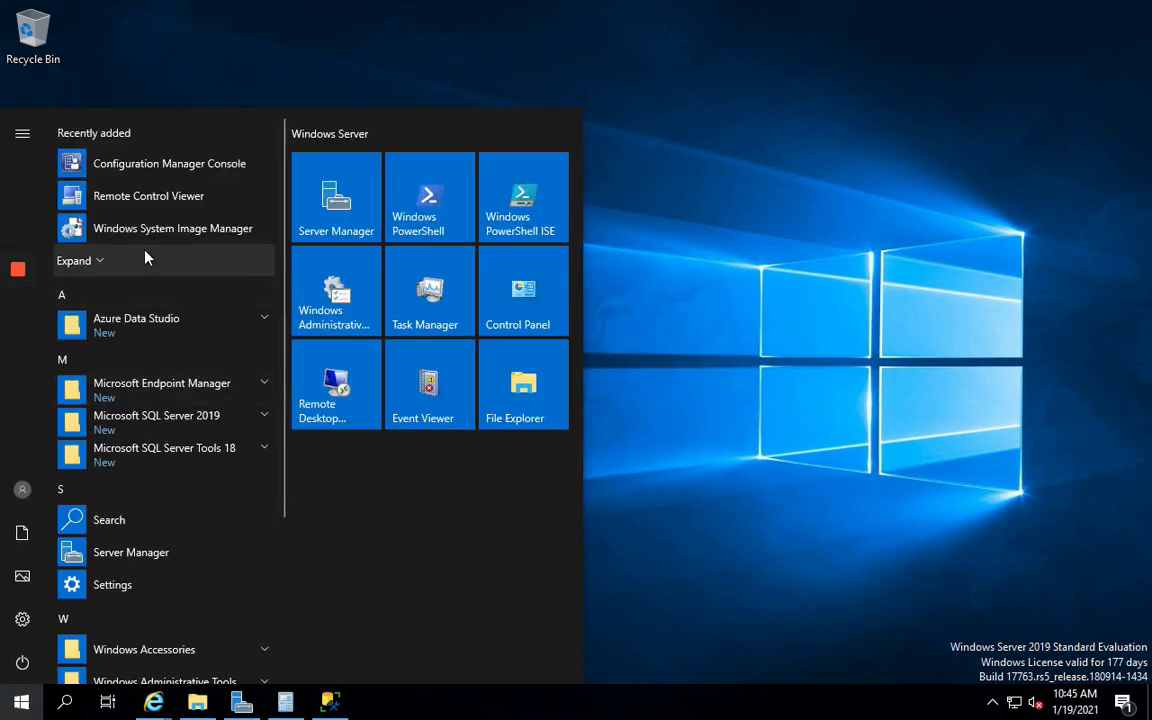
pyautogui.click(142, 173)
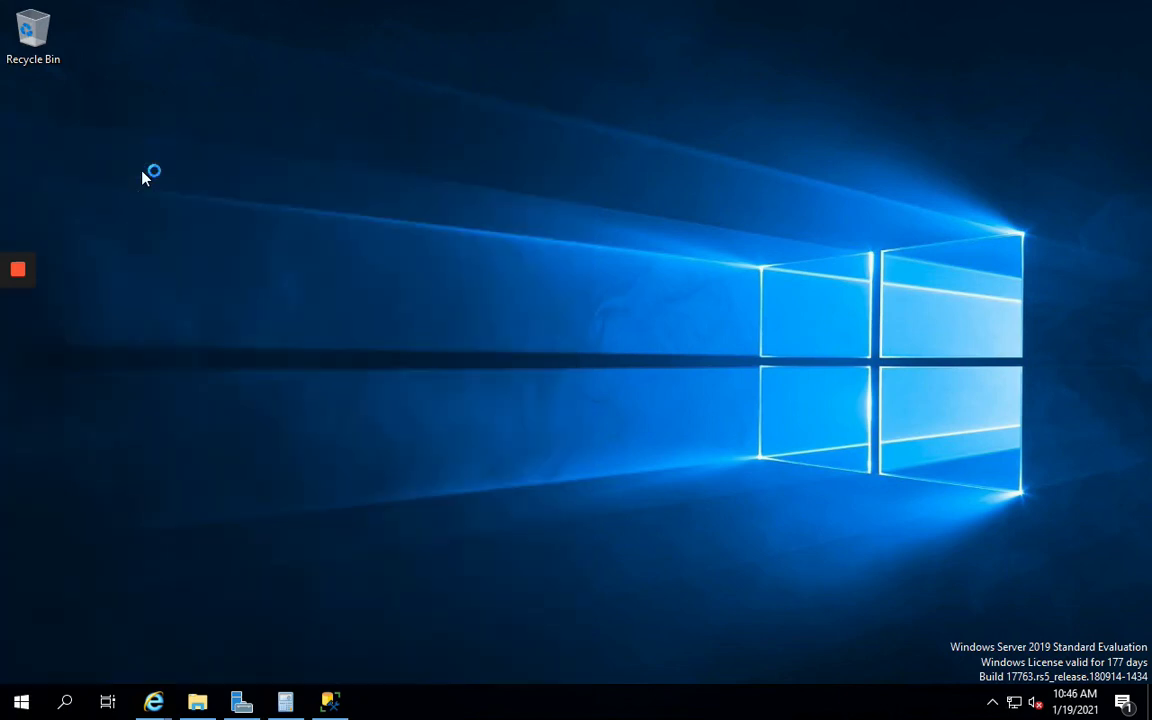